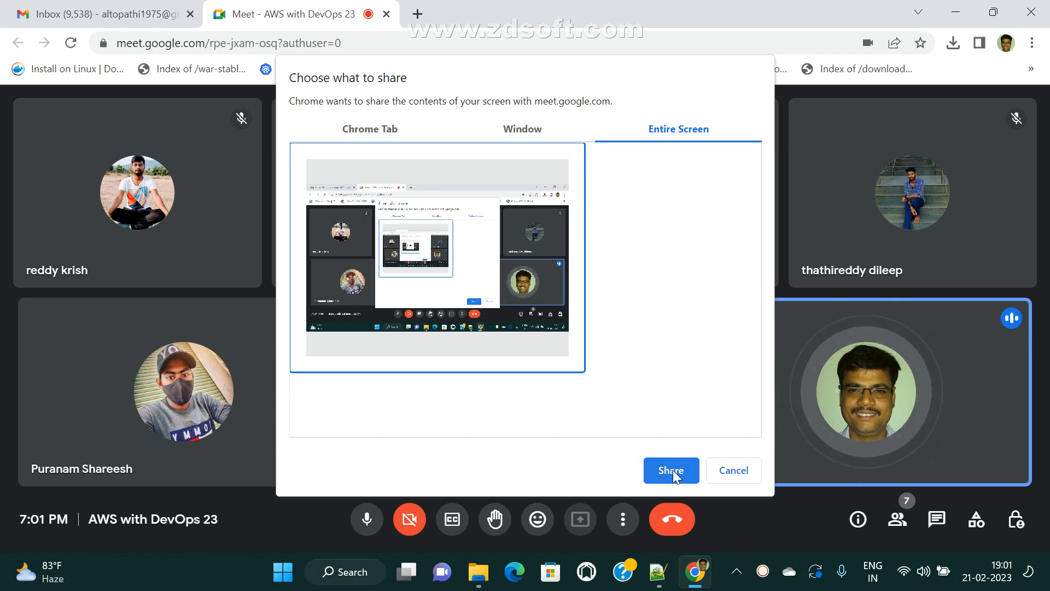
- Share the entire screen in Google Meet, hide the sharing bar, then minimize Chrome to the desktop
{"action": "left_click", "coordinate": [673, 470]}
{"action": "left_click", "coordinate": [663, 527]}
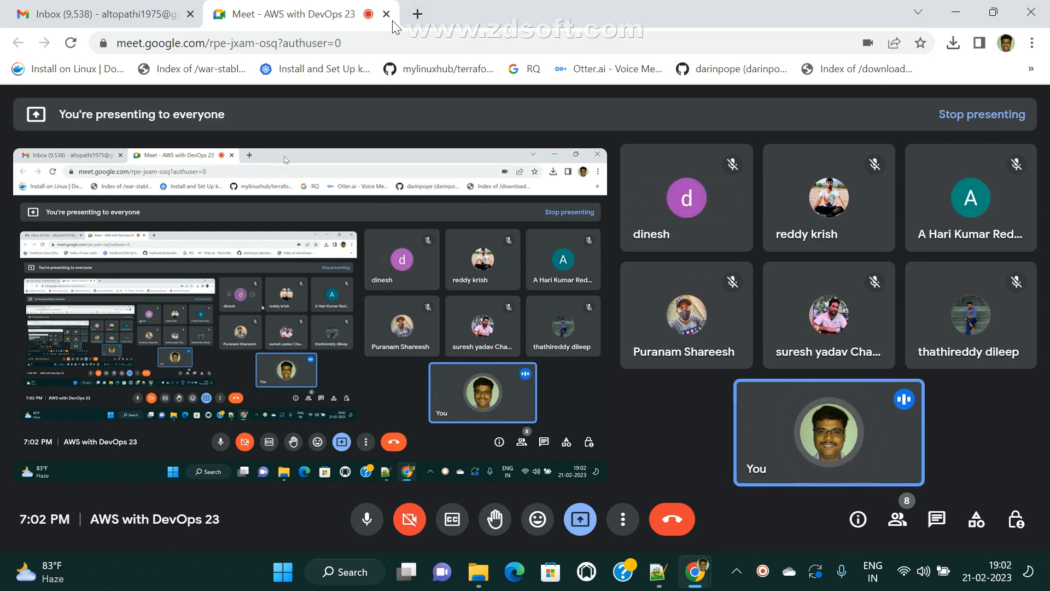
{"action": "left_click", "coordinate": [417, 14]}
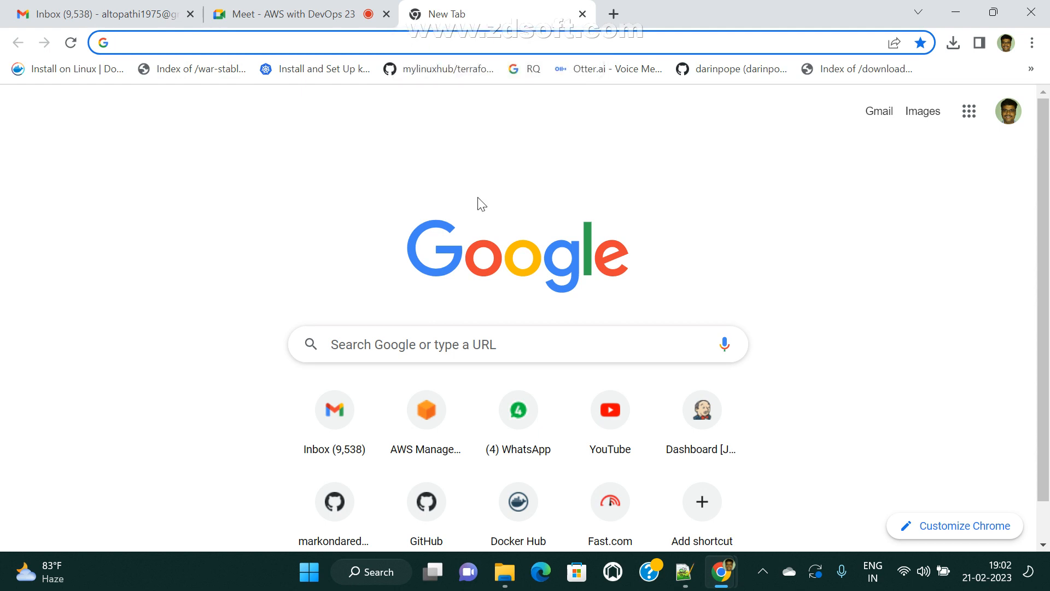
{"action": "left_click", "coordinate": [296, 12]}
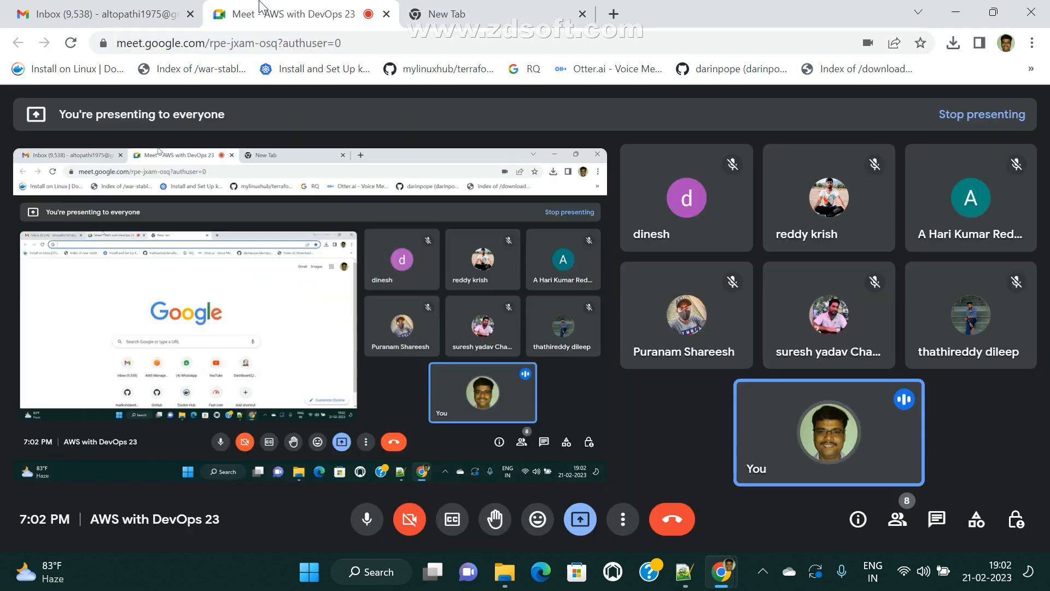
{"action": "left_click", "coordinate": [493, 11]}
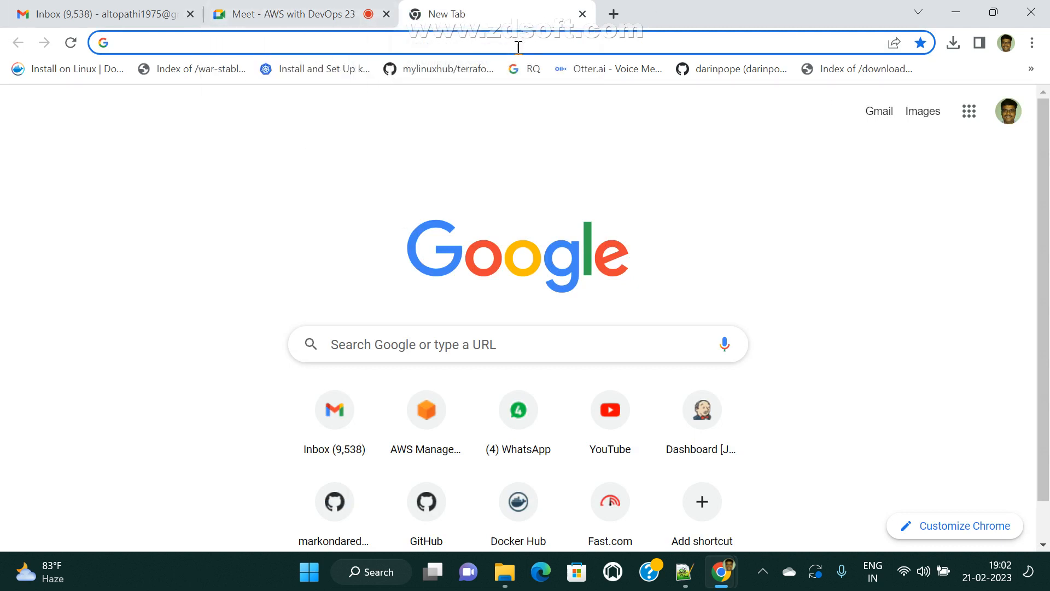
{"action": "left_click", "coordinate": [957, 12]}
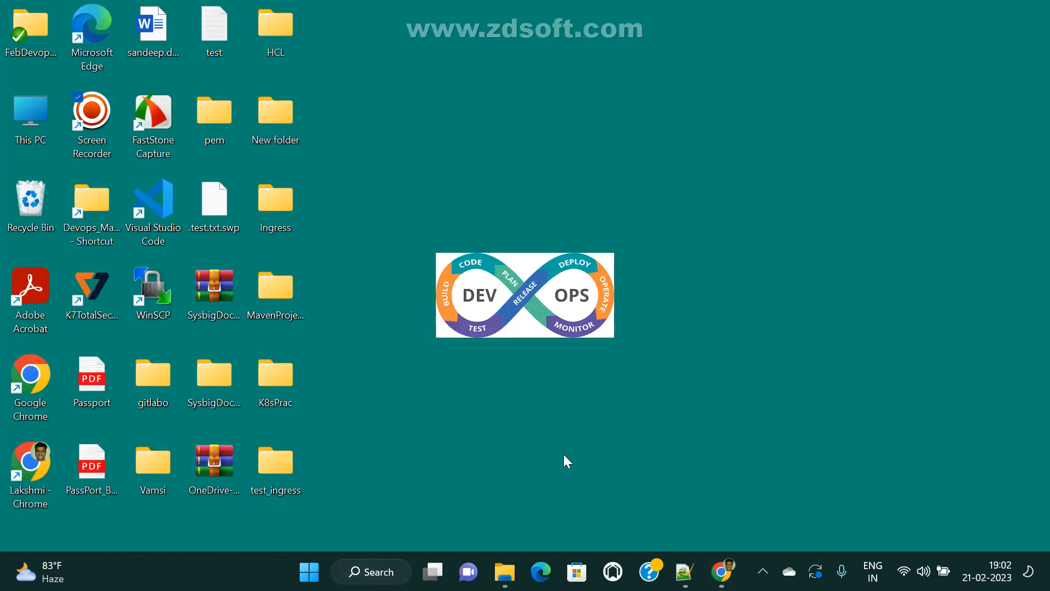
{"action": "mouse_move", "coordinate": [720, 581]}
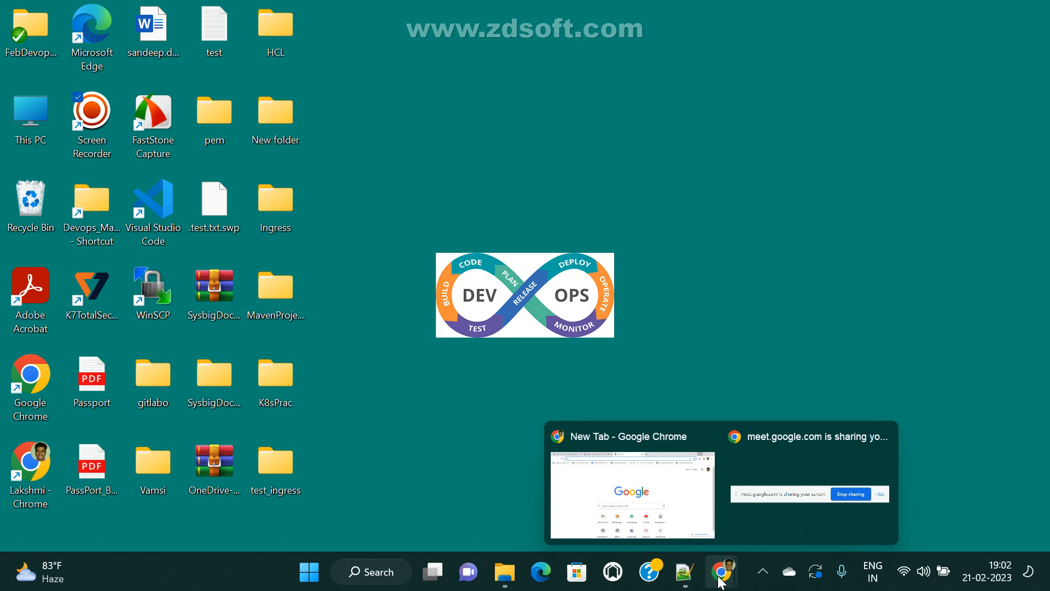
{"action": "left_click", "coordinate": [777, 495]}
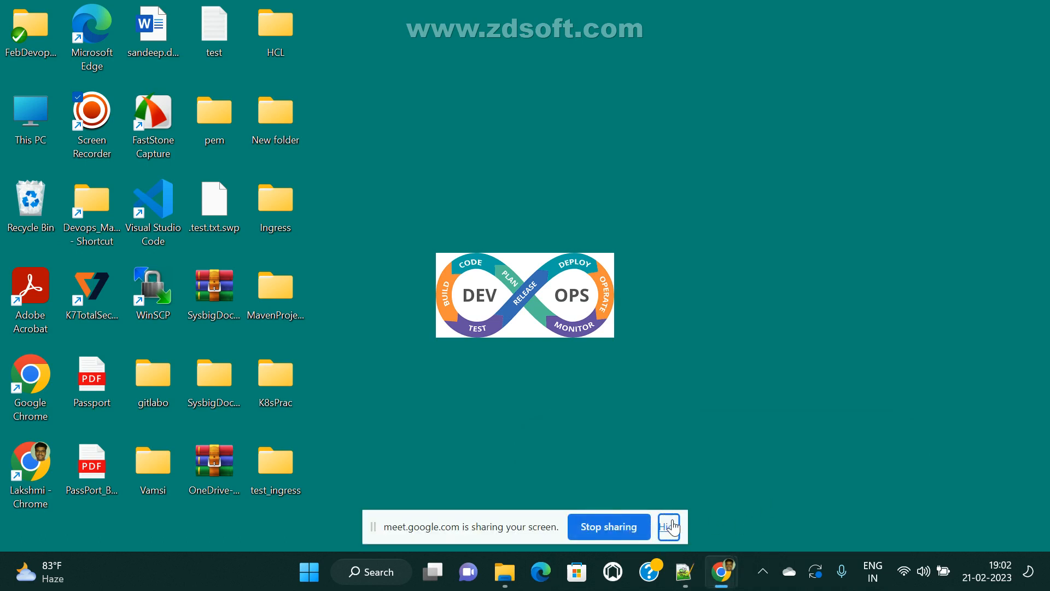
{"action": "left_click", "coordinate": [671, 524]}
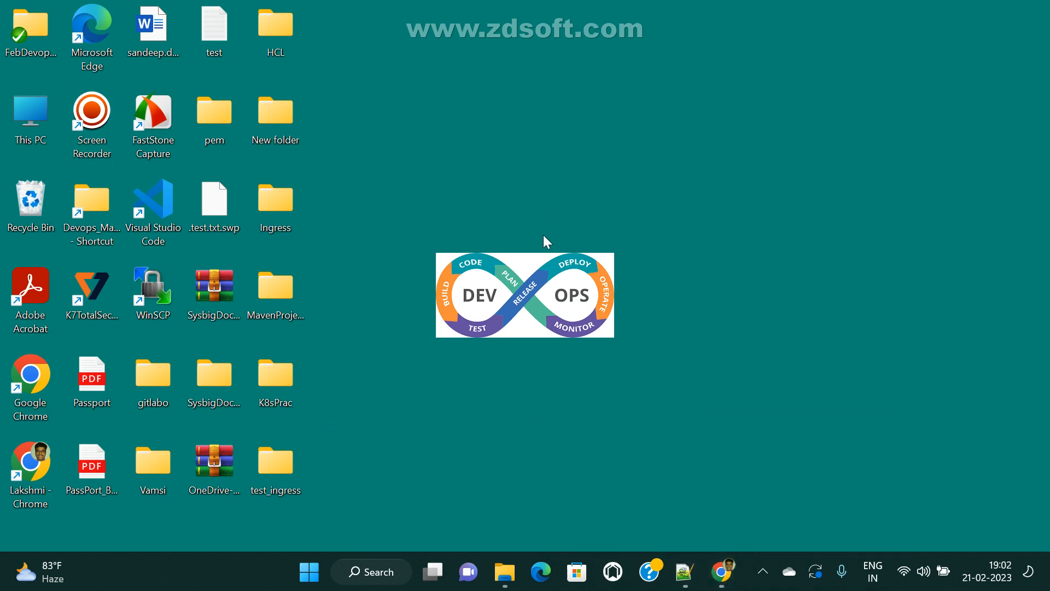
{"action": "key", "text": "super+e"}
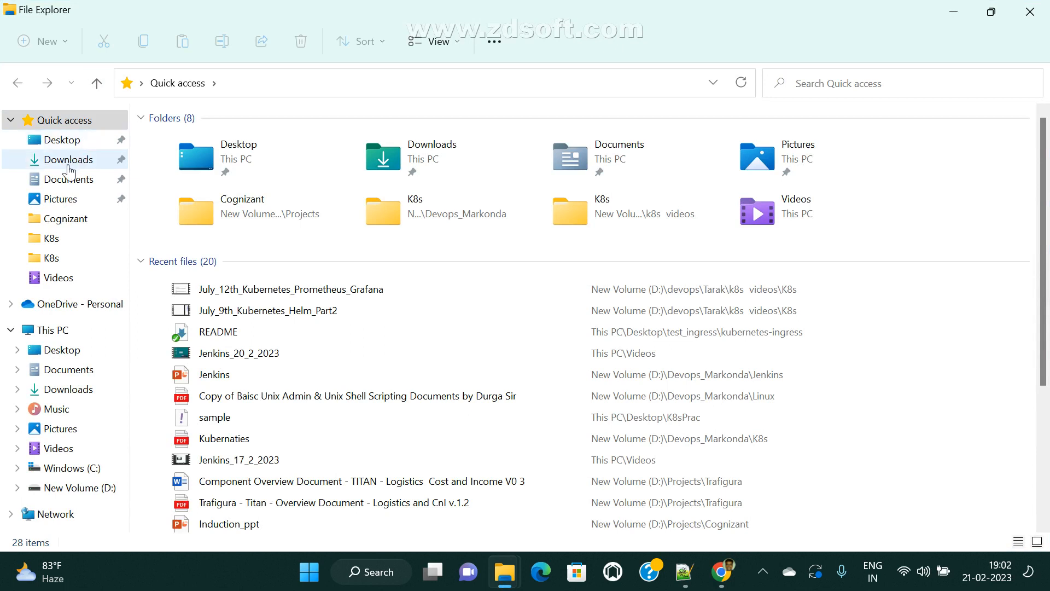
{"action": "left_click", "coordinate": [68, 164]}
{"action": "left_click", "coordinate": [192, 163]}
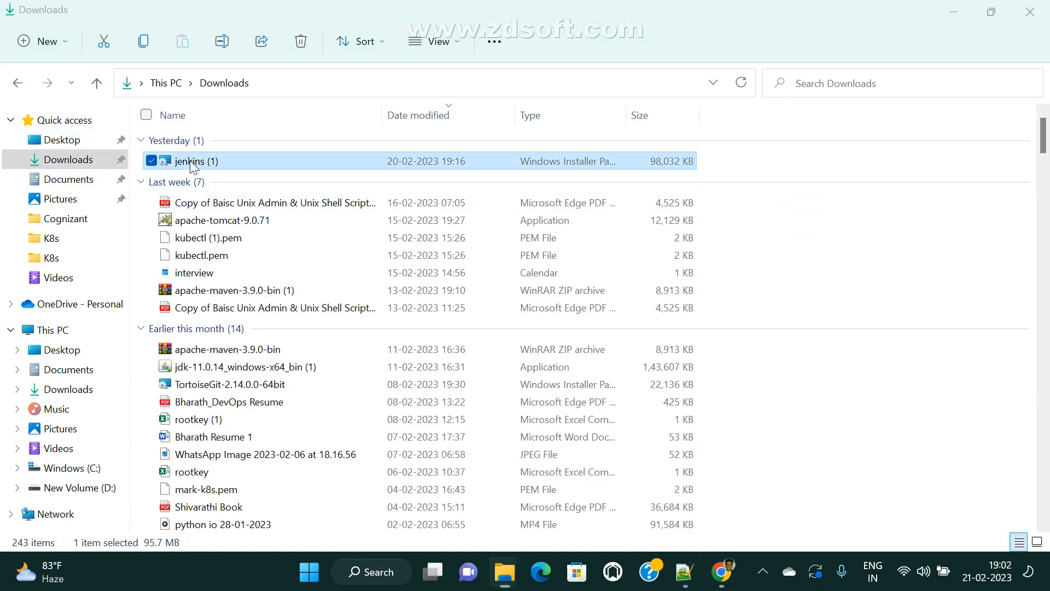
{"action": "double_click", "coordinate": [191, 163]}
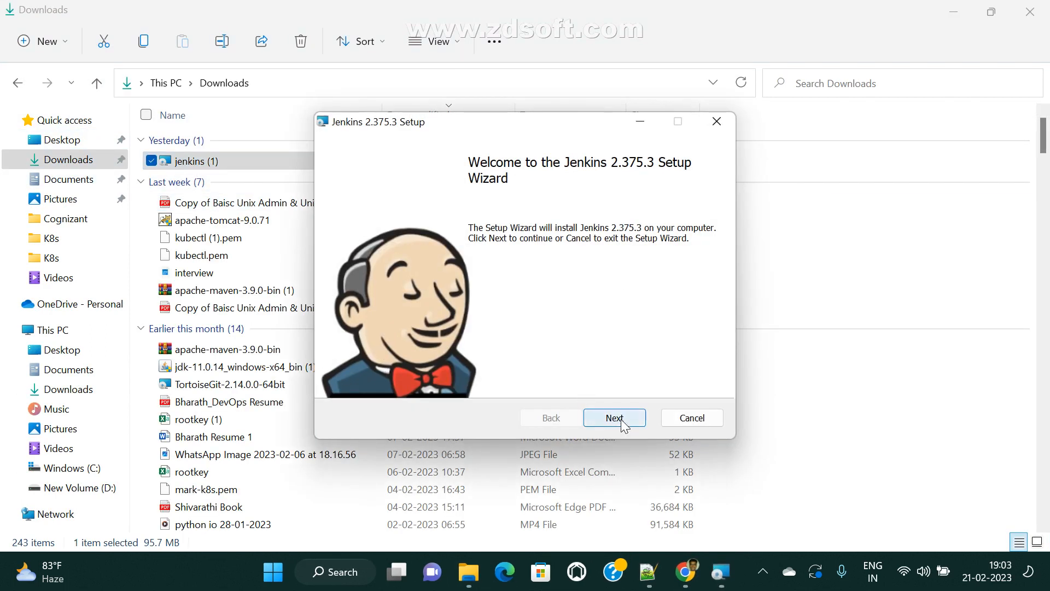
{"action": "left_click", "coordinate": [691, 419]}
{"action": "left_click", "coordinate": [488, 309]}
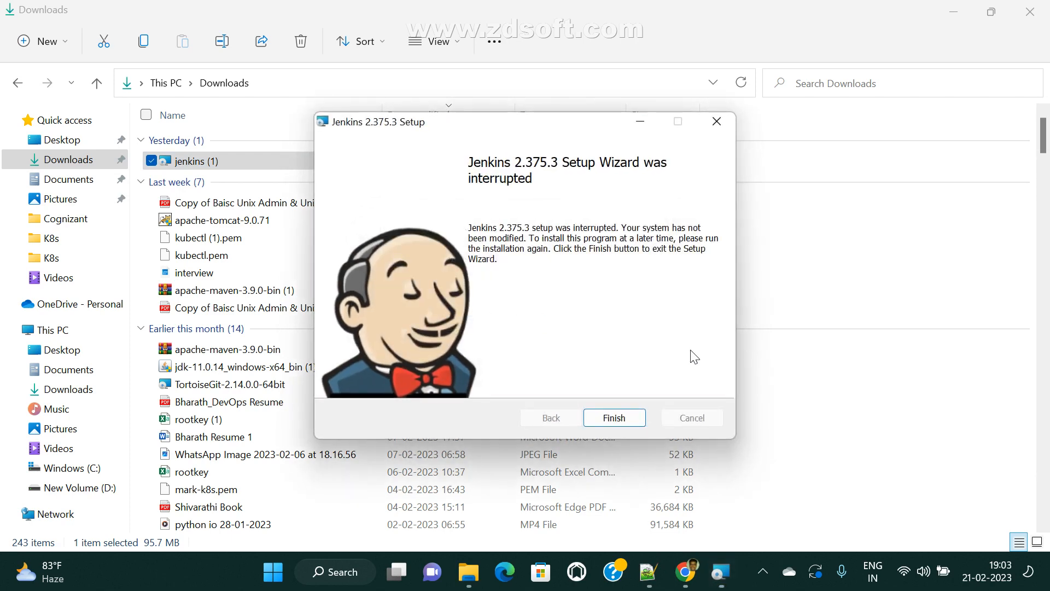
{"action": "left_click", "coordinate": [618, 423]}
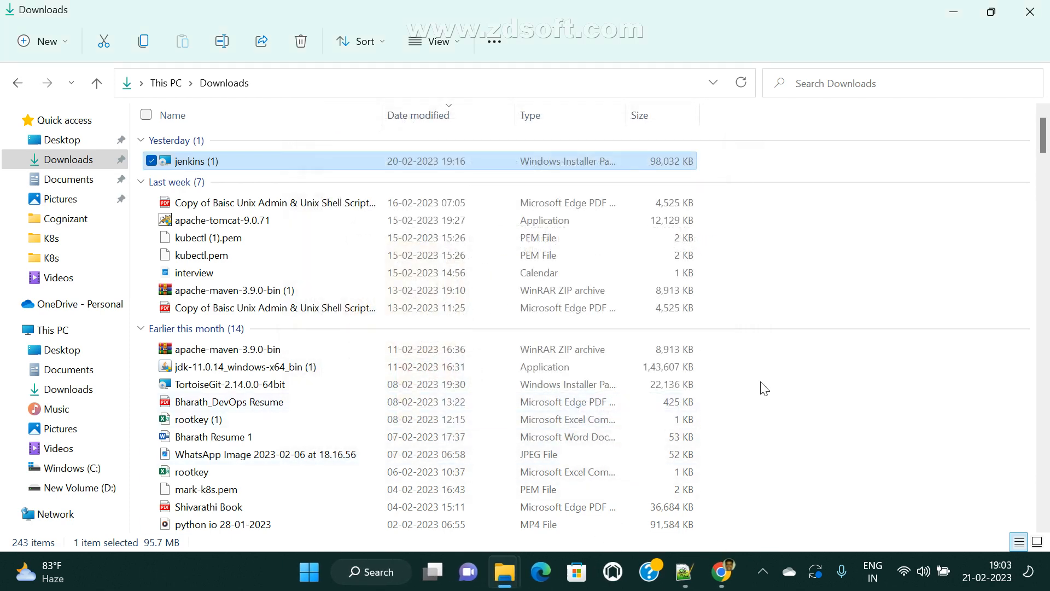
{"action": "left_click", "coordinate": [953, 12]}
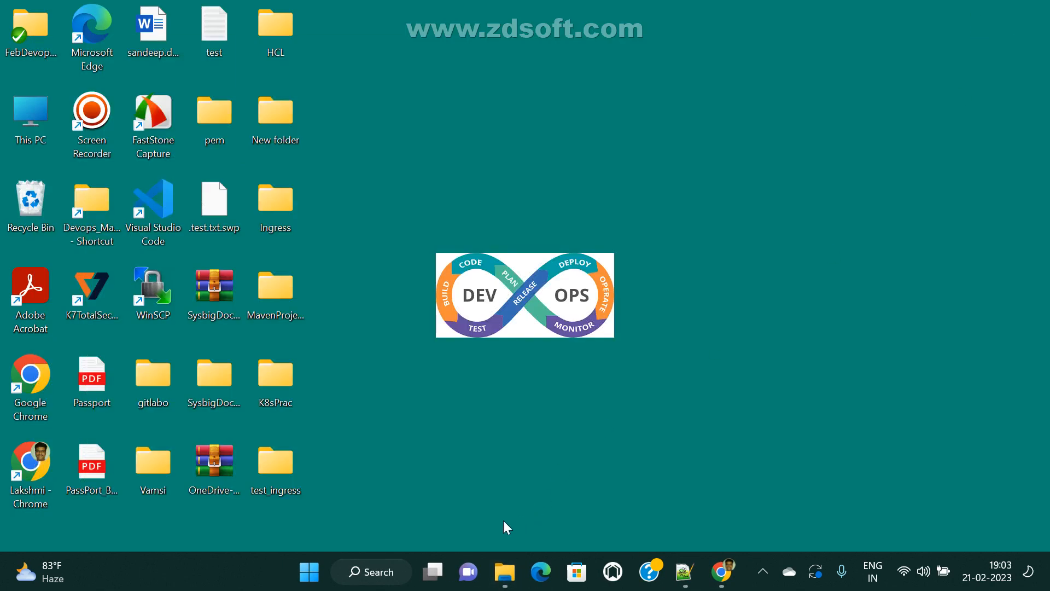
{"action": "key", "text": "super+r"}
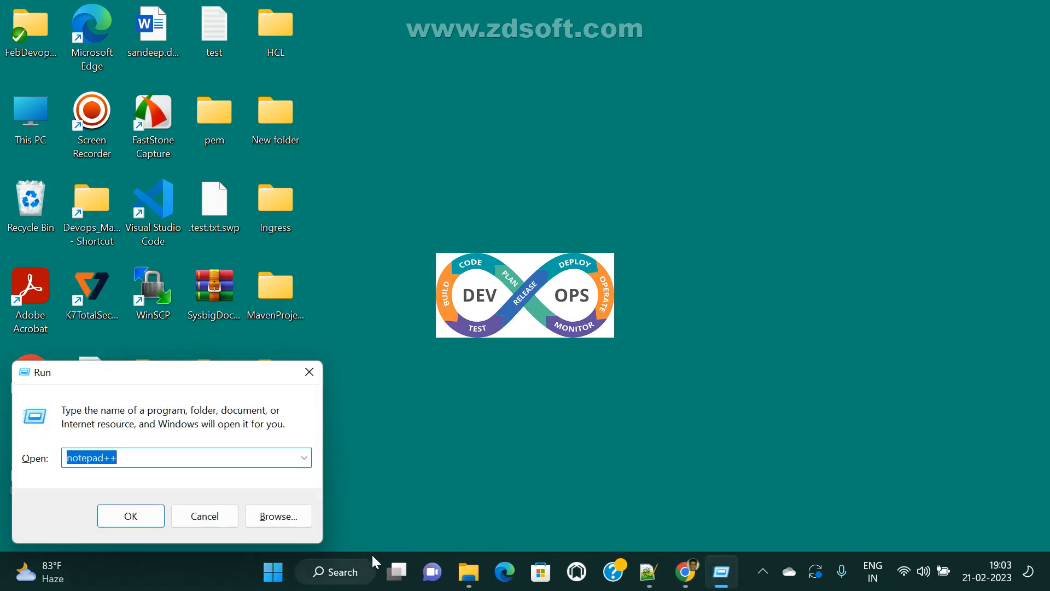
{"action": "type", "text": "serv"}
{"action": "key", "text": "Down"}
{"action": "key", "text": "Return"}
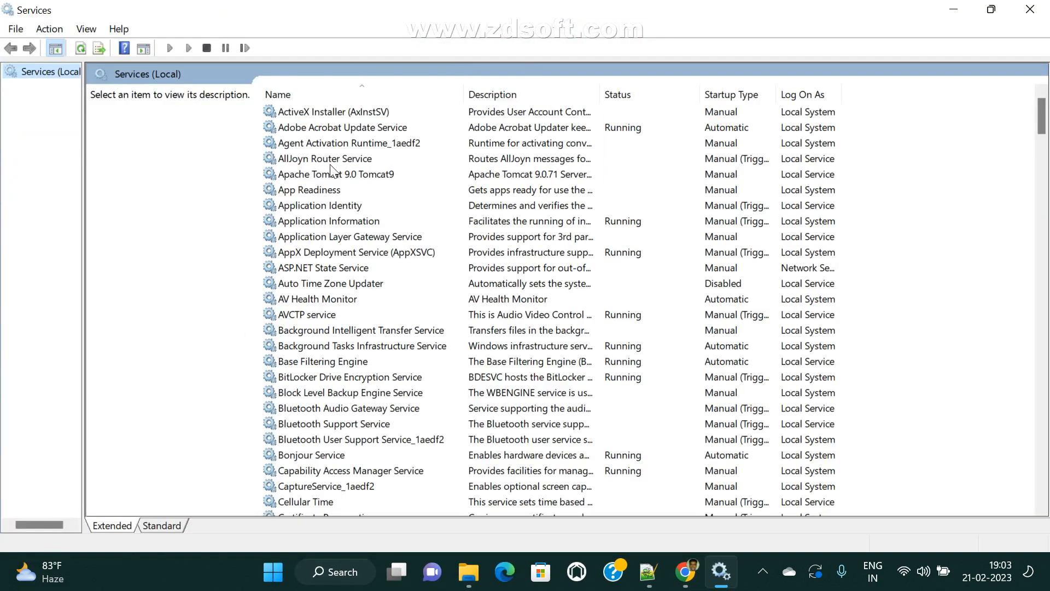
{"action": "left_click", "coordinate": [330, 162]}
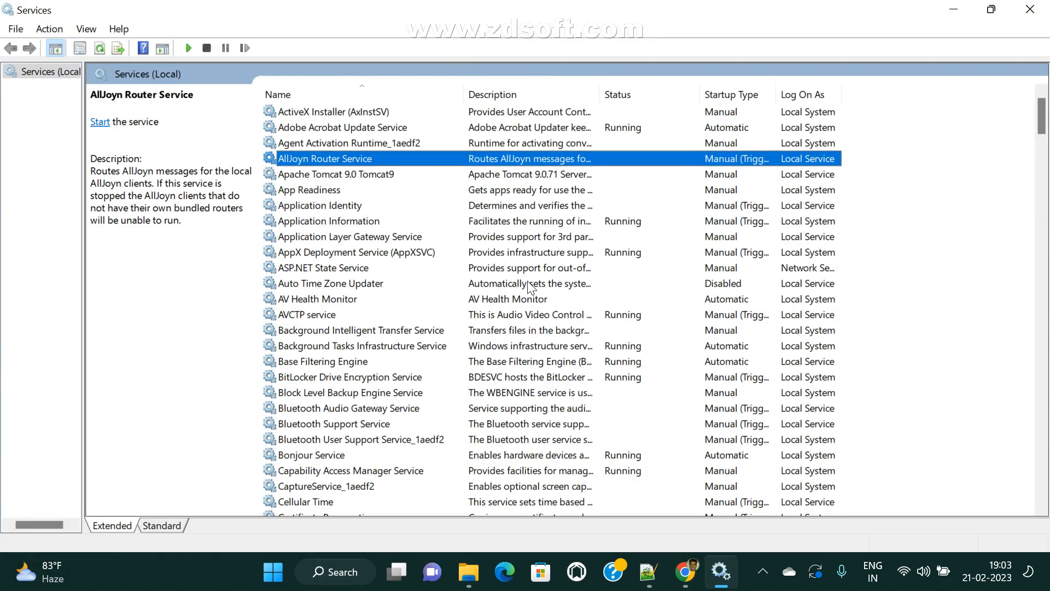
{"action": "left_click", "coordinate": [339, 211]}
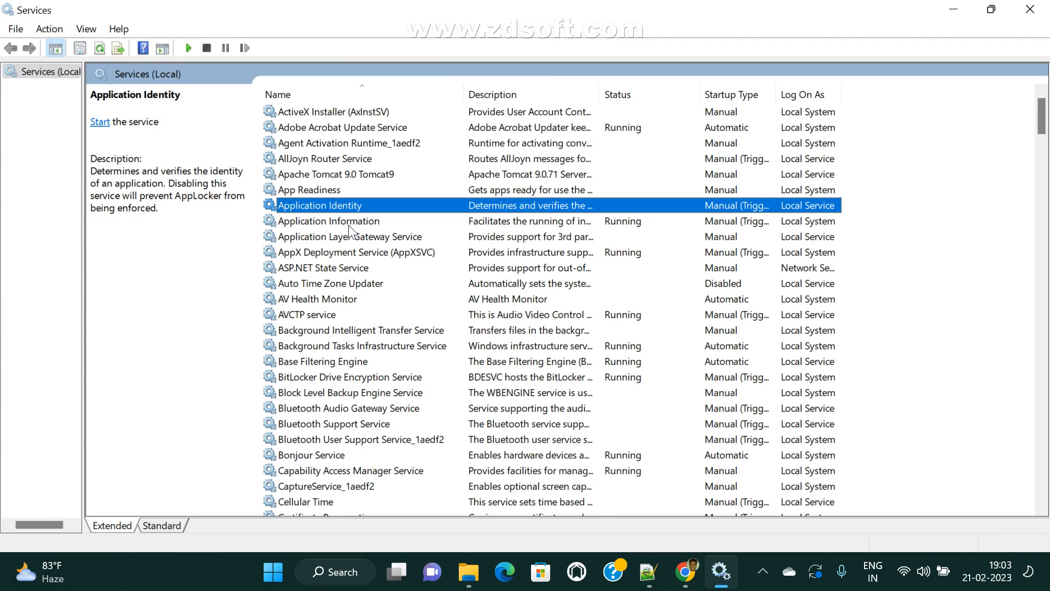
{"action": "left_click", "coordinate": [1030, 9]}
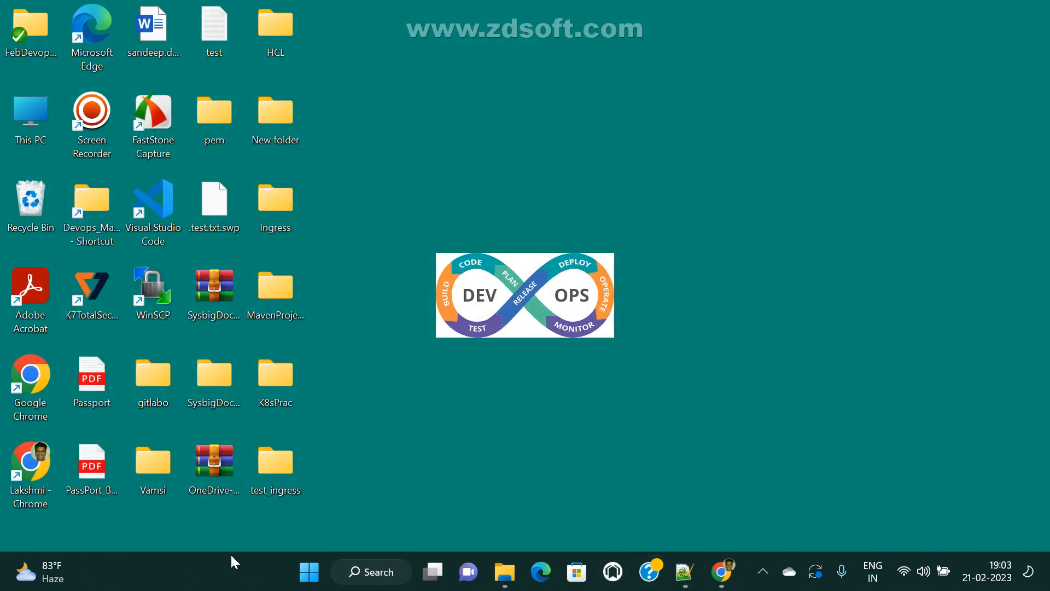
- Relaunch the jenkins (1) installer with the default folder and run the service as LocalSystem
{"action": "mouse_move", "coordinate": [505, 571]}
{"action": "left_click", "coordinate": [572, 513]}
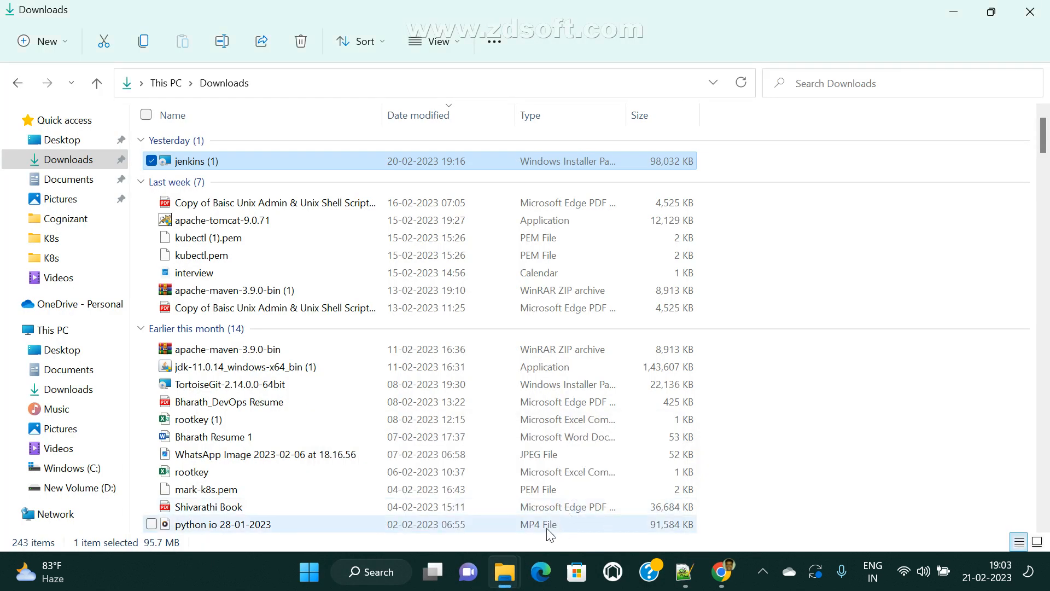
{"action": "double_click", "coordinate": [198, 163]}
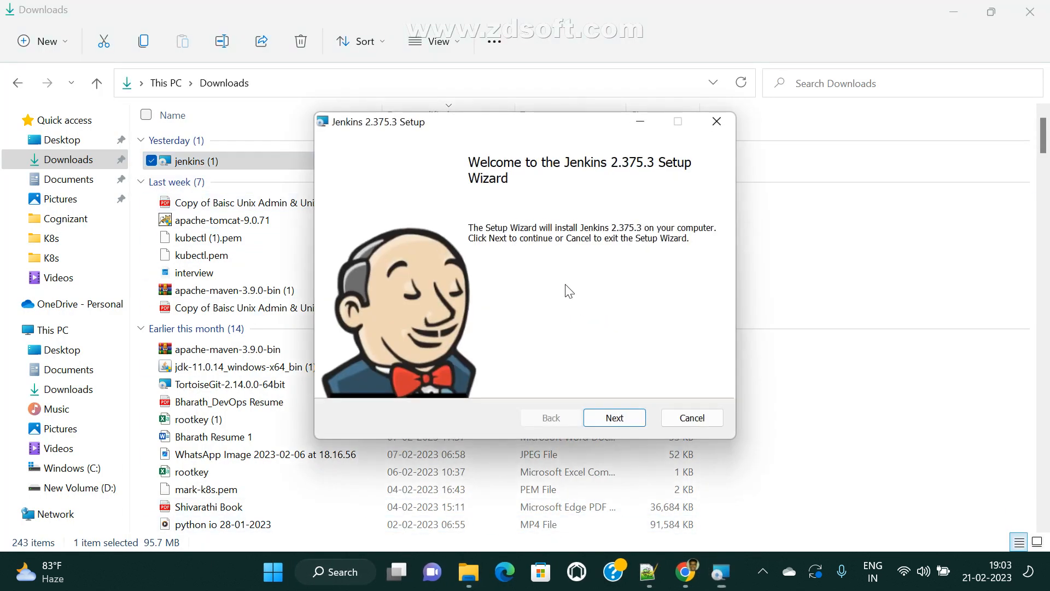
{"action": "left_click", "coordinate": [627, 417]}
{"action": "left_click", "coordinate": [627, 419]}
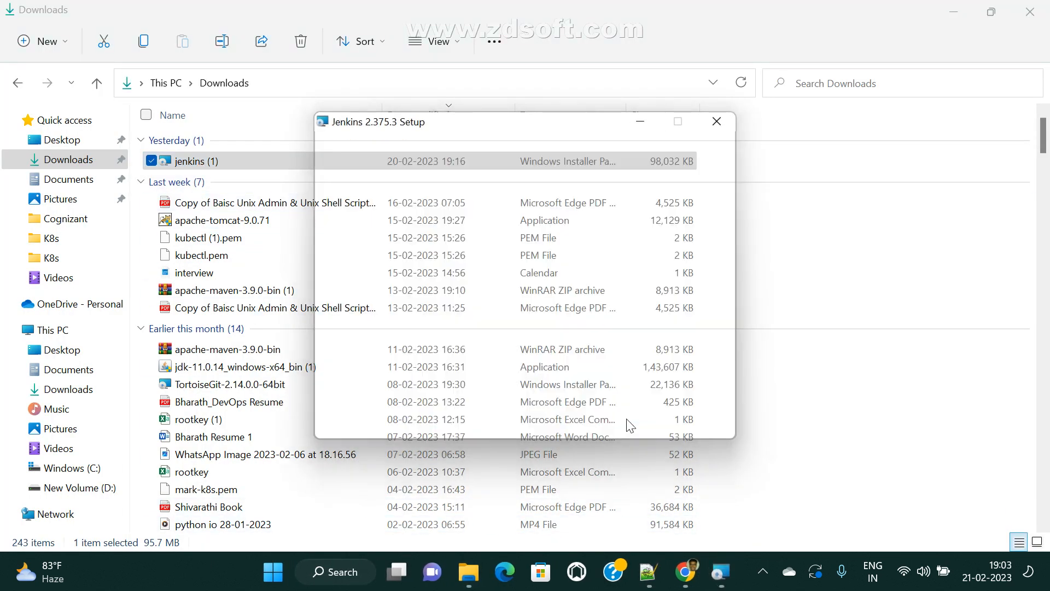
{"action": "left_click", "coordinate": [356, 273]}
{"action": "left_click", "coordinate": [614, 417]}
- Confirm port 8080 and the jdk-11.0.14 Java home, then install Jenkins 2.375.3 and finish
{"action": "left_click", "coordinate": [414, 300]}
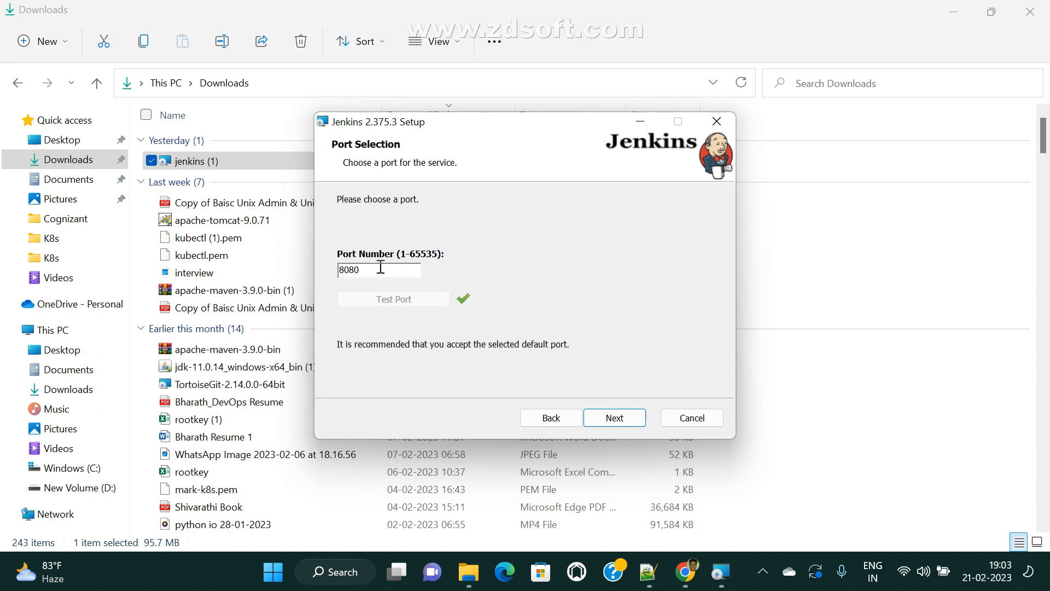
{"action": "left_click", "coordinate": [633, 426]}
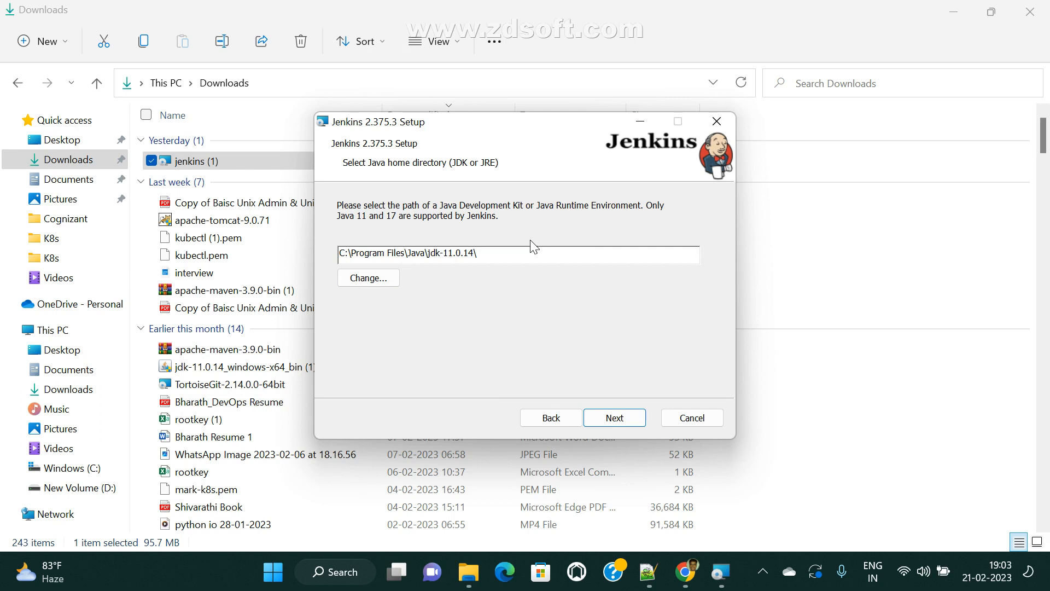
{"action": "left_click", "coordinate": [613, 419]}
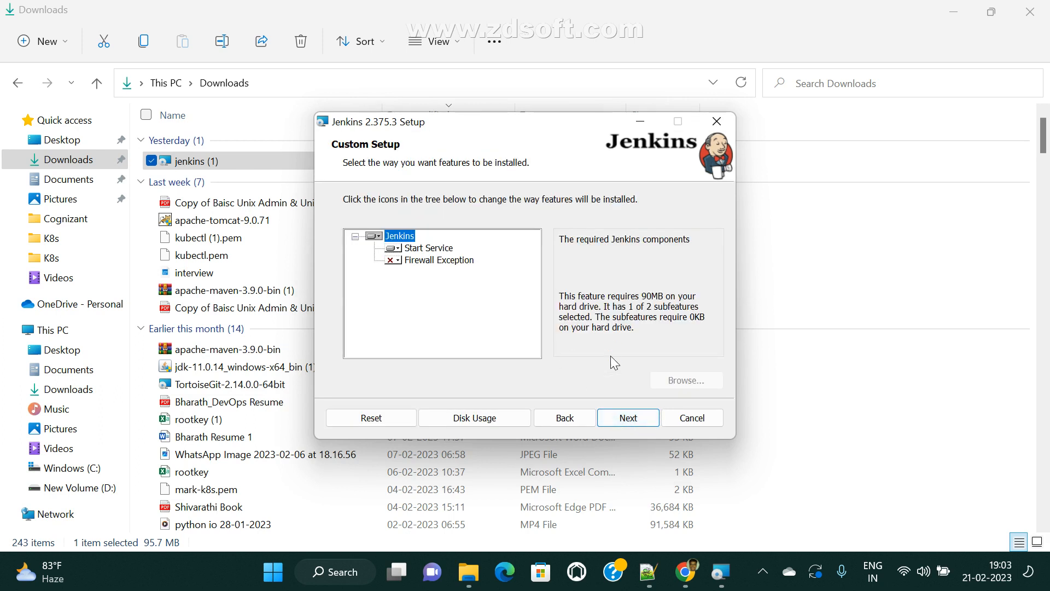
{"action": "left_click", "coordinate": [623, 426]}
{"action": "left_click", "coordinate": [619, 426]}
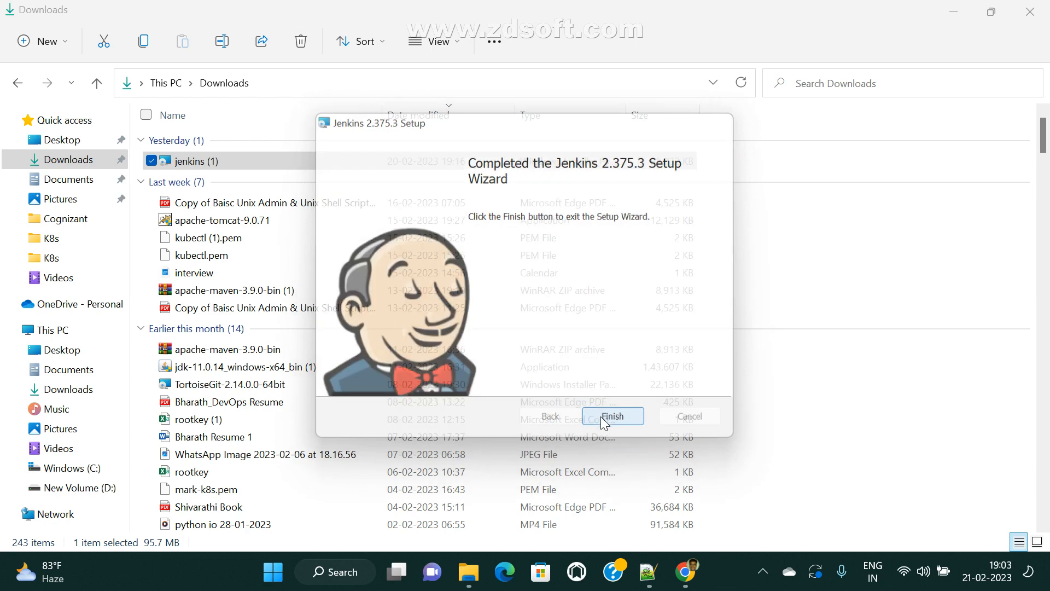
{"action": "left_click", "coordinate": [603, 418]}
- Close Downloads, check in services.msc that Jenkins is Running and Automatic, then close Services
{"action": "mouse_move", "coordinate": [719, 570]}
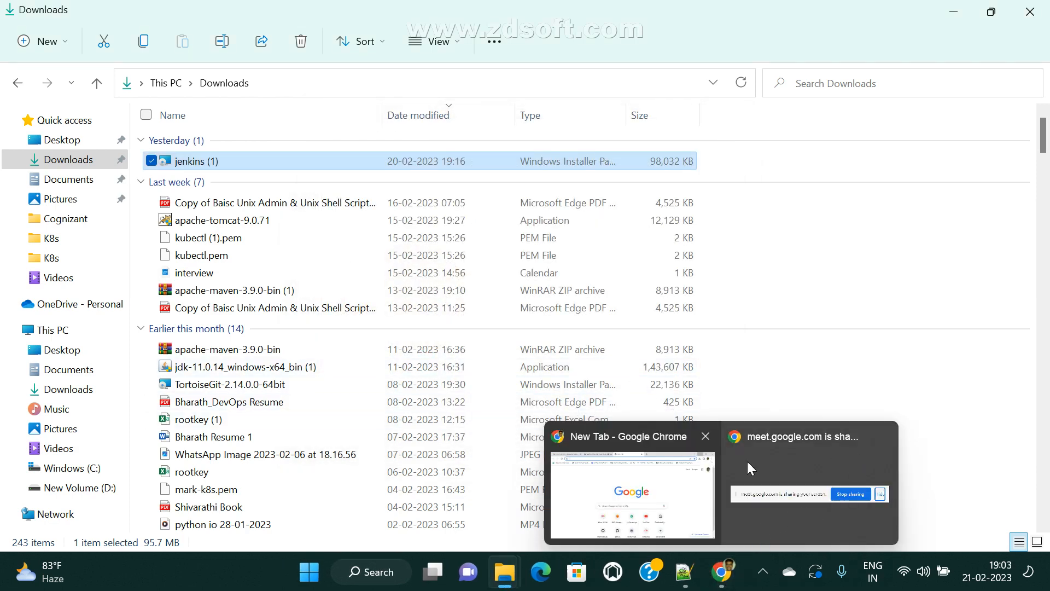
{"action": "left_click", "coordinate": [1042, 4]}
{"action": "key", "text": "super+r"}
{"action": "key", "text": "Return"}
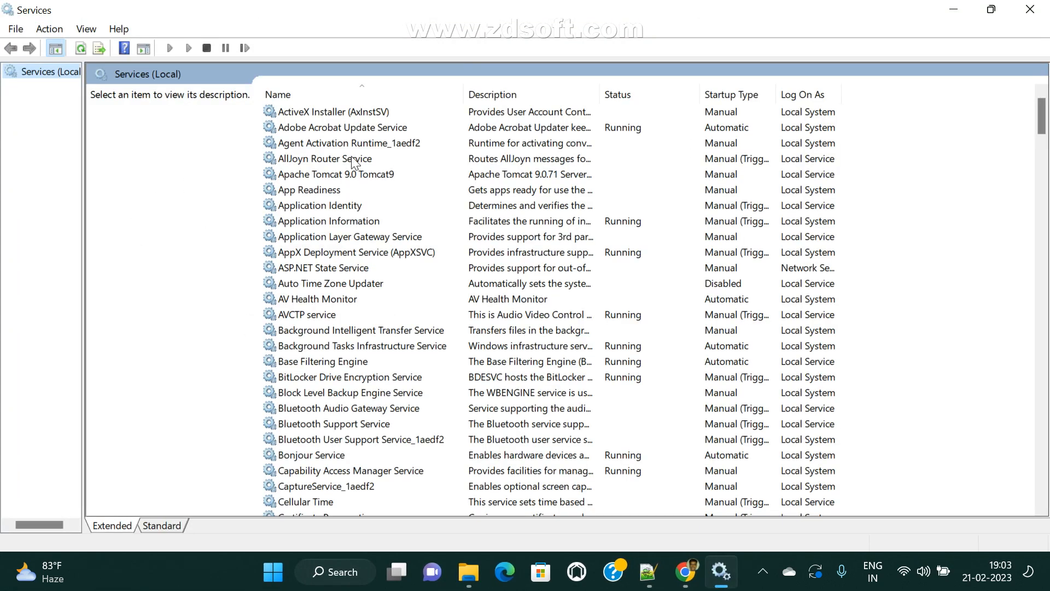
{"action": "left_click", "coordinate": [351, 158]}
{"action": "key", "text": "j"}
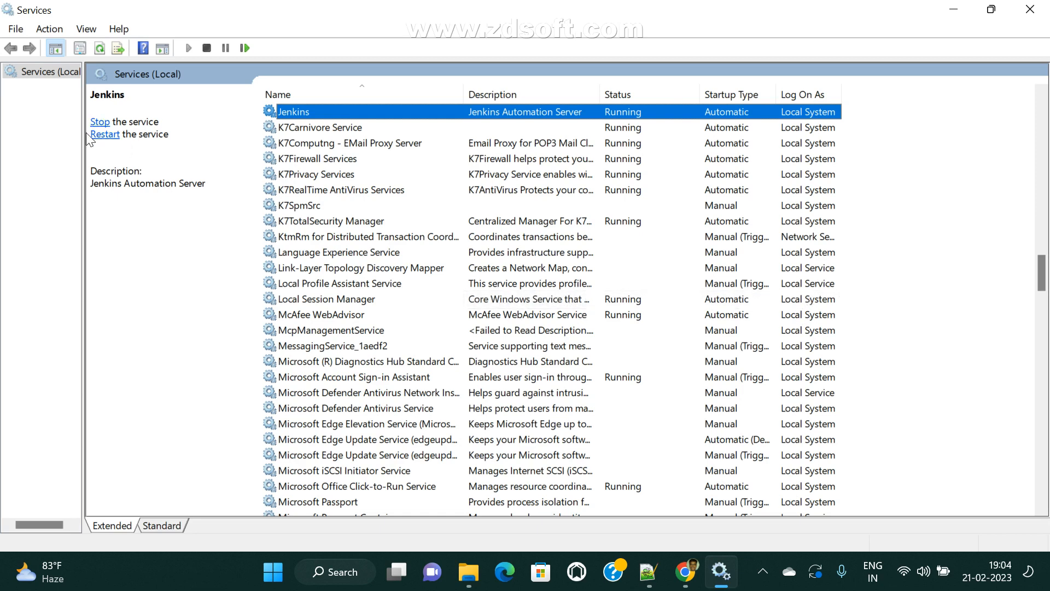
{"action": "left_click", "coordinate": [1029, 7]}
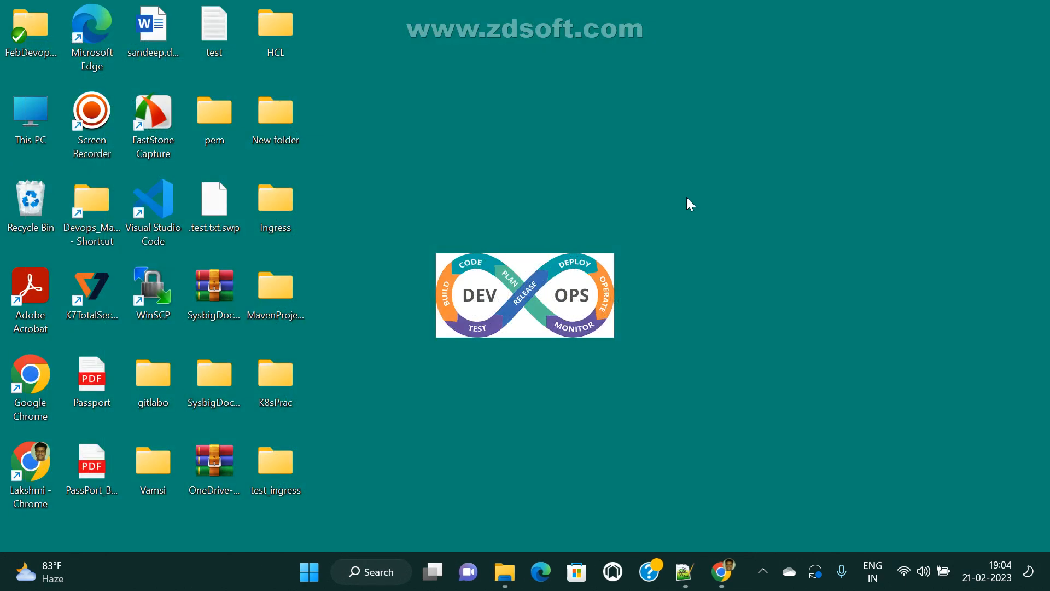
{"action": "mouse_move", "coordinate": [721, 571]}
{"action": "left_click", "coordinate": [672, 541]}
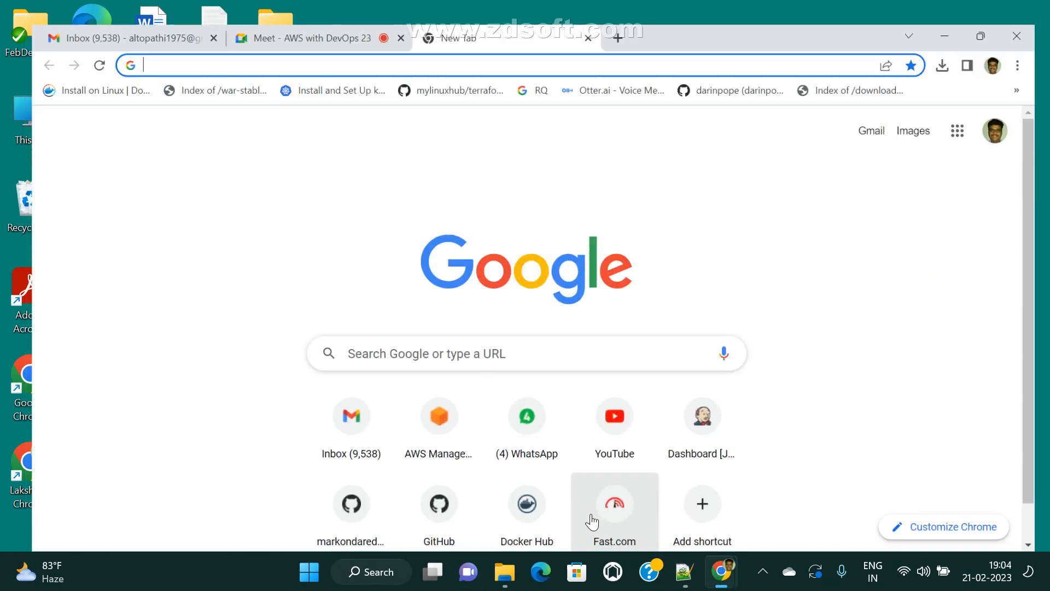
{"action": "left_click", "coordinate": [543, 42]}
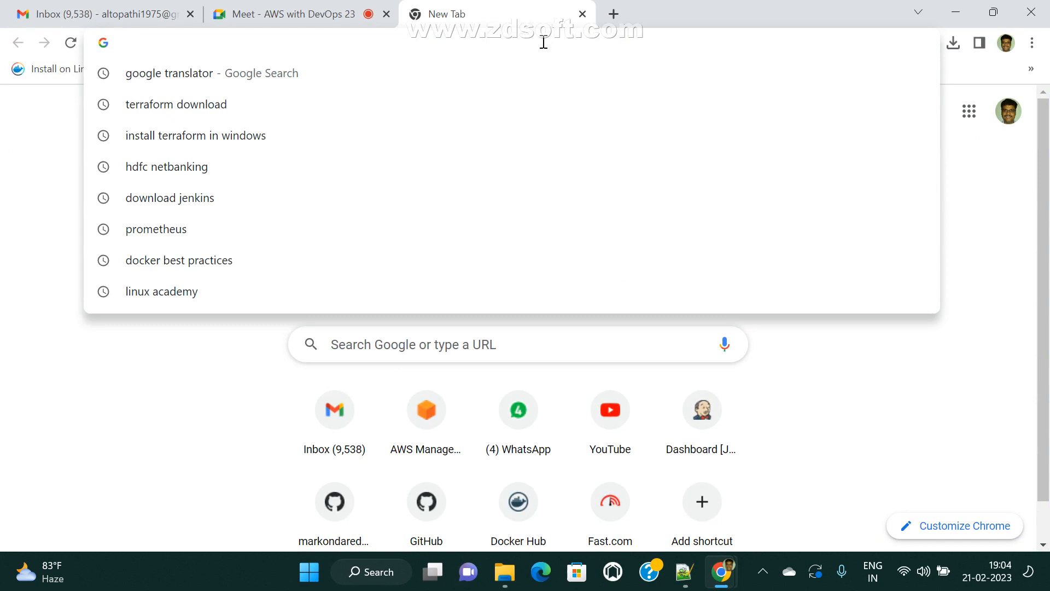
{"action": "type", "text": "https"}
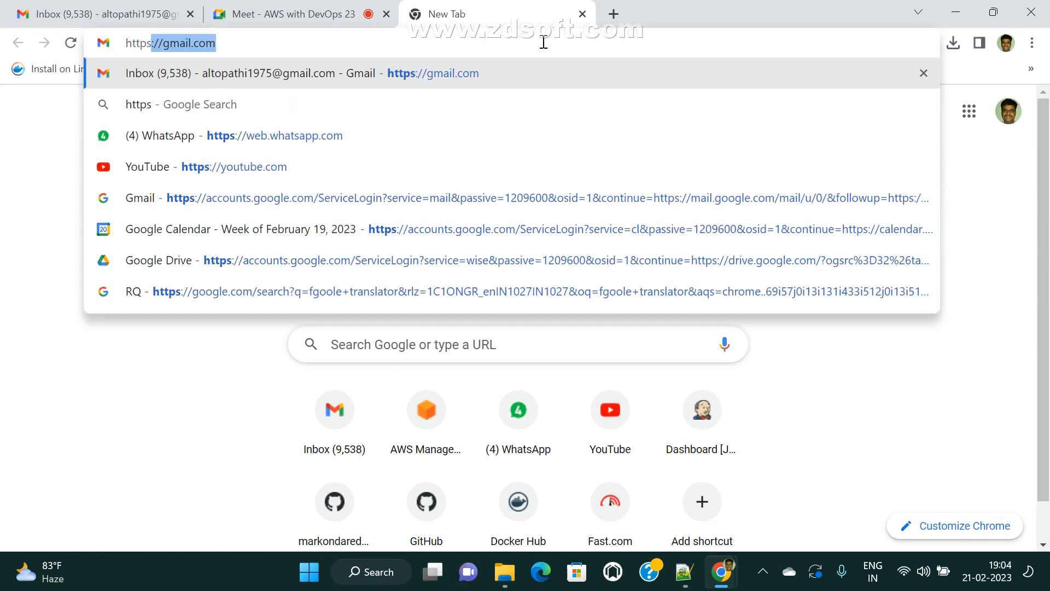
{"action": "type", "text": "://l"}
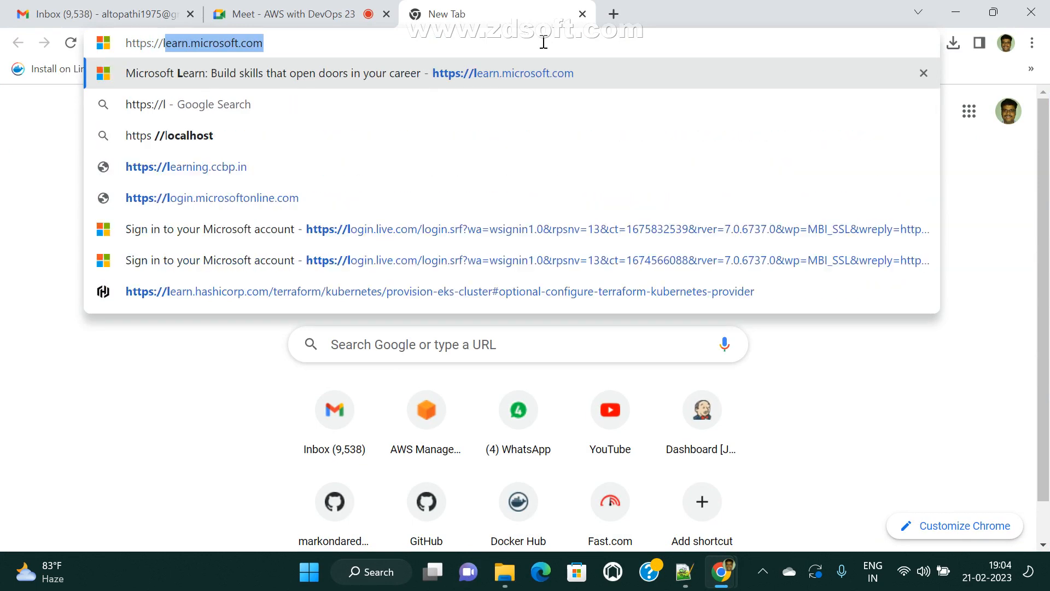
{"action": "type", "text": "ocalho"}
{"action": "key", "text": "BackSpace"}
{"action": "type", "text": "host:"}
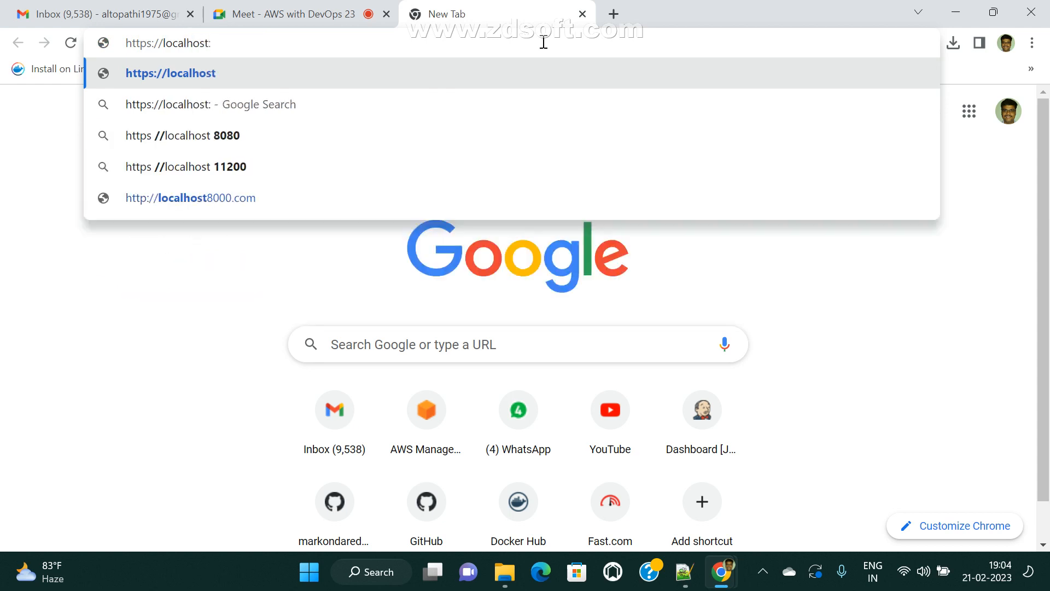
{"action": "type", "text": "8080"}
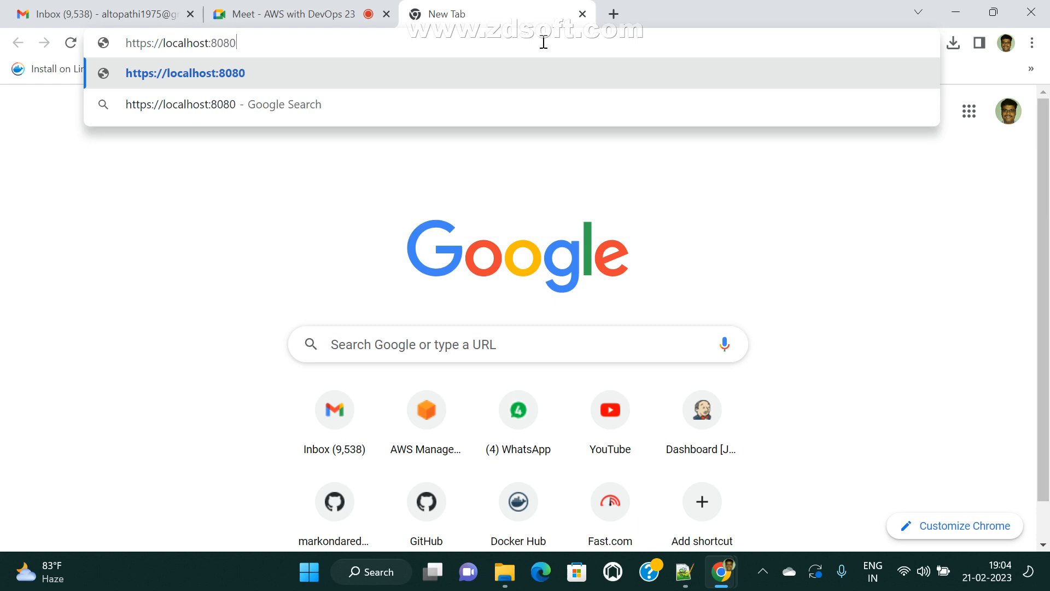
{"action": "key", "text": "Return"}
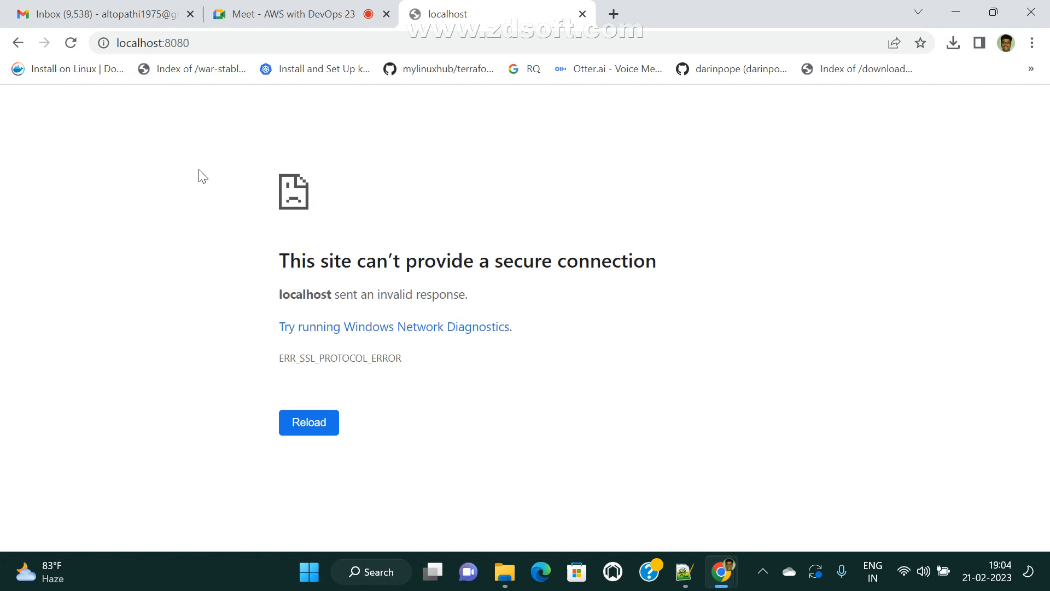
- Retry the localhost:8080 address by reloading it and editing out the colon
{"action": "left_click", "coordinate": [232, 41]}
{"action": "key", "text": "Return"}
{"action": "left_click", "coordinate": [232, 49]}
{"action": "left_click", "coordinate": [244, 43]}
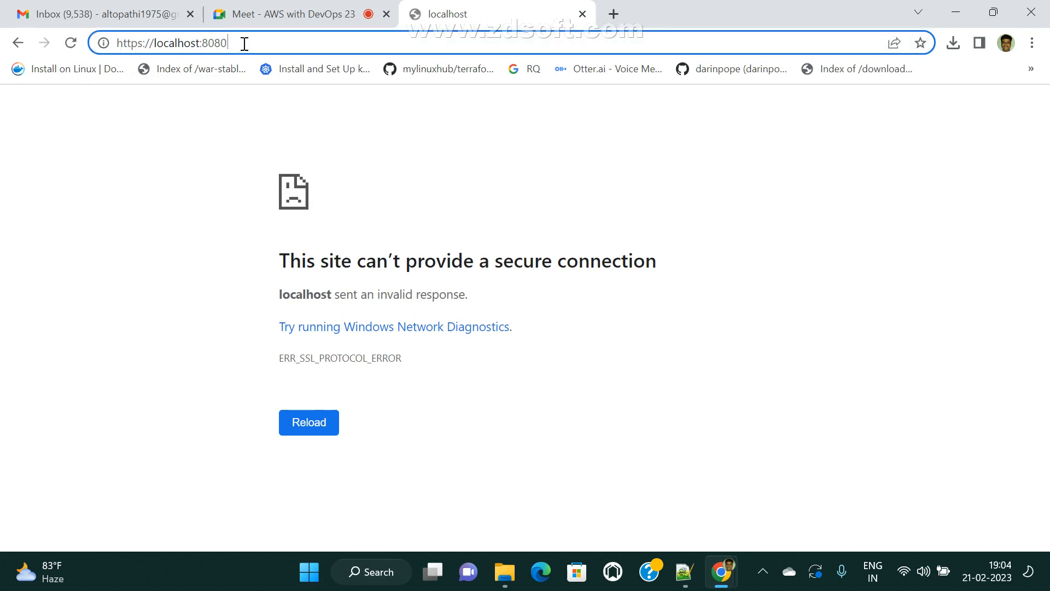
{"action": "key", "text": "Return"}
{"action": "left_click", "coordinate": [282, 50]}
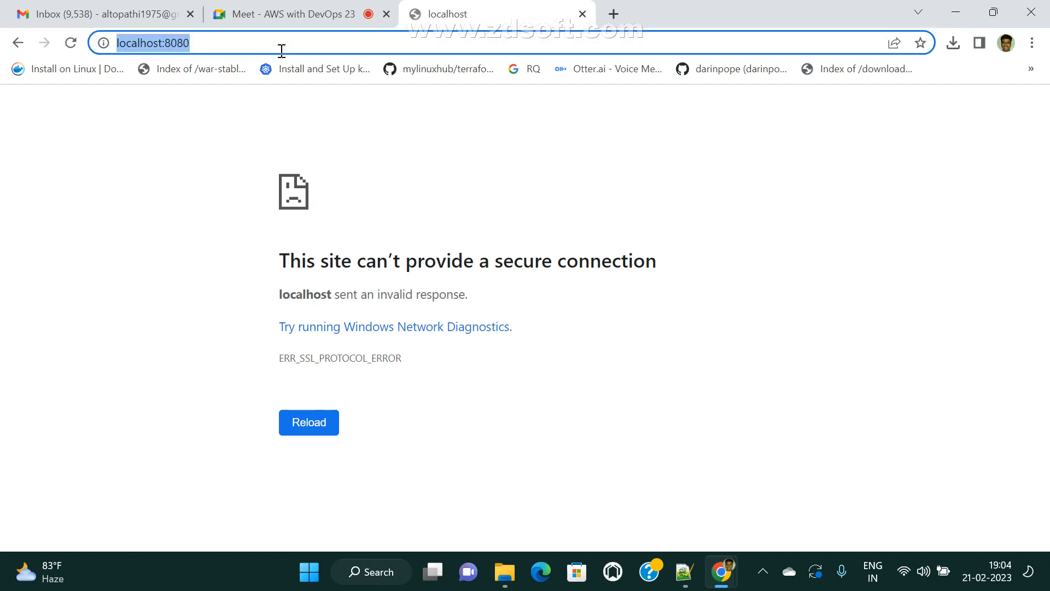
{"action": "left_click", "coordinate": [247, 48]}
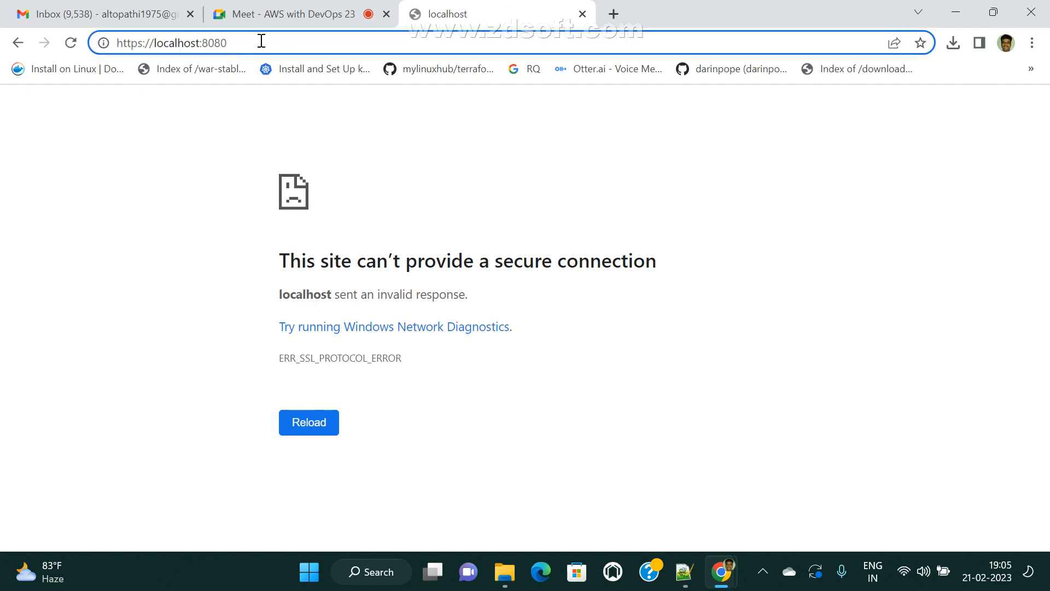
{"action": "left_click_drag", "start_coordinate": [262, 41], "coordinate": [53, 64]}
{"action": "left_click", "coordinate": [297, 50]}
{"action": "key", "text": "BackSpace"}
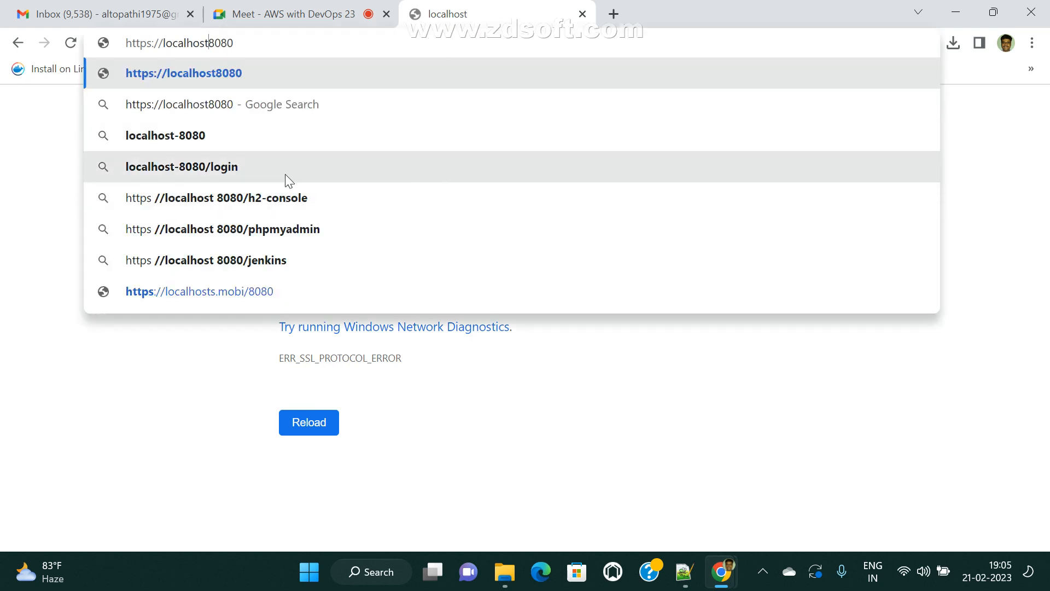
- Open a localhost:8080 search result, then enter localhost:8080 to reach Unlock Jenkins
{"action": "left_click", "coordinate": [170, 143]}
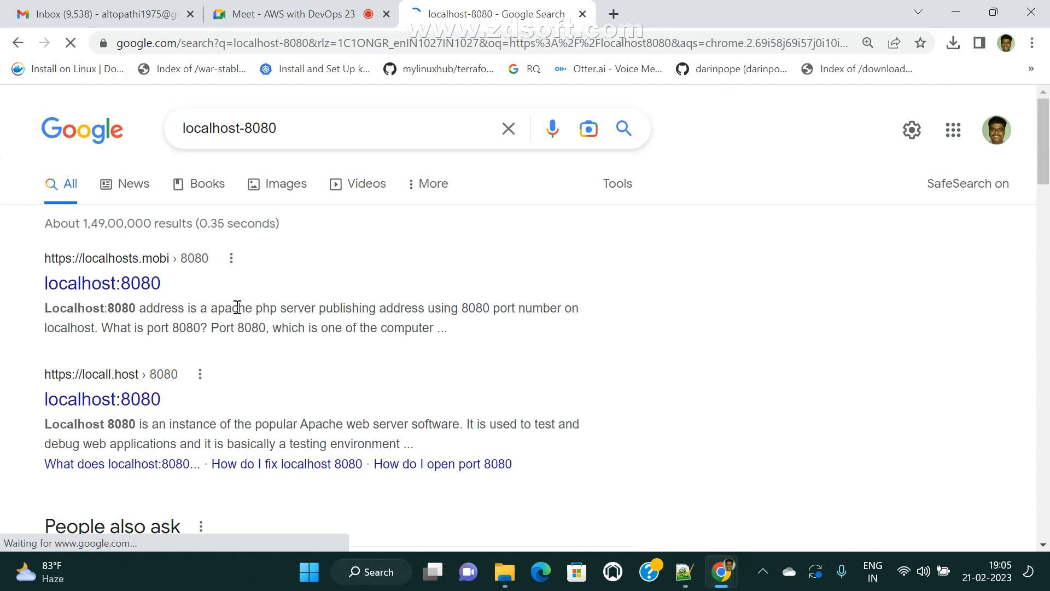
{"action": "left_click", "coordinate": [92, 290]}
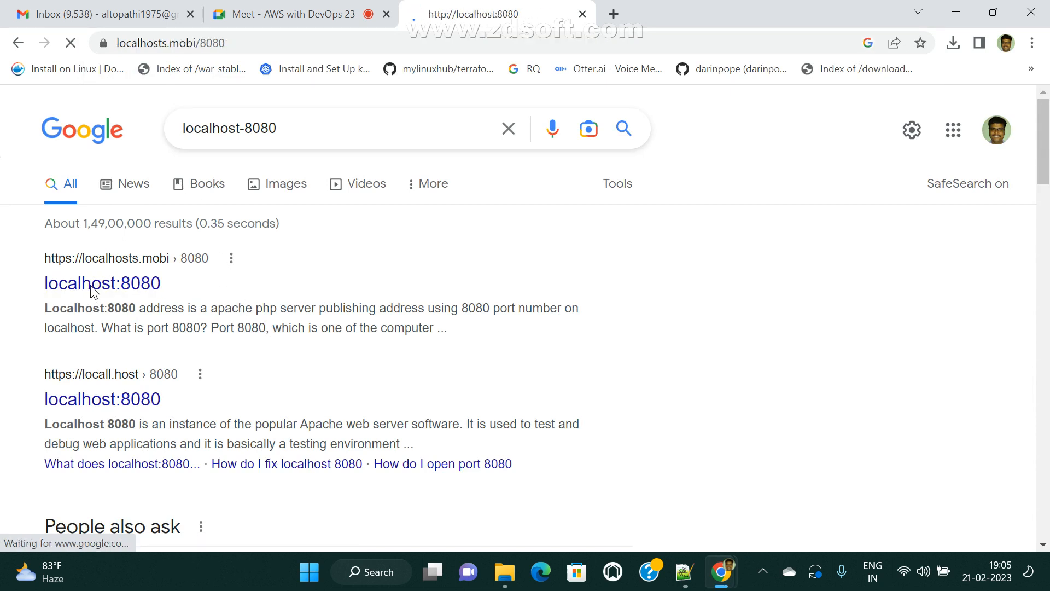
{"action": "left_click", "coordinate": [261, 43]}
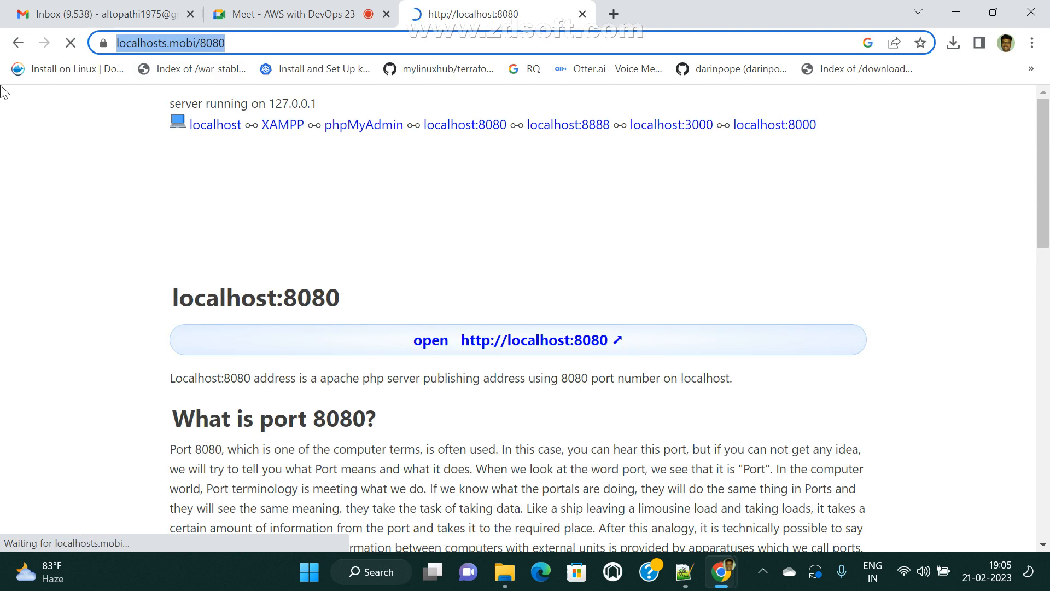
{"action": "type", "text": "local"}
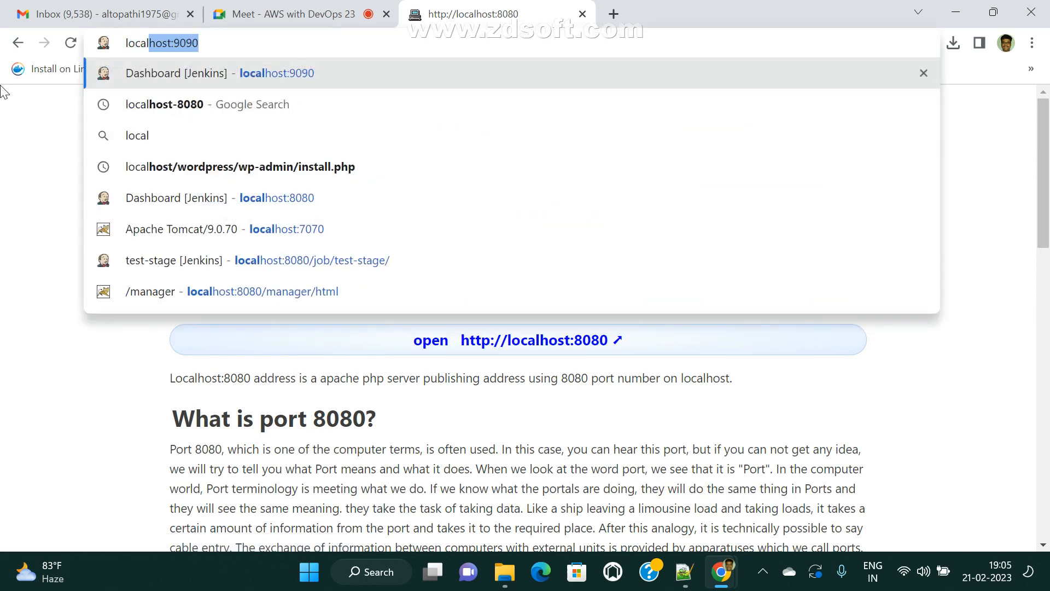
{"action": "type", "text": "host:"}
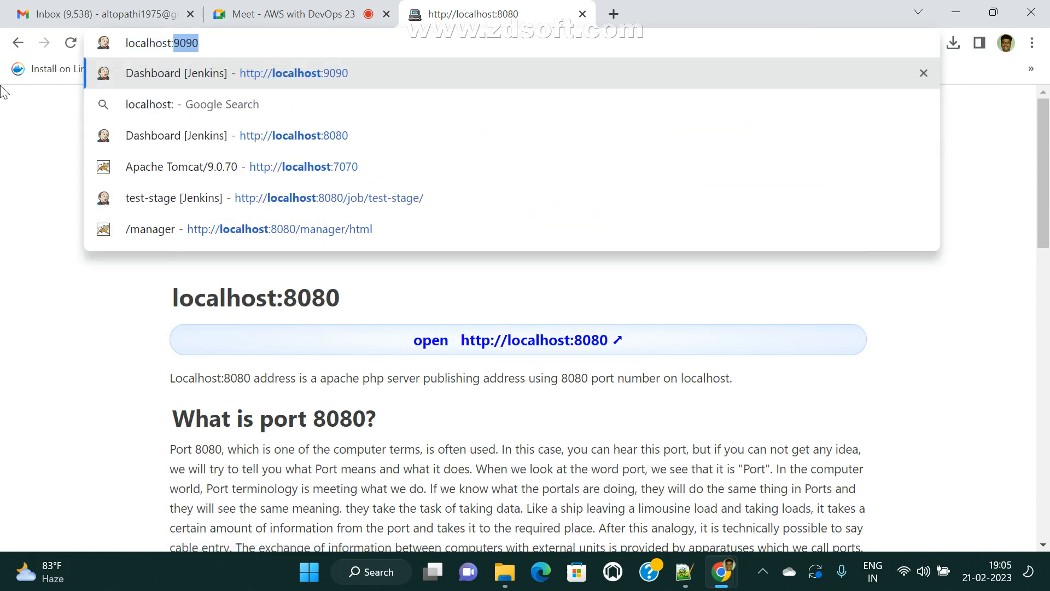
{"action": "type", "text": "8080"}
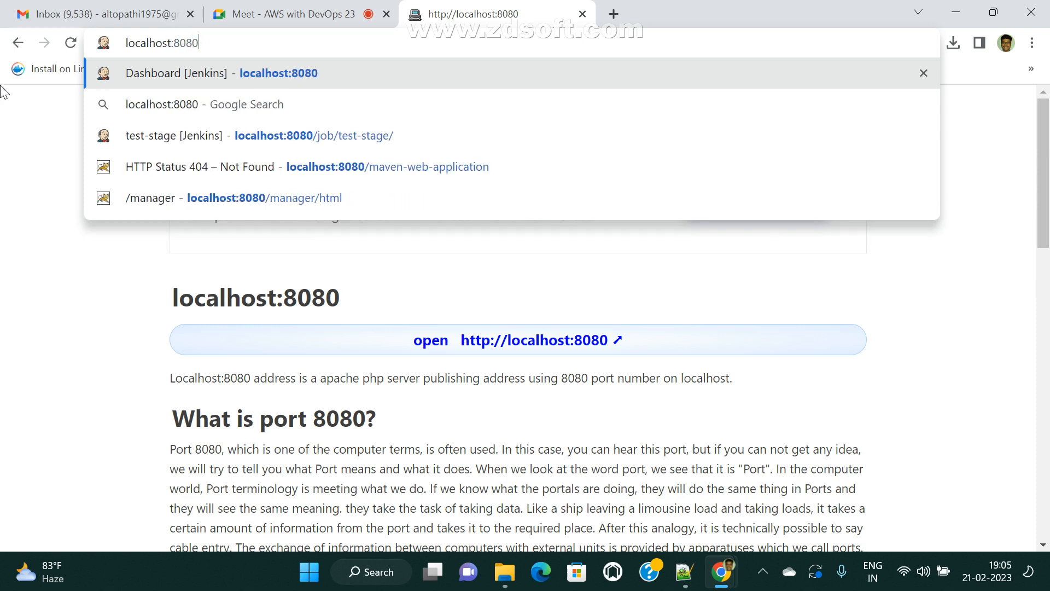
{"action": "key", "text": "Return"}
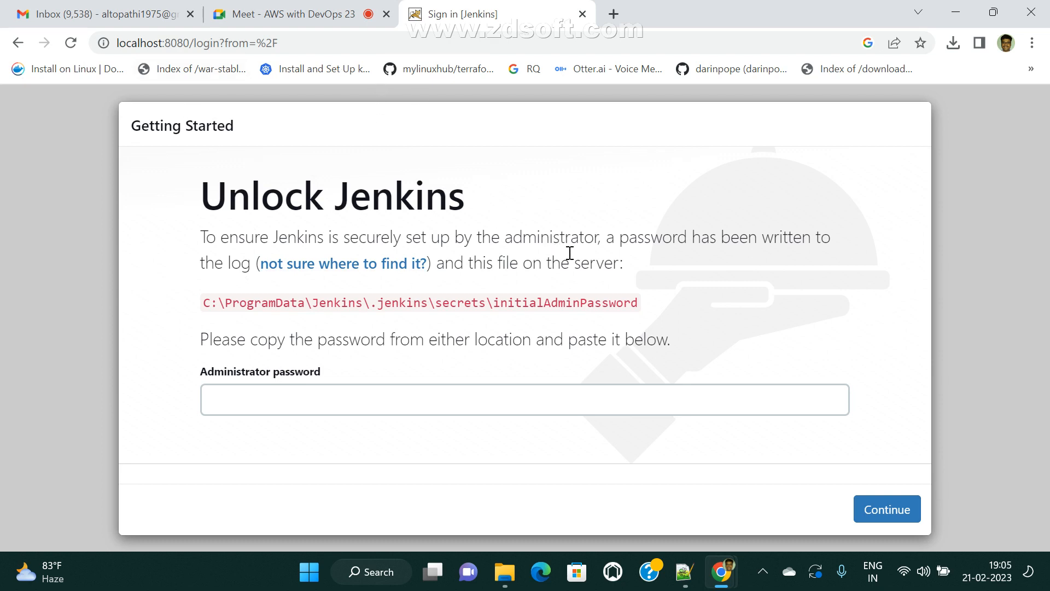
- Select the initialAdminPassword file path shown on the Unlock Jenkins page
{"action": "left_click_drag", "start_coordinate": [200, 199], "coordinate": [477, 195]}
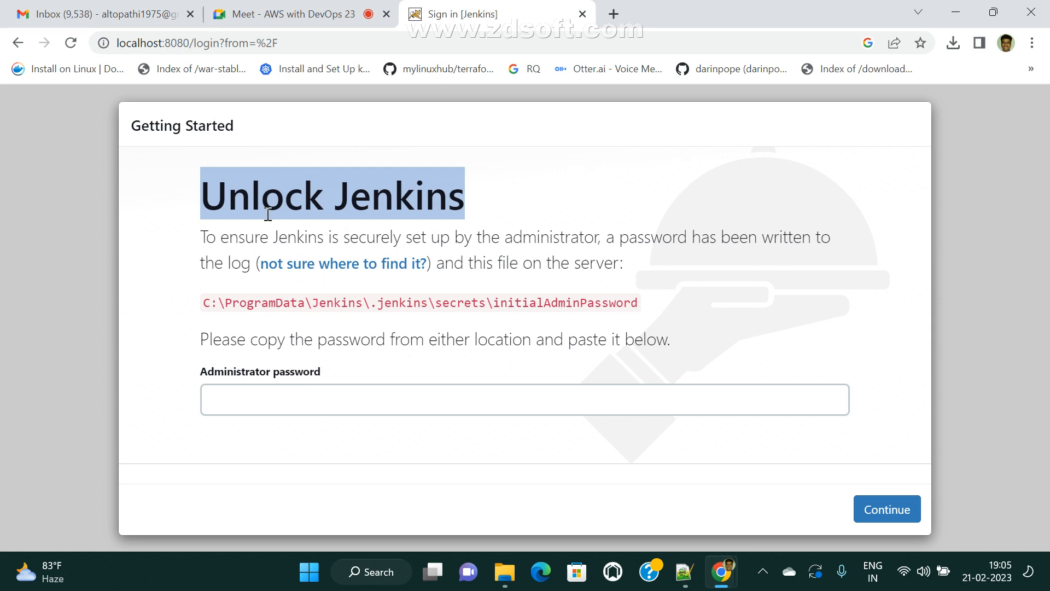
{"action": "left_click", "coordinate": [243, 208]}
{"action": "left_click_drag", "start_coordinate": [198, 197], "coordinate": [541, 192]}
{"action": "left_click", "coordinate": [620, 192]}
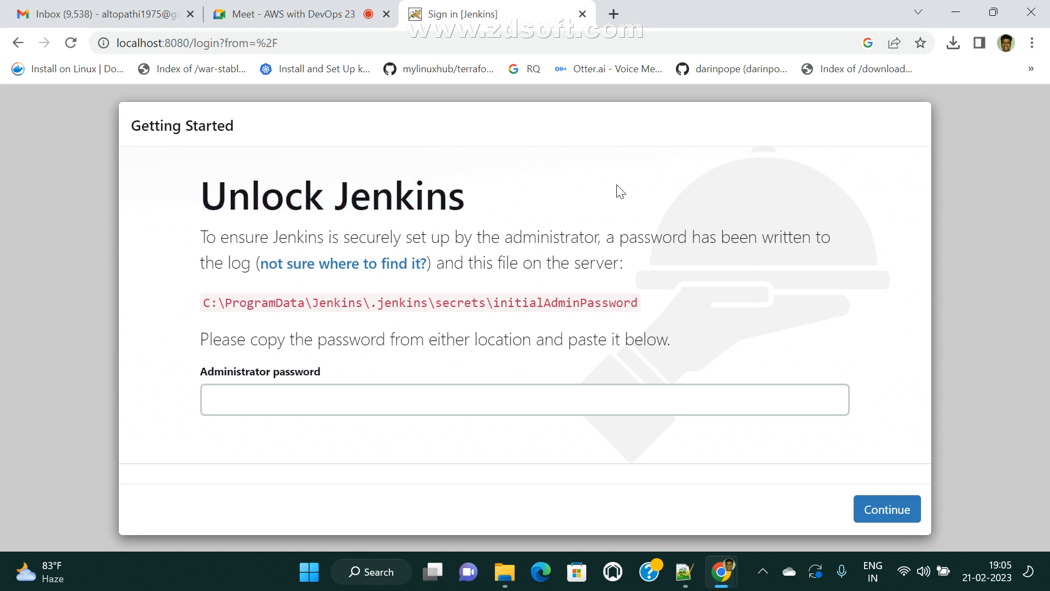
{"action": "left_click_drag", "start_coordinate": [199, 202], "coordinate": [523, 213]}
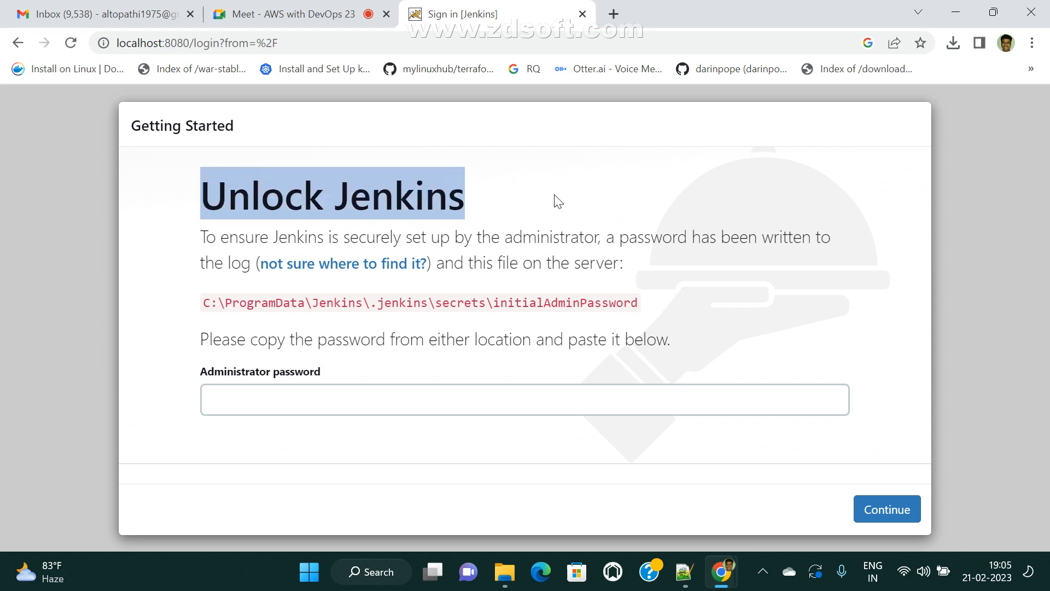
{"action": "left_click", "coordinate": [222, 197]}
{"action": "left_click_drag", "start_coordinate": [205, 305], "coordinate": [625, 299]}
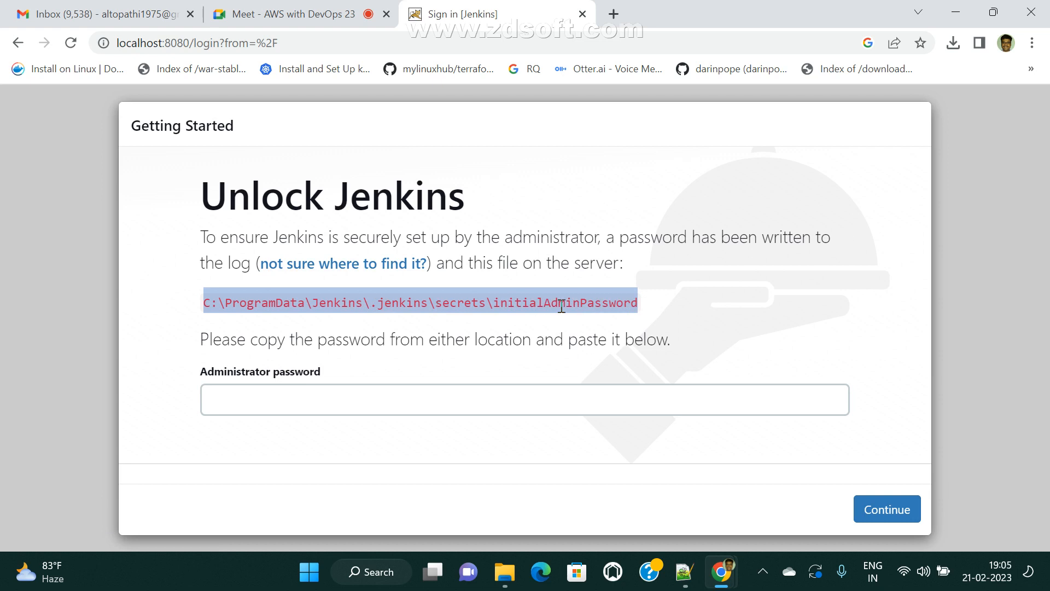
{"action": "left_click", "coordinate": [659, 312]}
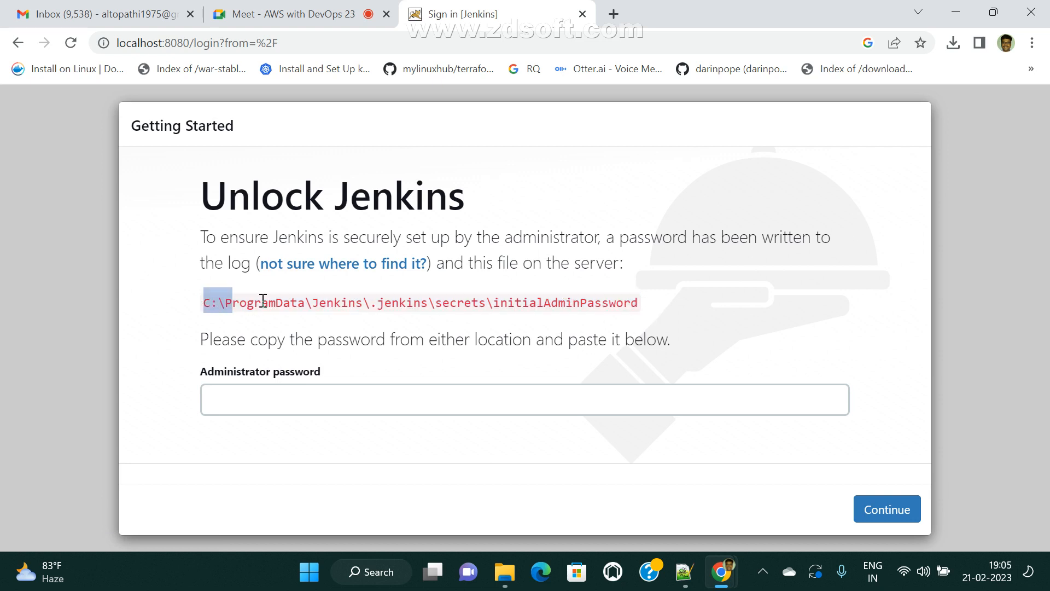
{"action": "left_click_drag", "start_coordinate": [230, 300], "coordinate": [718, 302]}
{"action": "key", "text": "ctrl+c"}
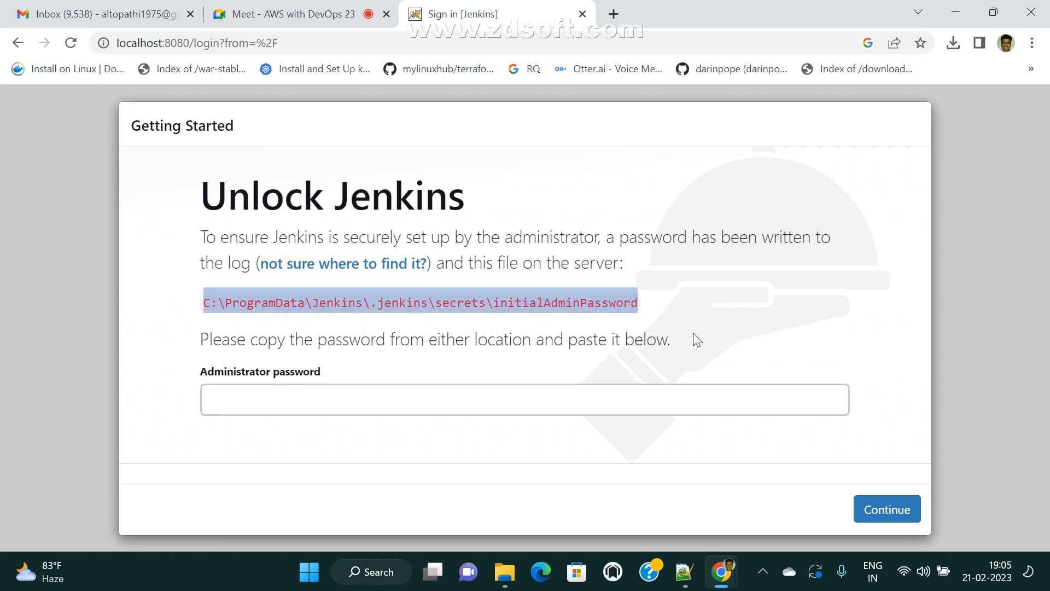
- Open that file path in a new tab, copy the password, and return to the password field
{"action": "left_click", "coordinate": [614, 16]}
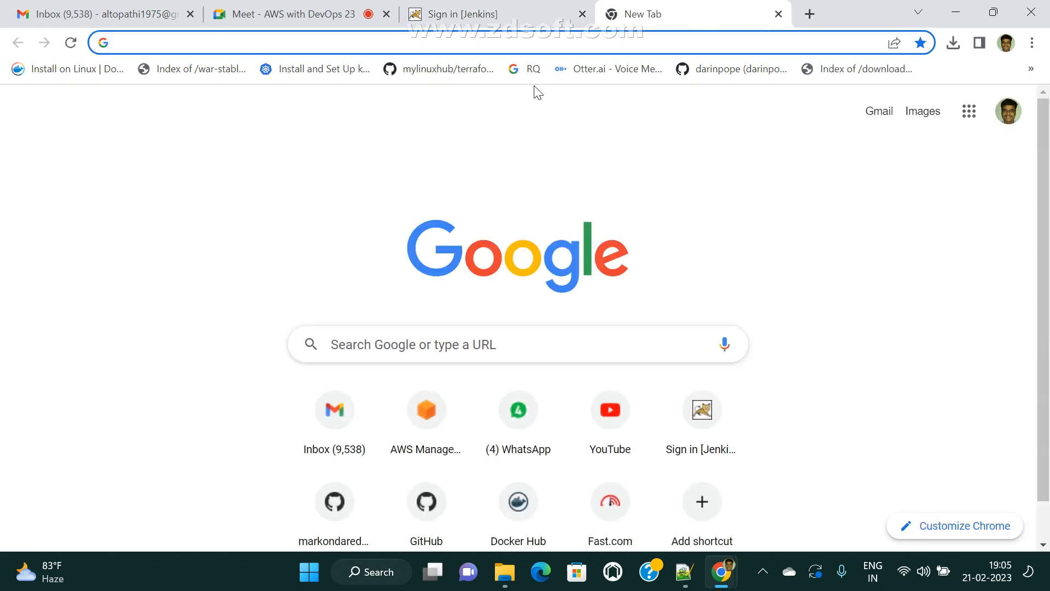
{"action": "key", "text": "ctrl+v"}
{"action": "key", "text": "Return"}
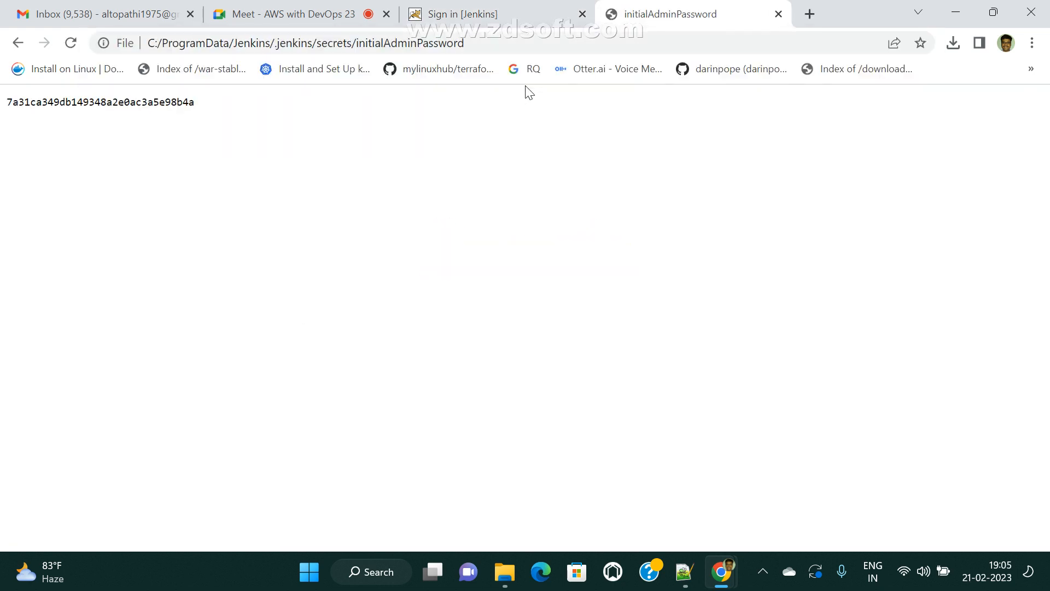
{"action": "left_click_drag", "start_coordinate": [198, 111], "coordinate": [3, 111]}
{"action": "right_click", "coordinate": [88, 100]}
{"action": "left_click", "coordinate": [119, 116]}
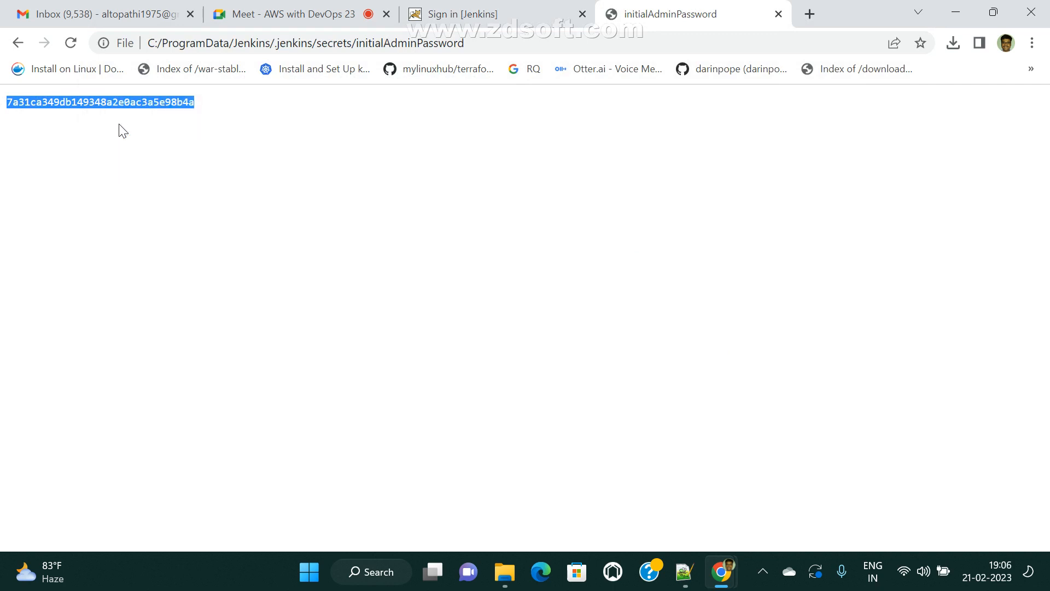
{"action": "left_click", "coordinate": [529, 6]}
{"action": "left_click", "coordinate": [283, 391]}
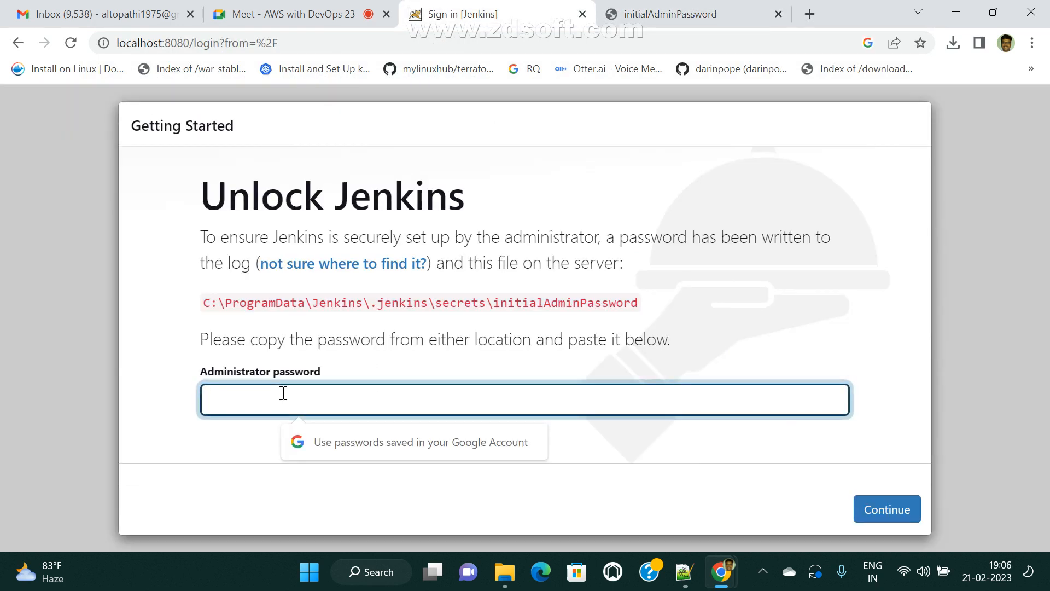
- Paste the initial admin password into Administrator password and continue
{"action": "key", "text": "ctrl+v"}
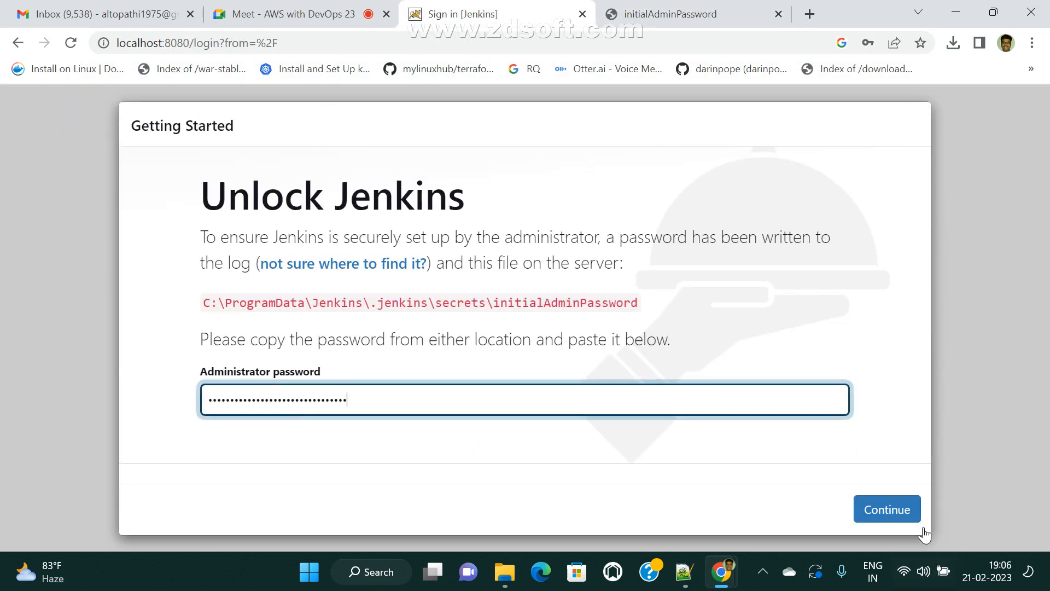
{"action": "left_click", "coordinate": [894, 509]}
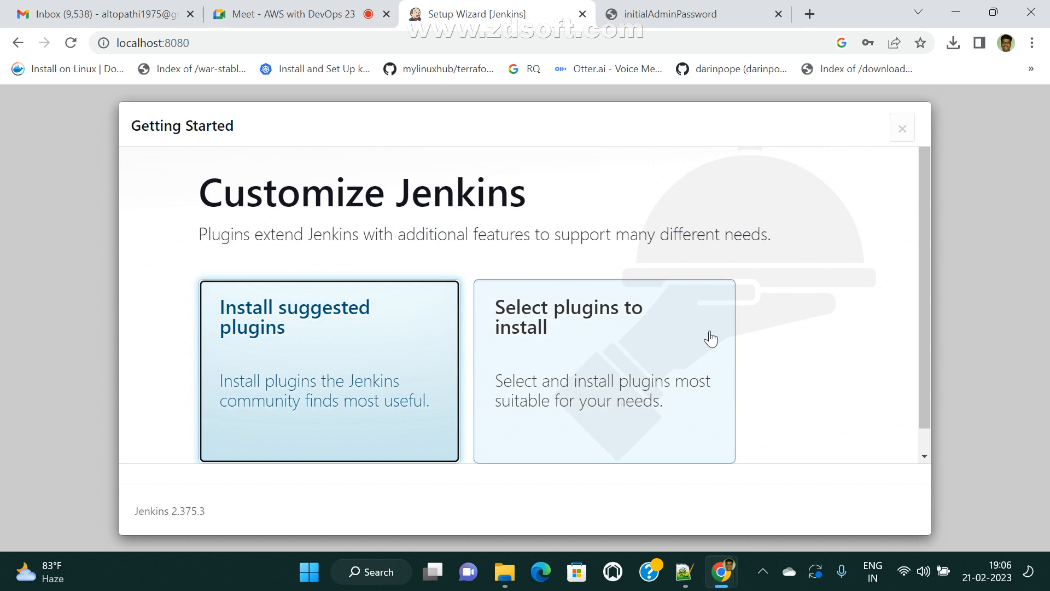
- Choose Install suggested plugins to start installing Git, Pipeline, Gradle and the rest
{"action": "left_click", "coordinate": [334, 343]}
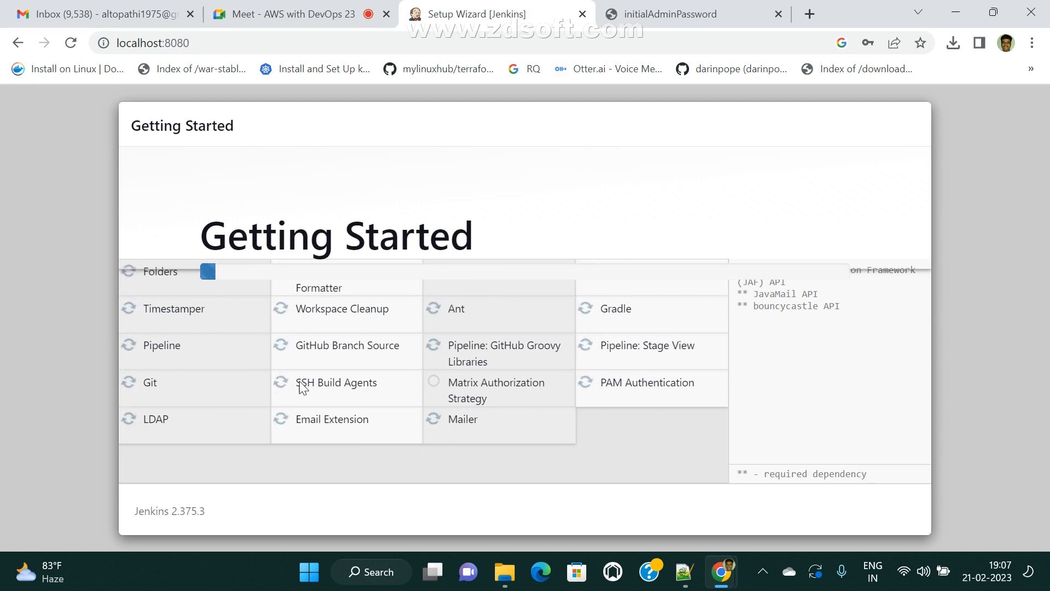
{"action": "left_click", "coordinate": [760, 579]}
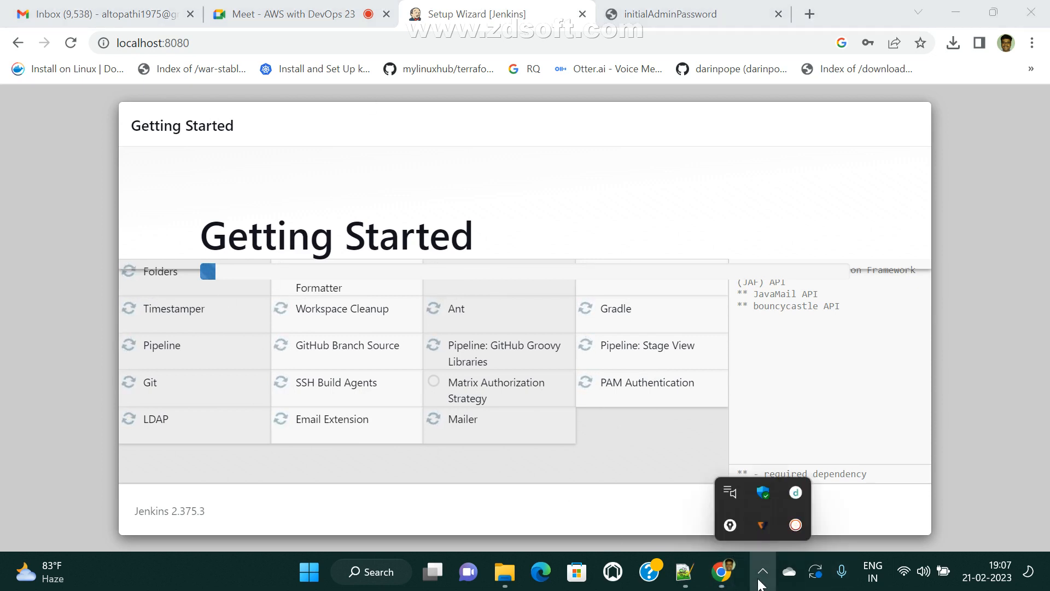
- Wait while the suggested plugins install, with Folders and Timestamper now finished
{"action": "left_click", "coordinate": [759, 580]}
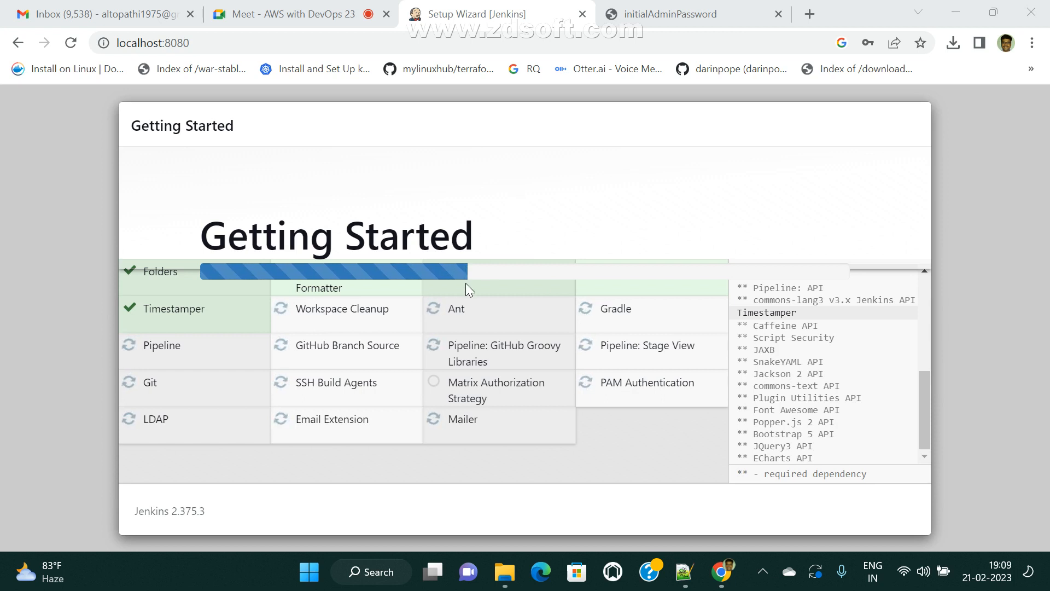
{"action": "left_click", "coordinate": [809, 15]}
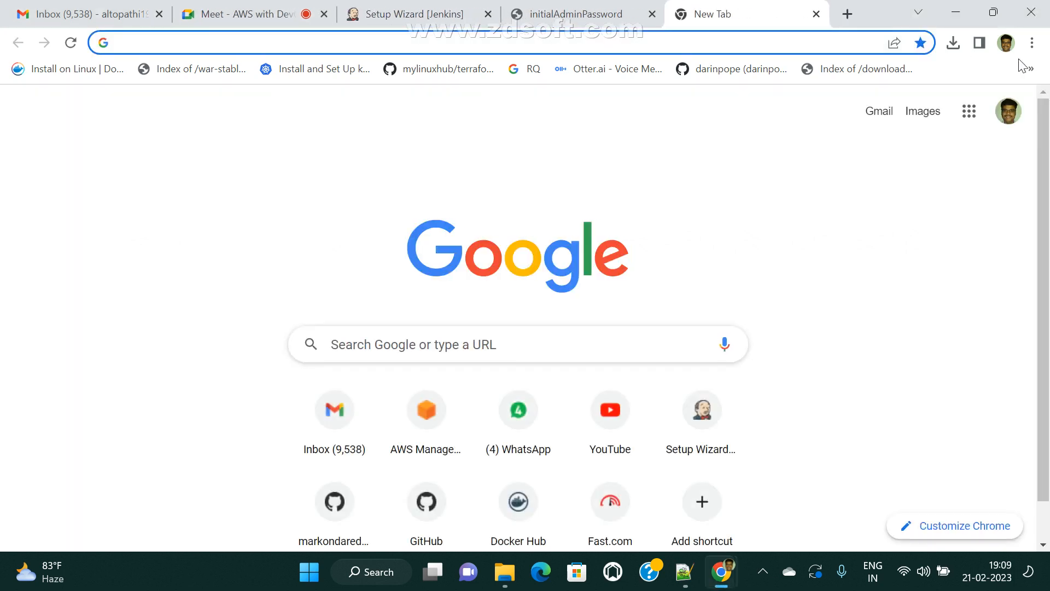
- Go to github.com and open the account's profile Repositories list of 74 repositories
{"action": "type", "text": "github.com"}
{"action": "key", "text": "Return"}
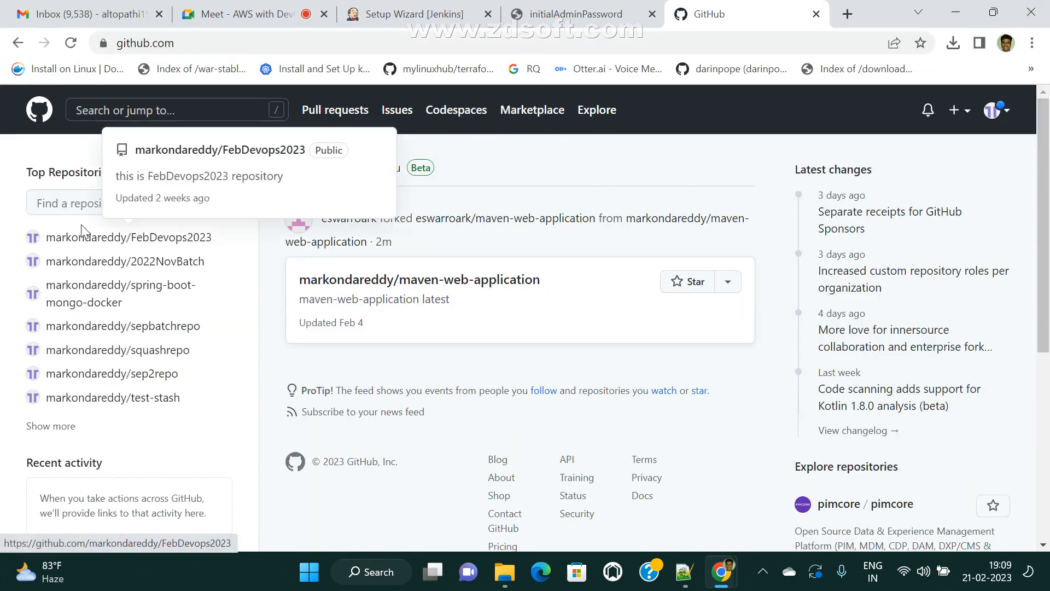
{"action": "left_click", "coordinate": [82, 241]}
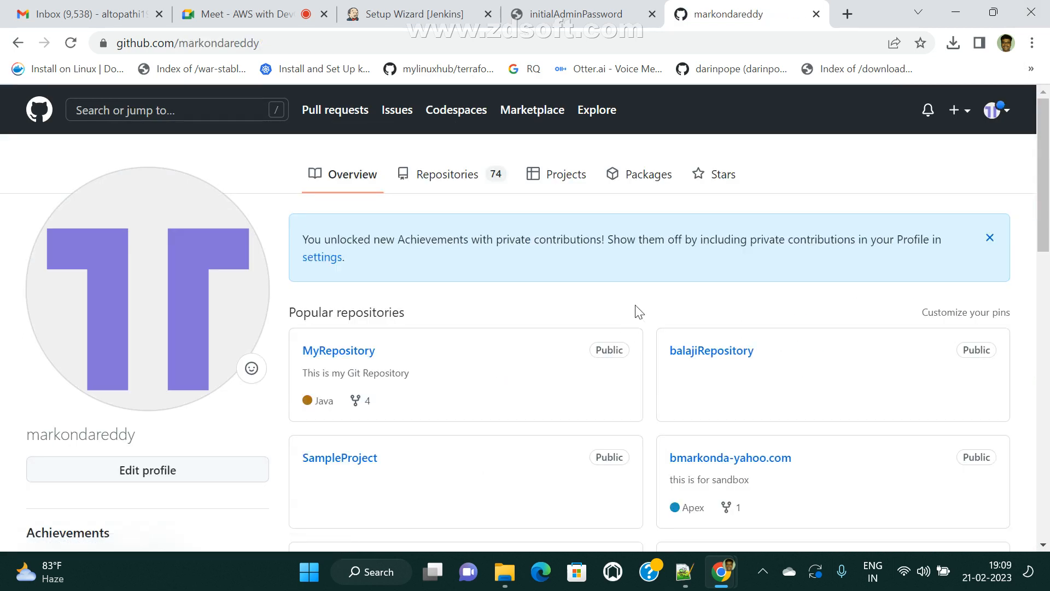
{"action": "left_click", "coordinate": [464, 175]}
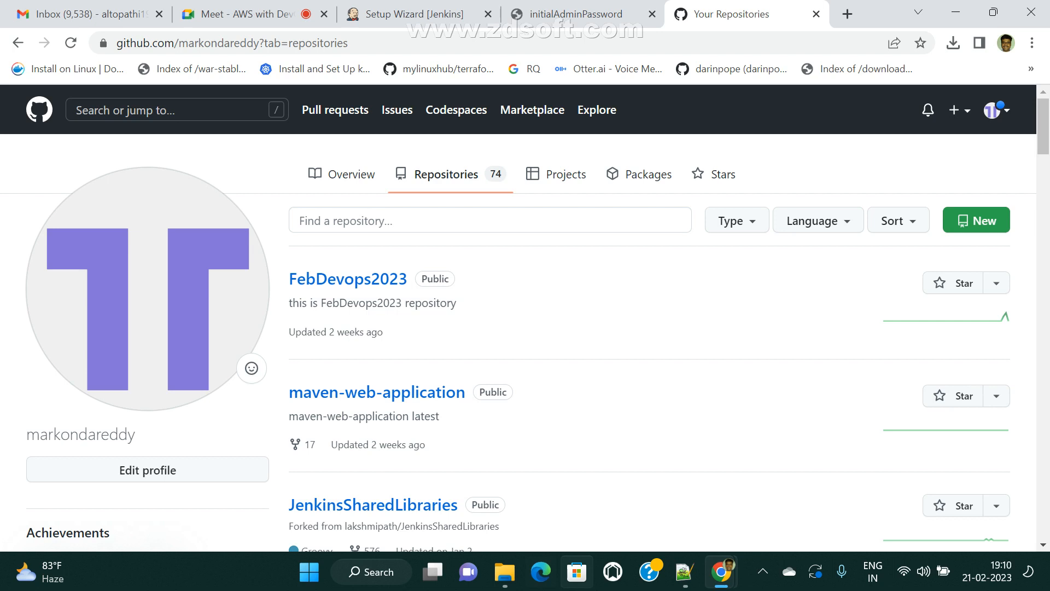
{"action": "left_click", "coordinate": [249, 14]}
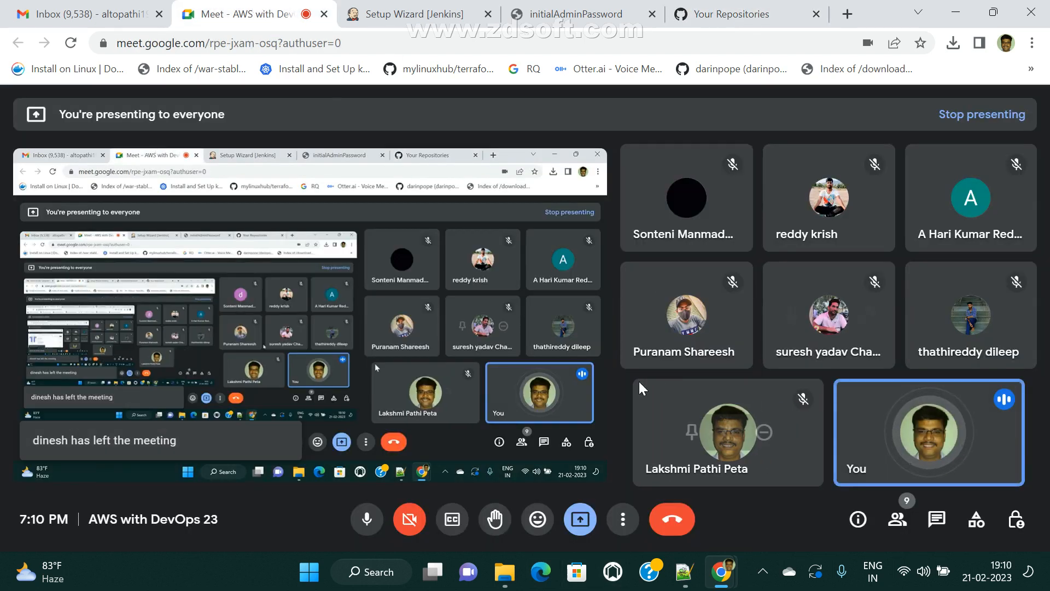
{"action": "left_click", "coordinate": [739, 12]}
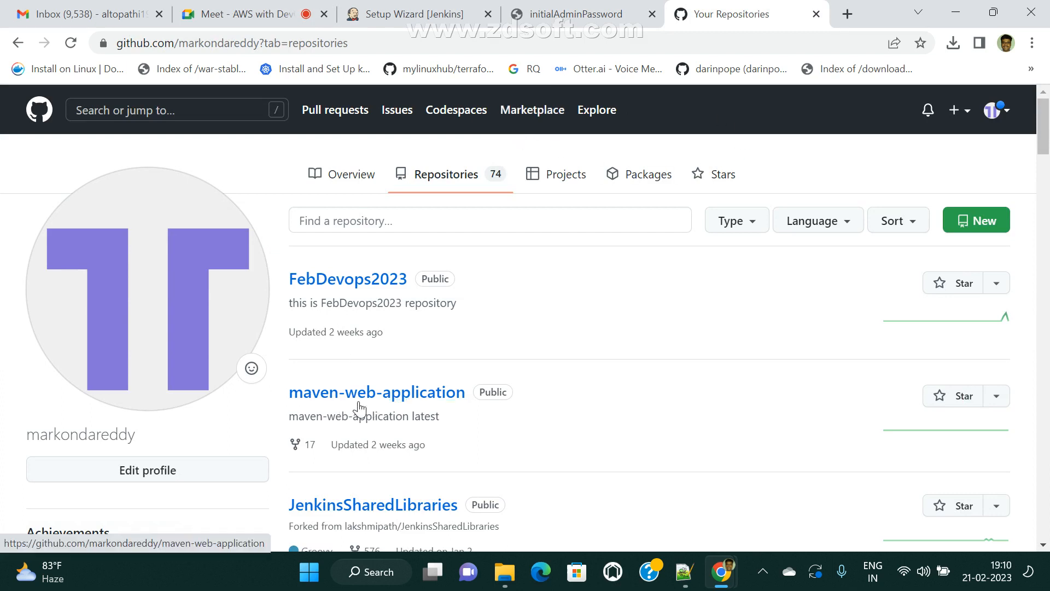
- View the dev branch of maven-web-application, then return to the owner's profile
{"action": "scroll", "coordinate": [603, 402], "scroll_direction": "down", "scroll_amount": 3}
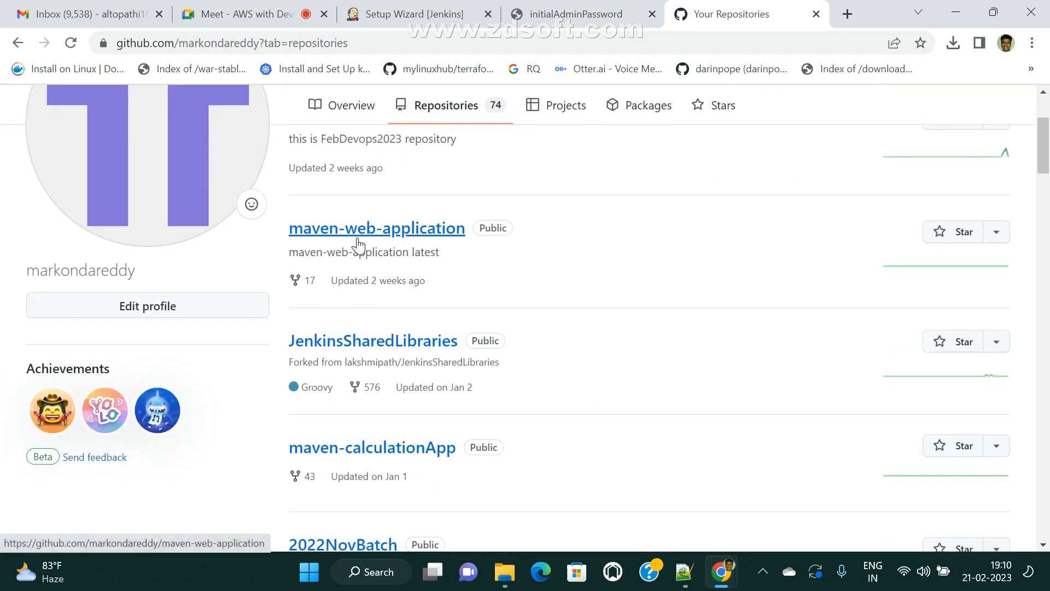
{"action": "left_click", "coordinate": [376, 345]}
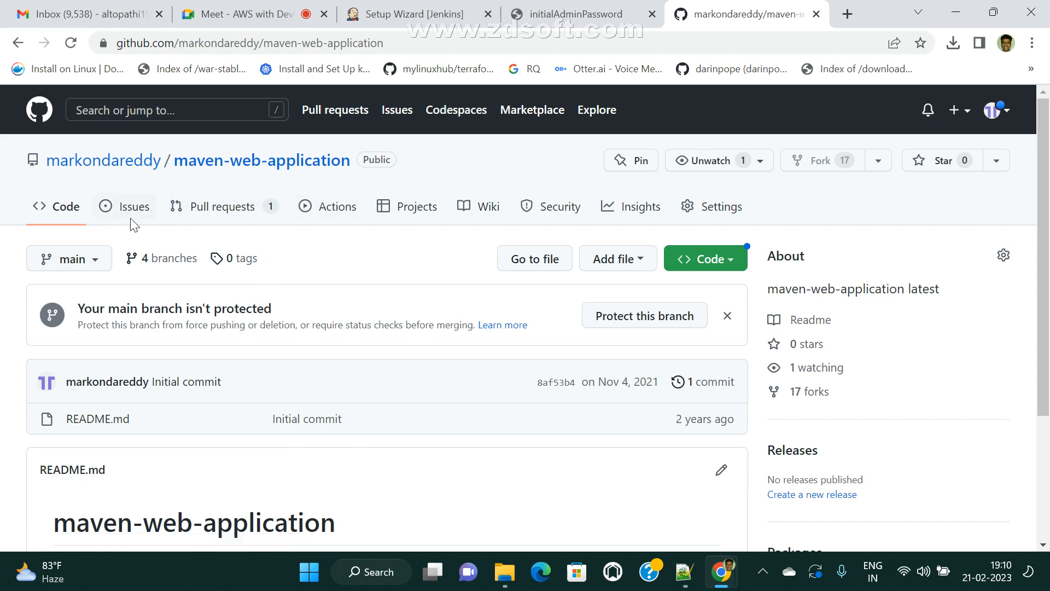
{"action": "left_click", "coordinate": [94, 261]}
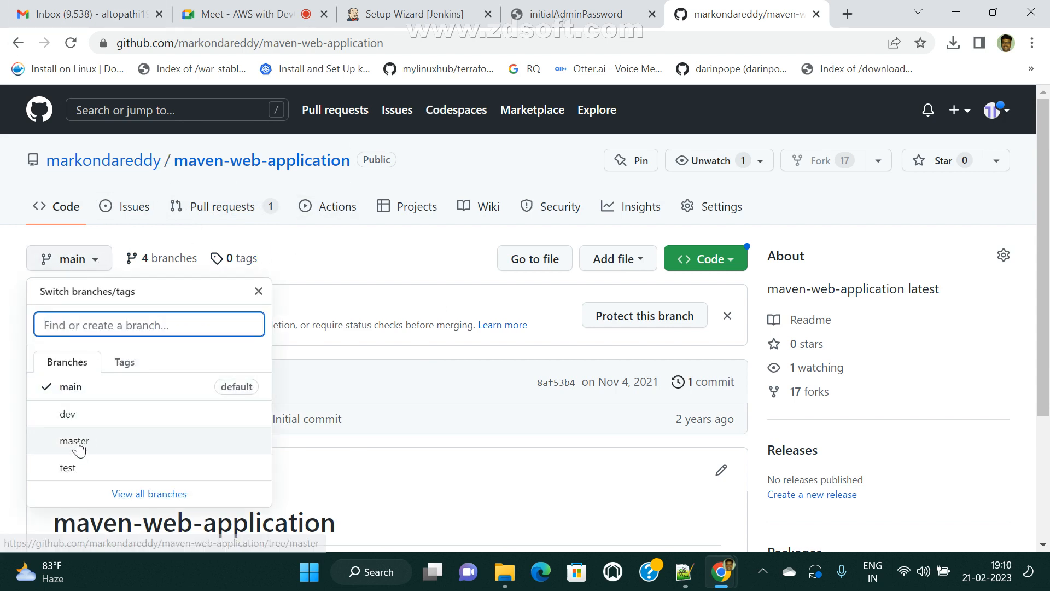
{"action": "left_click", "coordinate": [70, 417]}
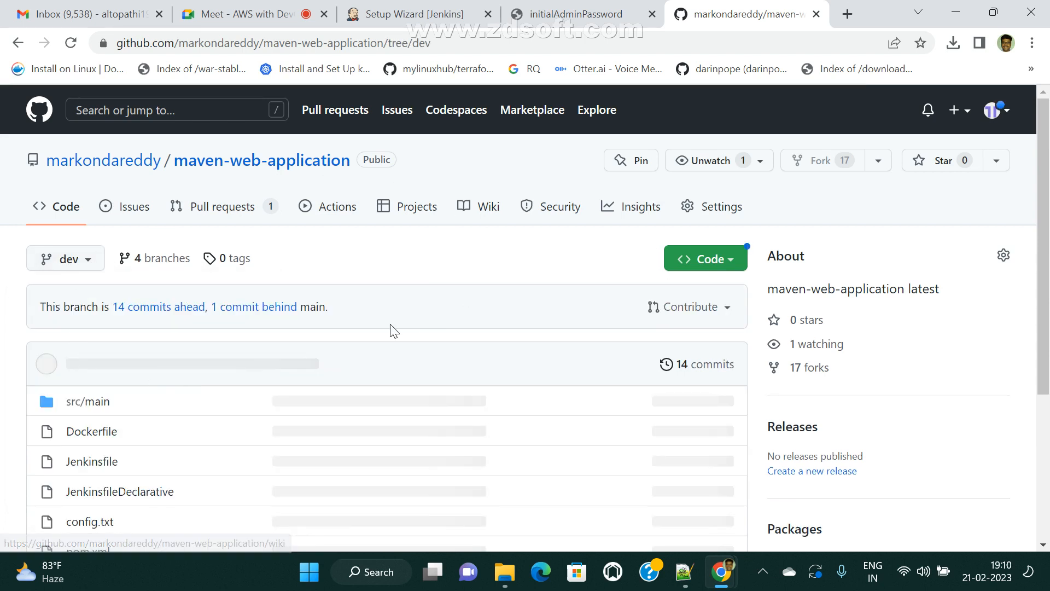
{"action": "left_click", "coordinate": [109, 160]}
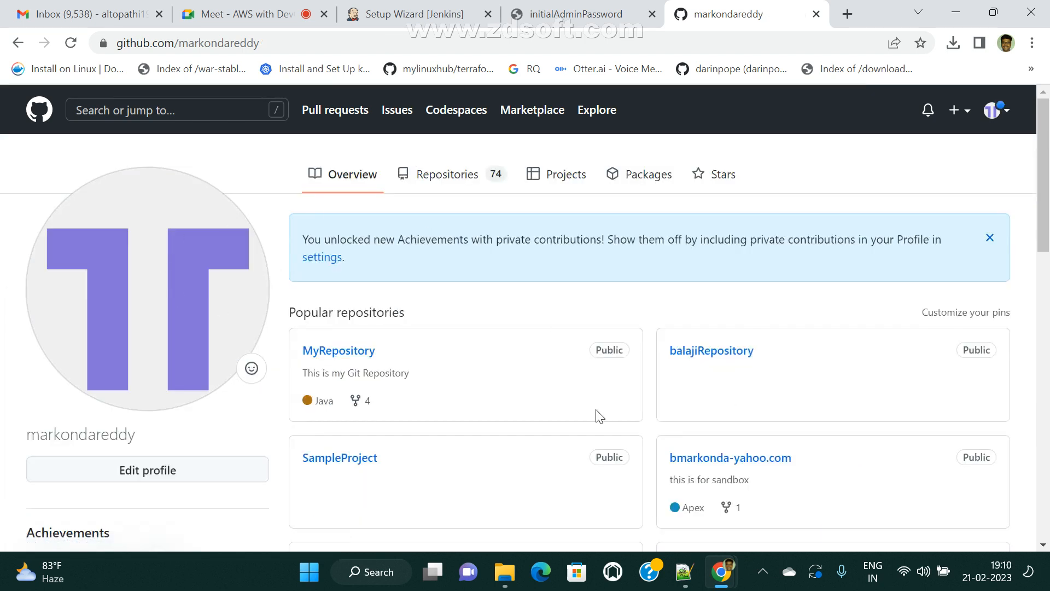
- Open the maven-web-application repository from the account's repository list and select its web address
{"action": "left_click", "coordinate": [450, 176]}
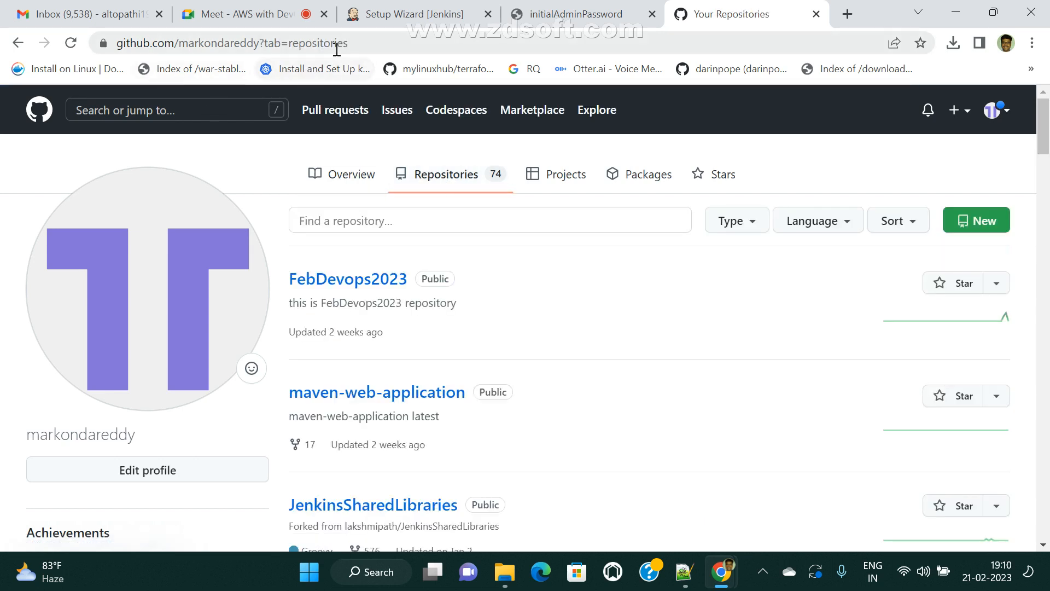
{"action": "left_click", "coordinate": [443, 182]}
{"action": "left_click_drag", "start_coordinate": [263, 49], "coordinate": [553, 50]}
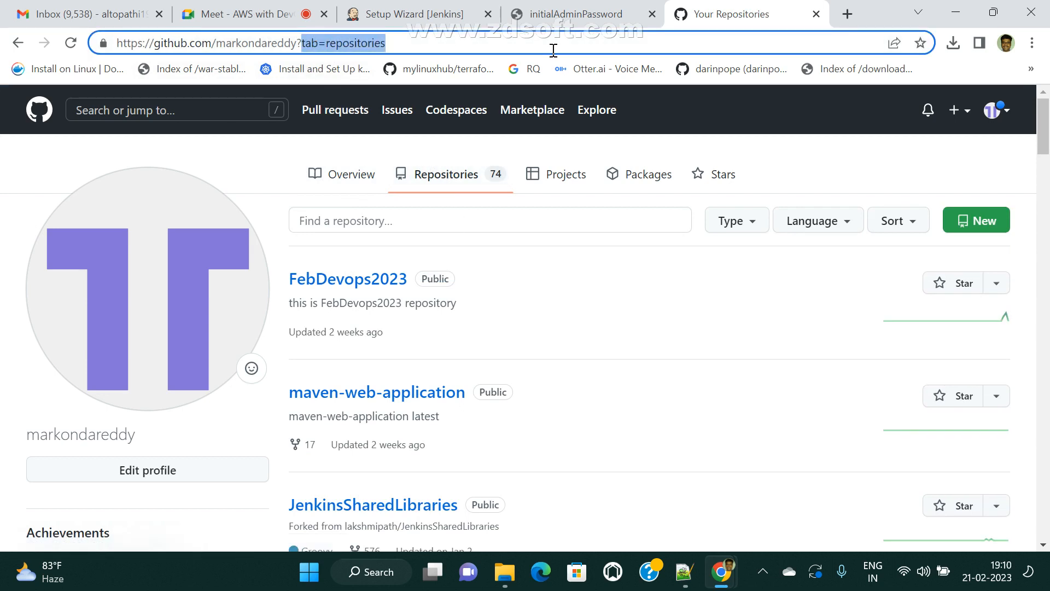
{"action": "key", "text": "BackSpace"}
{"action": "key", "text": "BackSpace"}
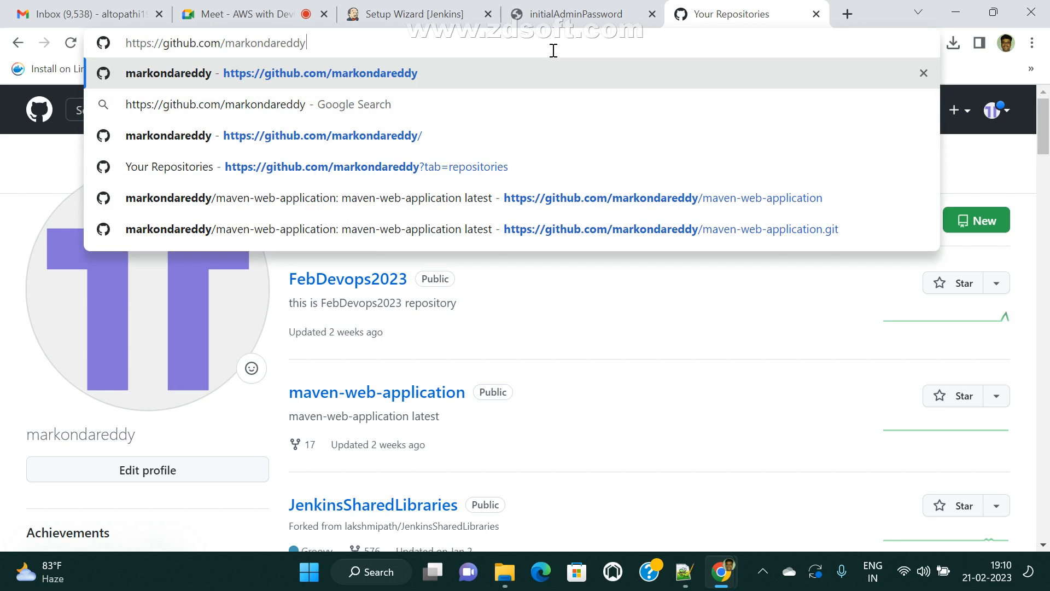
{"action": "key", "text": "Return"}
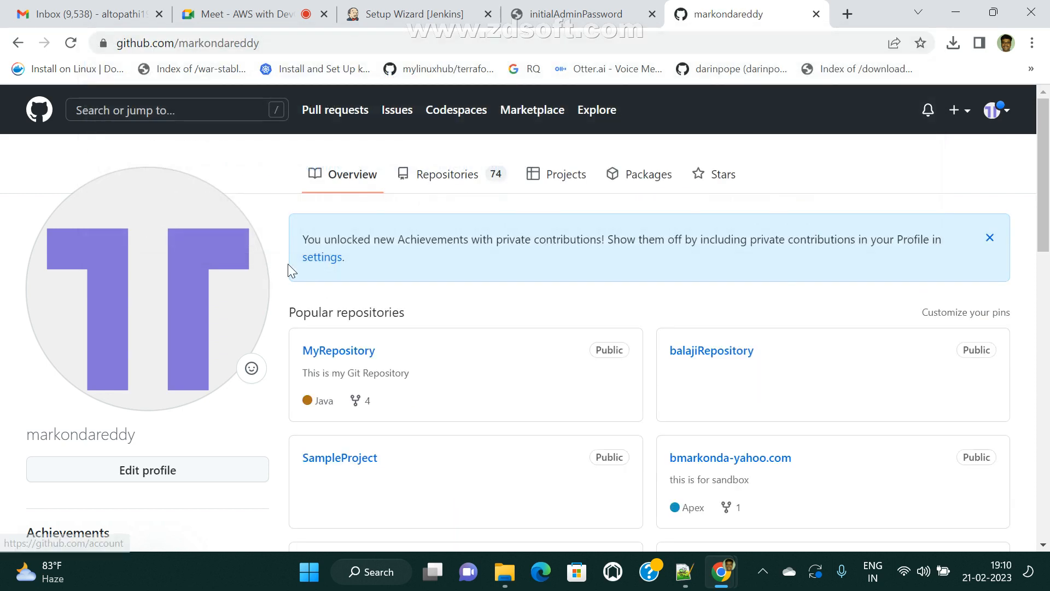
{"action": "left_click", "coordinate": [436, 174]}
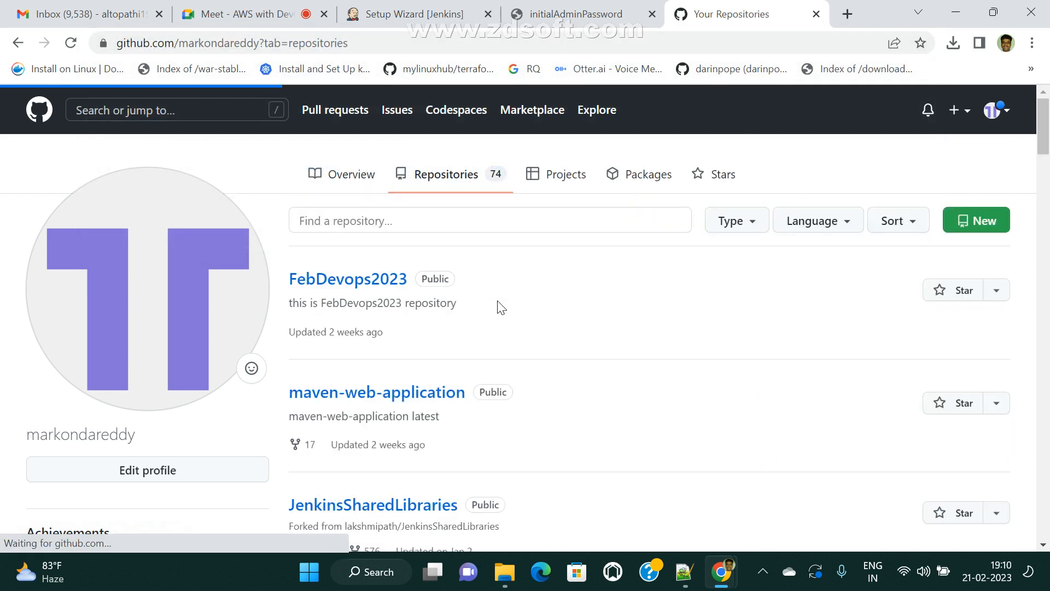
{"action": "left_click", "coordinate": [341, 400]}
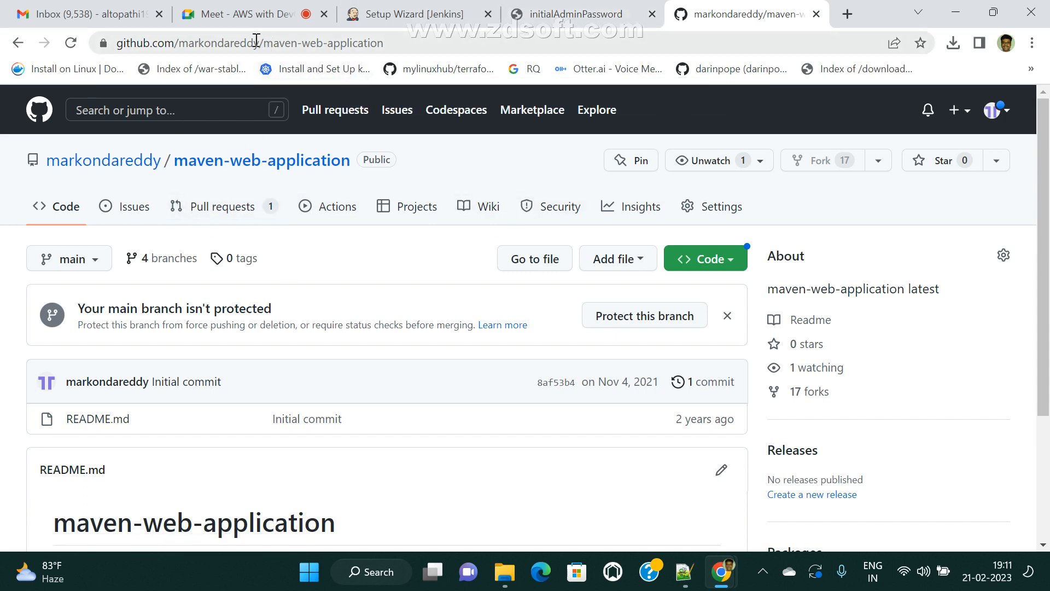
{"action": "left_click", "coordinate": [341, 48]}
{"action": "key", "text": "ctrl+c"}
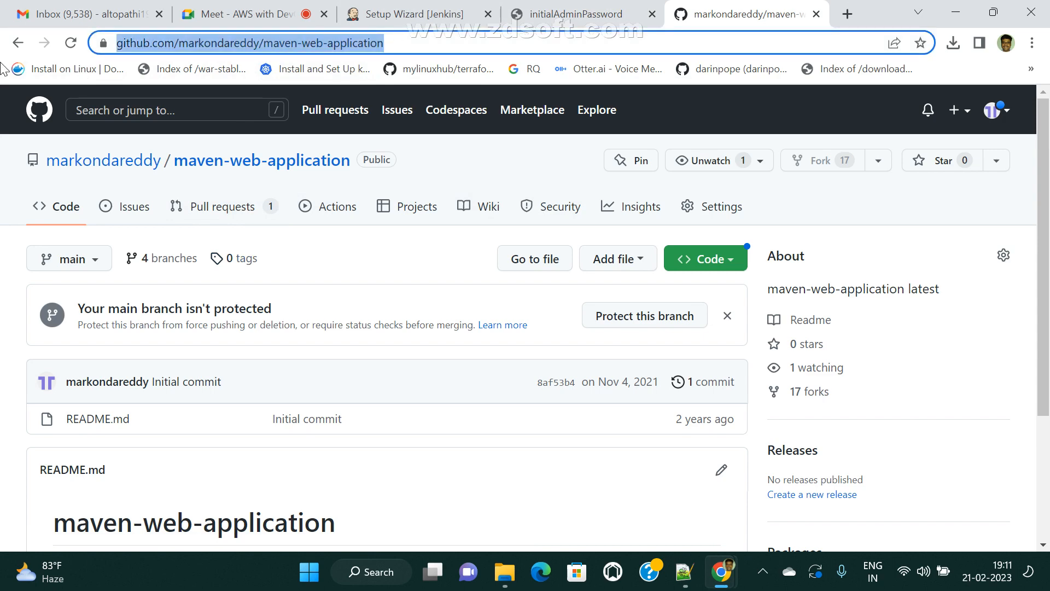
- Paste the maven-web-application repository link into the Meet in-call chat and send it to everyone
{"action": "left_click", "coordinate": [235, 14]}
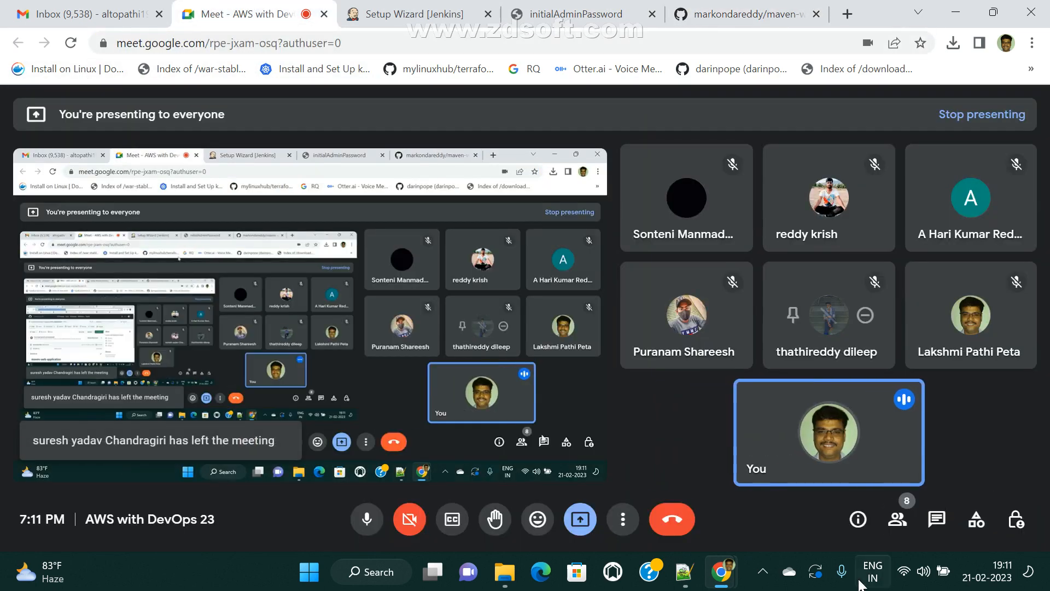
{"action": "left_click", "coordinate": [936, 523]}
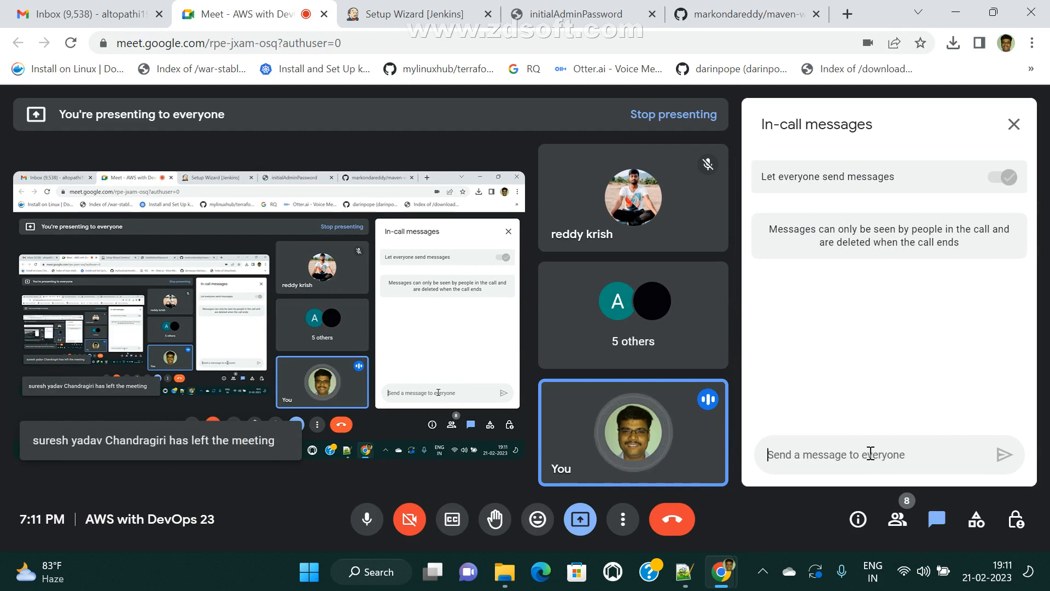
{"action": "left_click", "coordinate": [870, 454]}
{"action": "key", "text": "ctrl+v"}
{"action": "key", "text": "Return"}
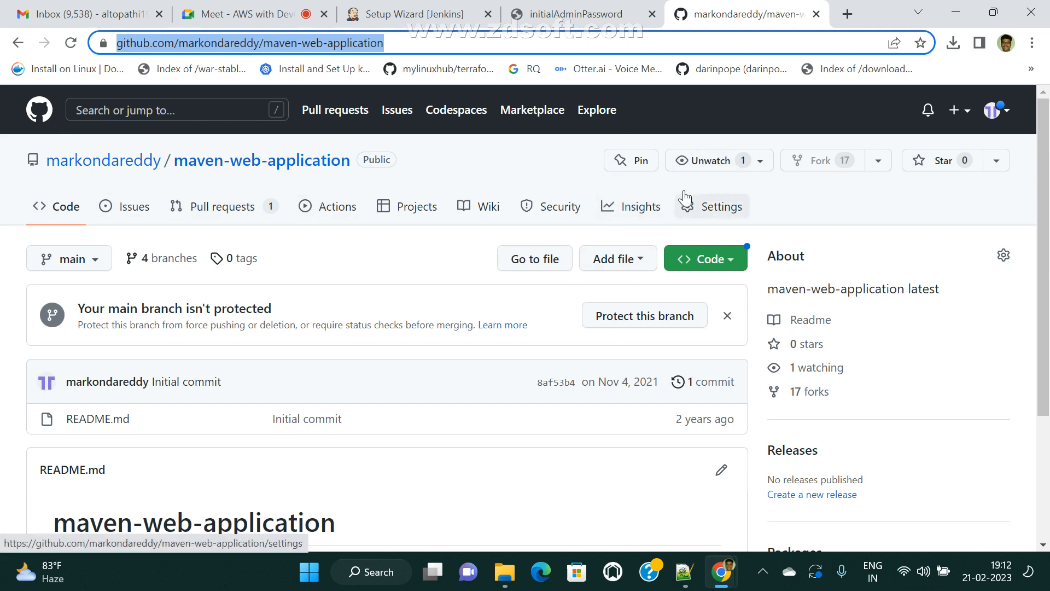
- Return to the Setup Wizard [Jenkins] tab to check plugin installation progress
{"action": "left_click", "coordinate": [381, 8]}
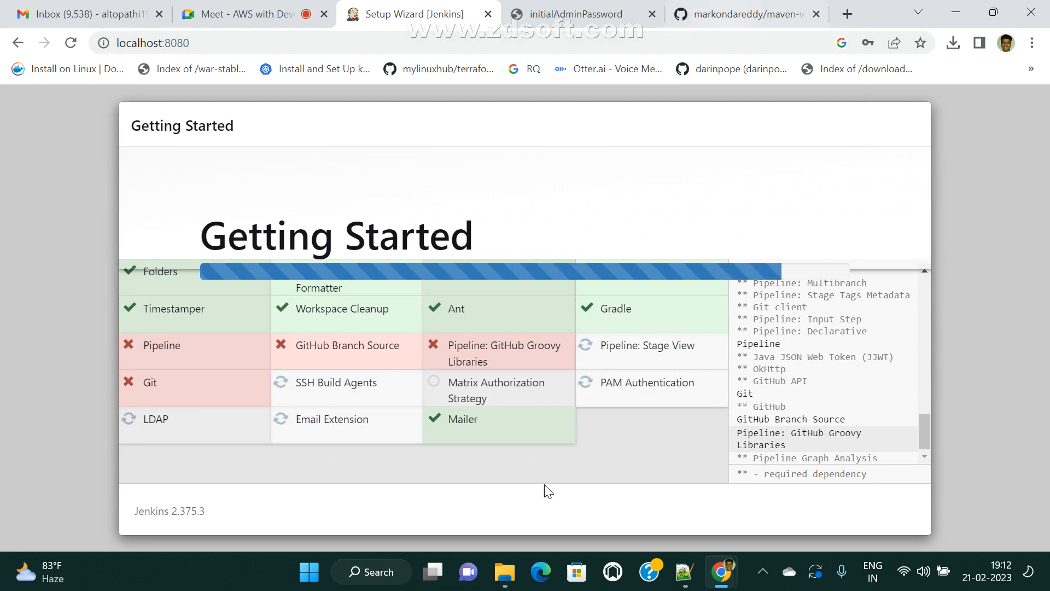
- Check the network quick settings, then retry installing the failed Jenkins plugins
{"action": "left_click", "coordinate": [903, 577]}
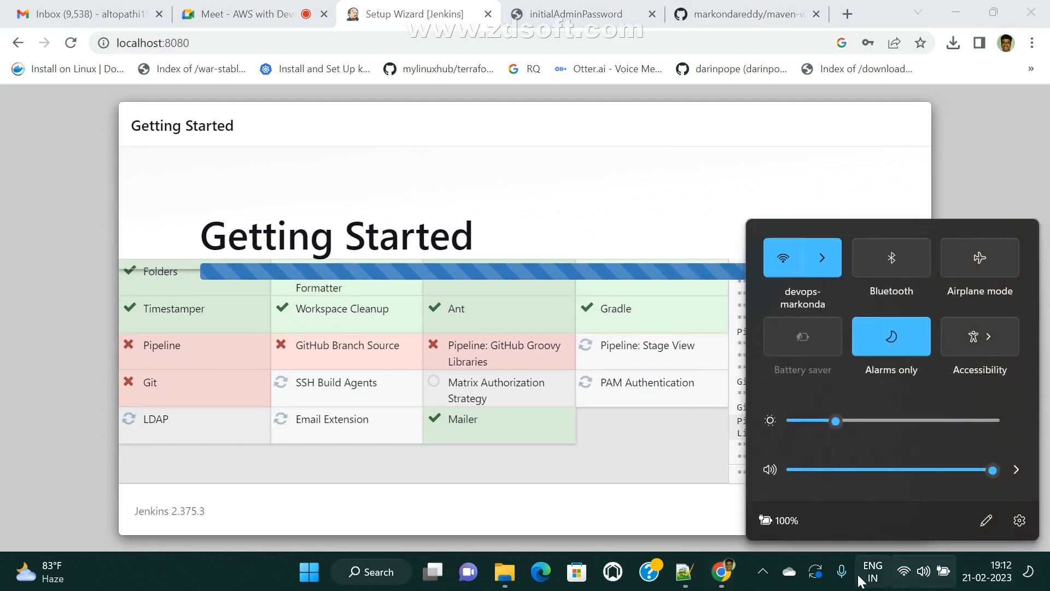
{"action": "left_click", "coordinate": [903, 573]}
{"action": "left_click", "coordinate": [904, 574]}
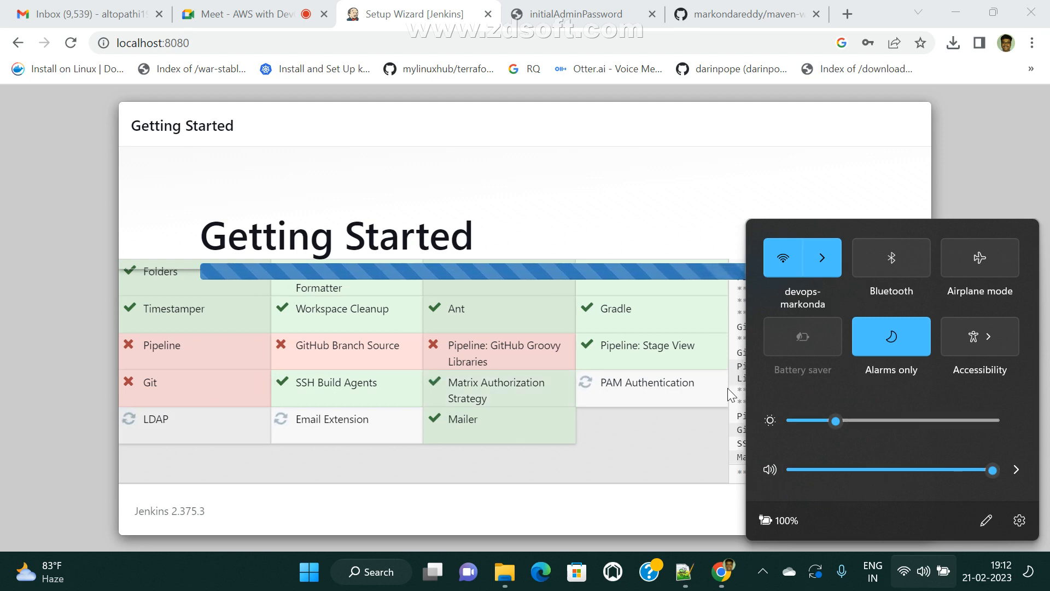
{"action": "left_click", "coordinate": [685, 140]}
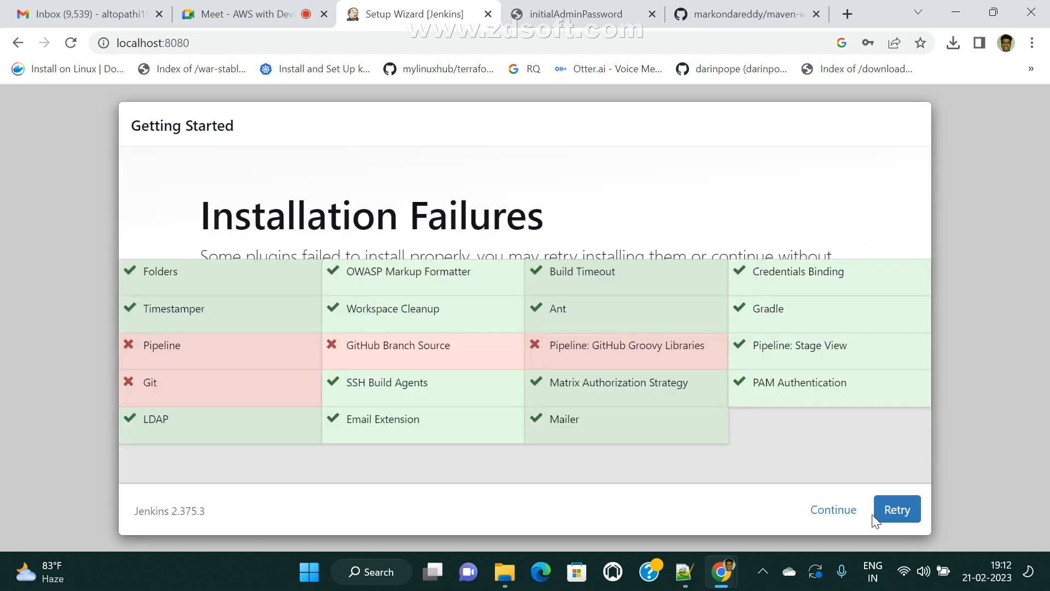
{"action": "left_click", "coordinate": [898, 517]}
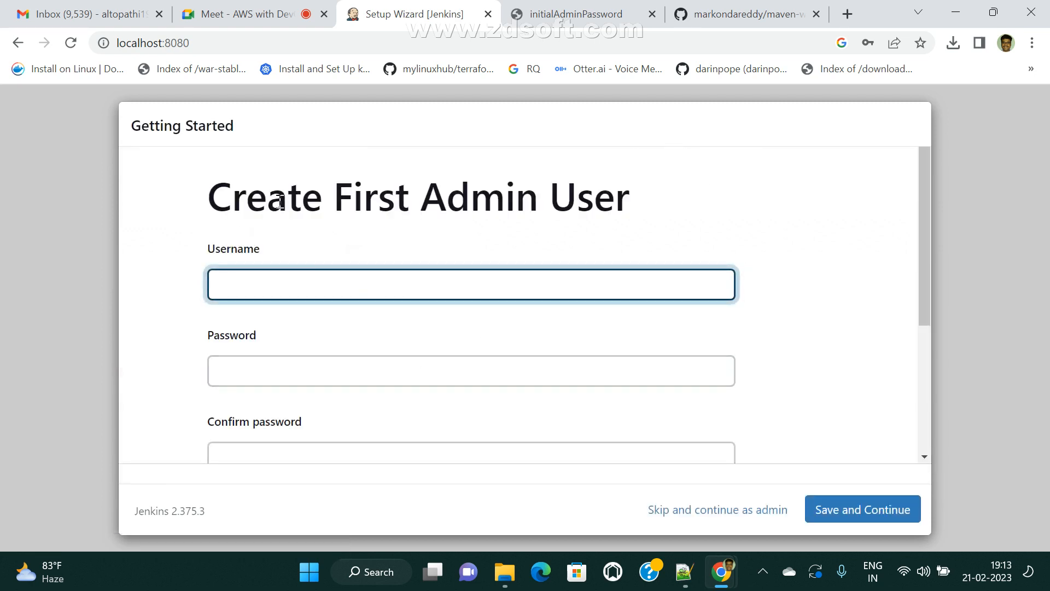
- Enter and confirm the new admin account's password
{"action": "scroll", "coordinate": [290, 216], "scroll_direction": "down", "scroll_amount": 1}
{"action": "scroll", "coordinate": [279, 205], "scroll_direction": "up", "scroll_amount": 1}
{"action": "left_click", "coordinate": [430, 371]}
{"action": "type", "text": "•••"}
{"action": "scroll", "coordinate": [404, 371], "scroll_direction": "down", "scroll_amount": 3}
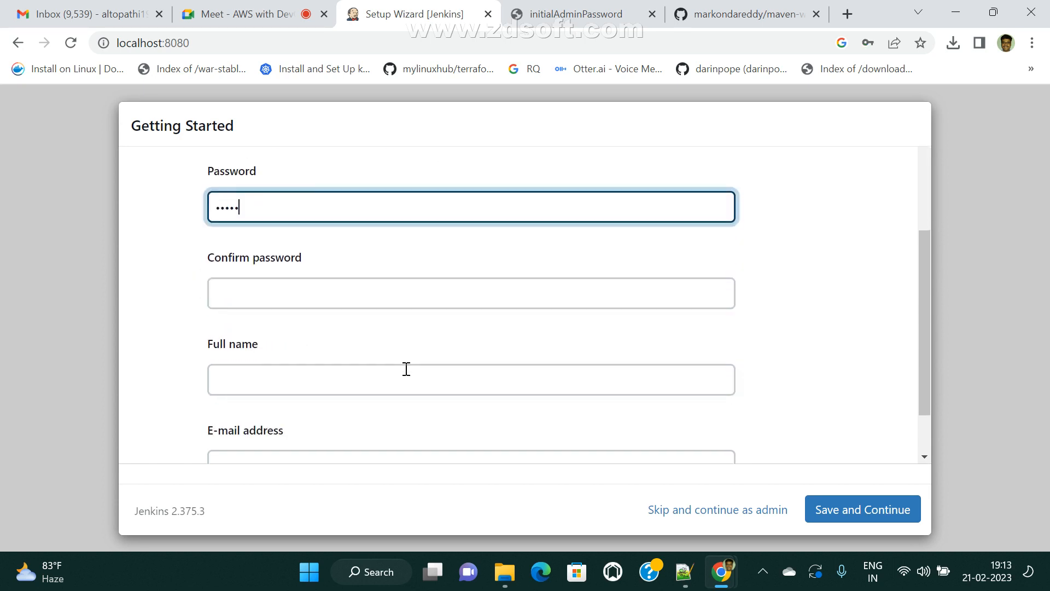
{"action": "left_click", "coordinate": [283, 290]}
{"action": "type", "text": "•••"}
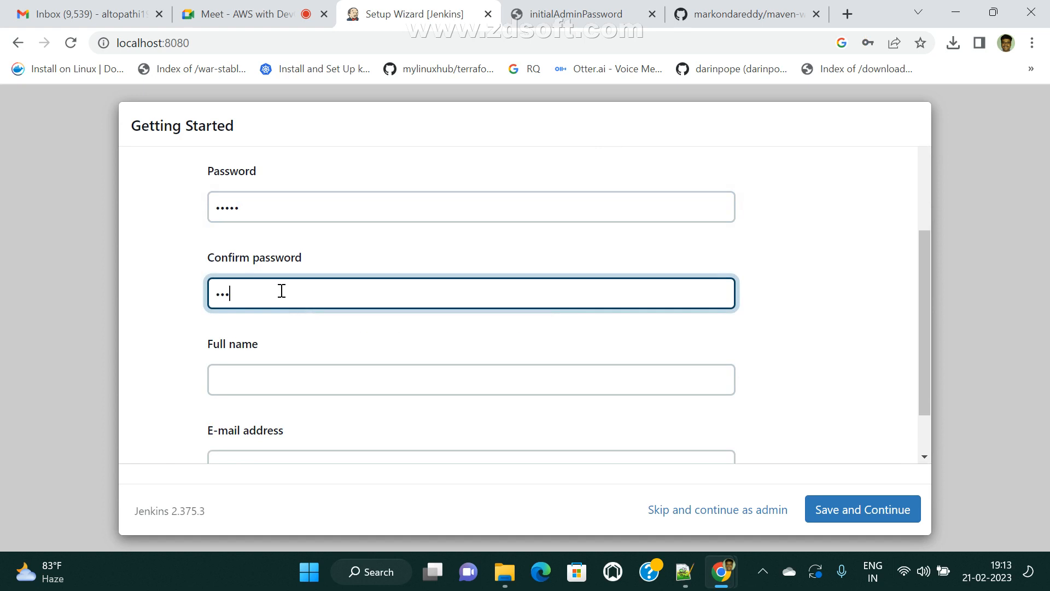
- Set the admin's full name to administrator
{"action": "left_click", "coordinate": [384, 384]}
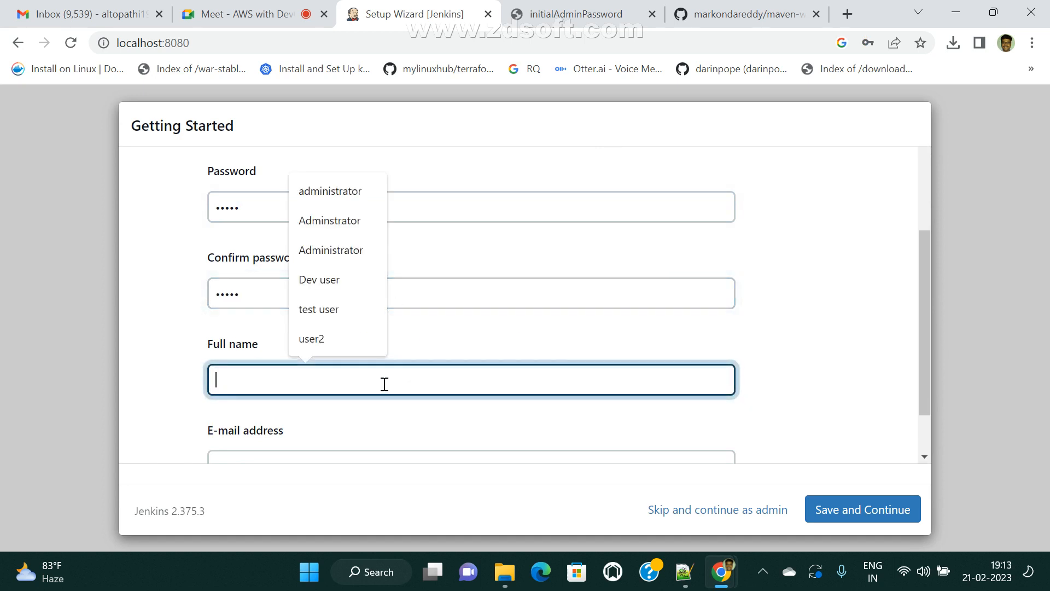
{"action": "type", "text": "administ"}
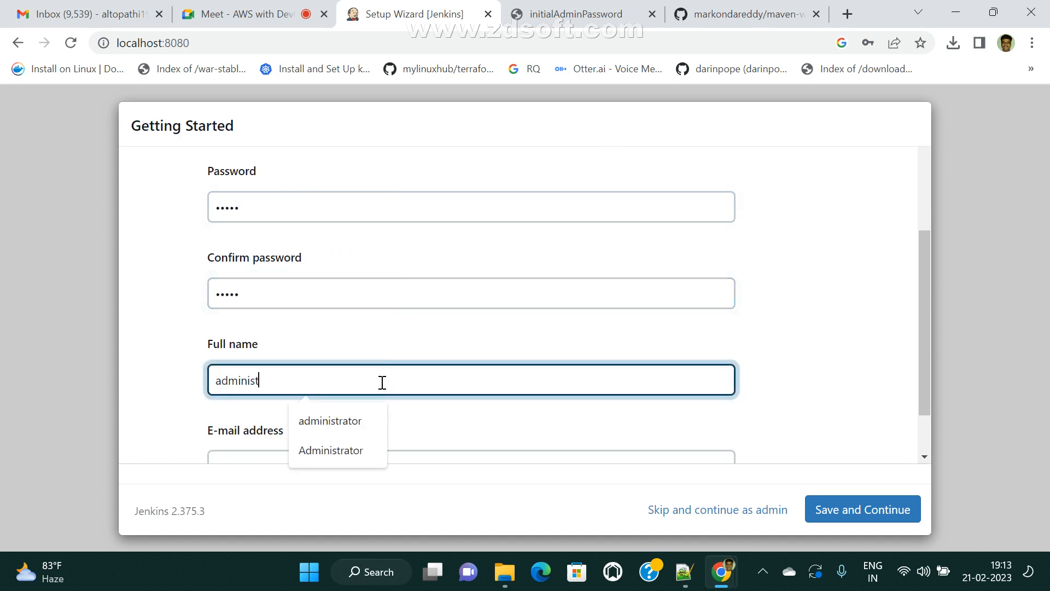
{"action": "type", "text": "r"}
{"action": "key", "text": "BackSpace"}
{"action": "key", "text": "BackSpace"}
{"action": "key", "text": "BackSpace"}
{"action": "key", "text": "BackSpace"}
{"action": "key", "text": "BackSpace"}
{"action": "key", "text": "BackSpace"}
{"action": "key", "text": "BackSpace"}
{"action": "key", "text": "BackSpace"}
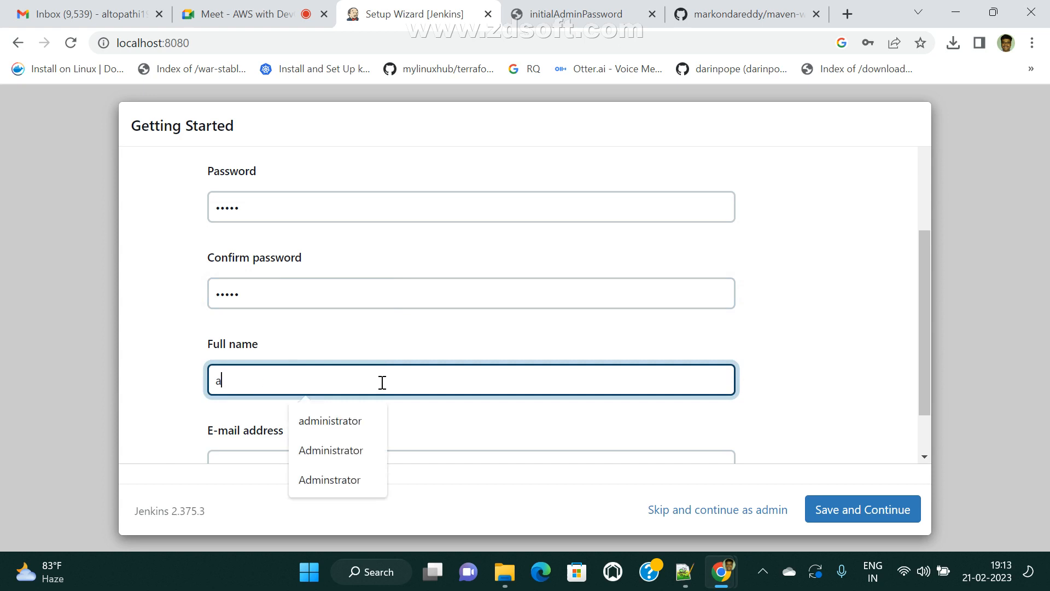
{"action": "type", "text": "dminis"}
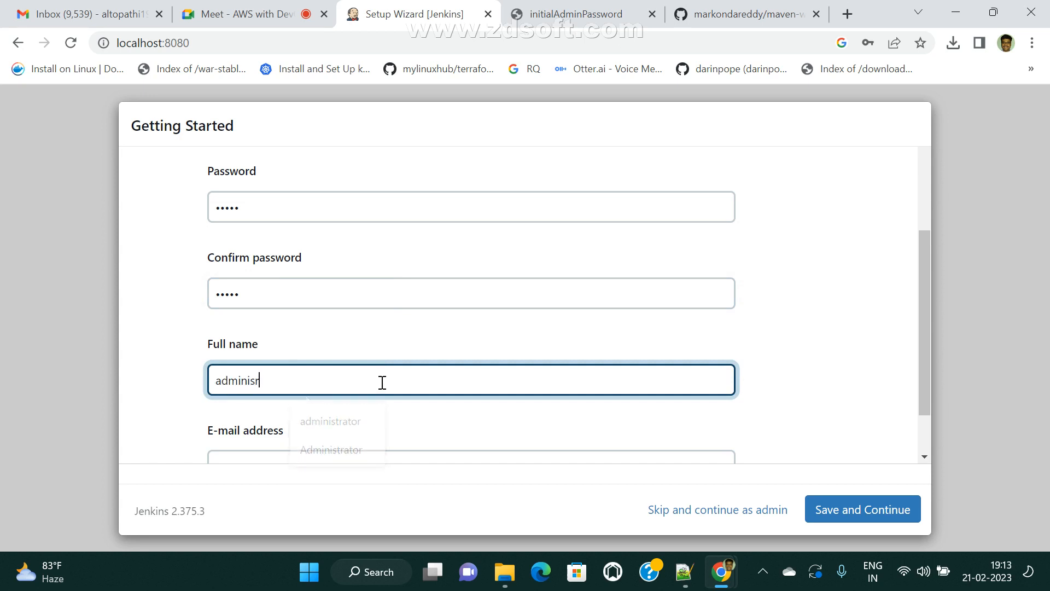
{"action": "key", "text": "BackSpace"}
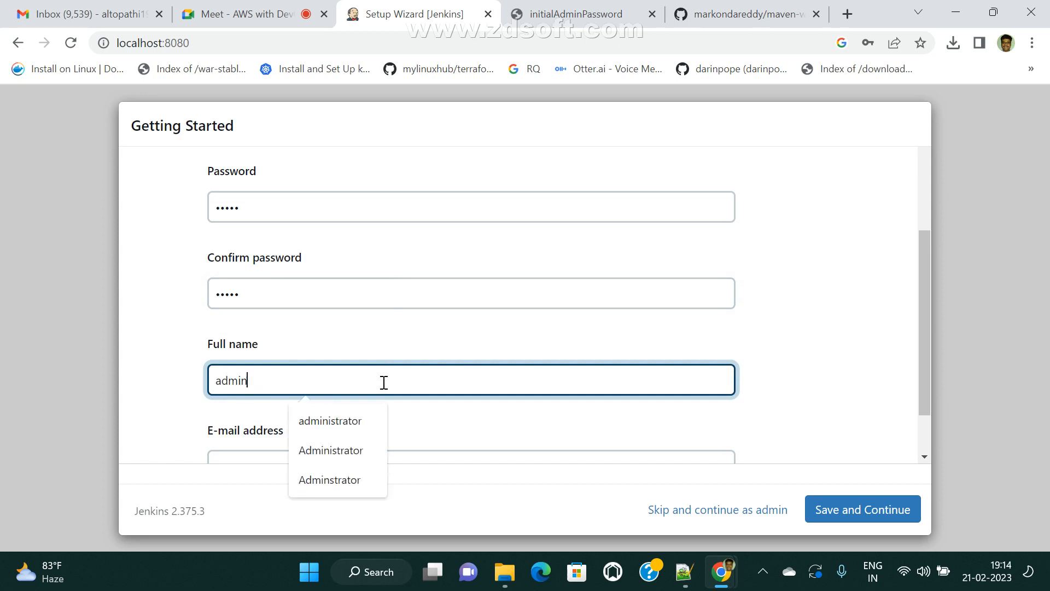
{"action": "type", "text": "i"}
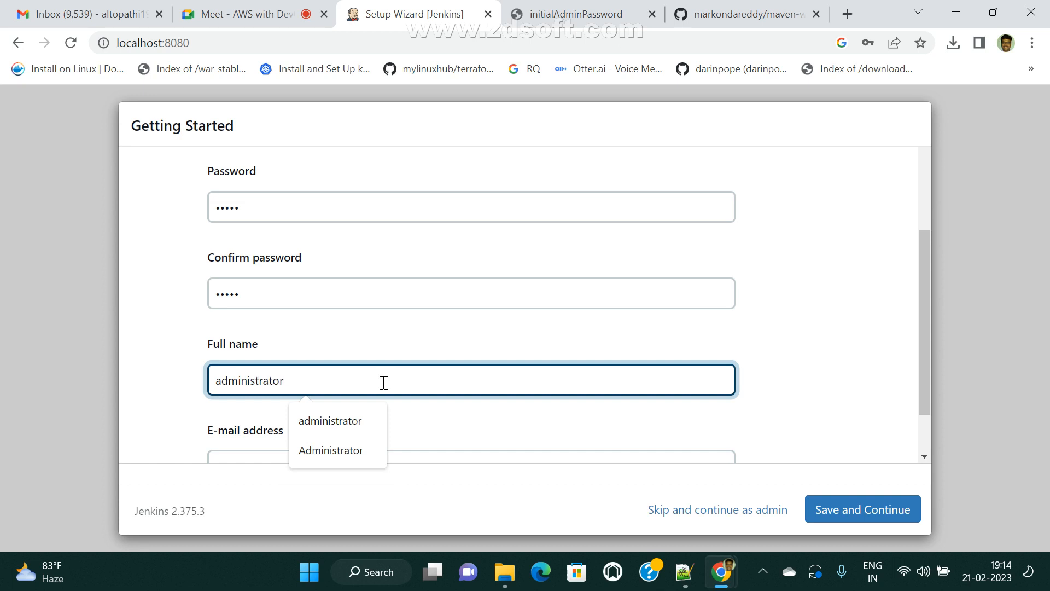
{"action": "type", "text": "strator"}
{"action": "left_click", "coordinate": [345, 367]}
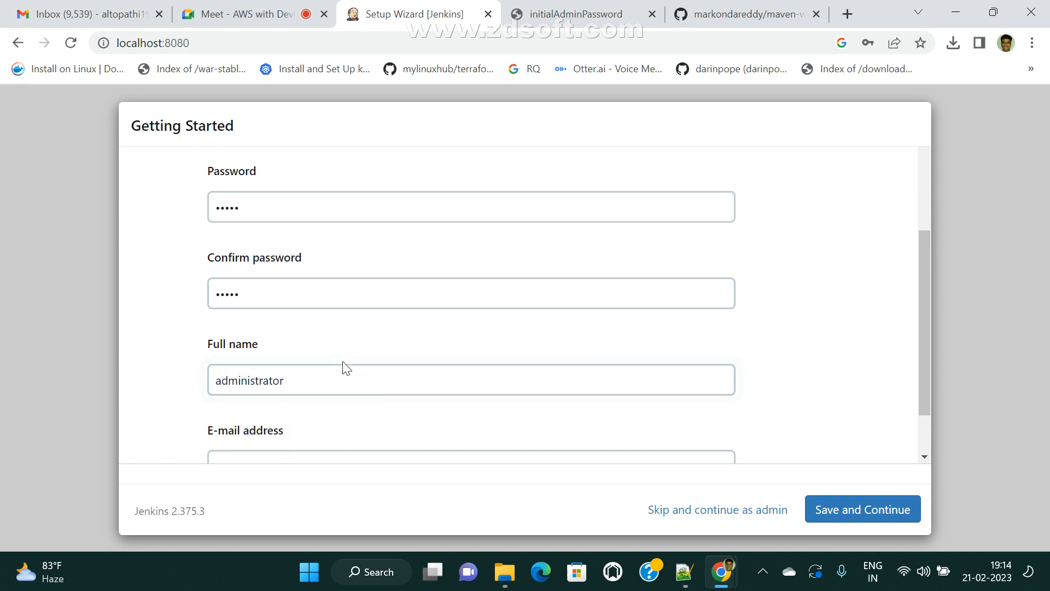
- Fill in the admin's e-mail from autofill suggestions and save the user
{"action": "scroll", "coordinate": [330, 390], "scroll_direction": "down", "scroll_amount": 1}
{"action": "left_click", "coordinate": [281, 409]}
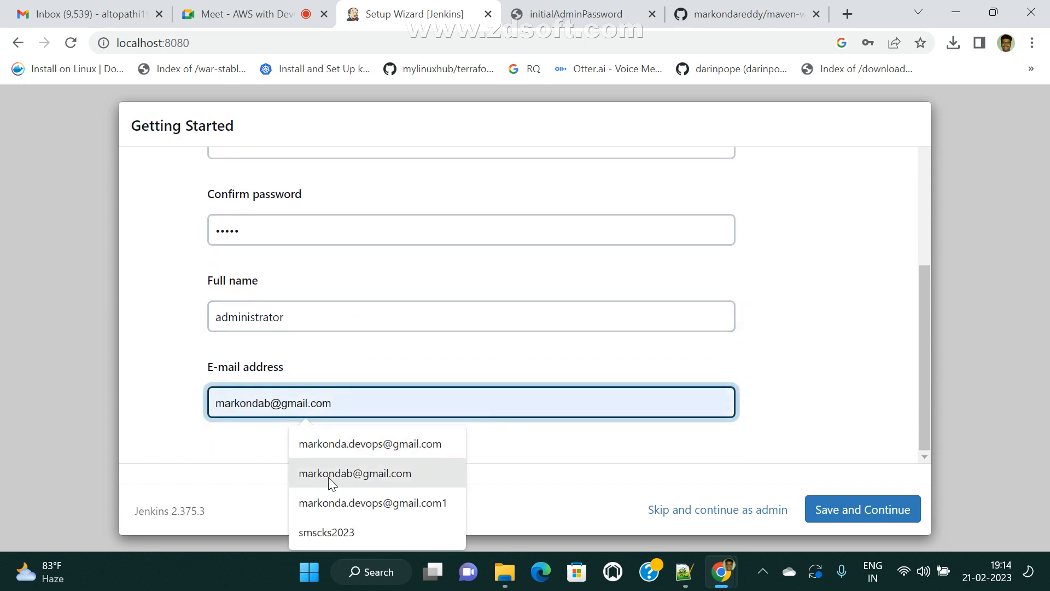
{"action": "left_click", "coordinate": [369, 453]}
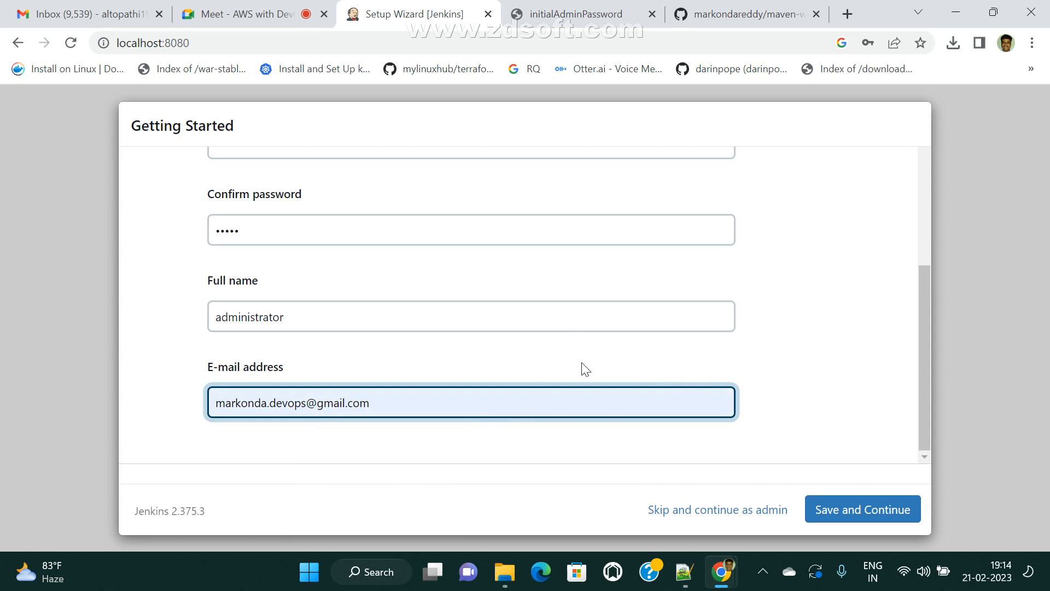
{"action": "scroll", "coordinate": [464, 445], "scroll_direction": "up", "scroll_amount": 4}
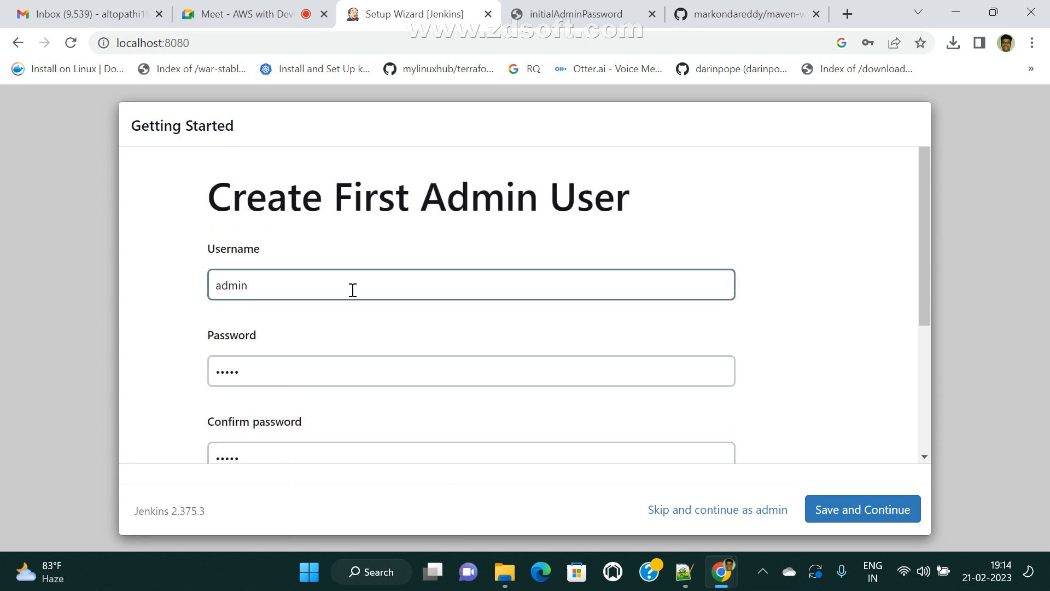
{"action": "scroll", "coordinate": [396, 294], "scroll_direction": "down", "scroll_amount": 3}
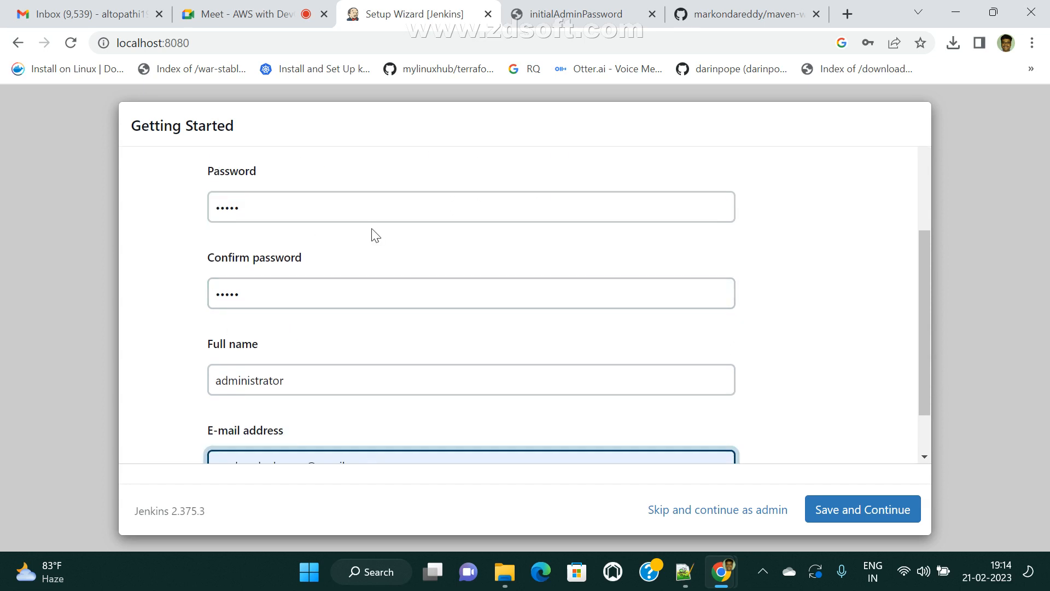
{"action": "scroll", "coordinate": [356, 340], "scroll_direction": "down", "scroll_amount": 1}
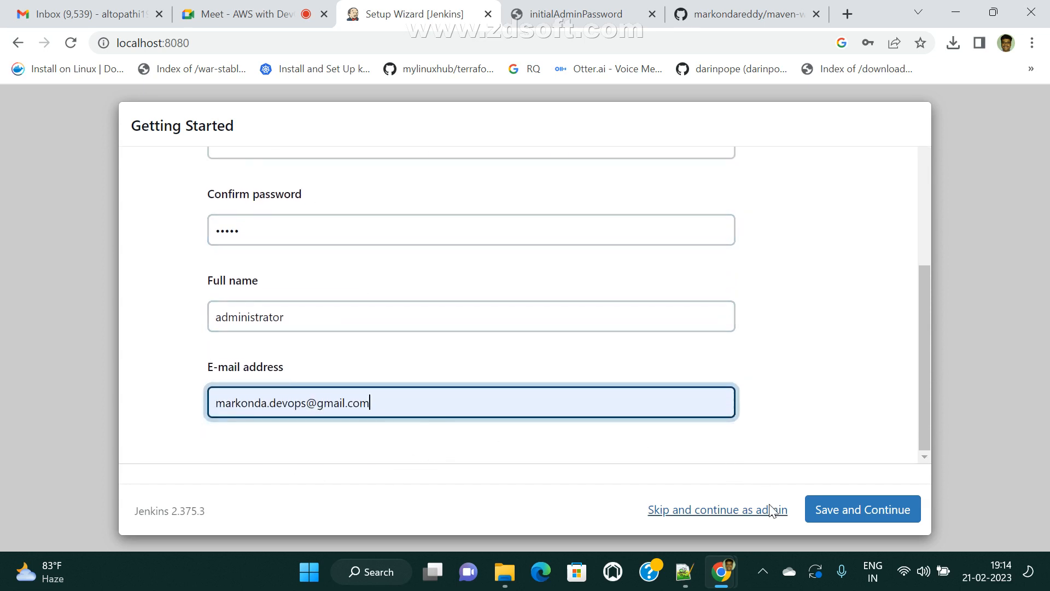
{"action": "left_click", "coordinate": [862, 509]}
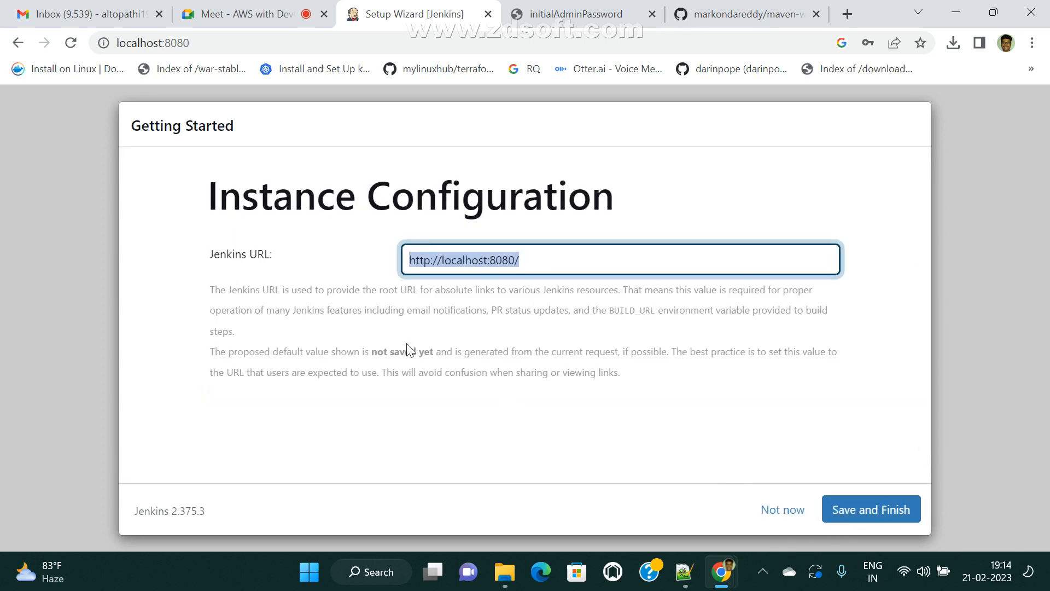
{"action": "left_click", "coordinate": [908, 517]}
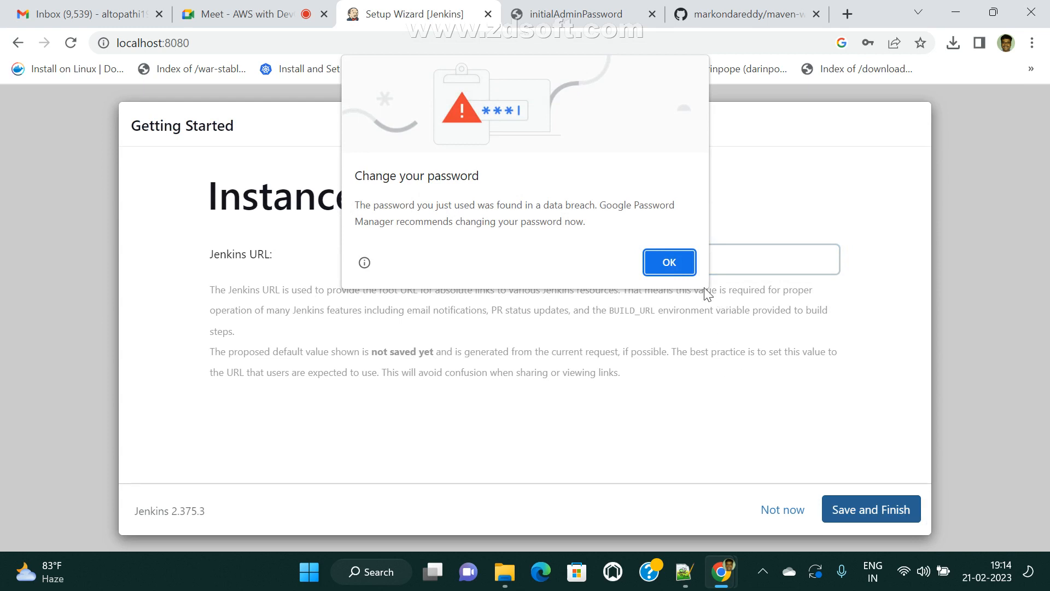
{"action": "left_click", "coordinate": [670, 262]}
{"action": "left_click", "coordinate": [892, 317]}
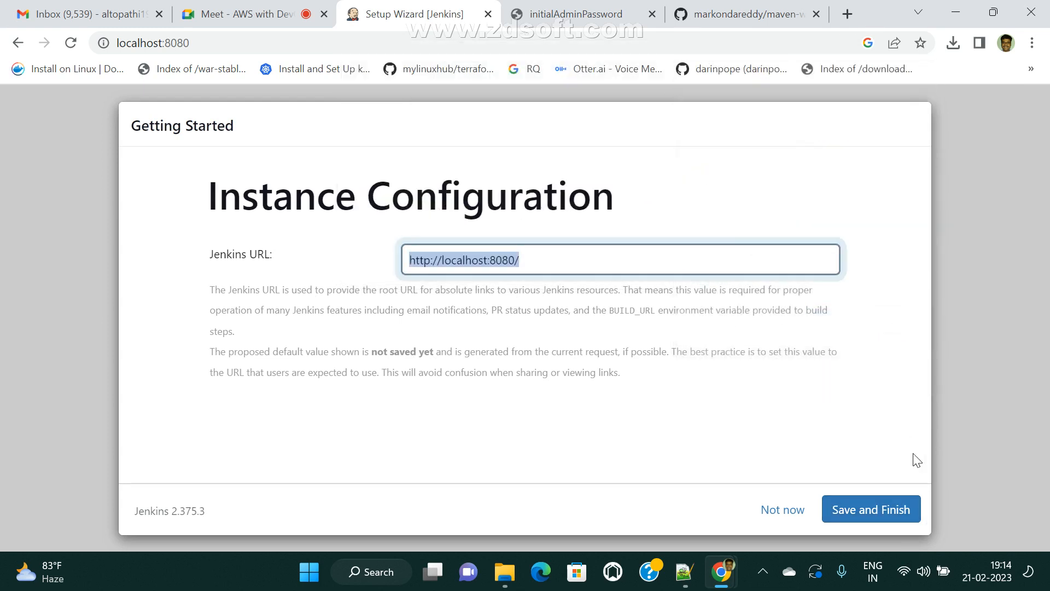
{"action": "left_click", "coordinate": [908, 515]}
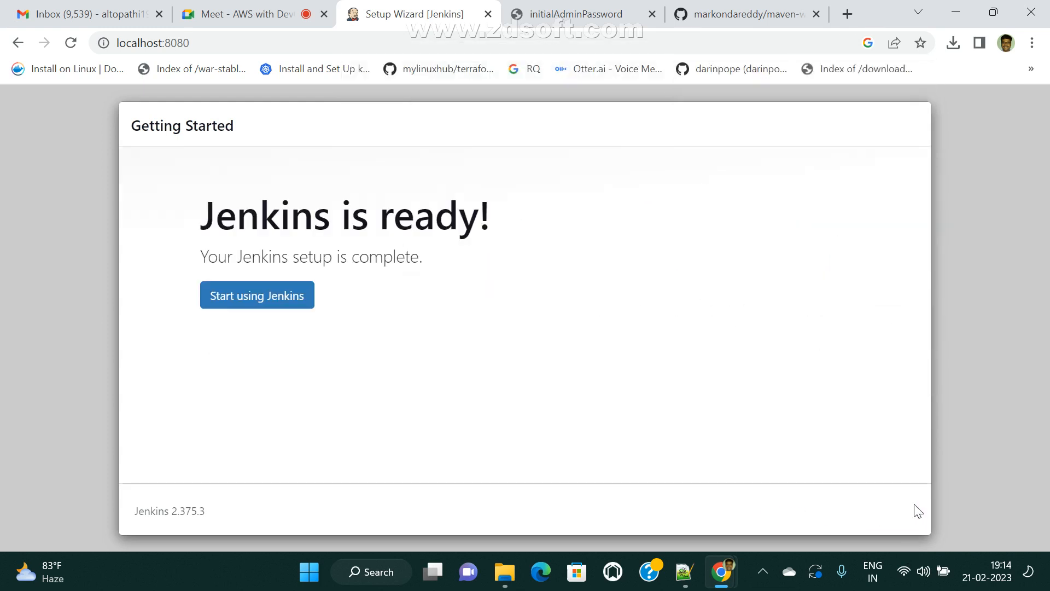
{"action": "left_click", "coordinate": [257, 296]}
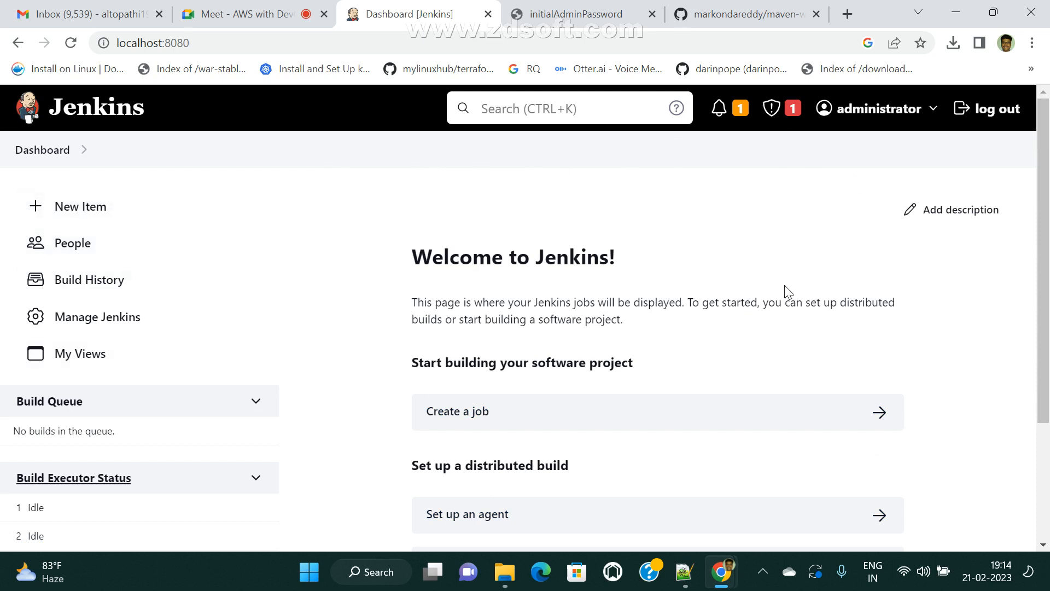
{"action": "scroll", "coordinate": [363, 445], "scroll_direction": "down", "scroll_amount": 3}
{"action": "scroll", "coordinate": [398, 450], "scroll_direction": "up", "scroll_amount": 3}
{"action": "left_click", "coordinate": [26, 153]}
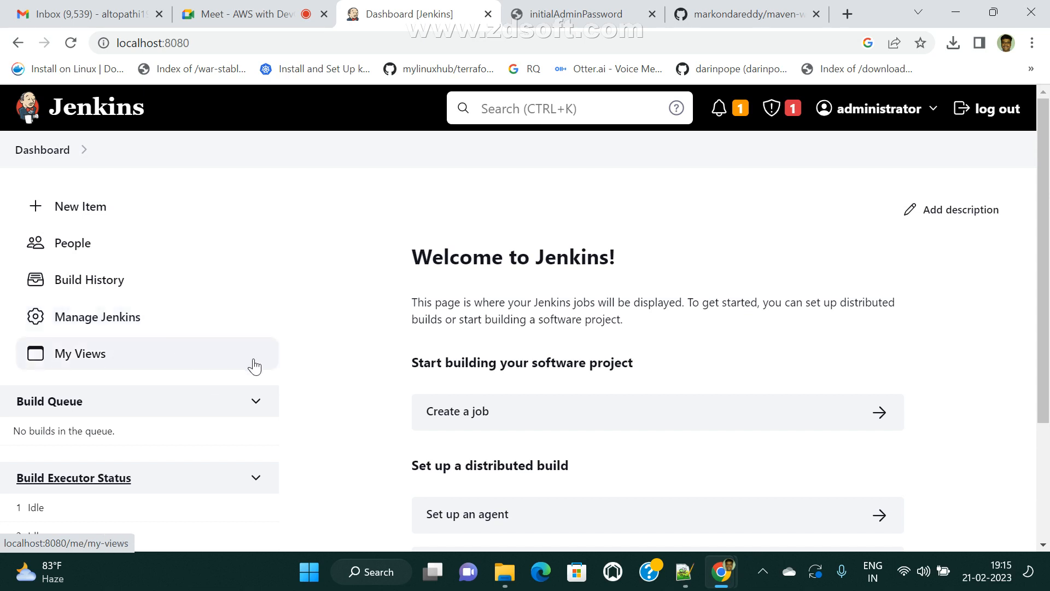
{"action": "scroll", "coordinate": [104, 445], "scroll_direction": "down", "scroll_amount": 3}
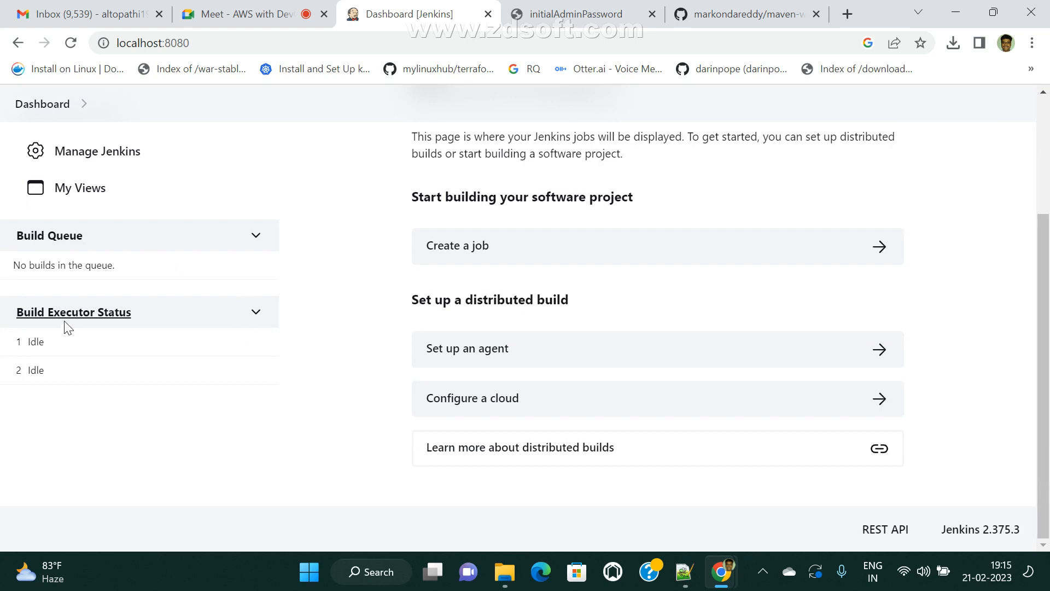
{"action": "scroll", "coordinate": [275, 451], "scroll_direction": "up", "scroll_amount": 3}
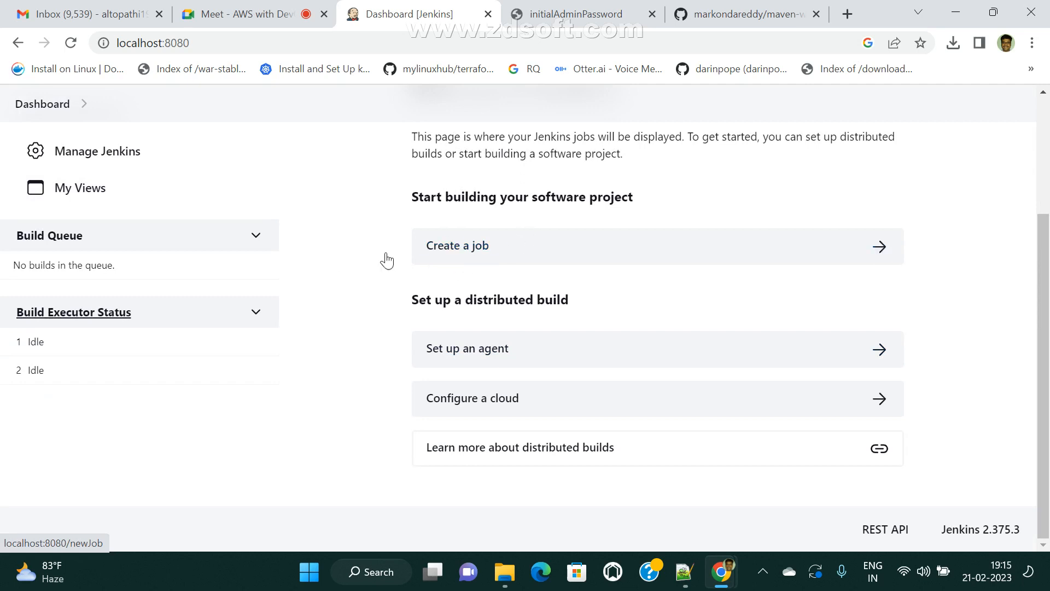
{"action": "scroll", "coordinate": [423, 295], "scroll_direction": "up", "scroll_amount": 1}
{"action": "scroll", "coordinate": [424, 296], "scroll_direction": "up", "scroll_amount": 3}
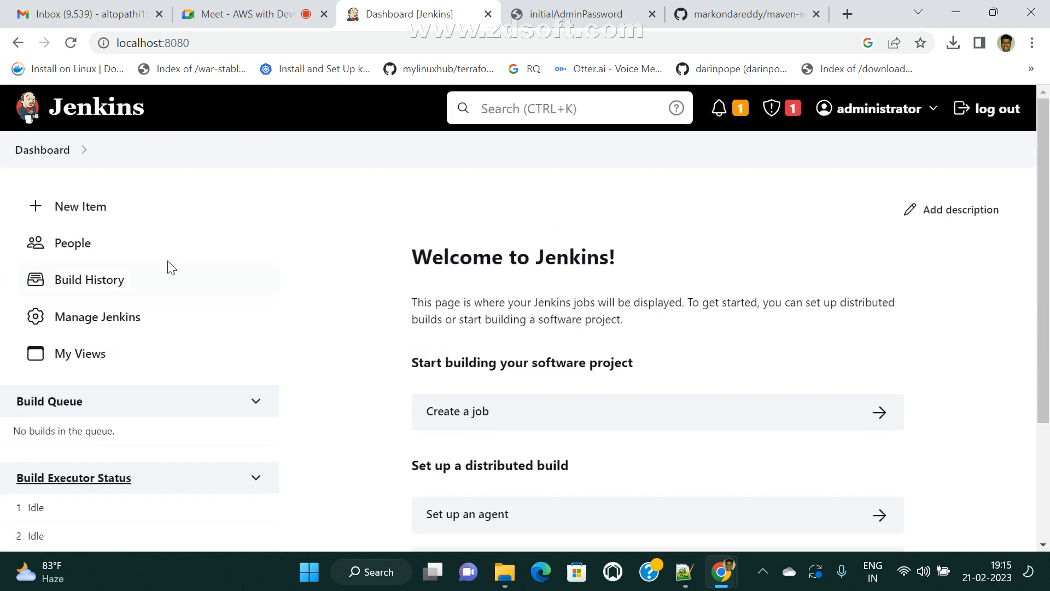
- Create a new Freestyle project item named devops-dev
{"action": "left_click", "coordinate": [72, 212]}
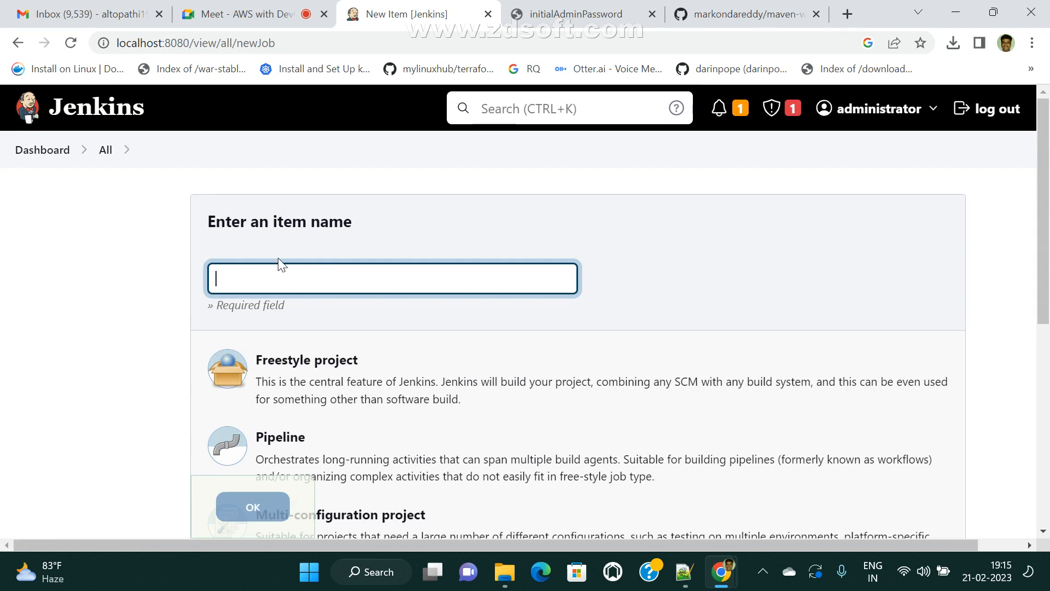
{"action": "type", "text": "devops"}
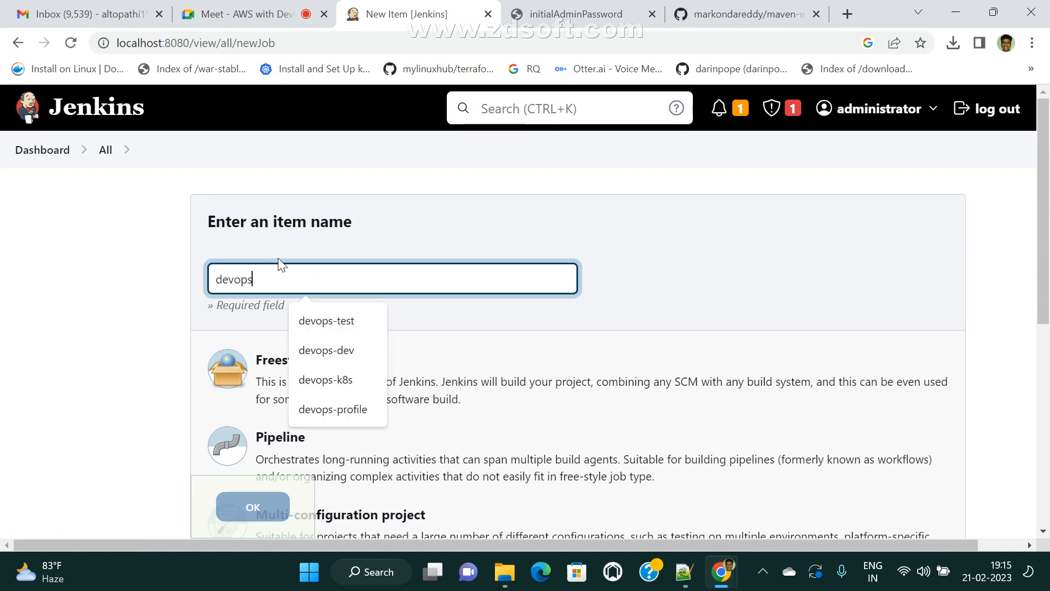
{"action": "type", "text": "-dev"}
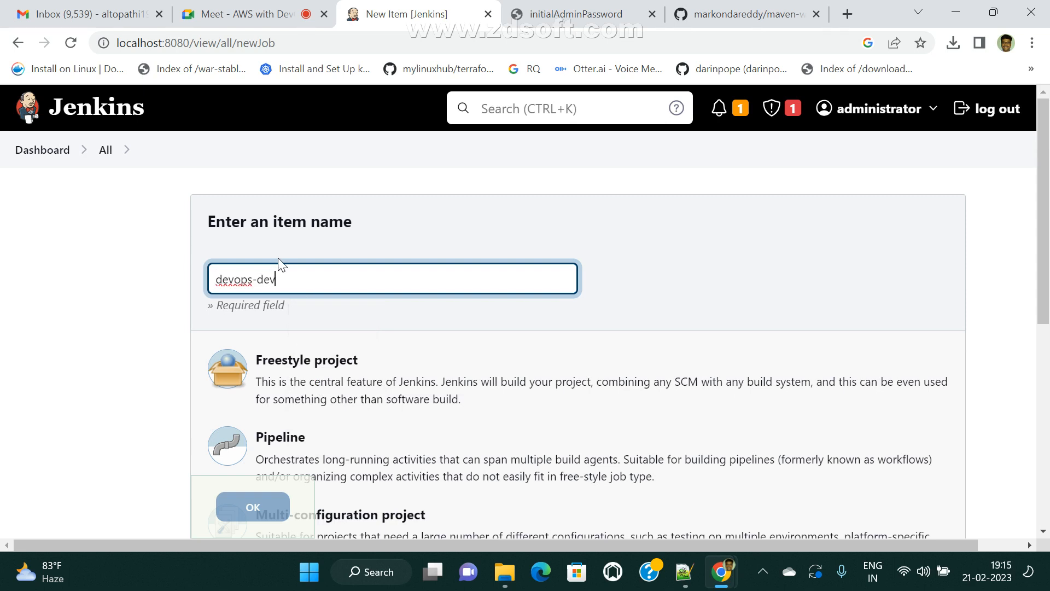
{"action": "scroll", "coordinate": [356, 383], "scroll_direction": "down", "scroll_amount": 3}
{"action": "scroll", "coordinate": [340, 361], "scroll_direction": "up", "scroll_amount": 3}
{"action": "left_click", "coordinate": [320, 374]}
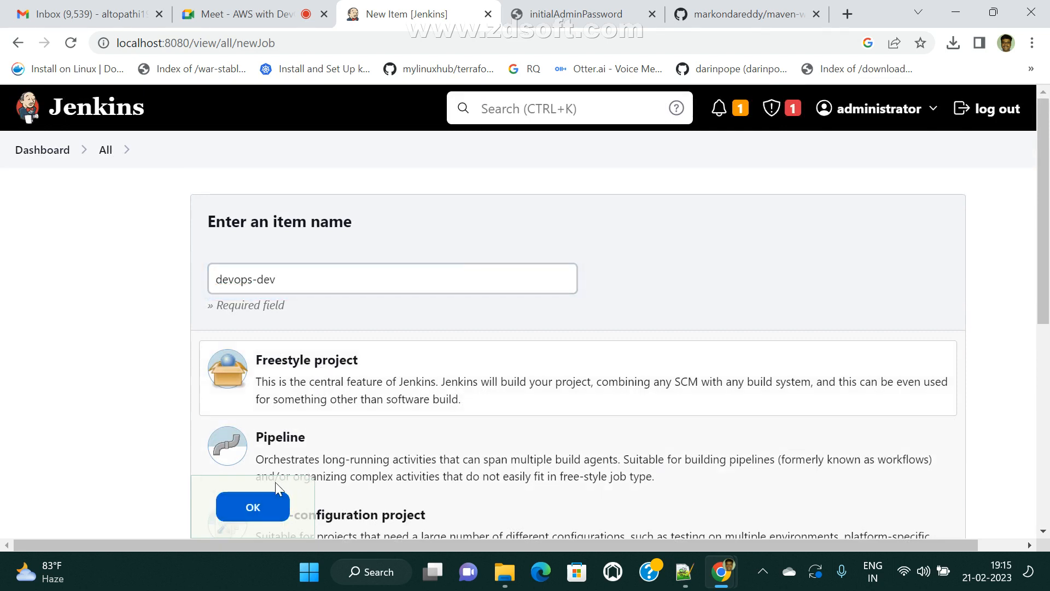
{"action": "left_click", "coordinate": [253, 507]}
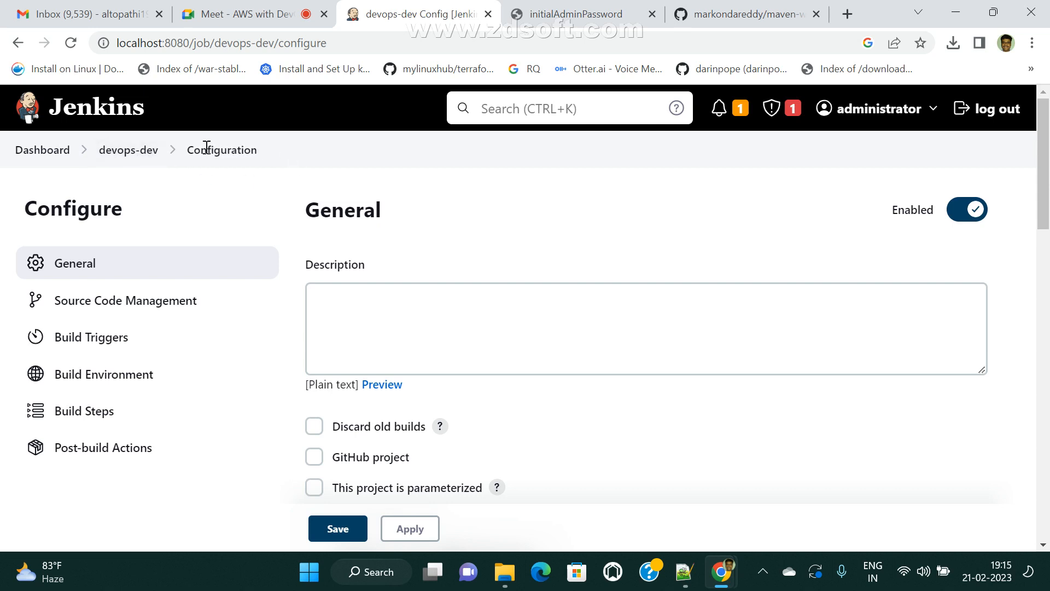
- Give devops-dev the description 'This is a development branch code', then apply and save
{"action": "left_click_drag", "start_coordinate": [192, 149], "coordinate": [280, 148]}
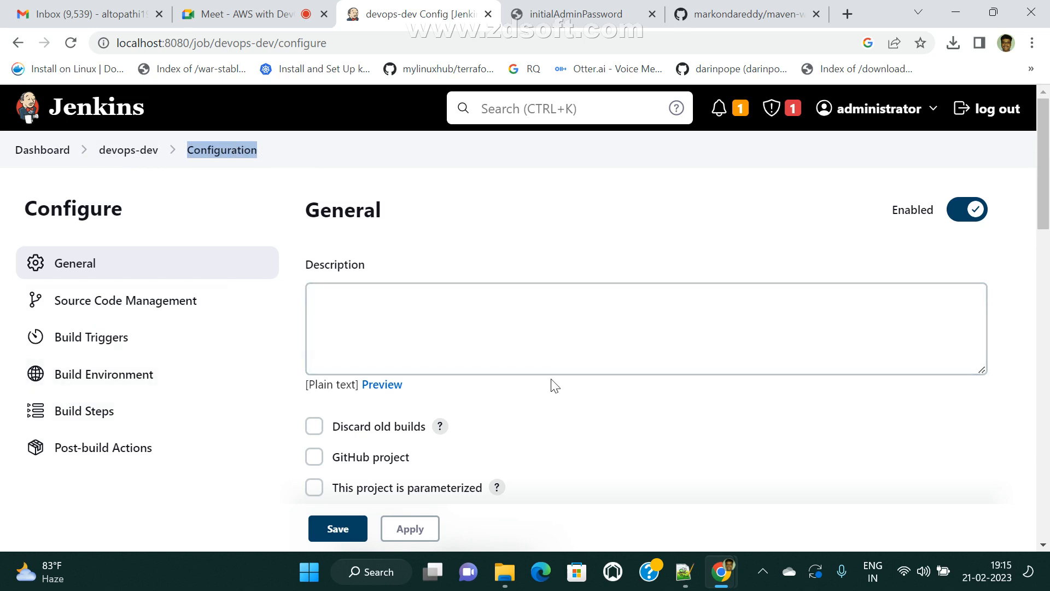
{"action": "left_click", "coordinate": [328, 296]}
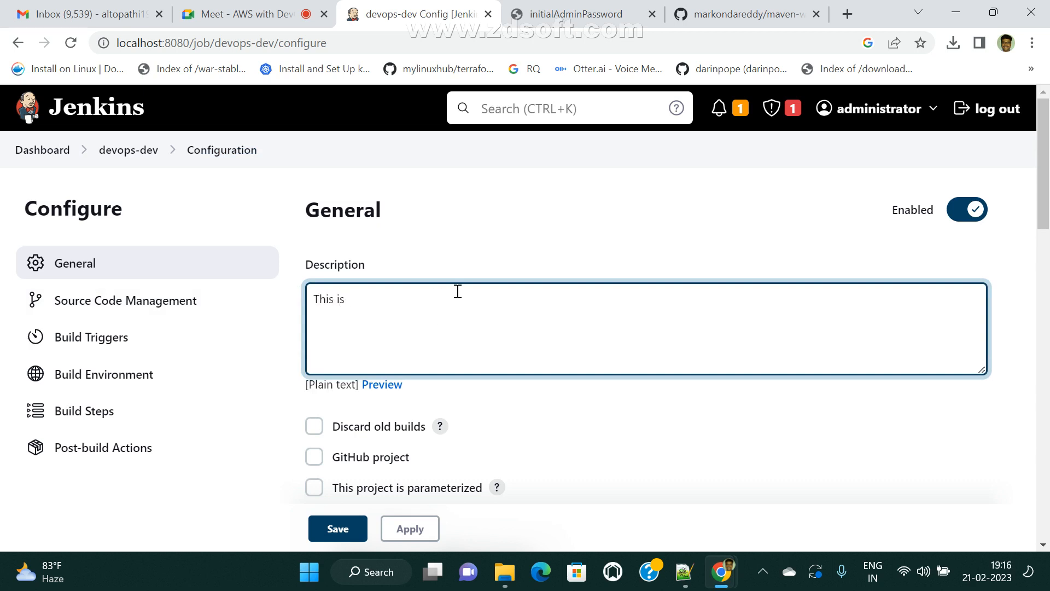
{"action": "type", "text": "This is a development branch code"}
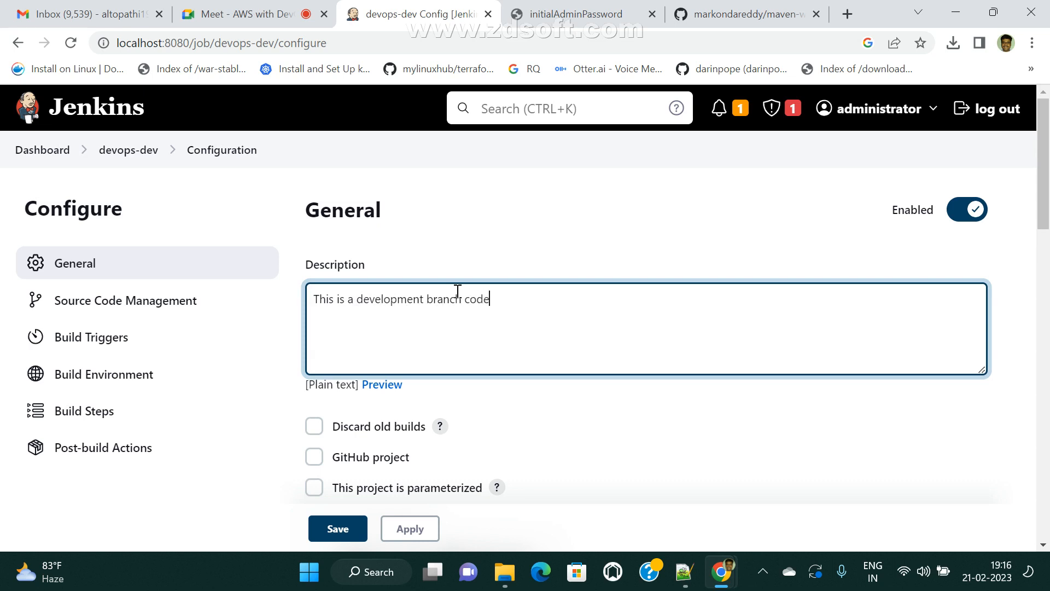
{"action": "scroll", "coordinate": [462, 431], "scroll_direction": "down", "scroll_amount": 3}
{"action": "left_click", "coordinate": [418, 528]}
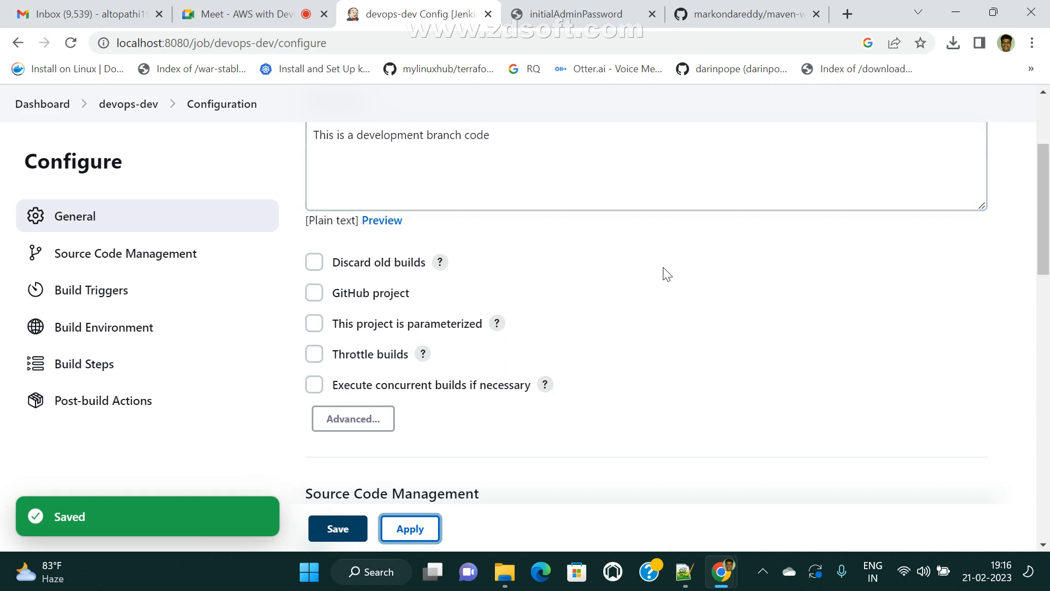
{"action": "left_click", "coordinate": [340, 536]}
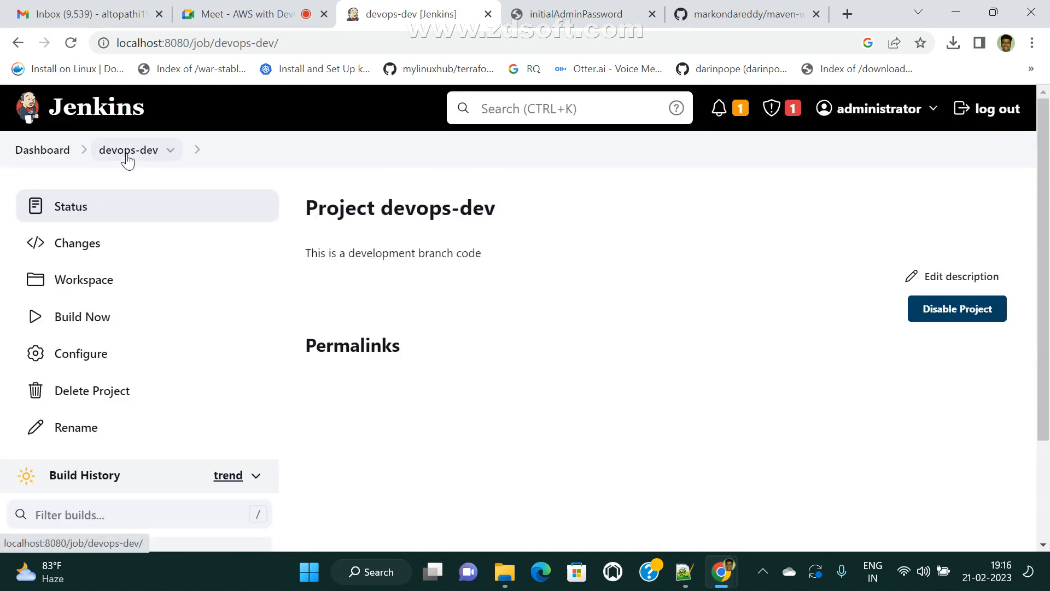
- Add an Execute Windows batch command build step to devops-dev's configuration
{"action": "scroll", "coordinate": [424, 425], "scroll_direction": "down", "scroll_amount": 2}
{"action": "scroll", "coordinate": [535, 441], "scroll_direction": "up", "scroll_amount": 2}
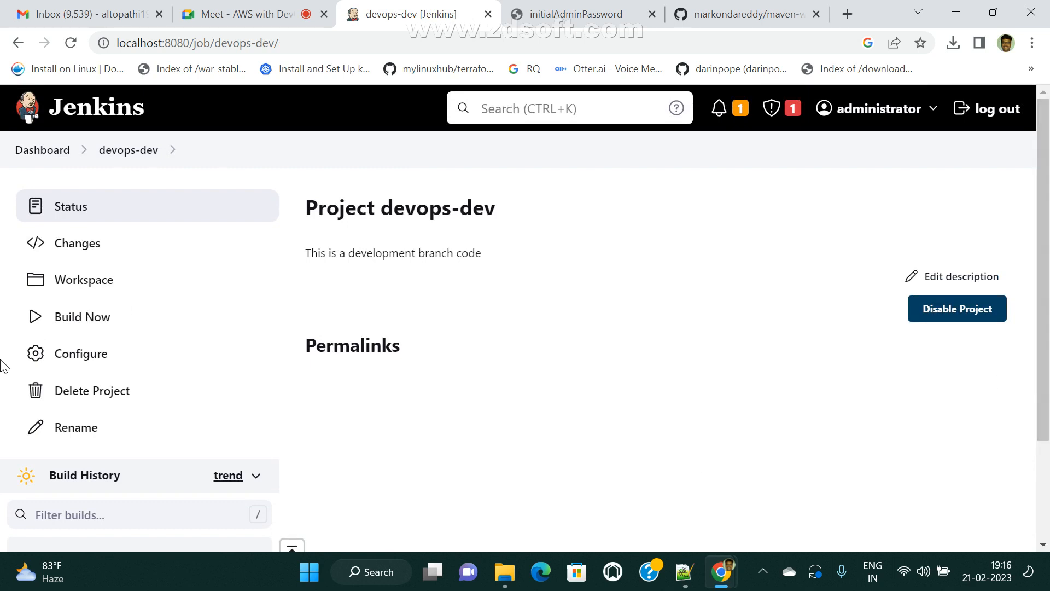
{"action": "left_click", "coordinate": [84, 364]}
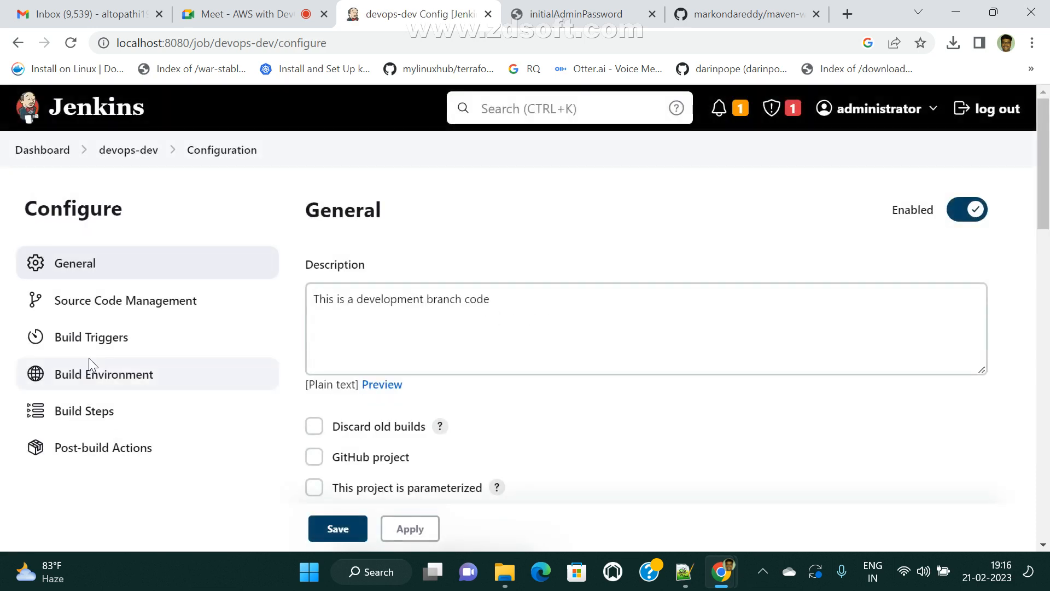
{"action": "scroll", "coordinate": [626, 426], "scroll_direction": "down", "scroll_amount": 8}
{"action": "scroll", "coordinate": [634, 432], "scroll_direction": "down", "scroll_amount": 6}
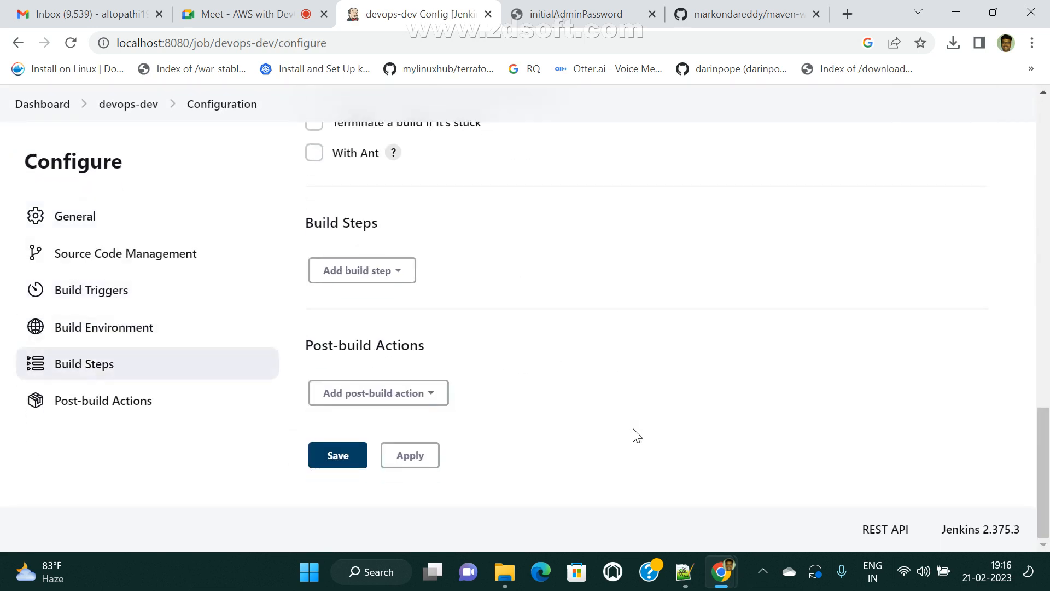
{"action": "left_click", "coordinate": [391, 279]}
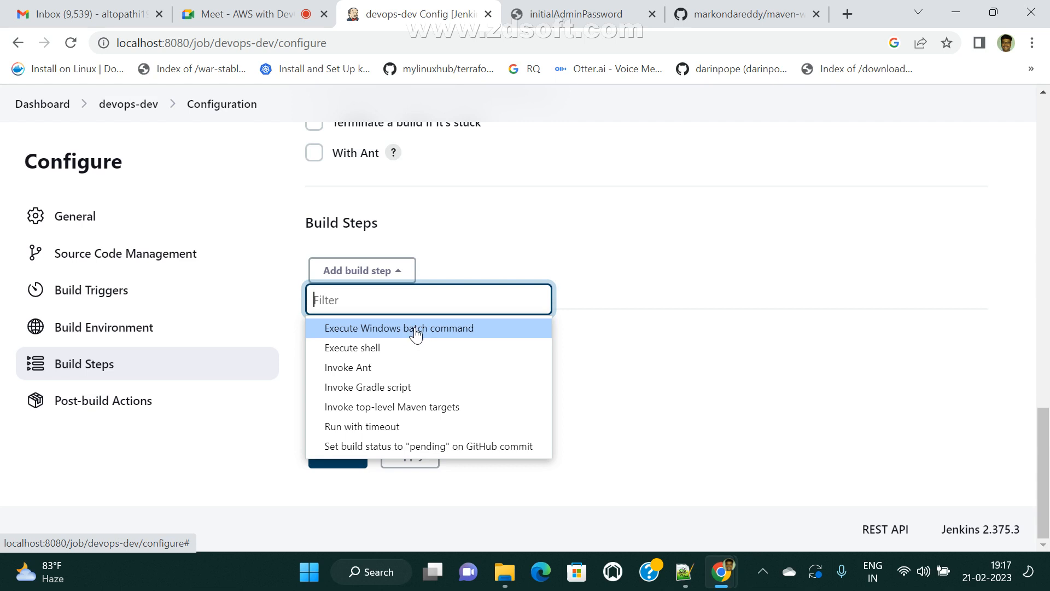
{"action": "left_click", "coordinate": [354, 327]}
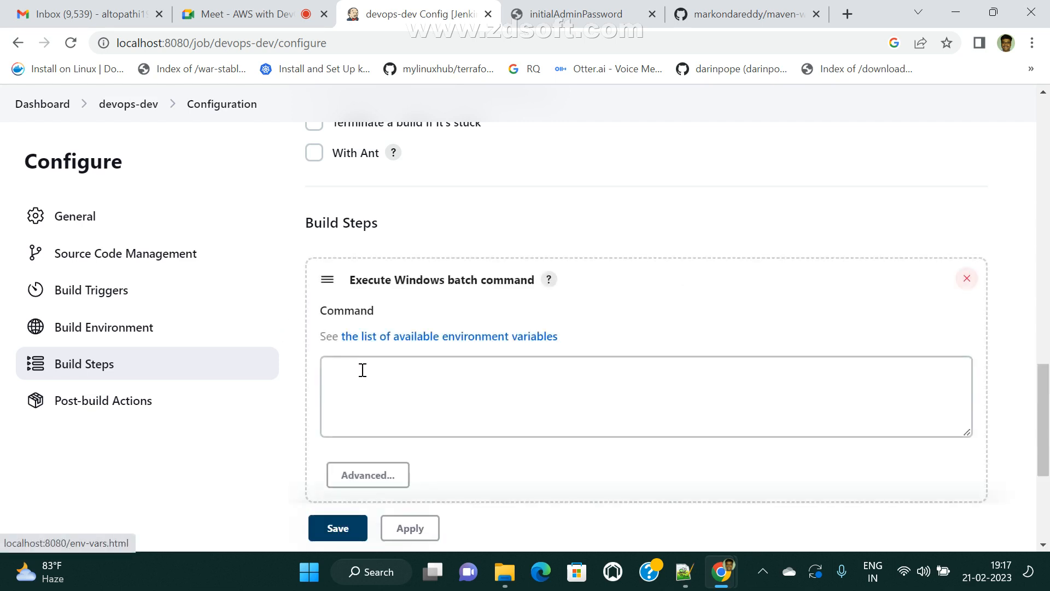
- Enter 'echo Welcome to jenkins dev branch code' as the batch command, then apply and save
{"action": "left_click", "coordinate": [364, 372]}
{"action": "type", "text": "echo Wel"}
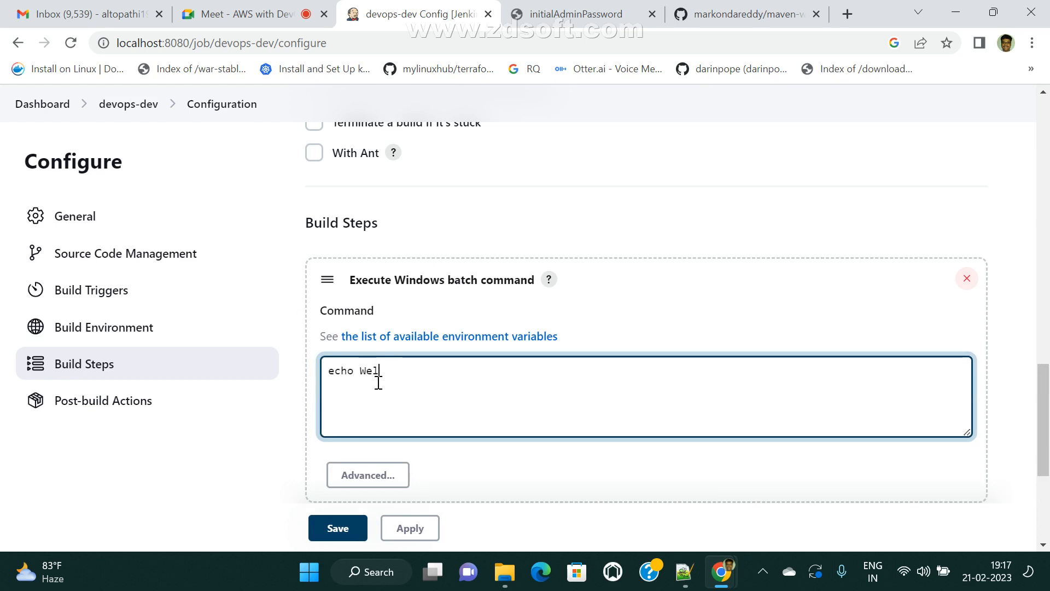
{"action": "type", "text": "kinser"}
{"action": "key", "text": "BackSpace"}
{"action": "key", "text": "BackSpace"}
{"action": "key", "text": "BackSpace"}
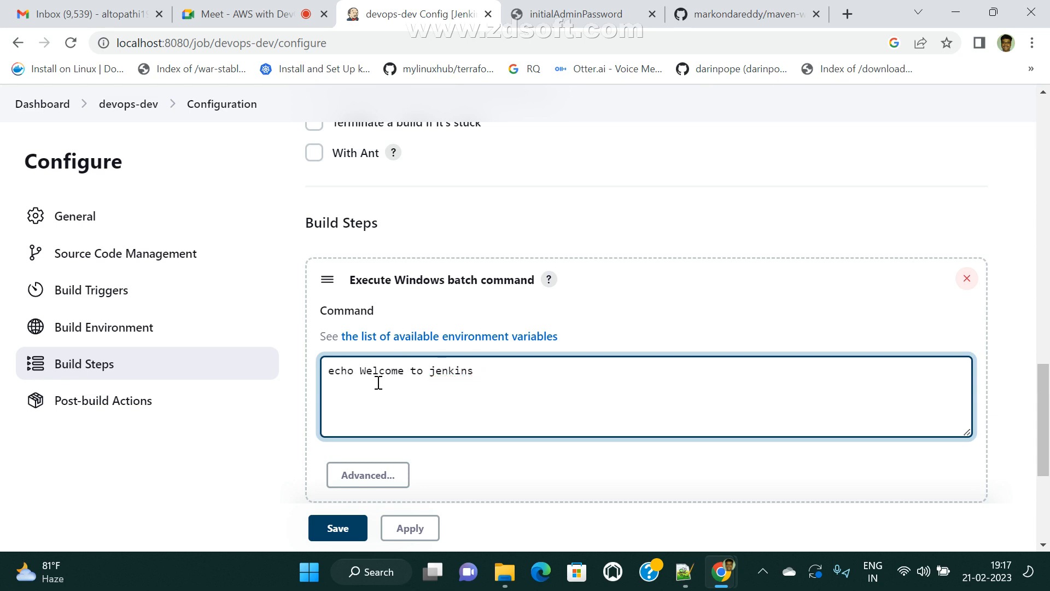
{"action": "type", "text": "s"}
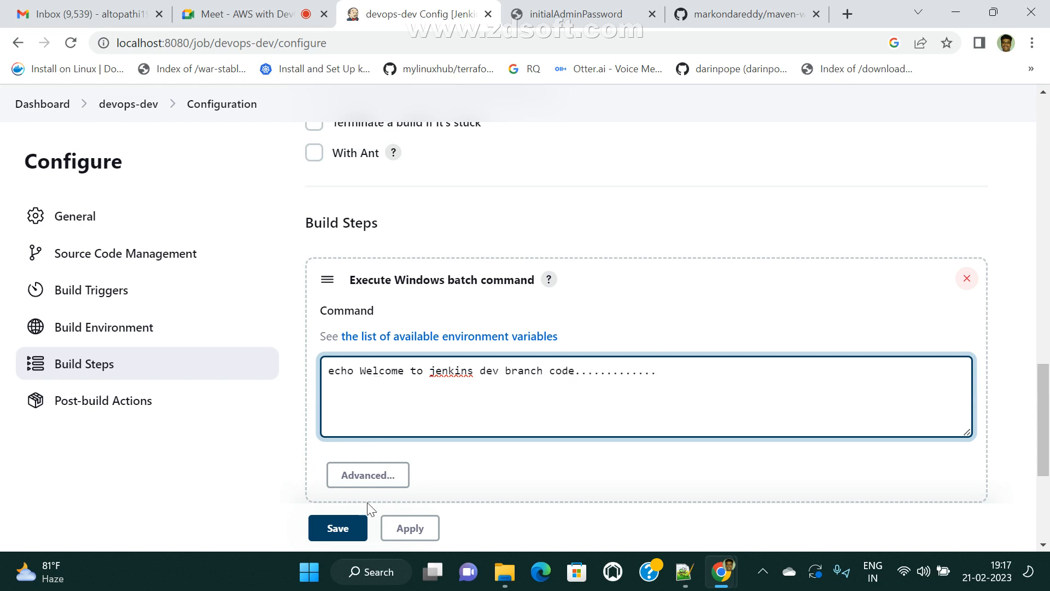
{"action": "left_click", "coordinate": [410, 528]}
{"action": "left_click", "coordinate": [319, 529]}
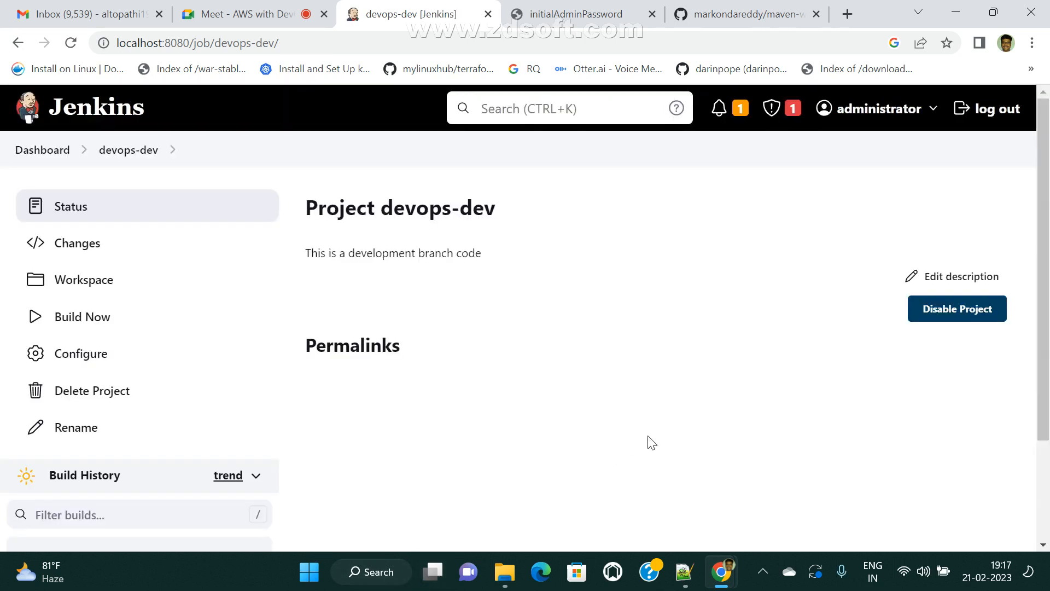
- Run devops-dev build #1 and open its Console Output
{"action": "left_click", "coordinate": [81, 327]}
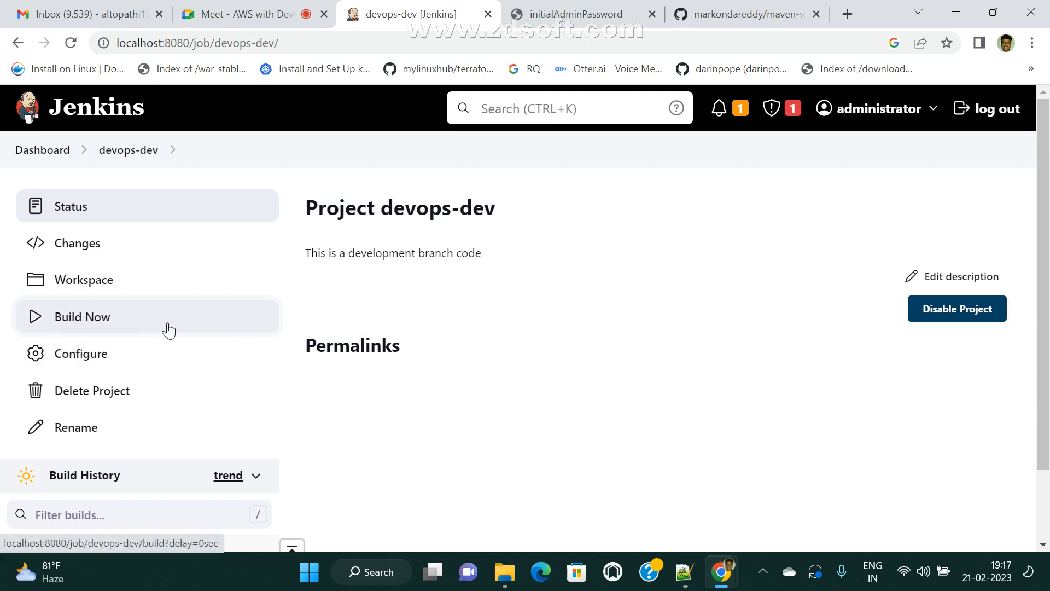
{"action": "scroll", "coordinate": [509, 352], "scroll_direction": "down", "scroll_amount": 3}
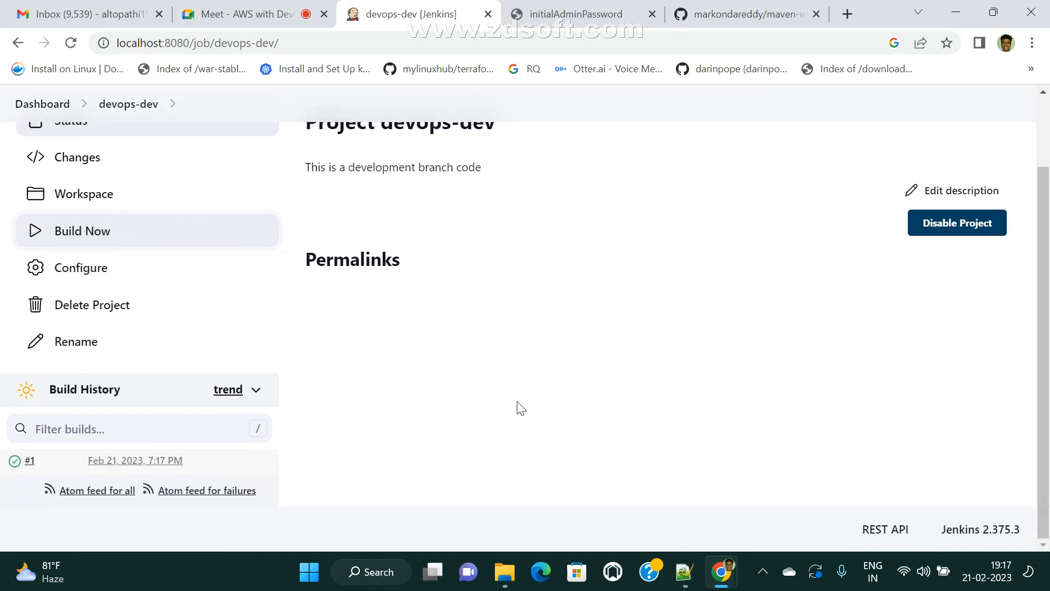
{"action": "left_click", "coordinate": [27, 460]}
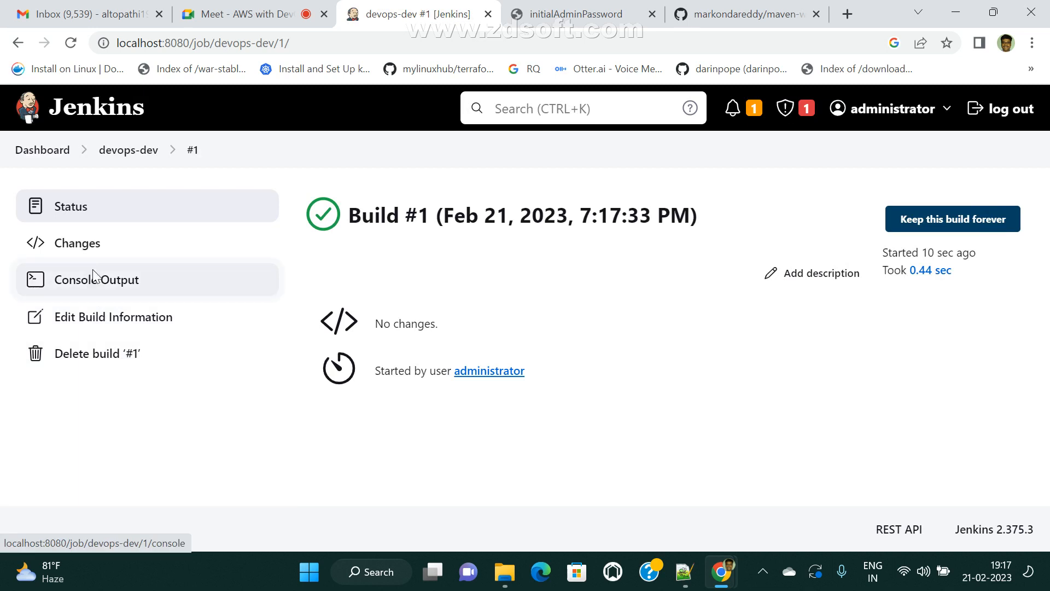
{"action": "left_click", "coordinate": [93, 274]}
- Highlight the welcome message line in build #1's console output
{"action": "left_click_drag", "start_coordinate": [308, 392], "coordinate": [658, 393]}
{"action": "left_click", "coordinate": [413, 400]}
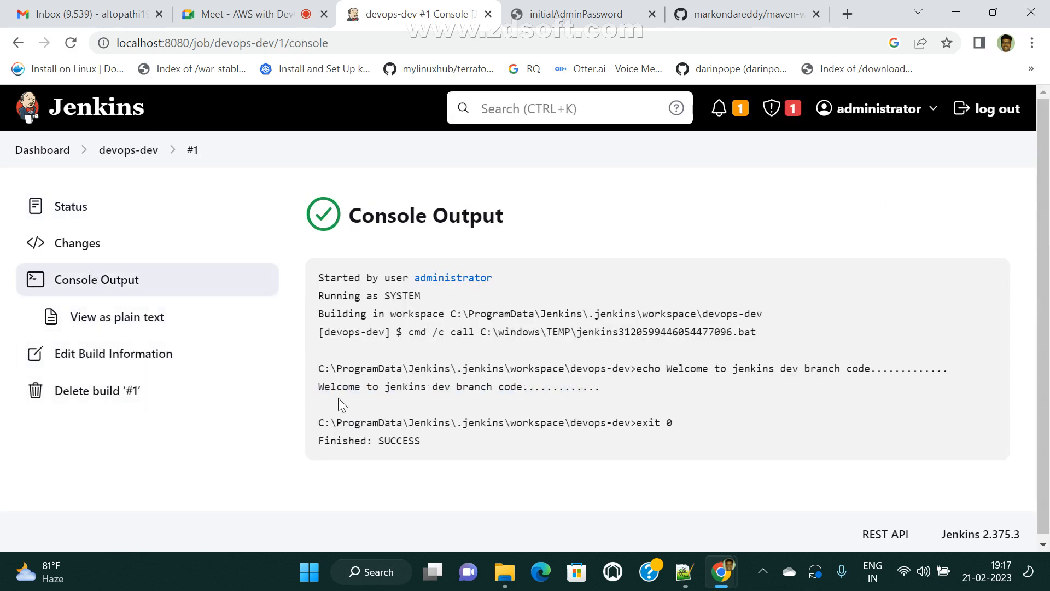
{"action": "left_click_drag", "start_coordinate": [303, 390], "coordinate": [658, 401]}
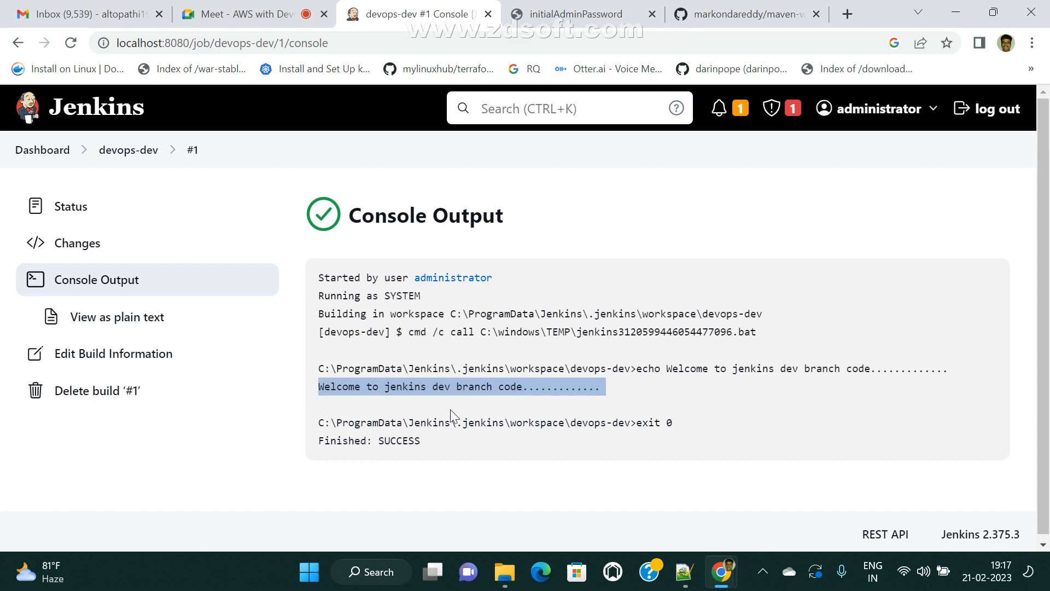
{"action": "left_click", "coordinate": [372, 399]}
{"action": "left_click_drag", "start_coordinate": [324, 389], "coordinate": [592, 395]}
{"action": "left_click", "coordinate": [610, 388]}
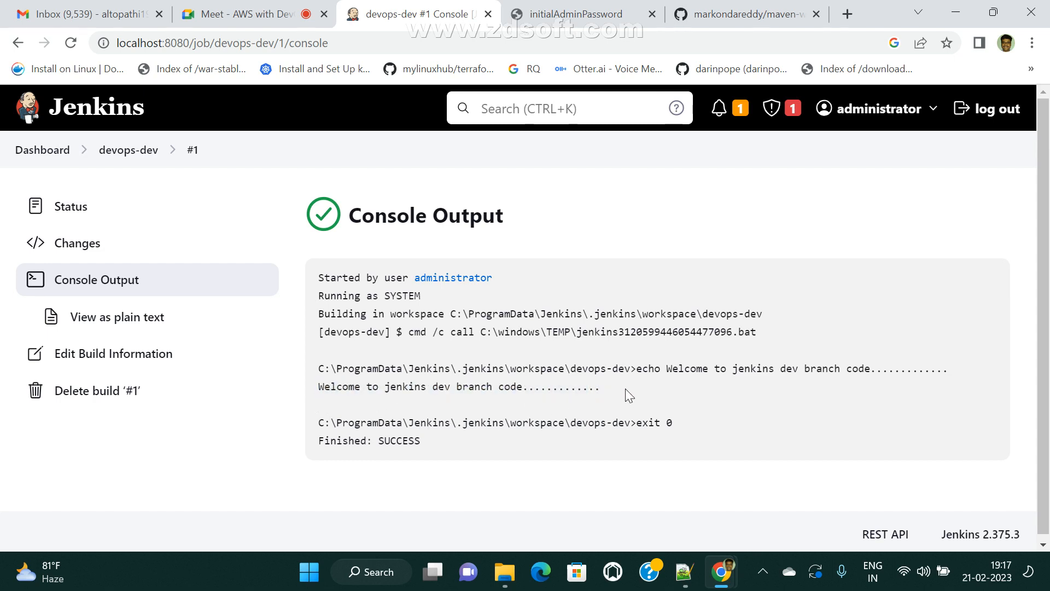
{"action": "left_click_drag", "start_coordinate": [320, 387], "coordinate": [635, 410]}
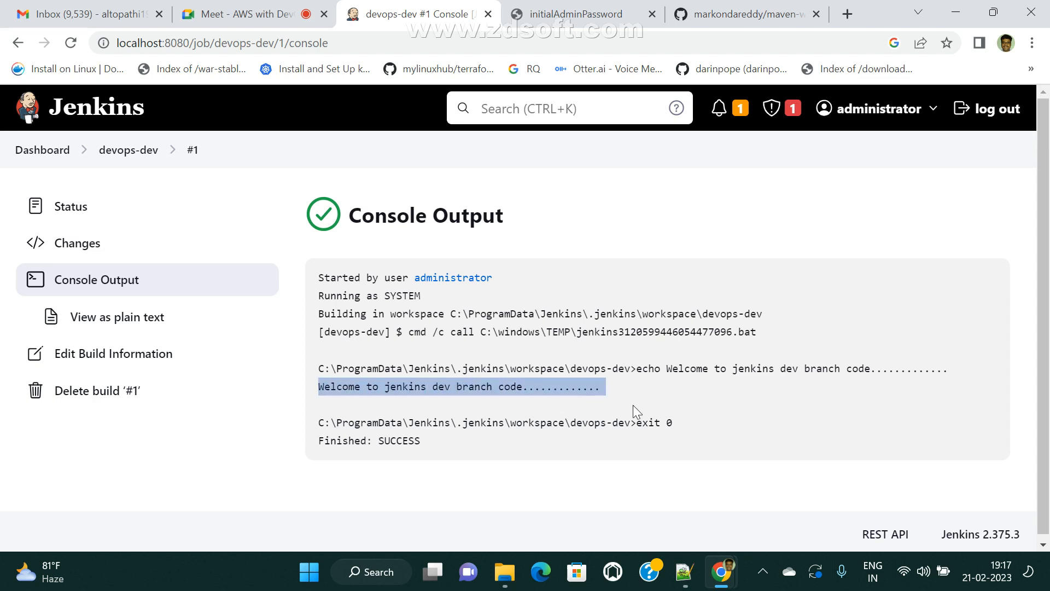
{"action": "left_click", "coordinate": [677, 414]}
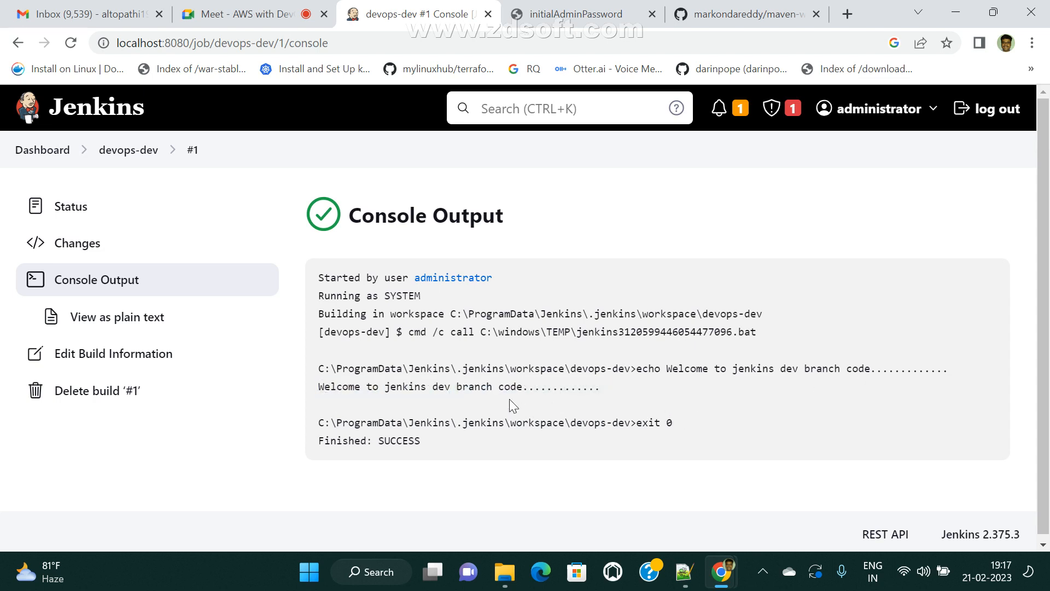
{"action": "left_click_drag", "start_coordinate": [616, 389], "coordinate": [336, 392]}
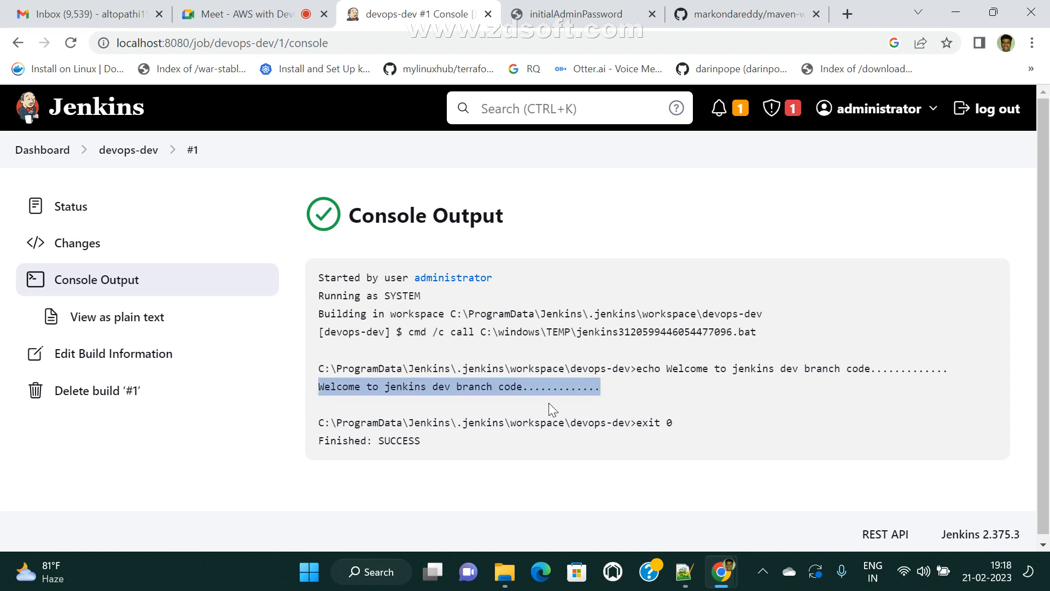
{"action": "left_click", "coordinate": [315, 409]}
{"action": "left_click_drag", "start_coordinate": [311, 390], "coordinate": [700, 405]}
{"action": "left_click", "coordinate": [700, 406]}
- Return to the Jenkins dashboard and switch to the maven-web-application GitHub tab
{"action": "left_click", "coordinate": [119, 152]}
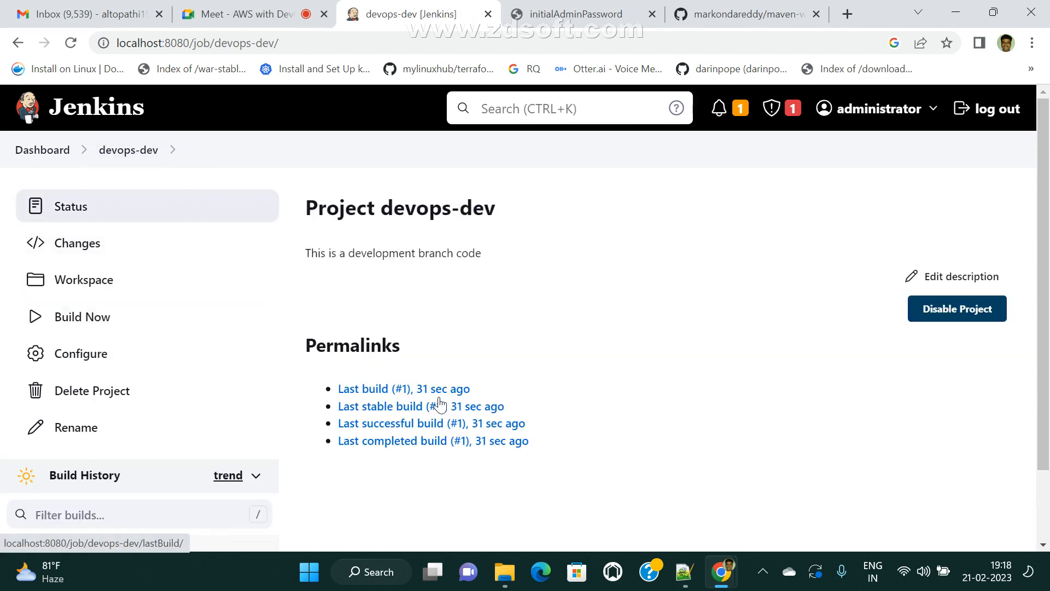
{"action": "left_click", "coordinate": [61, 149]}
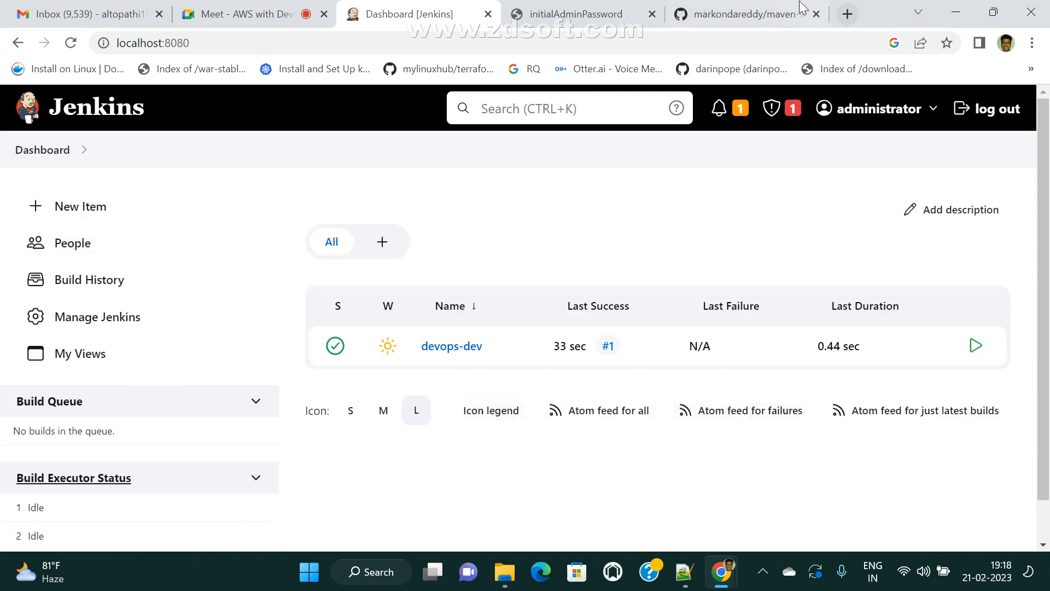
{"action": "left_click", "coordinate": [744, 14]}
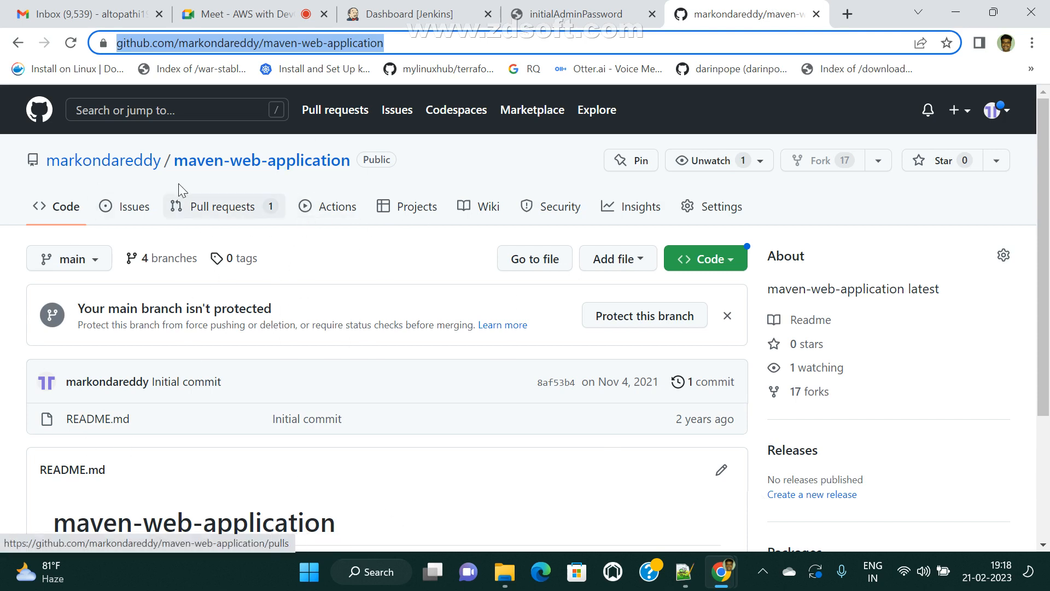
- Minimize the browser and launch Paint with the mspaint Run command
{"action": "left_click", "coordinate": [956, 7]}
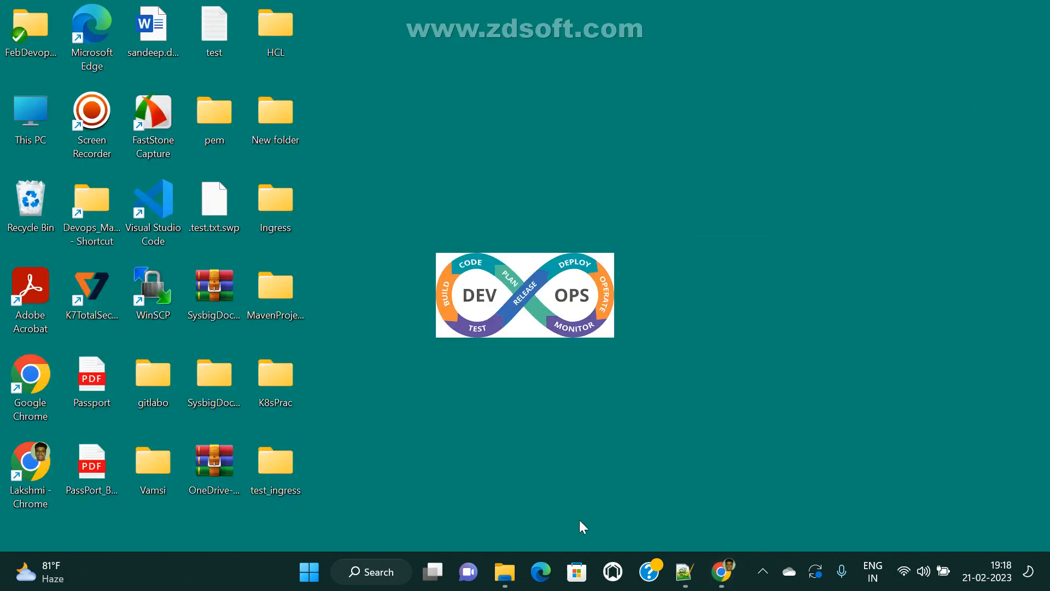
{"action": "key", "text": "super+r"}
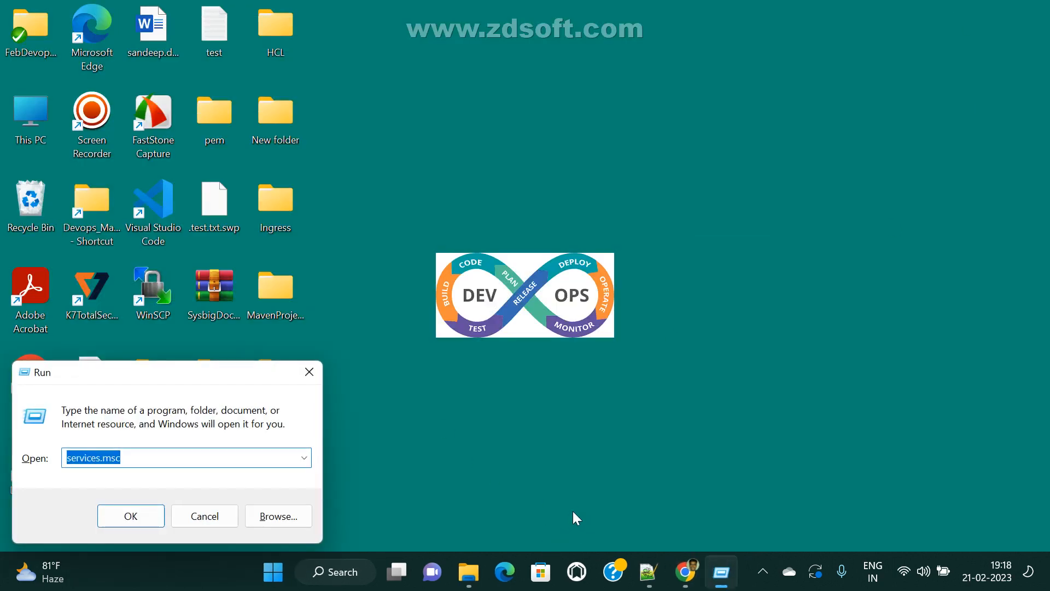
{"action": "type", "text": "mspaint"}
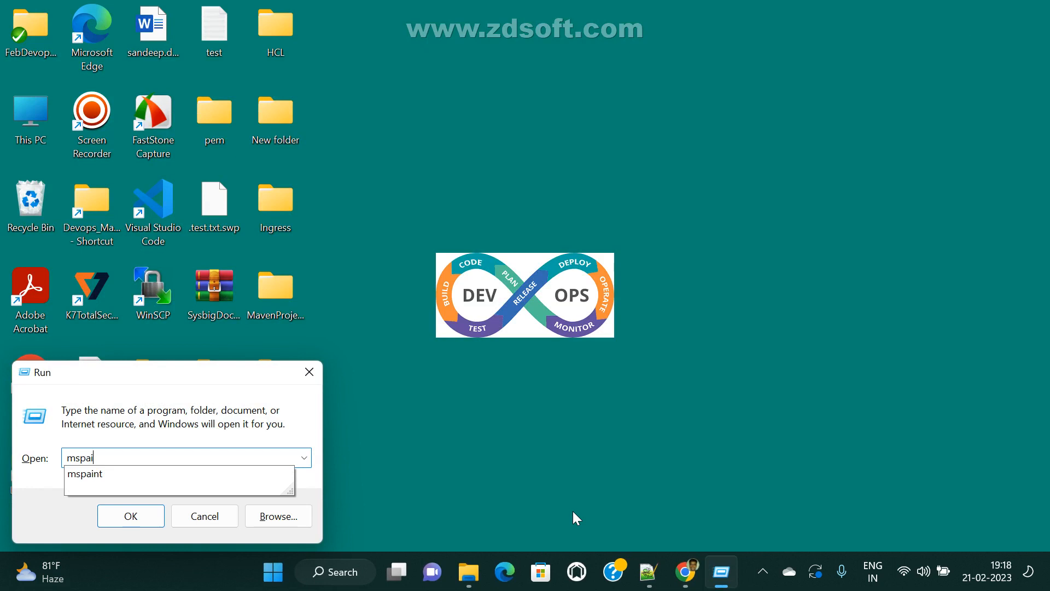
{"action": "key", "text": "Return"}
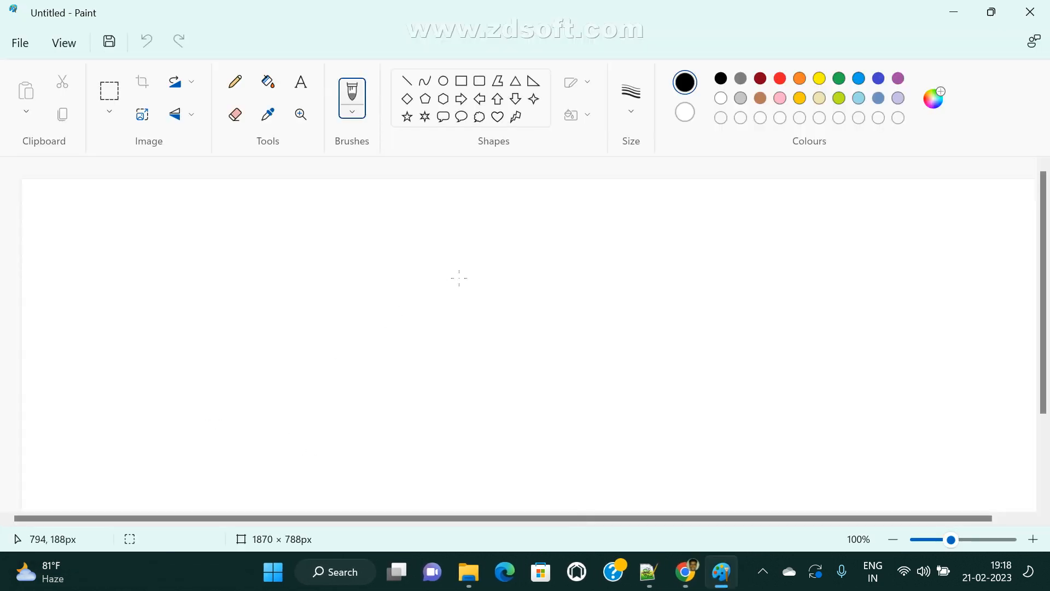
- Draw a cloud shape on the canvas with a green outline
{"action": "left_click", "coordinate": [479, 116]}
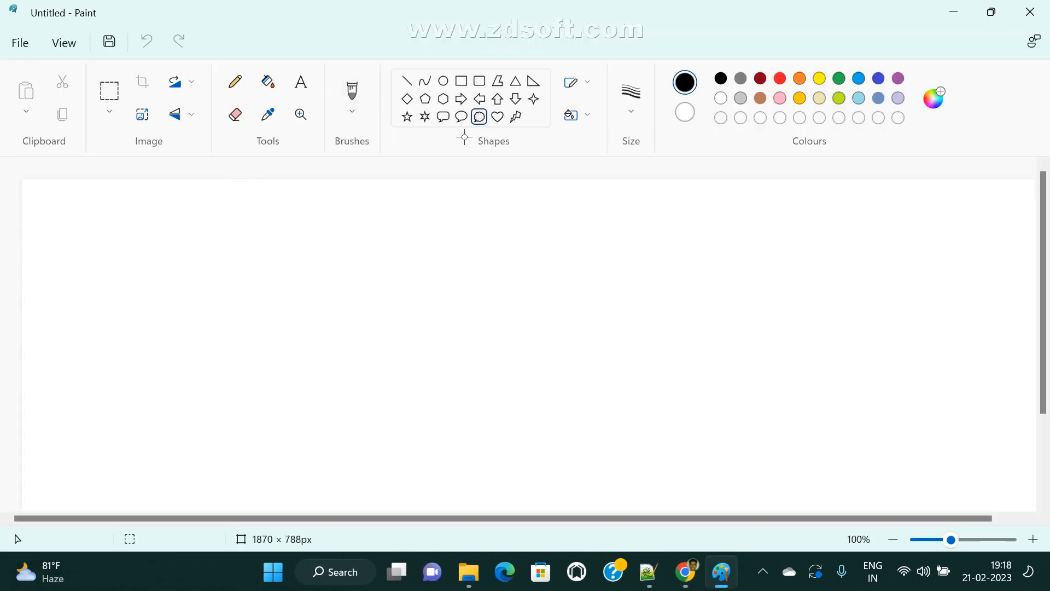
{"action": "left_click_drag", "start_coordinate": [64, 257], "coordinate": [185, 375]}
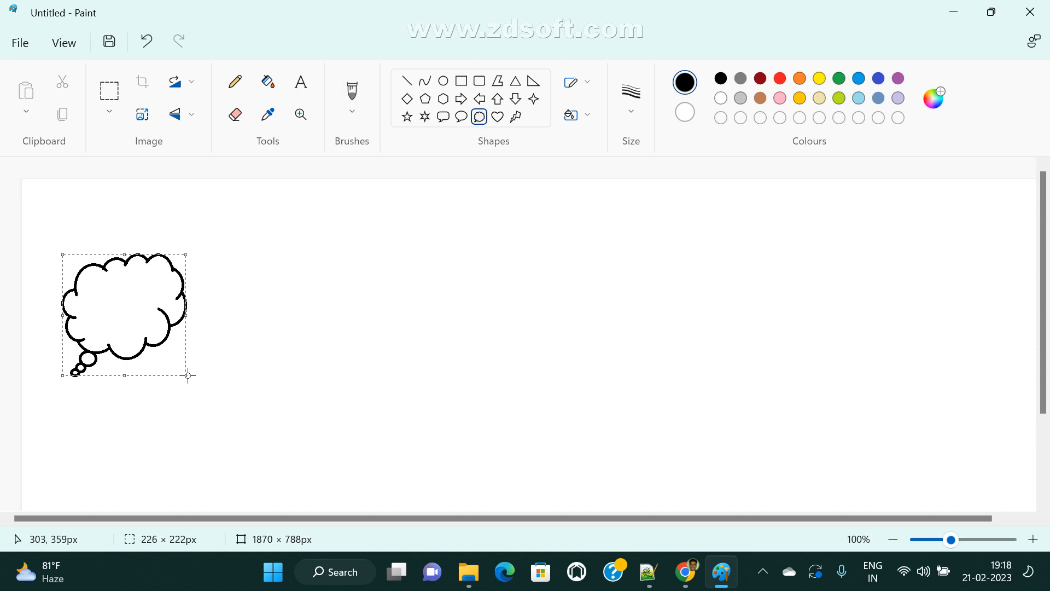
{"action": "left_click", "coordinate": [843, 80]}
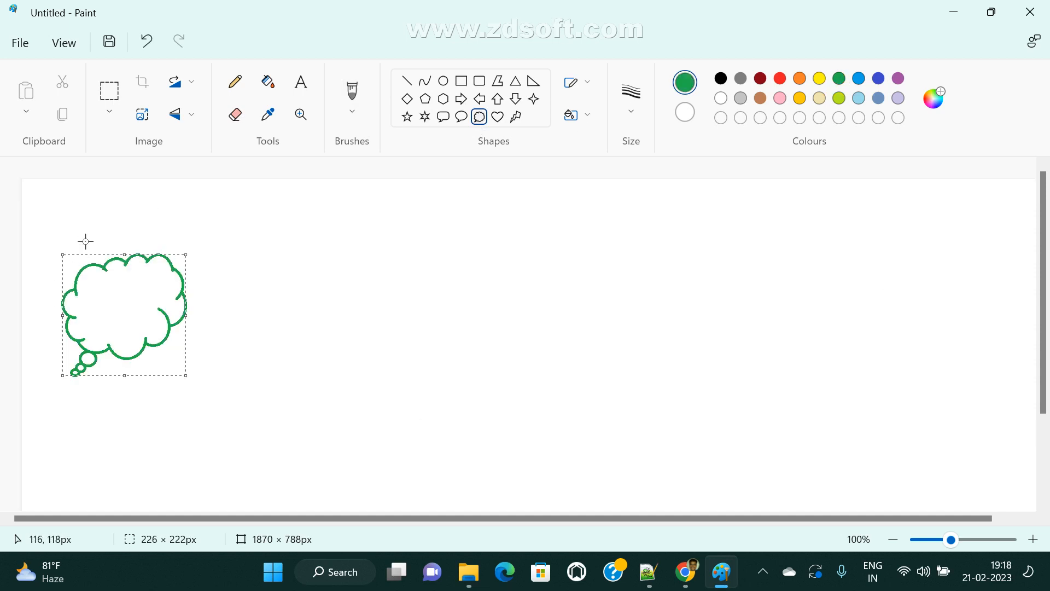
- Label the cloud 'maven-web-application' and draw a green rectangle to its right
{"action": "left_click", "coordinate": [298, 83]}
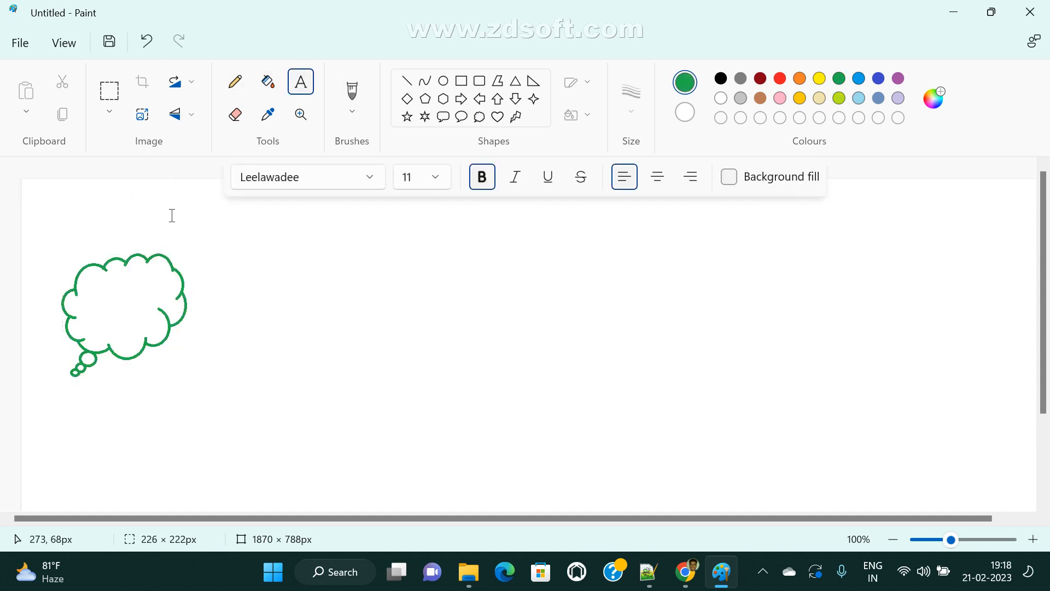
{"action": "left_click", "coordinate": [81, 239]}
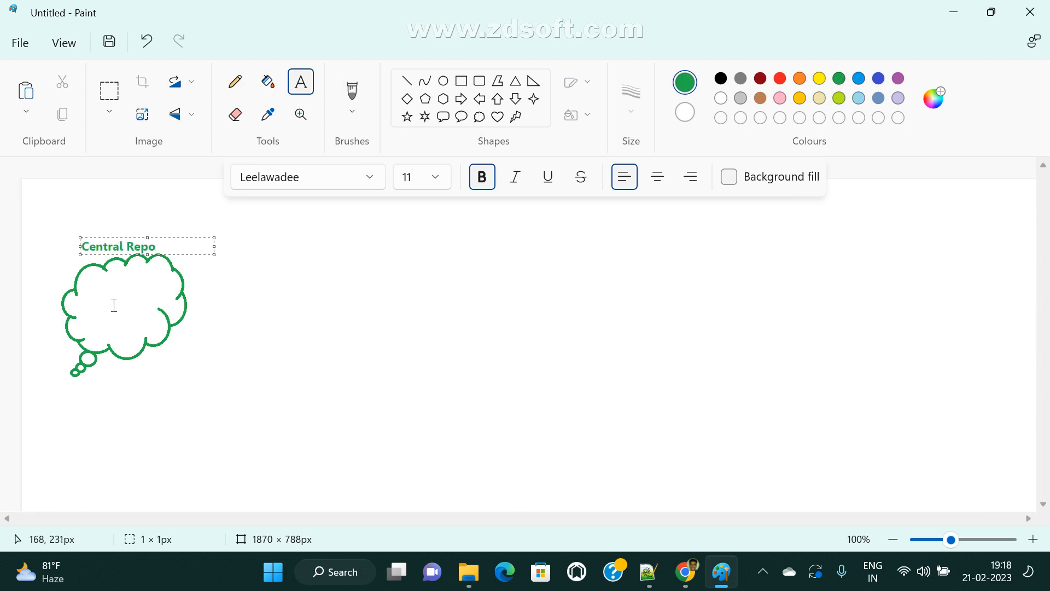
{"action": "left_click_drag", "start_coordinate": [103, 296], "coordinate": [239, 300]}
{"action": "mouse_move", "coordinate": [685, 571]}
{"action": "left_click", "coordinate": [563, 485]}
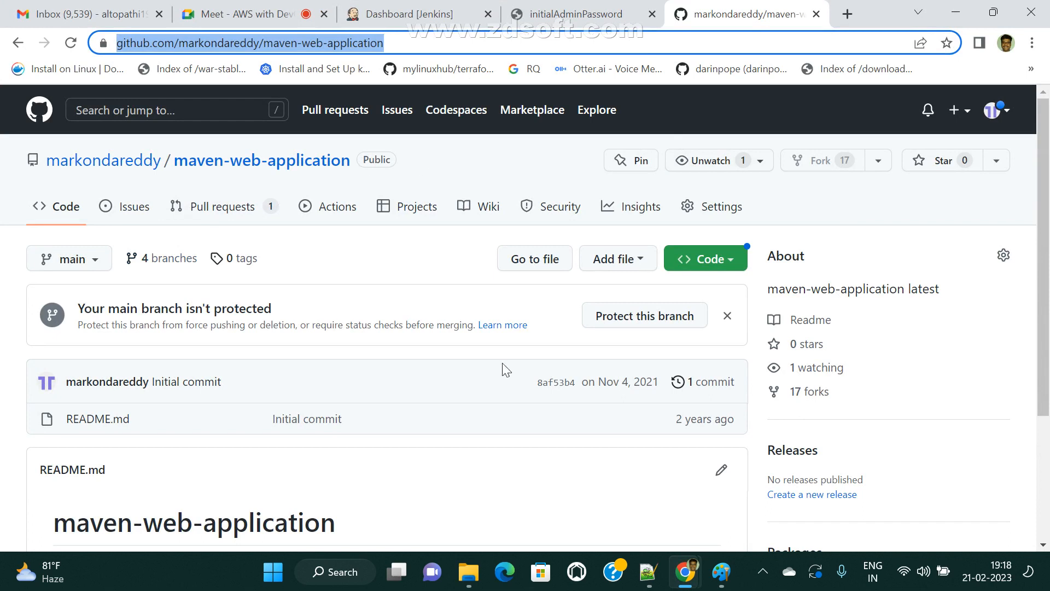
{"action": "left_click", "coordinate": [721, 571]}
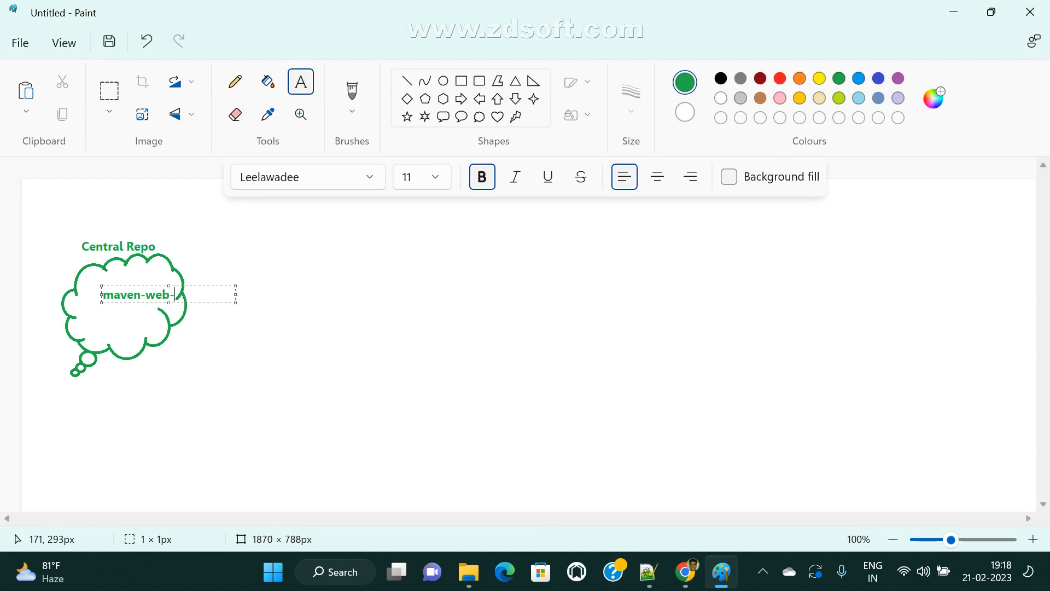
{"action": "type", "text": "tion"}
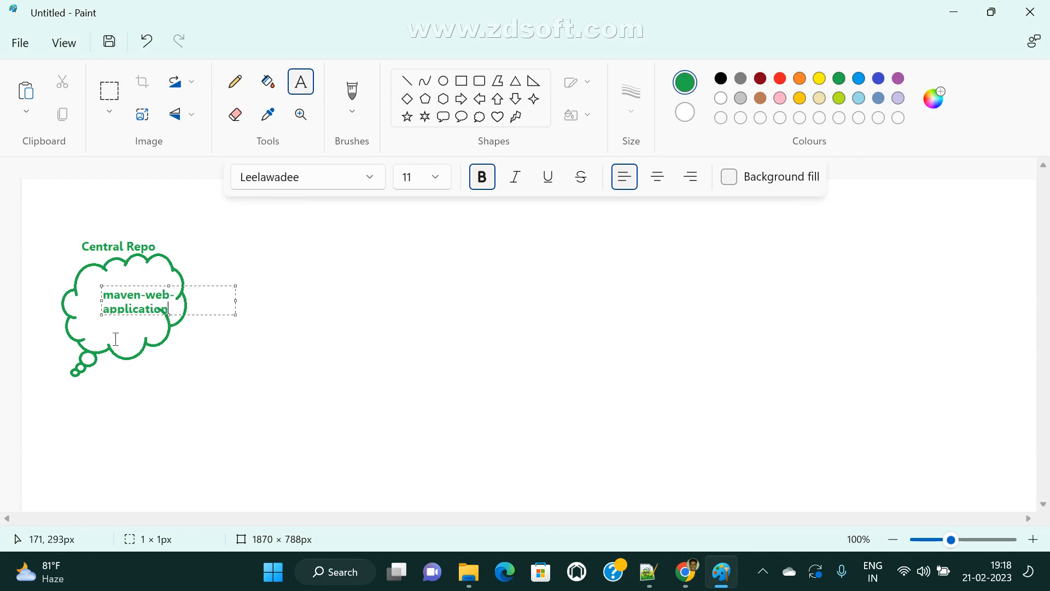
{"action": "left_click", "coordinate": [298, 383]}
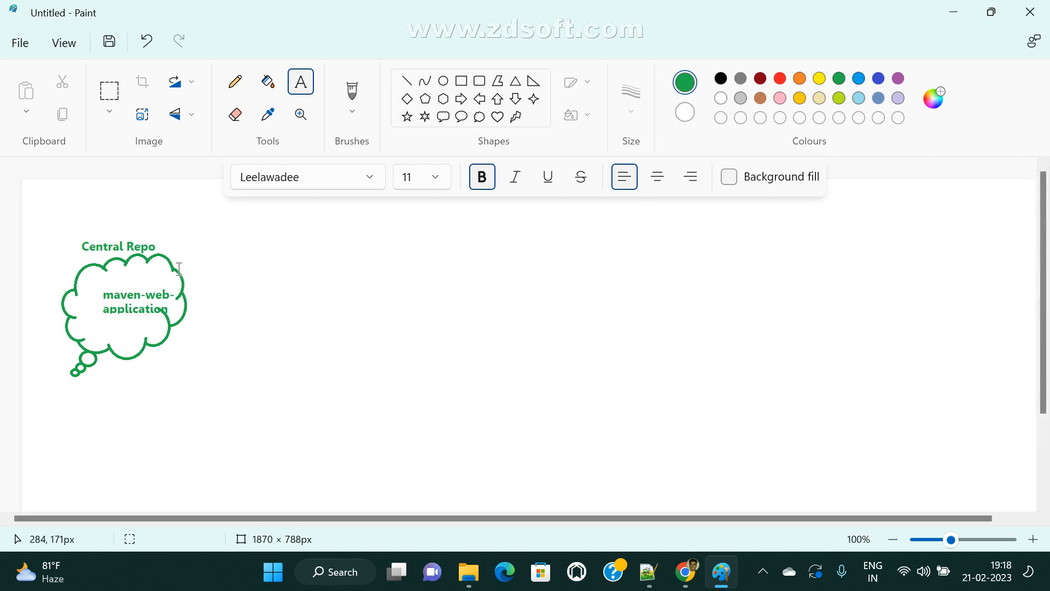
{"action": "left_click", "coordinate": [462, 82]}
{"action": "left_click_drag", "start_coordinate": [288, 244], "coordinate": [417, 404]}
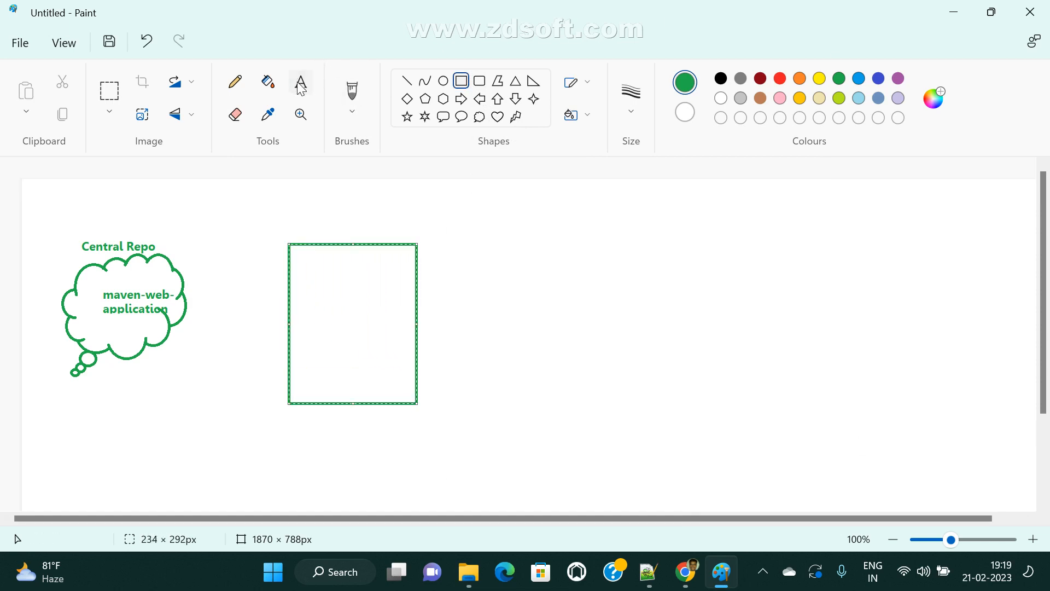
- Title the rectangle 'CI/CD Tool' and write 'Jenkins Server' inside it
{"action": "left_click", "coordinate": [290, 216]}
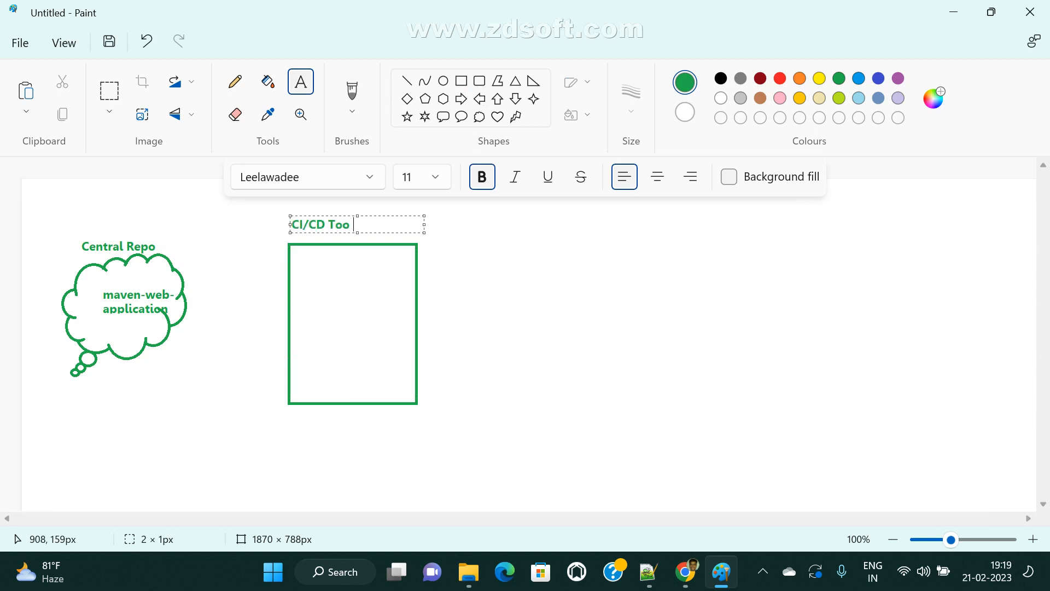
{"action": "left_click", "coordinate": [312, 293]}
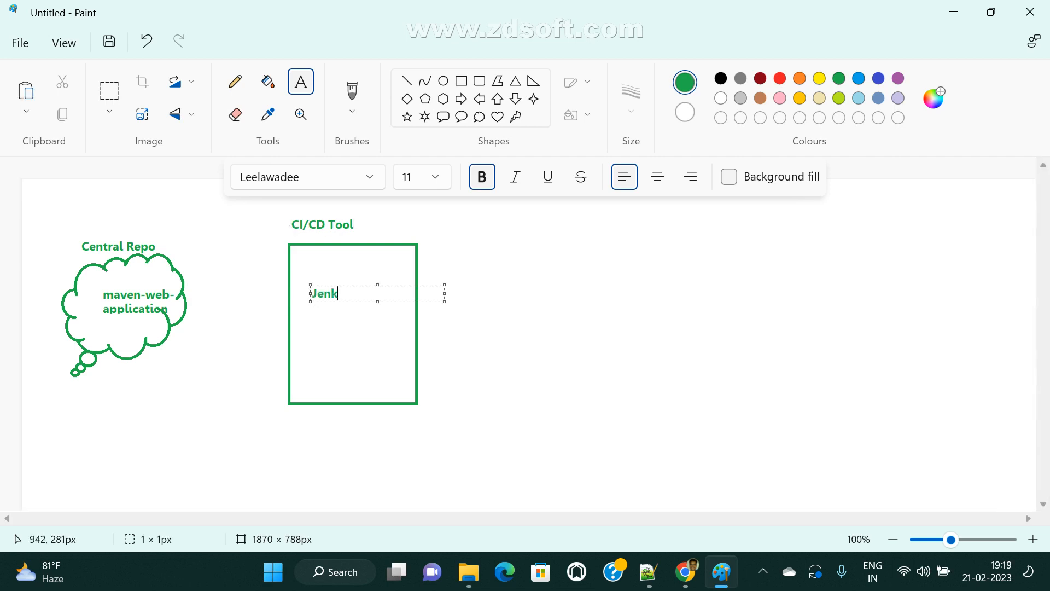
{"action": "type", "text": "Jenkins Server"}
{"action": "left_click", "coordinate": [577, 388]}
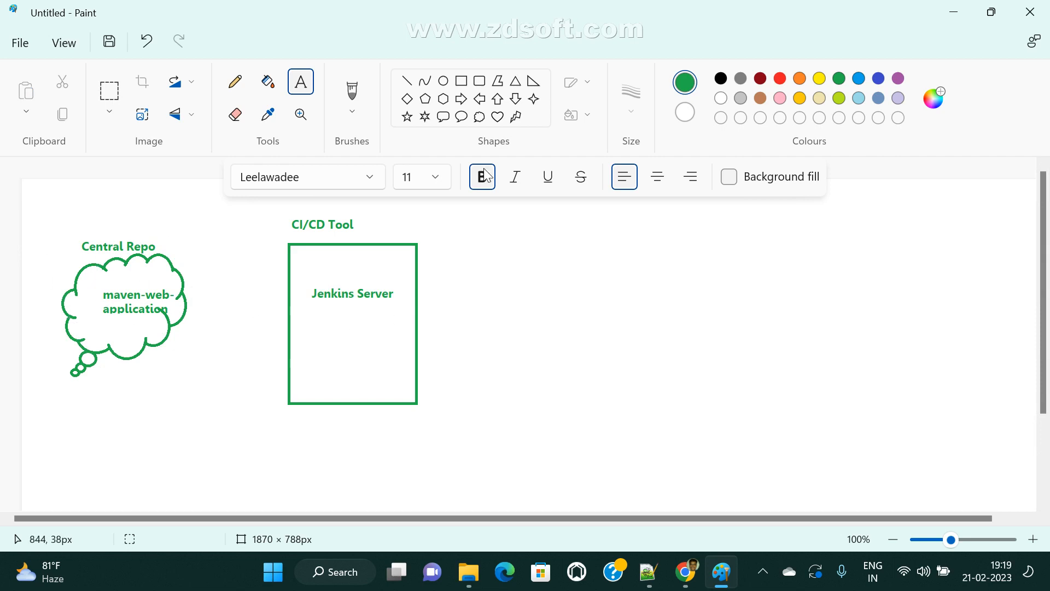
- Draw a green right arrow from the cloud to the Jenkins Server box, then minimize Paint
{"action": "left_click", "coordinate": [461, 98]}
{"action": "left_click_drag", "start_coordinate": [179, 287], "coordinate": [288, 356]}
{"action": "mouse_move", "coordinate": [238, 319]}
{"action": "left_mouse_down"}
{"action": "mouse_move", "coordinate": [243, 293]}
{"action": "mouse_move", "coordinate": [237, 300]}
{"action": "left_mouse_up"}
{"action": "left_click", "coordinate": [119, 312]}
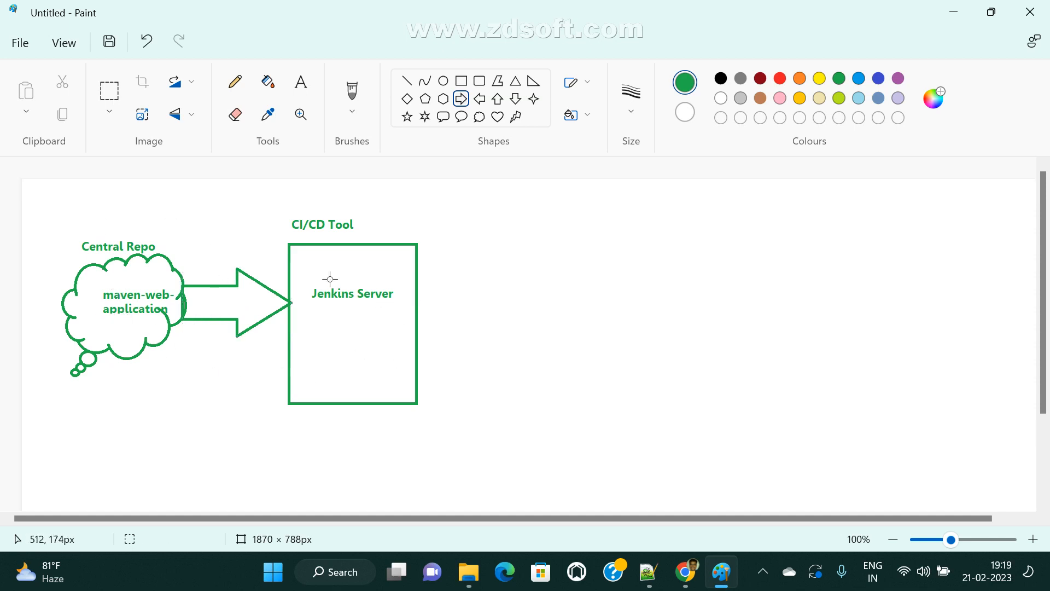
{"action": "left_click", "coordinate": [953, 12]}
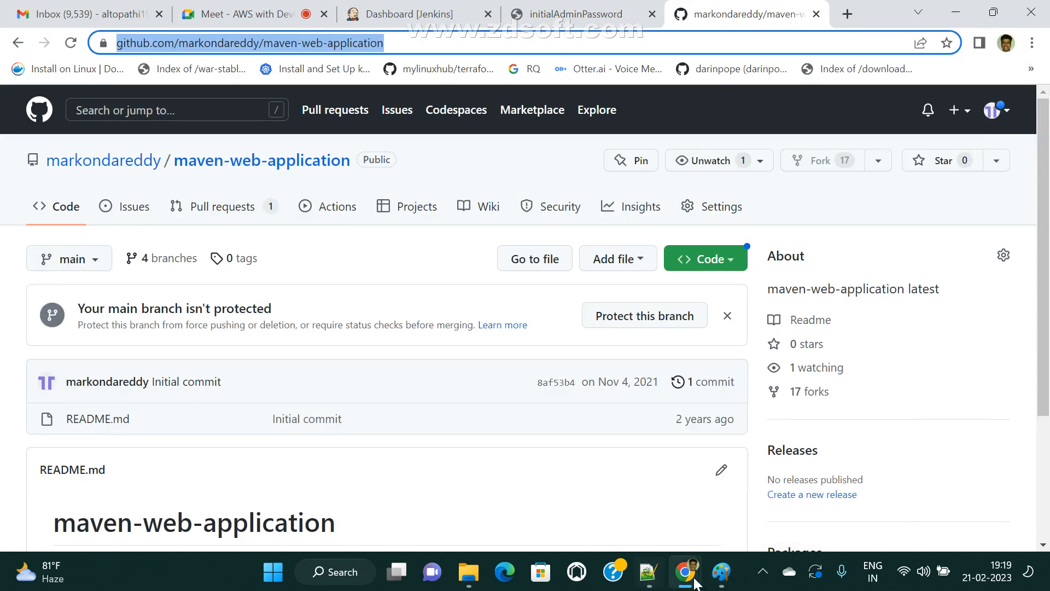
- Switch between Paint and the browser, ending on the Jenkins dashboard tab
{"action": "left_click", "coordinate": [721, 572]}
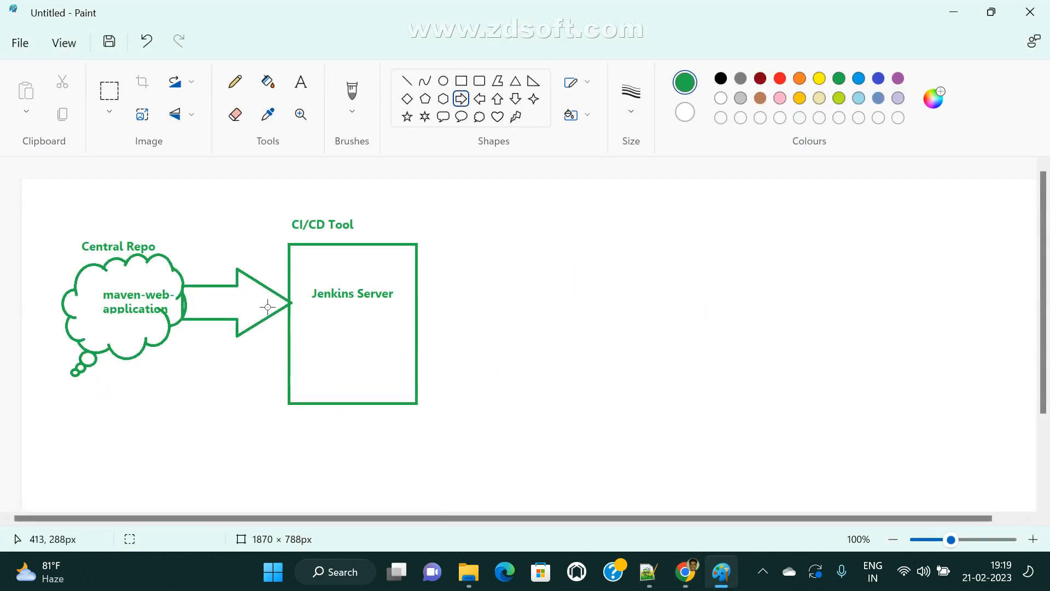
{"action": "left_click", "coordinate": [955, 14]}
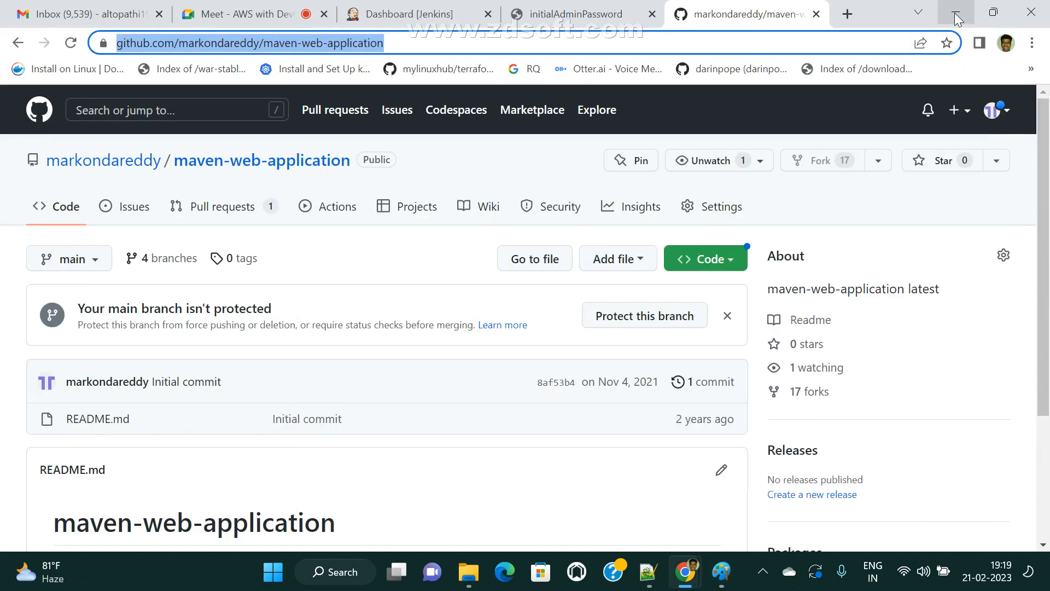
{"action": "left_click", "coordinate": [721, 572]}
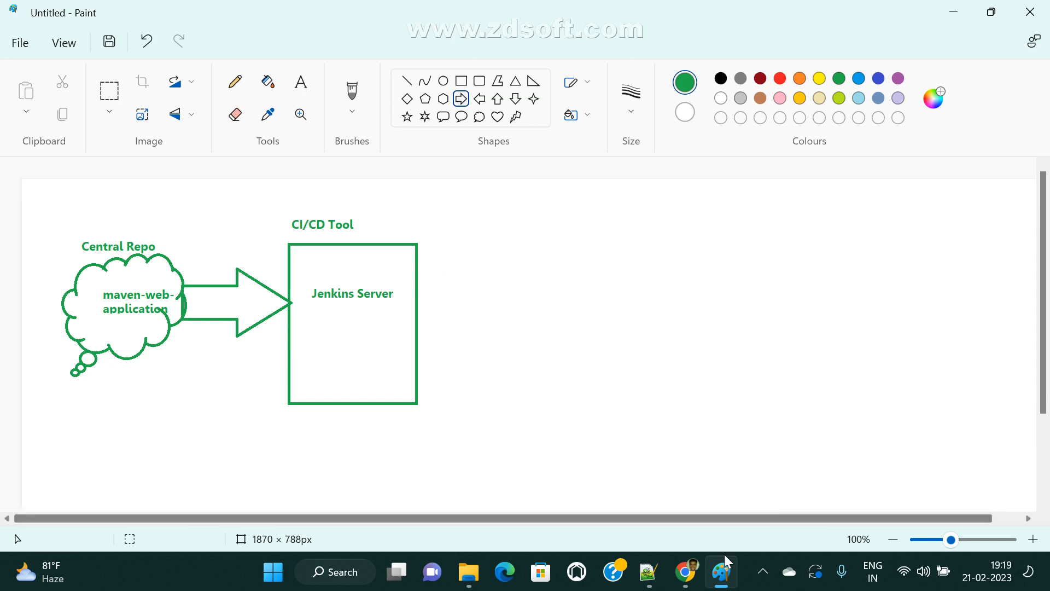
{"action": "mouse_move", "coordinate": [683, 584]}
{"action": "left_click", "coordinate": [567, 499]}
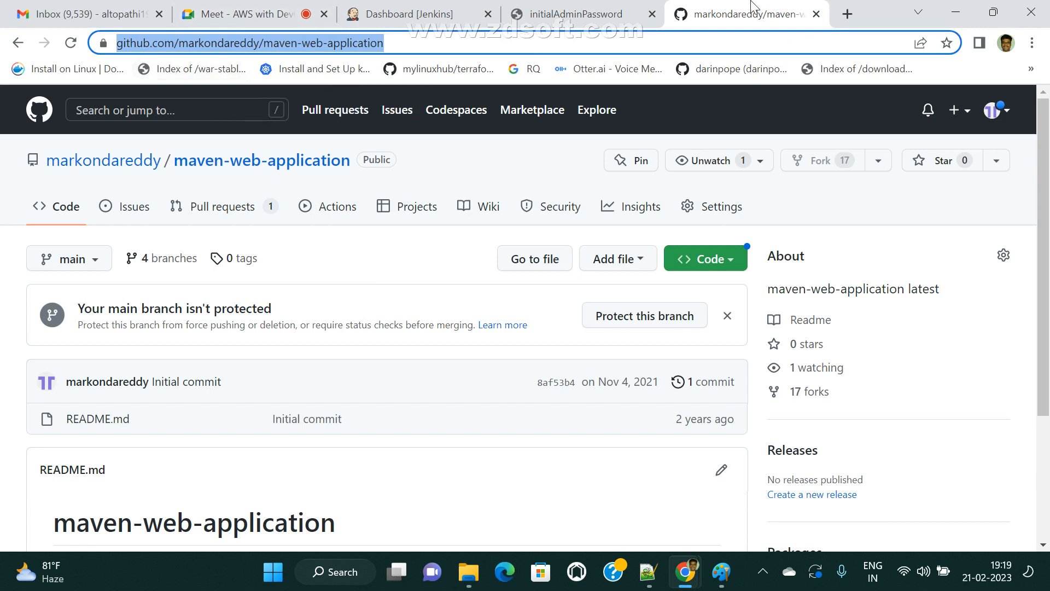
{"action": "left_click", "coordinate": [564, 7]}
{"action": "left_click", "coordinate": [420, 8]}
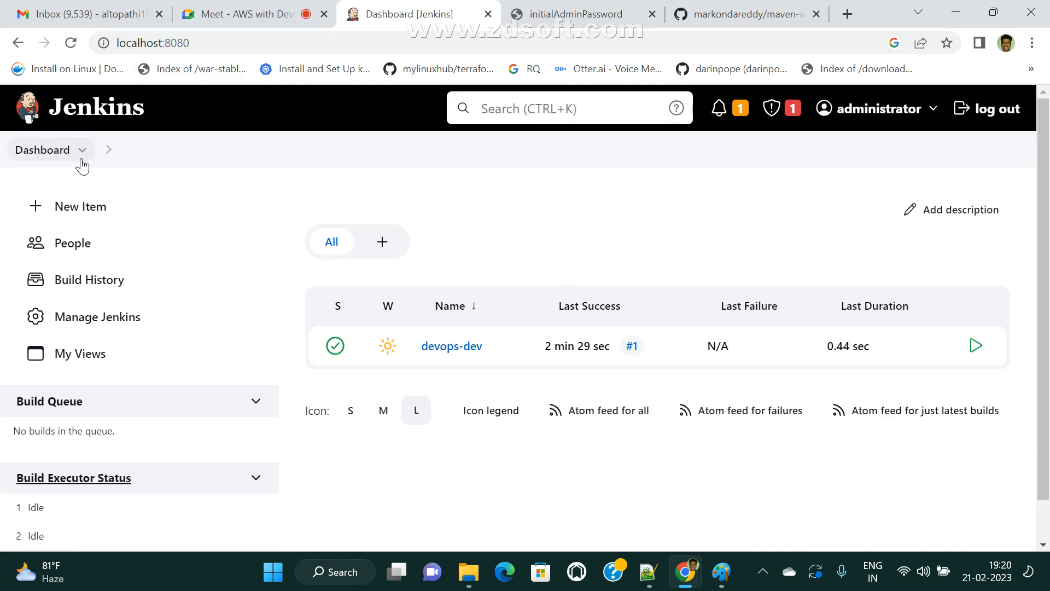
- Look over the Manage Jenkins System Configuration options, then return to the Paint diagram
{"action": "left_click", "coordinate": [116, 324]}
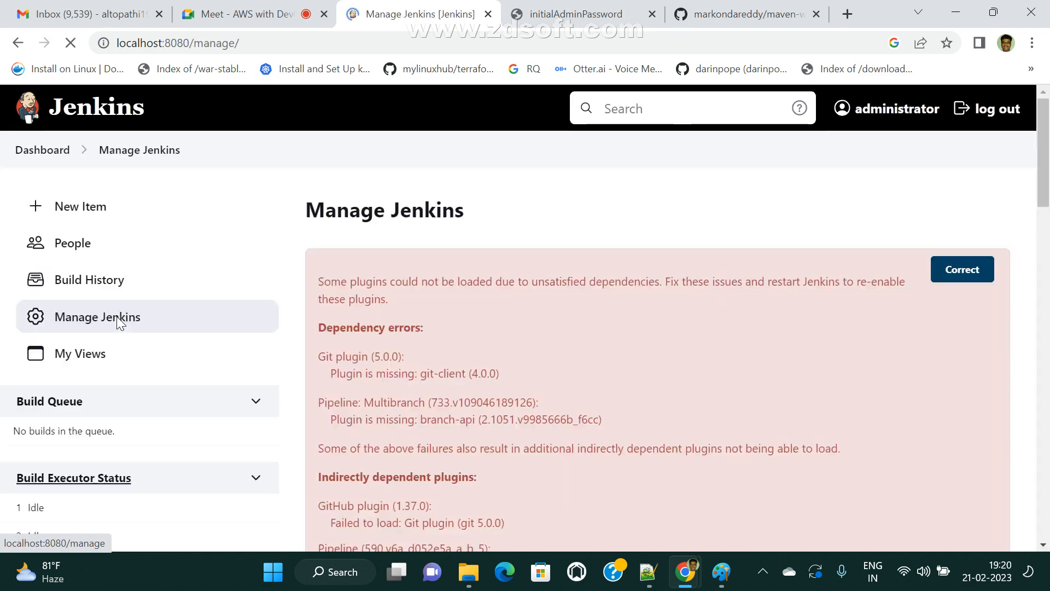
{"action": "scroll", "coordinate": [757, 350], "scroll_direction": "down", "scroll_amount": 10}
{"action": "scroll", "coordinate": [758, 364], "scroll_direction": "up", "scroll_amount": 10}
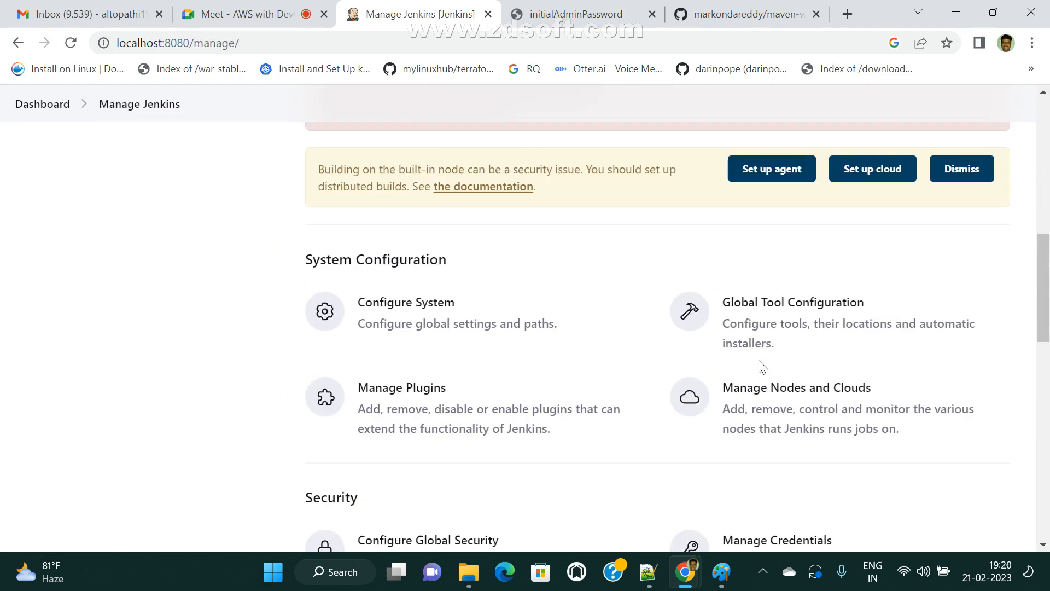
{"action": "left_click", "coordinate": [722, 572]}
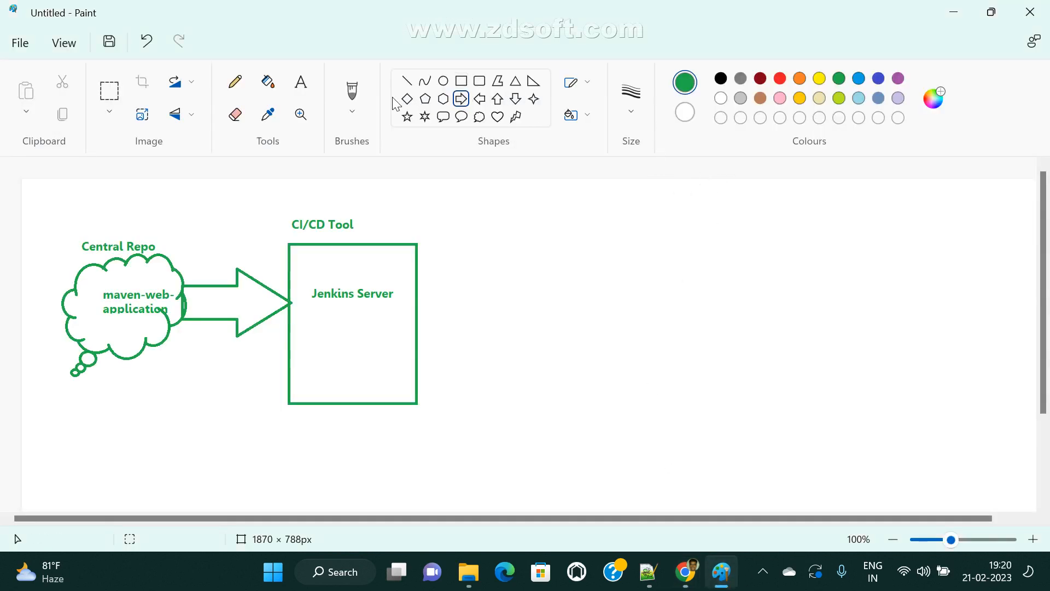
- Write 'Jenkins dashboard -> Manage Jenkins -> Manage PlugIns' in a text box below the diagram
{"action": "left_click", "coordinate": [301, 82]}
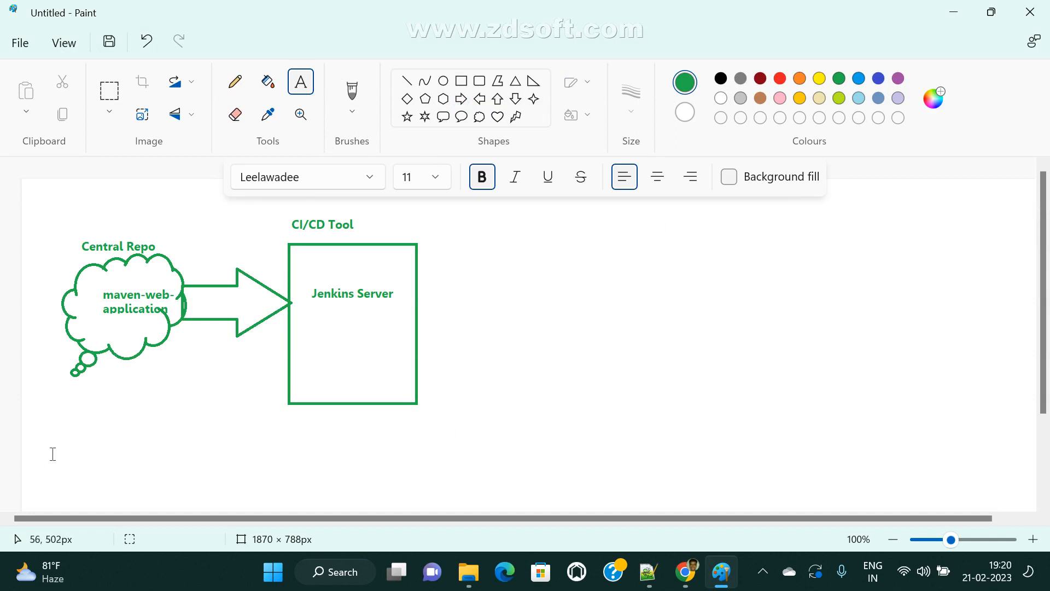
{"action": "left_click_drag", "start_coordinate": [55, 438], "coordinate": [435, 503]}
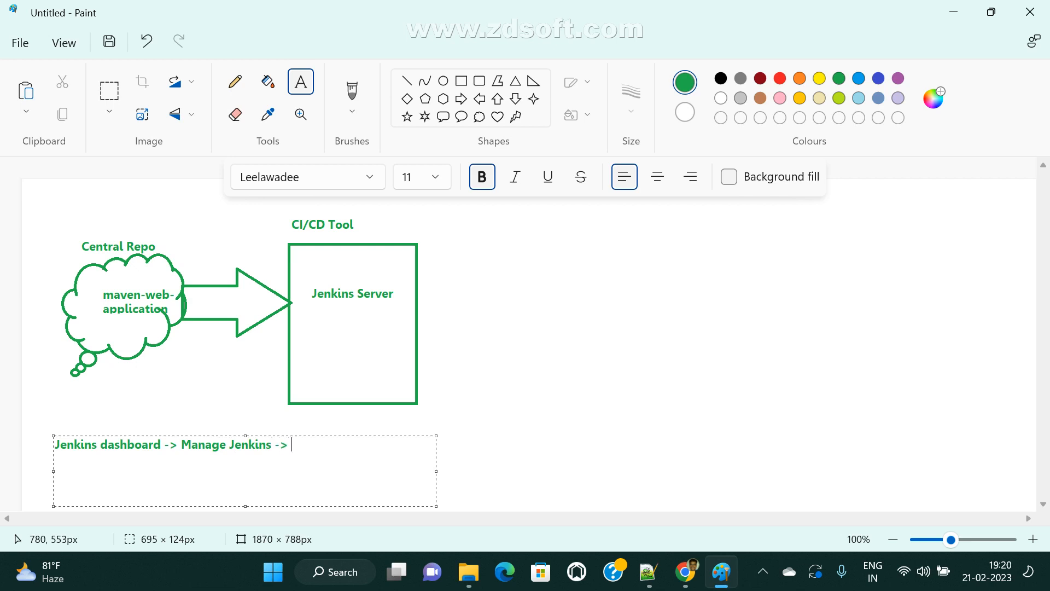
{"action": "left_click", "coordinate": [684, 571]}
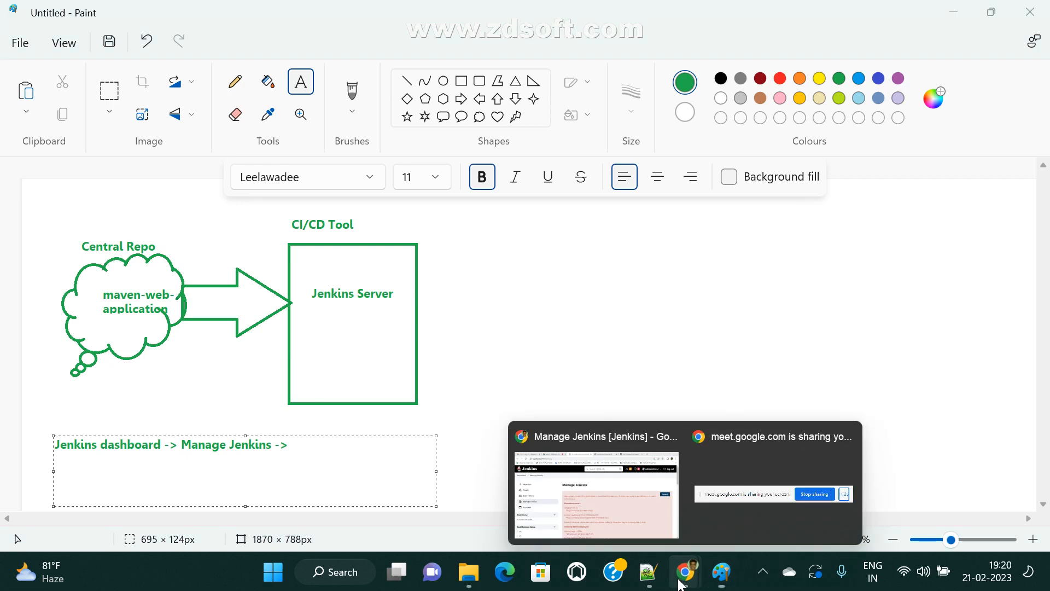
{"action": "left_click", "coordinate": [619, 522]}
{"action": "left_click", "coordinate": [110, 320]}
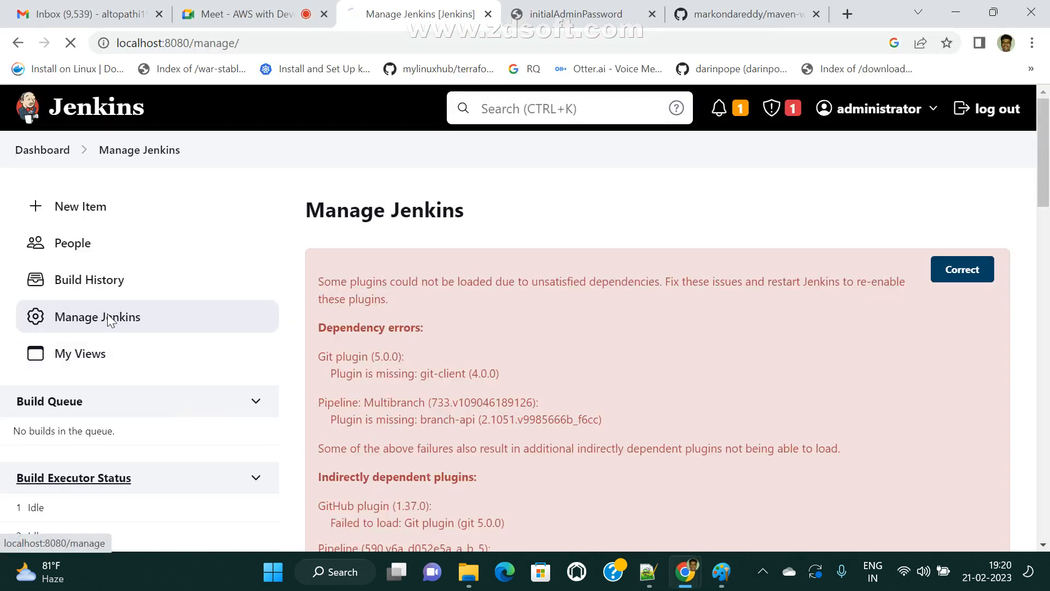
{"action": "scroll", "coordinate": [473, 343], "scroll_direction": "down", "scroll_amount": 5}
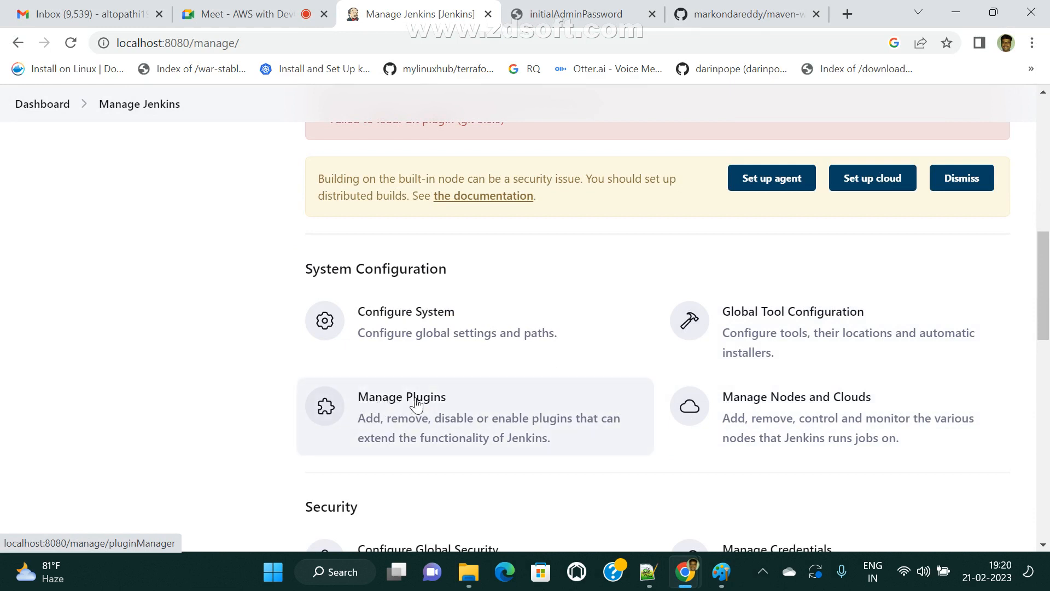
{"action": "left_click", "coordinate": [732, 579]}
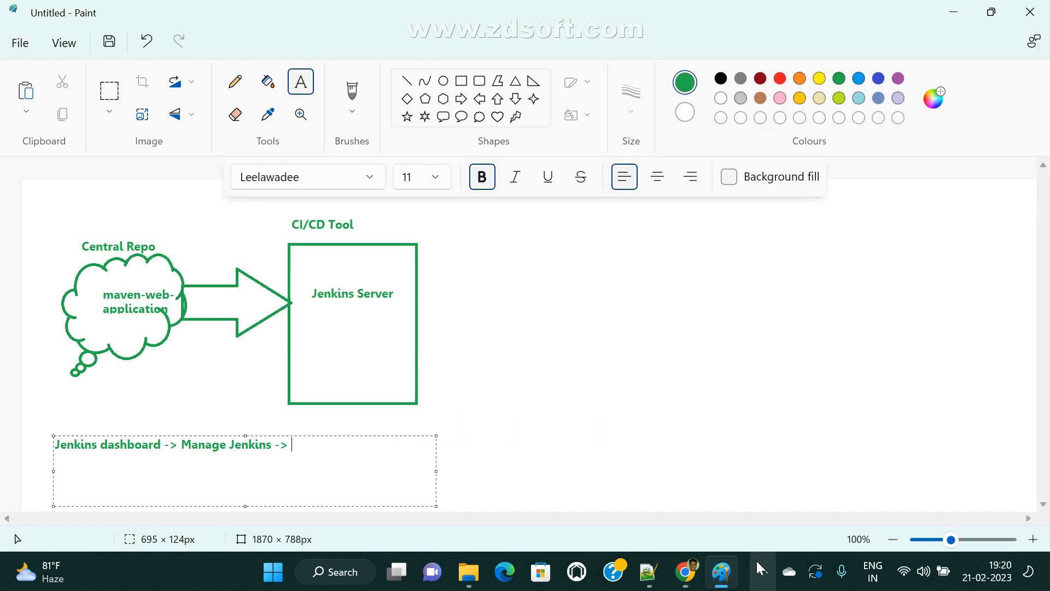
{"action": "type", "text": "Manage PlugIns"}
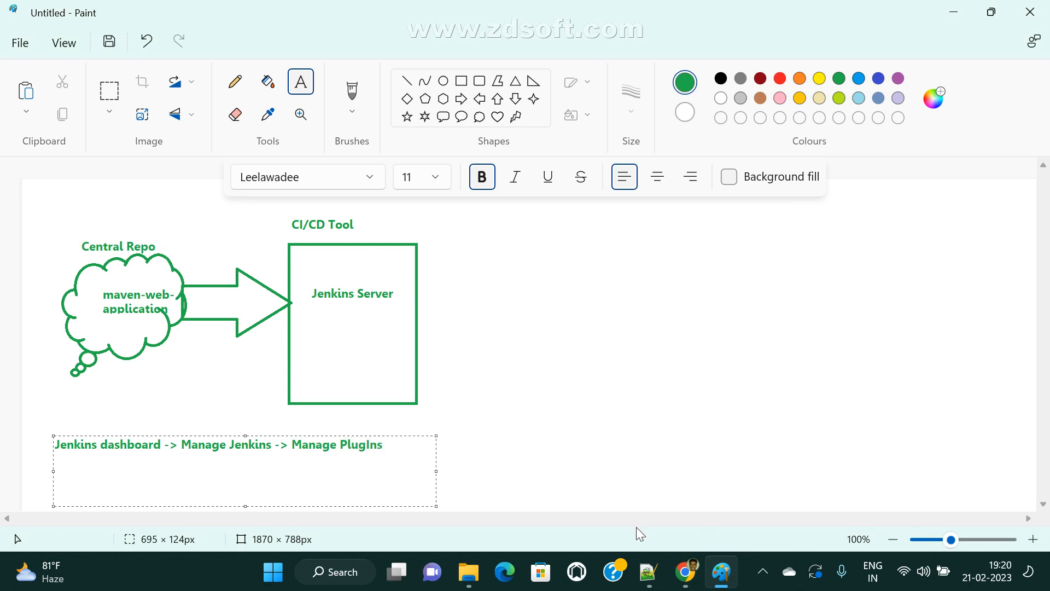
{"action": "key", "text": "Return"}
{"action": "left_click", "coordinate": [765, 499]}
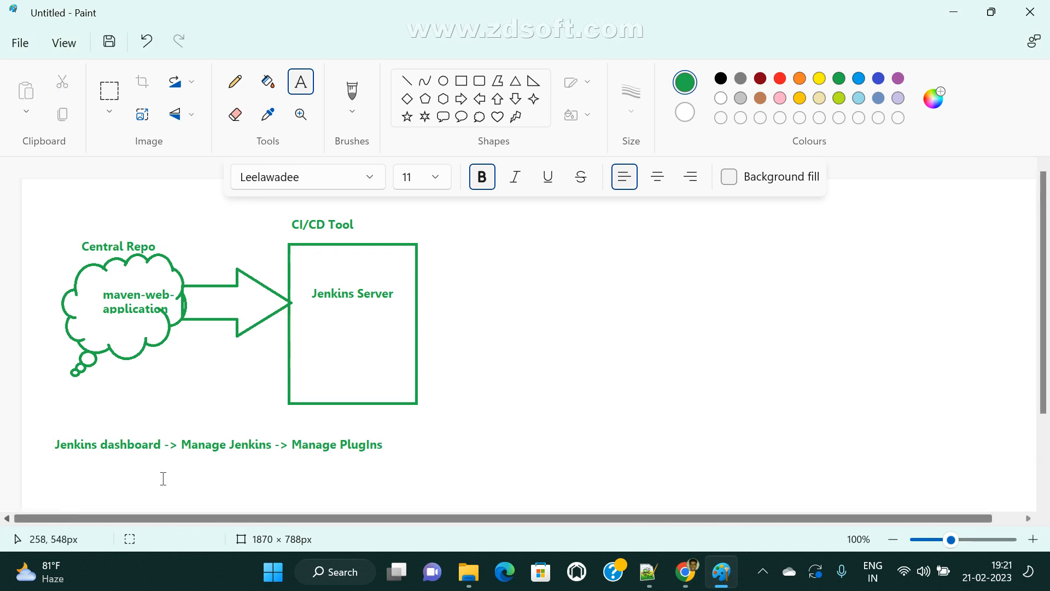
{"action": "left_click", "coordinate": [685, 571]}
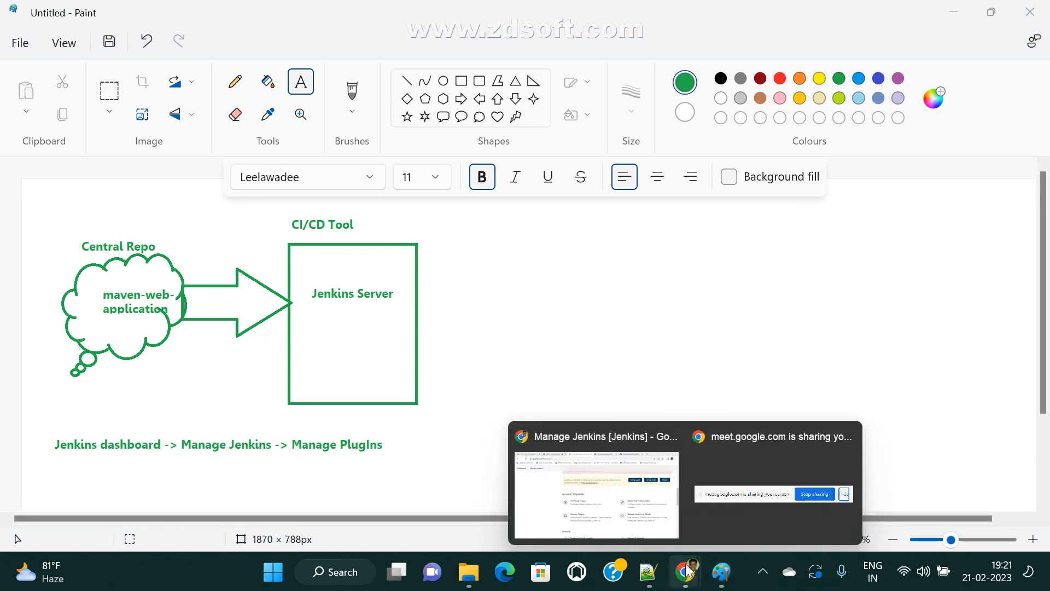
- Return to the Jenkins dashboard and reopen the Manage Jenkins page
{"action": "left_click", "coordinate": [578, 500]}
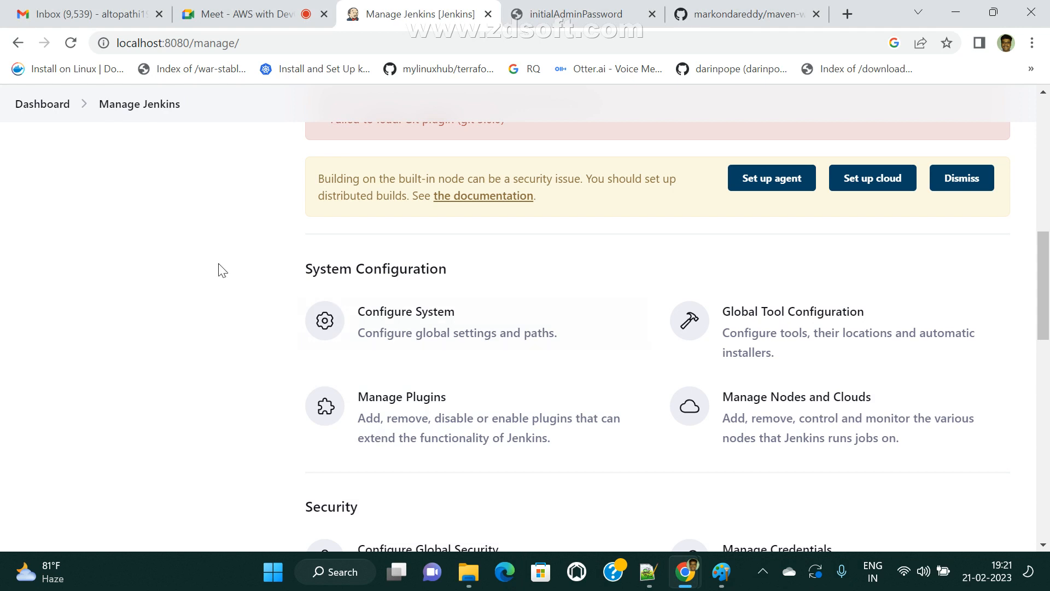
{"action": "left_click", "coordinate": [113, 106]}
{"action": "scroll", "coordinate": [419, 458], "scroll_direction": "down", "scroll_amount": 4}
{"action": "scroll", "coordinate": [520, 473], "scroll_direction": "down", "scroll_amount": 2}
{"action": "scroll", "coordinate": [506, 283], "scroll_direction": "up", "scroll_amount": 6}
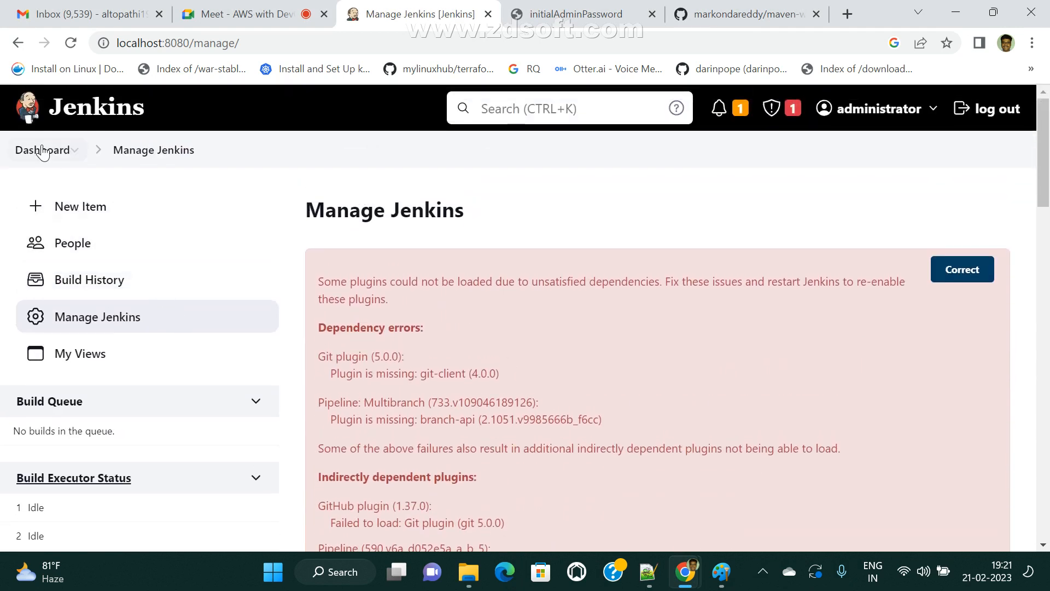
{"action": "left_click", "coordinate": [44, 151]}
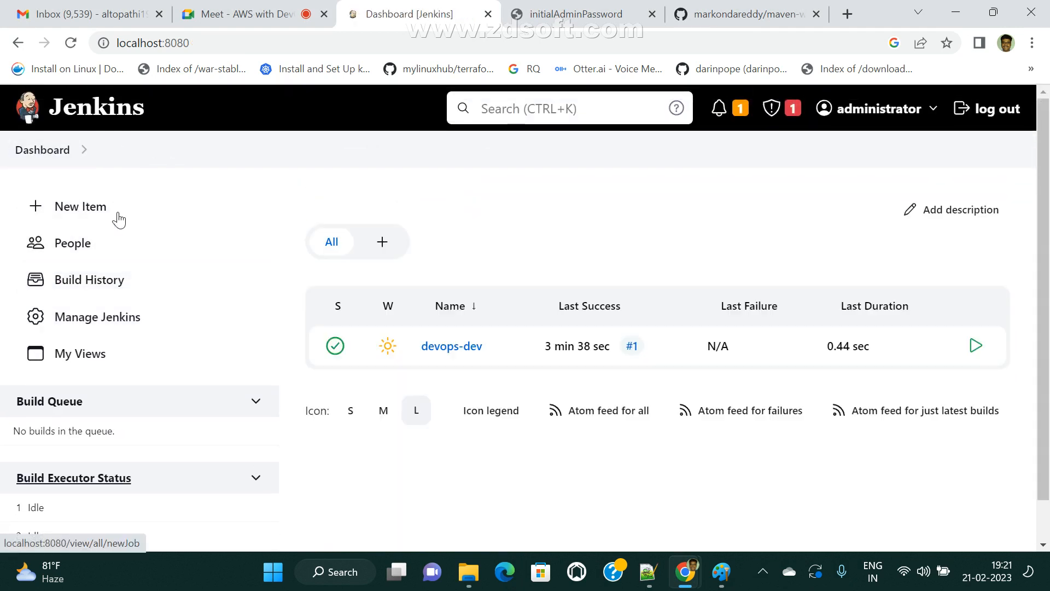
{"action": "left_click", "coordinate": [111, 323]}
{"action": "scroll", "coordinate": [663, 403], "scroll_direction": "down", "scroll_amount": 8}
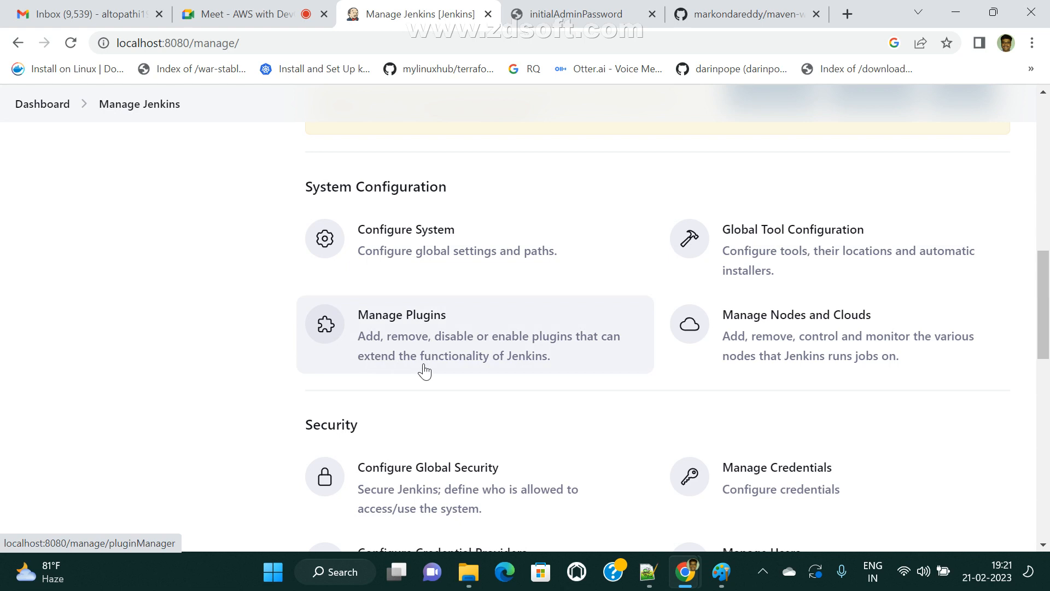
- Browse Plugin Manager's Available plugins list, past entries like Oracle Java SE Development Kit Installer and Subversion
{"action": "left_click", "coordinate": [442, 329]}
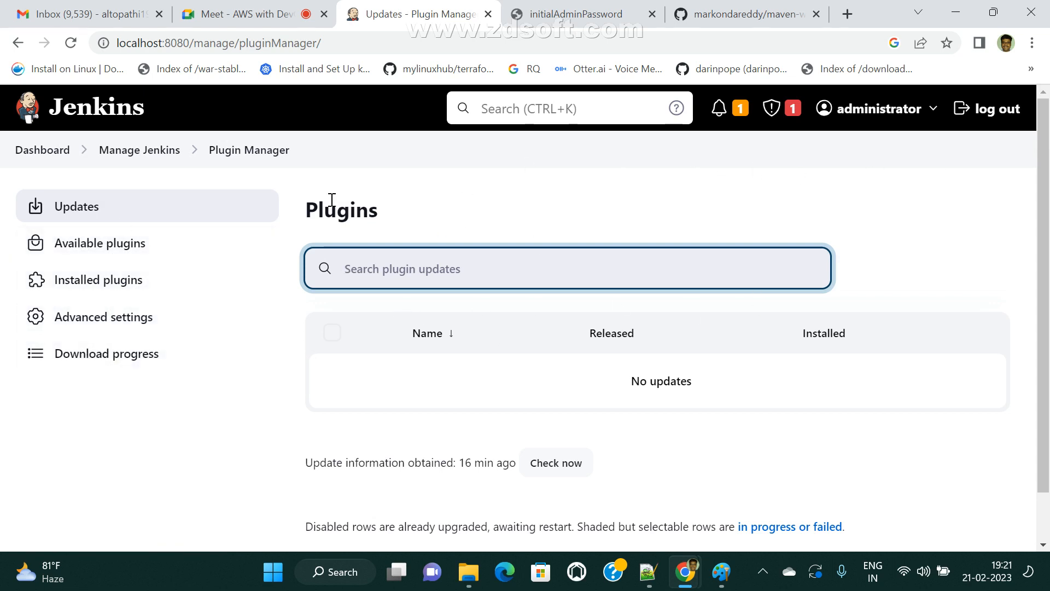
{"action": "left_click", "coordinate": [67, 252]}
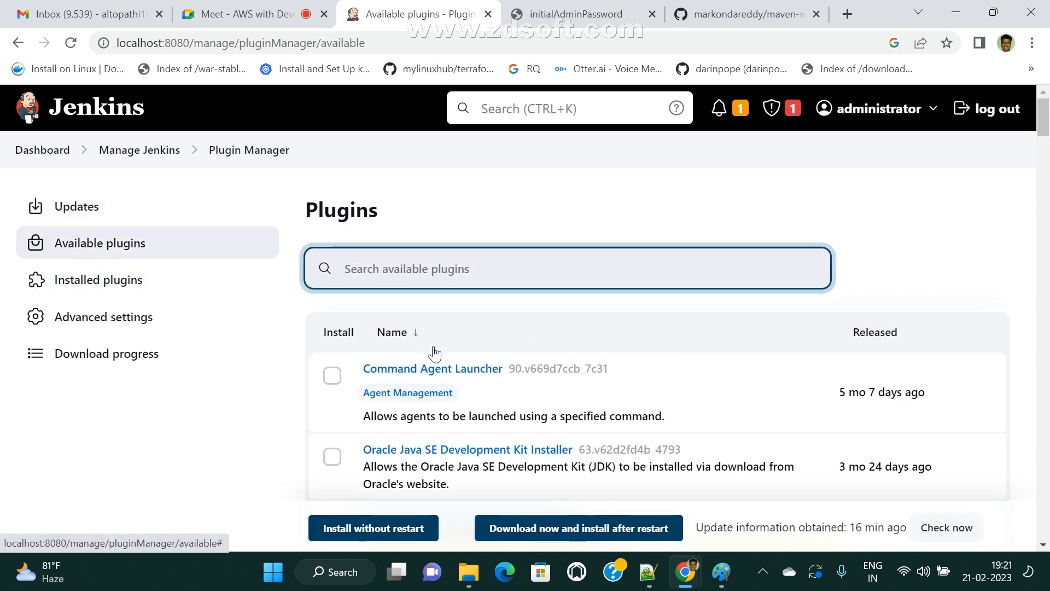
{"action": "scroll", "coordinate": [534, 392], "scroll_direction": "down", "scroll_amount": 10}
{"action": "scroll", "coordinate": [539, 401], "scroll_direction": "down", "scroll_amount": 20}
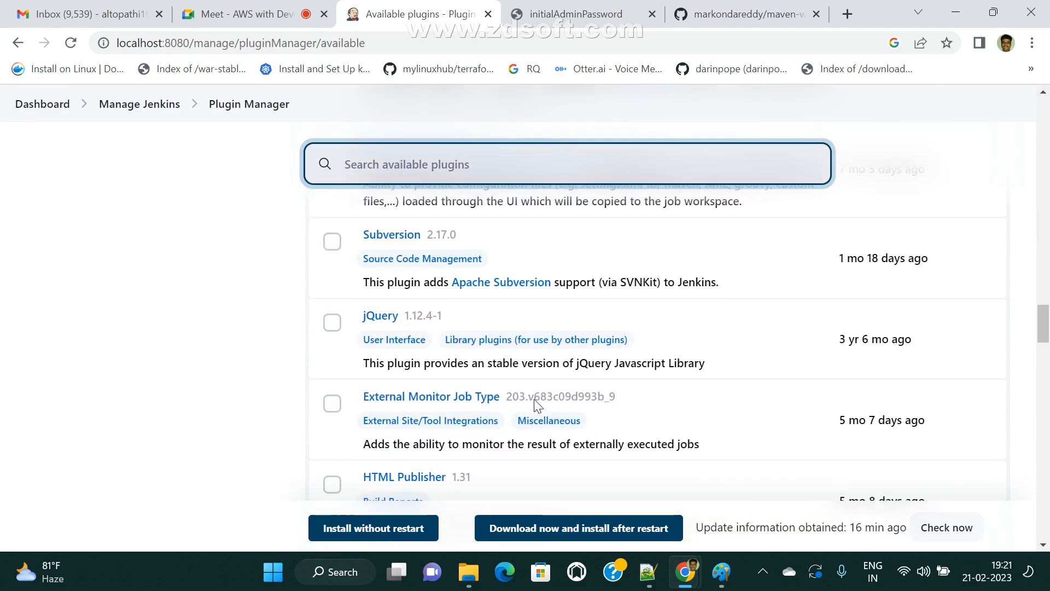
{"action": "scroll", "coordinate": [532, 421], "scroll_direction": "down", "scroll_amount": 2}
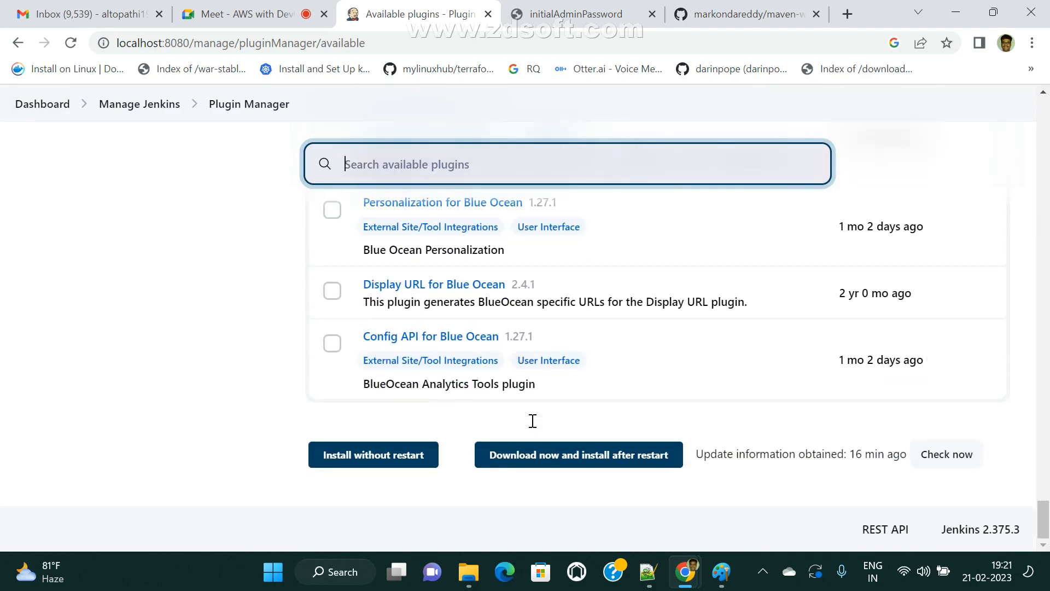
{"action": "scroll", "coordinate": [534, 427], "scroll_direction": "up", "scroll_amount": 20}
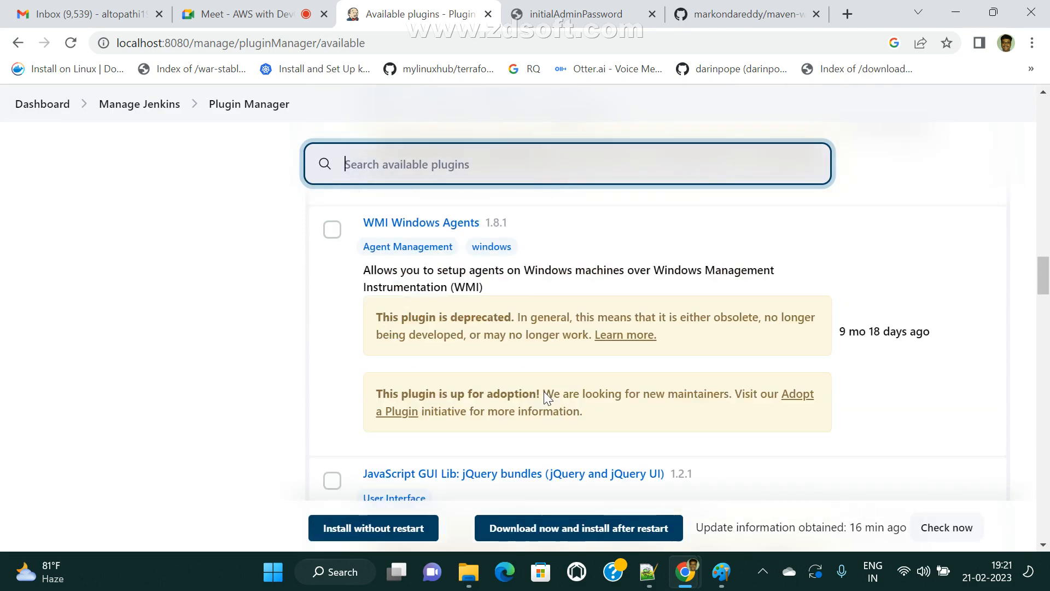
{"action": "scroll", "coordinate": [552, 375], "scroll_direction": "up", "scroll_amount": 10}
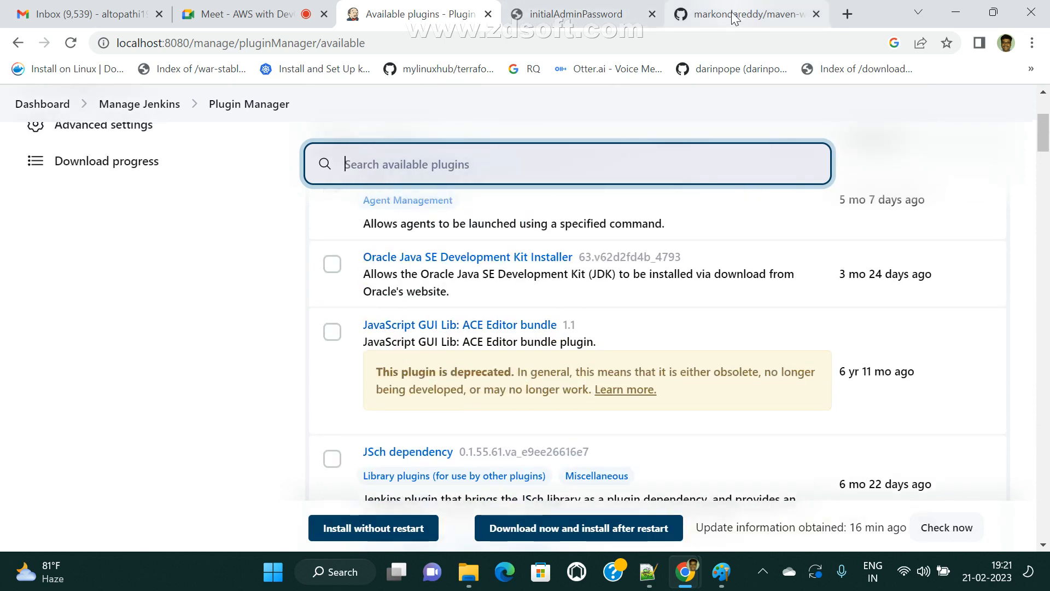
{"action": "left_click", "coordinate": [739, 13]}
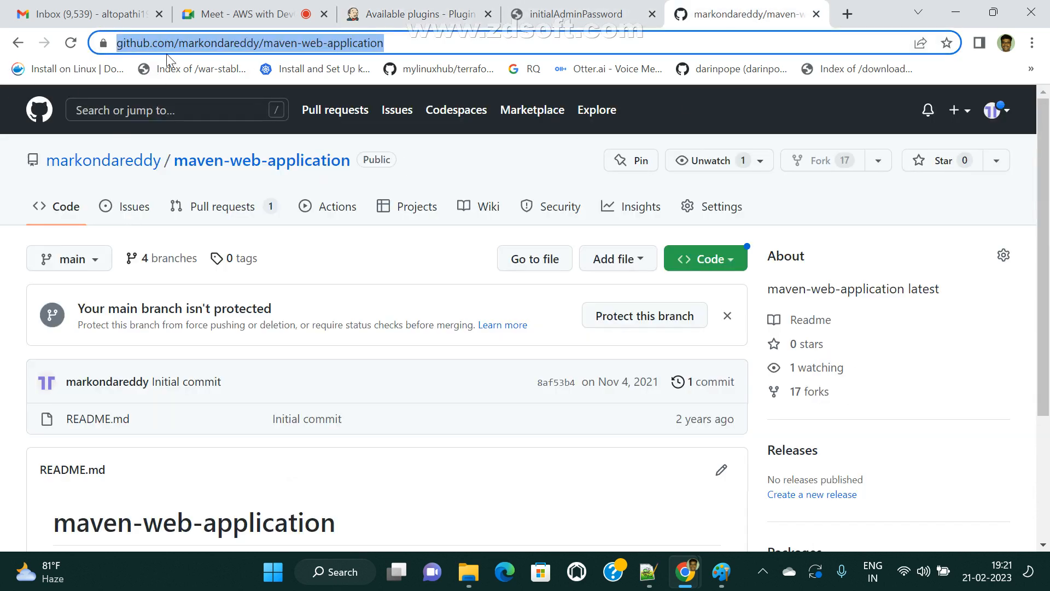
- List GitHub, BitBucket, TFS, SVN and CVS on separate lines at the diagram's right, then minimize Paint
{"action": "mouse_move", "coordinate": [130, 174]}
{"action": "left_click", "coordinate": [719, 580]}
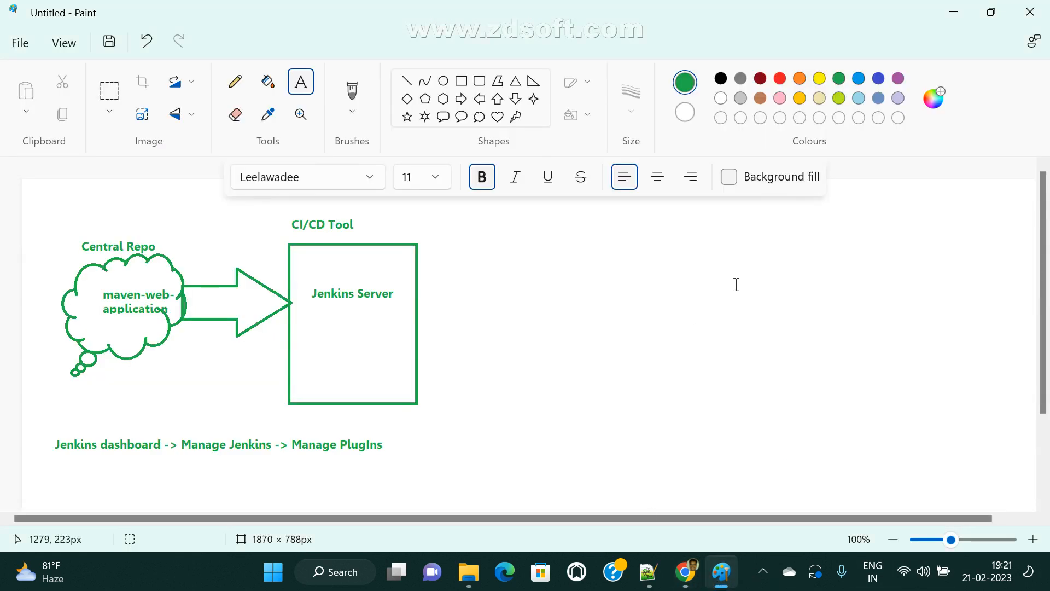
{"action": "left_click_drag", "start_coordinate": [772, 219], "coordinate": [957, 524]}
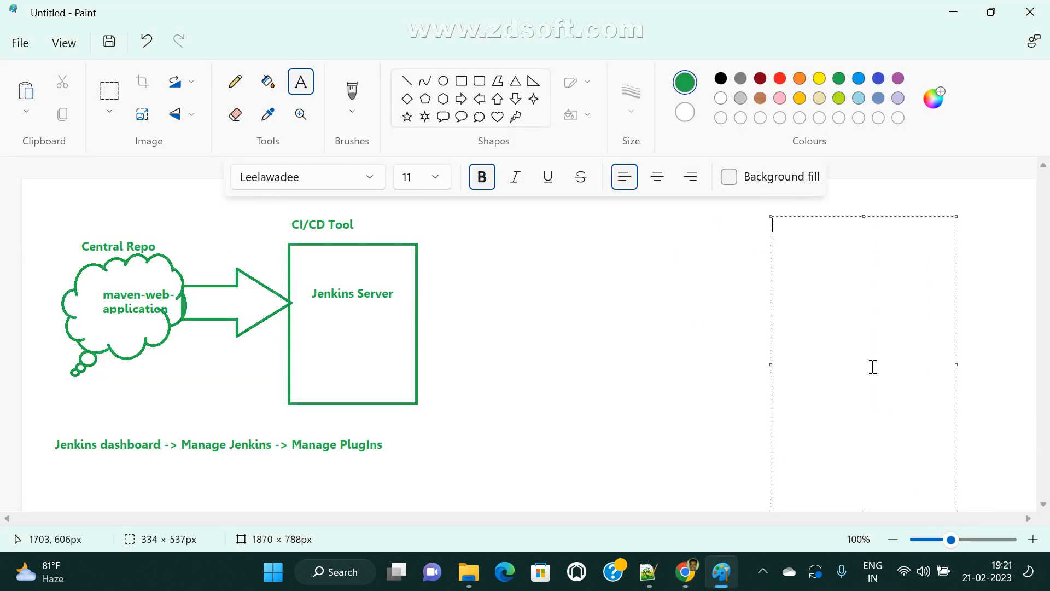
{"action": "type", "text": "GitHub"}
{"action": "key", "text": "Return"}
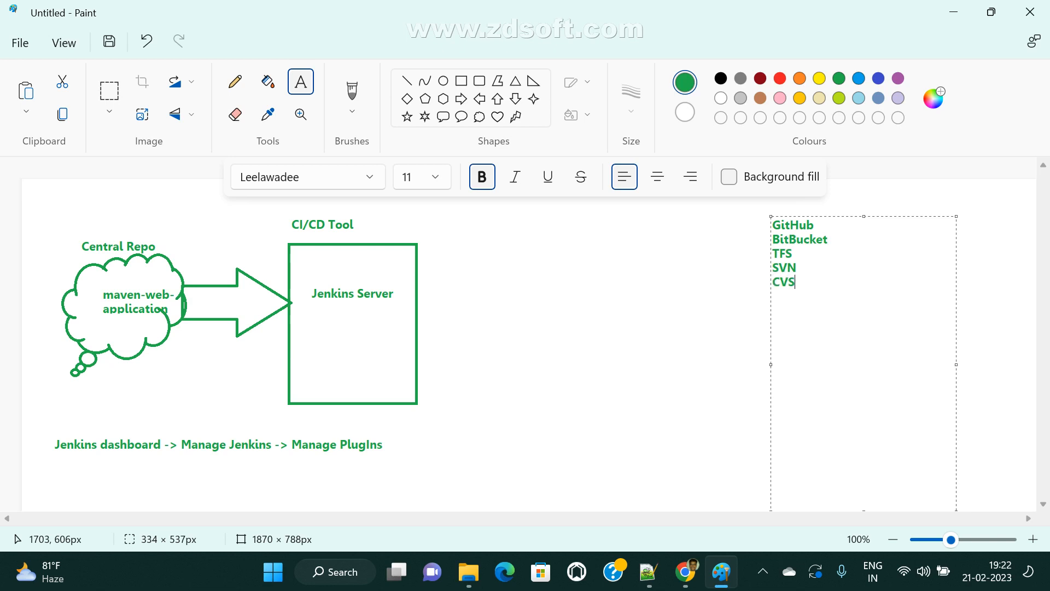
{"action": "left_click_drag", "start_coordinate": [827, 301], "coordinate": [737, 213]}
{"action": "left_click", "coordinate": [839, 289]}
{"action": "left_click_drag", "start_coordinate": [826, 286], "coordinate": [755, 206]}
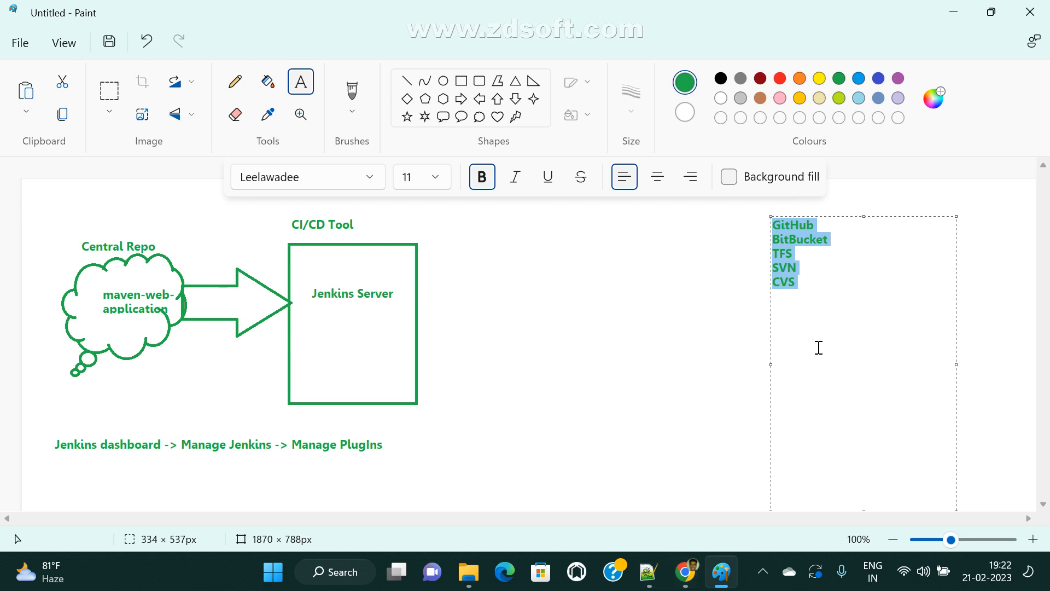
{"action": "left_click", "coordinate": [724, 307]}
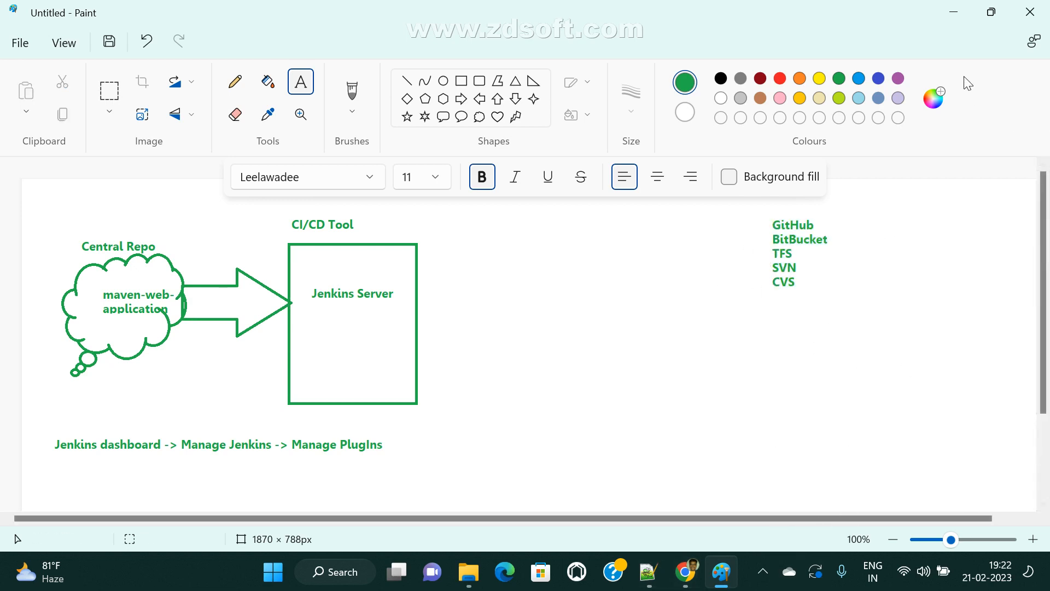
{"action": "left_click", "coordinate": [961, 11]}
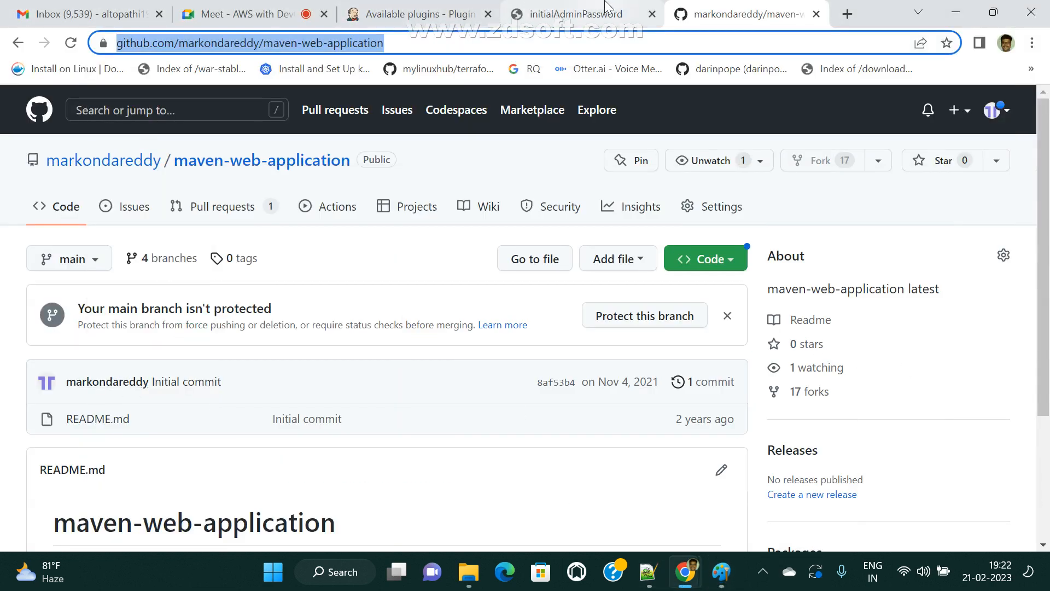
- Go from the Jenkins dashboard through Manage Jenkins to the Available plugins page
{"action": "left_click", "coordinate": [438, 12]}
{"action": "left_click", "coordinate": [535, 10]}
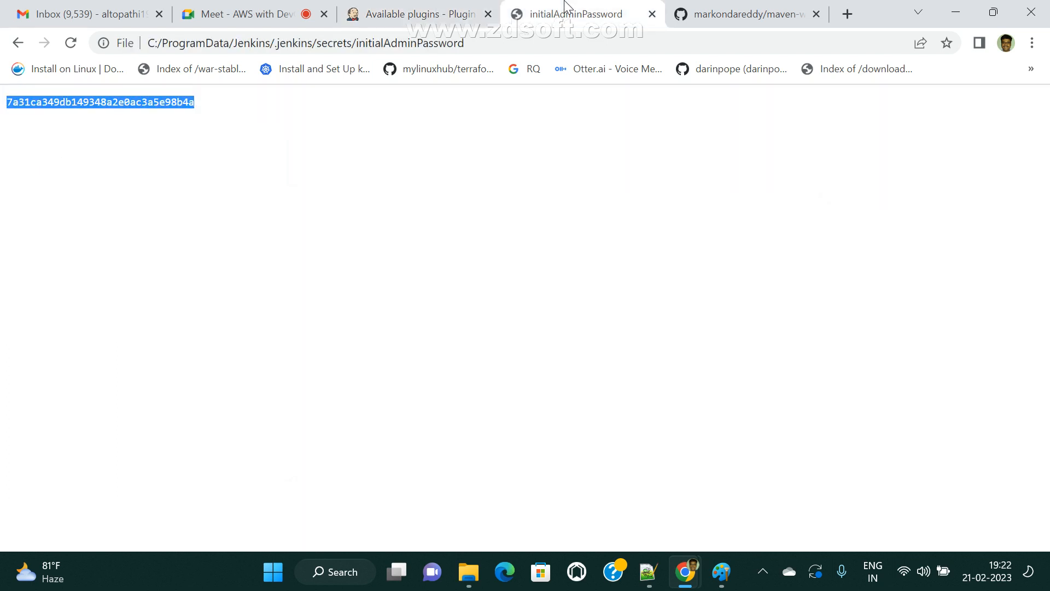
{"action": "left_click", "coordinate": [732, 7]}
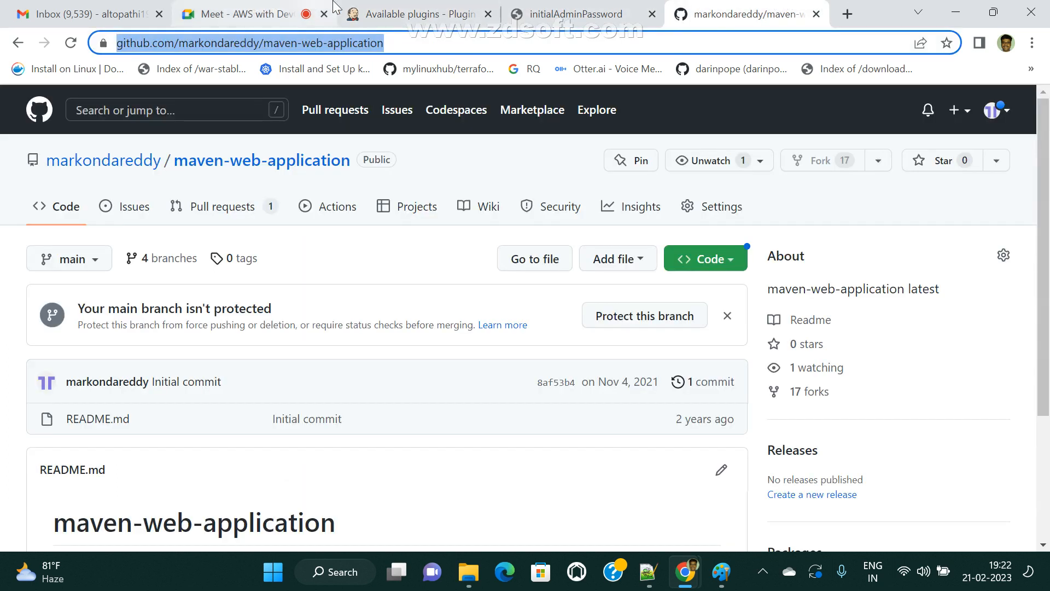
{"action": "left_click", "coordinate": [433, 7]}
{"action": "scroll", "coordinate": [165, 307], "scroll_direction": "up", "scroll_amount": 3}
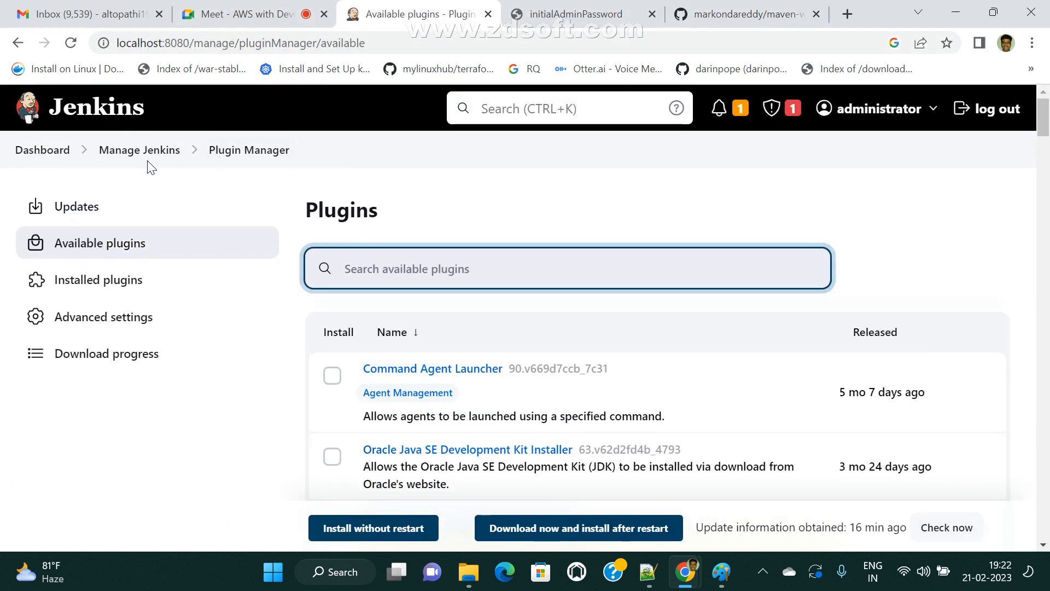
{"action": "left_click", "coordinate": [41, 151]}
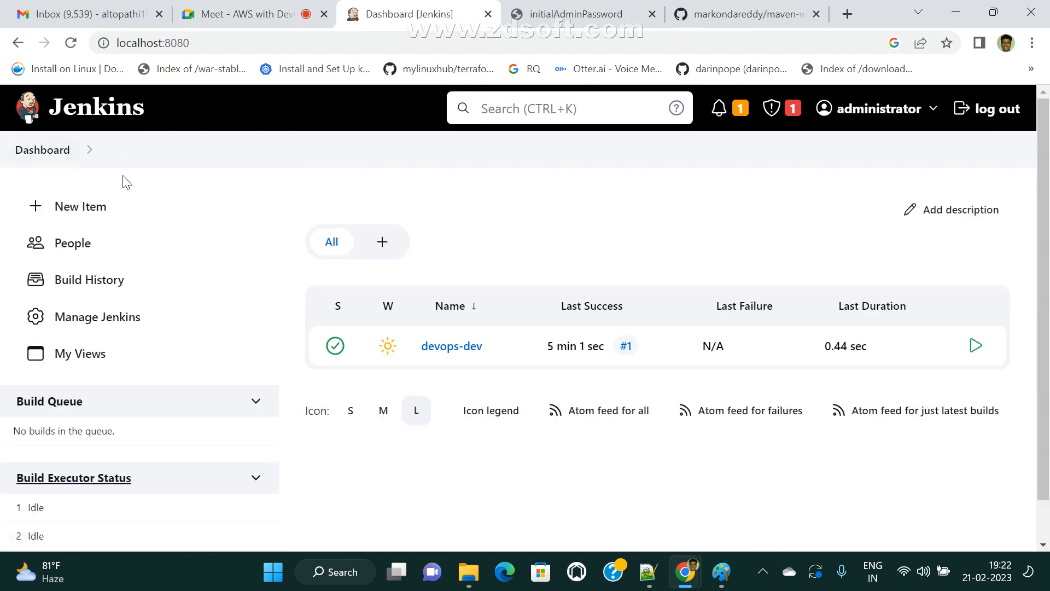
{"action": "left_click", "coordinate": [97, 318]}
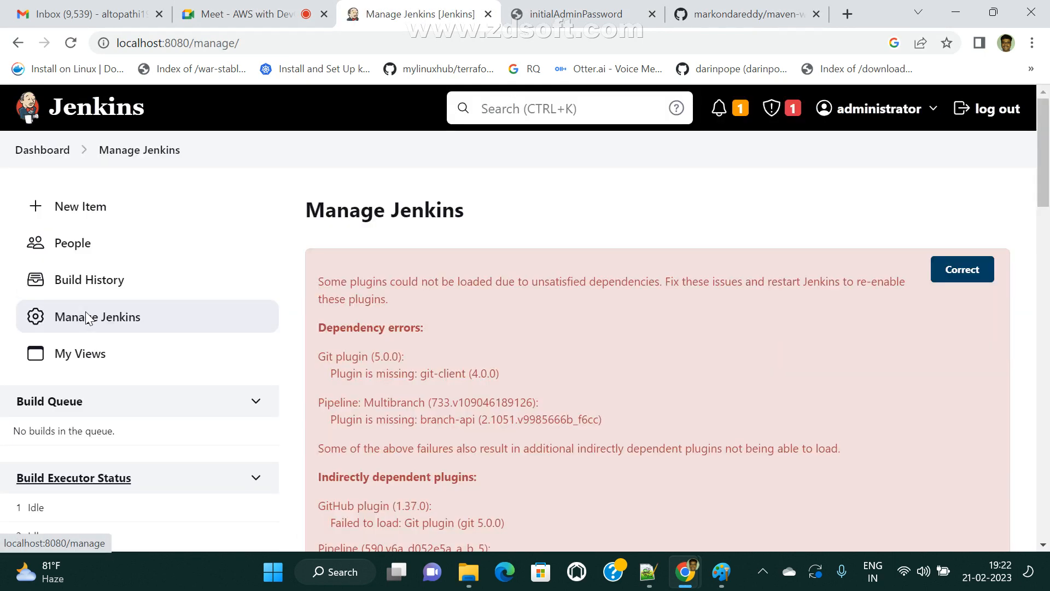
{"action": "scroll", "coordinate": [495, 339], "scroll_direction": "down", "scroll_amount": 10}
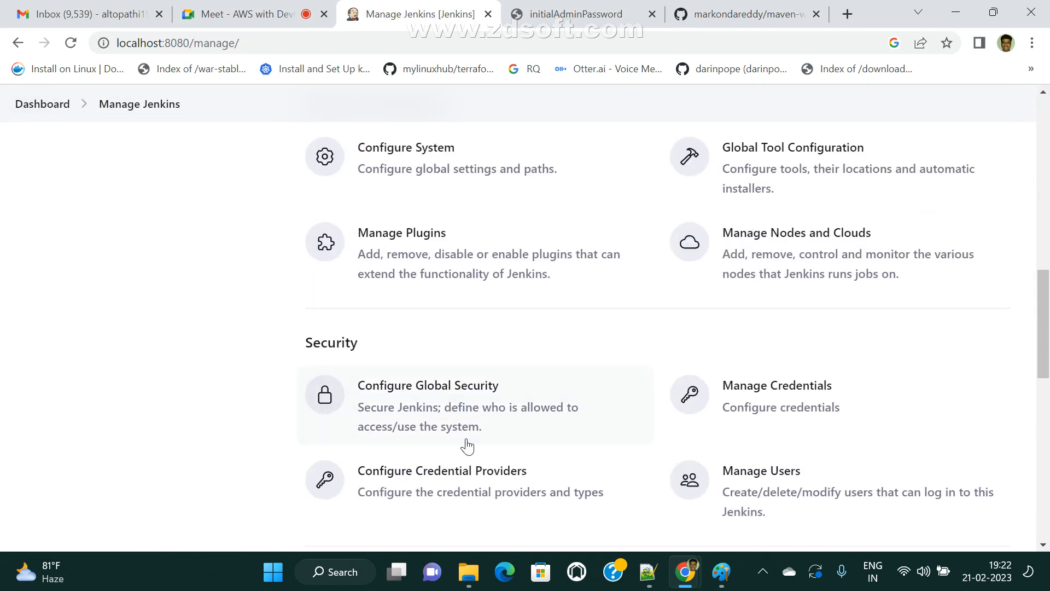
{"action": "left_click", "coordinate": [403, 237]}
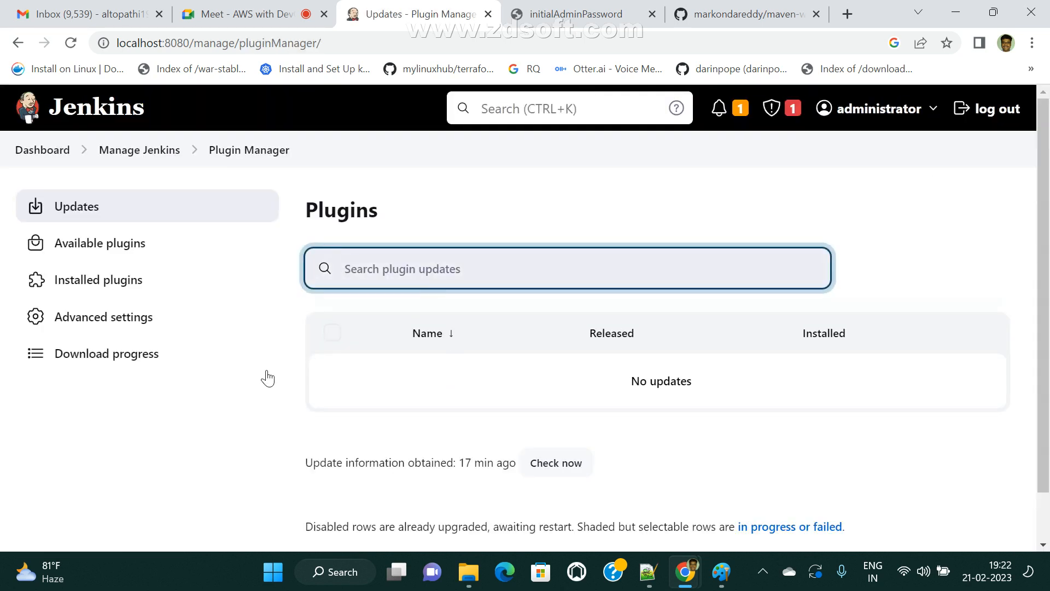
{"action": "left_click", "coordinate": [95, 243]}
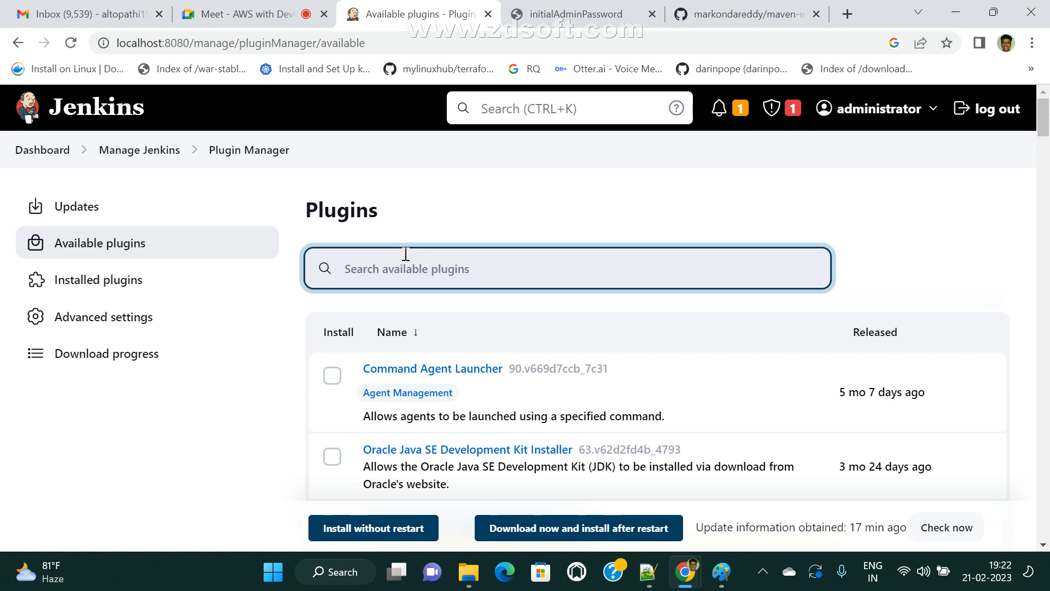
- Search available plugins for 'Git' and browse the results, starting with Git server
{"action": "type", "text": "Git"}
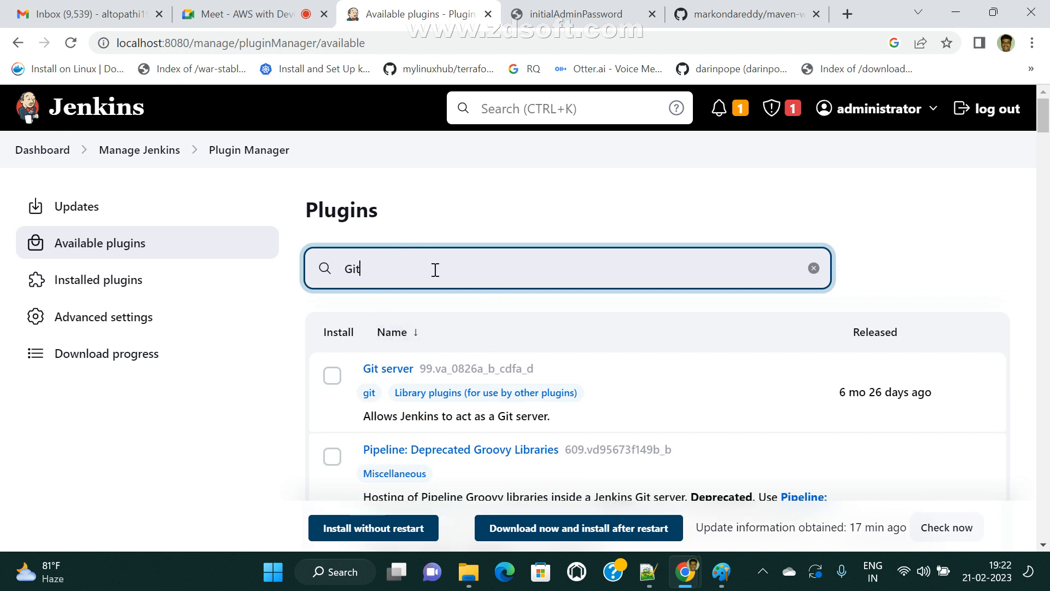
{"action": "scroll", "coordinate": [353, 293], "scroll_direction": "down", "scroll_amount": 3}
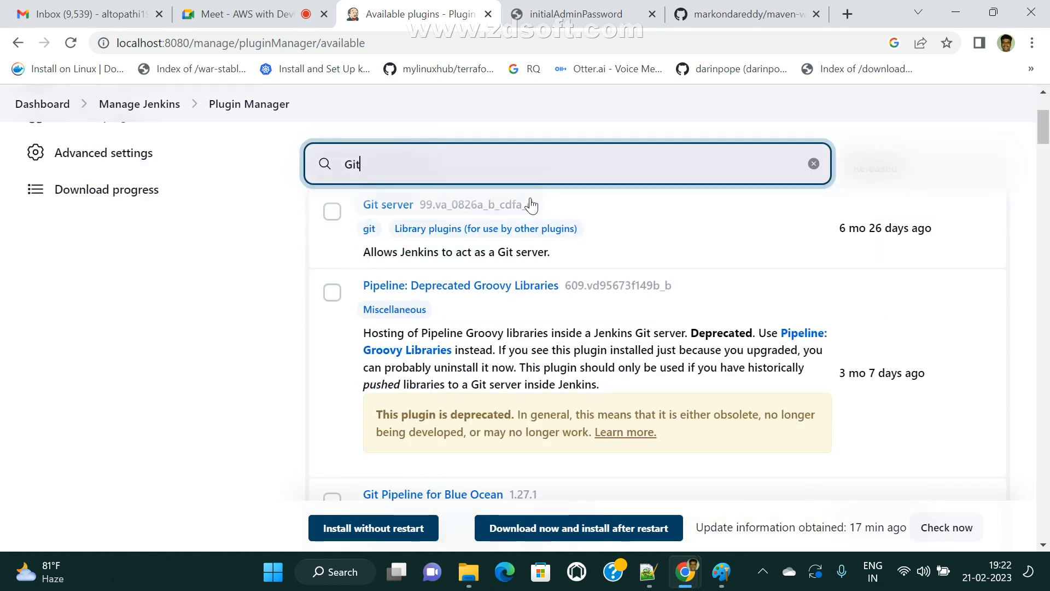
{"action": "scroll", "coordinate": [591, 302], "scroll_direction": "down", "scroll_amount": 2}
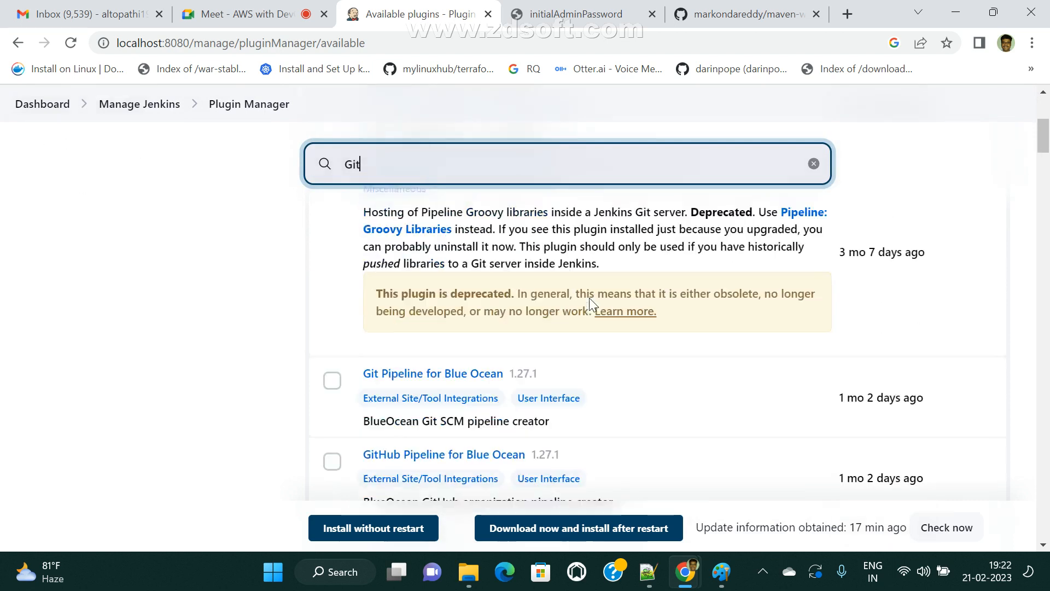
{"action": "scroll", "coordinate": [590, 298], "scroll_direction": "down", "scroll_amount": 2}
{"action": "scroll", "coordinate": [430, 303], "scroll_direction": "down", "scroll_amount": 3}
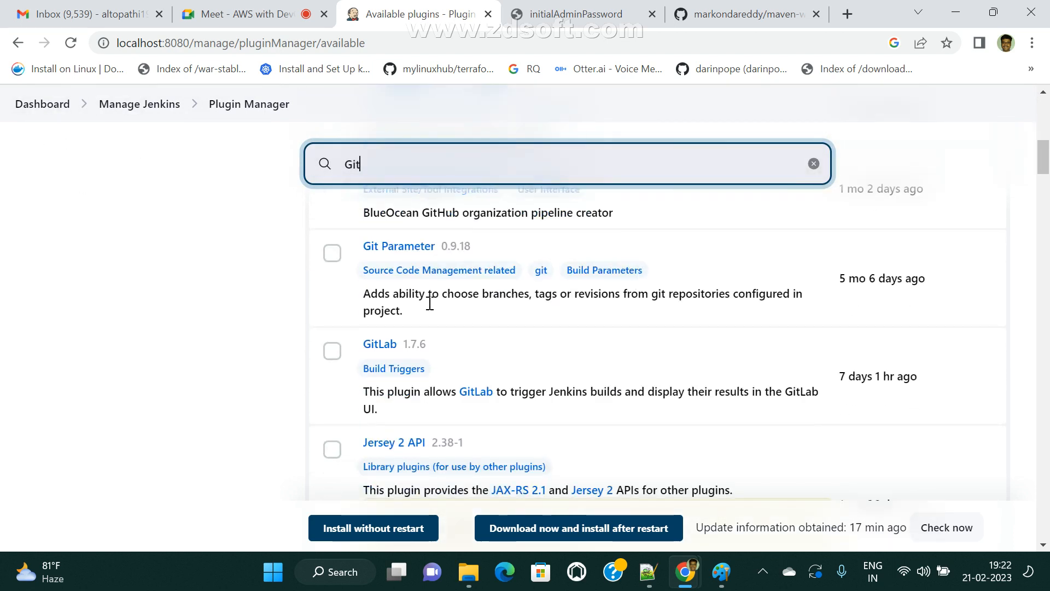
{"action": "scroll", "coordinate": [284, 381], "scroll_direction": "down", "scroll_amount": 4}
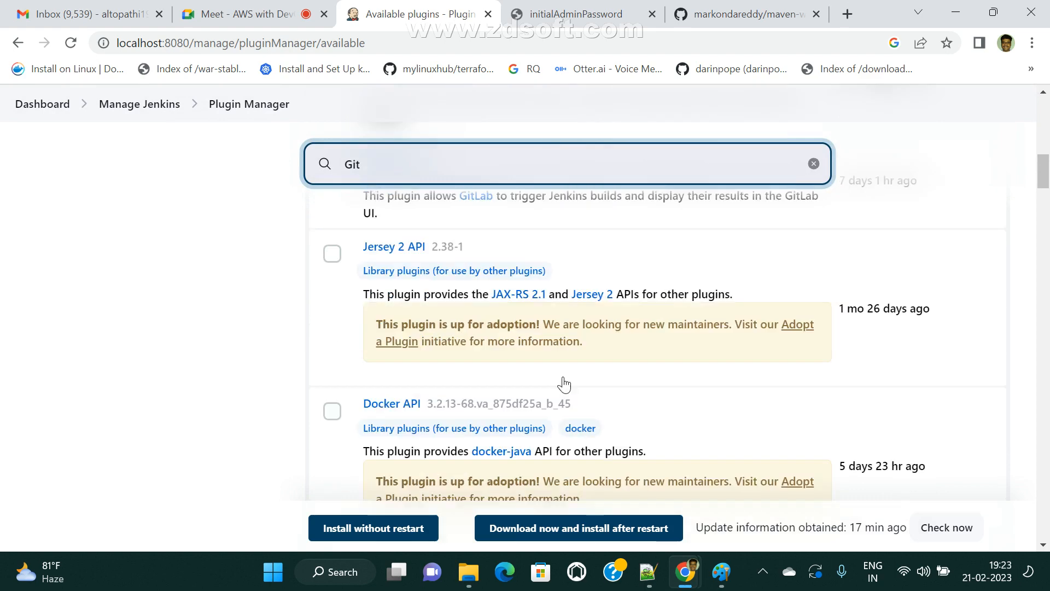
{"action": "scroll", "coordinate": [514, 438], "scroll_direction": "up", "scroll_amount": 10}
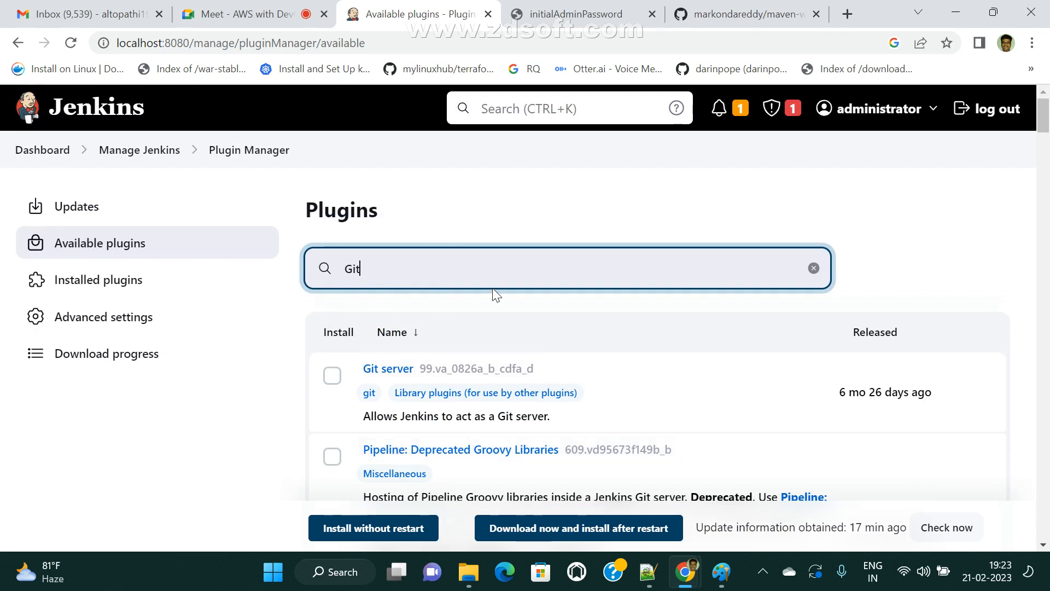
{"action": "left_click_drag", "start_coordinate": [392, 279], "coordinate": [330, 269]}
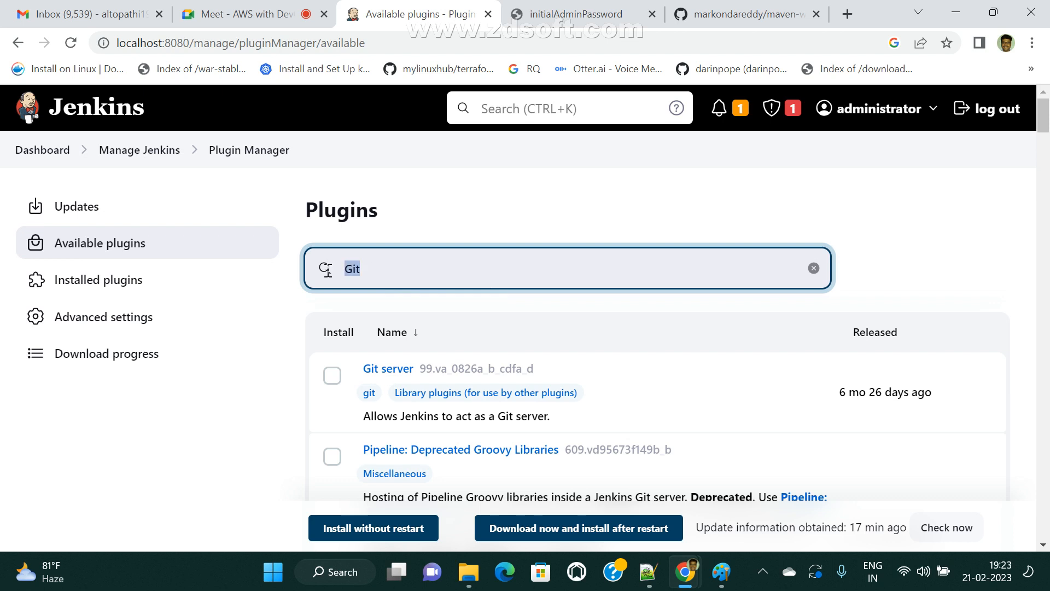
{"action": "left_click", "coordinate": [376, 273]}
{"action": "double_click", "coordinate": [385, 270]}
{"action": "left_click_drag", "start_coordinate": [405, 276], "coordinate": [317, 273]}
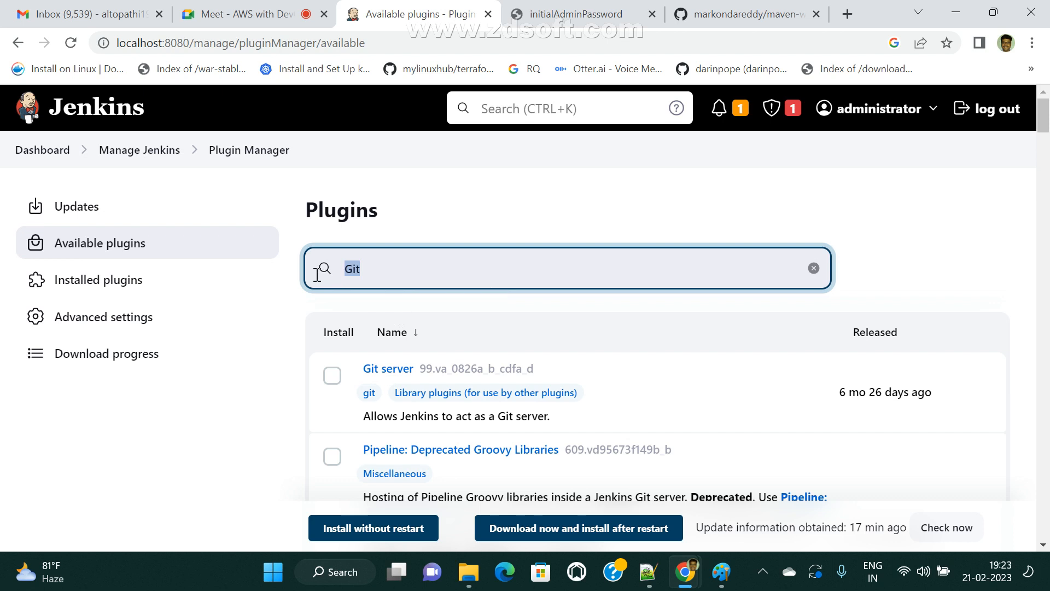
{"action": "left_click", "coordinate": [394, 272]}
- Filter installed plugins by 'git' to review Git plugin 5.0.0 and its git-client 4.0.0 load failures
{"action": "left_click", "coordinate": [121, 284]}
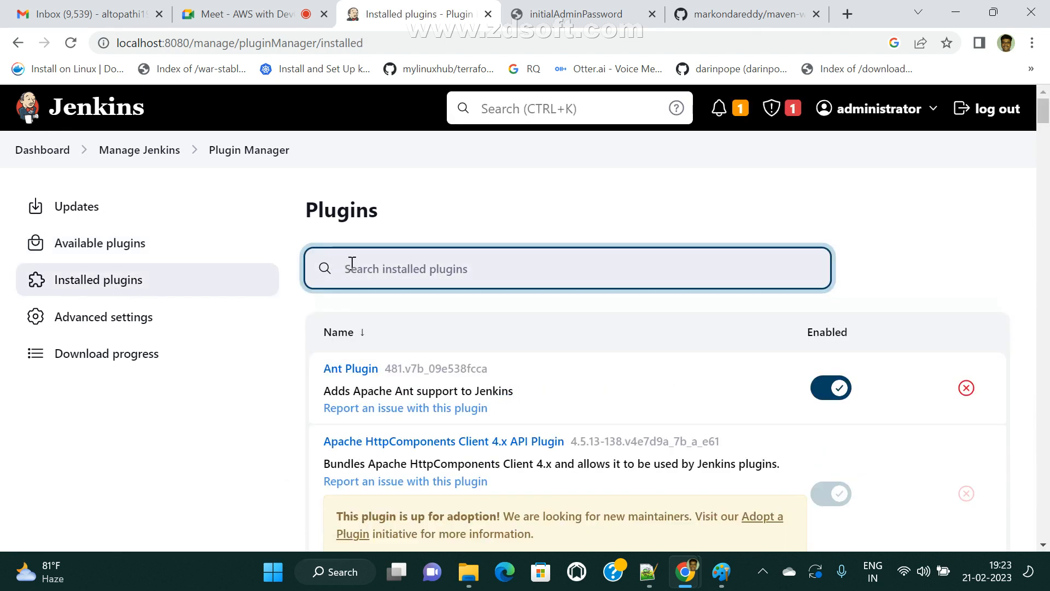
{"action": "type", "text": "git"}
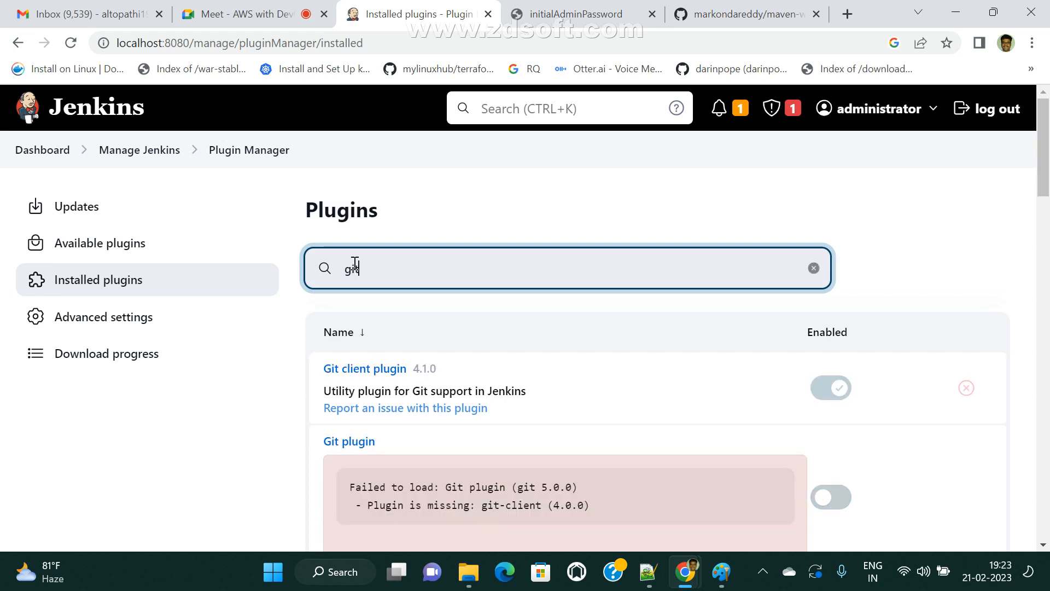
{"action": "scroll", "coordinate": [569, 445], "scroll_direction": "down", "scroll_amount": 2}
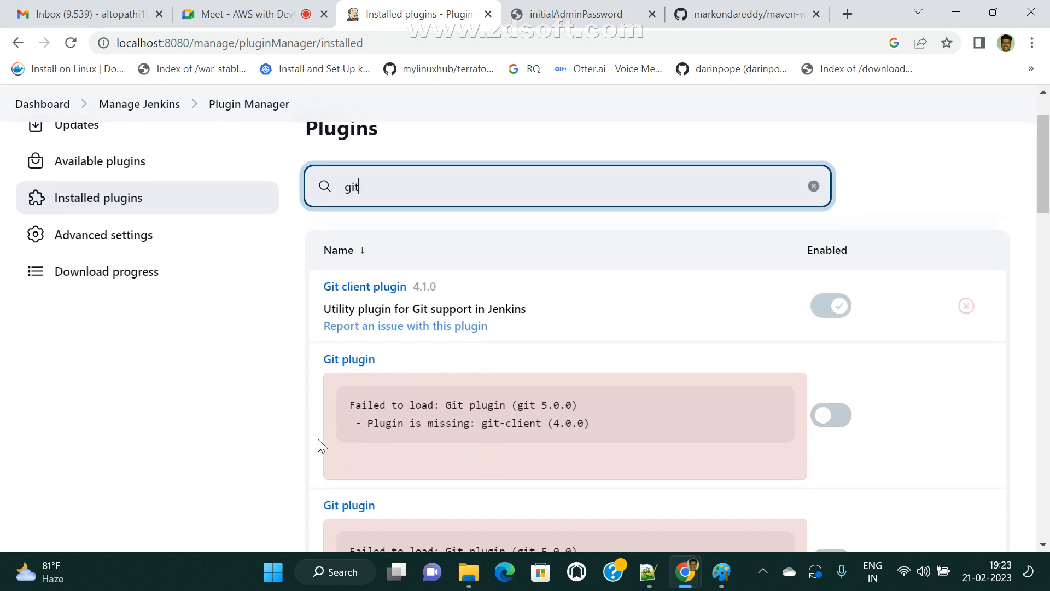
{"action": "scroll", "coordinate": [394, 425], "scroll_direction": "down", "scroll_amount": 3}
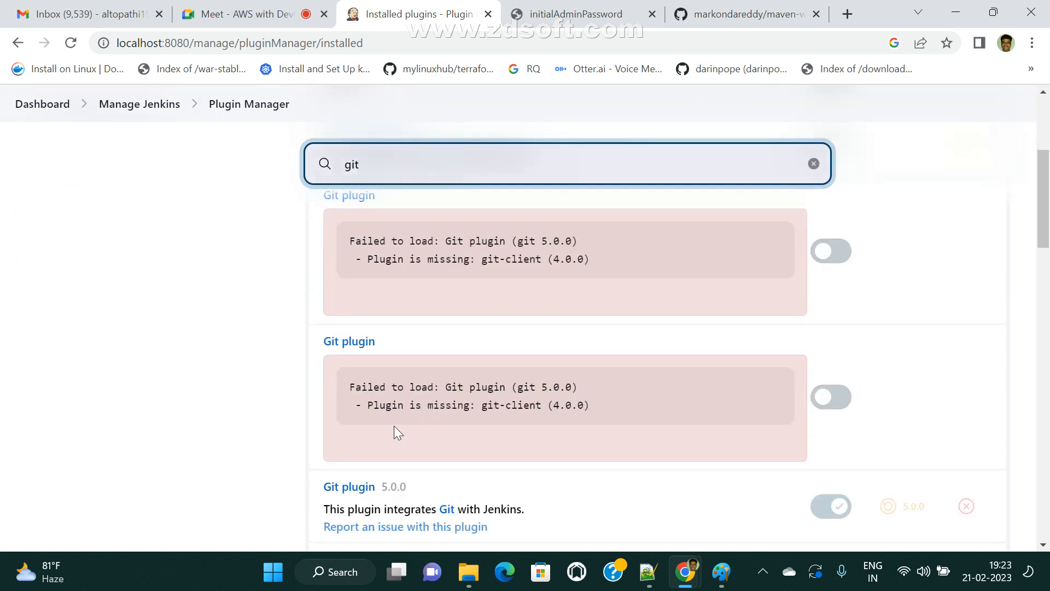
{"action": "scroll", "coordinate": [405, 344], "scroll_direction": "down", "scroll_amount": 3}
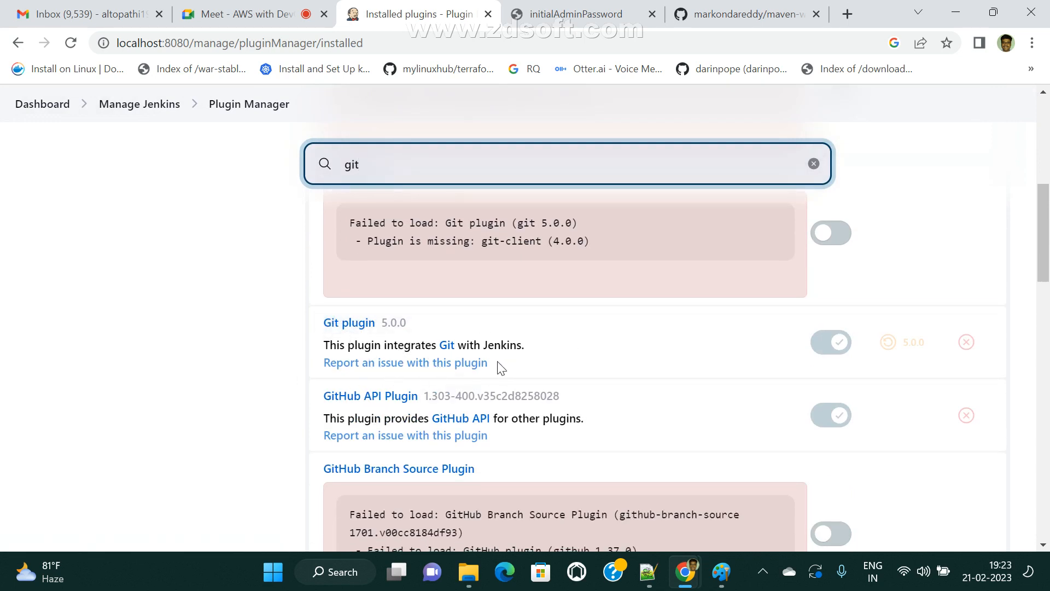
{"action": "scroll", "coordinate": [499, 366], "scroll_direction": "up", "scroll_amount": 5}
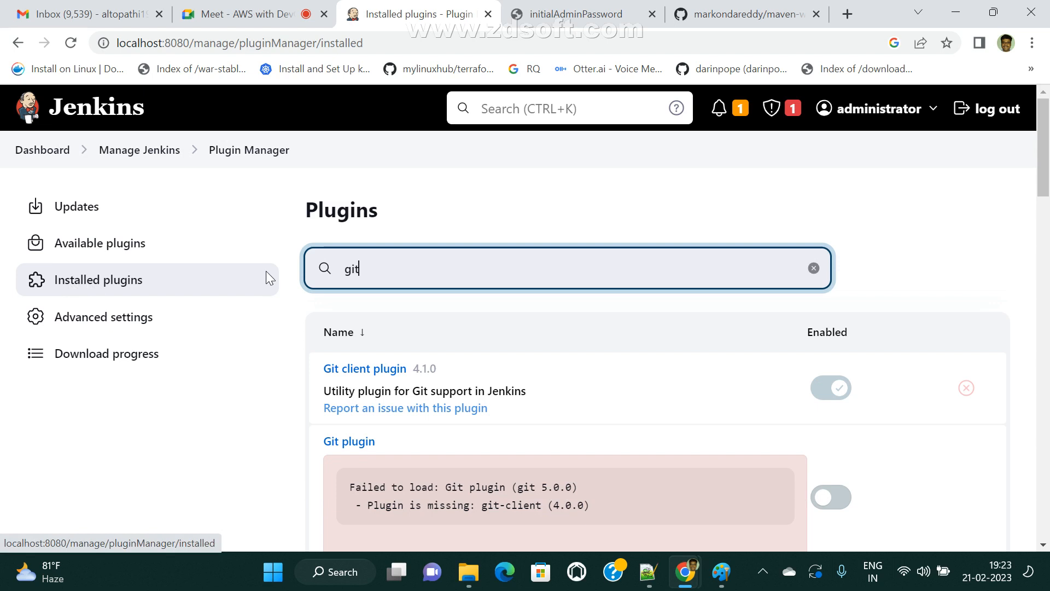
- Open devops-dev's configuration and browse each section from Source Code Management to Post-build Actions
{"action": "left_click", "coordinate": [37, 158]}
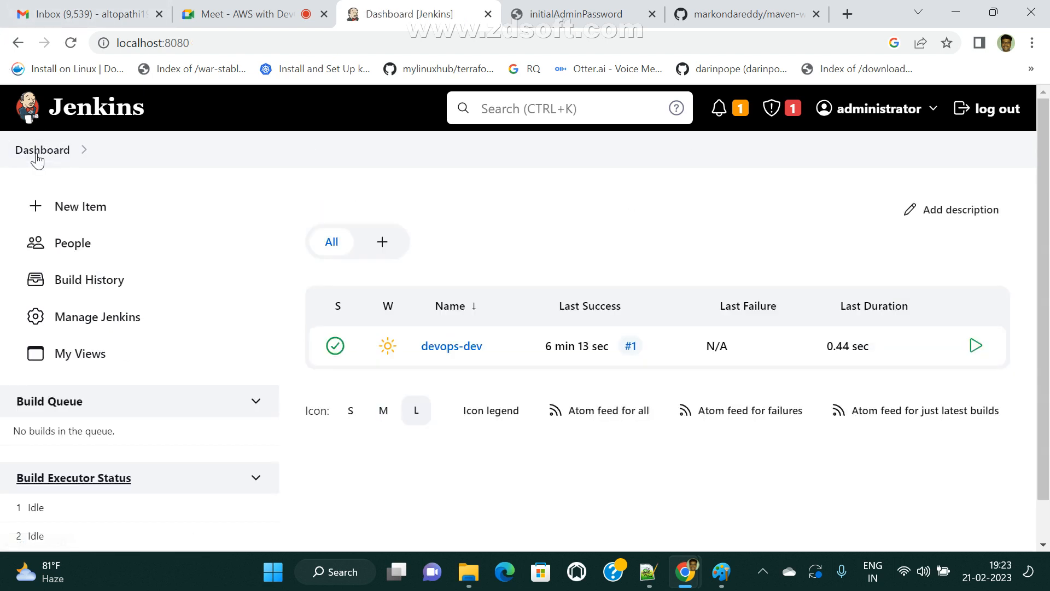
{"action": "left_click", "coordinate": [443, 355]}
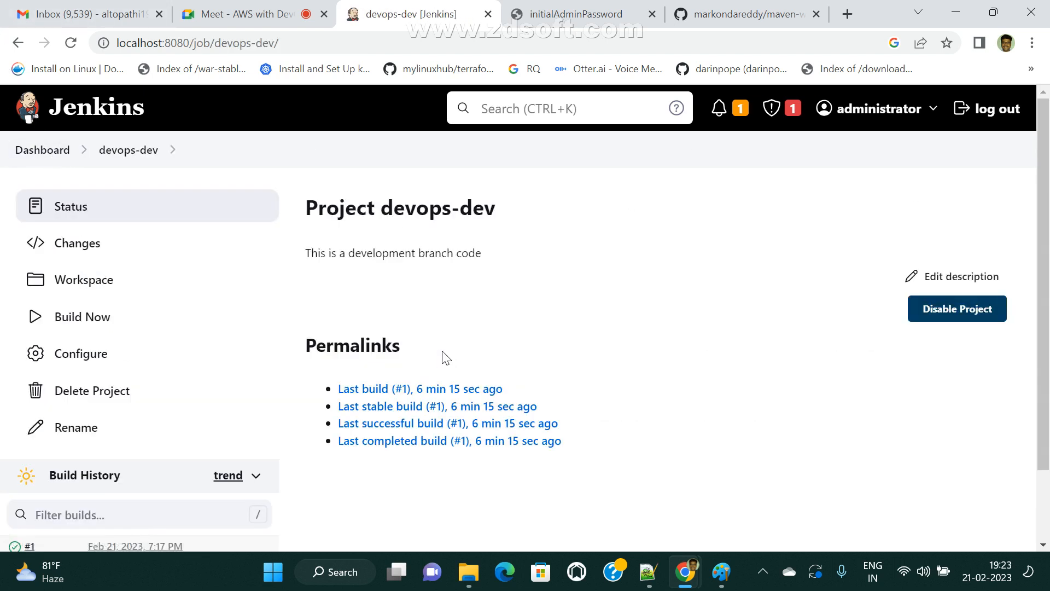
{"action": "left_click", "coordinate": [82, 360]}
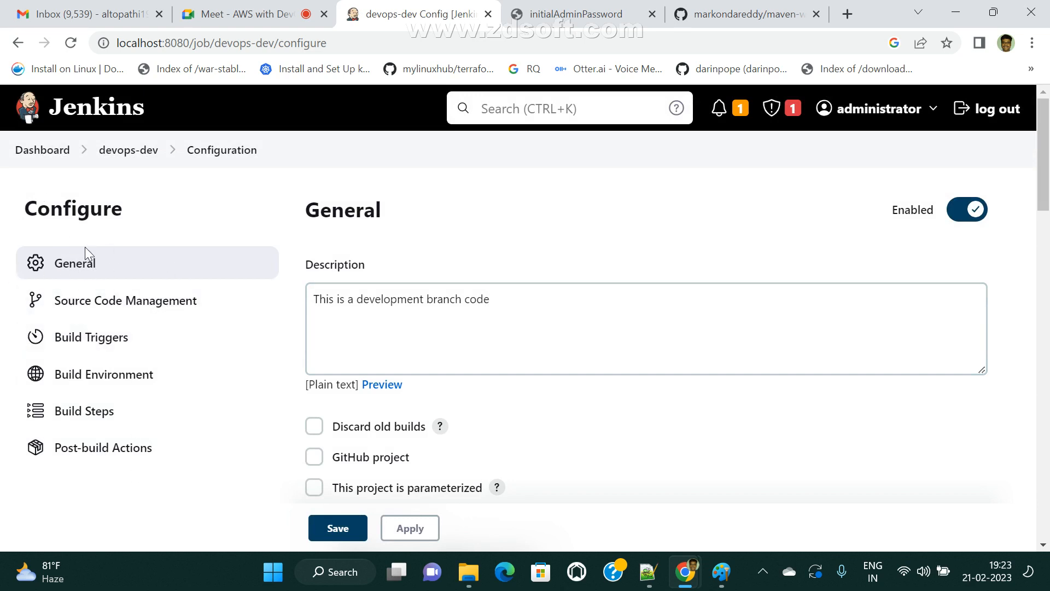
{"action": "left_click", "coordinate": [86, 303]}
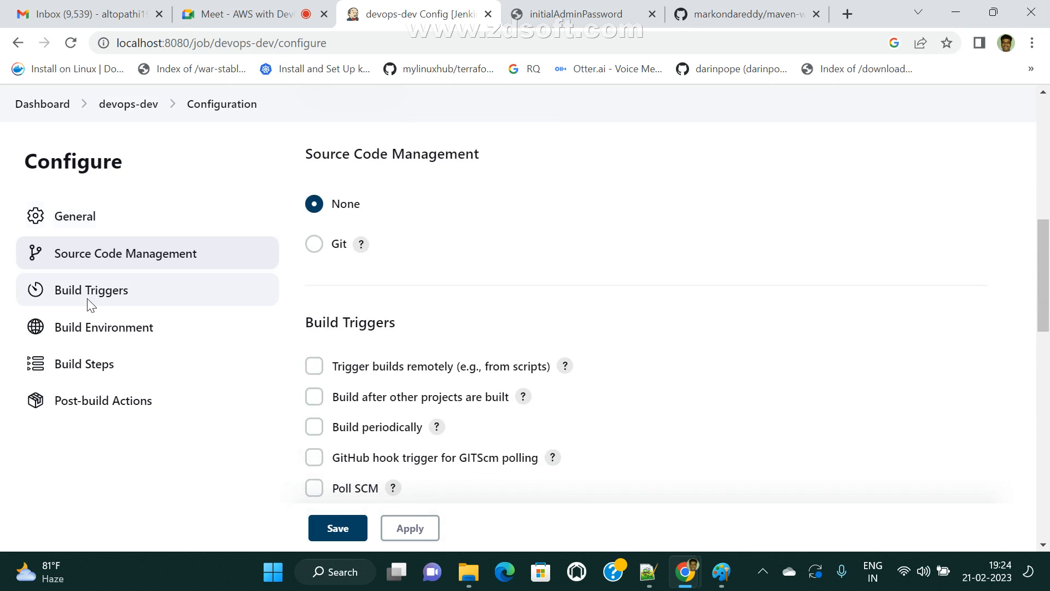
{"action": "left_click", "coordinate": [85, 299]}
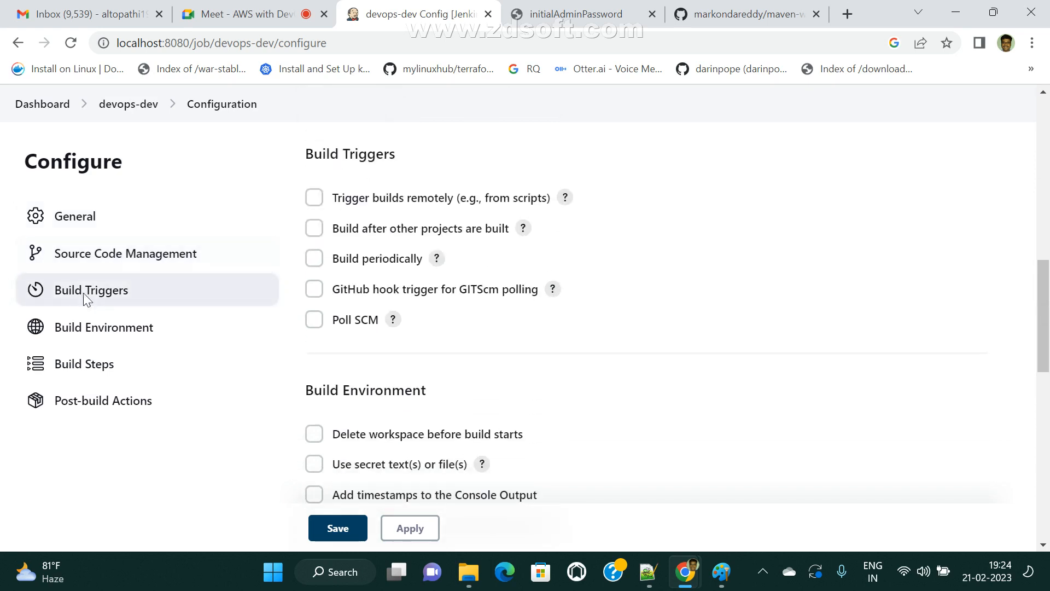
{"action": "left_click", "coordinate": [107, 335]}
{"action": "left_click", "coordinate": [91, 368]}
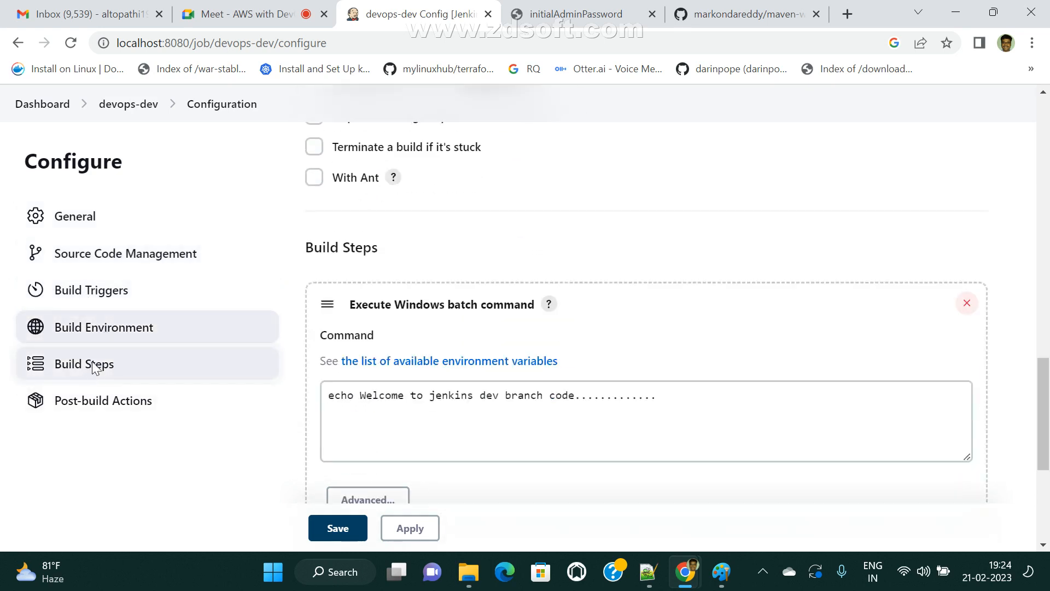
{"action": "left_click", "coordinate": [116, 411]}
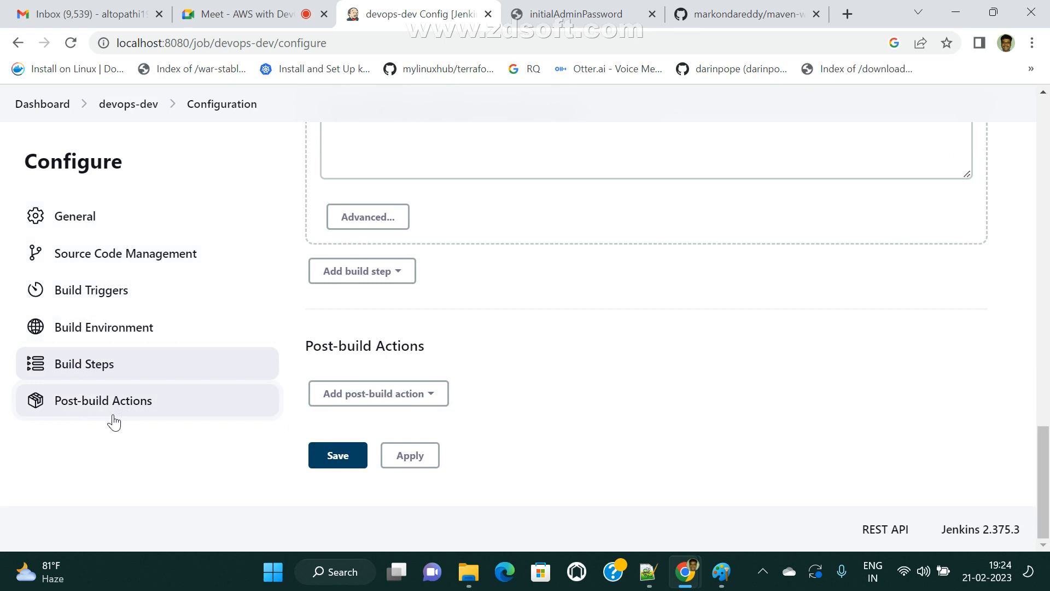
{"action": "scroll", "coordinate": [116, 414], "scroll_direction": "up", "scroll_amount": 5}
{"action": "scroll", "coordinate": [146, 406], "scroll_direction": "down", "scroll_amount": 5}
{"action": "scroll", "coordinate": [350, 373], "scroll_direction": "up", "scroll_amount": 1}
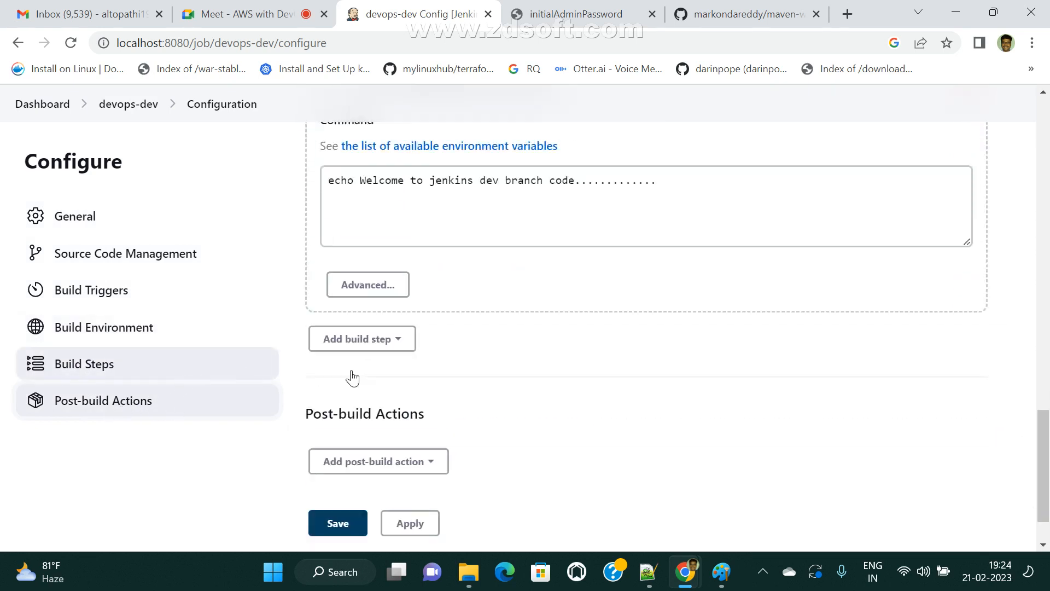
{"action": "scroll", "coordinate": [352, 377], "scroll_direction": "up", "scroll_amount": 4}
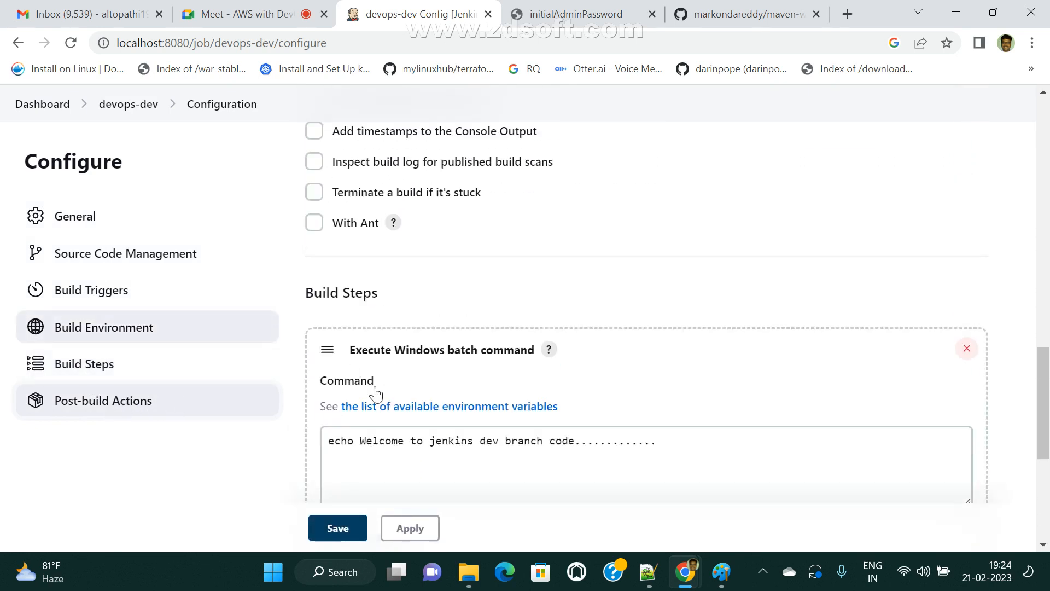
- Try Git as Source Code Management, revert it to None, and switch to the Paint diagram
{"action": "left_click", "coordinate": [97, 263]}
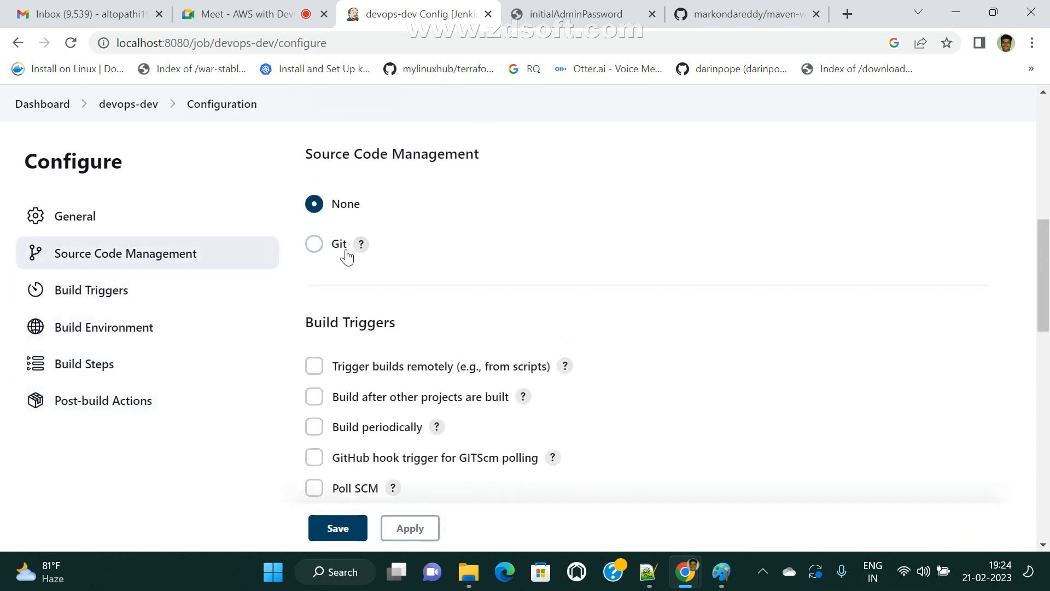
{"action": "left_click", "coordinate": [314, 244]}
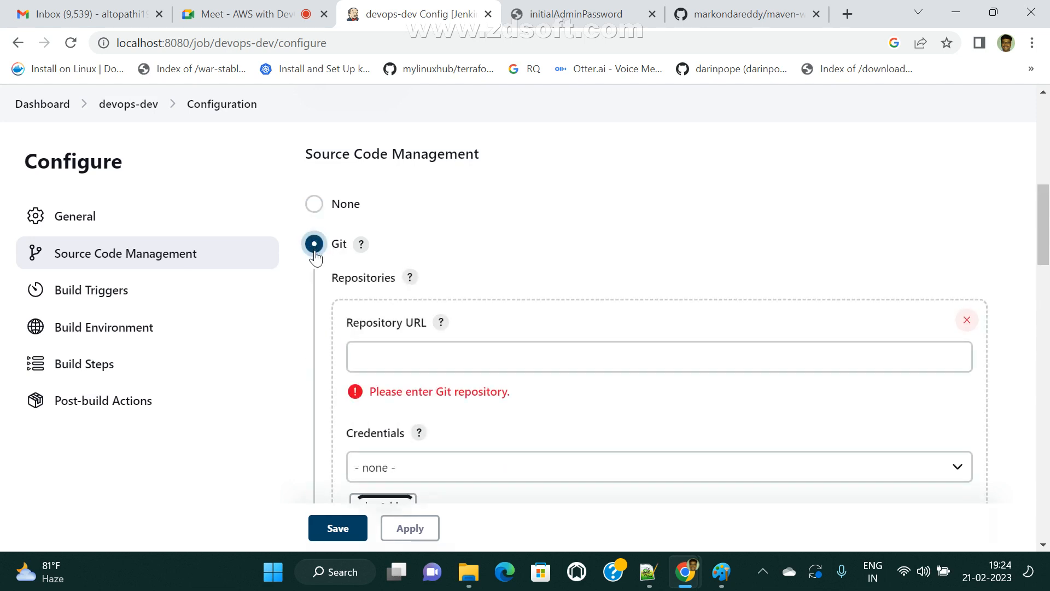
{"action": "left_click", "coordinate": [315, 205]}
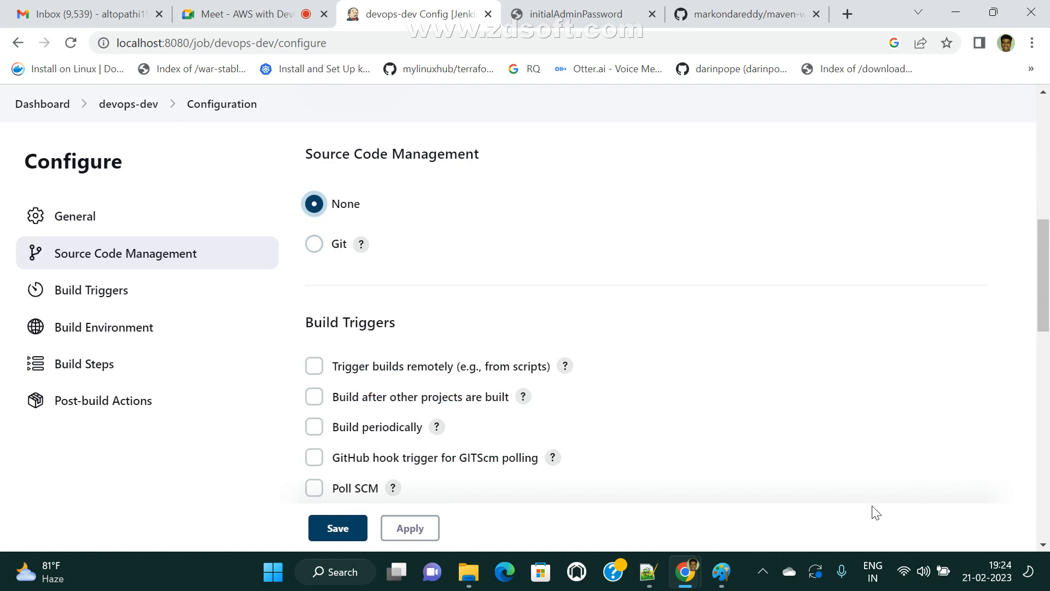
{"action": "left_click", "coordinate": [722, 572]}
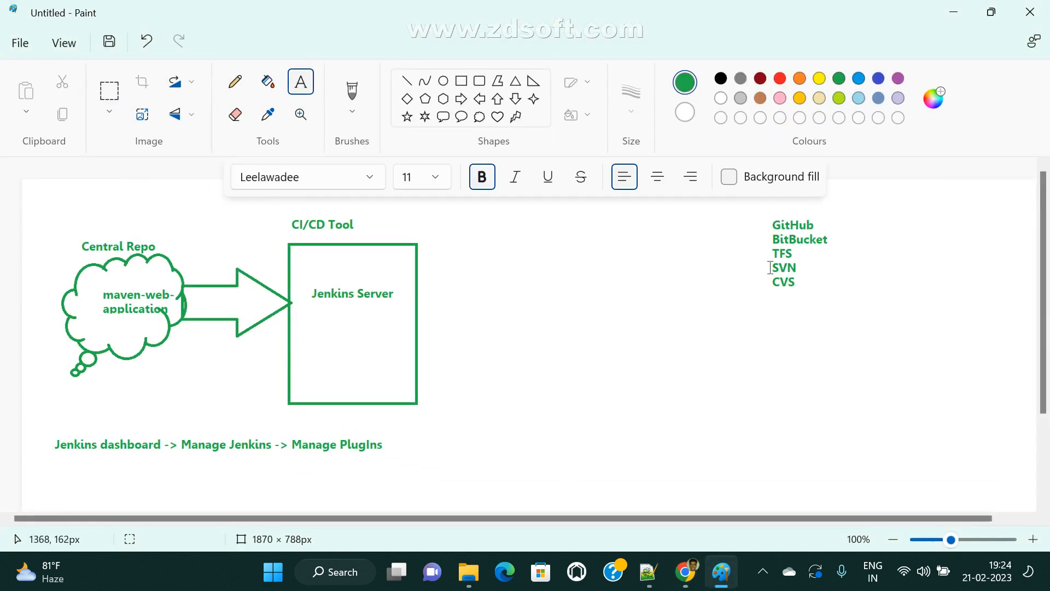
- Start and discard empty text boxes beside the SCM list, then return to the devops-dev configuration
{"action": "left_click_drag", "start_coordinate": [771, 237], "coordinate": [886, 249]}
{"action": "left_click", "coordinate": [822, 304]}
{"action": "left_click_drag", "start_coordinate": [770, 263], "coordinate": [900, 255]}
{"action": "left_click", "coordinate": [809, 312]}
{"action": "left_click_drag", "start_coordinate": [764, 245], "coordinate": [897, 259]}
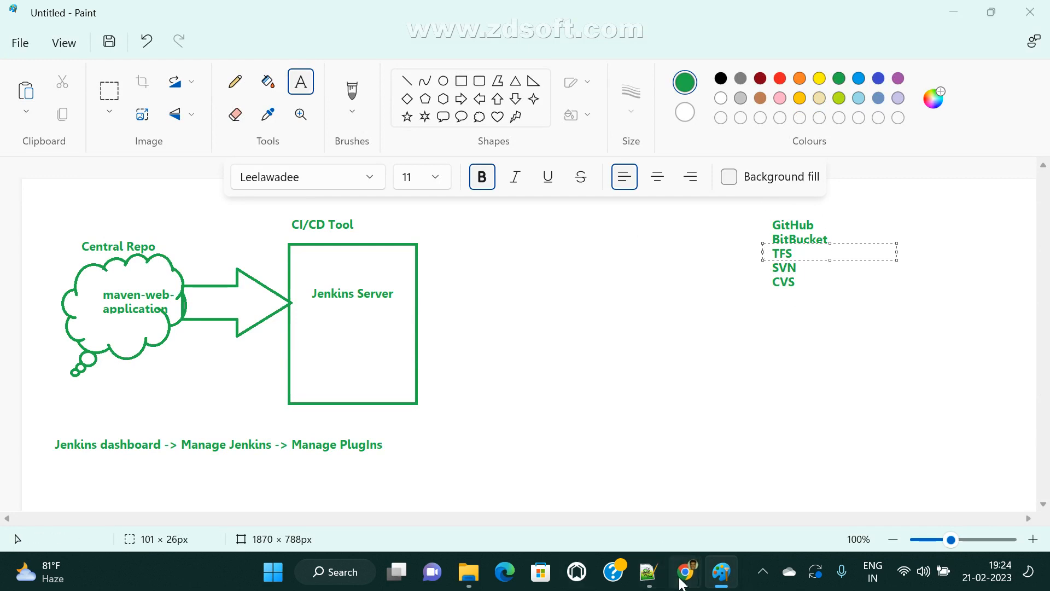
{"action": "mouse_move", "coordinate": [686, 573]}
{"action": "left_click", "coordinate": [582, 506]}
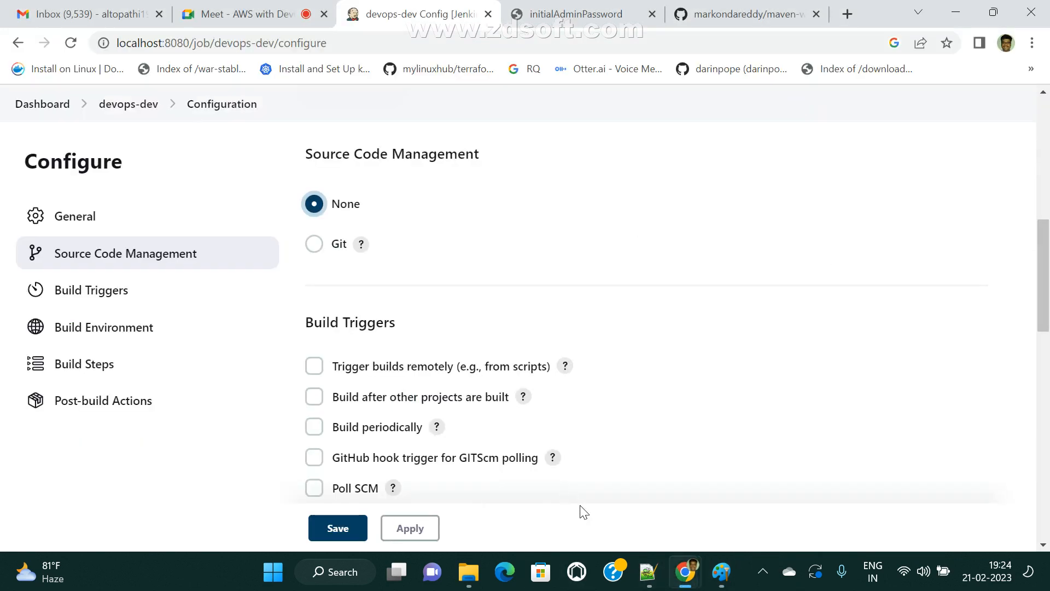
- Leave the job configuration and search the Available plugins for 'Bi'
{"action": "left_click", "coordinate": [42, 105]}
{"action": "left_click", "coordinate": [624, 135]}
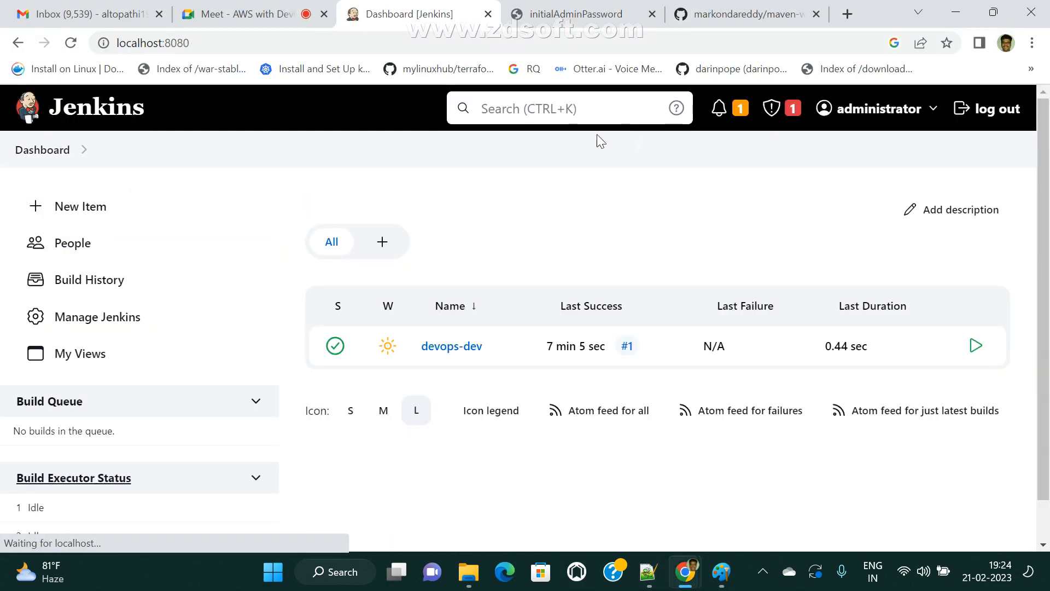
{"action": "left_click", "coordinate": [94, 326]}
{"action": "scroll", "coordinate": [649, 378], "scroll_direction": "down", "scroll_amount": 15}
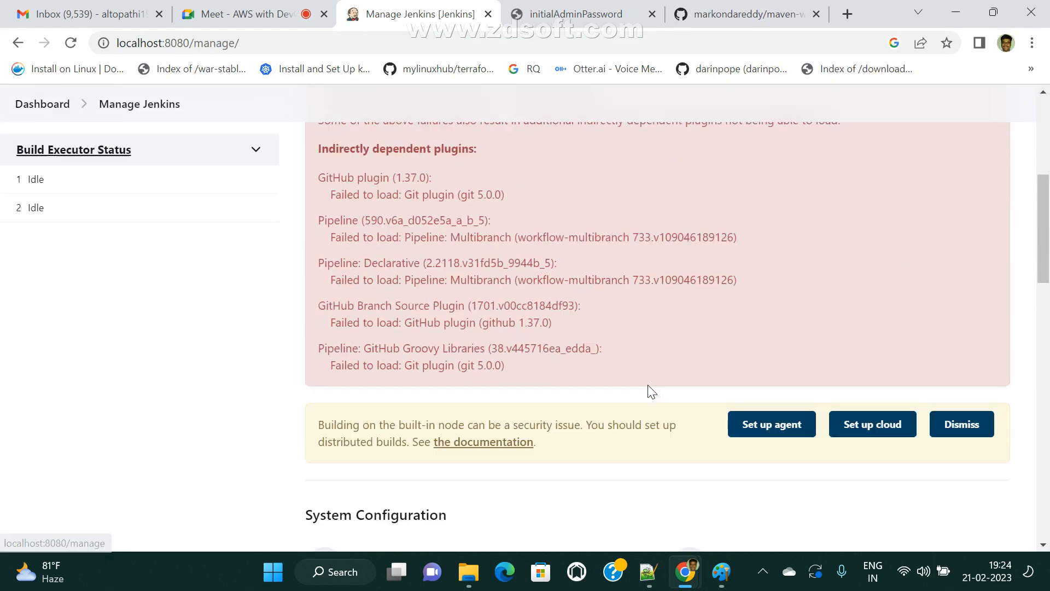
{"action": "left_click", "coordinate": [385, 256]}
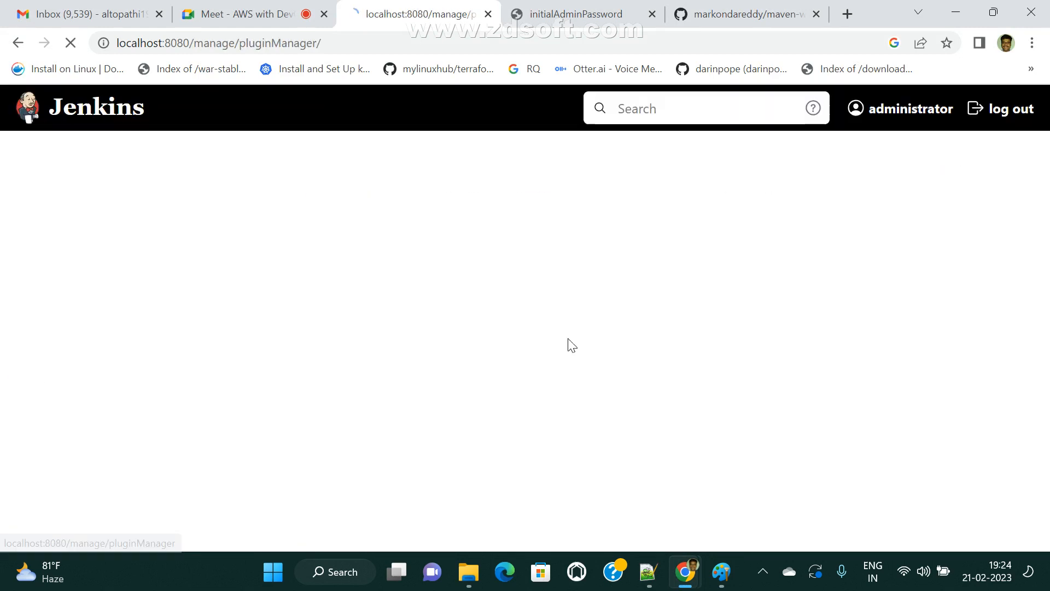
{"action": "left_click", "coordinate": [107, 249]}
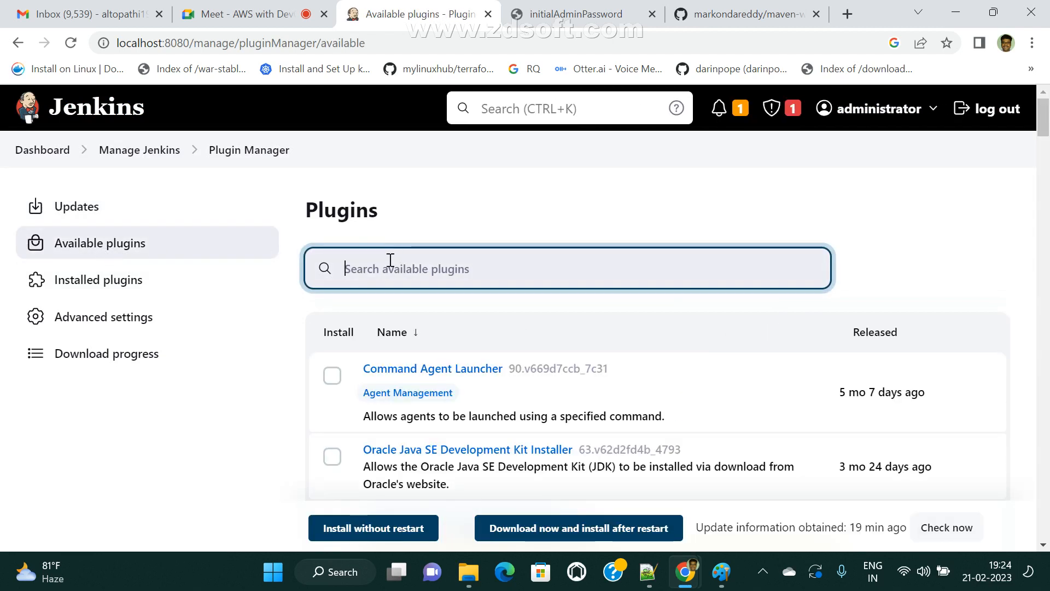
{"action": "type", "text": "Bi"}
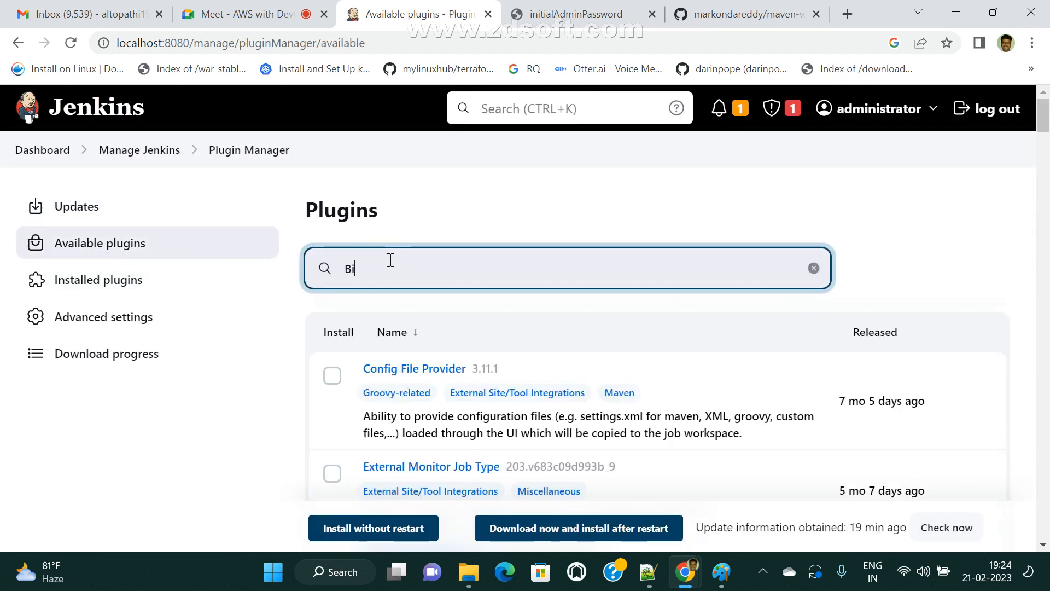
- Load the Jenkins dashboard at localhost:8080 in the tab holding the admin password file
{"action": "left_click", "coordinate": [260, 44]}
{"action": "key", "text": "ctrl+c"}
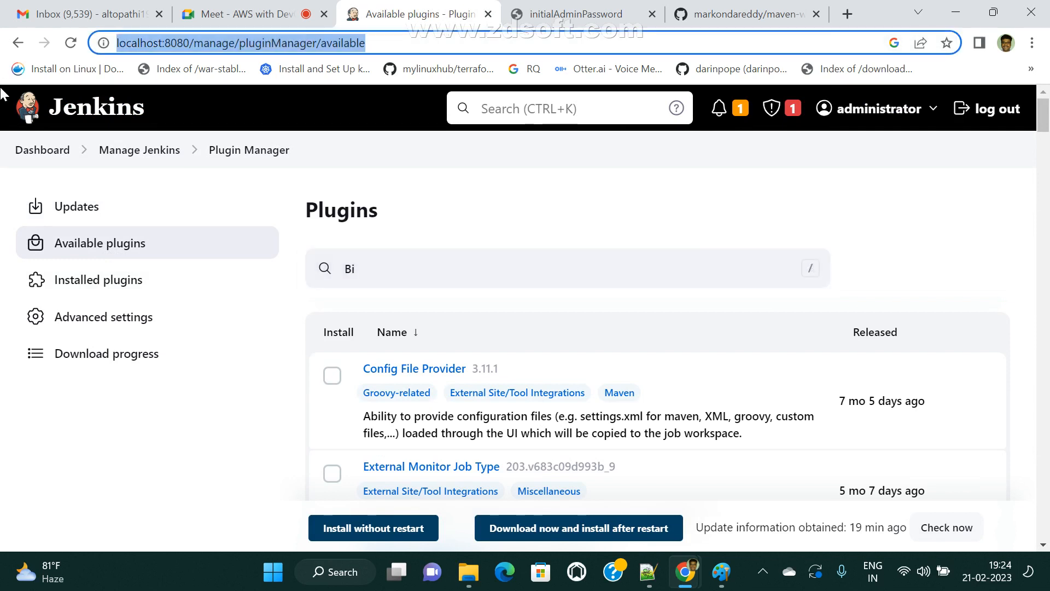
{"action": "left_click", "coordinate": [613, 11]}
{"action": "left_click", "coordinate": [539, 43]}
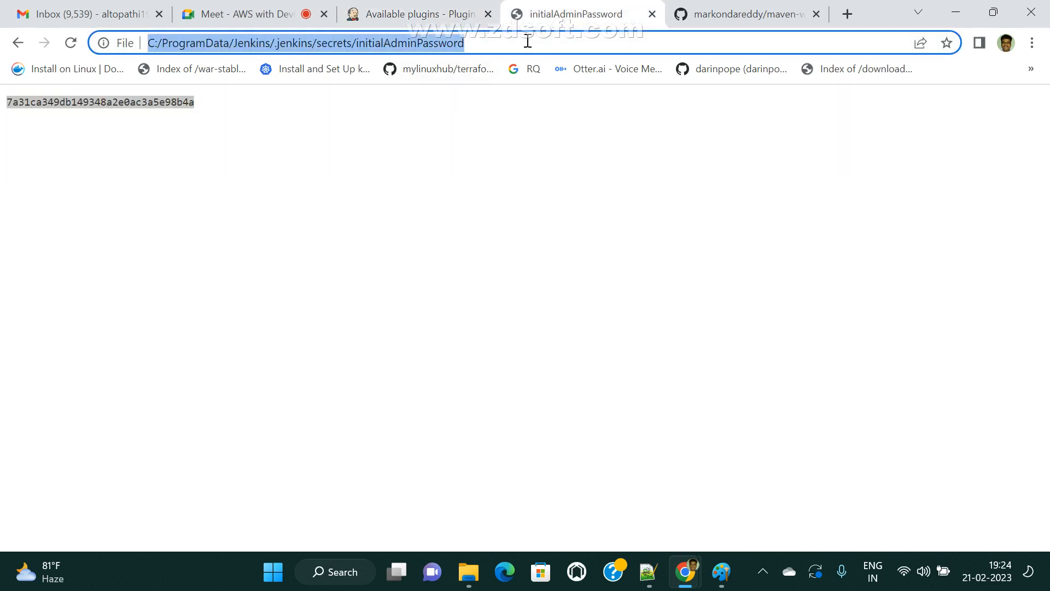
{"action": "key", "text": "ctrl+v"}
{"action": "key", "text": "BackSpace"}
{"action": "key", "text": "BackSpace"}
{"action": "key", "text": "BackSpace"}
{"action": "key", "text": "BackSpace"}
{"action": "key", "text": "BackSpace"}
{"action": "key", "text": "BackSpace"}
{"action": "key", "text": "BackSpace"}
{"action": "key", "text": "BackSpace"}
{"action": "key", "text": "BackSpace"}
{"action": "key", "text": "BackSpace"}
{"action": "key", "text": "BackSpace"}
{"action": "key", "text": "BackSpace"}
{"action": "key", "text": "BackSpace"}
{"action": "key", "text": "BackSpace"}
{"action": "key", "text": "BackSpace"}
{"action": "key", "text": "BackSpace"}
{"action": "key", "text": "BackSpace"}
{"action": "key", "text": "BackSpace"}
{"action": "key", "text": "BackSpace"}
{"action": "key", "text": "BackSpace"}
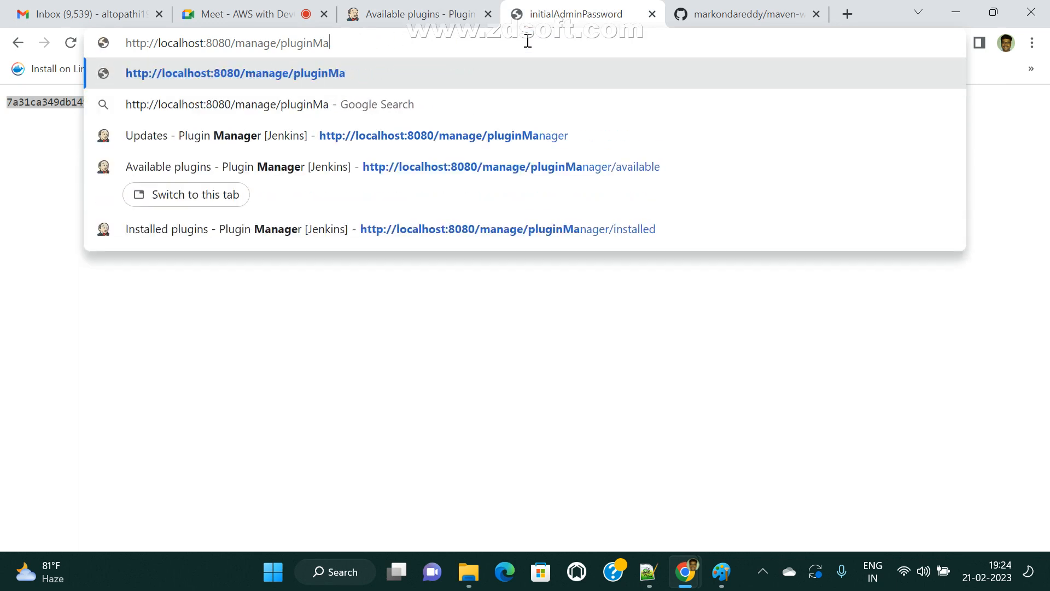
{"action": "key", "text": "BackSpace"}
{"action": "key", "text": "Return"}
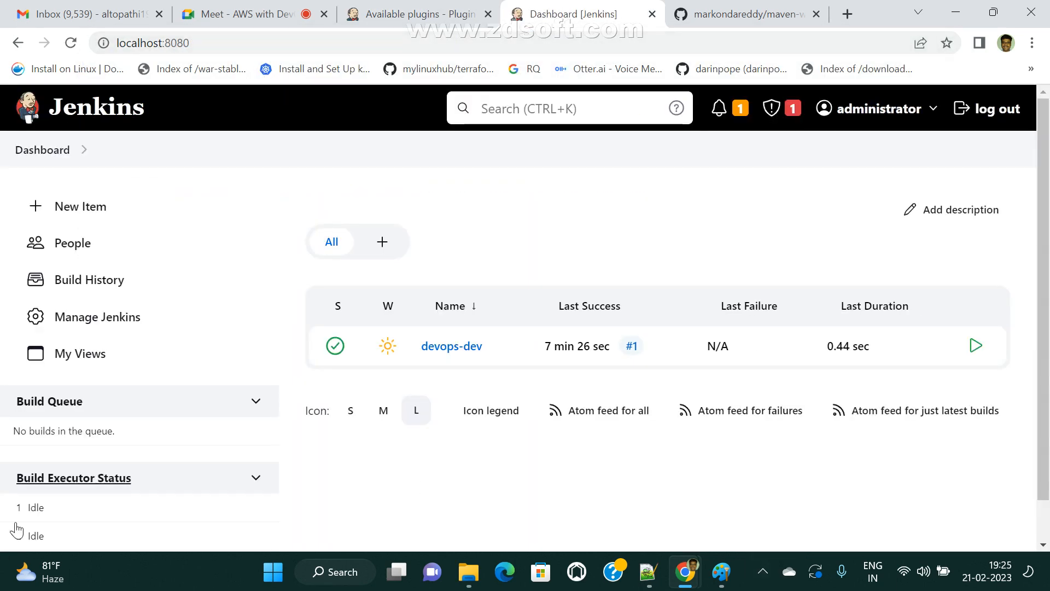
- Open the devops-dev job configuration at its Source Code Management section
{"action": "left_click", "coordinate": [444, 351]}
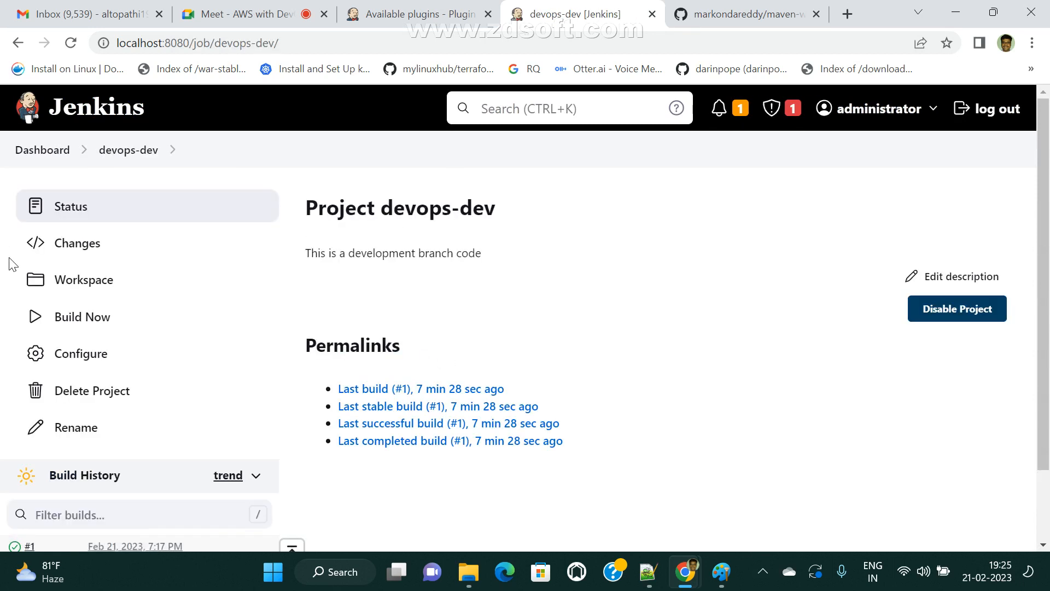
{"action": "left_click", "coordinate": [72, 354]}
{"action": "scroll", "coordinate": [412, 520], "scroll_direction": "down", "scroll_amount": 8}
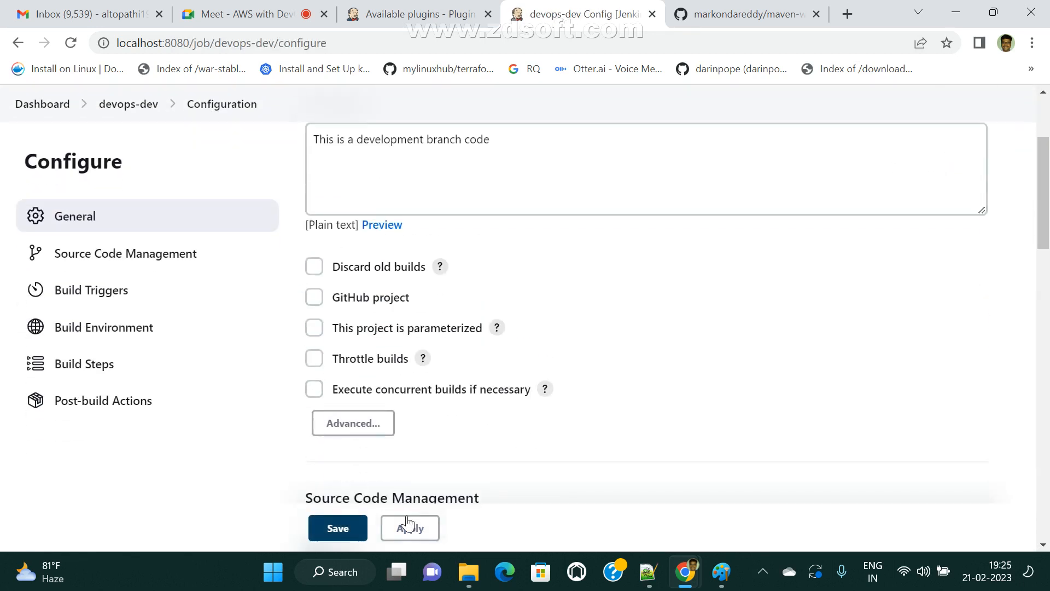
{"action": "left_click", "coordinate": [117, 256]}
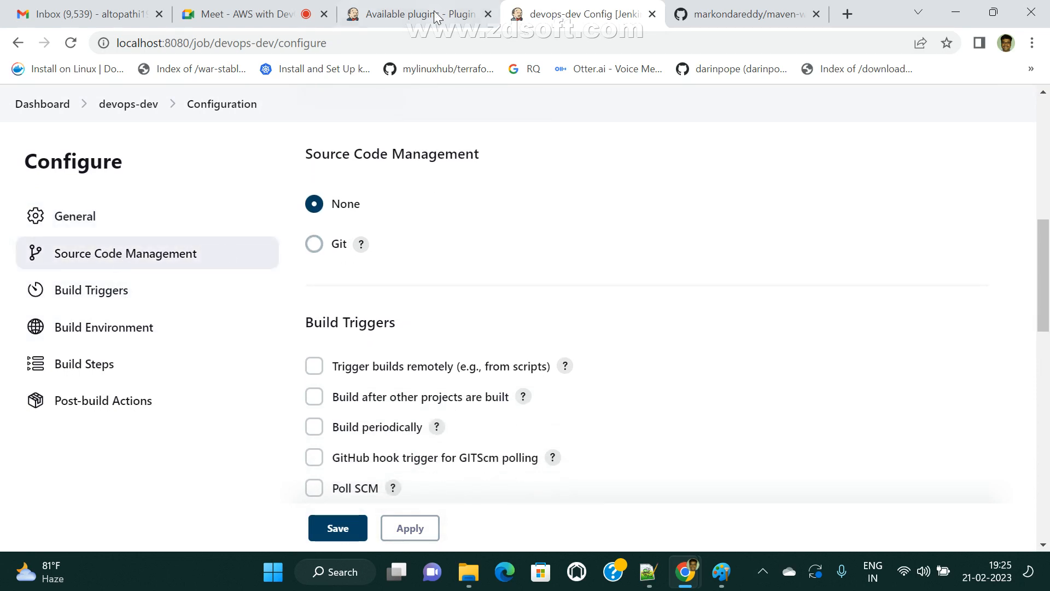
- Extend the Available plugins search to 'BitBucket' in the other tab
{"action": "left_click", "coordinate": [407, 8]}
{"action": "left_click", "coordinate": [418, 266]}
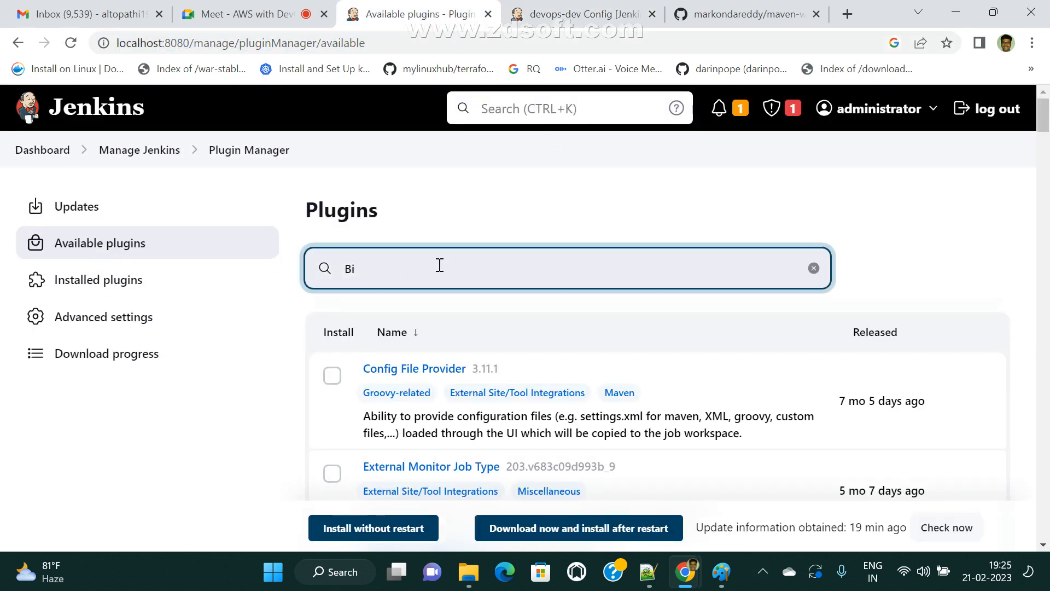
{"action": "type", "text": "tBucket"}
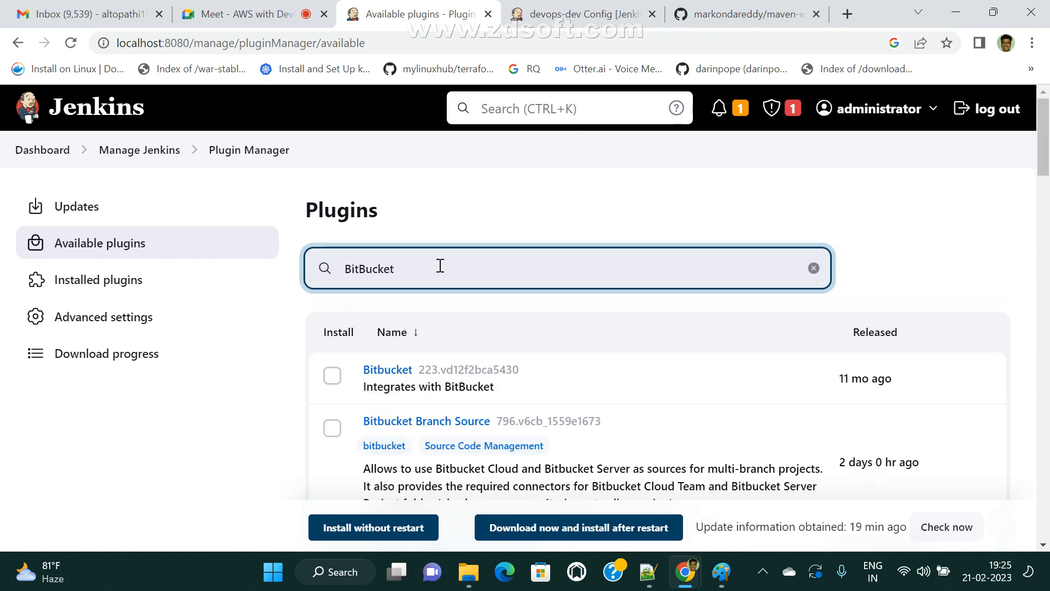
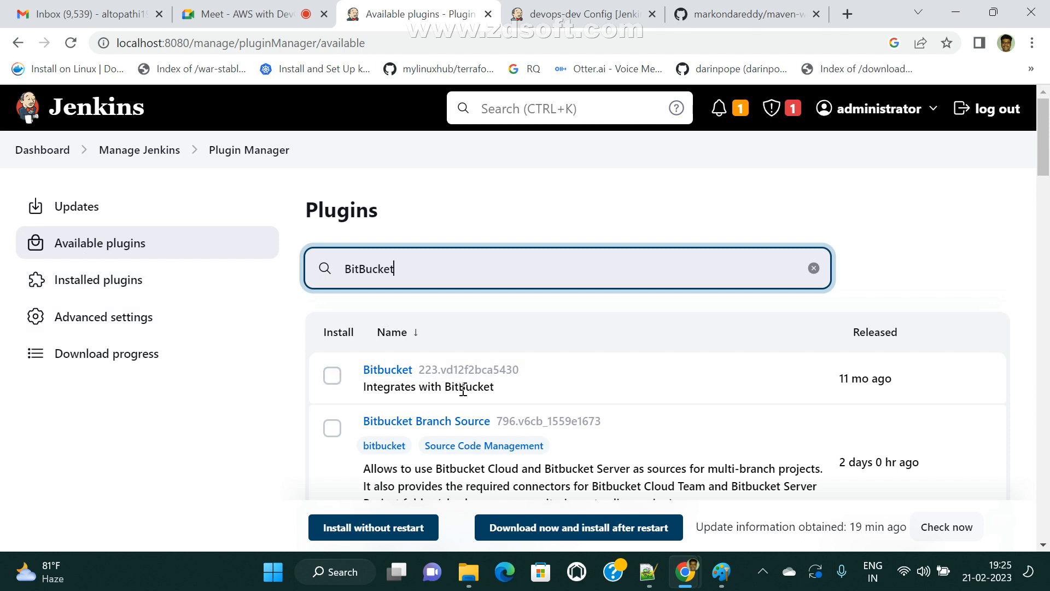
- Tick the Bitbucket plugin in the Available plugins list filtered by 'BitBucket'
{"action": "left_click", "coordinate": [332, 376]}
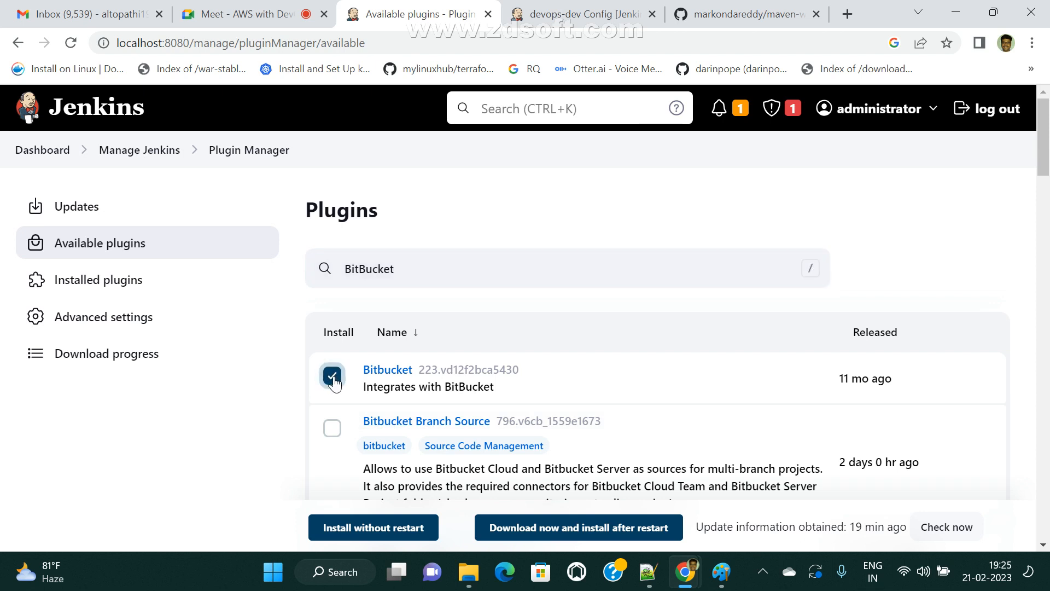
{"action": "scroll", "coordinate": [538, 352], "scroll_direction": "down", "scroll_amount": 1}
{"action": "scroll", "coordinate": [537, 352], "scroll_direction": "down", "scroll_amount": 4}
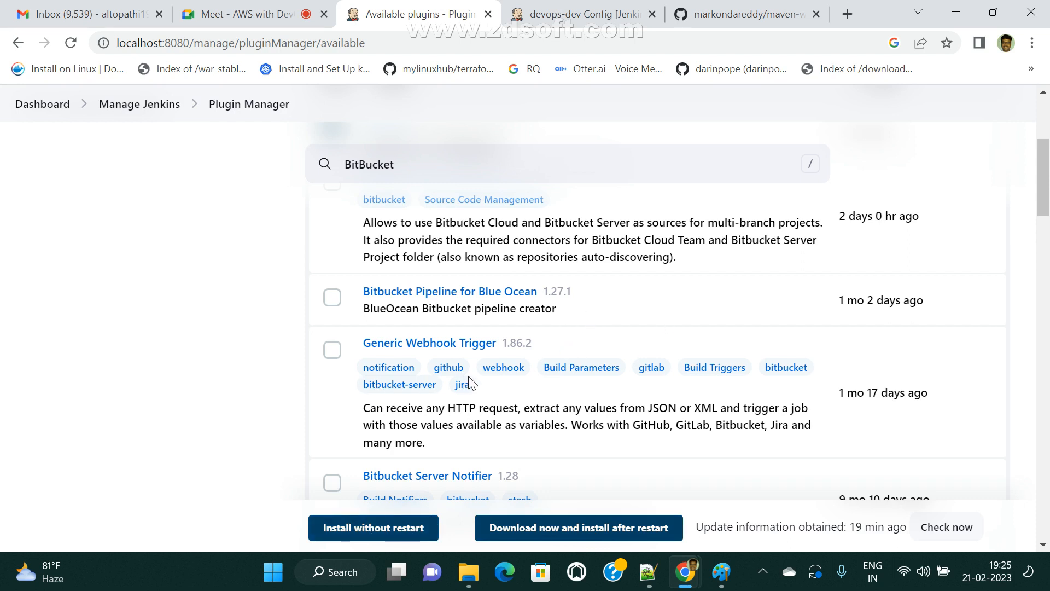
- Install the Bitbucket plugin without restart, then reload the devops-dev configuration page
{"action": "left_click", "coordinate": [333, 527]}
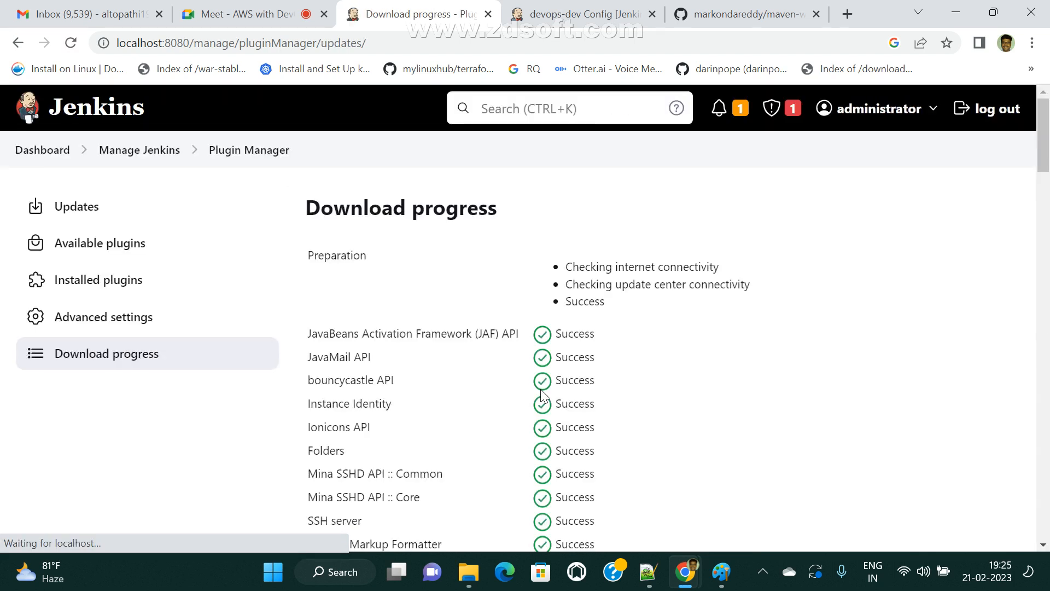
{"action": "scroll", "coordinate": [734, 378], "scroll_direction": "down", "scroll_amount": 20}
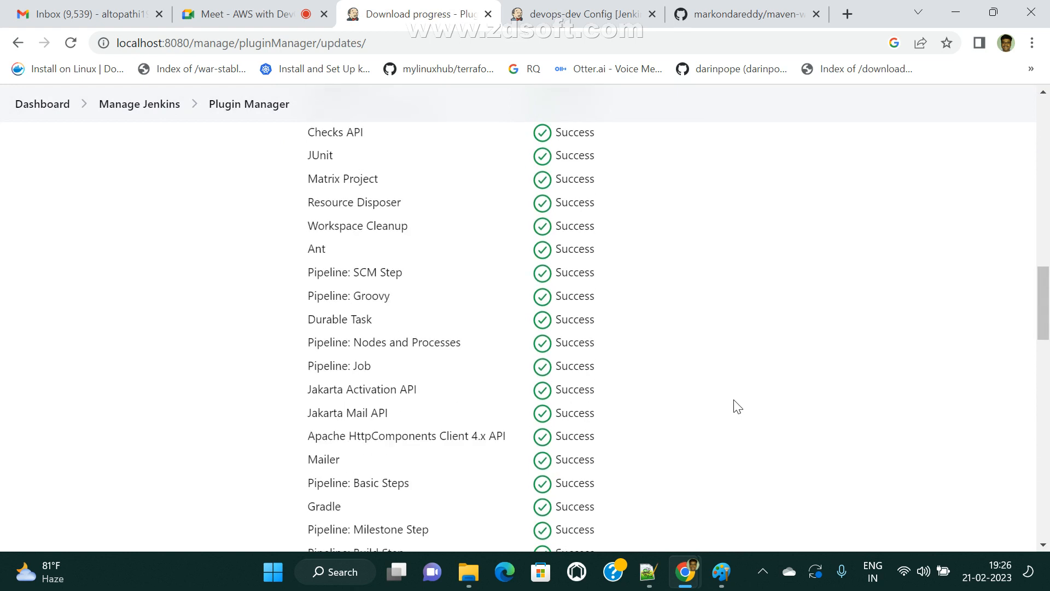
{"action": "scroll", "coordinate": [734, 406], "scroll_direction": "down", "scroll_amount": 9}
{"action": "scroll", "coordinate": [737, 408], "scroll_direction": "down", "scroll_amount": 10}
{"action": "scroll", "coordinate": [737, 409], "scroll_direction": "down", "scroll_amount": 3}
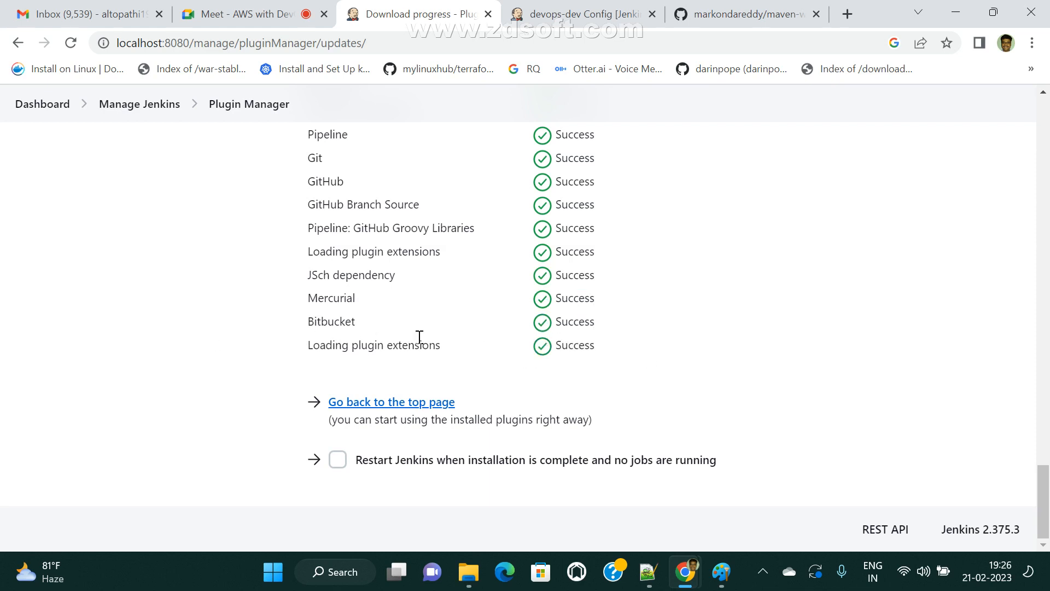
{"action": "scroll", "coordinate": [421, 337], "scroll_direction": "up", "scroll_amount": 10}
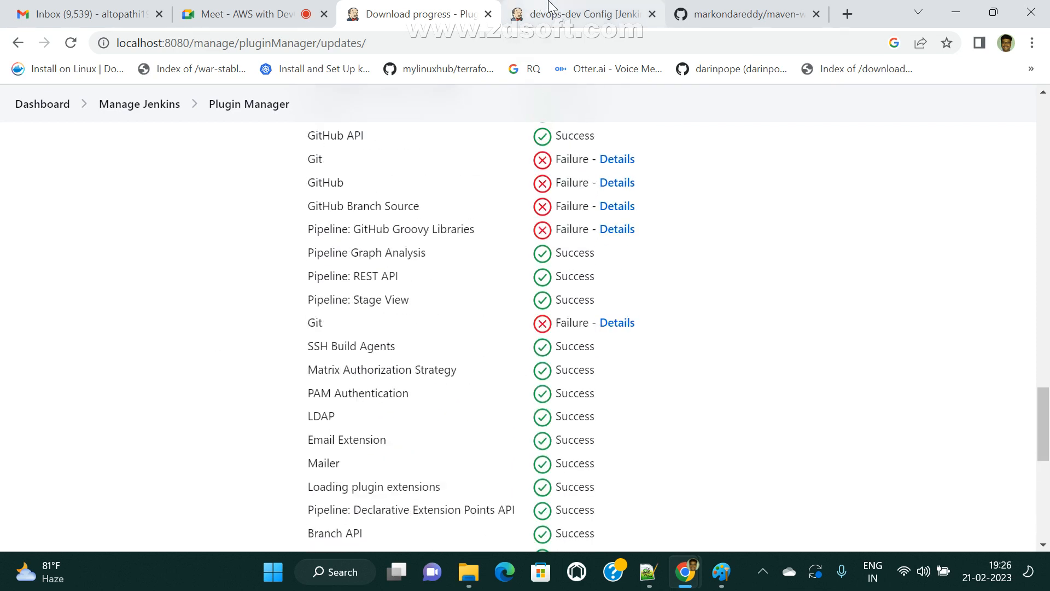
{"action": "left_click", "coordinate": [580, 14]}
{"action": "left_click", "coordinate": [71, 42]}
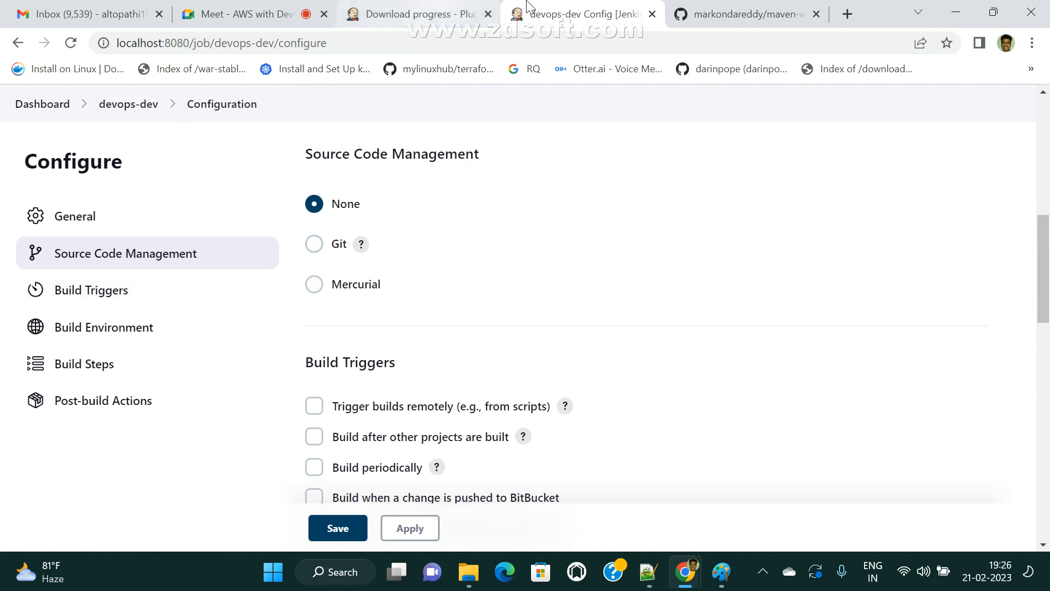
{"action": "left_click", "coordinate": [703, 15]}
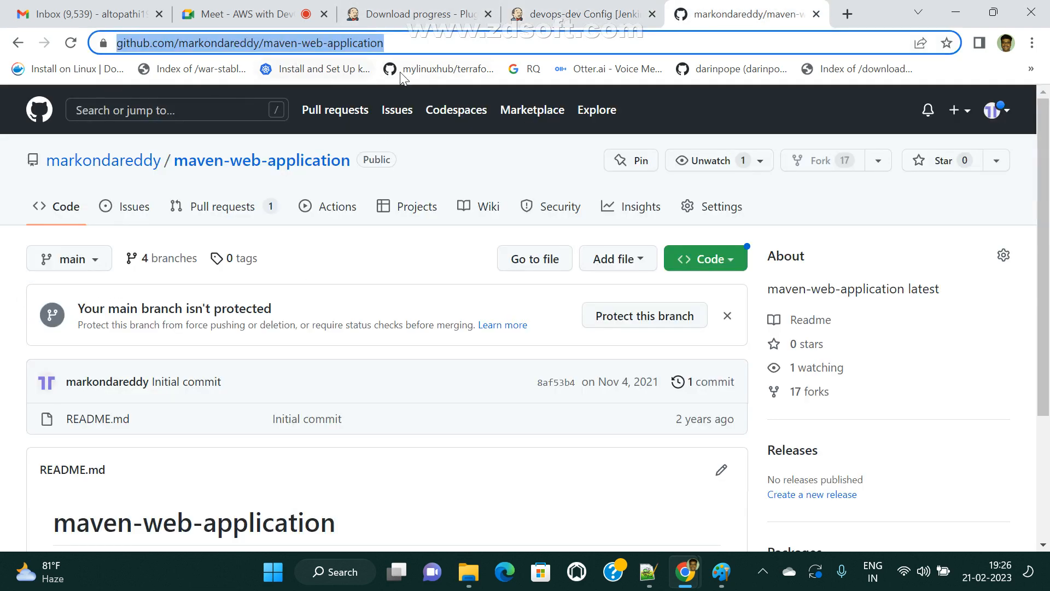
{"action": "left_click", "coordinate": [575, 14]}
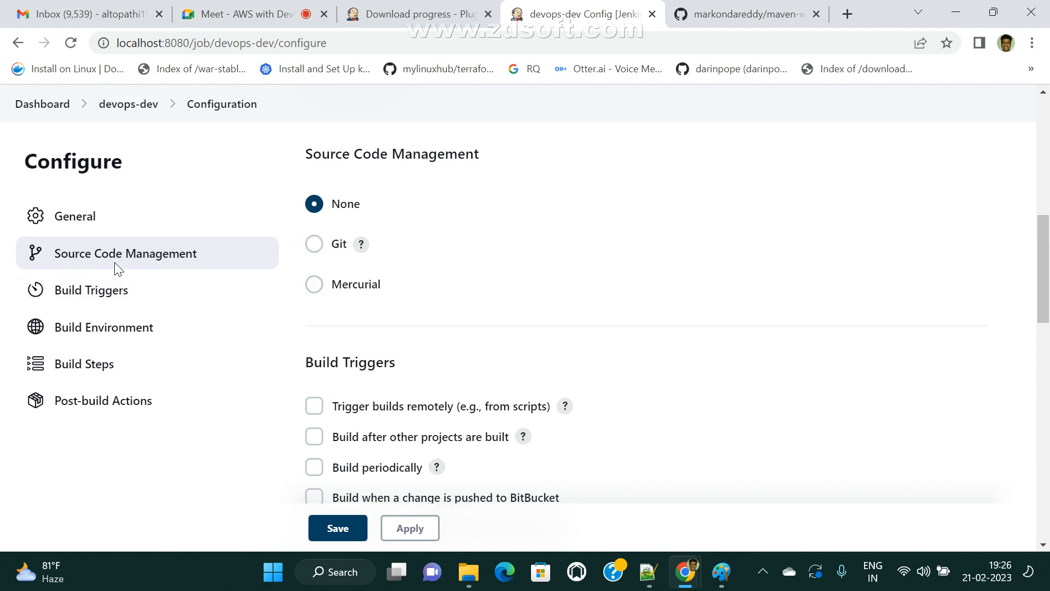
{"action": "left_click", "coordinate": [39, 105]}
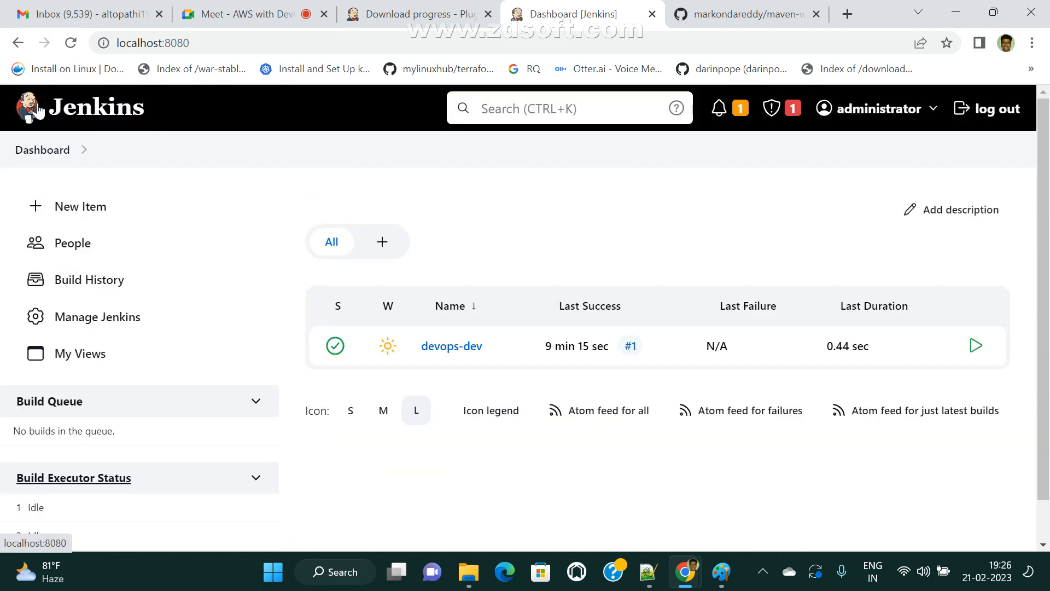
{"action": "left_click", "coordinate": [453, 346]}
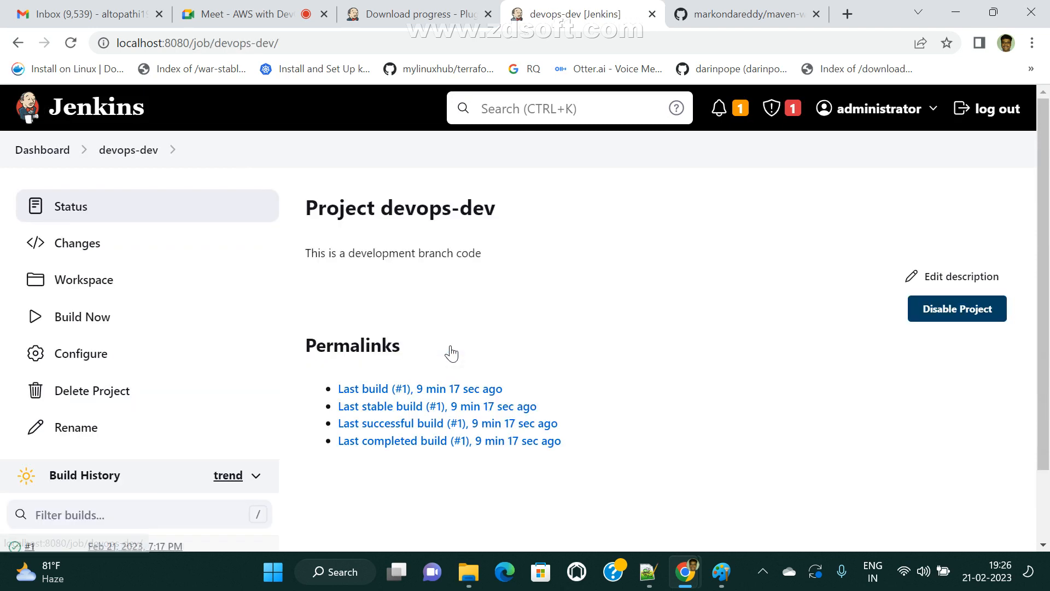
{"action": "left_click", "coordinate": [93, 357]}
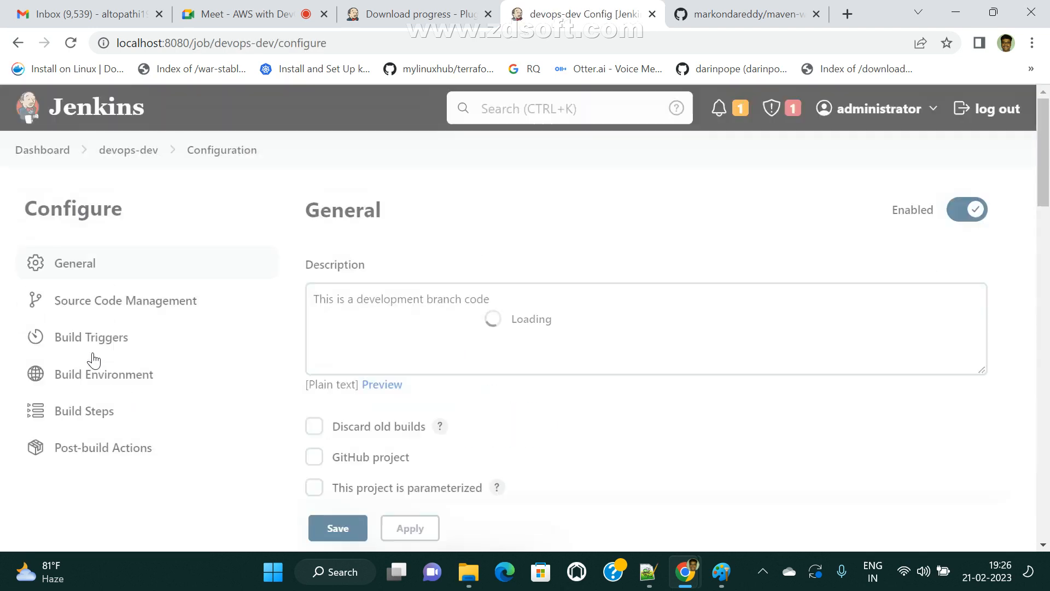
{"action": "left_click", "coordinate": [161, 301]}
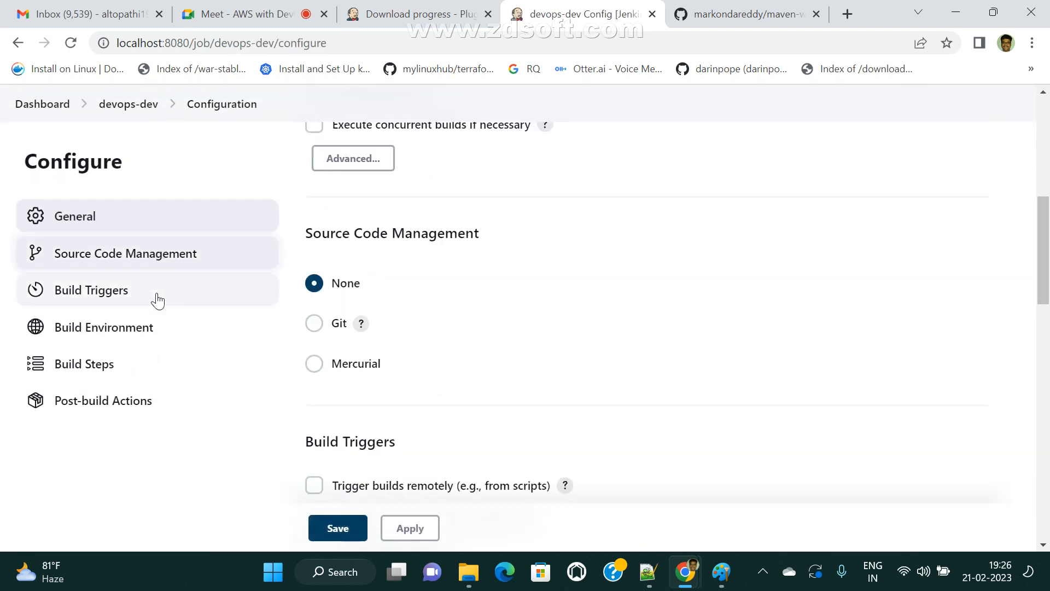
- Choose Git as devops-dev's source code management and open the repository owner's GitHub profile
{"action": "left_click", "coordinate": [314, 244]}
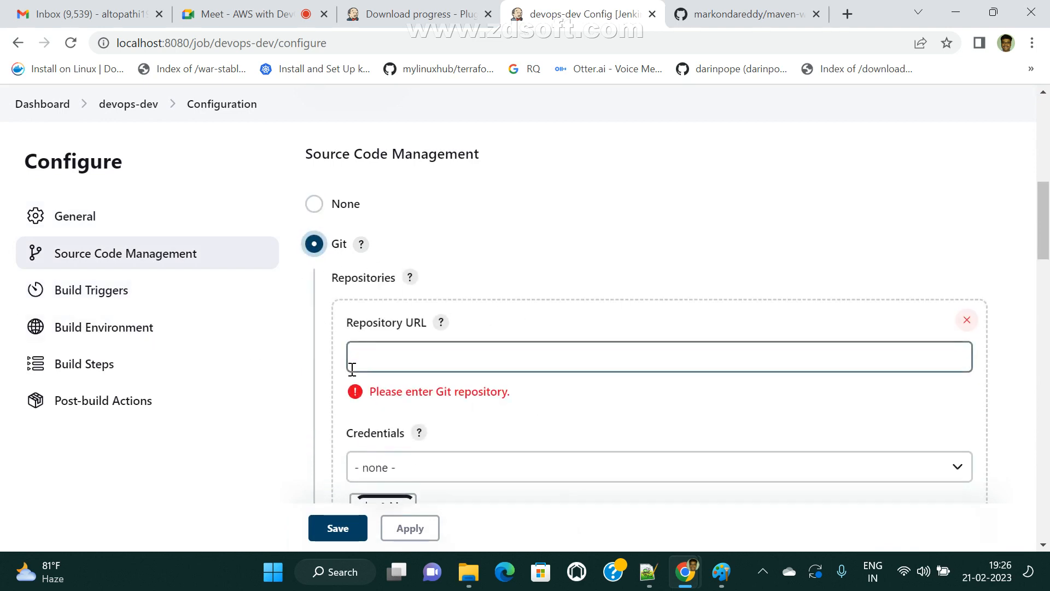
{"action": "scroll", "coordinate": [468, 370], "scroll_direction": "down", "scroll_amount": 3}
{"action": "scroll", "coordinate": [504, 414], "scroll_direction": "up", "scroll_amount": 1}
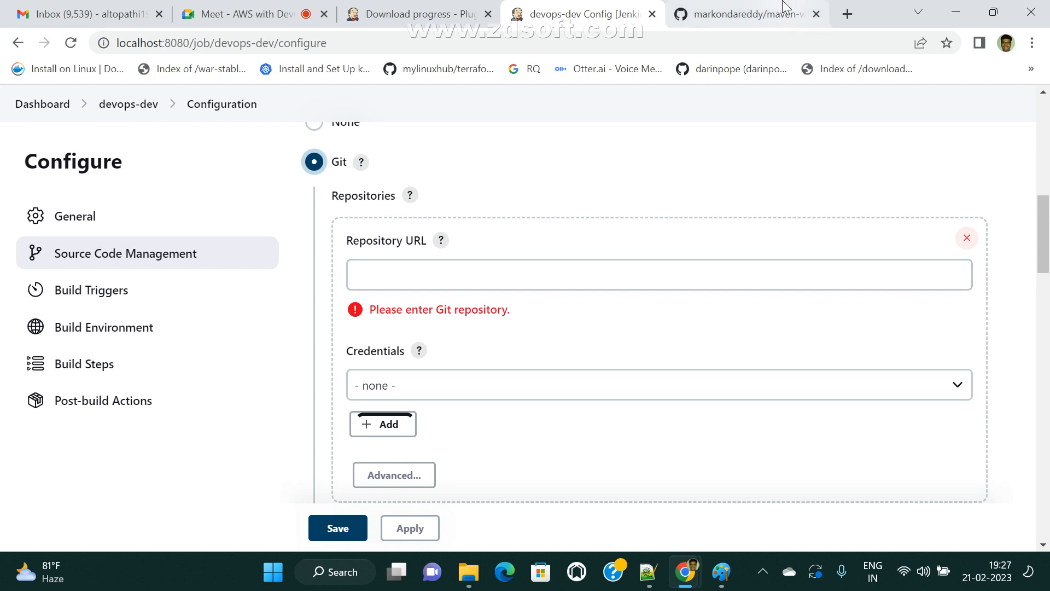
{"action": "left_click", "coordinate": [744, 14]}
{"action": "left_click", "coordinate": [125, 163]}
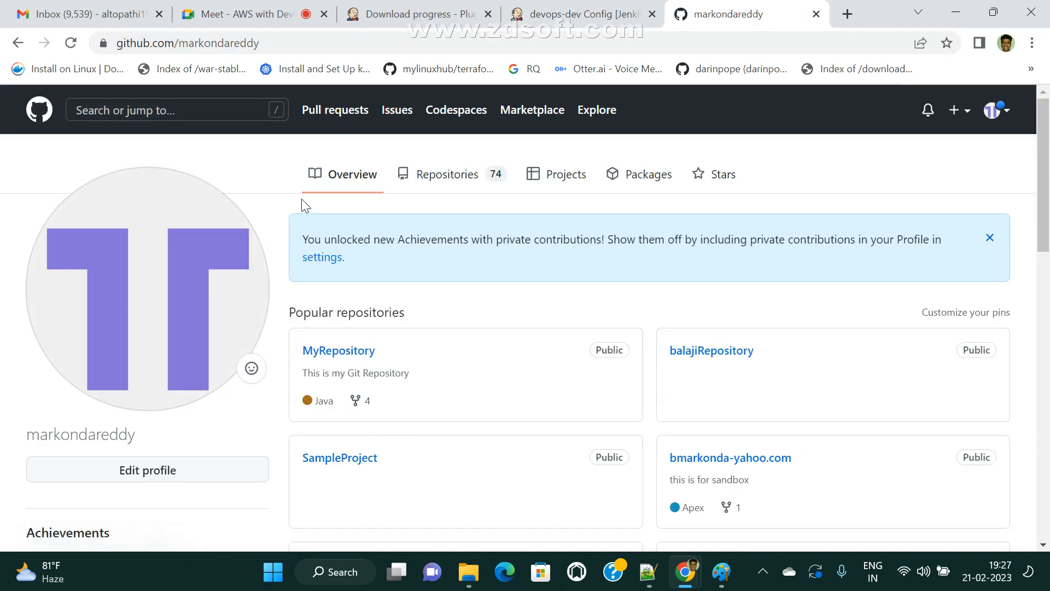
- Open the maven-web-application repository on GitHub and switch it to the dev branch
{"action": "left_click", "coordinate": [424, 182]}
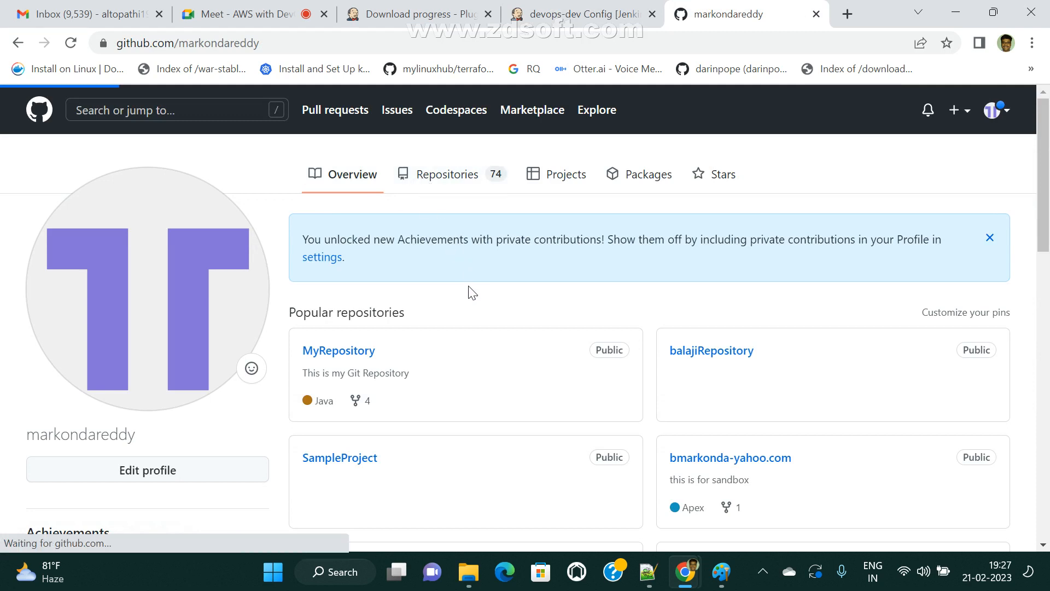
{"action": "scroll", "coordinate": [555, 422], "scroll_direction": "down", "scroll_amount": 3}
{"action": "left_click", "coordinate": [346, 233]}
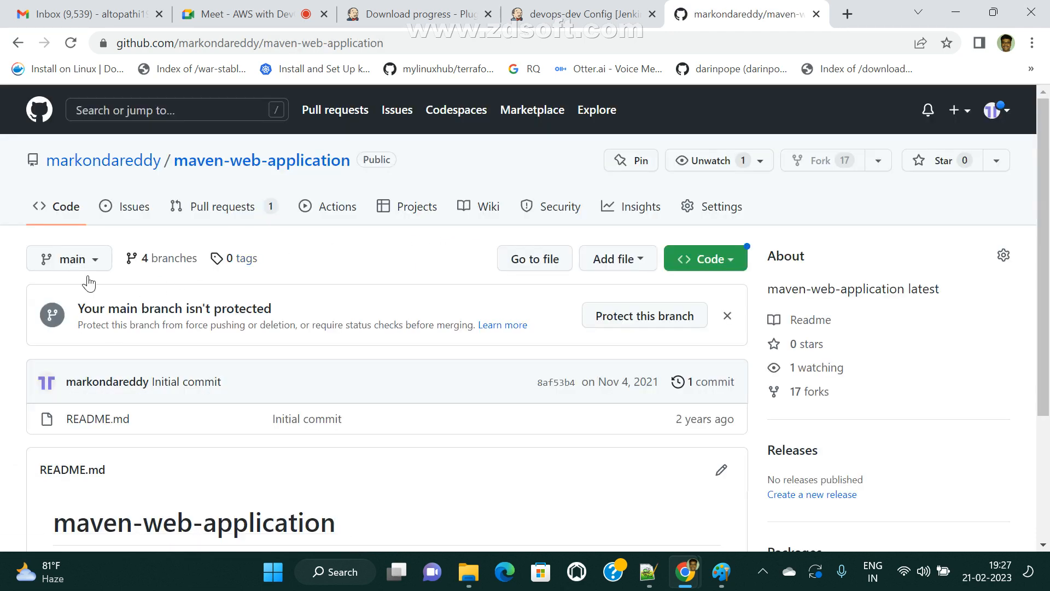
{"action": "left_click", "coordinate": [94, 261]}
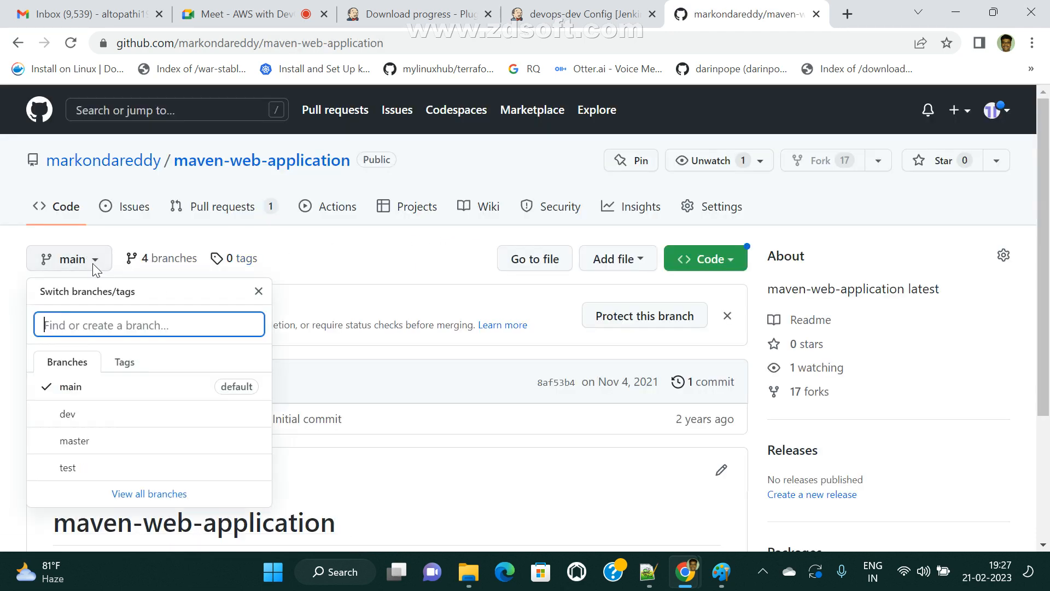
{"action": "left_click", "coordinate": [84, 417]}
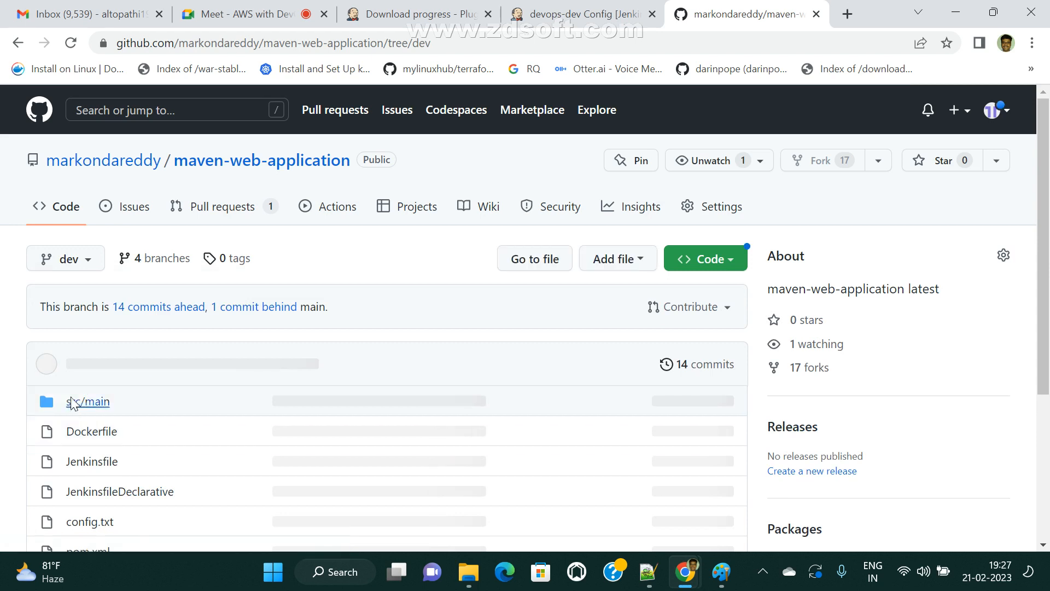
- Copy the repository's HTTPS clone URL and return to the Jenkins Repository URL field
{"action": "left_click", "coordinate": [727, 266]}
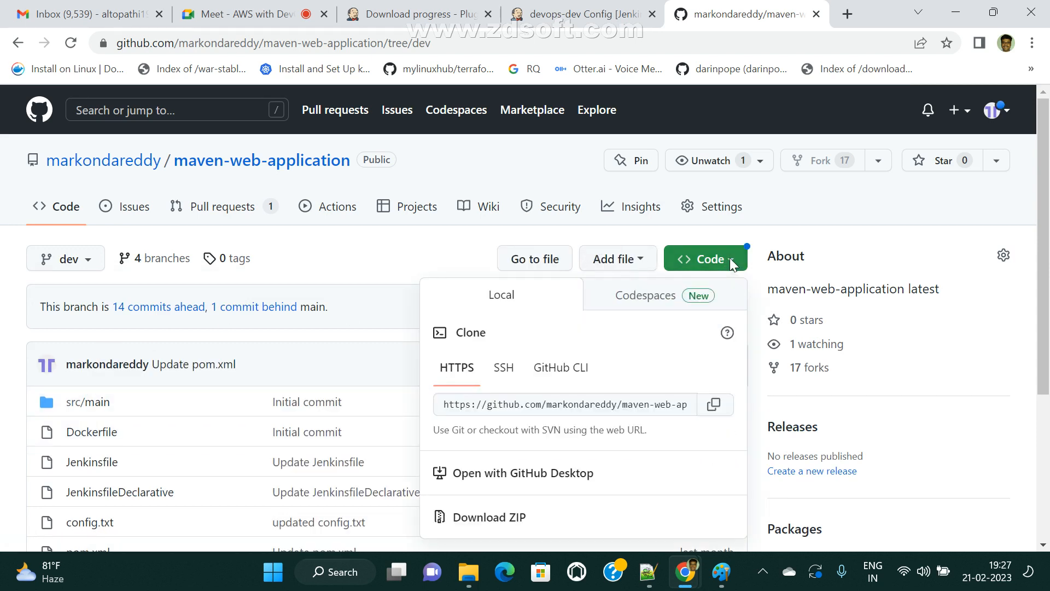
{"action": "left_click", "coordinate": [715, 408]}
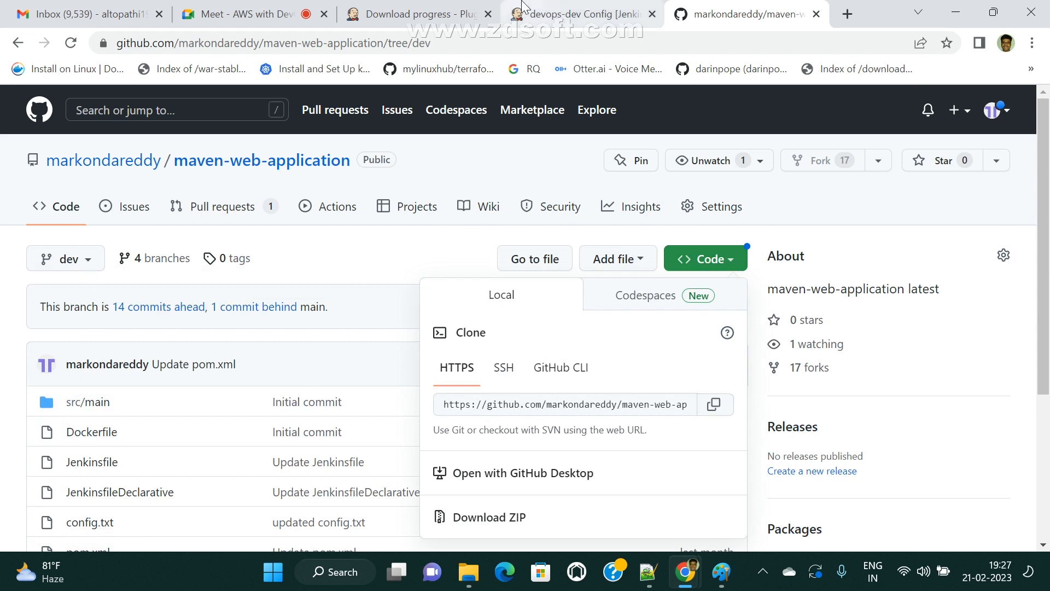
{"action": "left_click", "coordinate": [574, 13]}
{"action": "left_click", "coordinate": [401, 281]}
{"action": "left_click", "coordinate": [401, 280]}
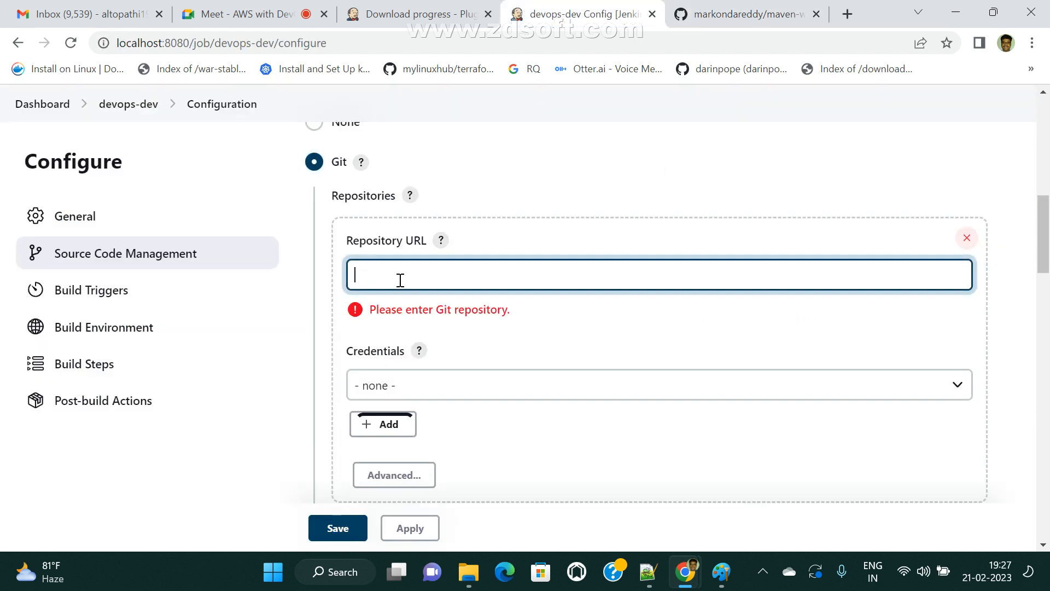
- Paste the maven-web-application clone URL into the devops-dev Repository URL field
{"action": "key", "text": "ctrl+v"}
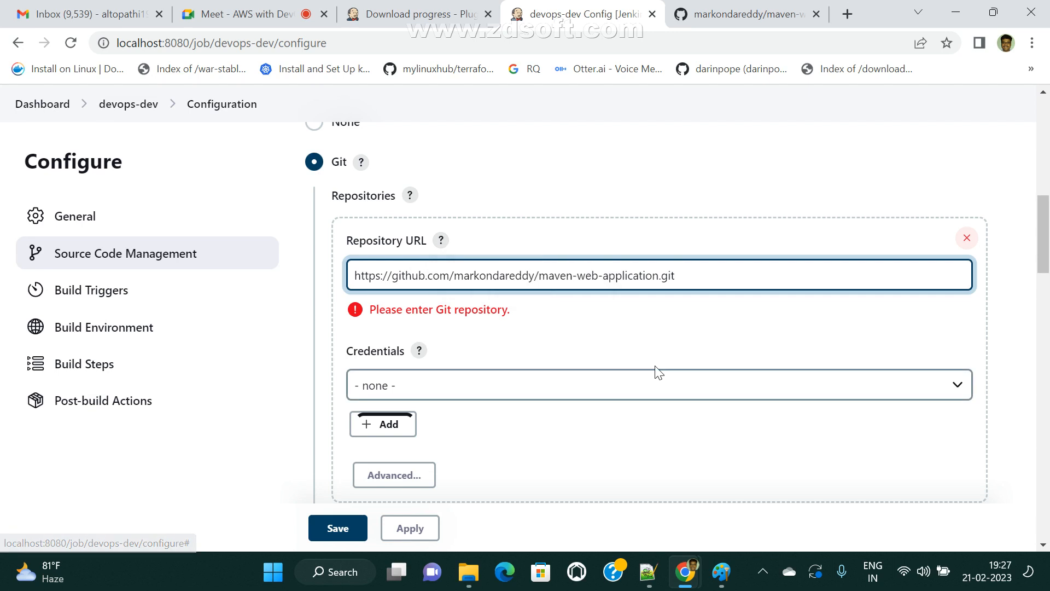
{"action": "left_click", "coordinate": [615, 364]}
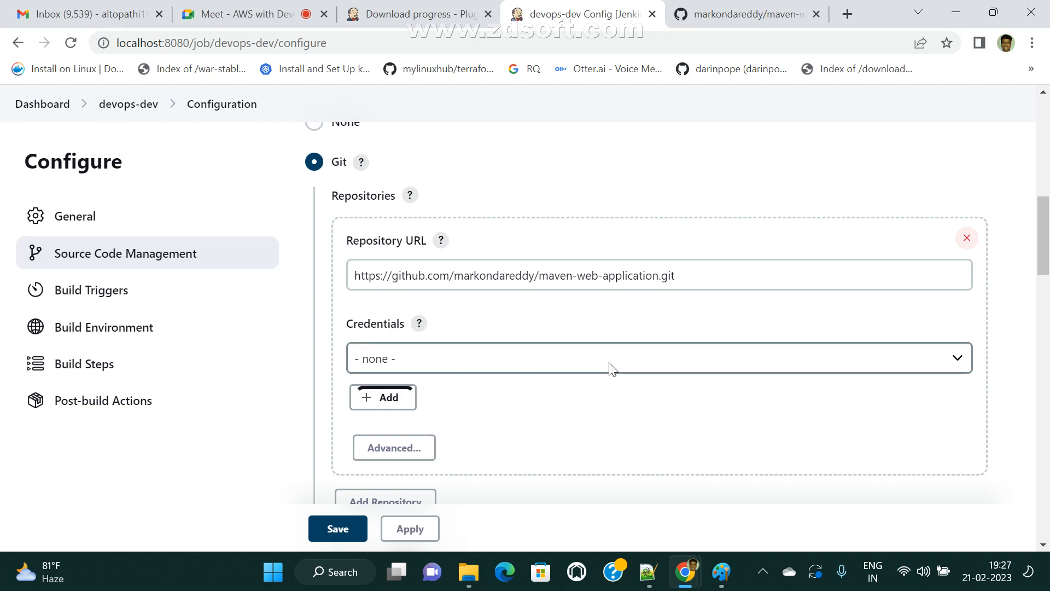
{"action": "left_click", "coordinate": [540, 366]}
{"action": "left_click", "coordinate": [539, 364]}
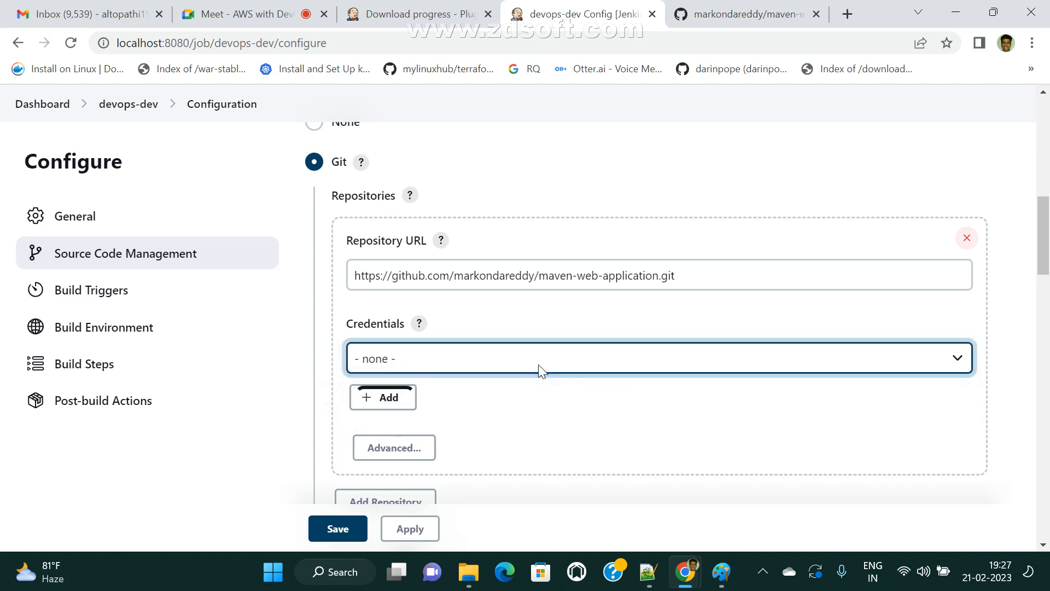
- Open the Add Credentials form for the Jenkins credential store
{"action": "left_click", "coordinate": [382, 398]}
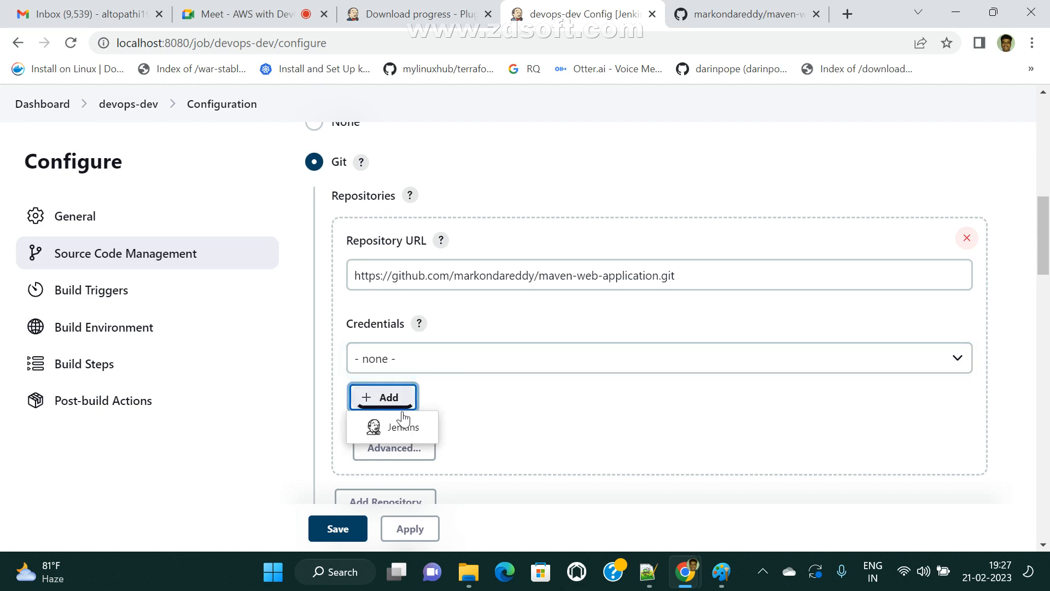
{"action": "left_click", "coordinate": [406, 429]}
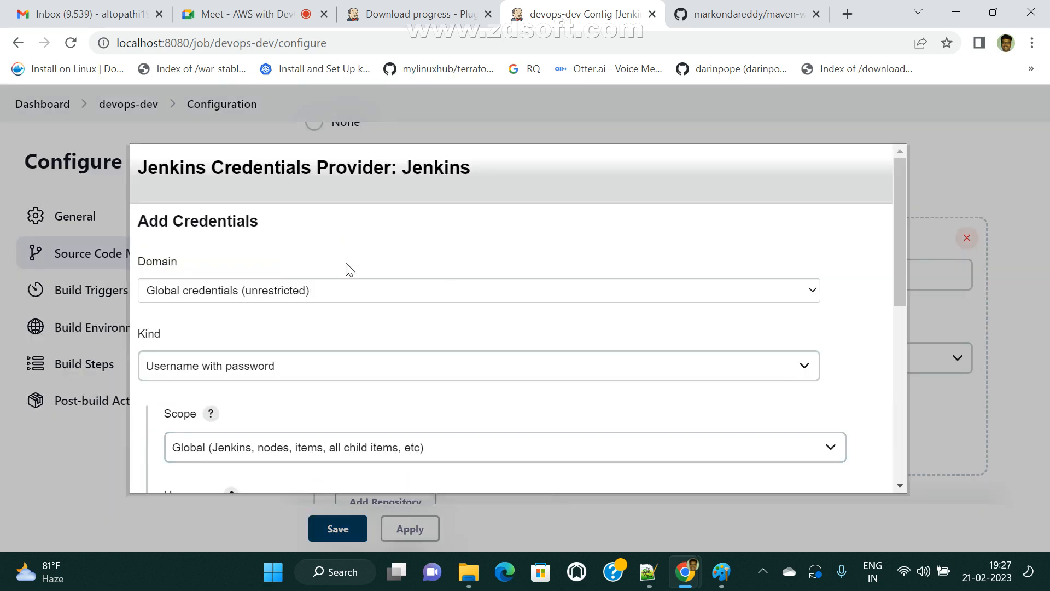
{"action": "left_click_drag", "start_coordinate": [142, 165], "coordinate": [394, 168]}
{"action": "scroll", "coordinate": [469, 257], "scroll_direction": "down", "scroll_amount": 2}
{"action": "scroll", "coordinate": [364, 253], "scroll_direction": "up", "scroll_amount": 2}
{"action": "left_click", "coordinate": [363, 211]}
{"action": "left_click", "coordinate": [724, 577]}
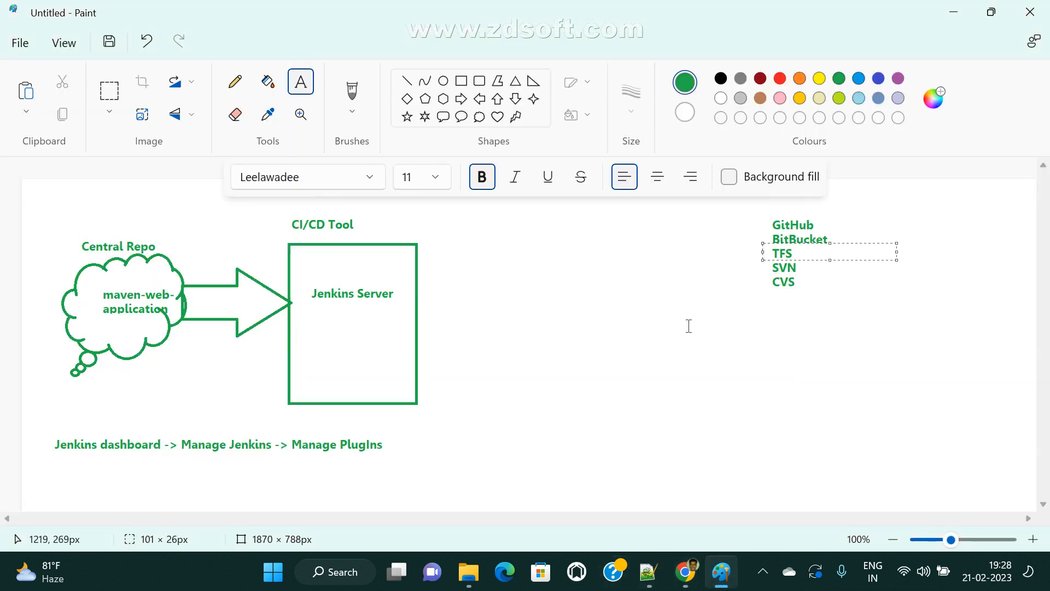
- Add a Test Project note in Paint listing Username, Password, BranchName and Repo URL
{"action": "left_click_drag", "start_coordinate": [744, 305], "coordinate": [926, 461]}
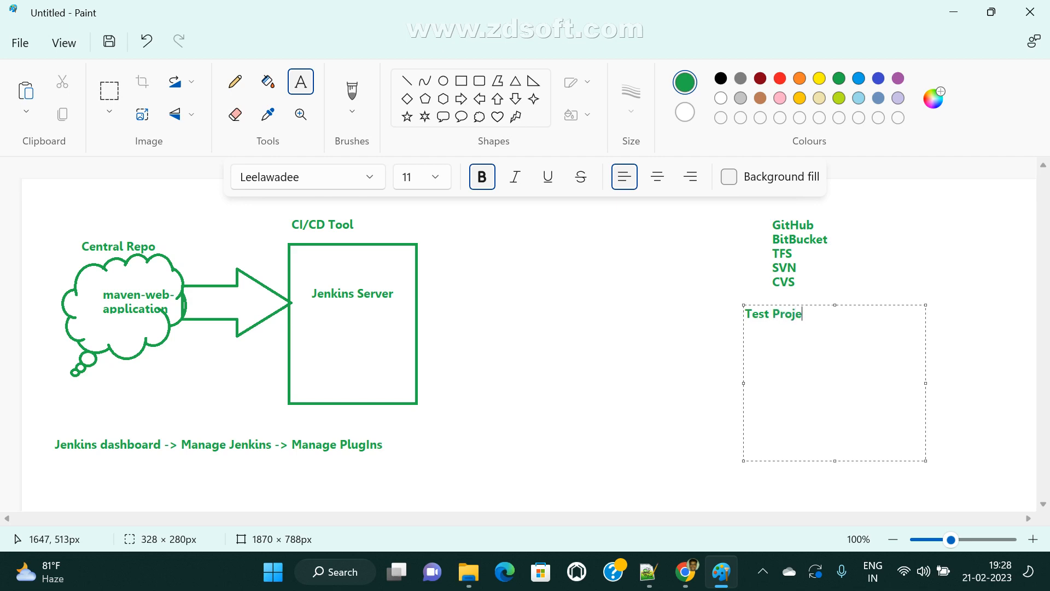
{"action": "key", "text": "Return"}
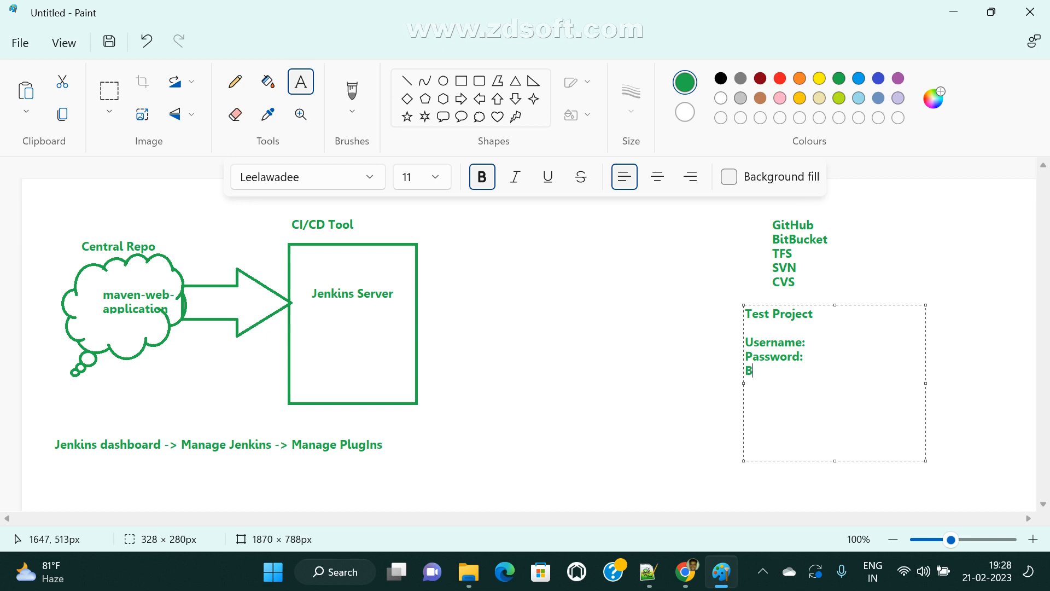
{"action": "type", "text": "ranchName"}
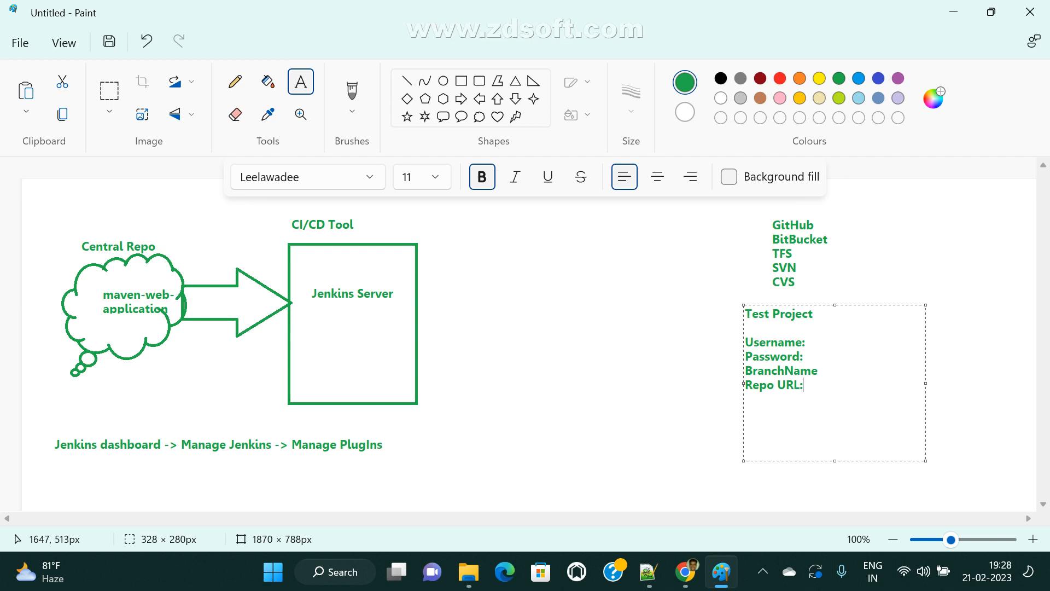
{"action": "left_click_drag", "start_coordinate": [818, 351], "coordinate": [741, 343]}
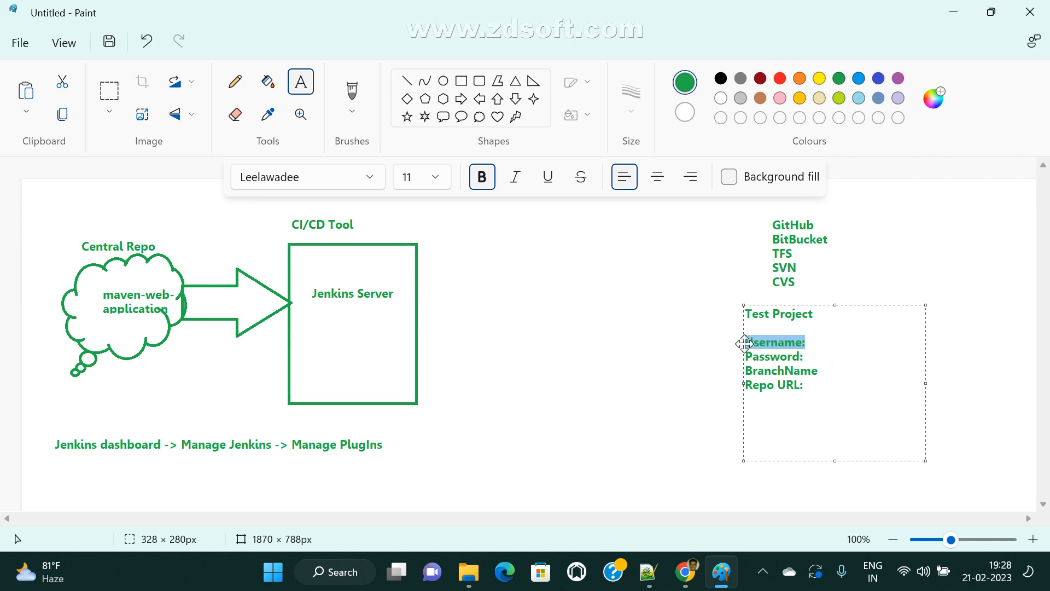
{"action": "double_click", "coordinate": [761, 356]}
{"action": "left_click", "coordinate": [833, 370]}
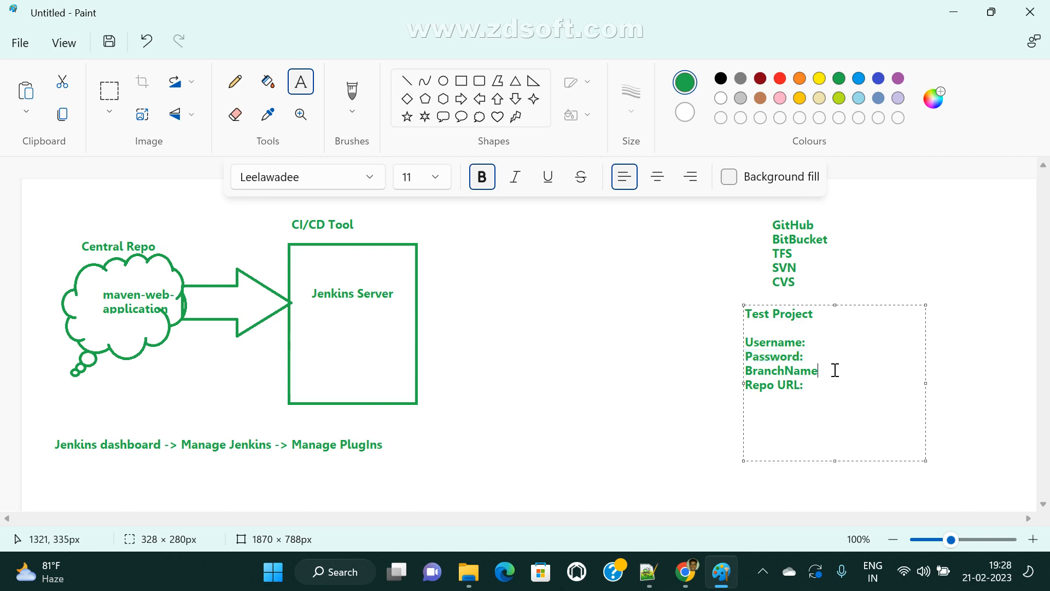
{"action": "mouse_move", "coordinate": [687, 575]}
{"action": "left_click", "coordinate": [574, 497]}
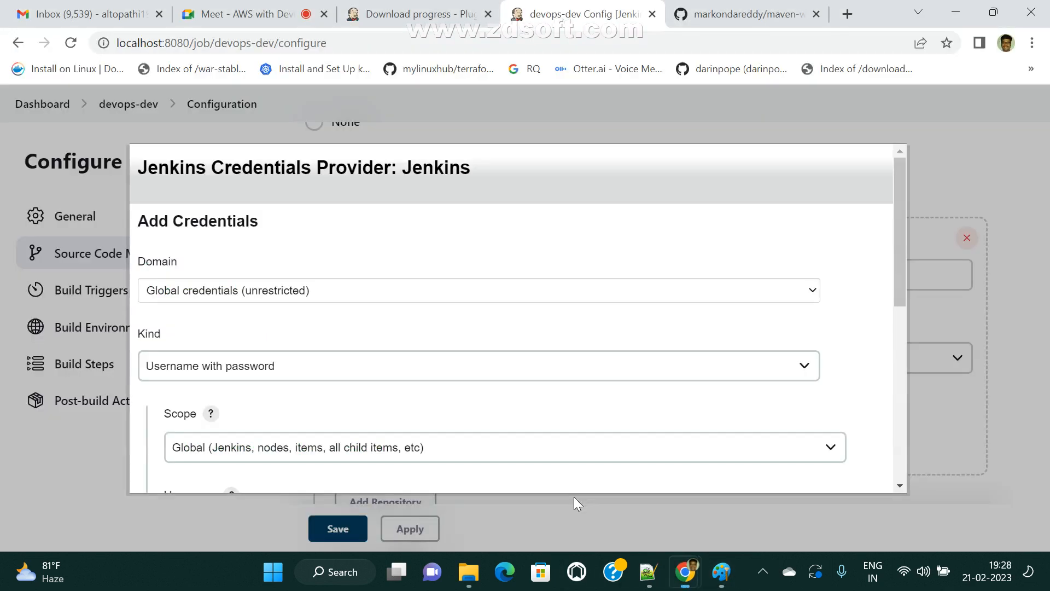
- Check the repository's GitHub branches: main, dev, master and test
{"action": "left_click", "coordinate": [747, 15]}
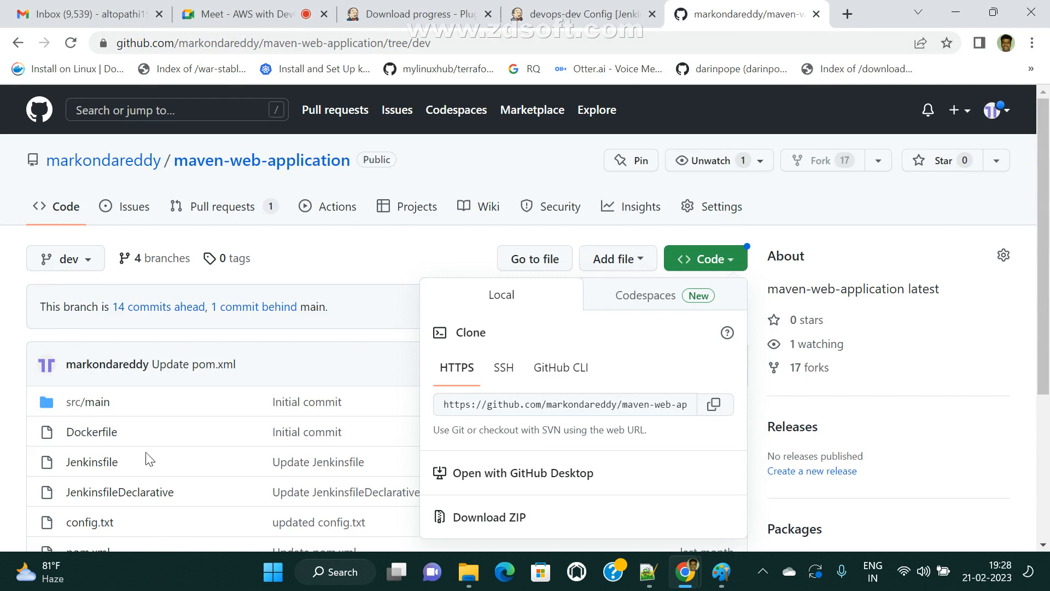
{"action": "left_click", "coordinate": [89, 265]}
{"action": "left_click", "coordinate": [90, 265]}
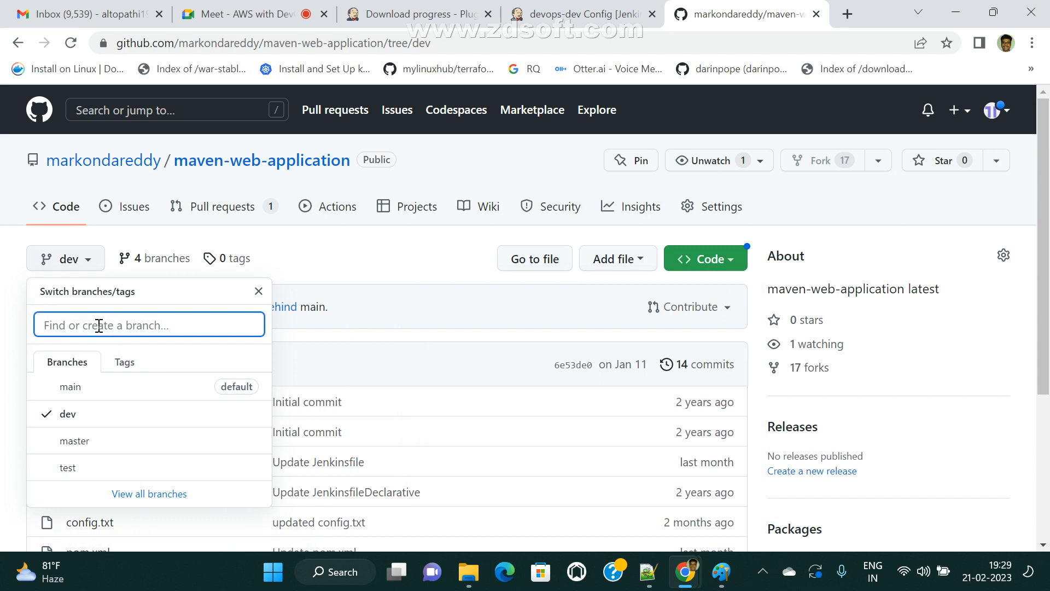
{"action": "left_click", "coordinate": [554, 7]}
{"action": "left_click", "coordinate": [721, 572]}
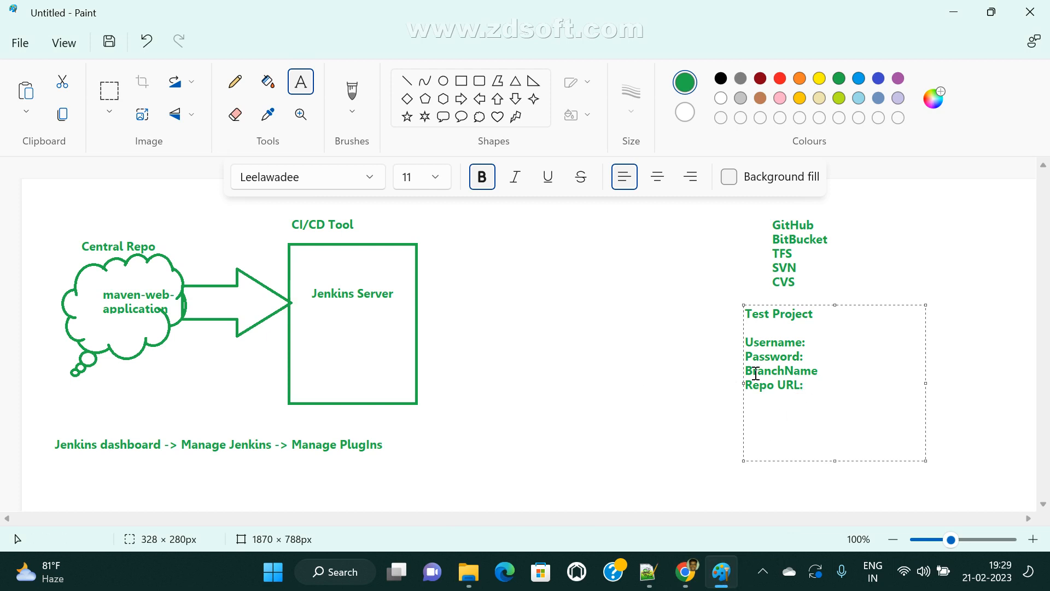
- Highlight the Paint note's credential lines, from Username down to Repo URL
{"action": "left_click_drag", "start_coordinate": [753, 374], "coordinate": [713, 394]}
{"action": "left_click", "coordinate": [823, 359]}
{"action": "left_click", "coordinate": [834, 403]}
{"action": "left_click_drag", "start_coordinate": [843, 403], "coordinate": [700, 342]}
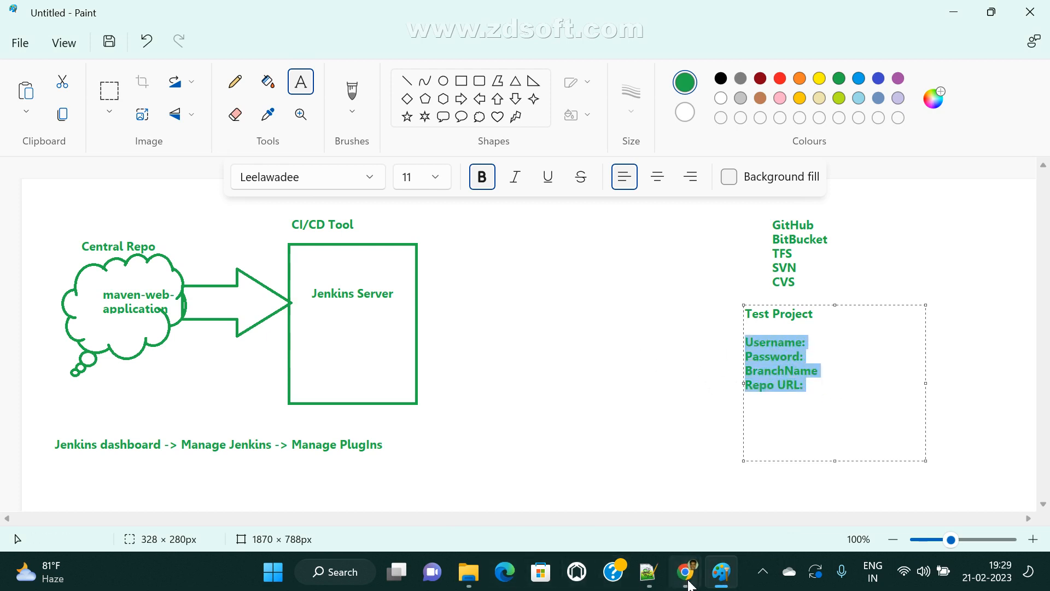
- Return to Jenkins' Add Credentials form and open its credential Kind list
{"action": "mouse_move", "coordinate": [691, 585]}
{"action": "left_click", "coordinate": [585, 524]}
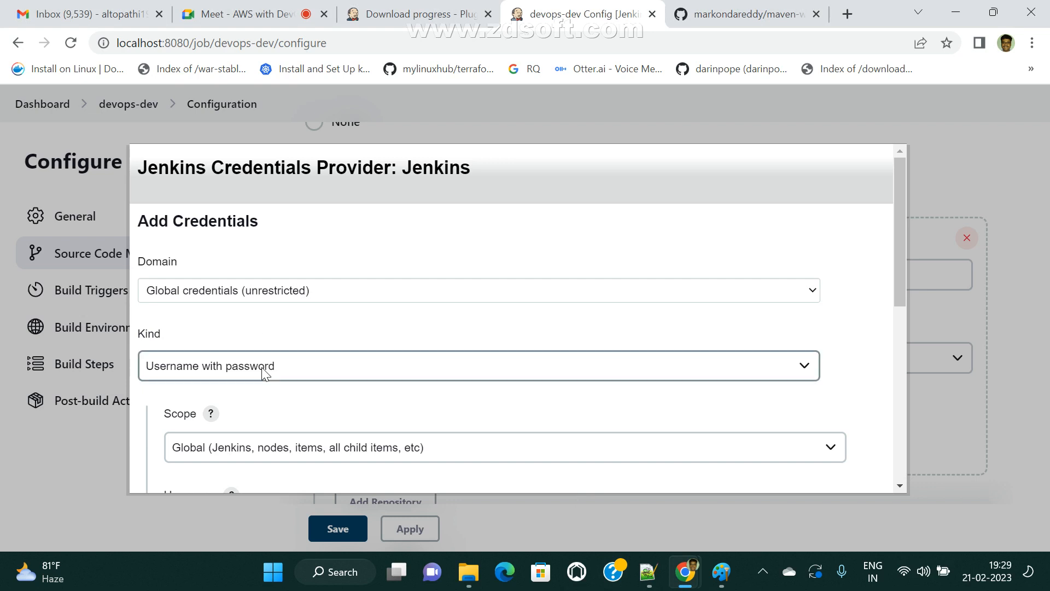
{"action": "scroll", "coordinate": [298, 339], "scroll_direction": "down", "scroll_amount": 3}
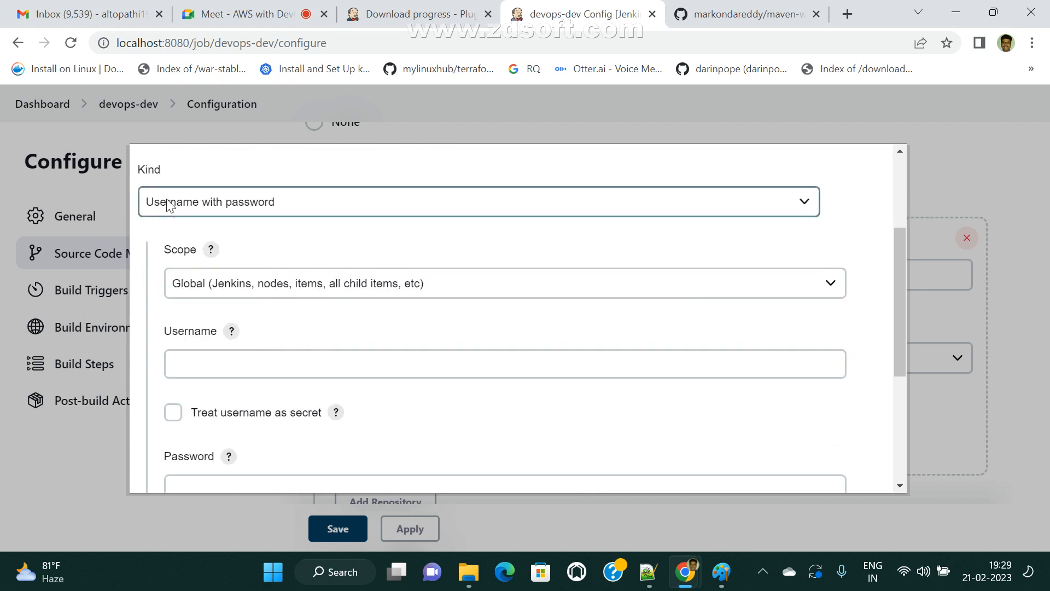
{"action": "left_click", "coordinate": [334, 202]}
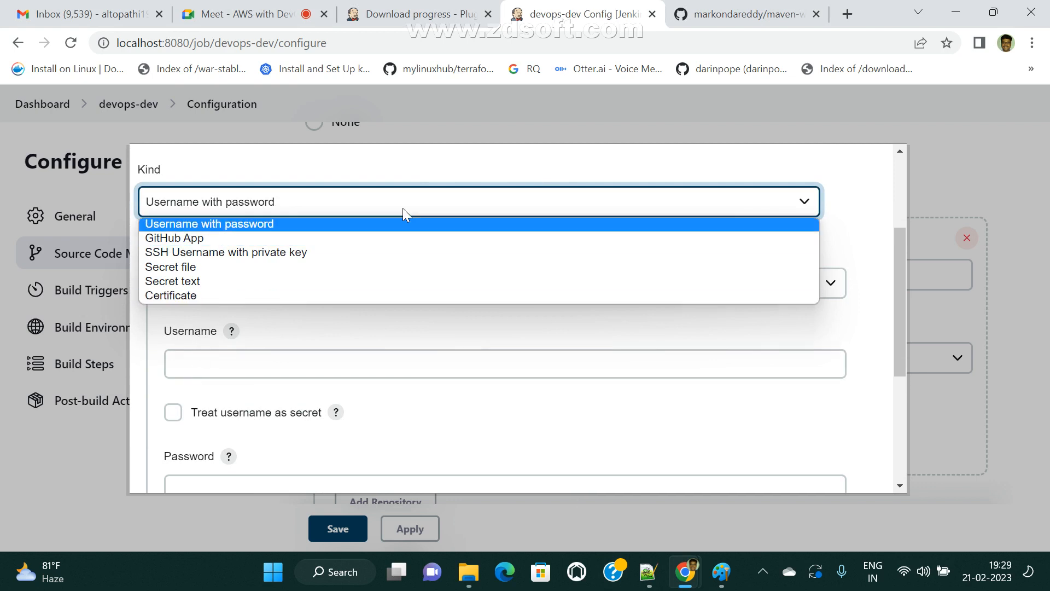
- Keep Kind as Username with password and enter the GitHub account's username and password
{"action": "left_click", "coordinate": [425, 167]}
{"action": "left_click", "coordinate": [200, 363]}
{"action": "left_click", "coordinate": [200, 362]}
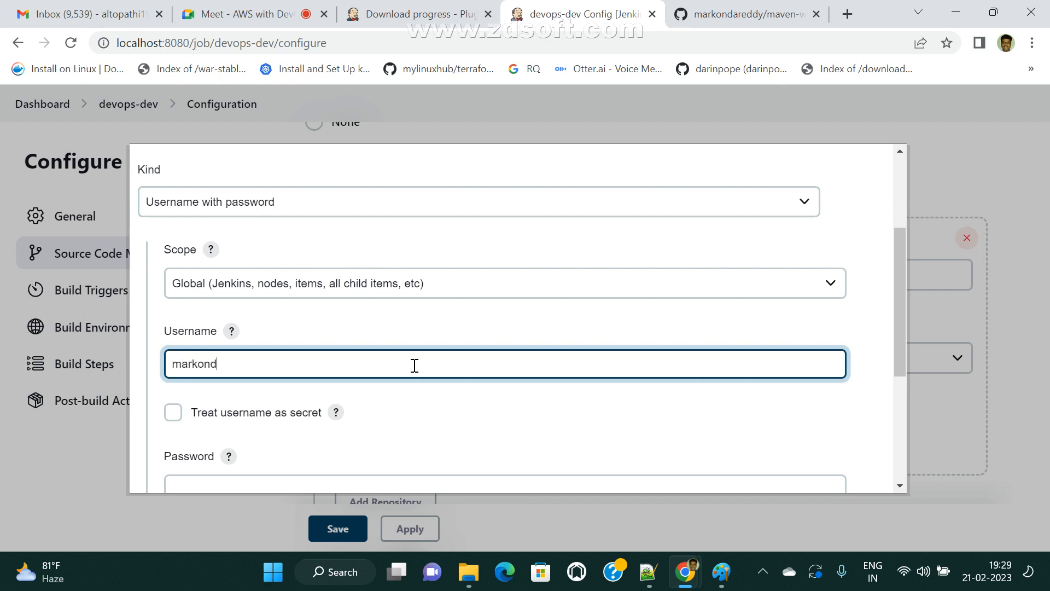
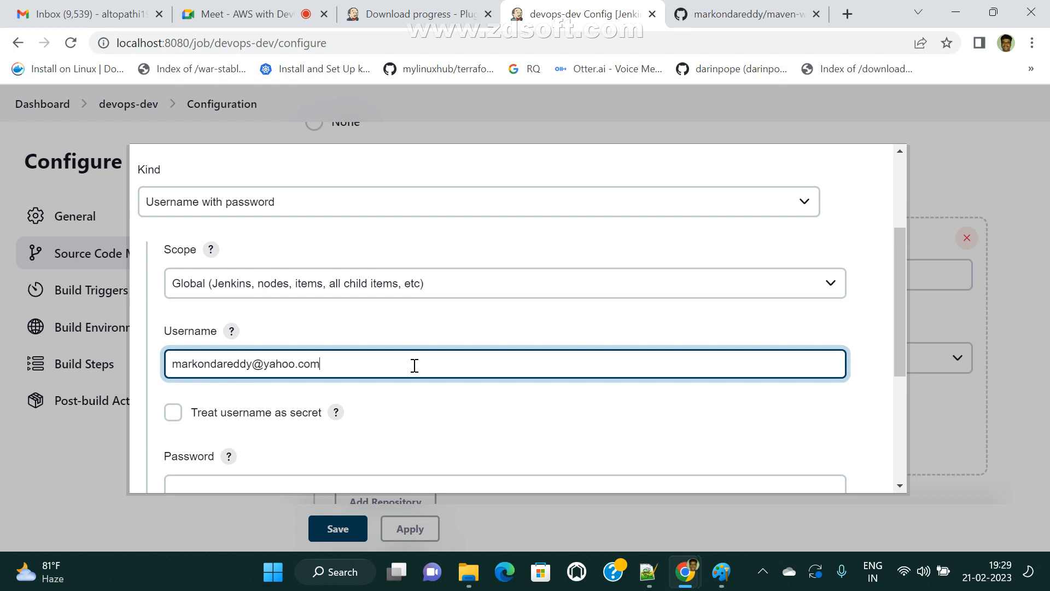
{"action": "scroll", "coordinate": [425, 403], "scroll_direction": "down", "scroll_amount": 3}
{"action": "left_click", "coordinate": [195, 329]}
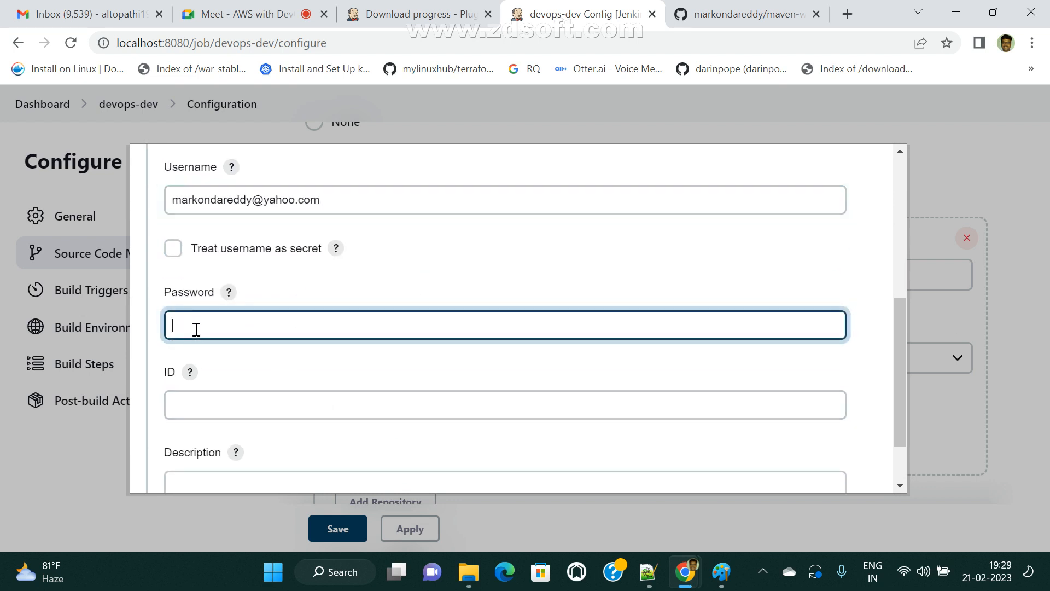
{"action": "type", "text": "*********"}
- Set both ID and description to git-maven-web-app-credential and add the credential
{"action": "left_click", "coordinate": [214, 405]}
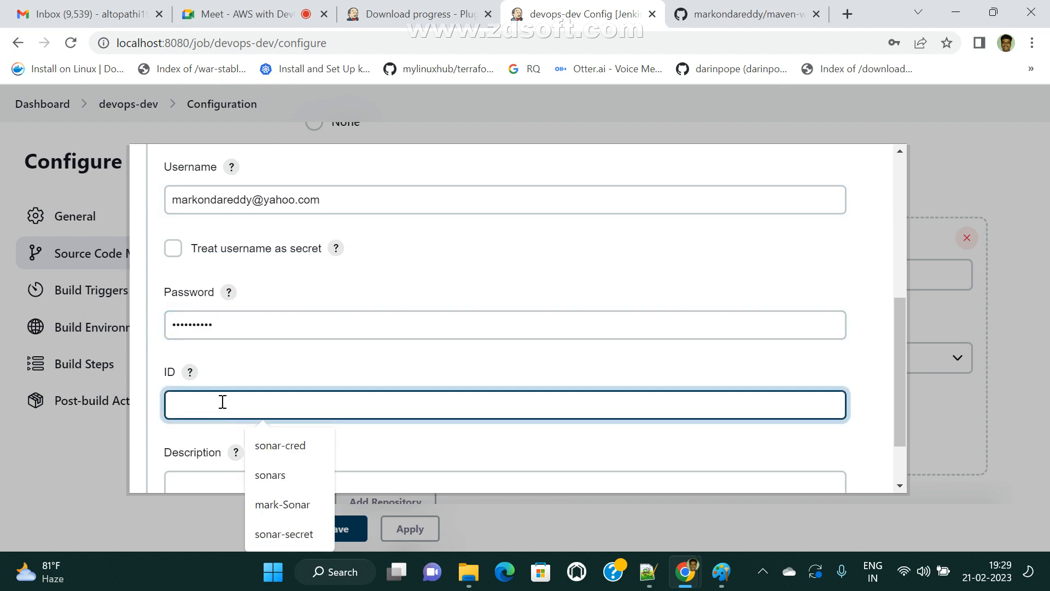
{"action": "scroll", "coordinate": [223, 402], "scroll_direction": "down", "scroll_amount": 2}
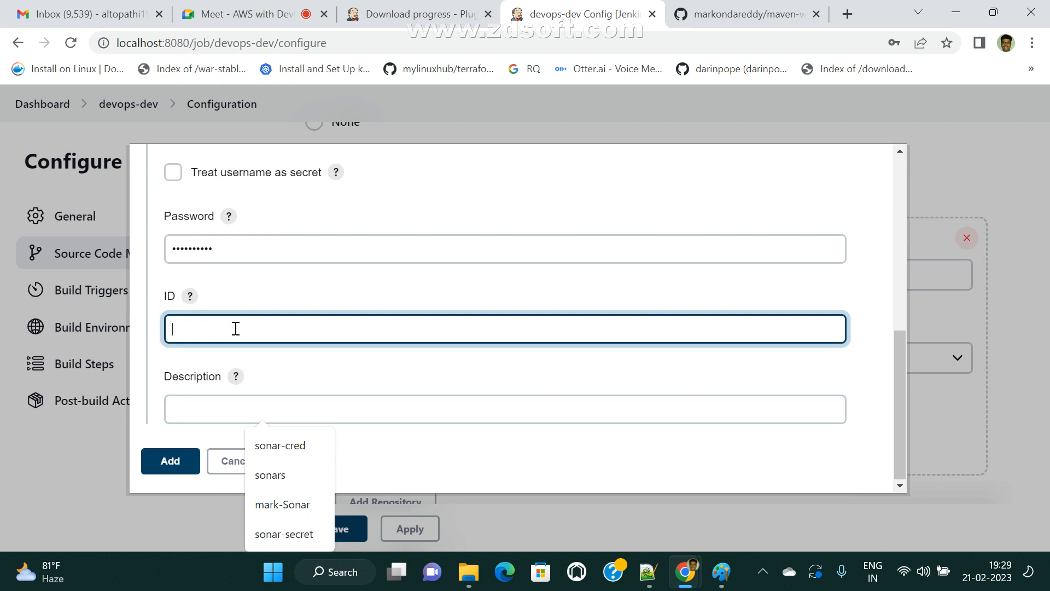
{"action": "type", "text": "git-maven-web-app-credential"}
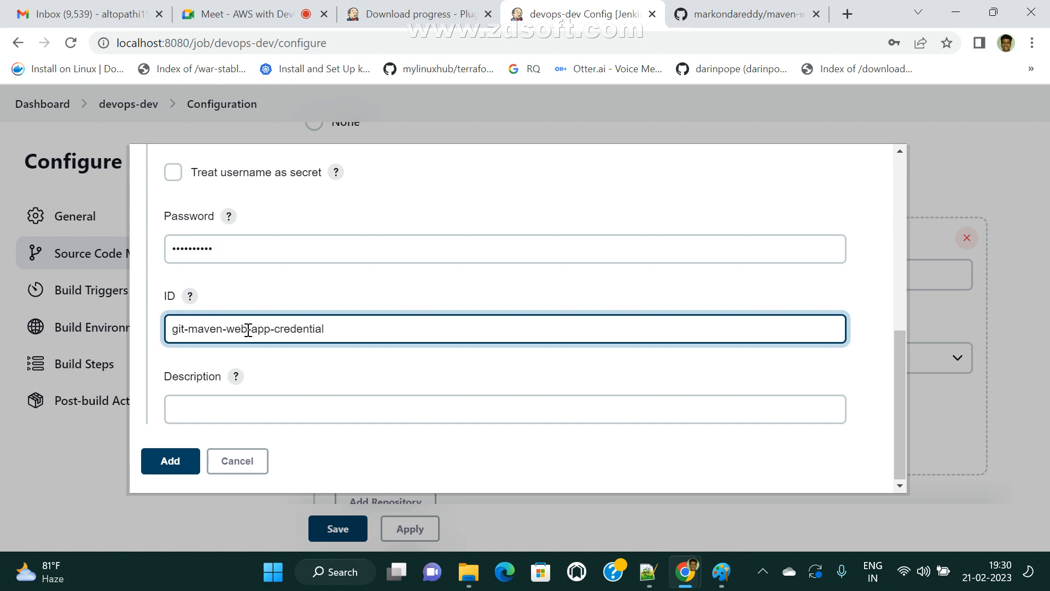
{"action": "left_click_drag", "start_coordinate": [338, 328], "coordinate": [3, 347]}
{"action": "key", "text": "ctrl+c"}
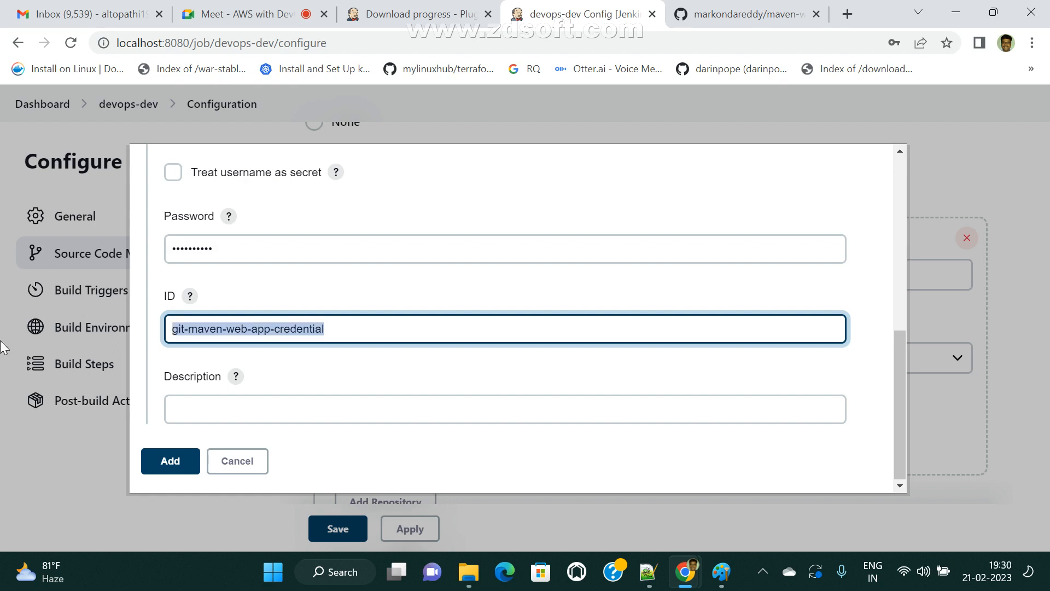
{"action": "left_click", "coordinate": [209, 401]}
{"action": "key", "text": "ctrl+v"}
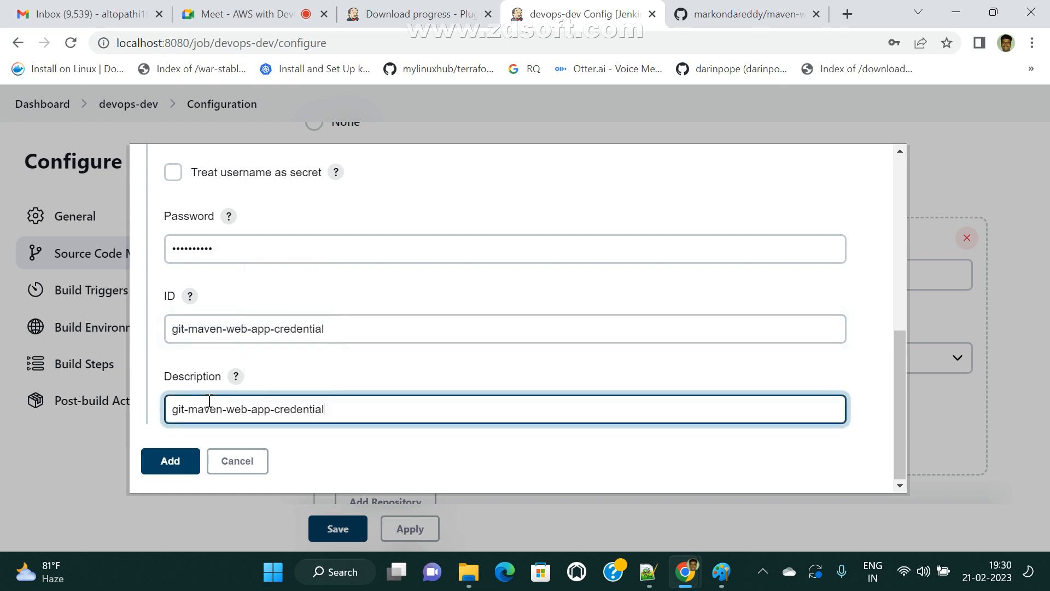
{"action": "left_click", "coordinate": [170, 461]}
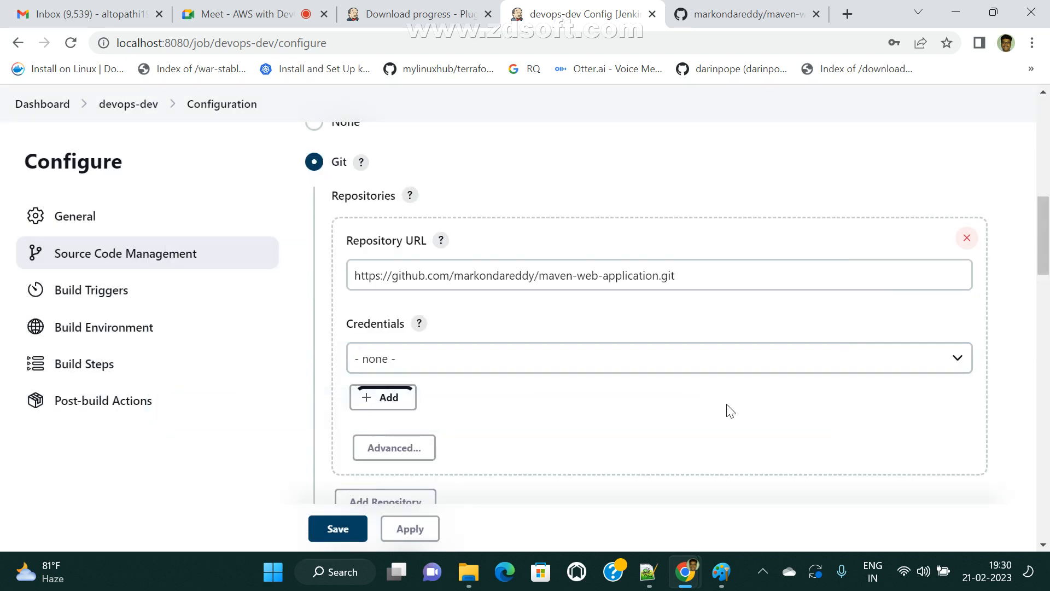
- Select git-maven-web-app-credential for the devops-dev Git repository, with branch specifier */master
{"action": "left_click", "coordinate": [402, 361]}
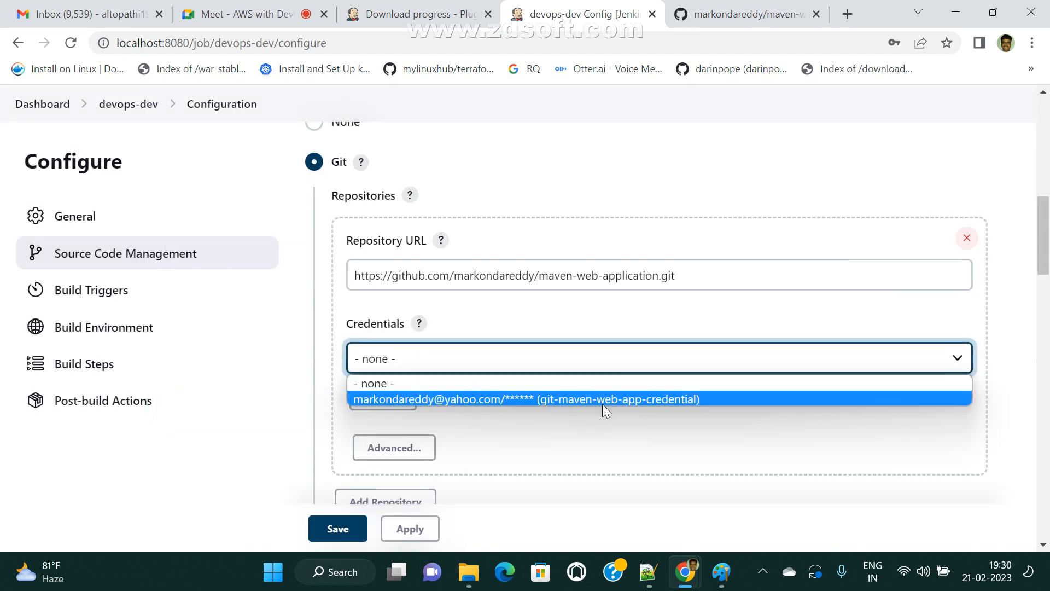
{"action": "left_click", "coordinate": [482, 400]}
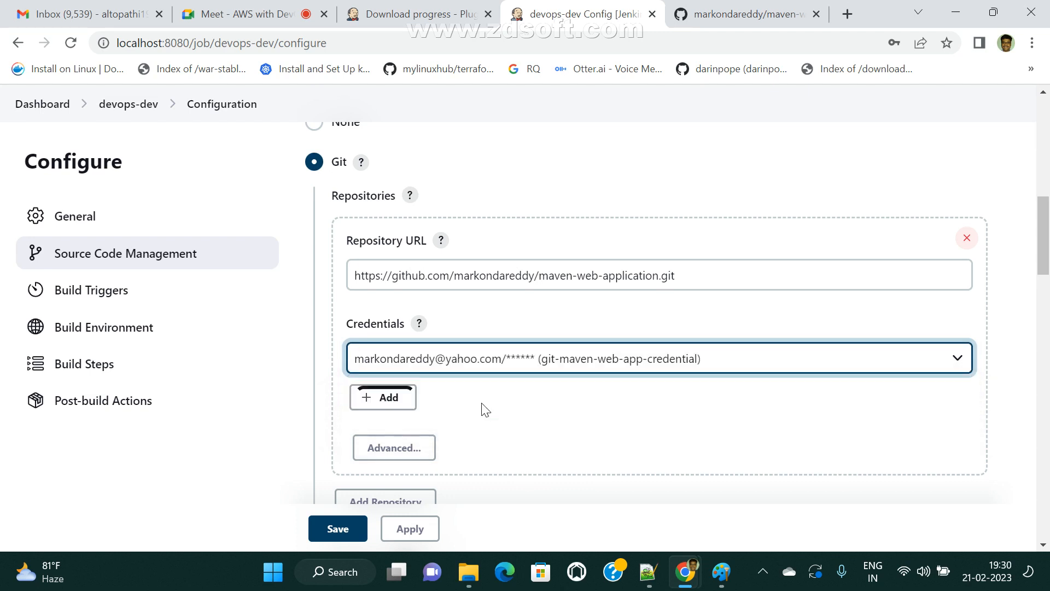
{"action": "scroll", "coordinate": [522, 372], "scroll_direction": "down", "scroll_amount": 3}
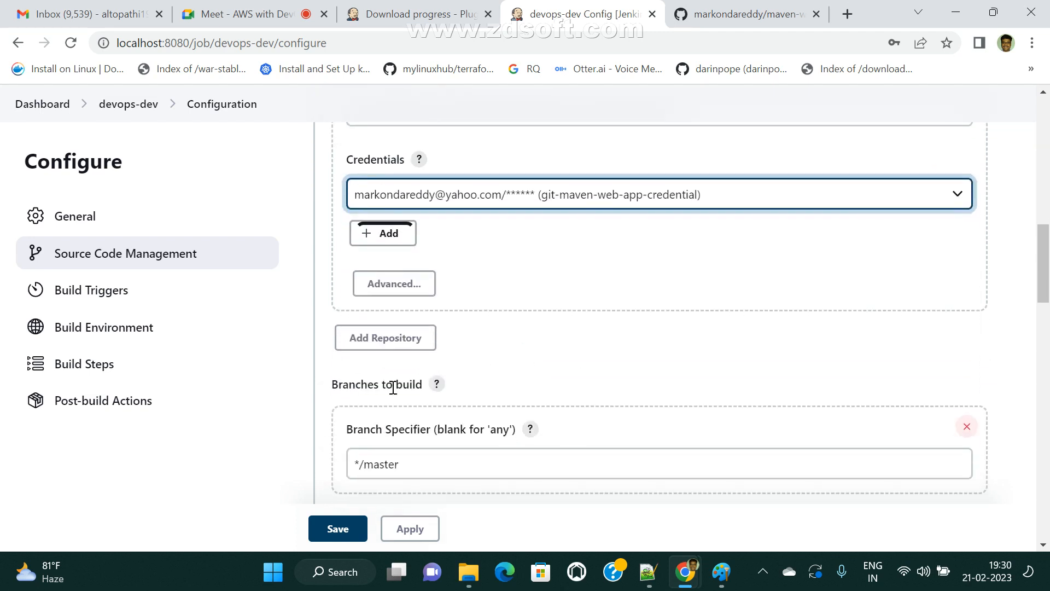
{"action": "scroll", "coordinate": [536, 400], "scroll_direction": "down", "scroll_amount": 3}
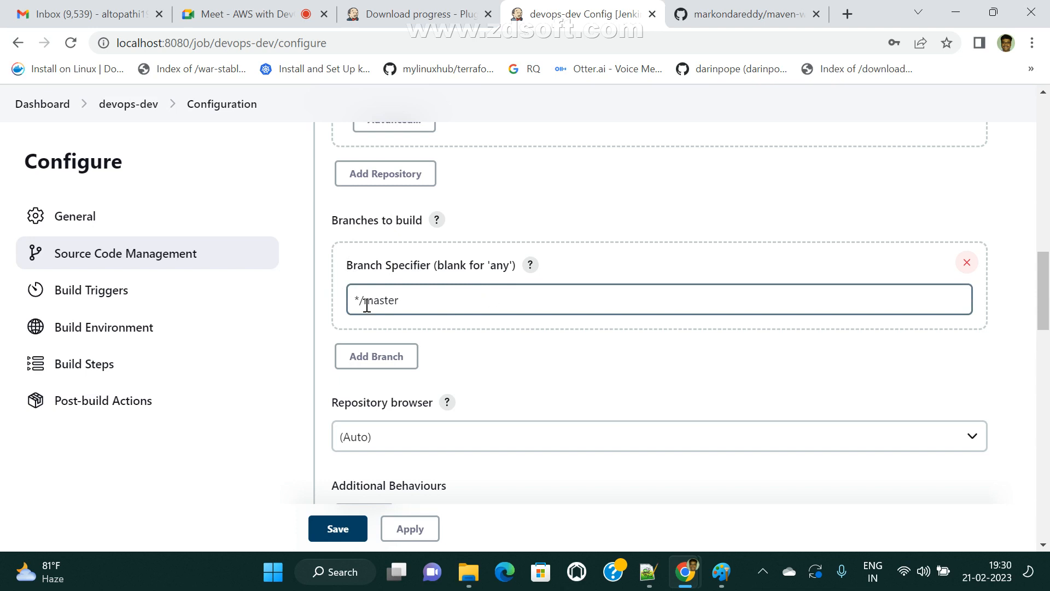
{"action": "left_click_drag", "start_coordinate": [368, 305], "coordinate": [491, 305]}
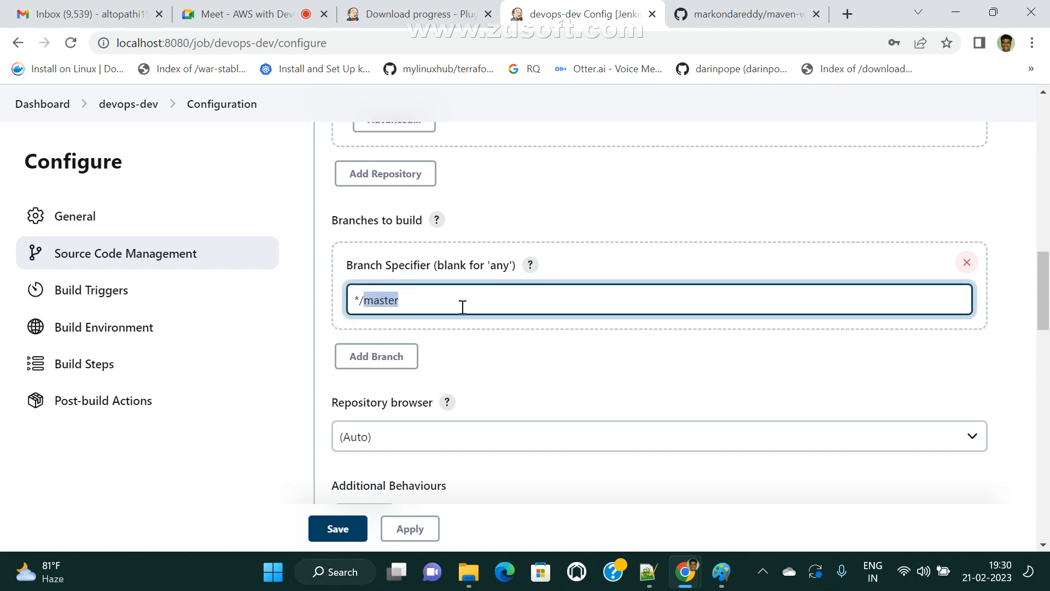
{"action": "left_click", "coordinate": [747, 13]}
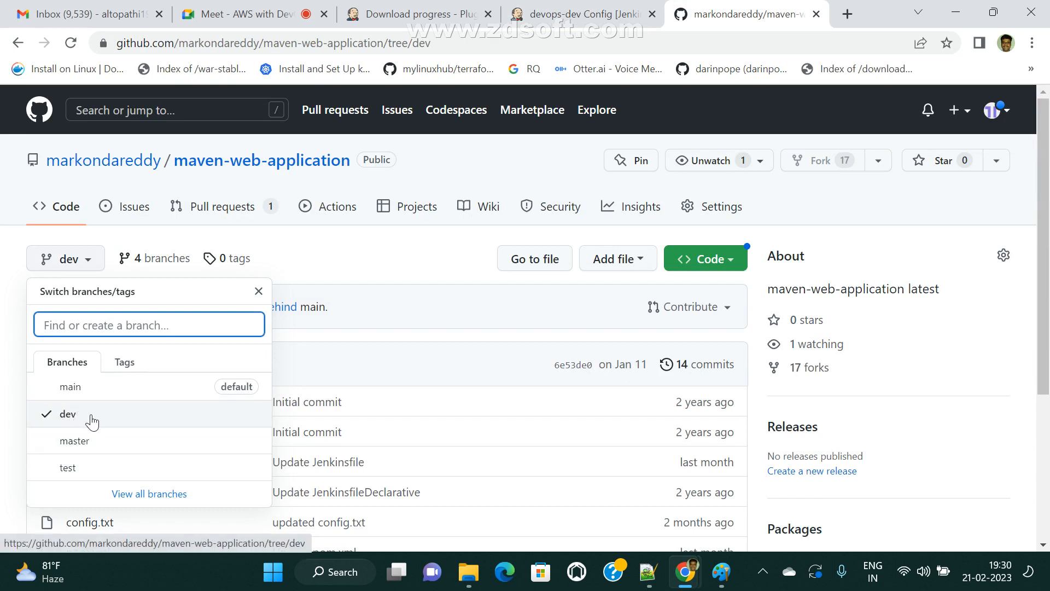
- Check the devops-dev job's repository URL against the repository's GitHub tab
{"action": "left_click", "coordinate": [583, 14]}
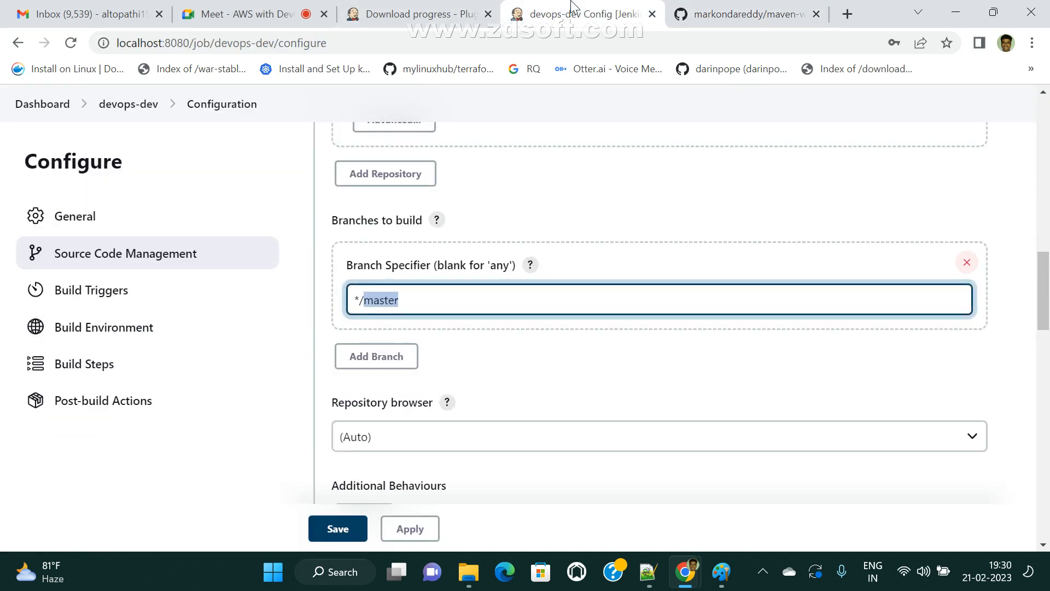
{"action": "type", "text": "dev"}
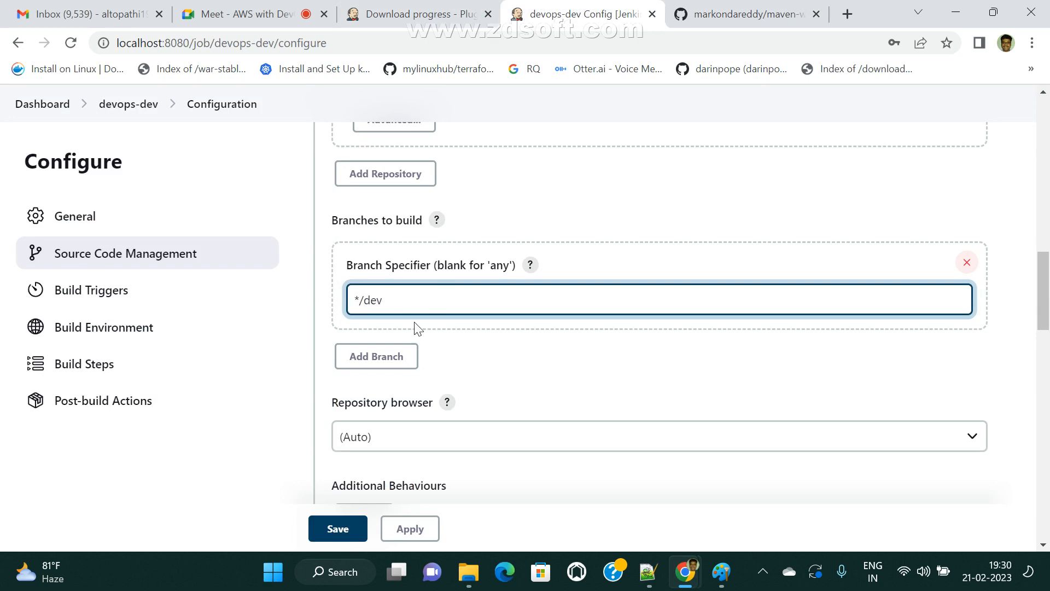
{"action": "scroll", "coordinate": [542, 403], "scroll_direction": "down", "scroll_amount": 3}
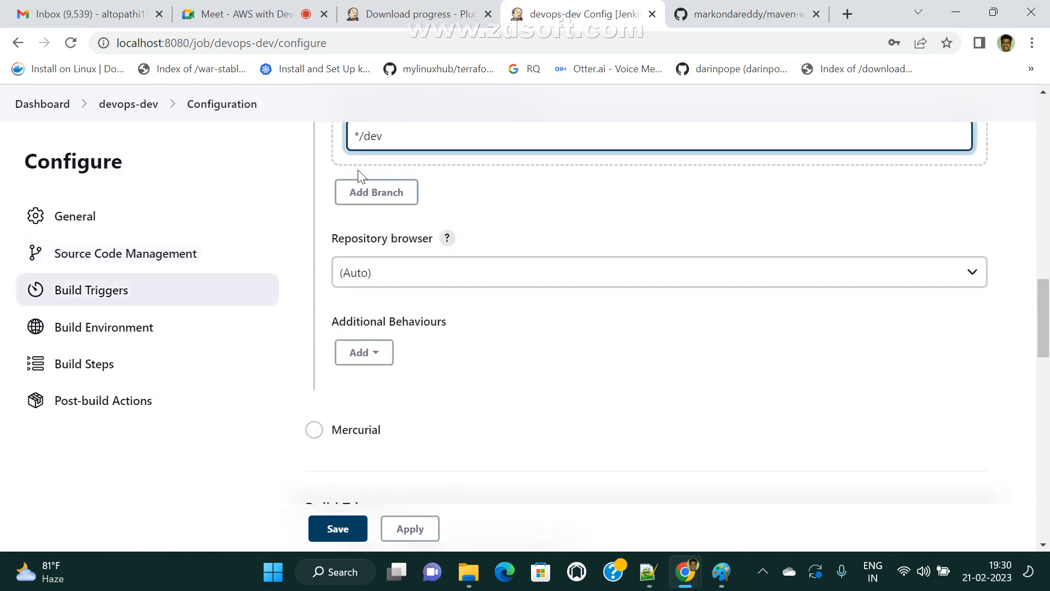
{"action": "scroll", "coordinate": [386, 347], "scroll_direction": "up", "scroll_amount": 2}
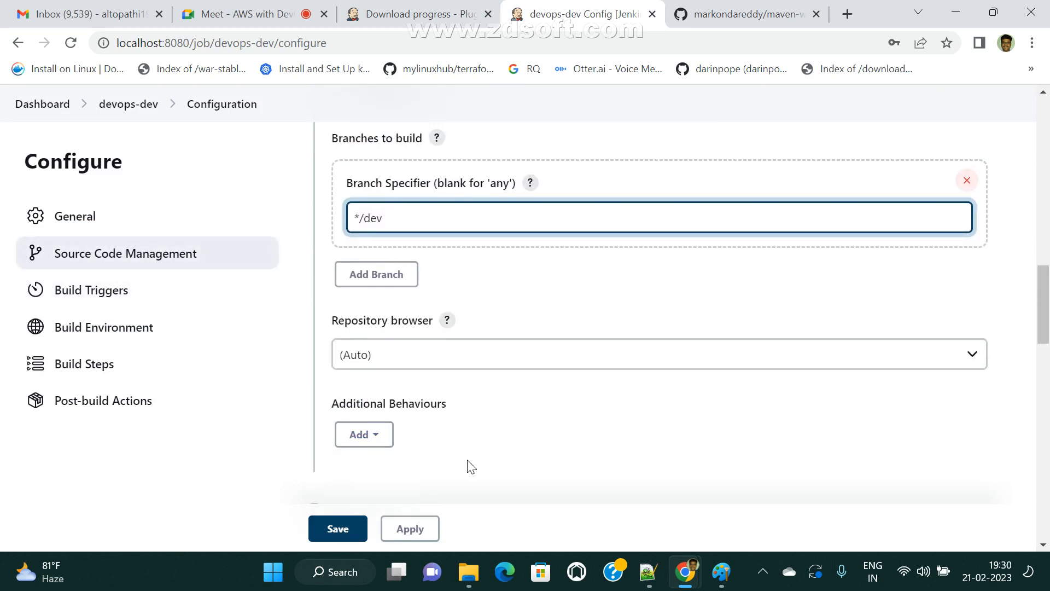
{"action": "scroll", "coordinate": [466, 462], "scroll_direction": "up", "scroll_amount": 5}
{"action": "scroll", "coordinate": [558, 405], "scroll_direction": "down", "scroll_amount": 2}
{"action": "scroll", "coordinate": [597, 467], "scroll_direction": "up", "scroll_amount": 5}
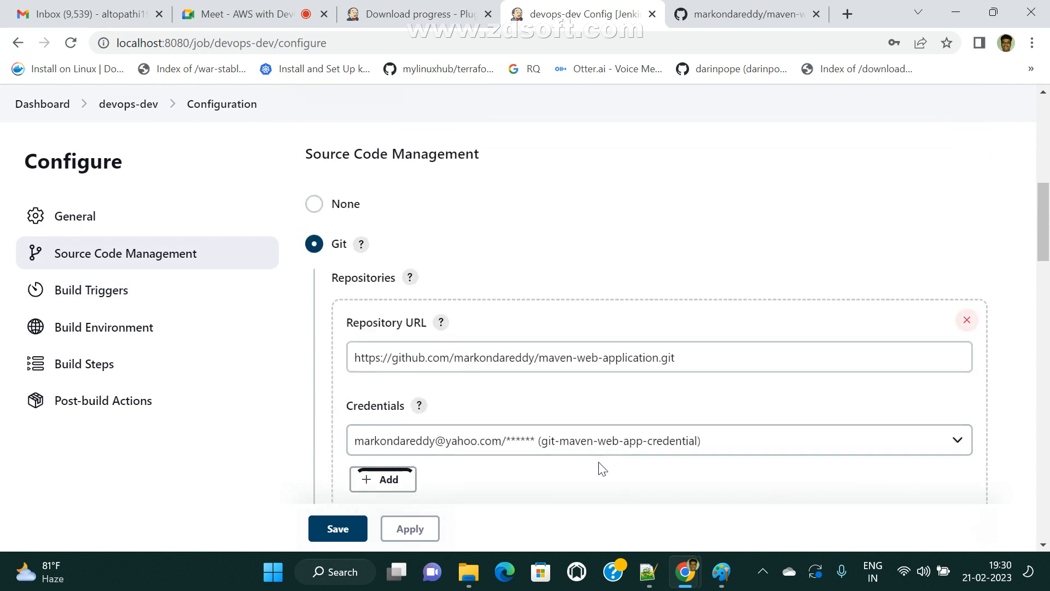
{"action": "left_click_drag", "start_coordinate": [703, 357], "coordinate": [344, 347]}
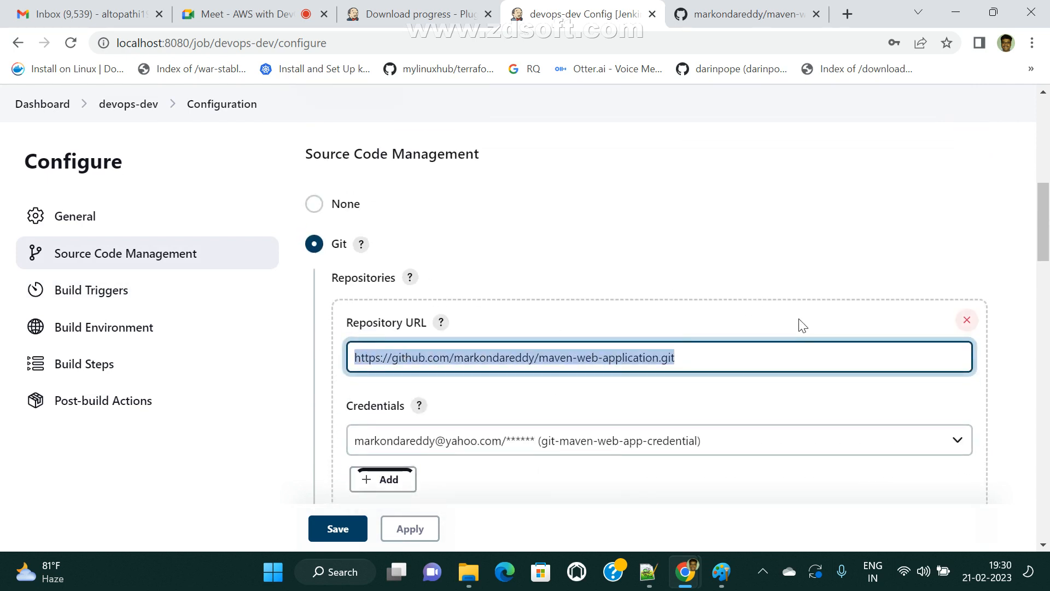
{"action": "scroll", "coordinate": [797, 324], "scroll_direction": "down", "scroll_amount": 1}
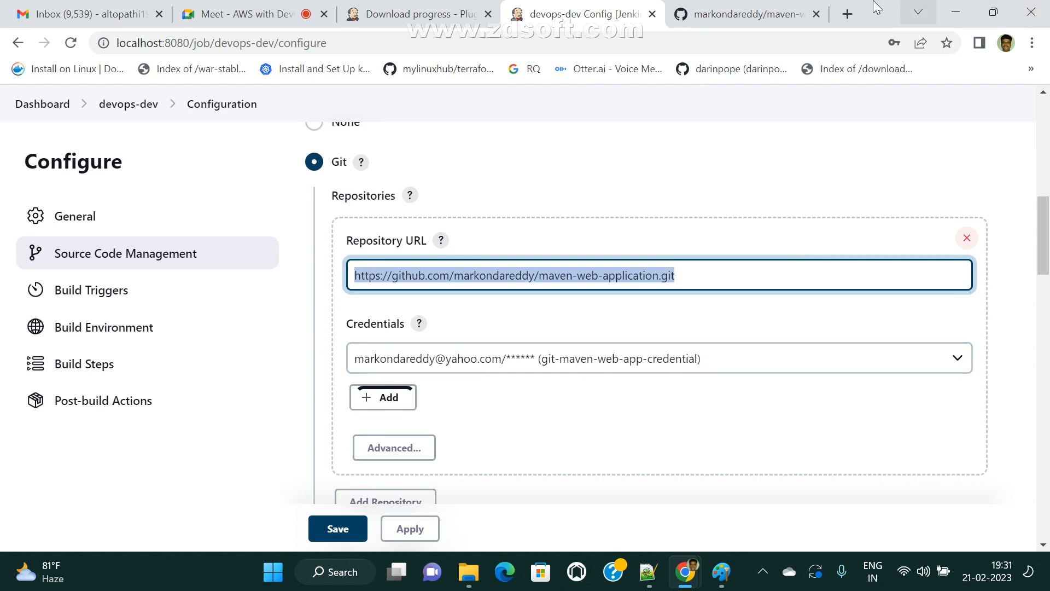
{"action": "key", "text": "ctrl+Tab"}
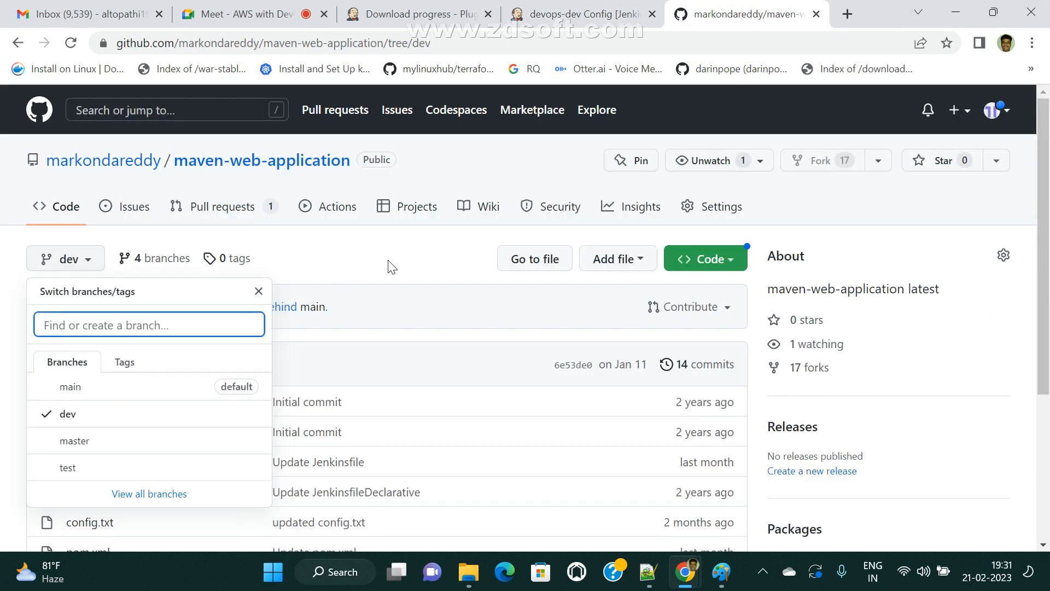
{"action": "key", "text": "ctrl+shift+Tab"}
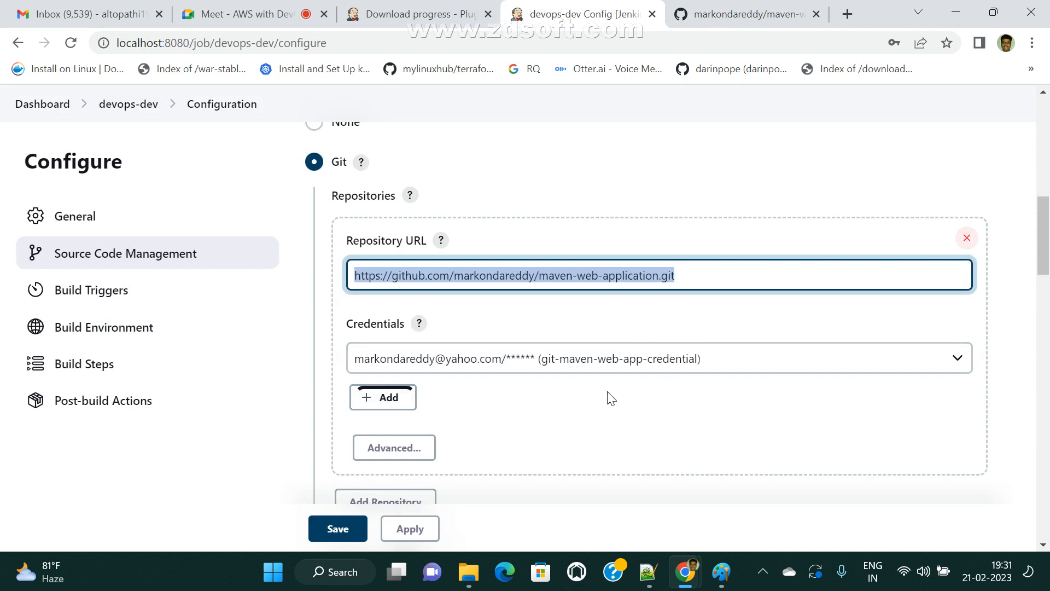
- Confirm branch specifier */dev, apply and save the devops-dev job, then bring Paint forward
{"action": "scroll", "coordinate": [704, 410], "scroll_direction": "down", "scroll_amount": 4}
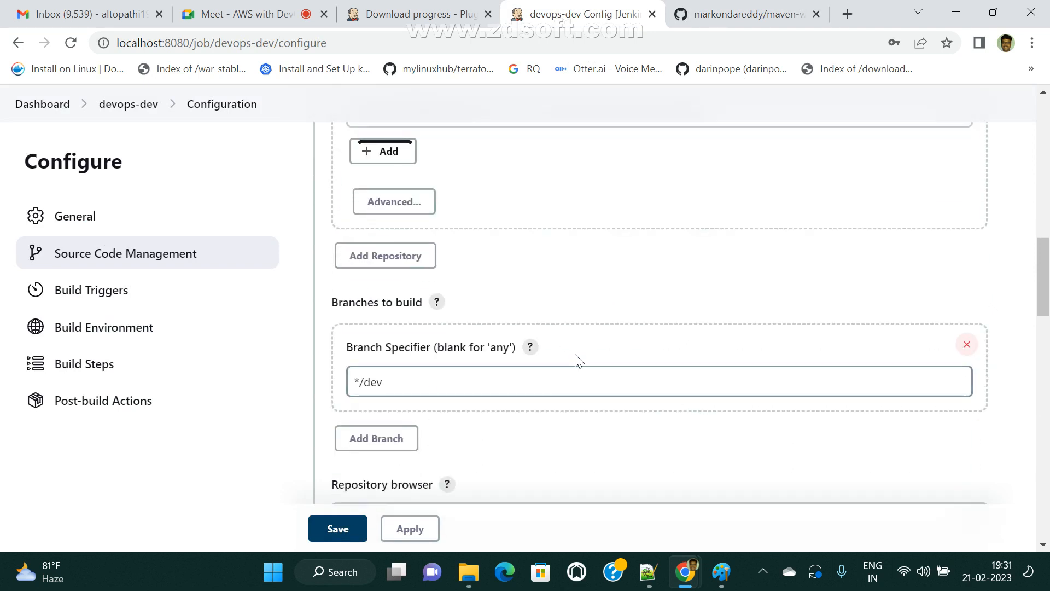
{"action": "double_click", "coordinate": [370, 382]}
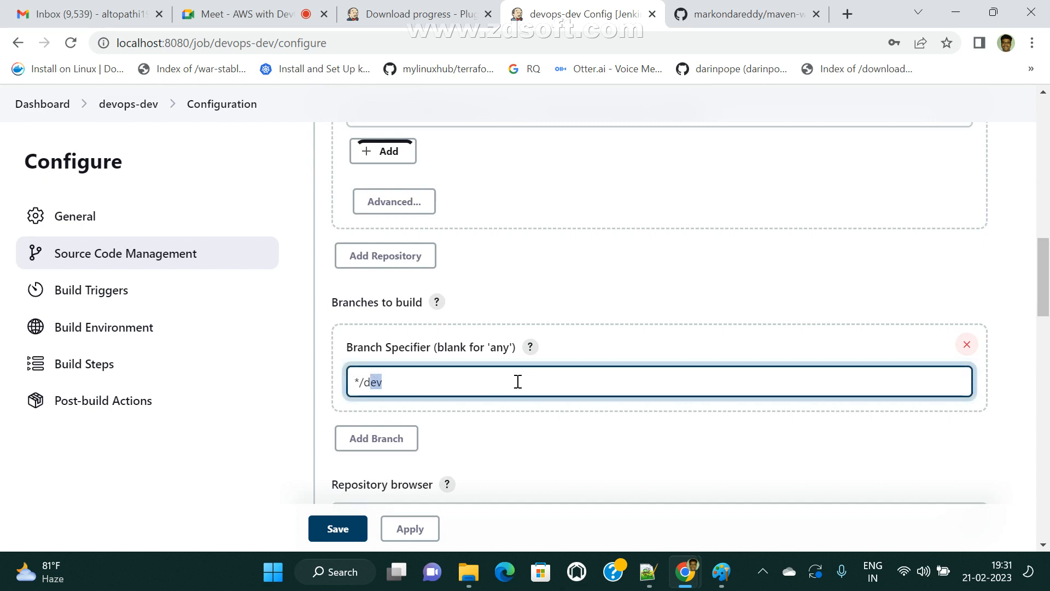
{"action": "scroll", "coordinate": [553, 392], "scroll_direction": "down", "scroll_amount": 10}
{"action": "left_click", "coordinate": [410, 529]}
{"action": "left_click", "coordinate": [364, 532]}
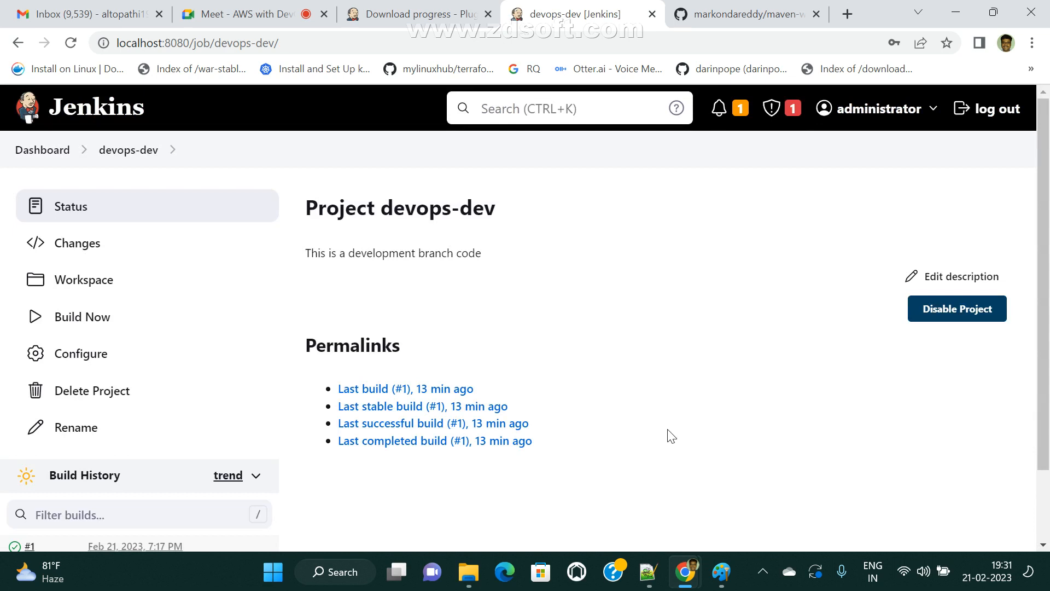
{"action": "left_click", "coordinate": [718, 575]}
{"action": "left_click", "coordinate": [317, 317]}
- Write 'GitHub repo' under the Jenkins Server title in Paint, then return to Jenkins' devops-dev page
{"action": "left_click", "coordinate": [314, 323]}
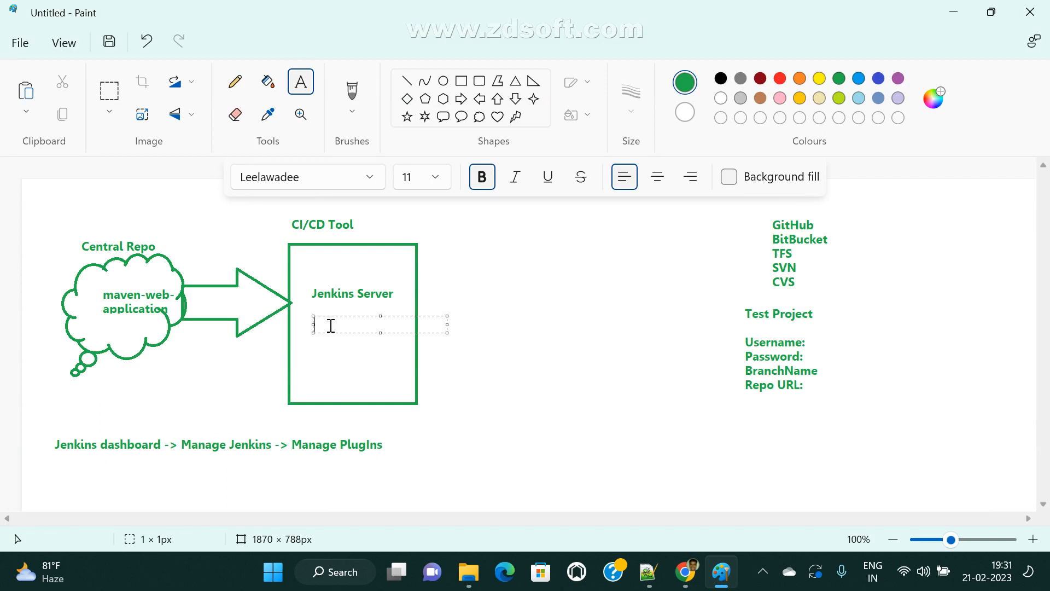
{"action": "type", "text": "GitHub repo"}
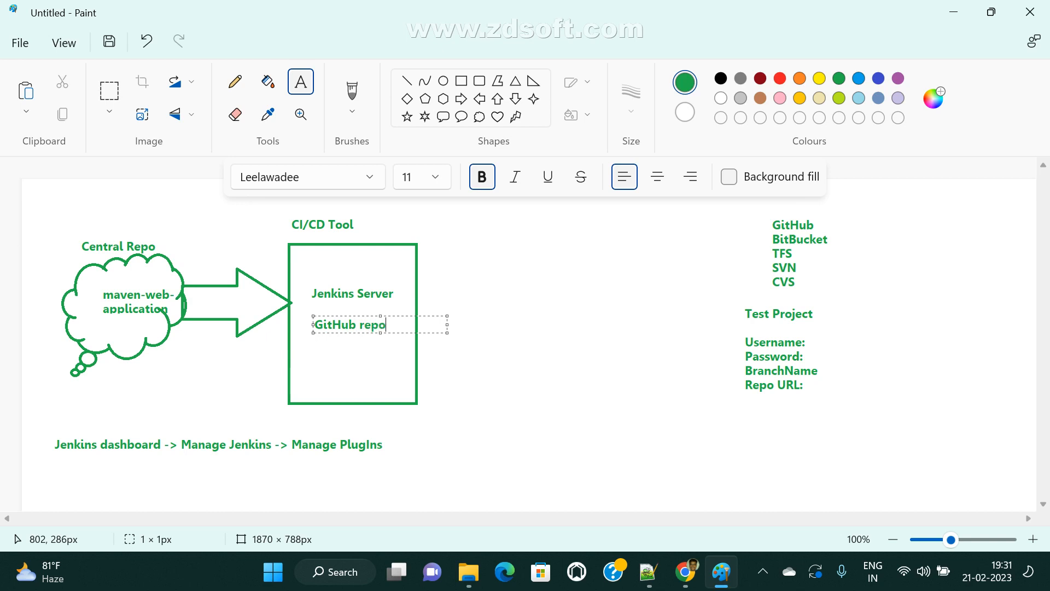
{"action": "left_click", "coordinate": [478, 389]}
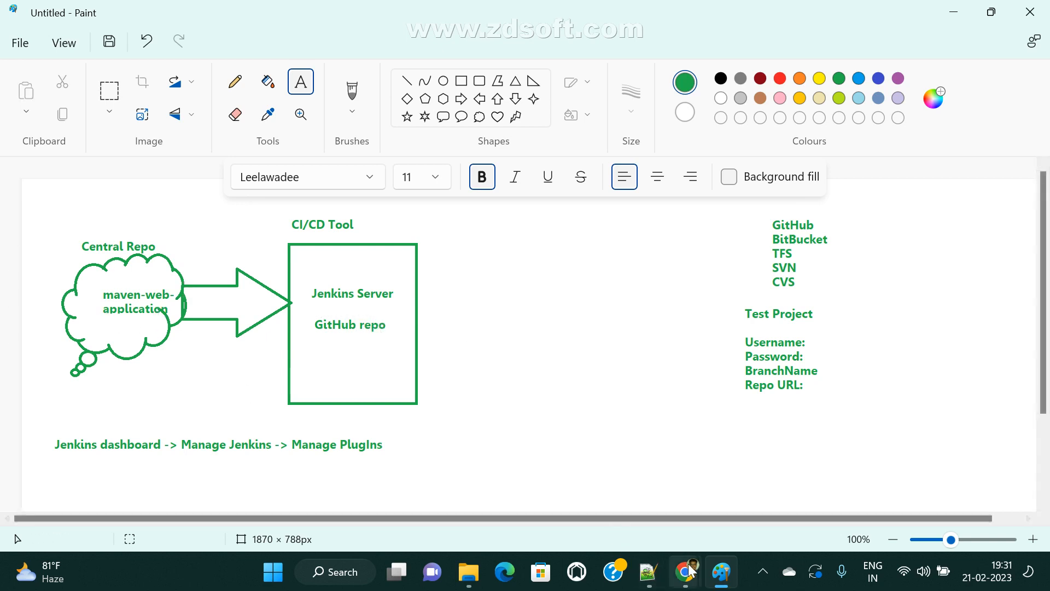
{"action": "mouse_move", "coordinate": [686, 572]}
{"action": "left_click", "coordinate": [577, 497]}
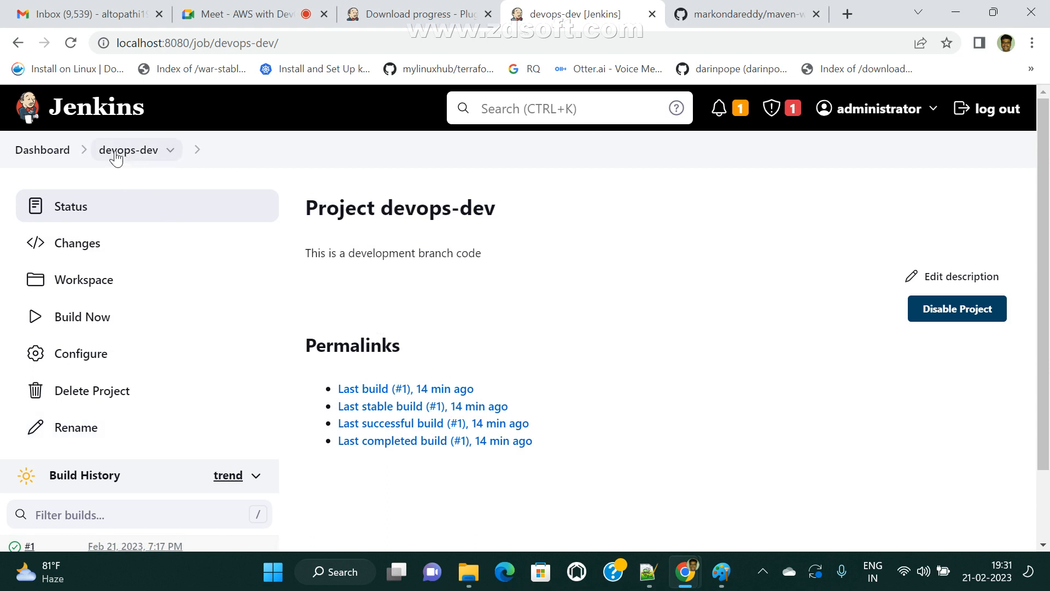
{"action": "scroll", "coordinate": [129, 432], "scroll_direction": "down", "scroll_amount": 1}
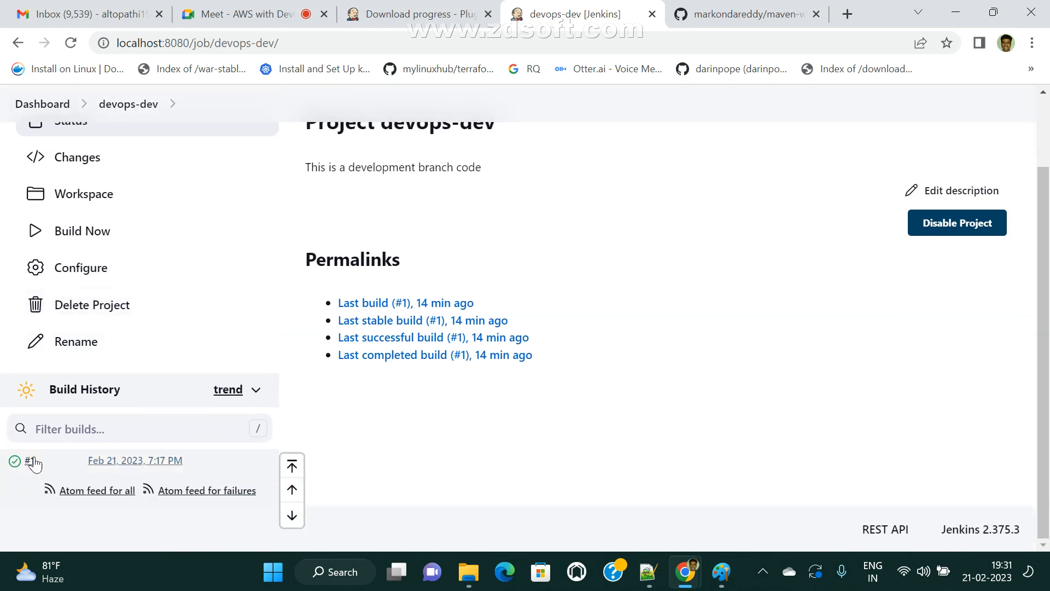
{"action": "left_click", "coordinate": [30, 465]}
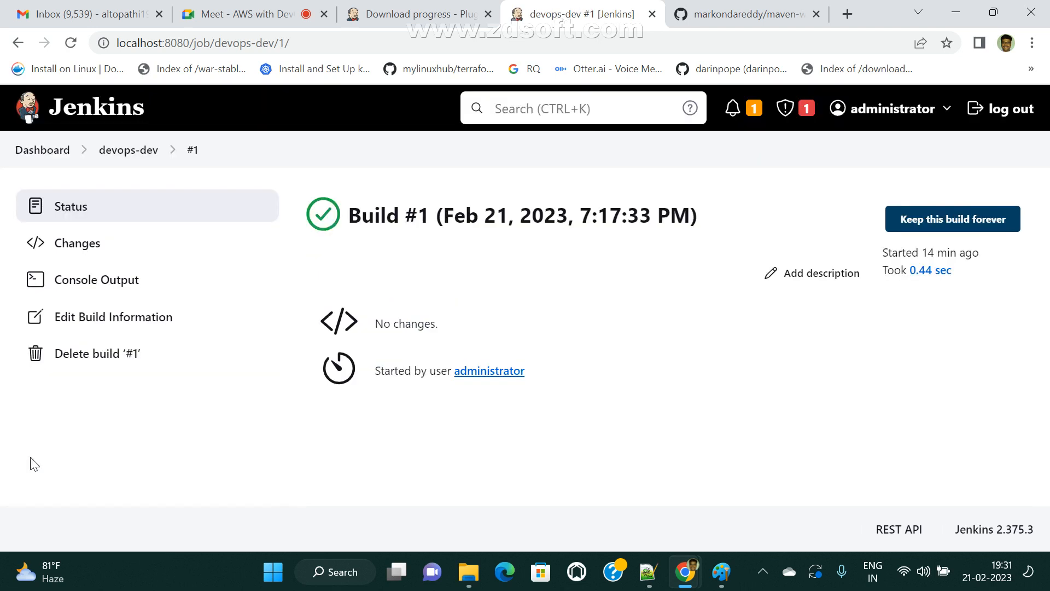
{"action": "left_click", "coordinate": [111, 285]}
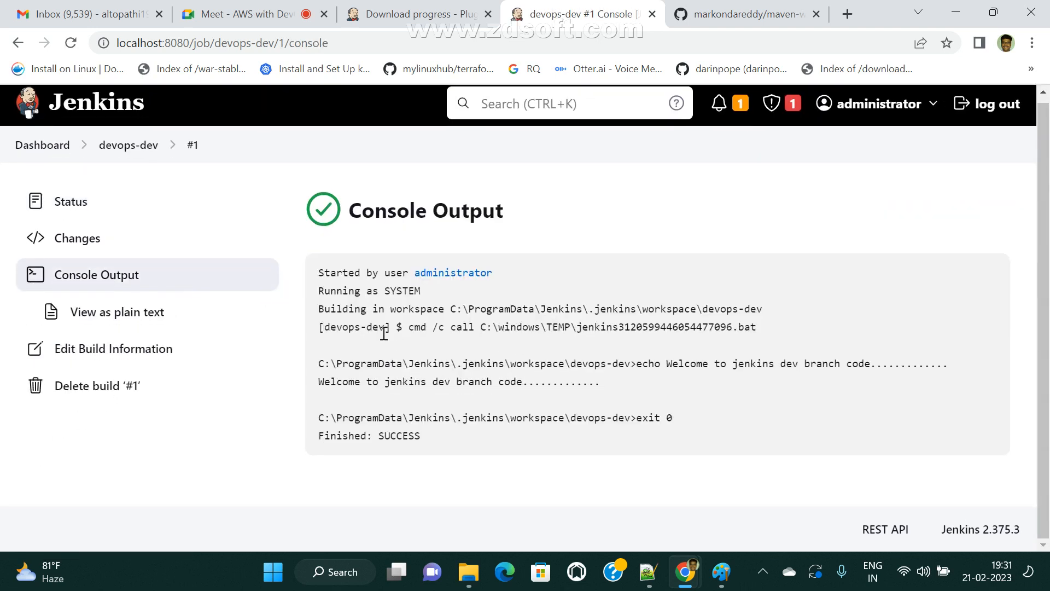
{"action": "left_click_drag", "start_coordinate": [330, 315], "coordinate": [788, 421]}
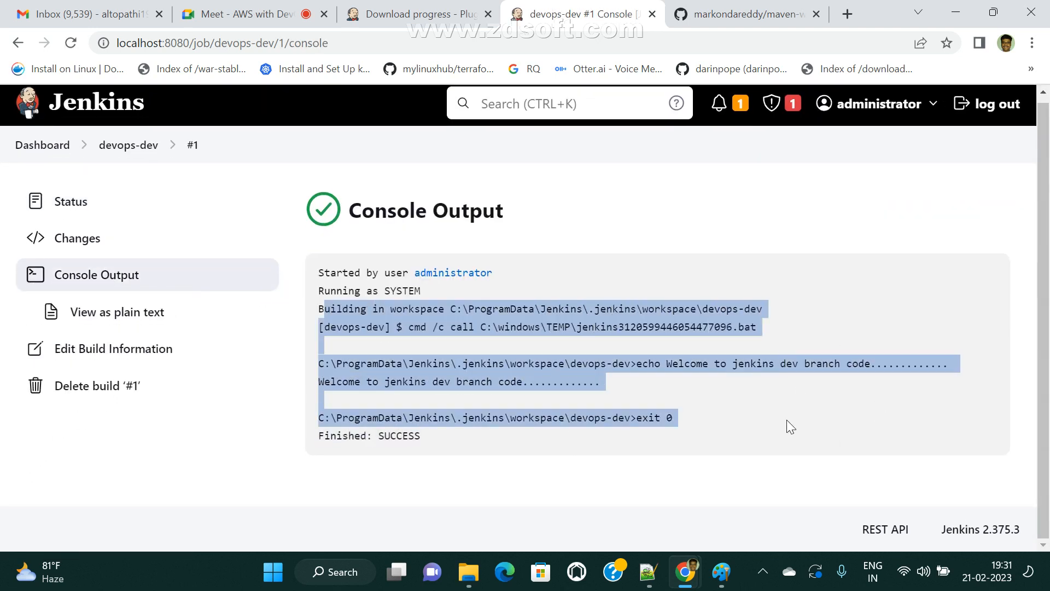
{"action": "left_click", "coordinate": [103, 149]}
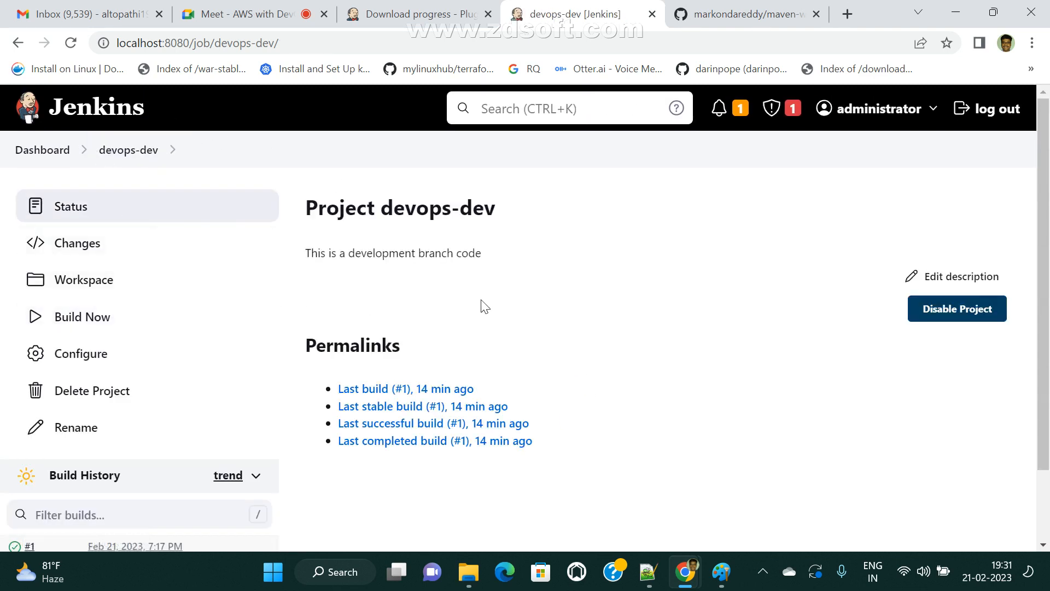
- Run devops-dev build #2 and highlight its workspace path and Cloning repository lines in the console
{"action": "left_click", "coordinate": [97, 324]}
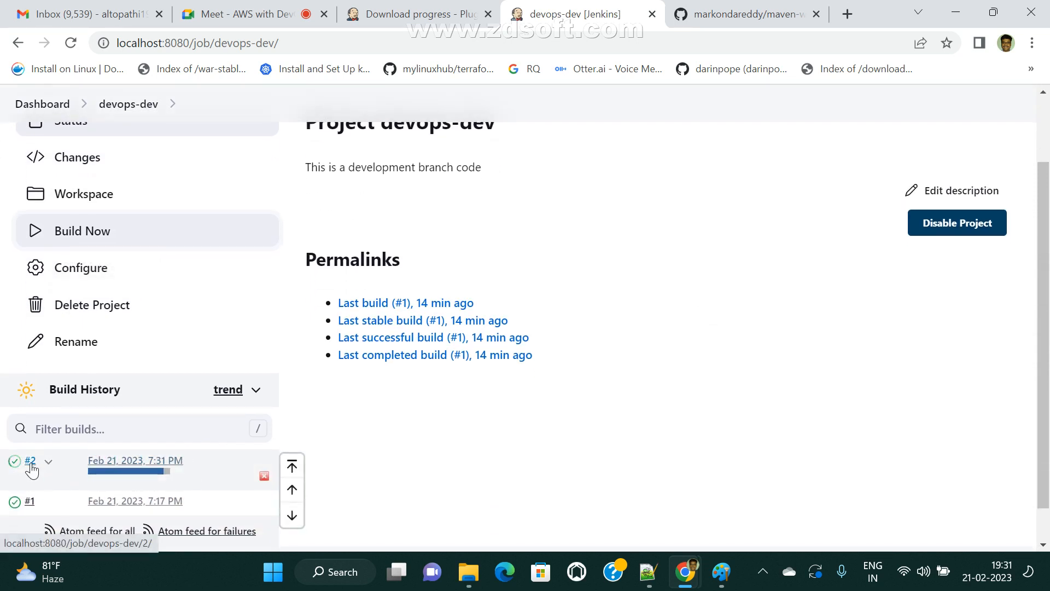
{"action": "left_click", "coordinate": [102, 475]}
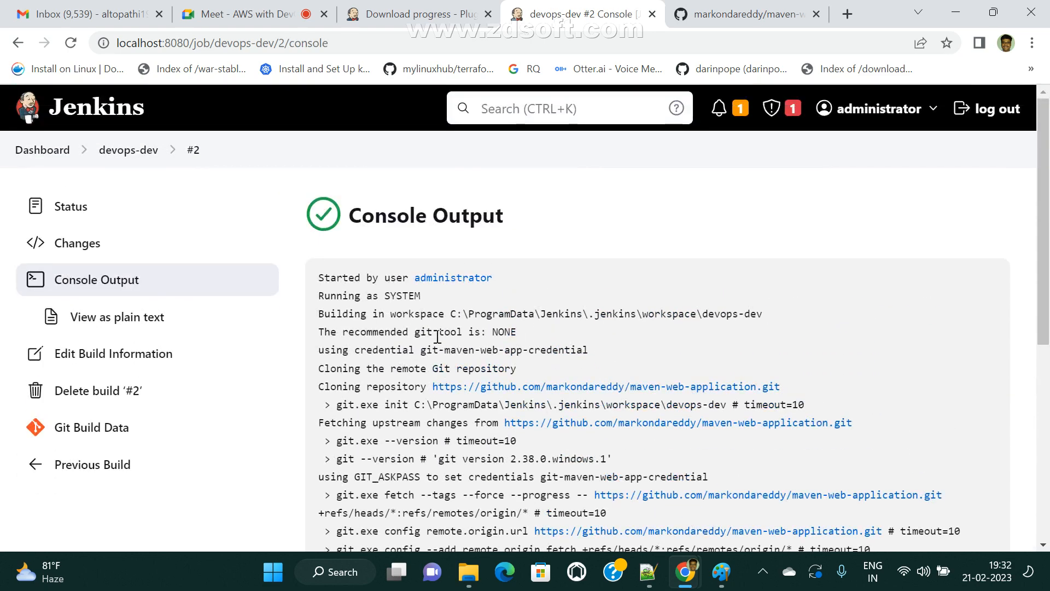
{"action": "left_click_drag", "start_coordinate": [315, 279], "coordinate": [577, 278]}
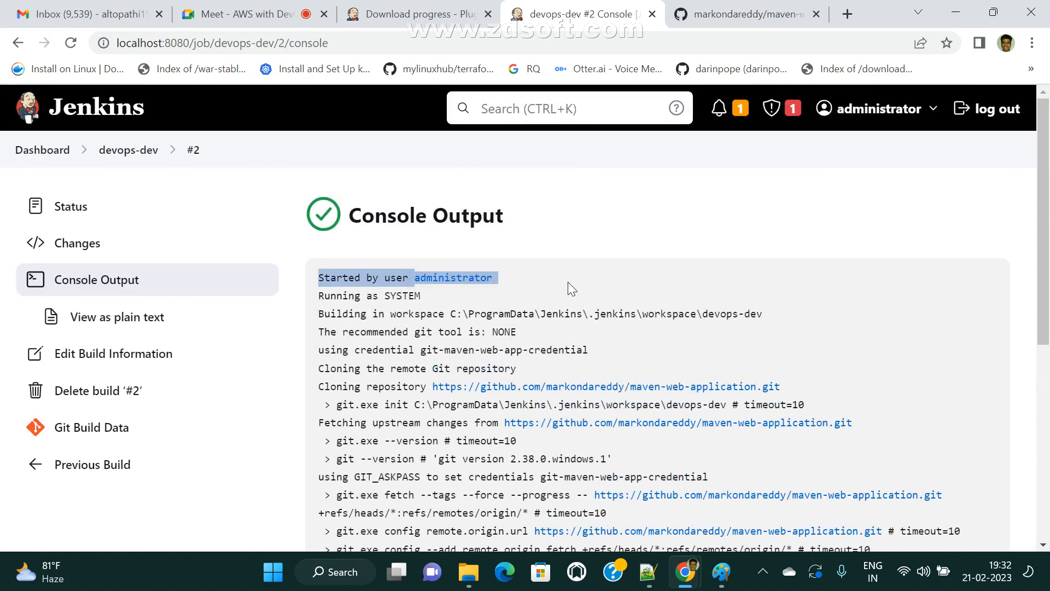
{"action": "left_click", "coordinate": [568, 281]}
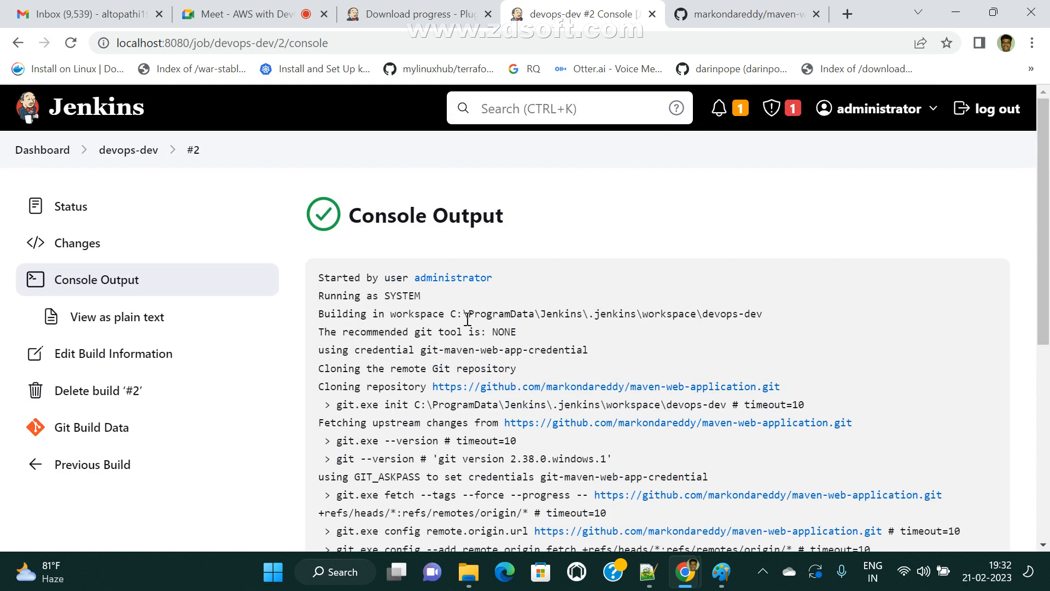
{"action": "left_click_drag", "start_coordinate": [456, 315], "coordinate": [774, 314]}
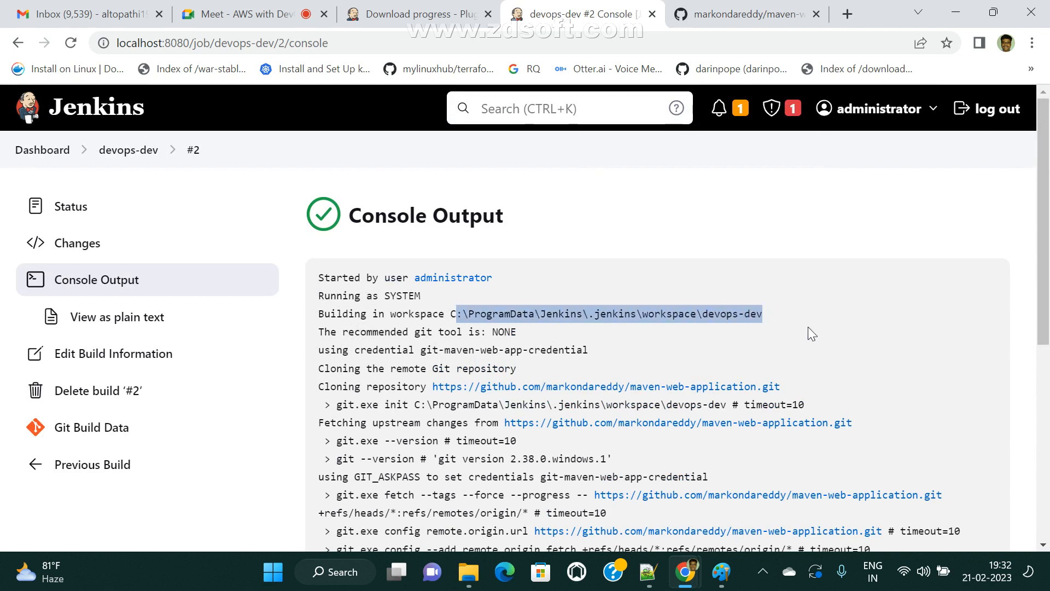
{"action": "left_click_drag", "start_coordinate": [321, 390], "coordinate": [823, 380]}
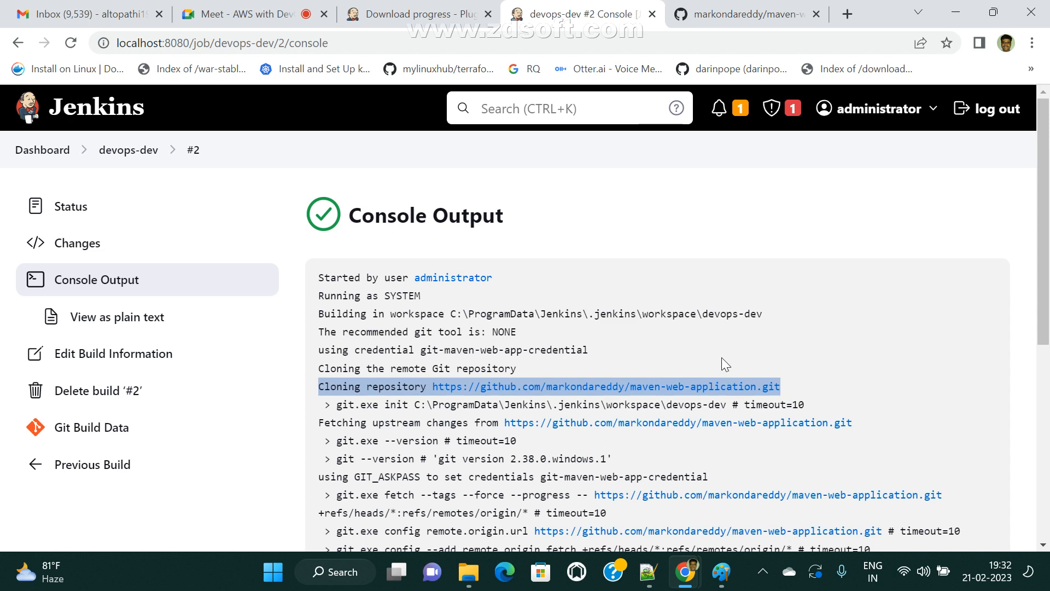
- Scroll through the rest of build #2's log, highlighting the later lines through the Welcome output
{"action": "scroll", "coordinate": [683, 395], "scroll_direction": "down", "scroll_amount": 5}
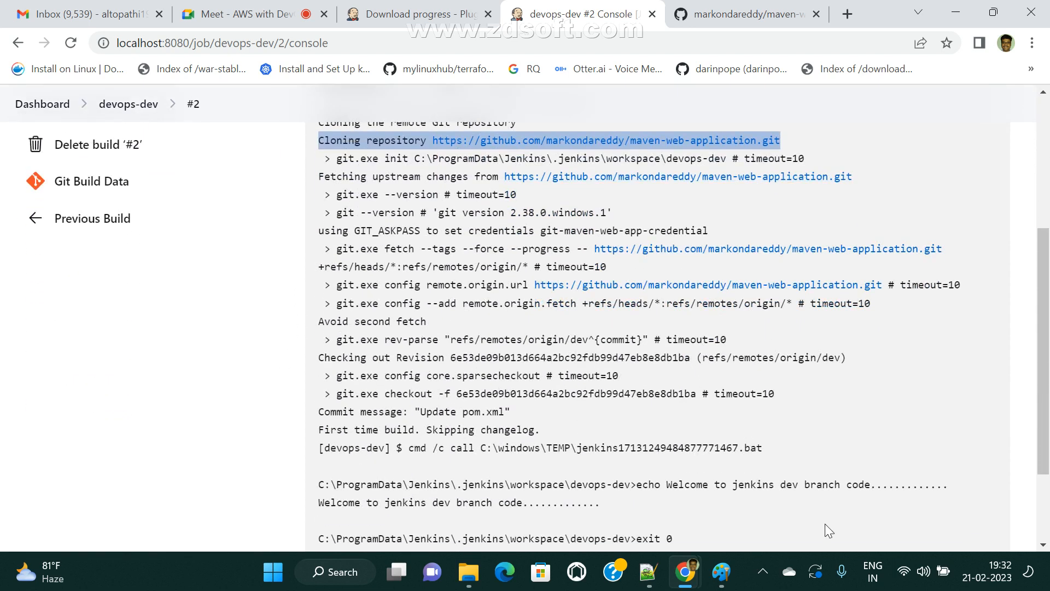
{"action": "left_click_drag", "start_coordinate": [310, 502], "coordinate": [657, 503]}
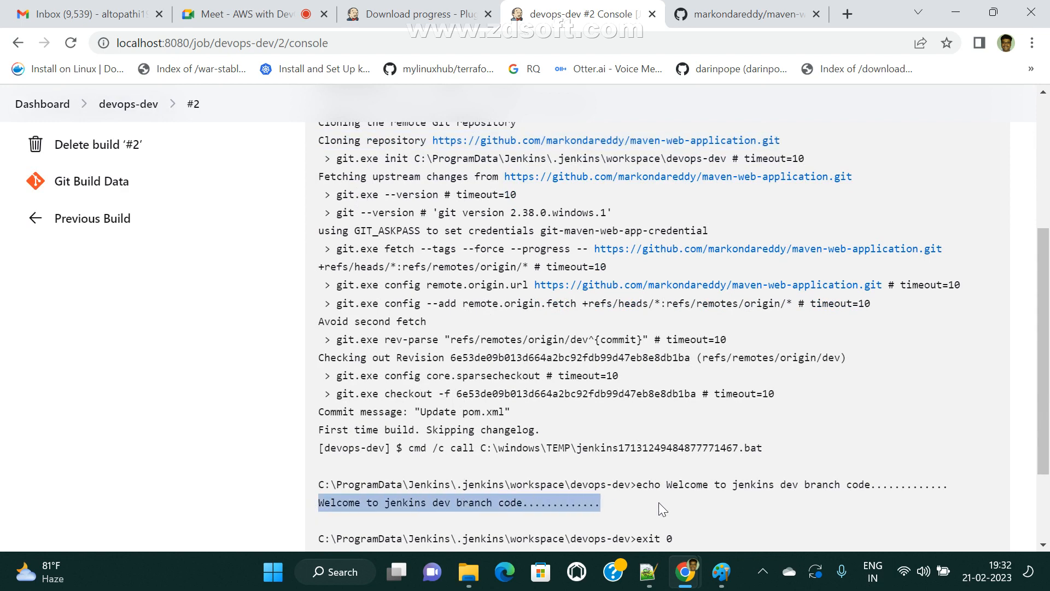
{"action": "scroll", "coordinate": [690, 467], "scroll_direction": "down", "scroll_amount": 3}
{"action": "left_click_drag", "start_coordinate": [322, 440], "coordinate": [500, 427]}
{"action": "scroll", "coordinate": [547, 425], "scroll_direction": "up", "scroll_amount": 5}
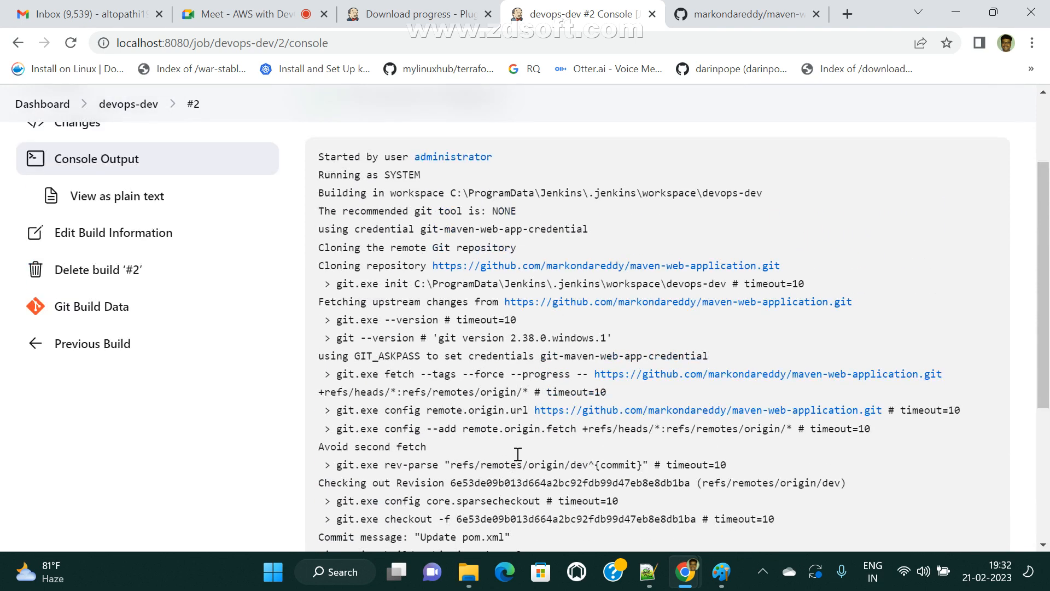
{"action": "scroll", "coordinate": [559, 421], "scroll_direction": "down", "scroll_amount": 5}
{"action": "scroll", "coordinate": [430, 351], "scroll_direction": "up", "scroll_amount": 4}
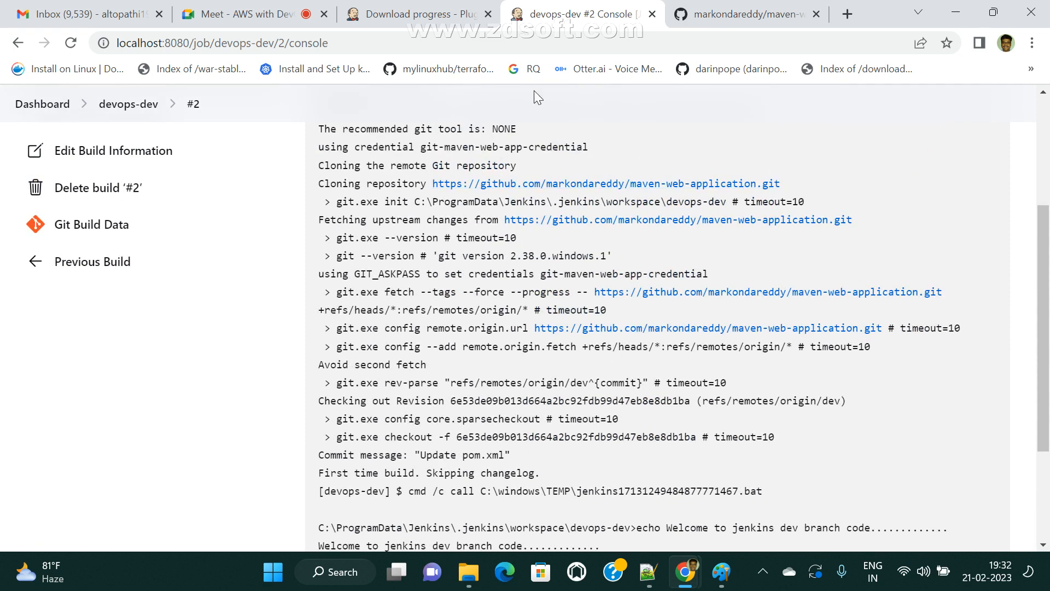
- Compare the log with the GitHub tab, then copy the devops-dev workspace path
{"action": "left_click", "coordinate": [743, 14]}
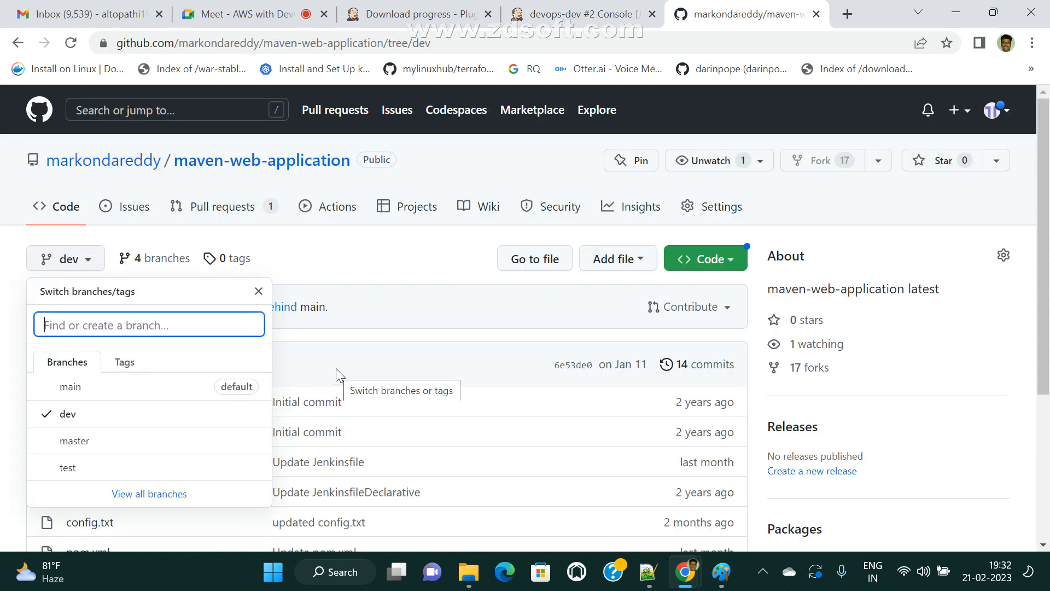
{"action": "left_click", "coordinate": [579, 14]}
{"action": "scroll", "coordinate": [574, 312], "scroll_direction": "up", "scroll_amount": 4}
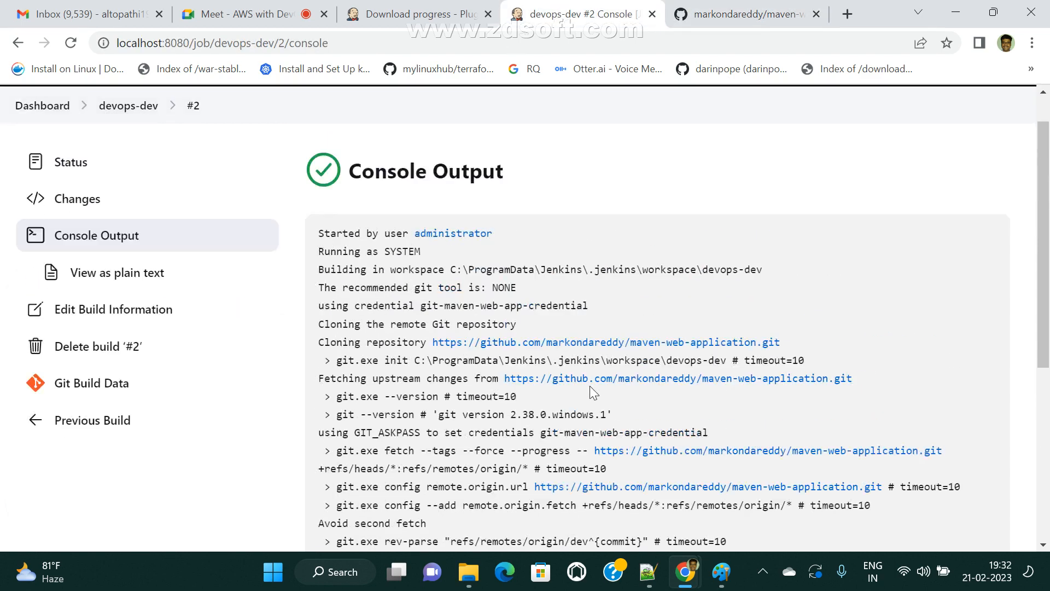
{"action": "left_click_drag", "start_coordinate": [451, 316], "coordinate": [757, 310]}
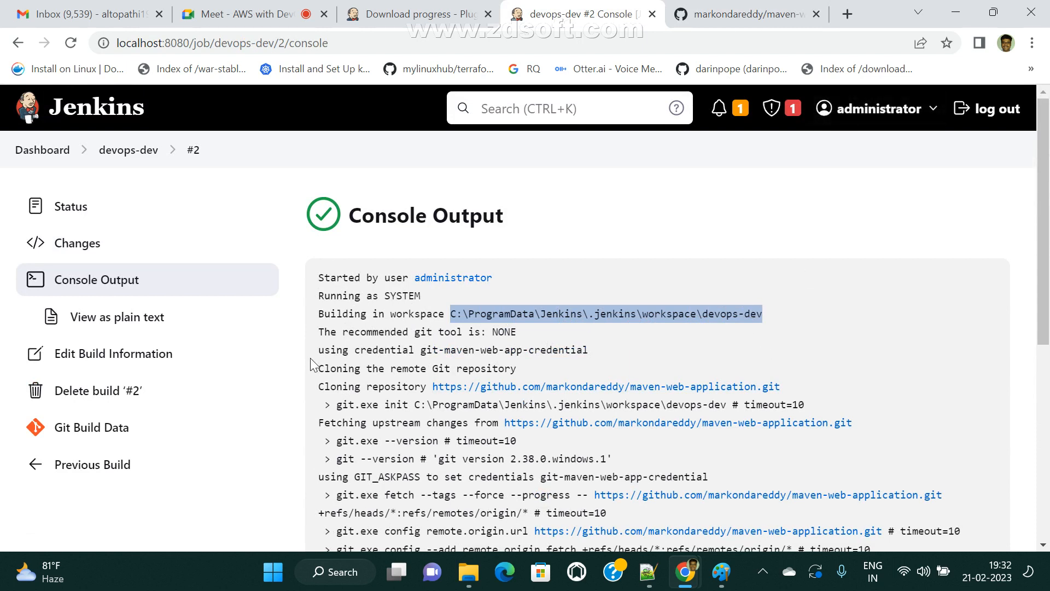
{"action": "key", "text": "super+e"}
- Open C:\ProgramData\Jenkins\.jenkins\workspace\devops-dev in File Explorer, select its six files, then return to Chrome
{"action": "left_click", "coordinate": [332, 77]}
{"action": "type", "text": "C:\\ProgramData\\Jenkins\\.jenkins\\workspace\\devops-dev"}
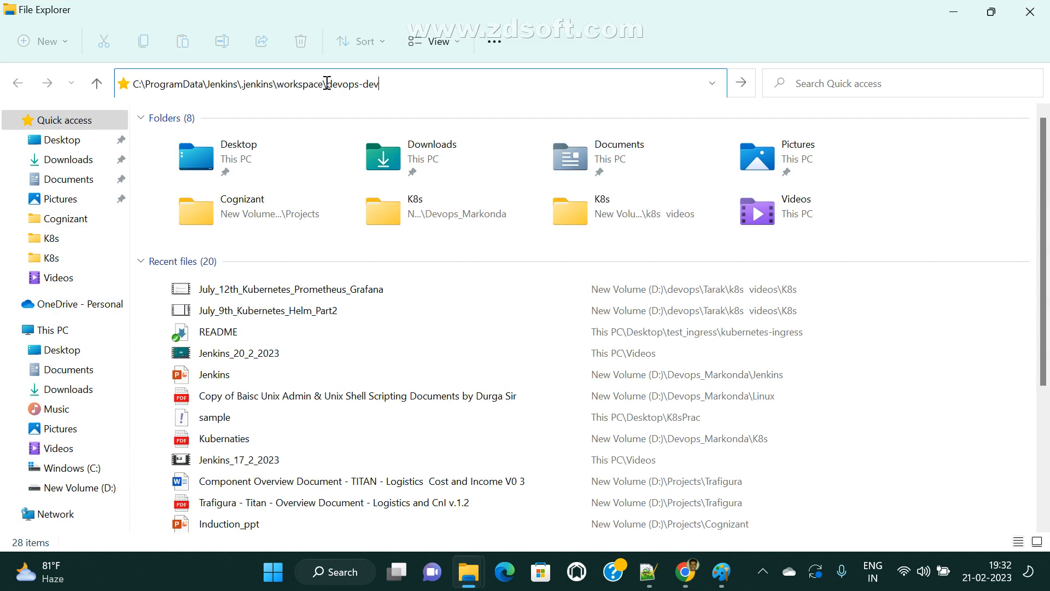
{"action": "key", "text": "Return"}
{"action": "left_click_drag", "start_coordinate": [305, 372], "coordinate": [136, 134]}
{"action": "left_click", "coordinate": [332, 350]}
{"action": "left_click_drag", "start_coordinate": [340, 368], "coordinate": [170, 141]}
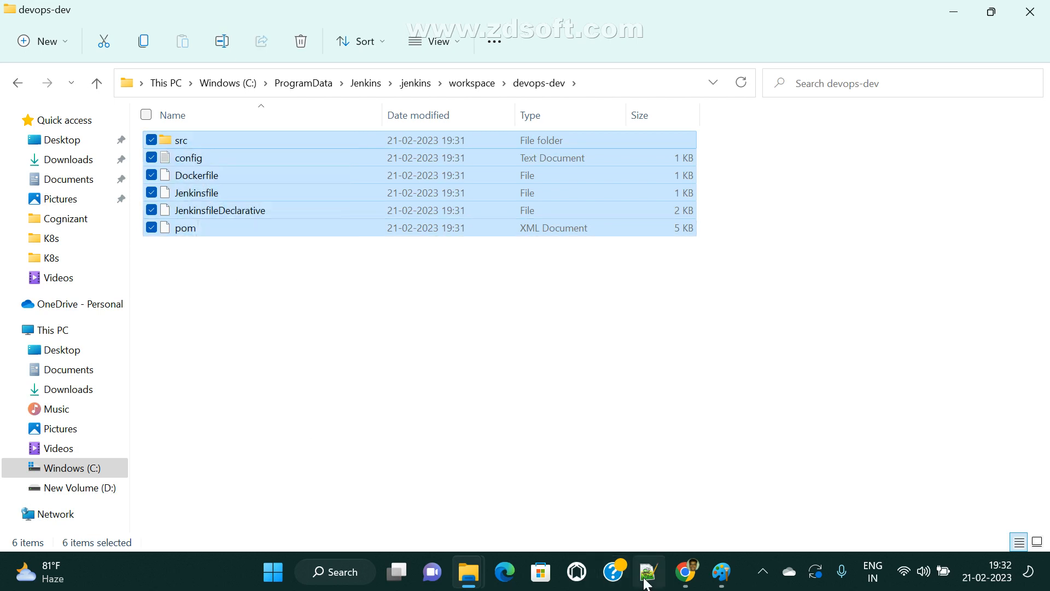
{"action": "mouse_move", "coordinate": [685, 572]}
{"action": "left_click", "coordinate": [581, 540]}
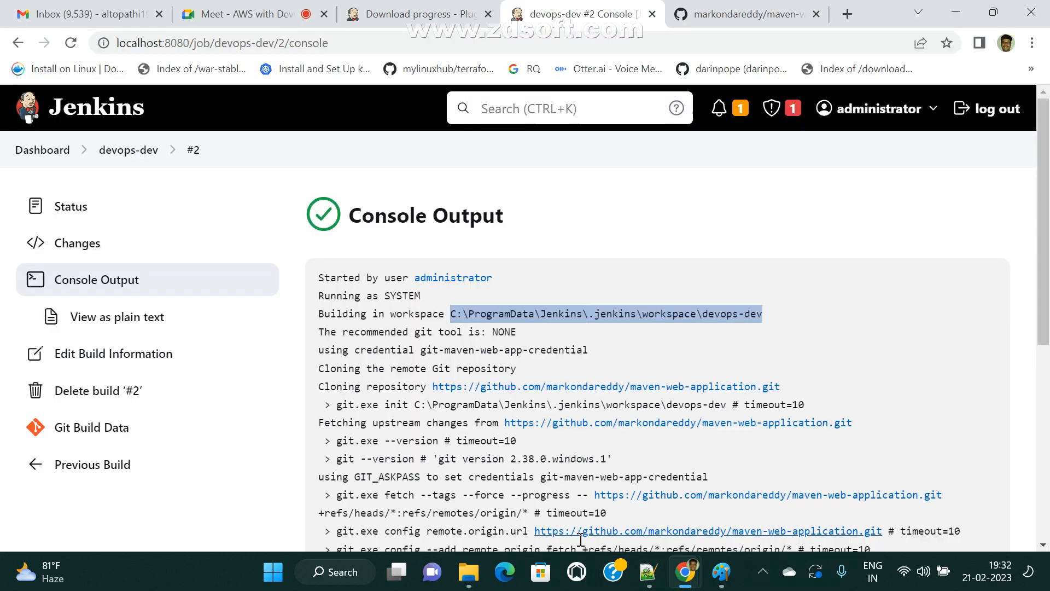
{"action": "left_click", "coordinate": [749, 13]}
- Reload GitHub's dev branch view and add a 'git clone -b dev <url>' note in Paint
{"action": "left_click", "coordinate": [68, 415]}
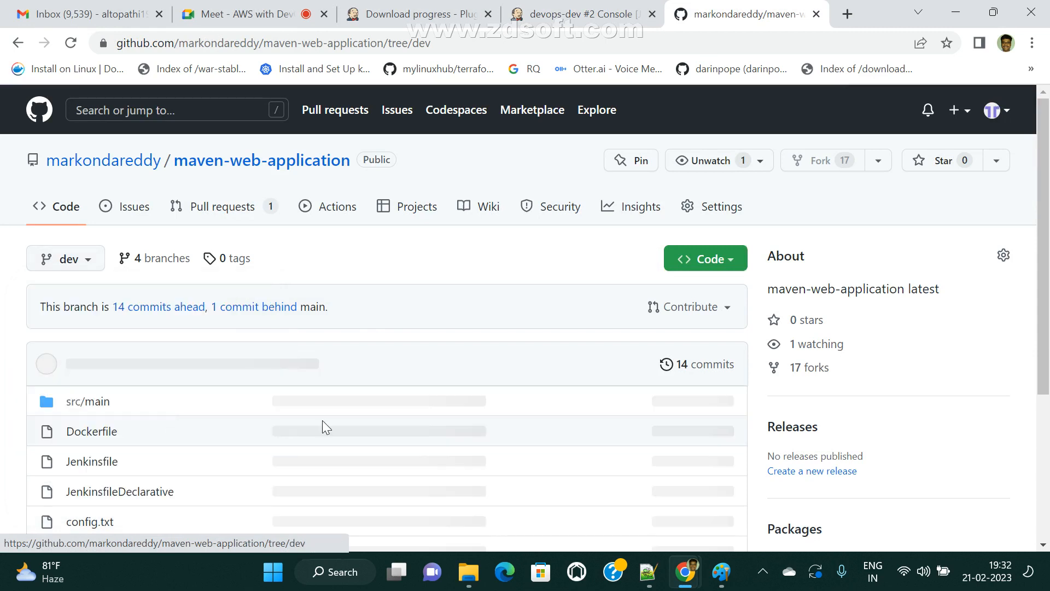
{"action": "scroll", "coordinate": [351, 439], "scroll_direction": "down", "scroll_amount": 4}
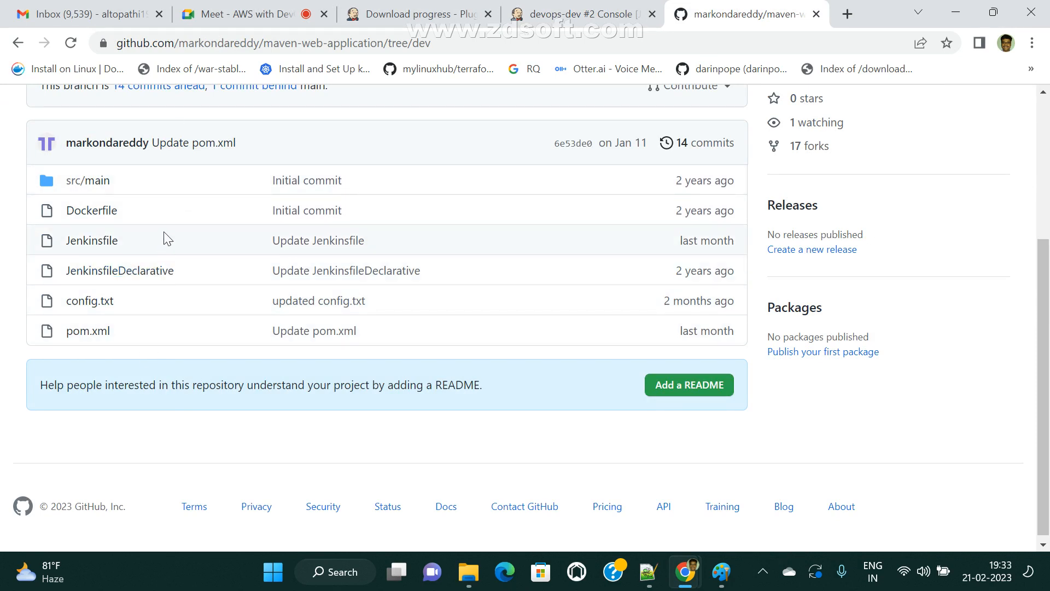
{"action": "left_click", "coordinate": [722, 572]}
{"action": "left_click", "coordinate": [744, 421]}
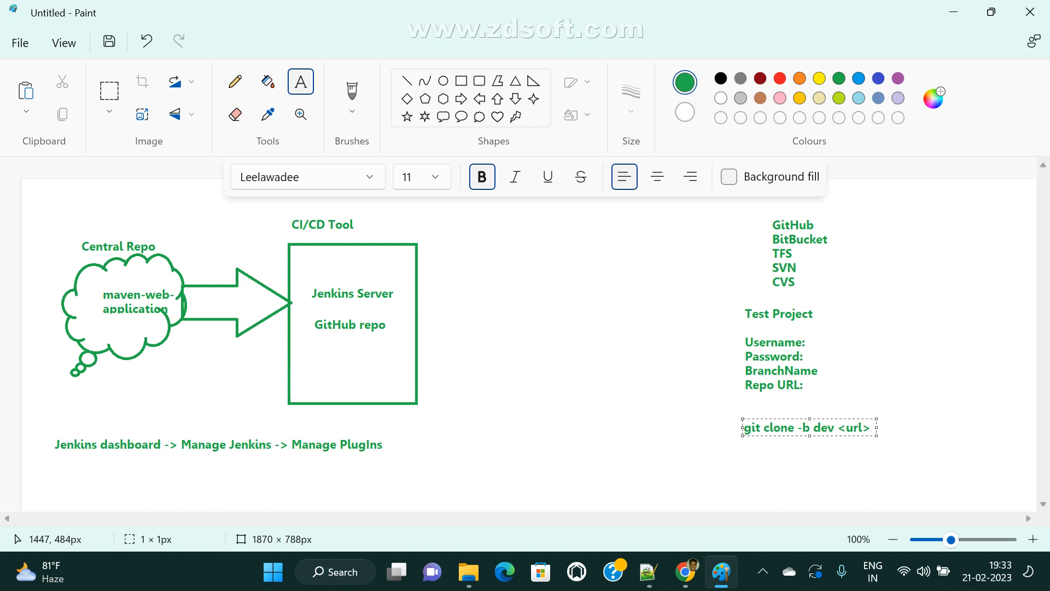
{"action": "left_click", "coordinate": [953, 12]}
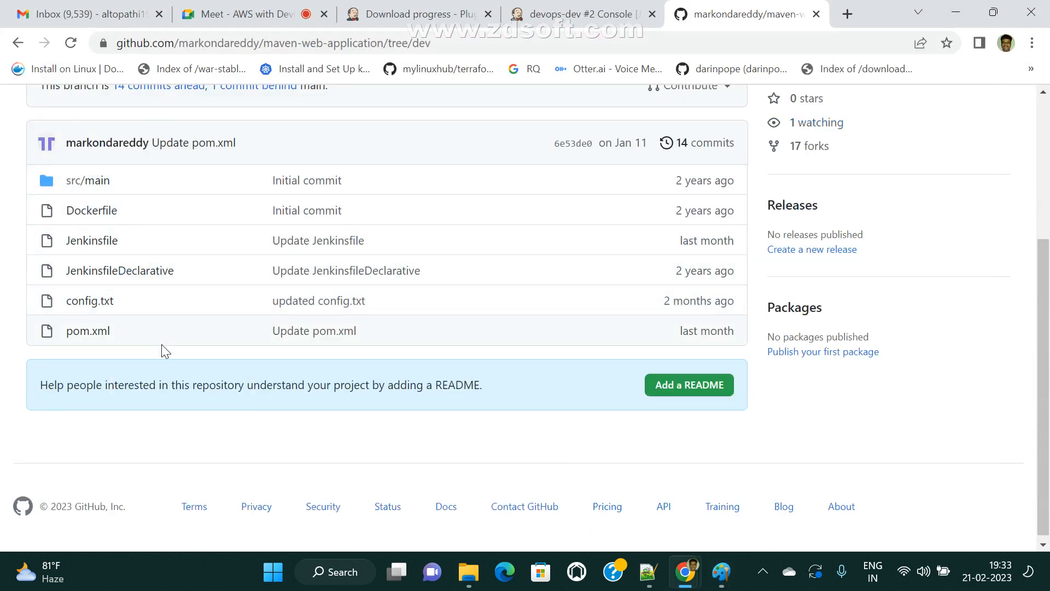
- Recheck the devops-dev workspace folder, then return to the Jenkins dashboard and the Paint diagram
{"action": "mouse_move", "coordinate": [469, 572]}
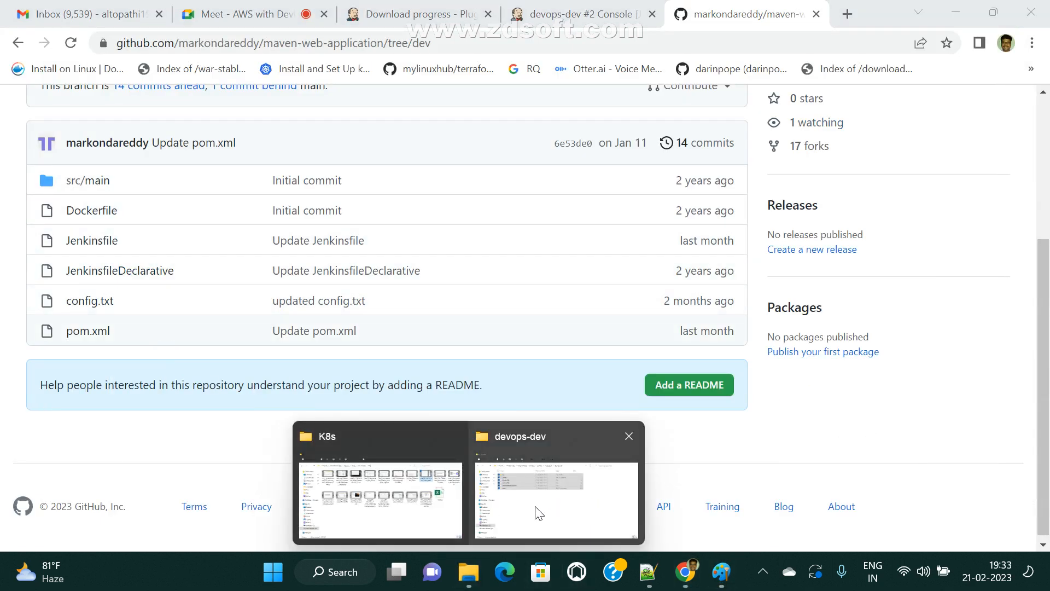
{"action": "left_click", "coordinate": [516, 528]}
{"action": "left_click", "coordinate": [230, 326]}
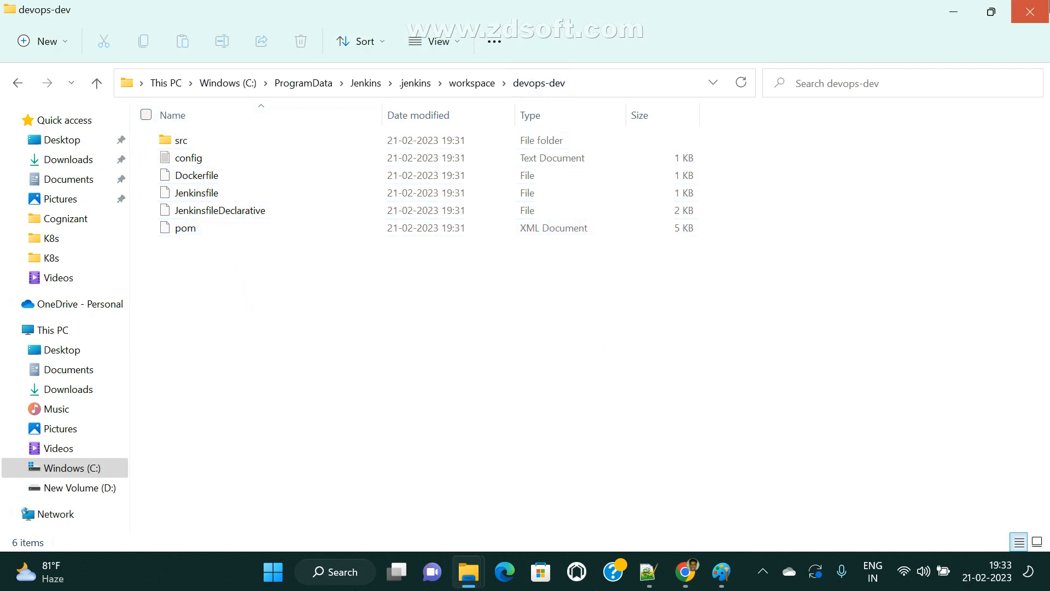
{"action": "left_click", "coordinate": [1031, 14]}
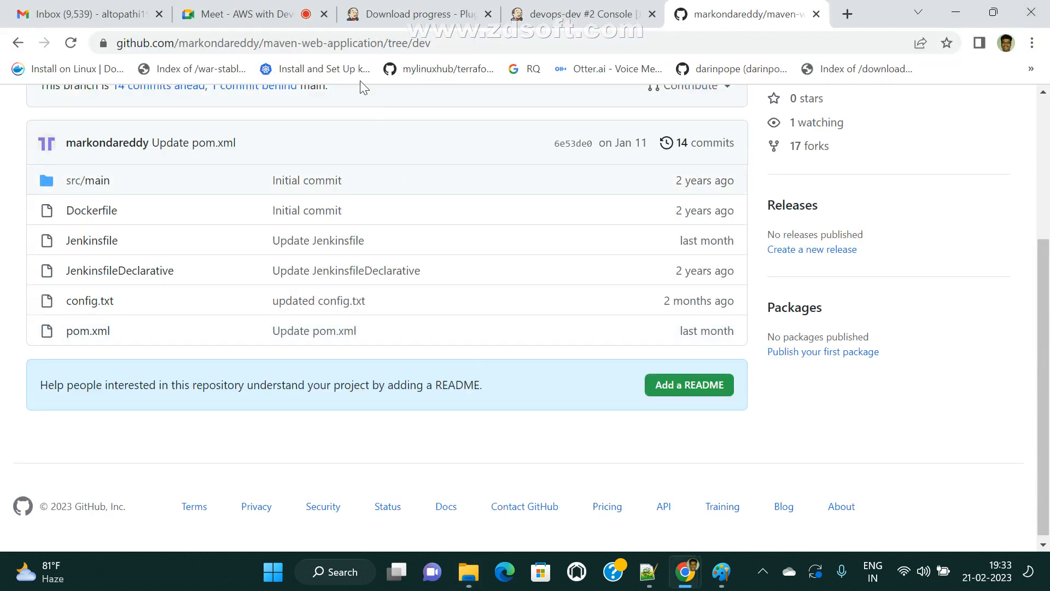
{"action": "left_click", "coordinate": [577, 12]}
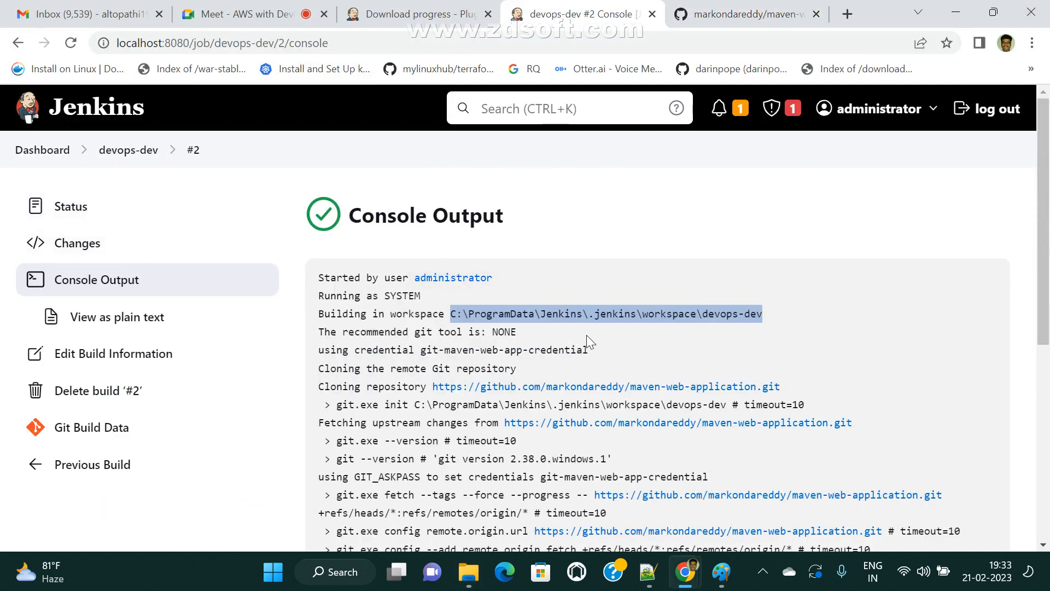
{"action": "left_click", "coordinate": [38, 155]}
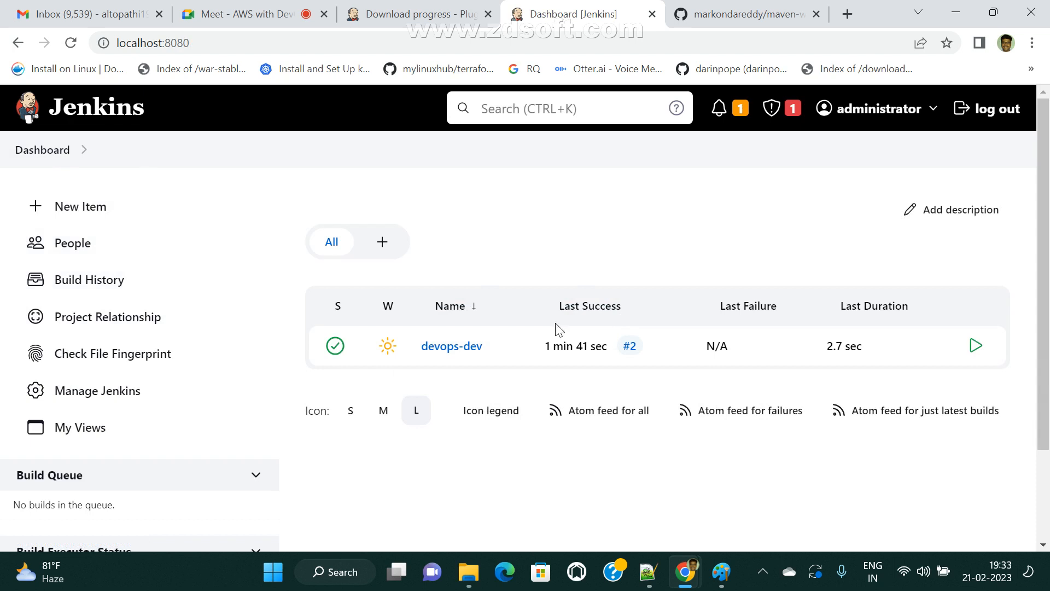
{"action": "left_click", "coordinate": [722, 571]}
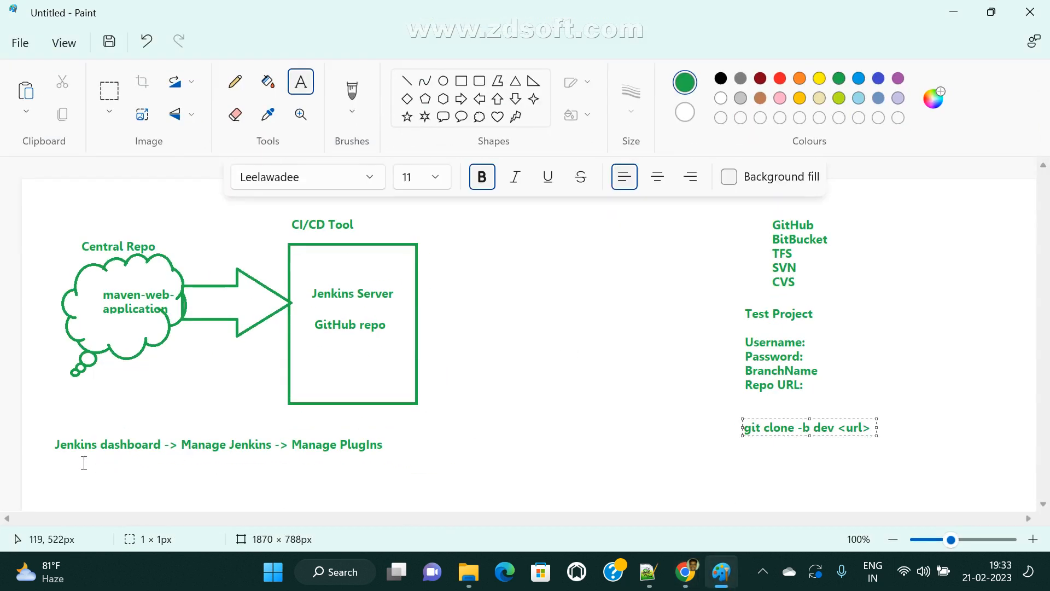
- Extend the plugin note after Manage PlugIns with '-> avaiable PlugIns -> search the Name' on one line
{"action": "left_click_drag", "start_coordinate": [45, 445], "coordinate": [170, 453]}
{"action": "left_click", "coordinate": [237, 475]}
{"action": "left_click", "coordinate": [318, 480]}
{"action": "left_click_drag", "start_coordinate": [295, 438], "coordinate": [398, 450]}
{"action": "left_click", "coordinate": [371, 486]}
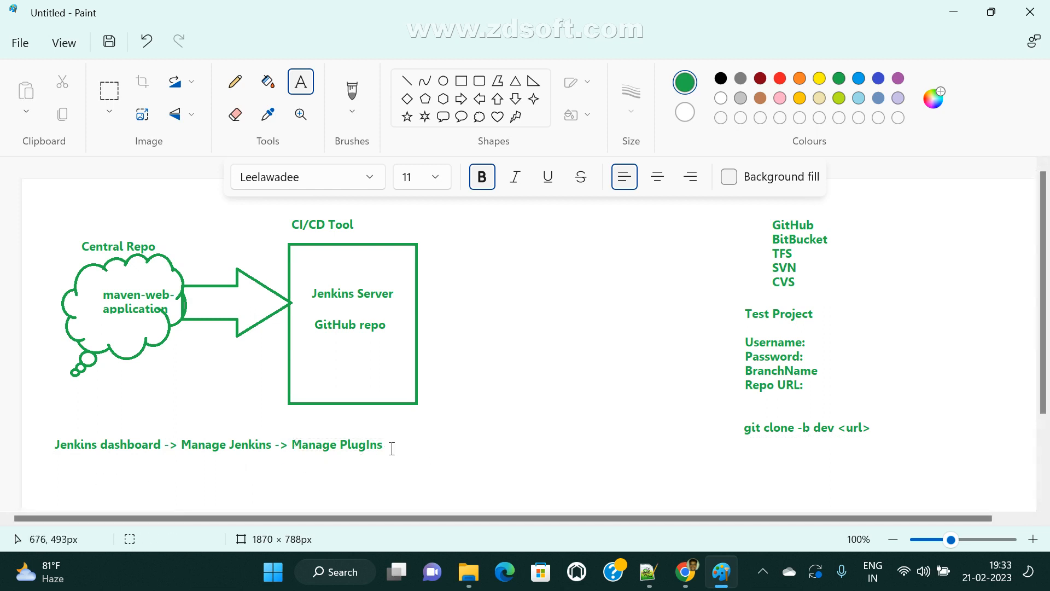
{"action": "left_click", "coordinate": [388, 448]}
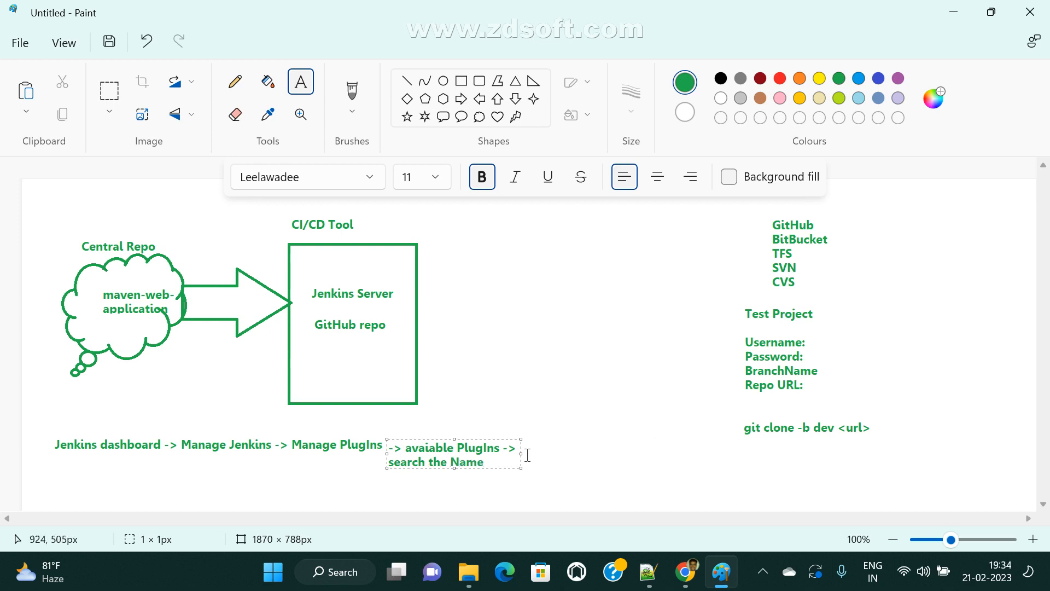
{"action": "left_click_drag", "start_coordinate": [520, 467], "coordinate": [673, 463]}
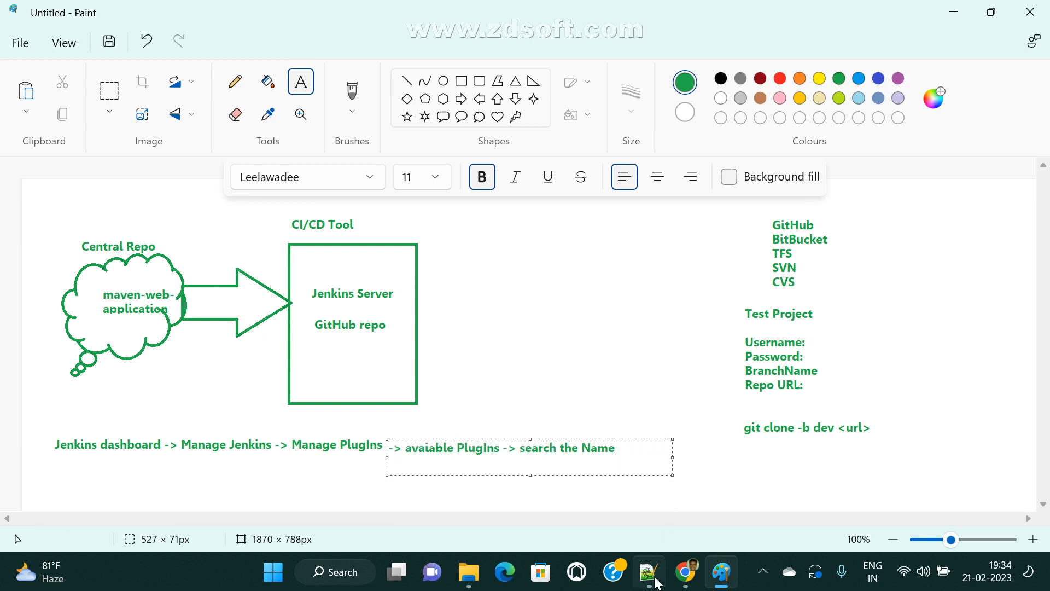
- Admit the waiting participant in Google Meet, close the chat panel, and return to GitHub
{"action": "mouse_move", "coordinate": [685, 571]}
{"action": "left_click", "coordinate": [591, 508]}
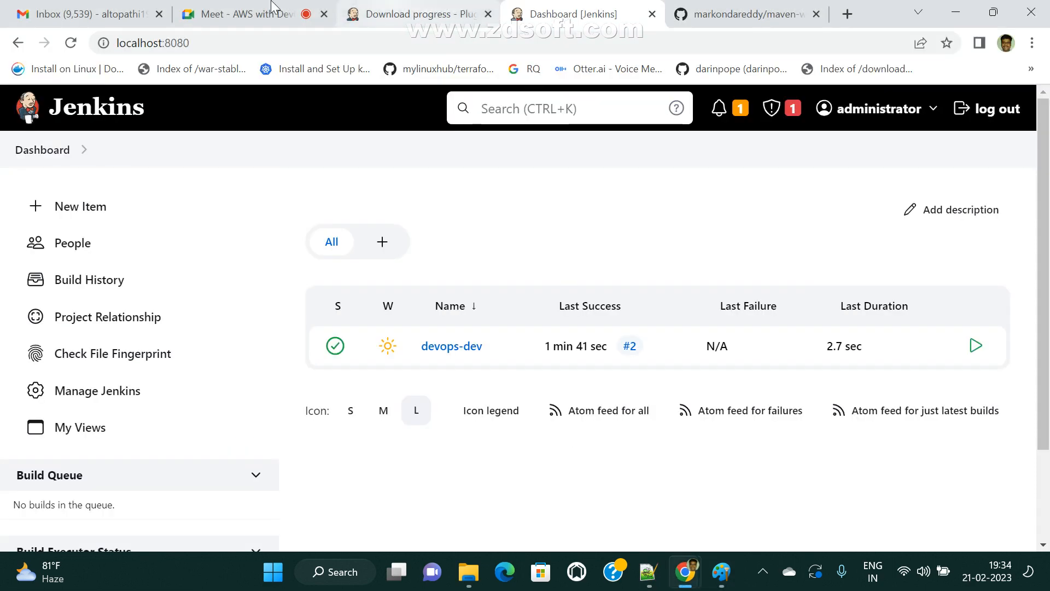
{"action": "left_click", "coordinate": [266, 17]}
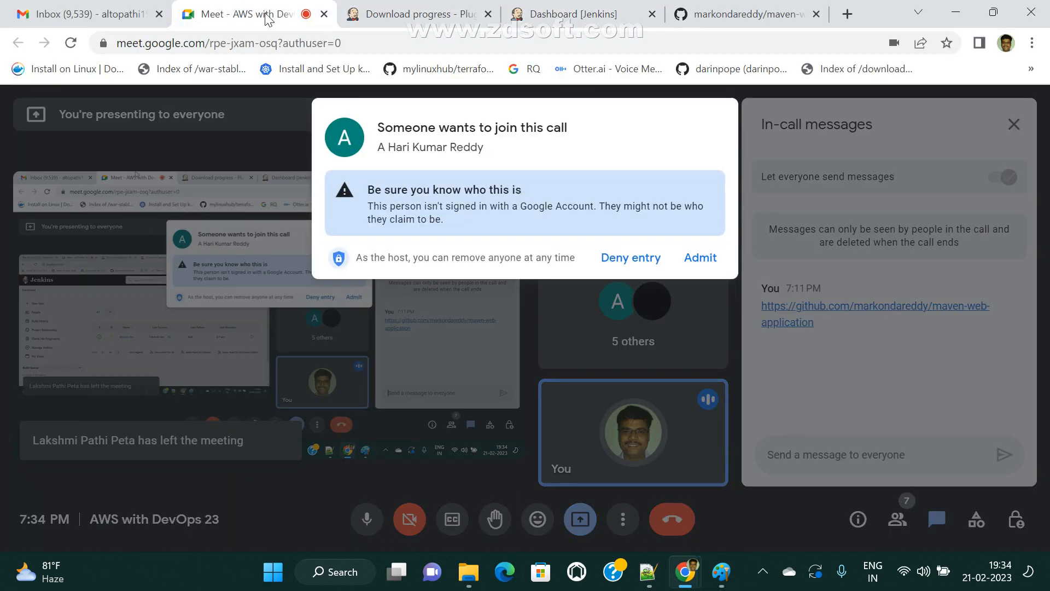
{"action": "left_click", "coordinate": [699, 258]}
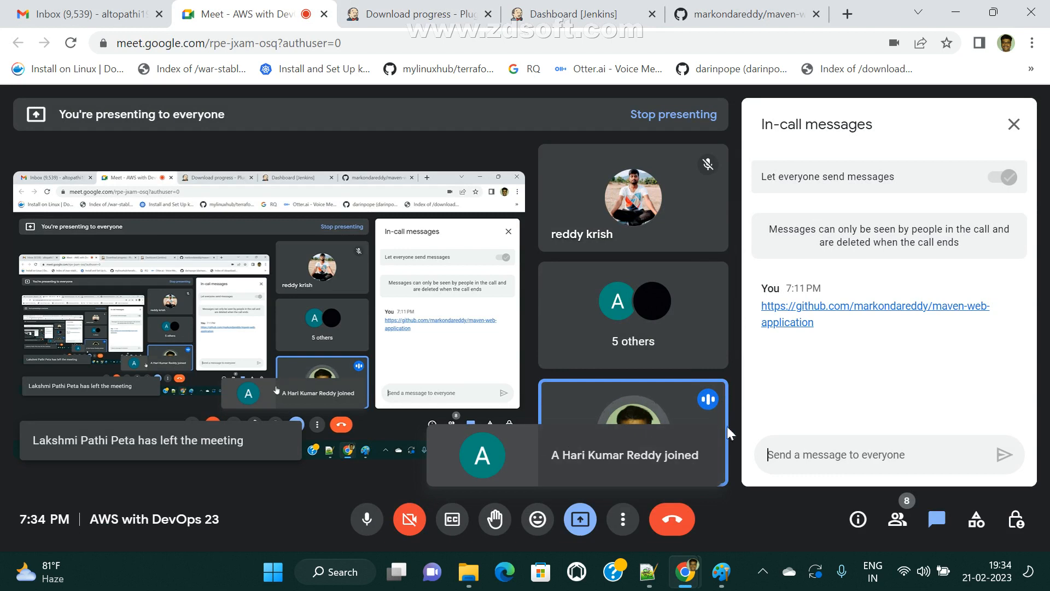
{"action": "left_click", "coordinate": [1016, 125]}
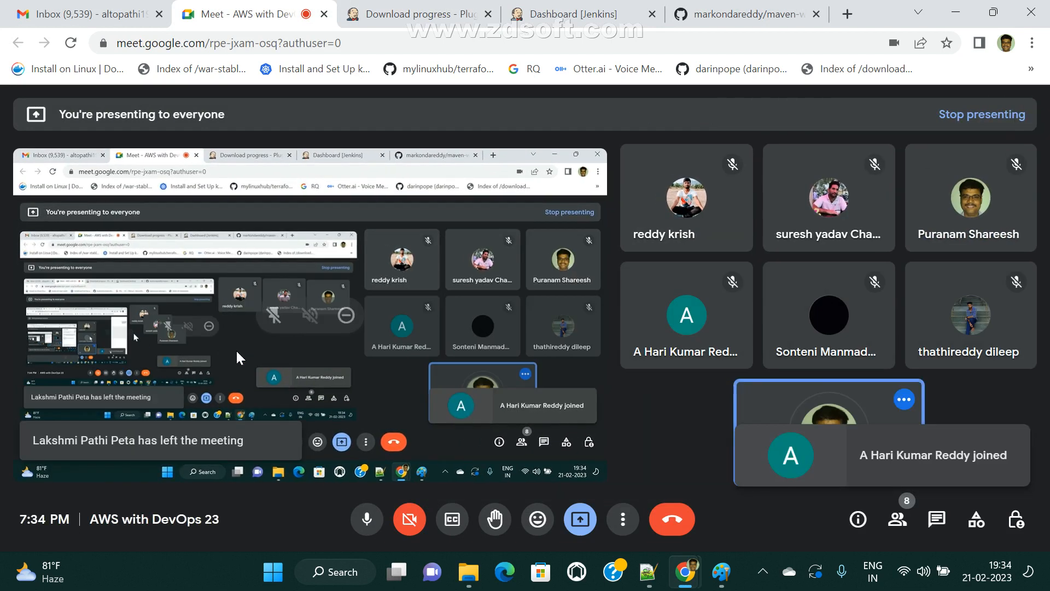
{"action": "left_click", "coordinate": [742, 8]}
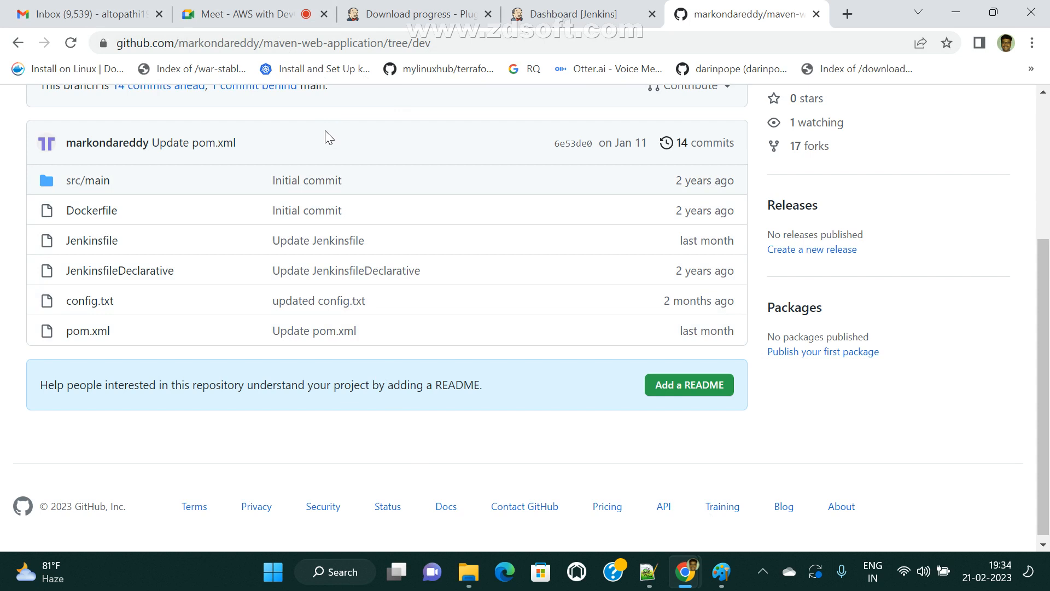
- Search Jenkins' available plugins for 'SVN' to find Subversion, then open the devops-dev job
{"action": "left_click", "coordinate": [423, 8]}
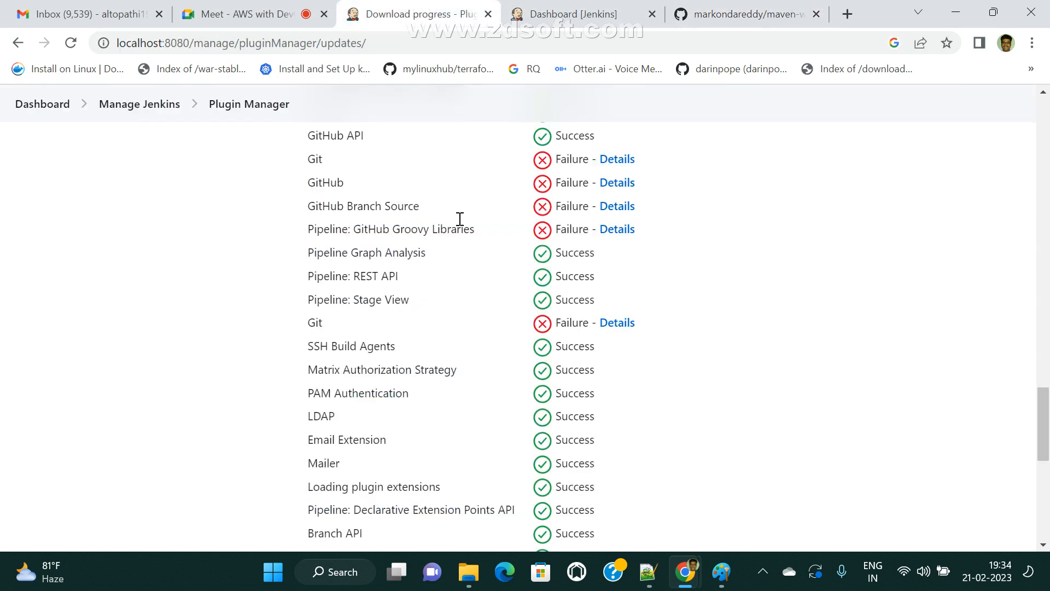
{"action": "scroll", "coordinate": [438, 235], "scroll_direction": "up", "scroll_amount": 10}
{"action": "left_click", "coordinate": [49, 105]}
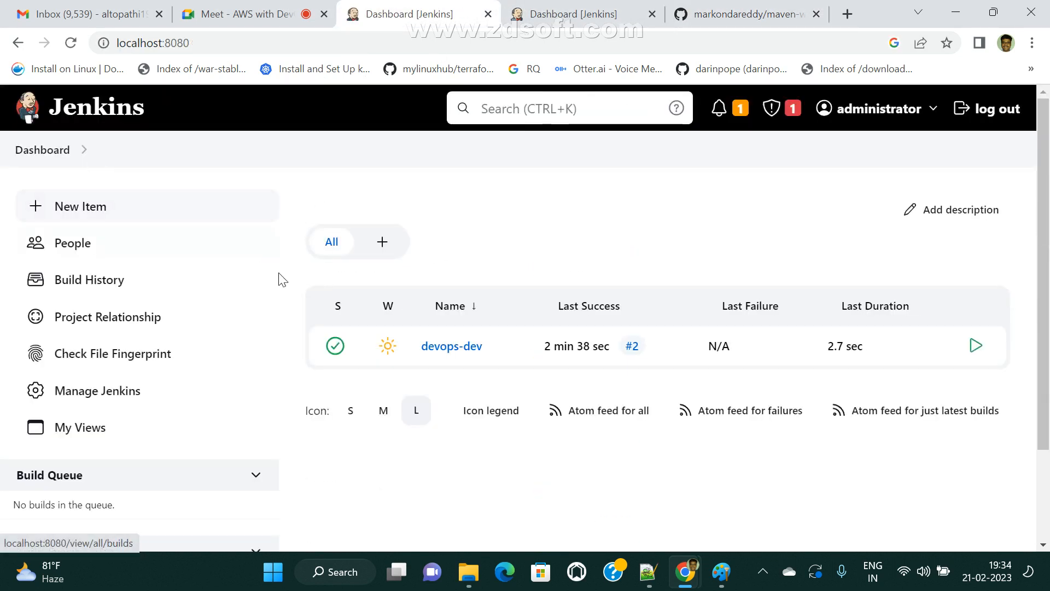
{"action": "left_click", "coordinate": [88, 392]}
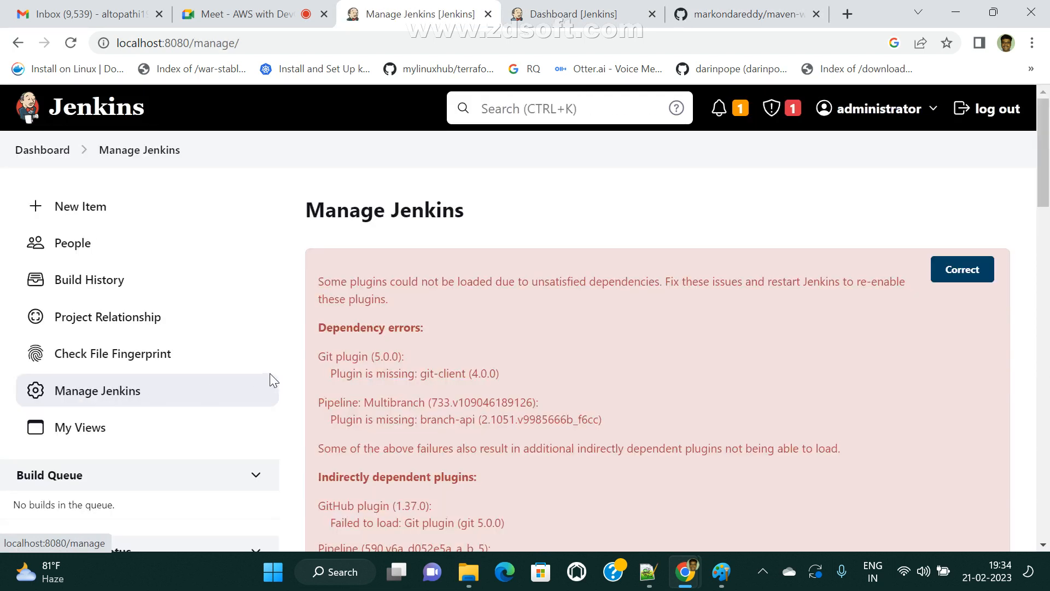
{"action": "scroll", "coordinate": [274, 373], "scroll_direction": "down", "scroll_amount": 15}
{"action": "left_click", "coordinate": [416, 256]}
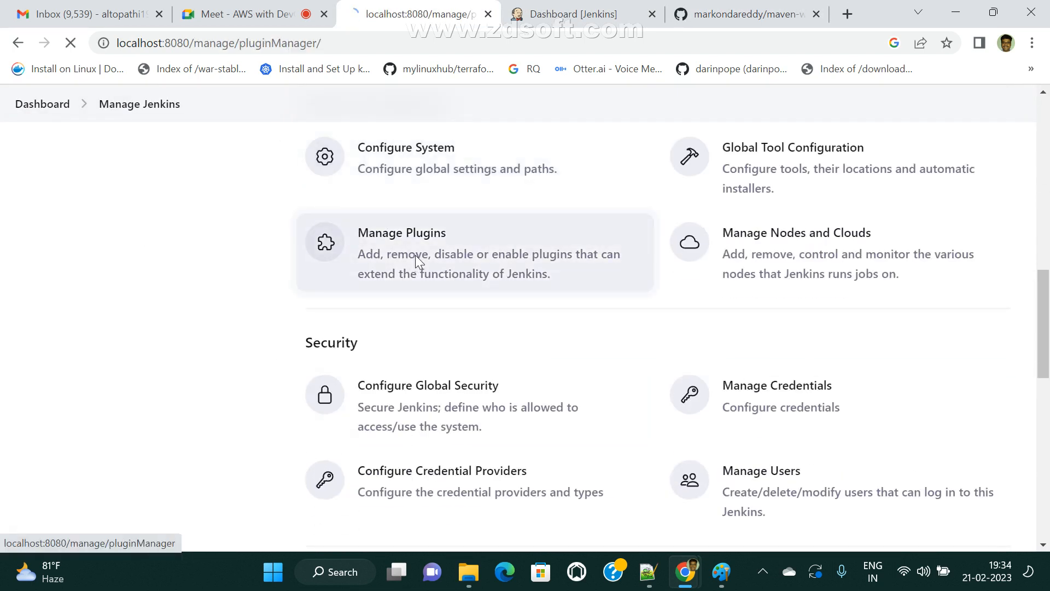
{"action": "left_click", "coordinate": [91, 244]}
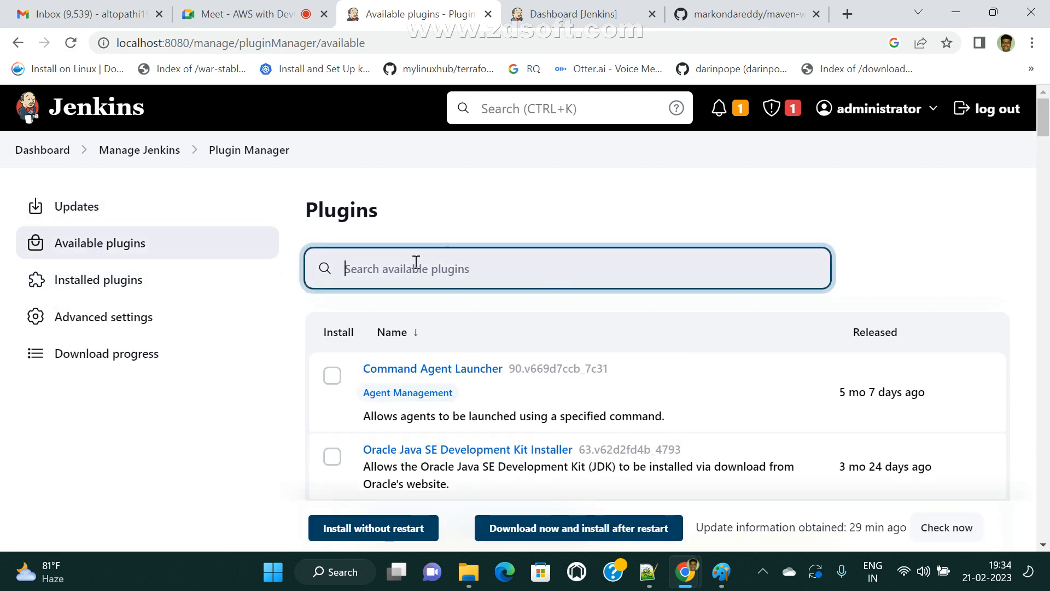
{"action": "type", "text": "SVN"}
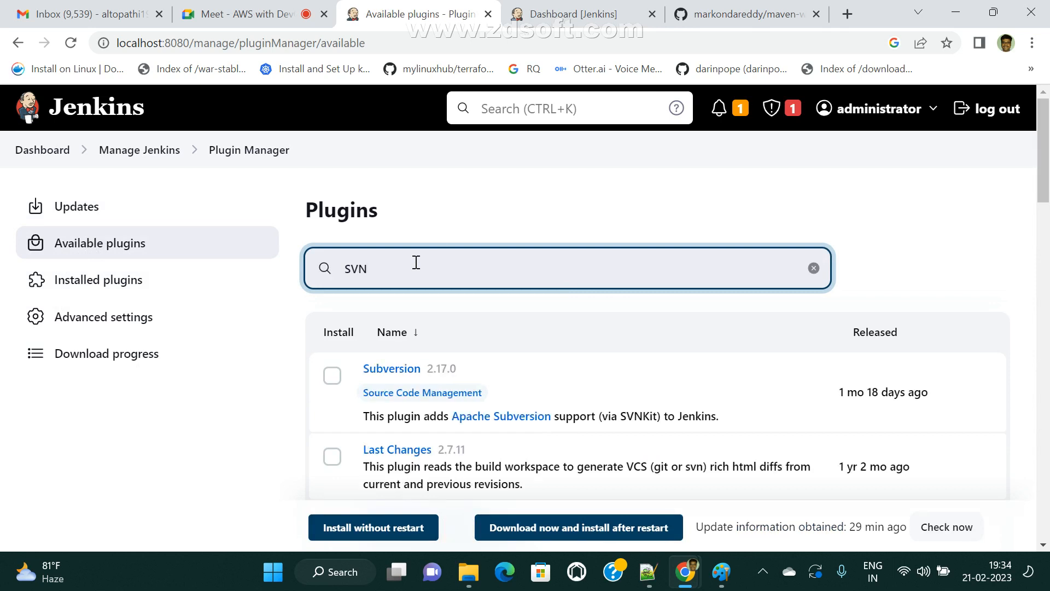
{"action": "left_click", "coordinate": [50, 151]}
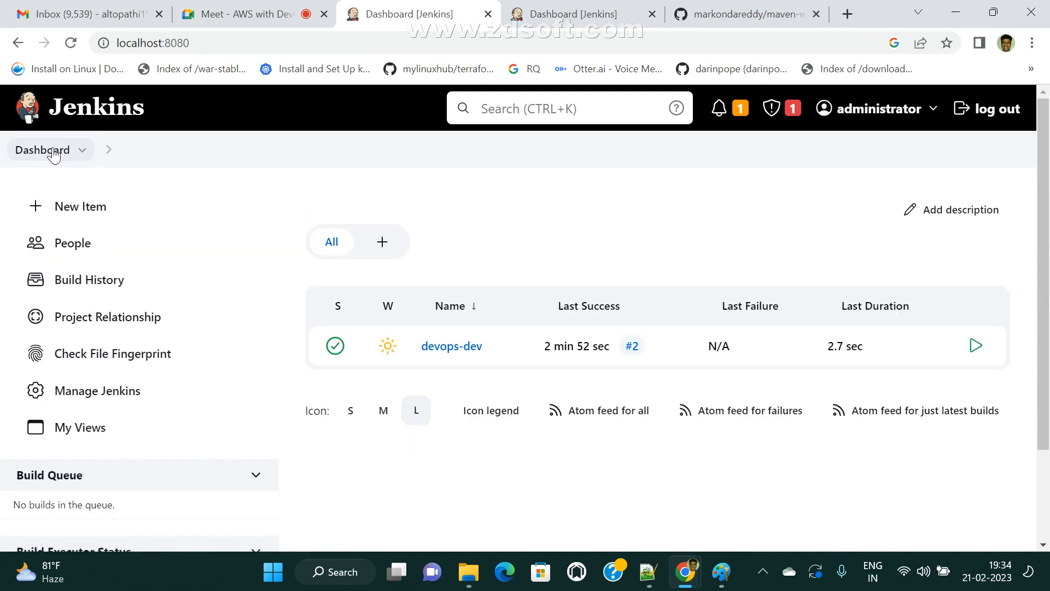
{"action": "left_click", "coordinate": [444, 349]}
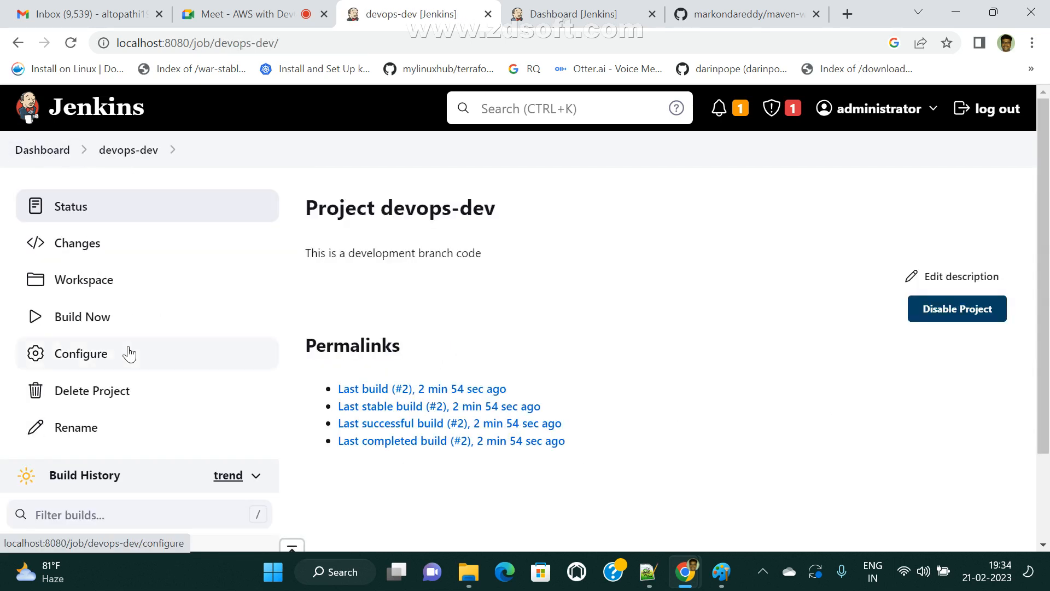
- Review devops-dev's configuration, noting only None, Git and Mercurial as source code options
{"action": "left_click", "coordinate": [101, 365]}
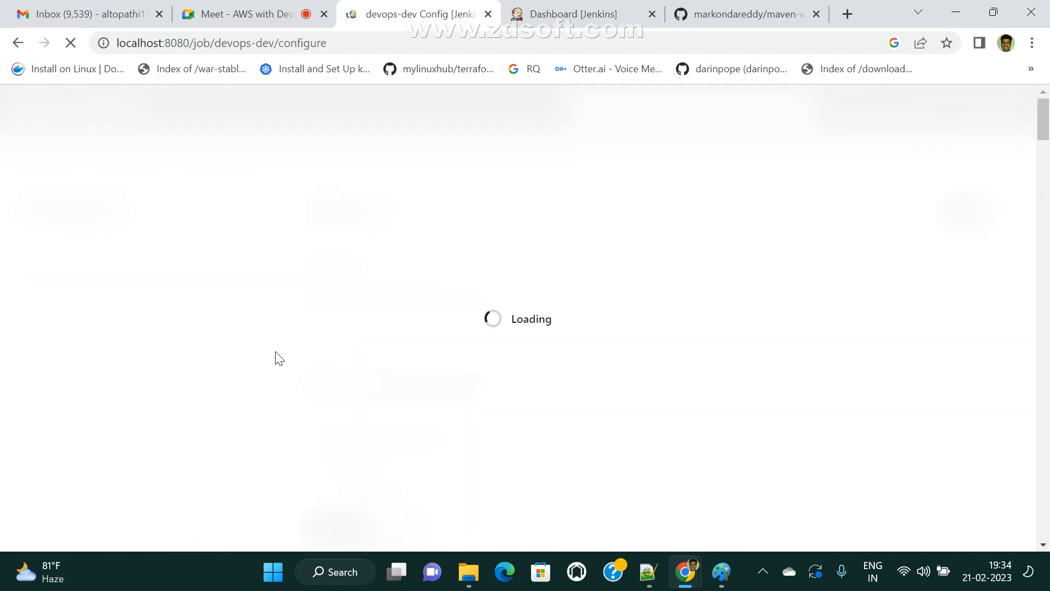
{"action": "scroll", "coordinate": [407, 418], "scroll_direction": "down", "scroll_amount": 1}
{"action": "scroll", "coordinate": [407, 418], "scroll_direction": "down", "scroll_amount": 8}
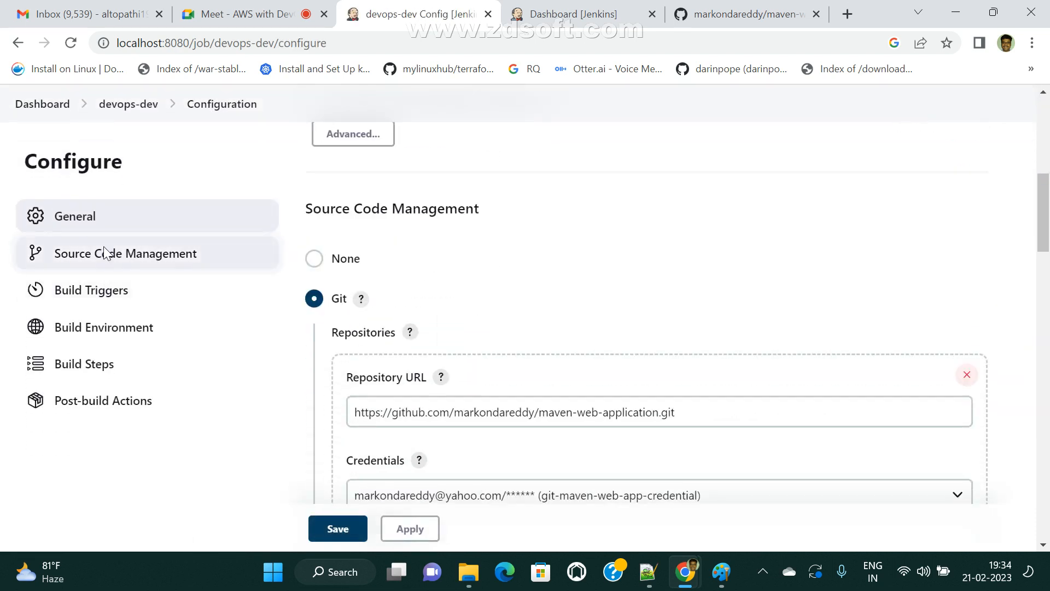
{"action": "scroll", "coordinate": [342, 224], "scroll_direction": "down", "scroll_amount": 2}
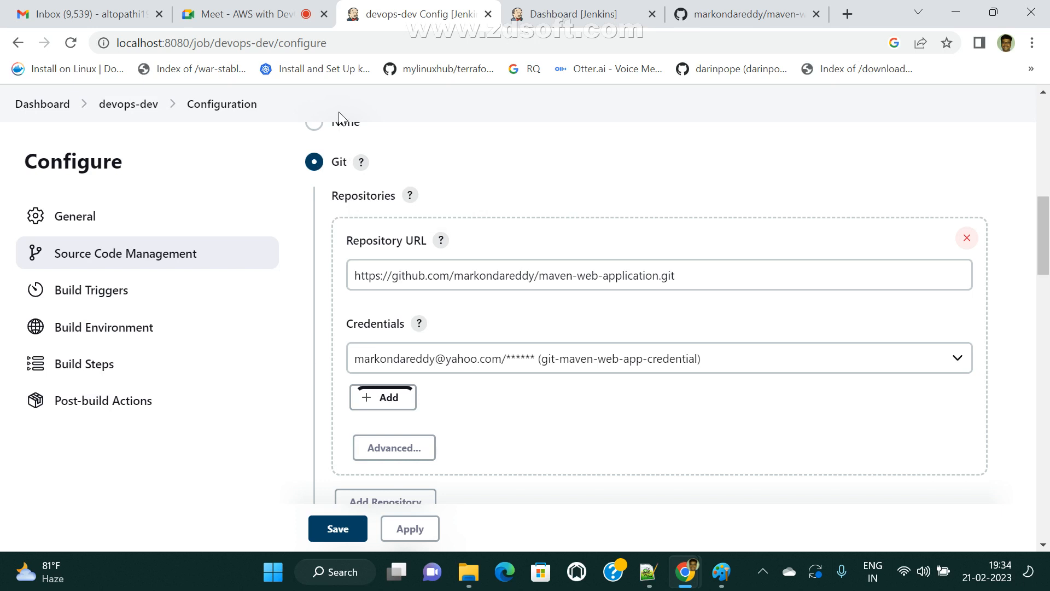
{"action": "scroll", "coordinate": [392, 332], "scroll_direction": "down", "scroll_amount": 7}
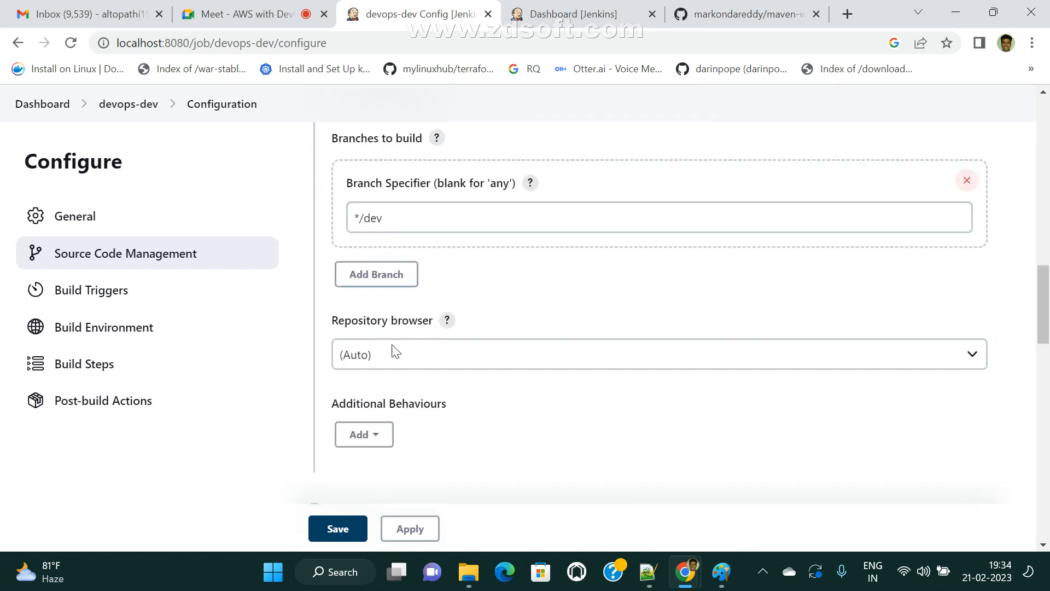
{"action": "scroll", "coordinate": [440, 499], "scroll_direction": "down", "scroll_amount": 4}
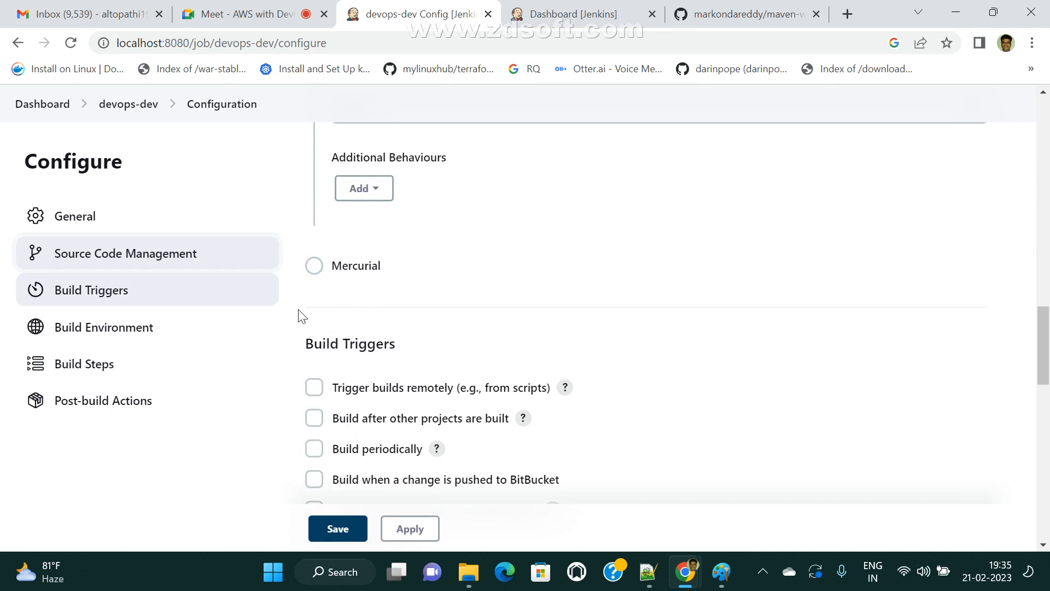
{"action": "left_click", "coordinate": [564, 12]}
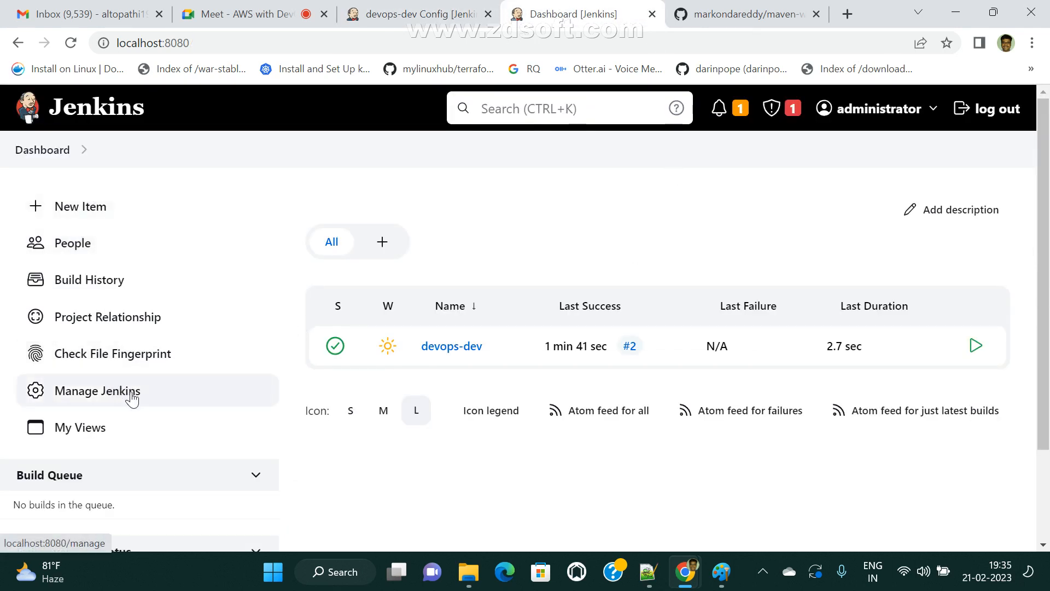
- Filter available plugins by 'sv', tick Subversion 2.17.0, and install it without restarting
{"action": "left_click", "coordinate": [107, 394]}
{"action": "scroll", "coordinate": [490, 374], "scroll_direction": "down", "scroll_amount": 15}
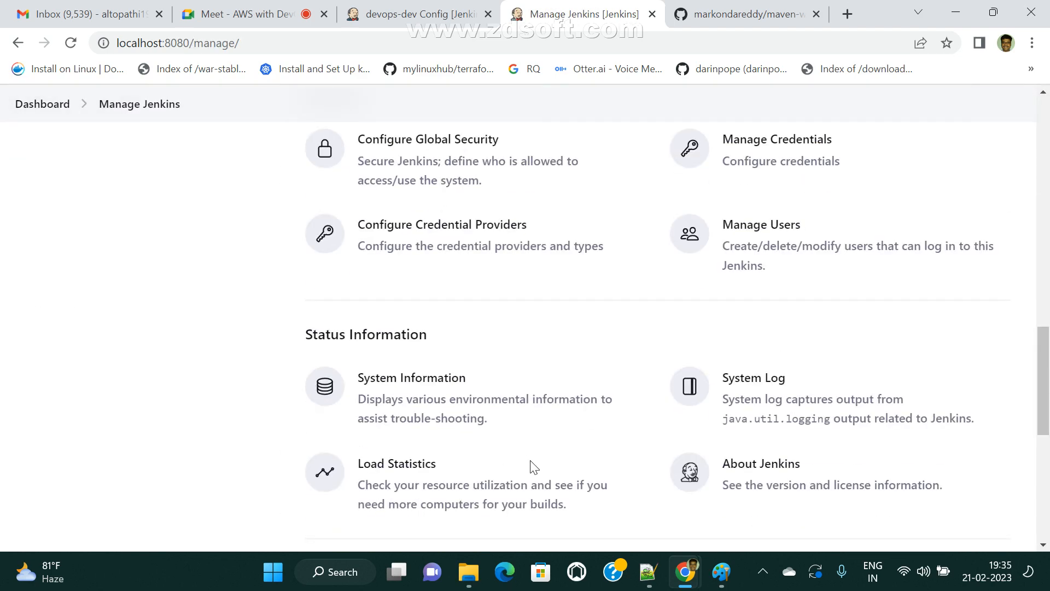
{"action": "scroll", "coordinate": [417, 386], "scroll_direction": "up", "scroll_amount": 4}
{"action": "left_click", "coordinate": [411, 356]}
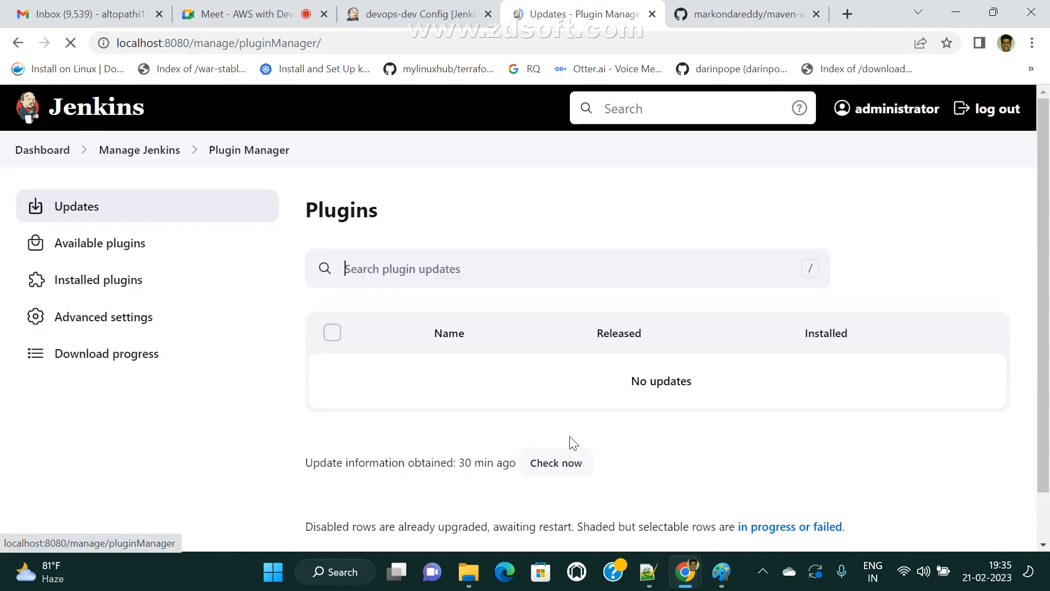
{"action": "left_click", "coordinate": [120, 256]}
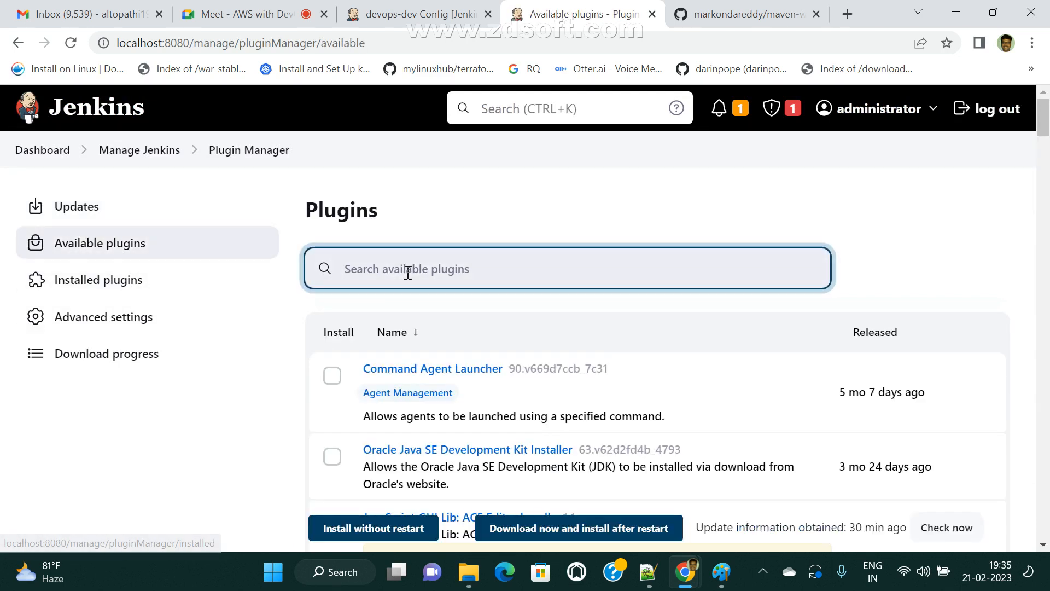
{"action": "type", "text": "sv"}
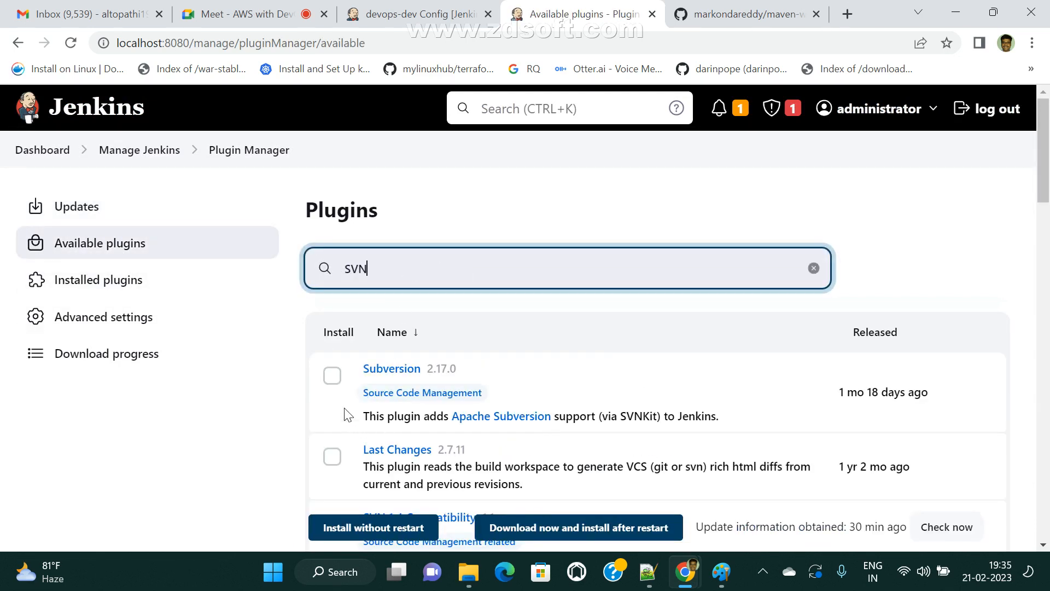
{"action": "left_click", "coordinate": [332, 376]}
{"action": "left_click", "coordinate": [420, 530]}
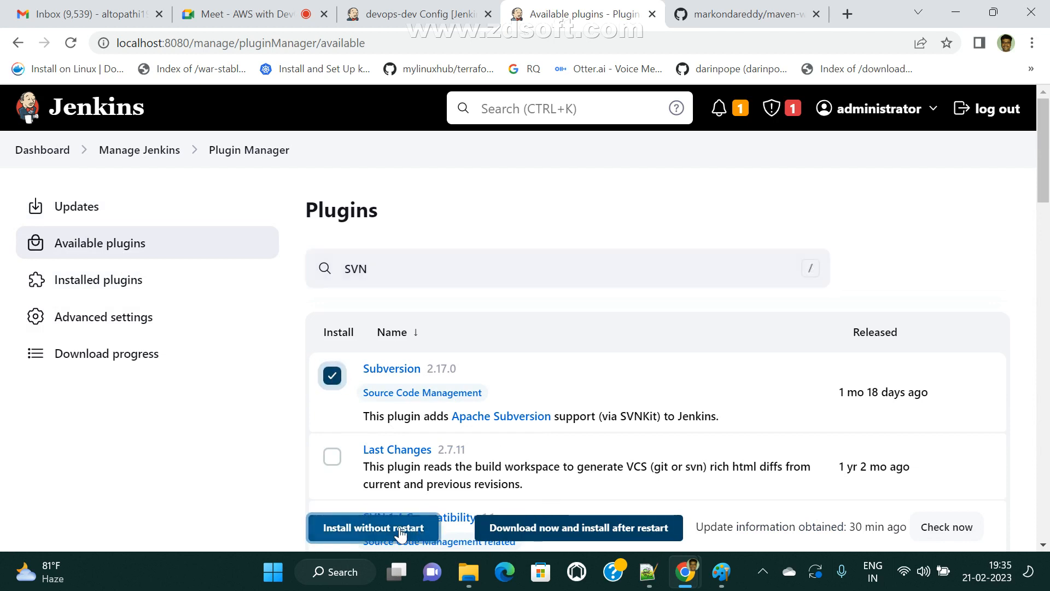
- Follow the Subversion plugin installing while MapDB API and earlier plugins show Success
{"action": "scroll", "coordinate": [650, 431], "scroll_direction": "down", "scroll_amount": 20}
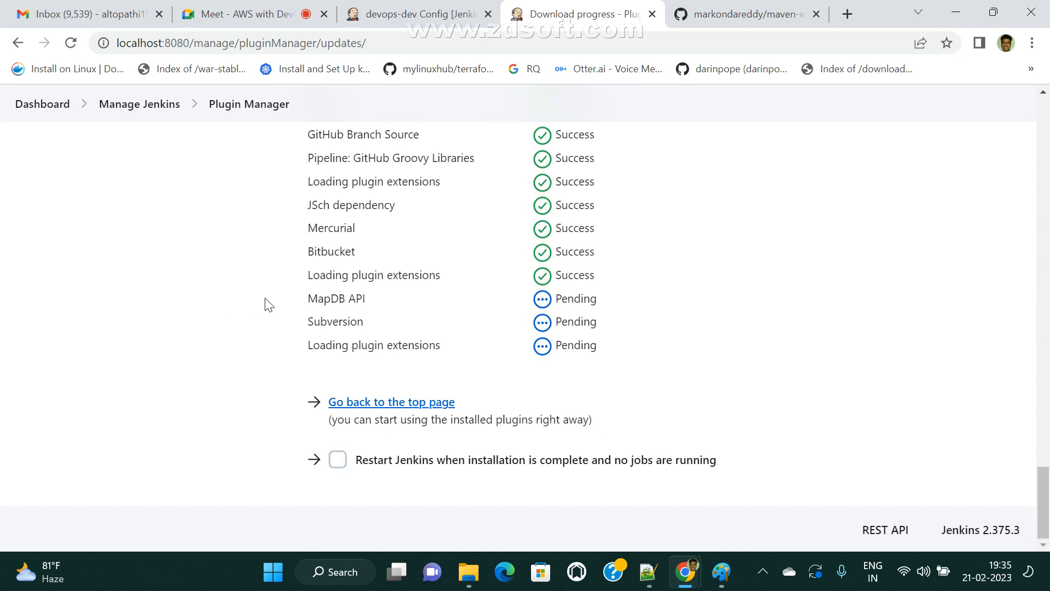
{"action": "left_click_drag", "start_coordinate": [305, 323], "coordinate": [615, 326]}
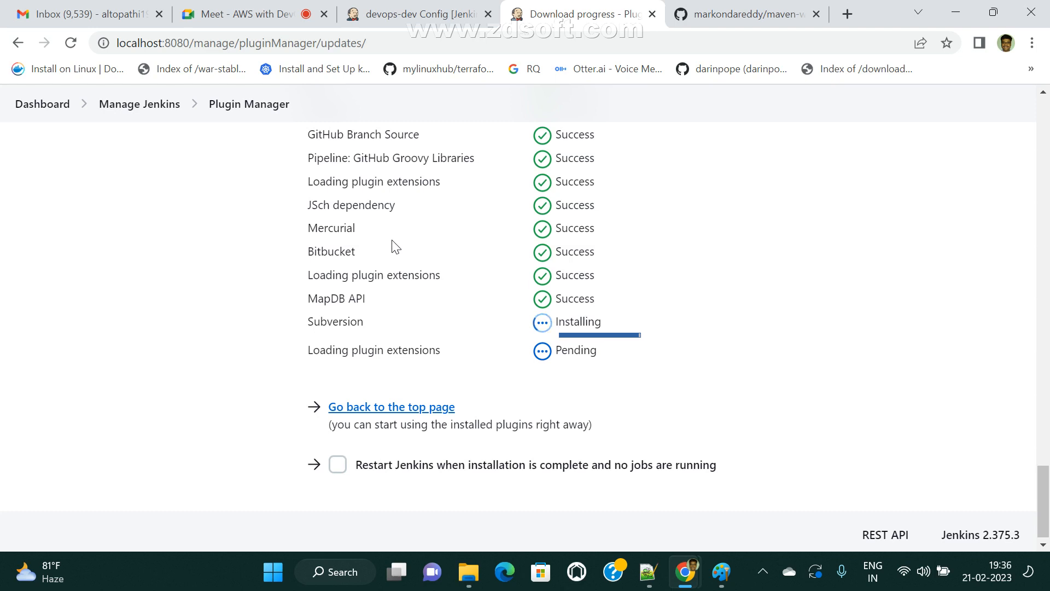
{"action": "scroll", "coordinate": [454, 339], "scroll_direction": "up", "scroll_amount": 5}
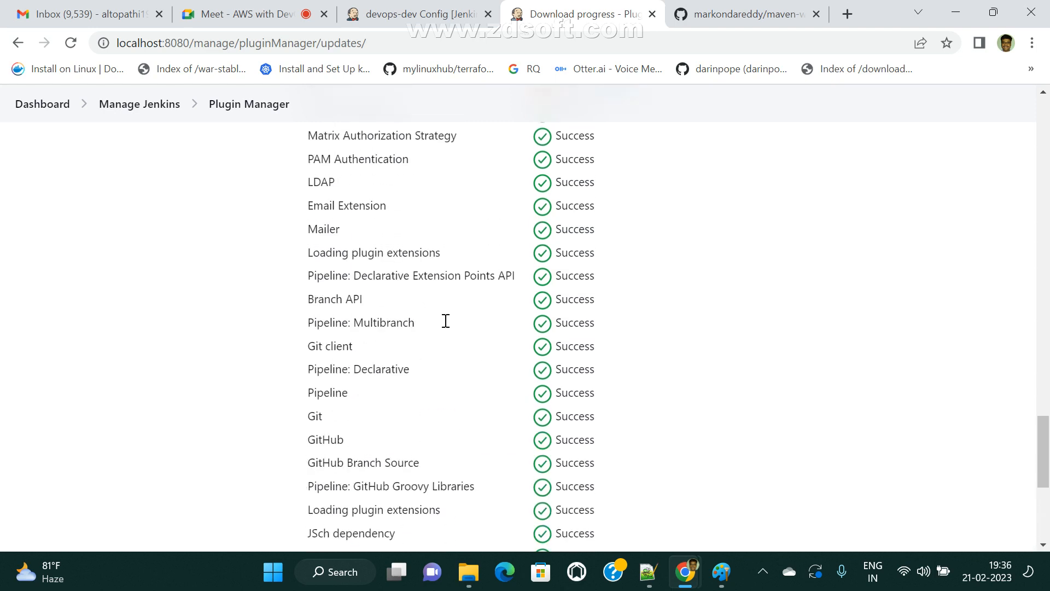
- Open the devops-dev configuration and choose Subversion under Source Code Management
{"action": "left_click", "coordinate": [51, 109]}
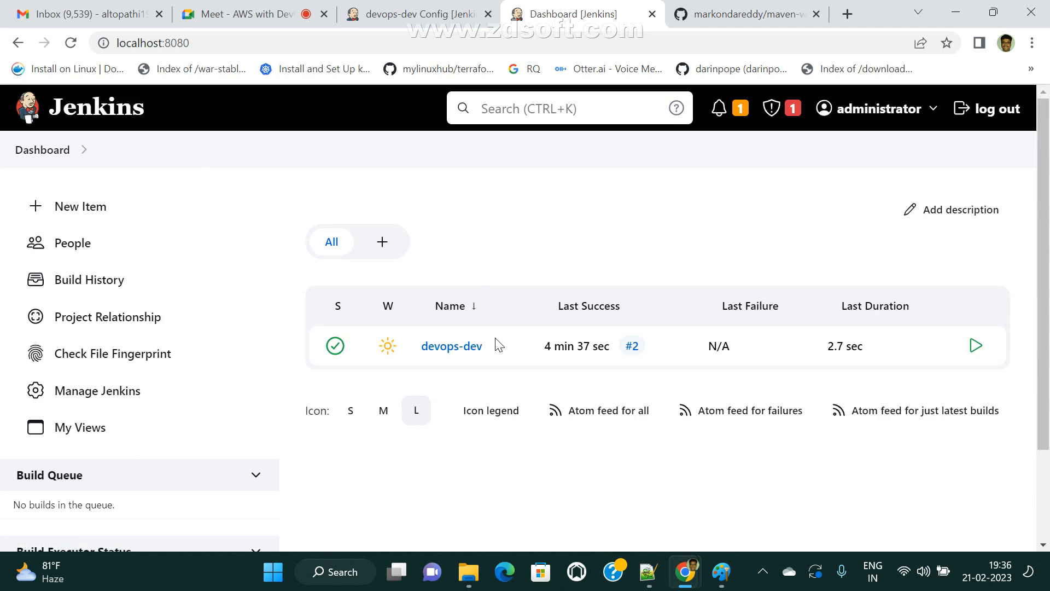
{"action": "left_click", "coordinate": [460, 347]}
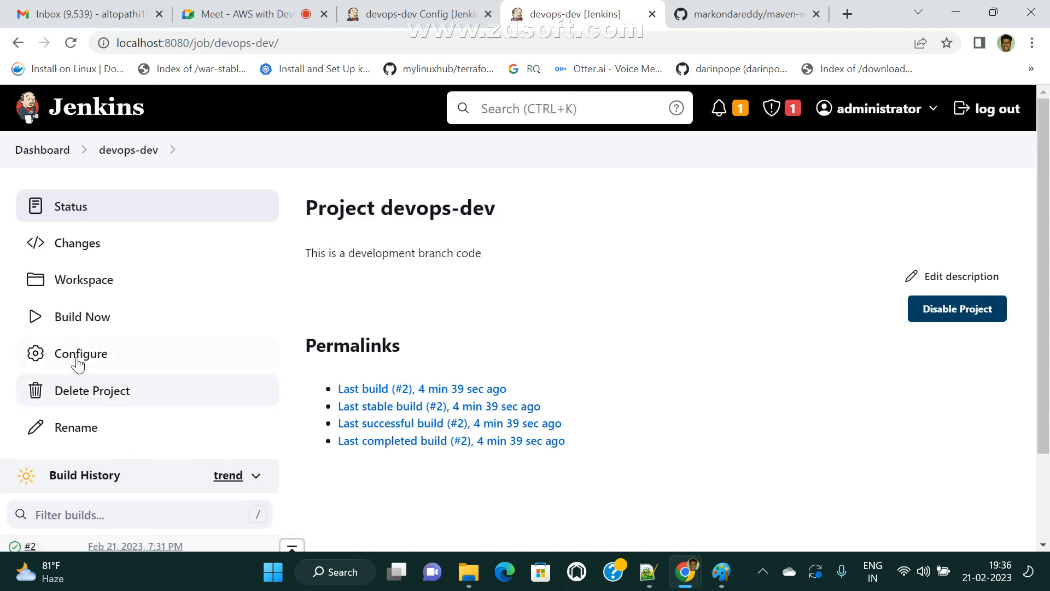
{"action": "left_click", "coordinate": [111, 354]}
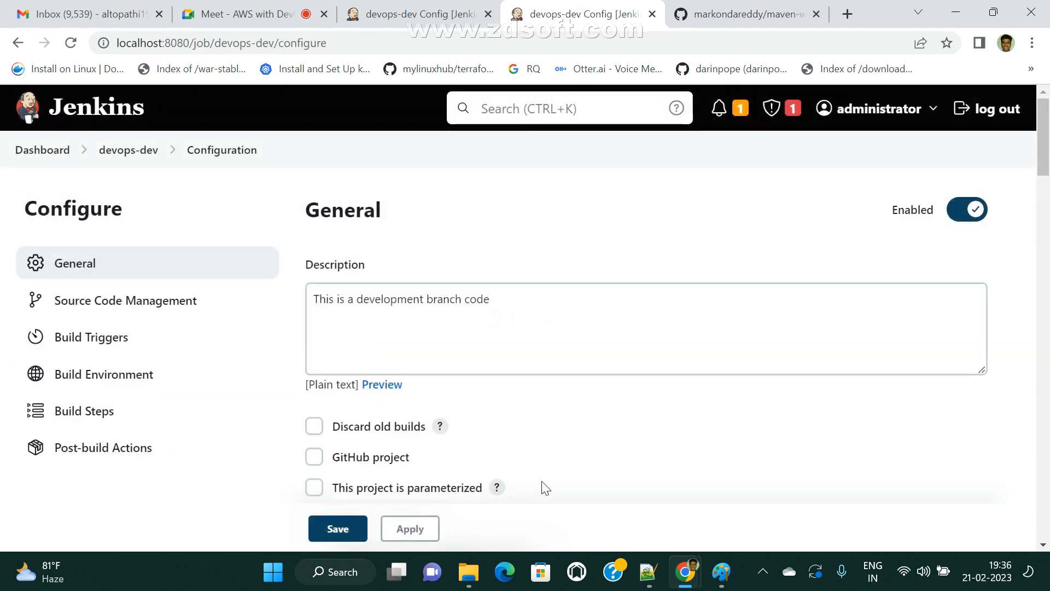
{"action": "left_click", "coordinate": [150, 304]}
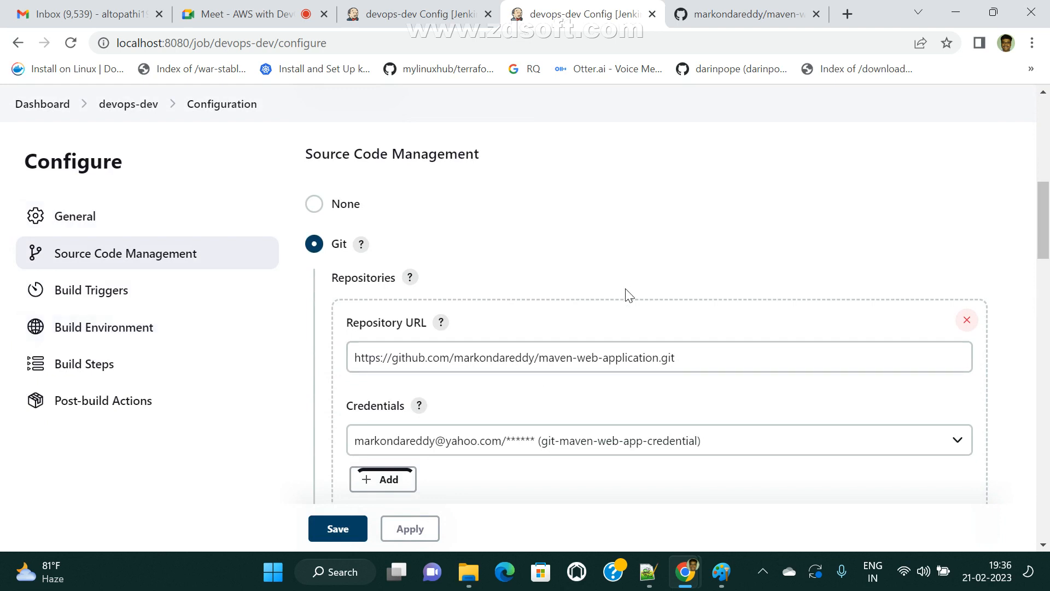
{"action": "scroll", "coordinate": [623, 396], "scroll_direction": "down", "scroll_amount": 12}
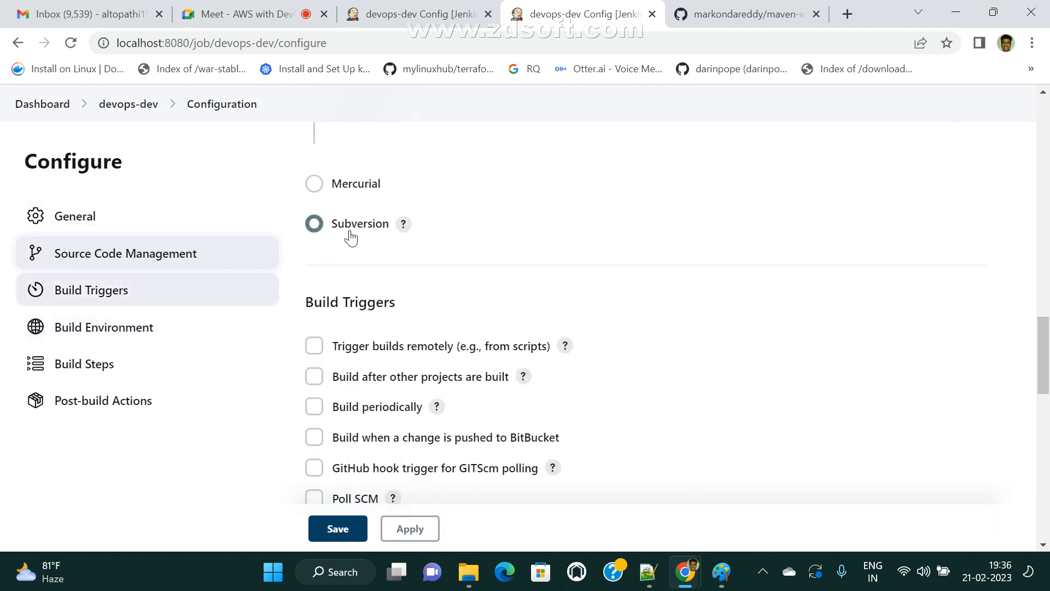
{"action": "left_click", "coordinate": [315, 225]}
- Check in General that Discard old builds is still unchecked, then return to devops-dev
{"action": "scroll", "coordinate": [361, 228], "scroll_direction": "up", "scroll_amount": 4}
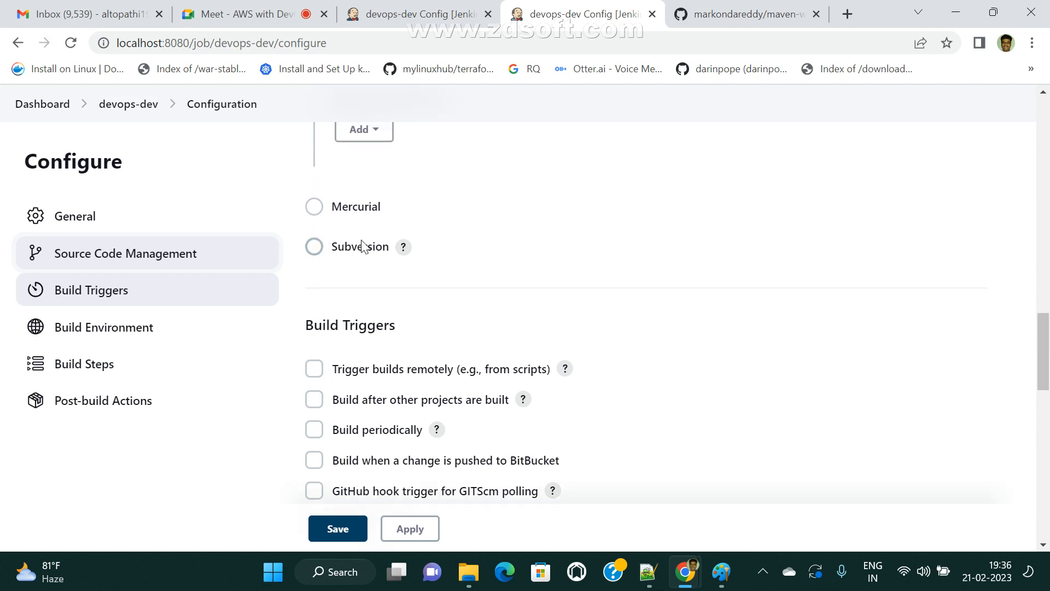
{"action": "scroll", "coordinate": [343, 272], "scroll_direction": "down", "scroll_amount": 6}
{"action": "scroll", "coordinate": [375, 304], "scroll_direction": "up", "scroll_amount": 2}
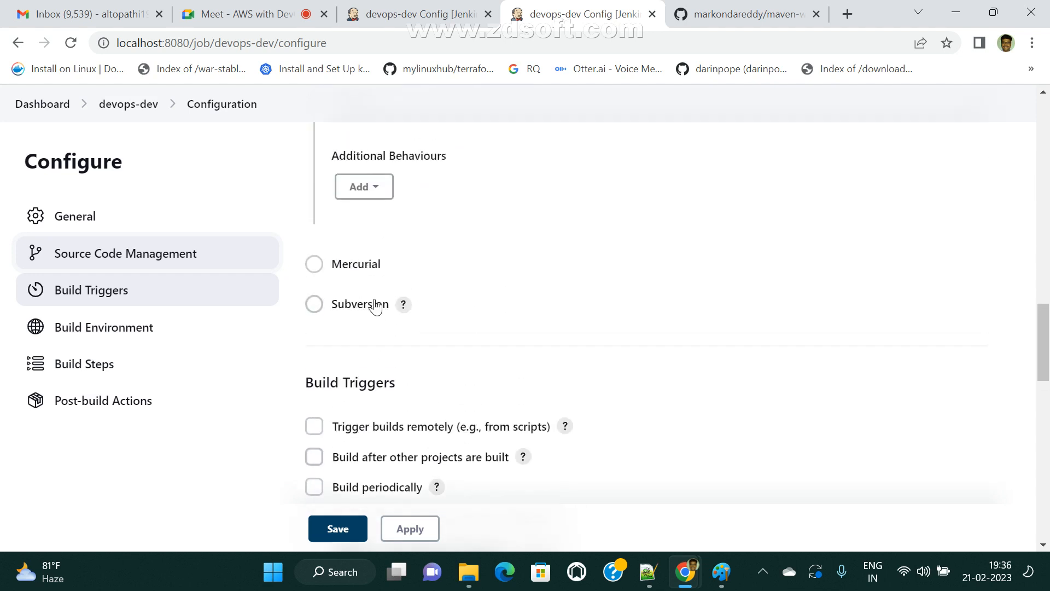
{"action": "scroll", "coordinate": [380, 317], "scroll_direction": "down", "scroll_amount": 1}
{"action": "scroll", "coordinate": [383, 318], "scroll_direction": "up", "scroll_amount": 4}
{"action": "scroll", "coordinate": [383, 312], "scroll_direction": "down", "scroll_amount": 5}
{"action": "scroll", "coordinate": [387, 298], "scroll_direction": "up", "scroll_amount": 4}
{"action": "scroll", "coordinate": [410, 342], "scroll_direction": "up", "scroll_amount": 4}
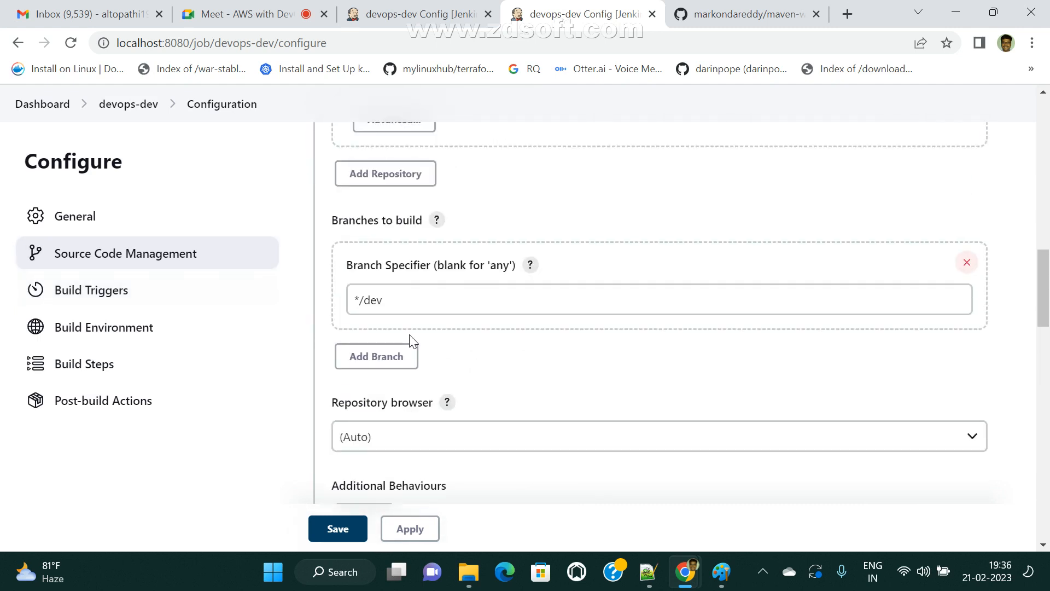
{"action": "scroll", "coordinate": [409, 339], "scroll_direction": "down", "scroll_amount": 8}
{"action": "scroll", "coordinate": [395, 352], "scroll_direction": "up", "scroll_amount": 4}
{"action": "scroll", "coordinate": [382, 344], "scroll_direction": "down", "scroll_amount": 3}
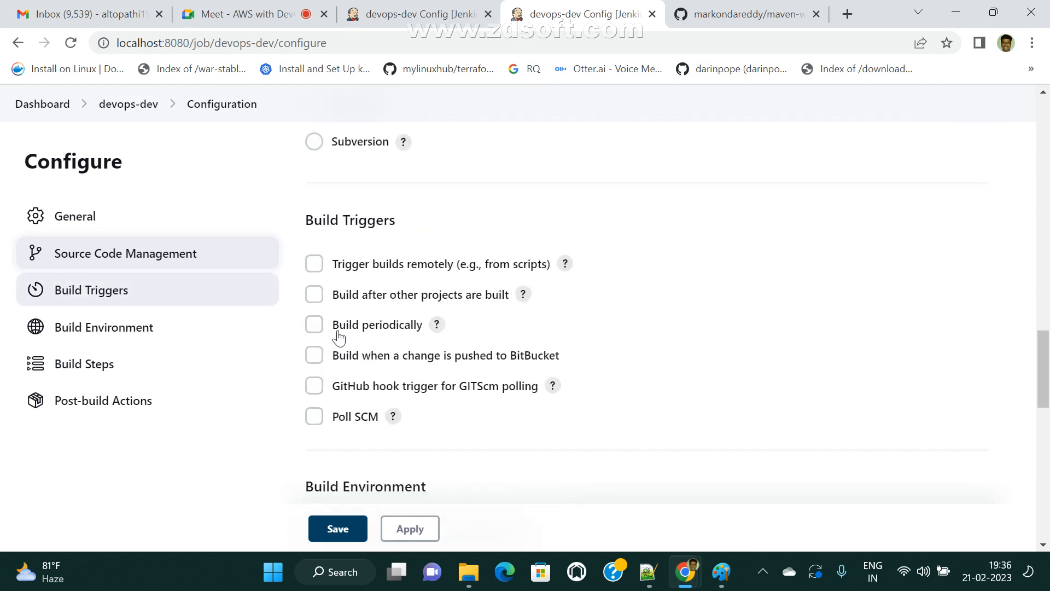
{"action": "scroll", "coordinate": [400, 268], "scroll_direction": "up", "scroll_amount": 2}
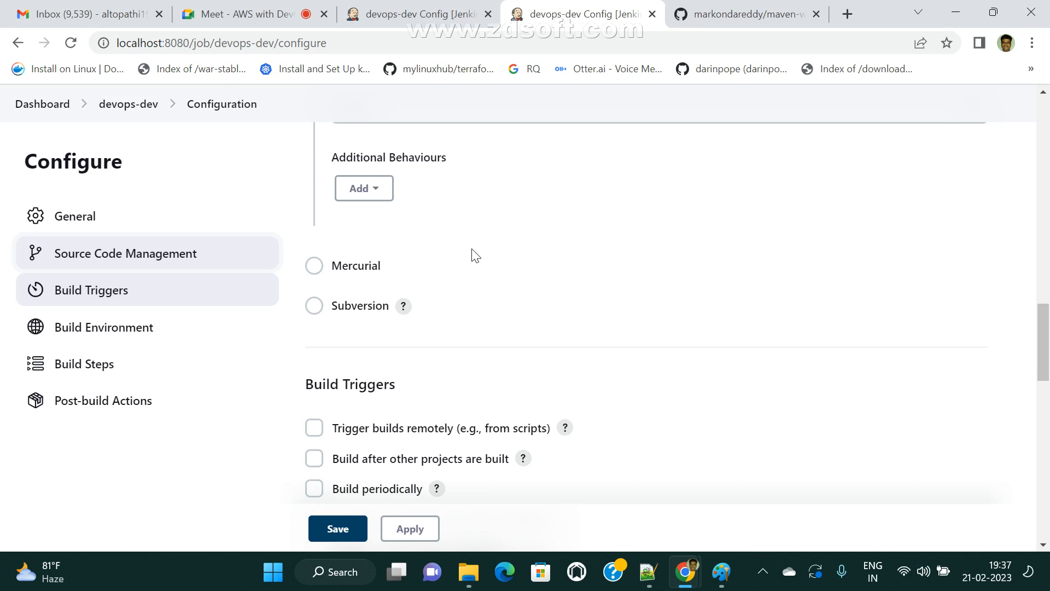
{"action": "left_click", "coordinate": [87, 216]}
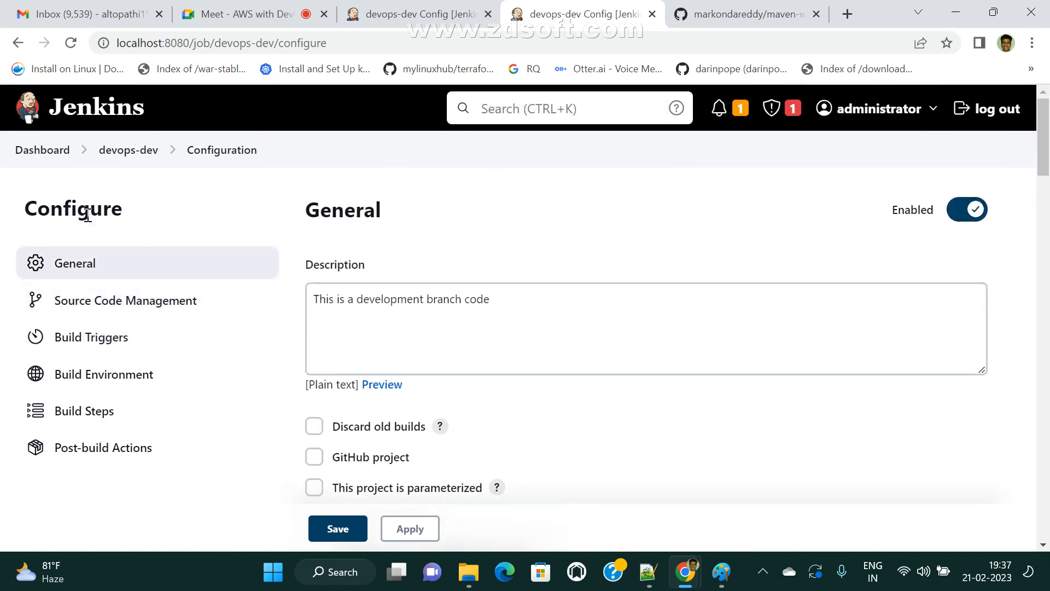
{"action": "scroll", "coordinate": [306, 225], "scroll_direction": "down", "scroll_amount": 1}
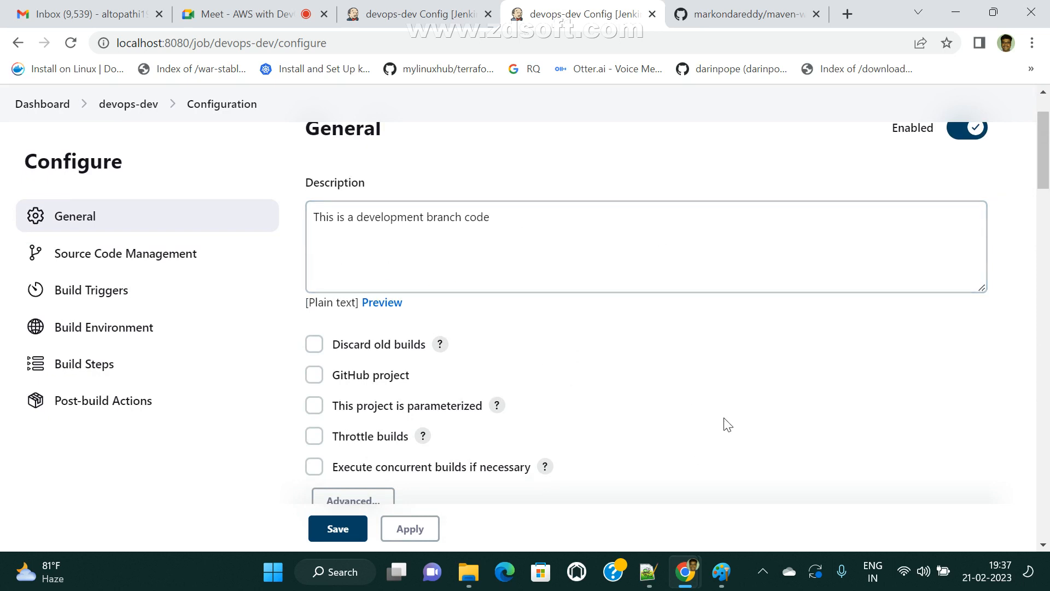
{"action": "scroll", "coordinate": [516, 234], "scroll_direction": "down", "scroll_amount": 3}
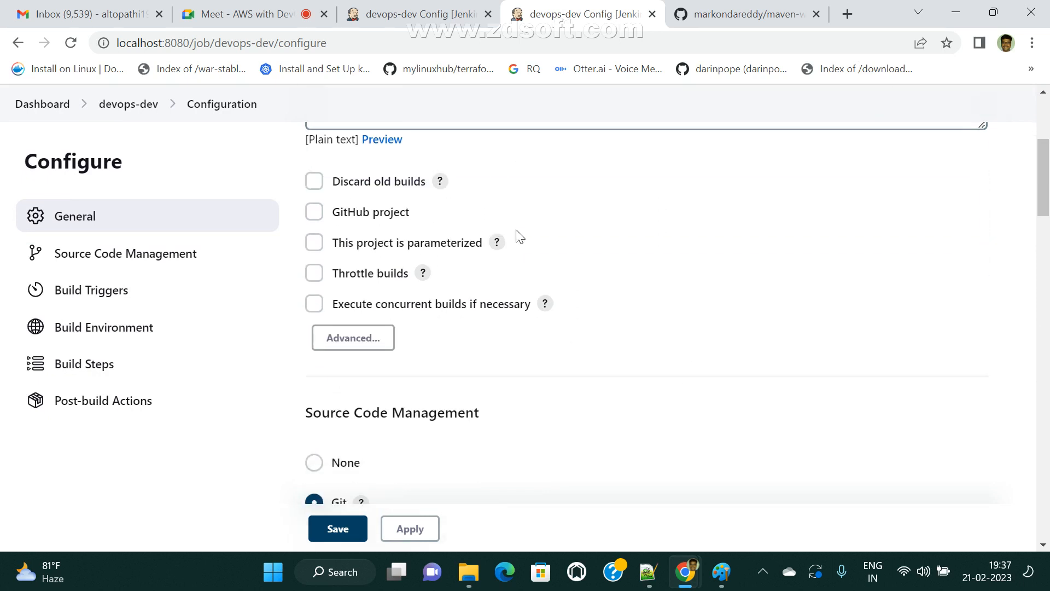
{"action": "scroll", "coordinate": [585, 240], "scroll_direction": "up", "scroll_amount": 3}
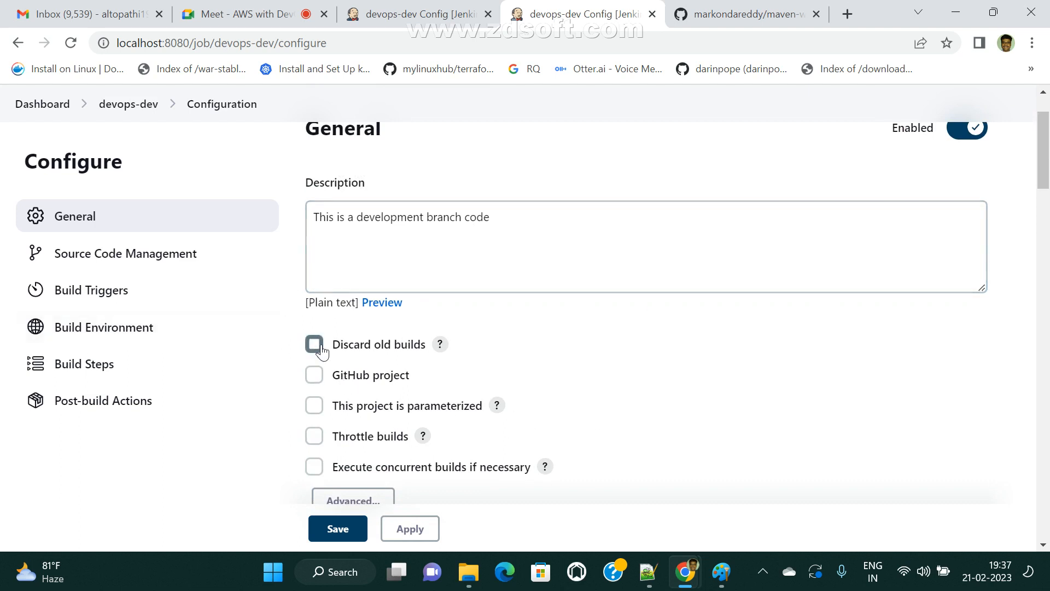
{"action": "left_click", "coordinate": [127, 105]}
- Run Build Now on devops-dev repeatedly until builds #3 through #7 all succeed
{"action": "left_click", "coordinate": [43, 153]}
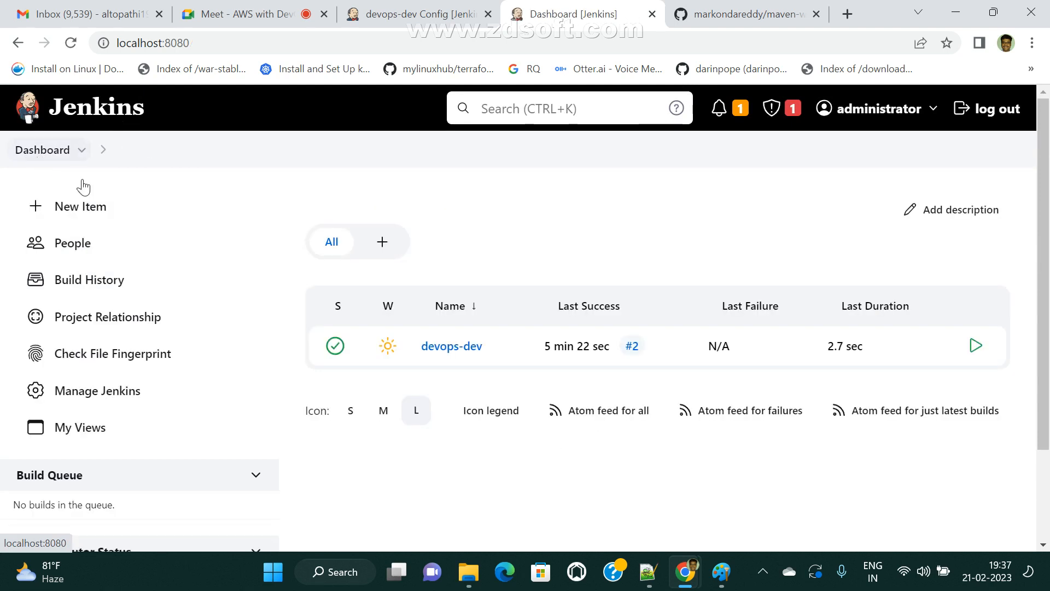
{"action": "left_click", "coordinate": [446, 347]}
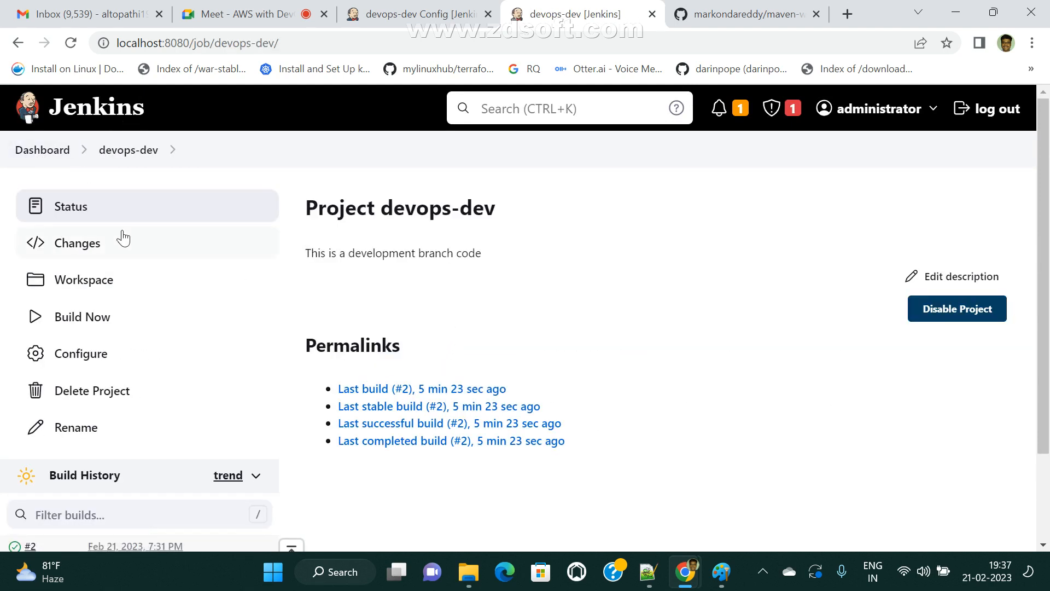
{"action": "scroll", "coordinate": [173, 497], "scroll_direction": "down", "scroll_amount": 1}
{"action": "scroll", "coordinate": [173, 497], "scroll_direction": "down", "scroll_amount": 2}
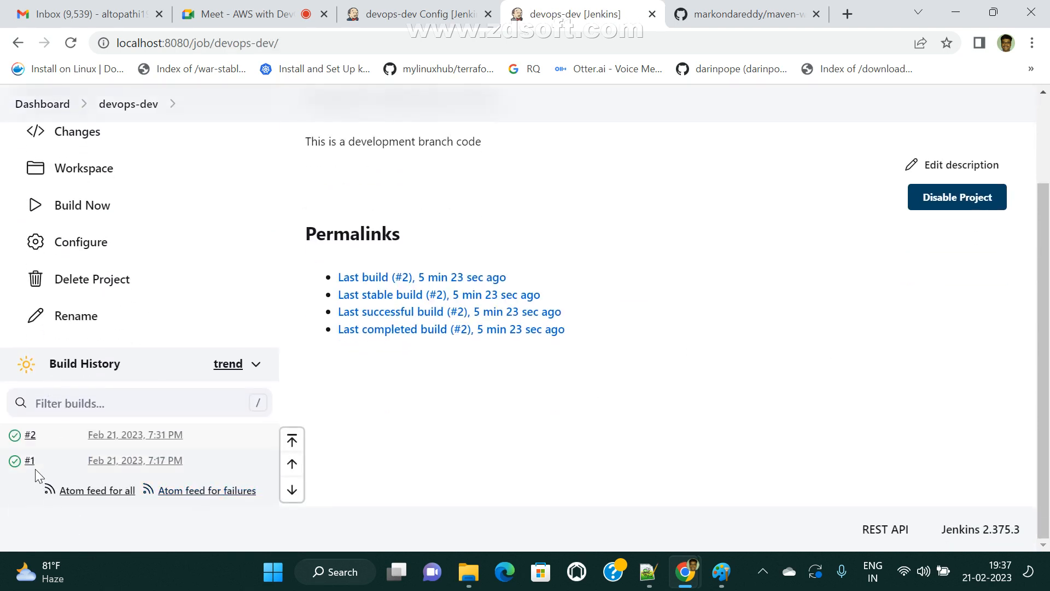
{"action": "scroll", "coordinate": [180, 399], "scroll_direction": "up", "scroll_amount": 2}
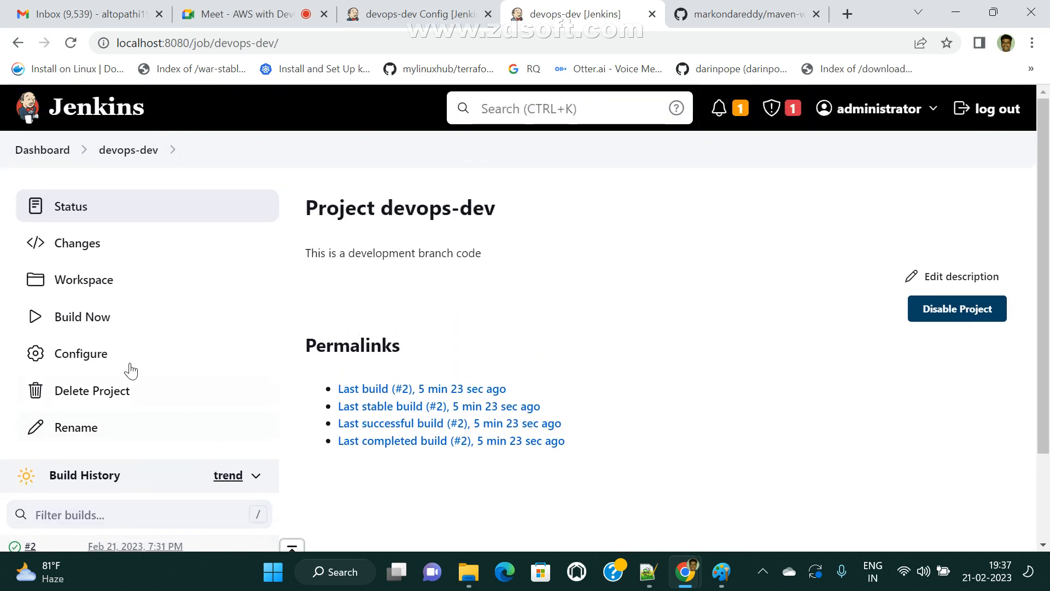
{"action": "left_click", "coordinate": [74, 325]}
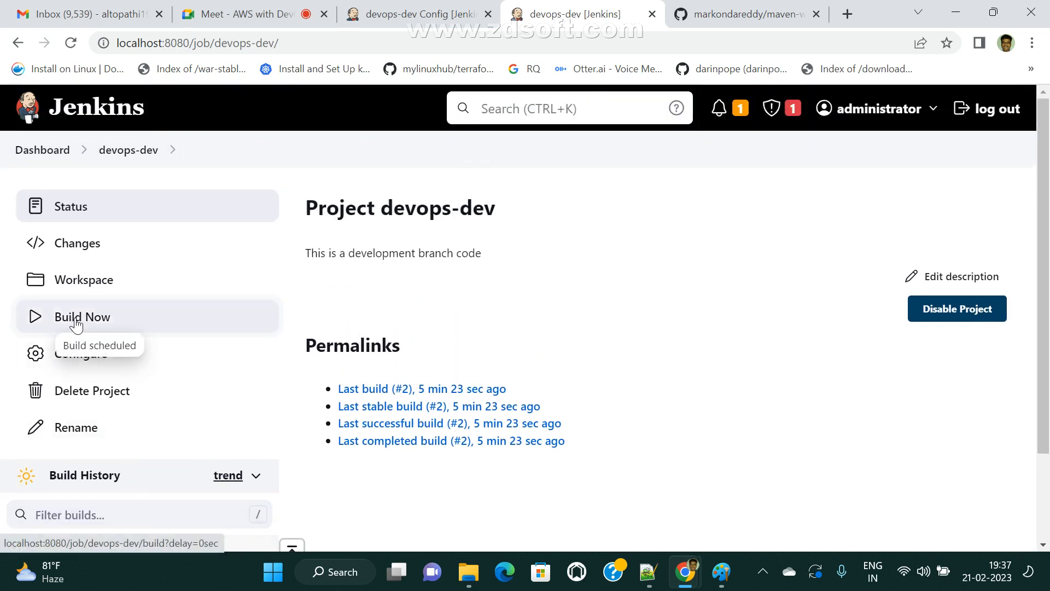
{"action": "scroll", "coordinate": [77, 328], "scroll_direction": "down", "scroll_amount": 2}
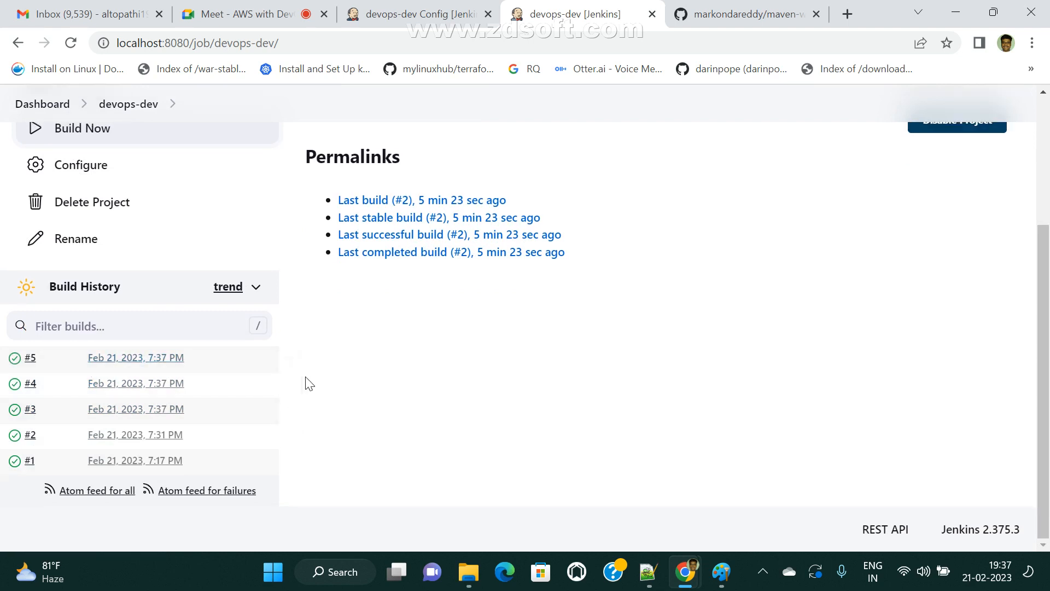
{"action": "scroll", "coordinate": [310, 384], "scroll_direction": "up", "scroll_amount": 3}
{"action": "left_click", "coordinate": [95, 327]}
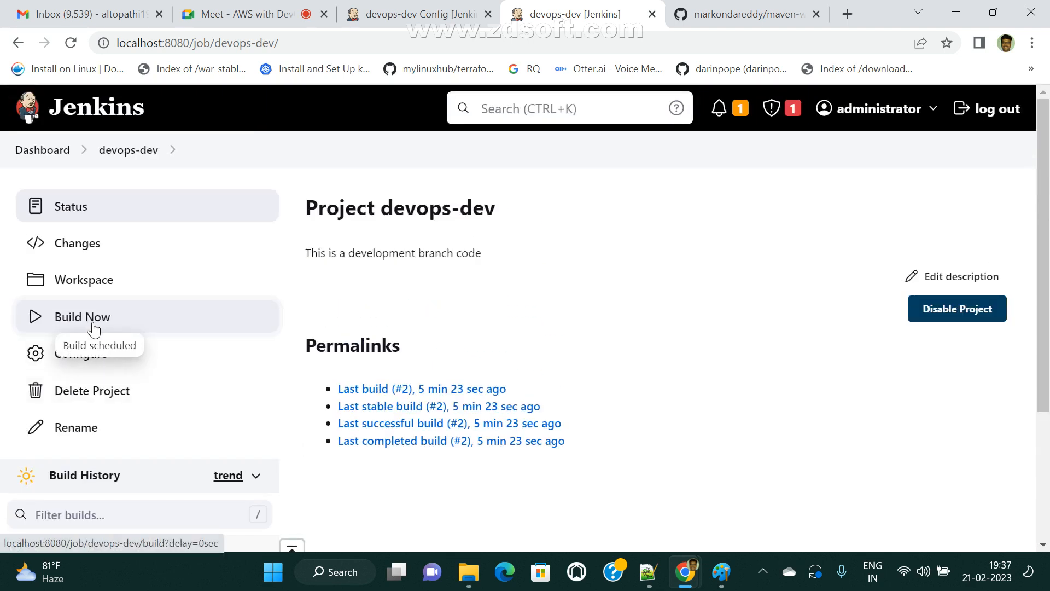
{"action": "scroll", "coordinate": [300, 436], "scroll_direction": "down", "scroll_amount": 3}
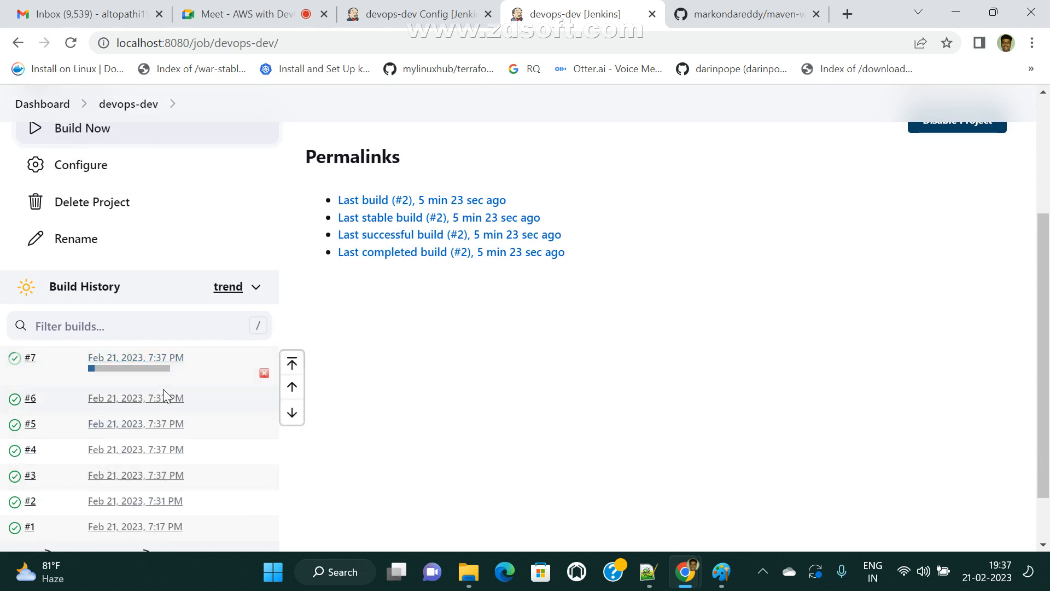
{"action": "scroll", "coordinate": [169, 400], "scroll_direction": "down", "scroll_amount": 1}
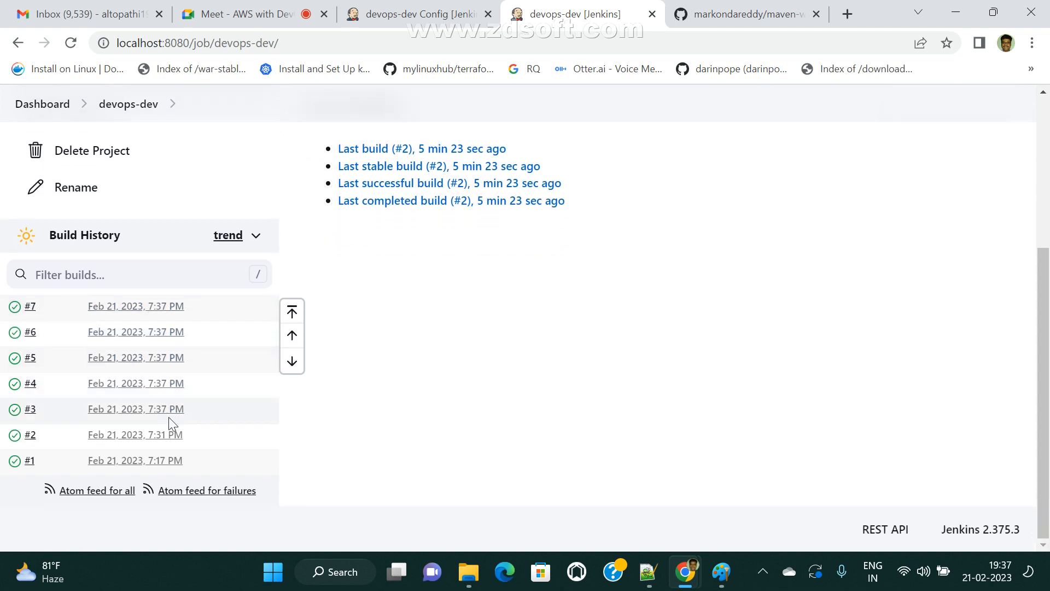
{"action": "scroll", "coordinate": [133, 361], "scroll_direction": "up", "scroll_amount": 5}
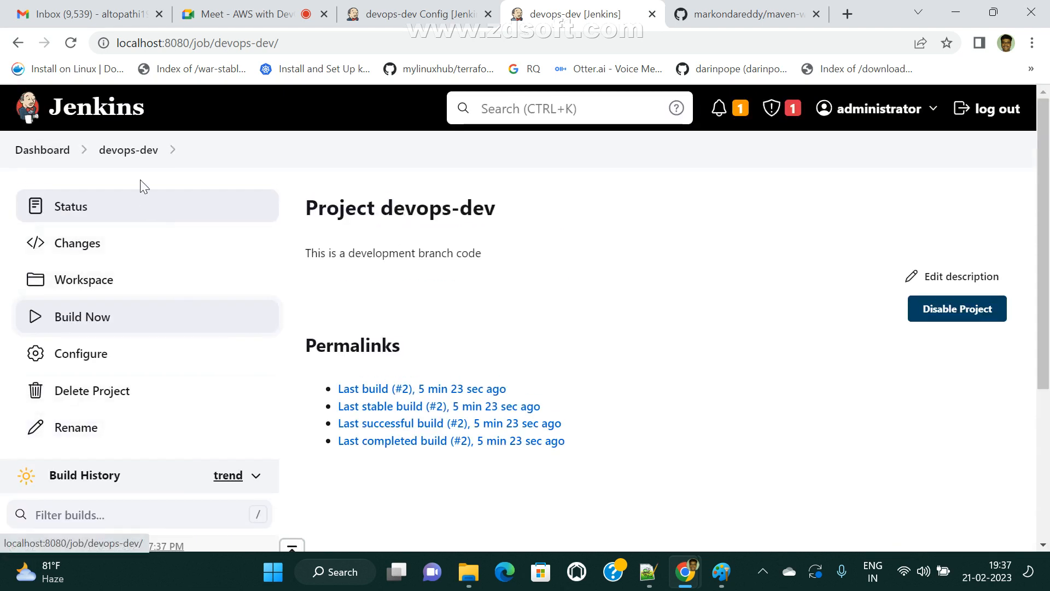
{"action": "left_click", "coordinate": [98, 355]}
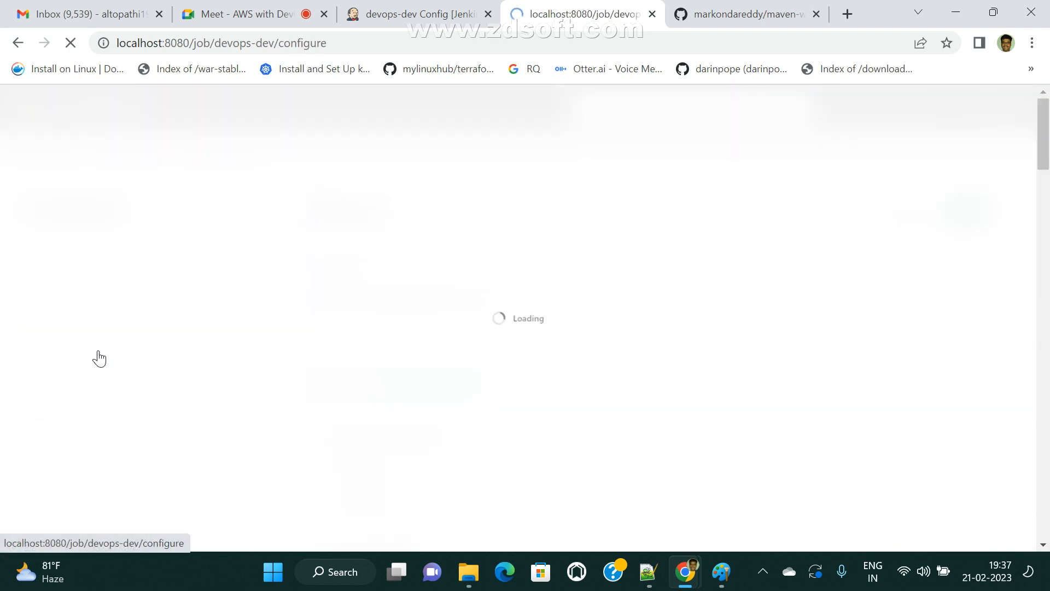
{"action": "scroll", "coordinate": [441, 375], "scroll_direction": "down", "scroll_amount": 3}
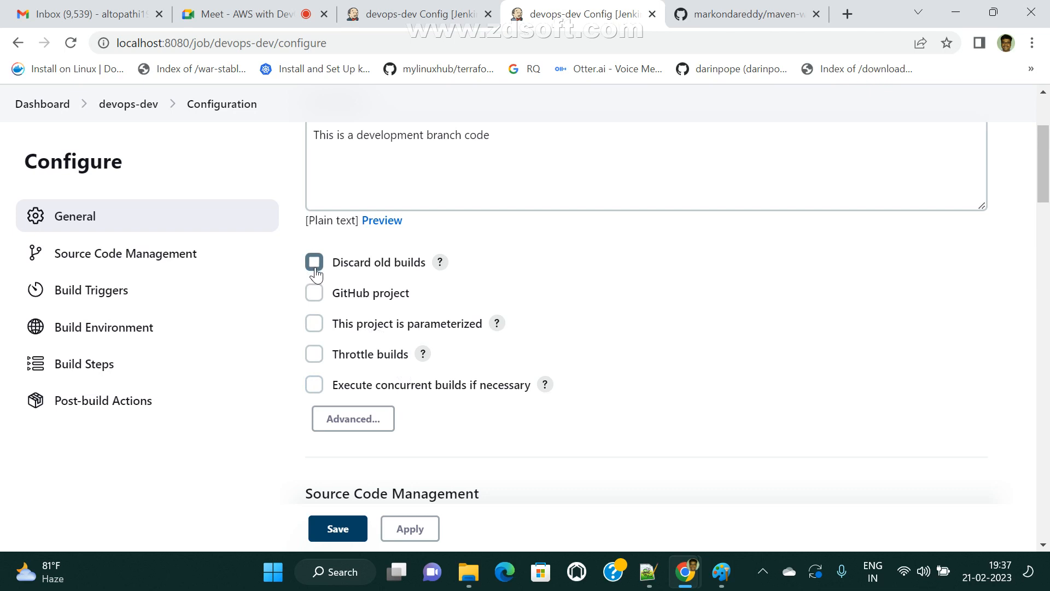
{"action": "scroll", "coordinate": [347, 277], "scroll_direction": "up", "scroll_amount": 3}
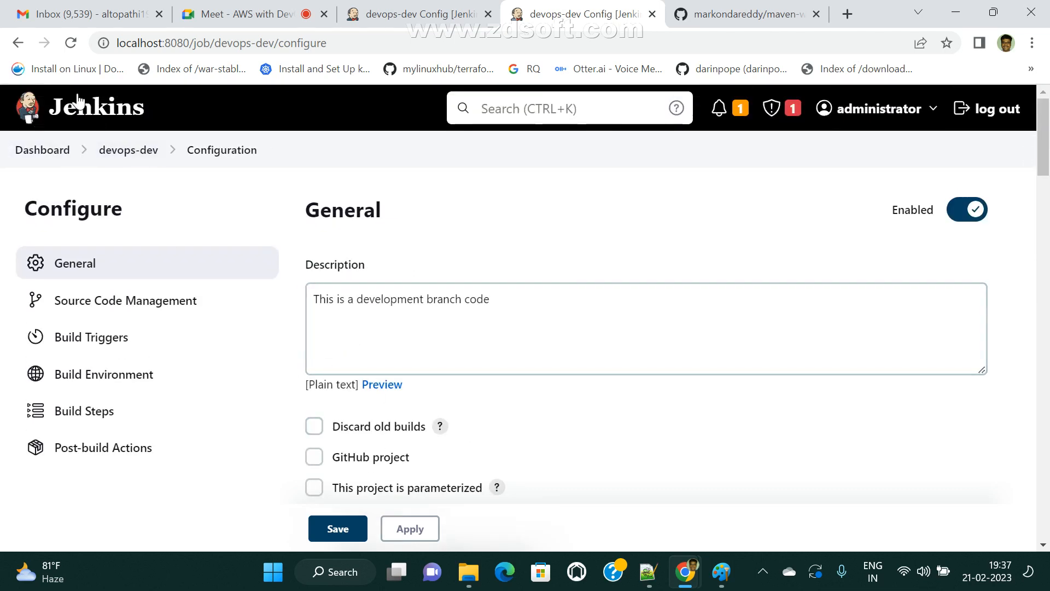
{"action": "left_click", "coordinate": [110, 150]}
{"action": "scroll", "coordinate": [158, 383], "scroll_direction": "down", "scroll_amount": 4}
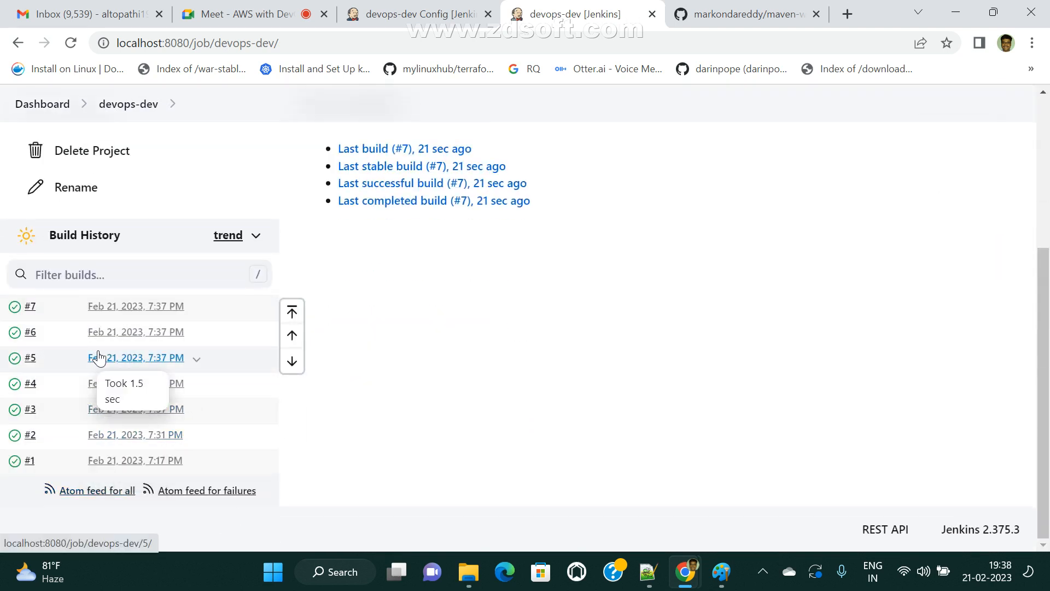
{"action": "scroll", "coordinate": [134, 370], "scroll_direction": "up", "scroll_amount": 4}
{"action": "left_click", "coordinate": [123, 152]}
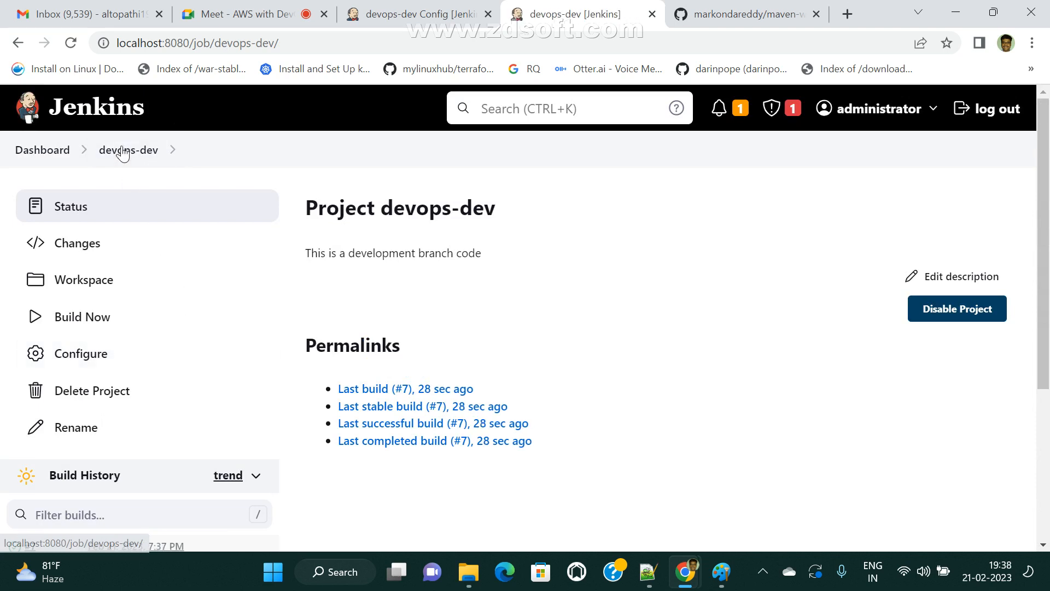
{"action": "left_click", "coordinate": [93, 365]}
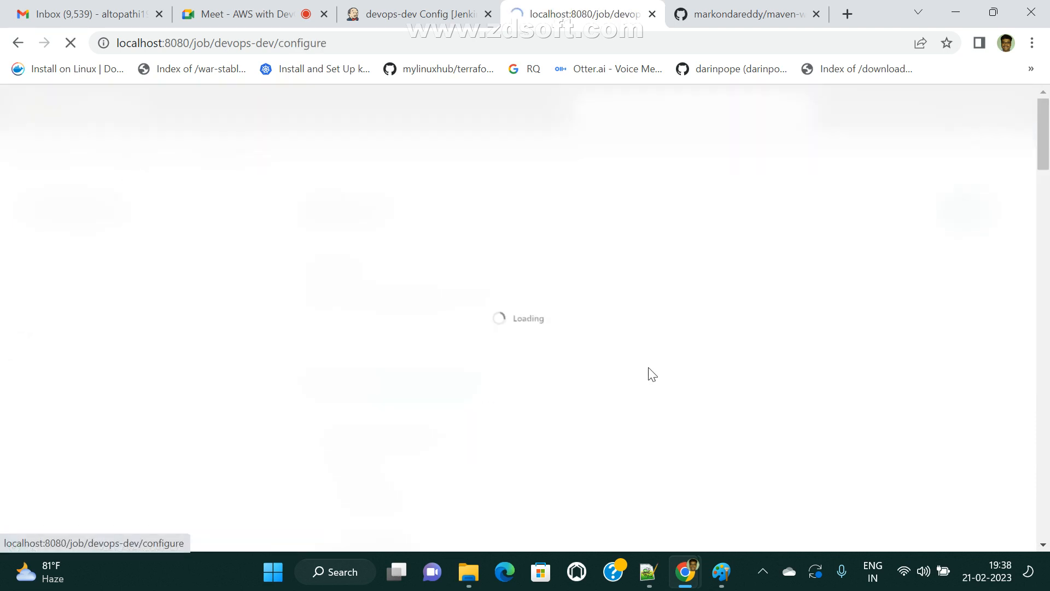
- Turn on Discard old builds and review the Days to keep and Max # of builds fields
{"action": "scroll", "coordinate": [393, 333], "scroll_direction": "down", "scroll_amount": 5}
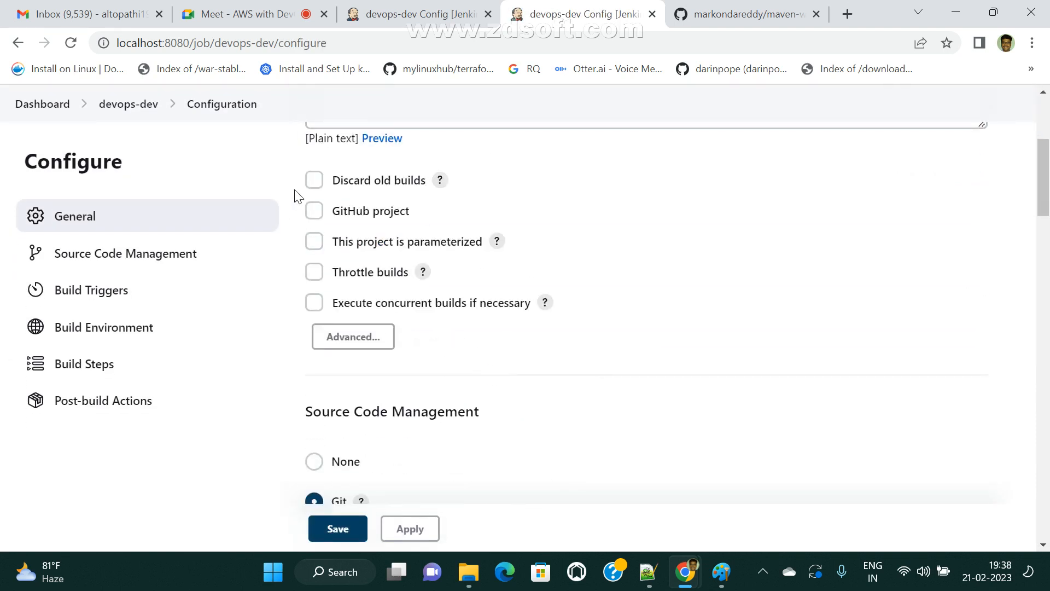
{"action": "left_click", "coordinate": [322, 186]}
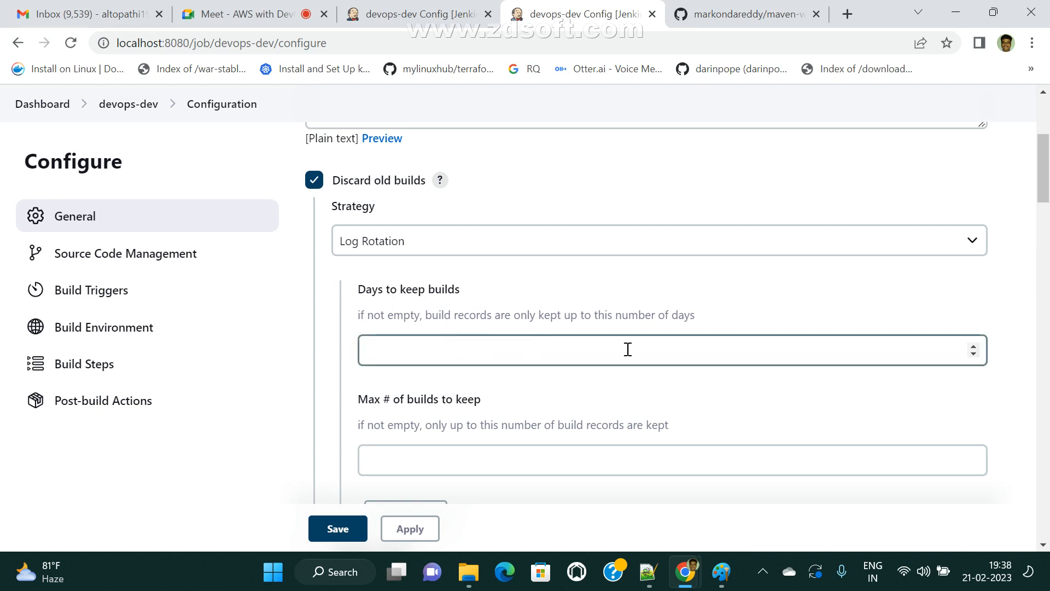
{"action": "left_click", "coordinate": [520, 347]}
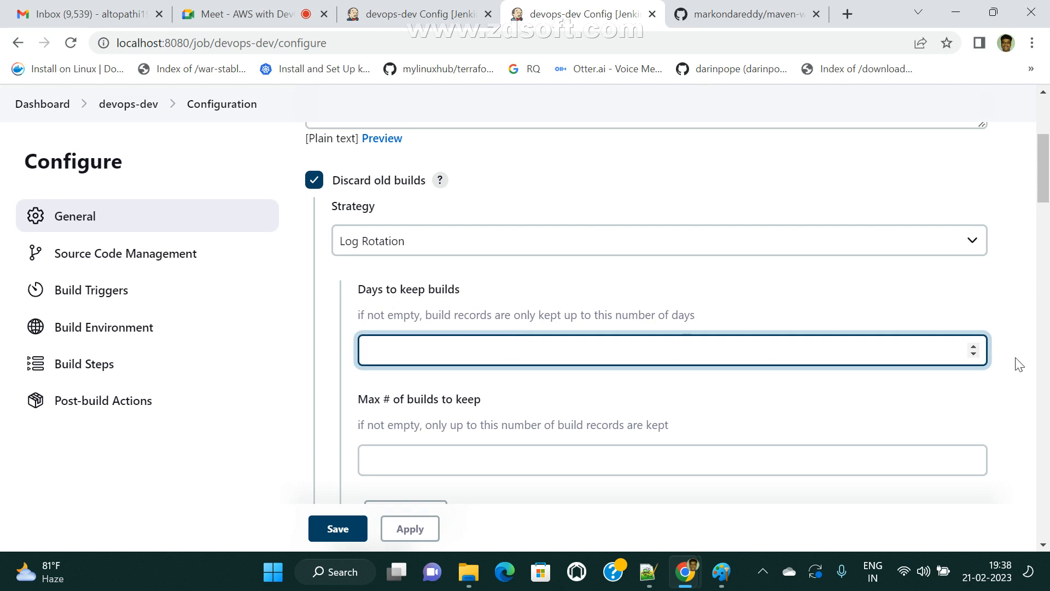
{"action": "left_click", "coordinate": [359, 311]}
{"action": "left_click_drag", "start_coordinate": [358, 311], "coordinate": [410, 310]}
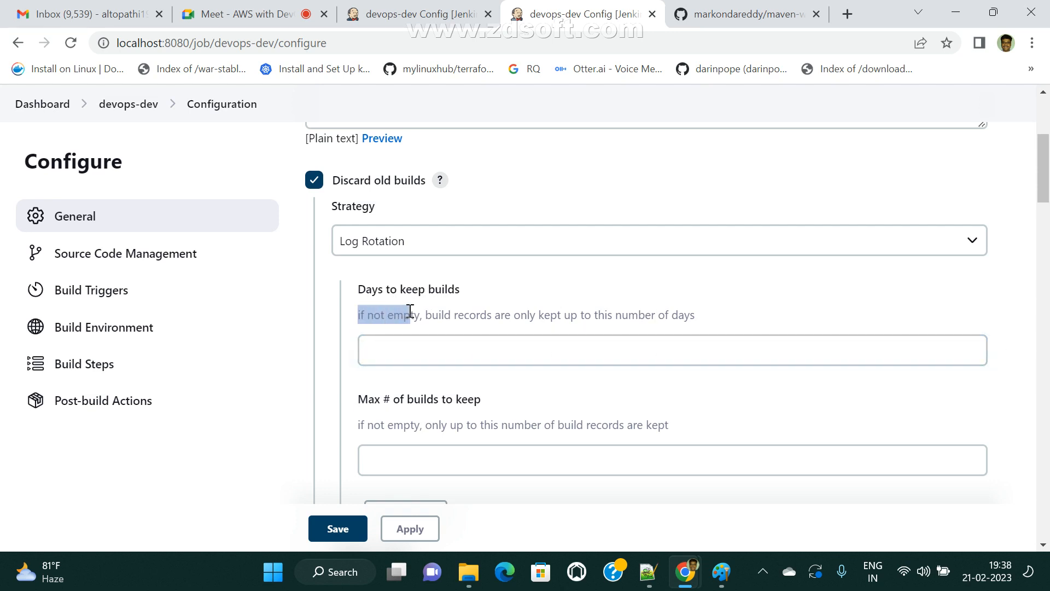
{"action": "left_click_drag", "start_coordinate": [520, 316], "coordinate": [717, 316]}
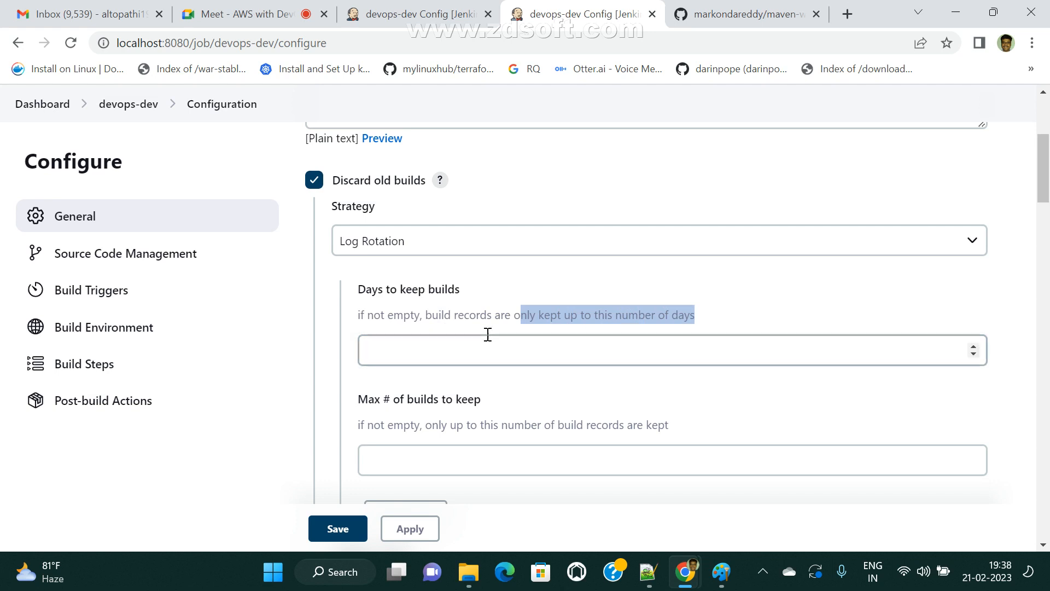
{"action": "left_click", "coordinate": [460, 363]}
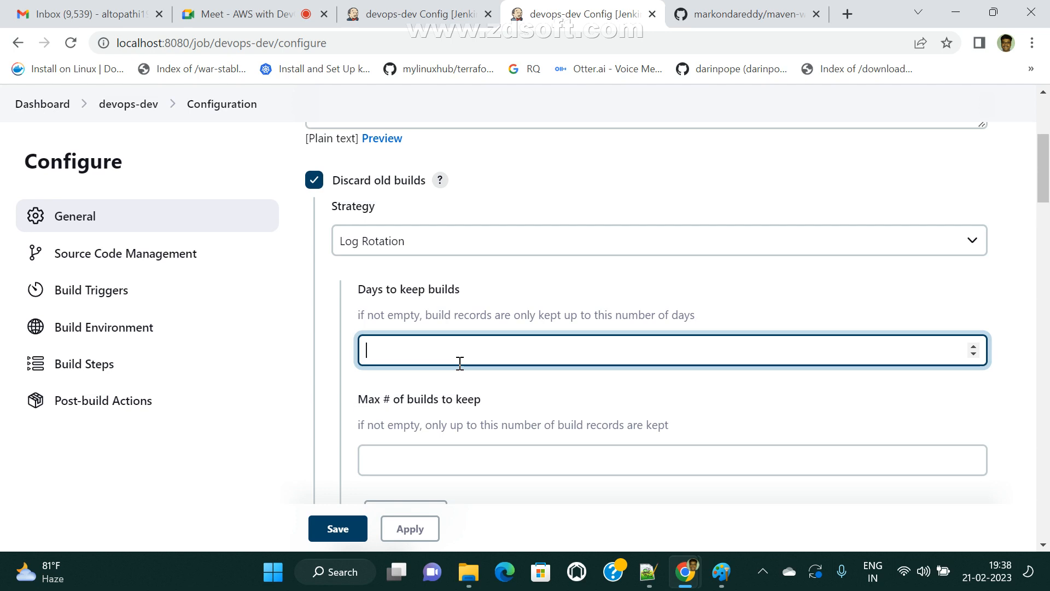
{"action": "left_click_drag", "start_coordinate": [445, 350], "coordinate": [290, 351]}
{"action": "scroll", "coordinate": [583, 395], "scroll_direction": "down", "scroll_amount": 5}
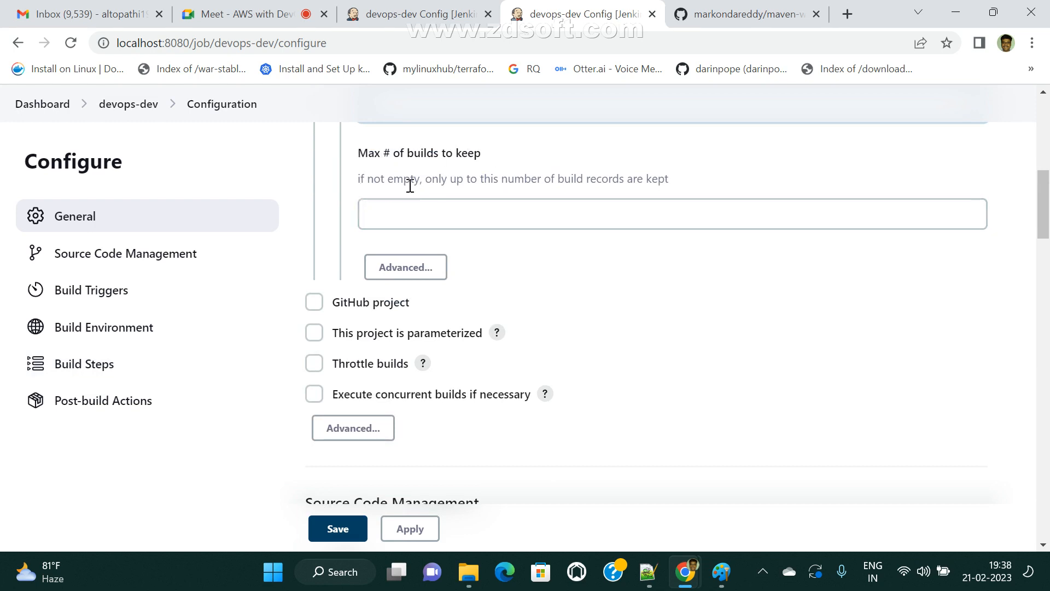
{"action": "left_click_drag", "start_coordinate": [664, 180], "coordinate": [499, 198]}
{"action": "left_click", "coordinate": [550, 210]}
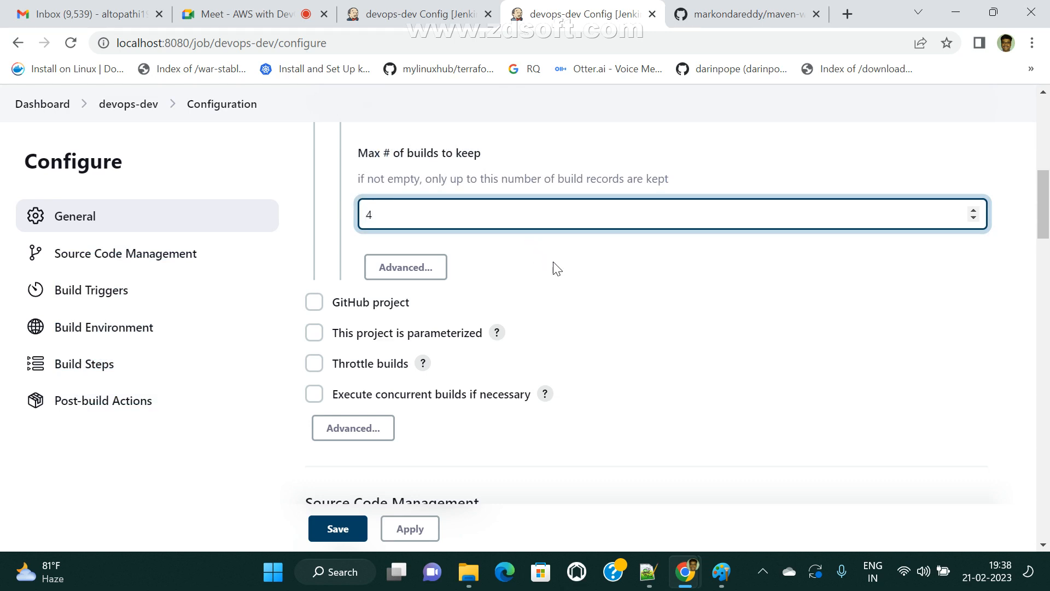
- Clear Days to keep builds, keep Max # of builds at 4, and apply
{"action": "scroll", "coordinate": [475, 357], "scroll_direction": "up", "scroll_amount": 3}
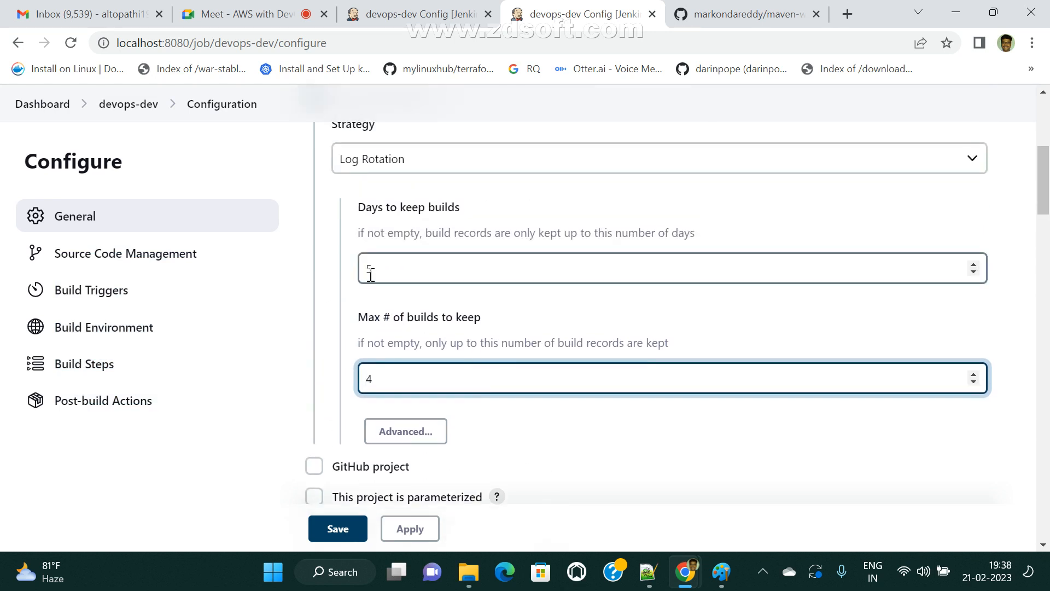
{"action": "scroll", "coordinate": [435, 299], "scroll_direction": "down", "scroll_amount": 2}
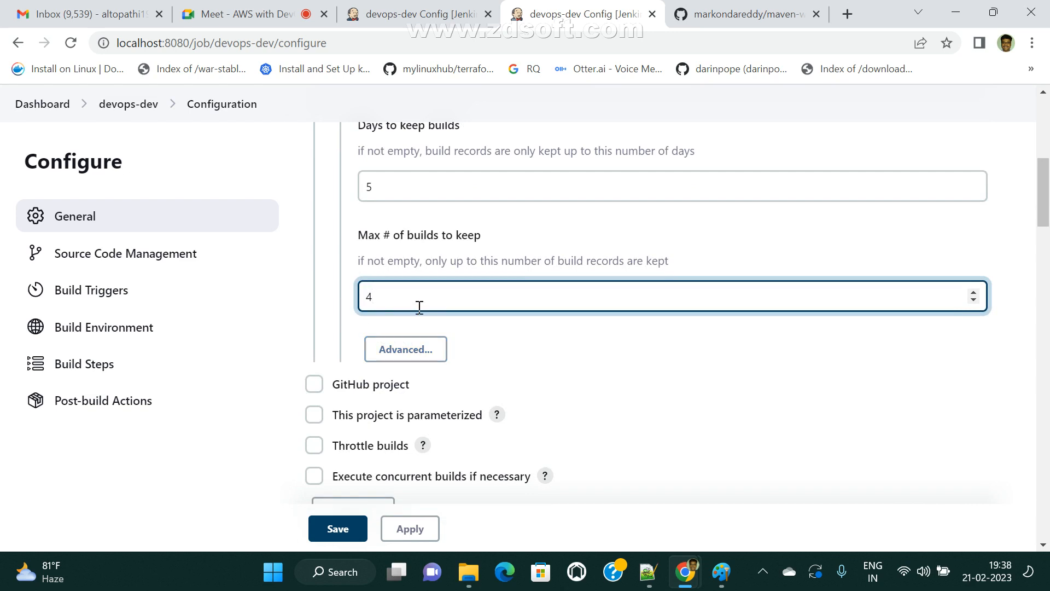
{"action": "scroll", "coordinate": [465, 411], "scroll_direction": "down", "scroll_amount": 4}
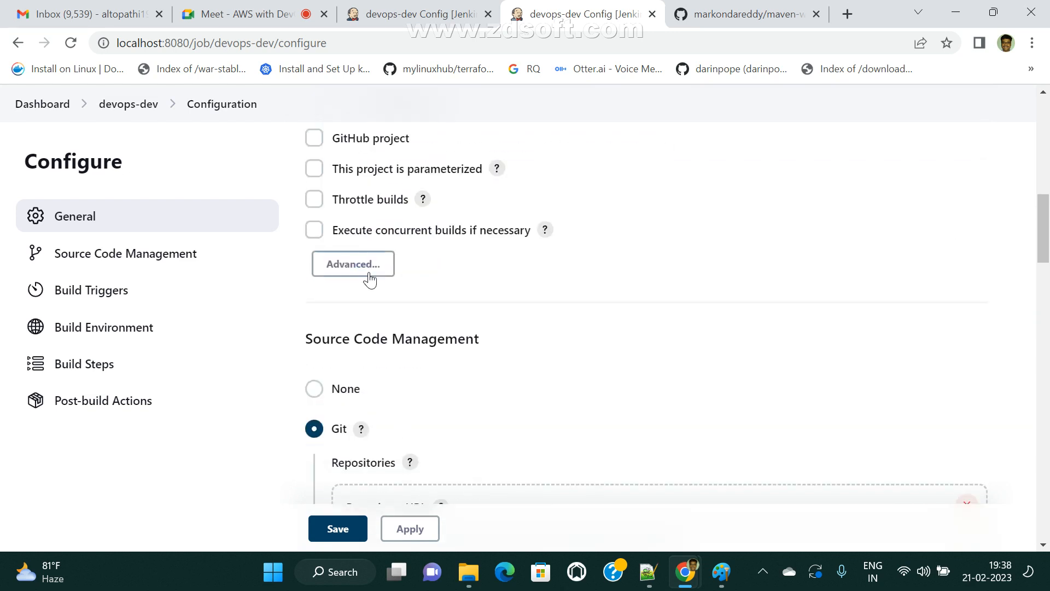
{"action": "scroll", "coordinate": [368, 276], "scroll_direction": "up", "scroll_amount": 3}
{"action": "scroll", "coordinate": [394, 257], "scroll_direction": "up", "scroll_amount": 6}
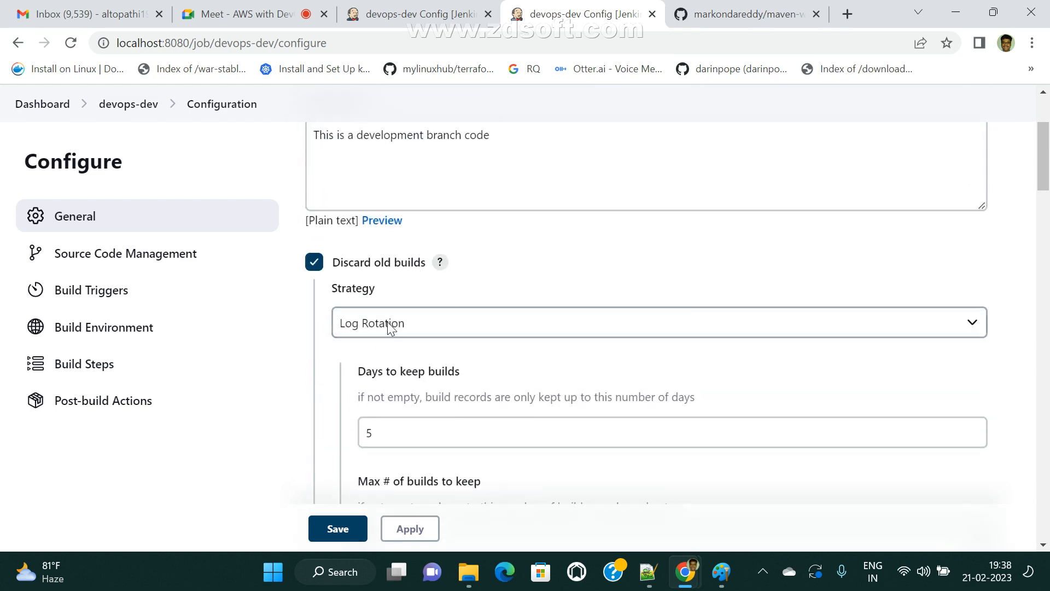
{"action": "scroll", "coordinate": [402, 317], "scroll_direction": "down", "scroll_amount": 3}
{"action": "double_click", "coordinate": [401, 270]}
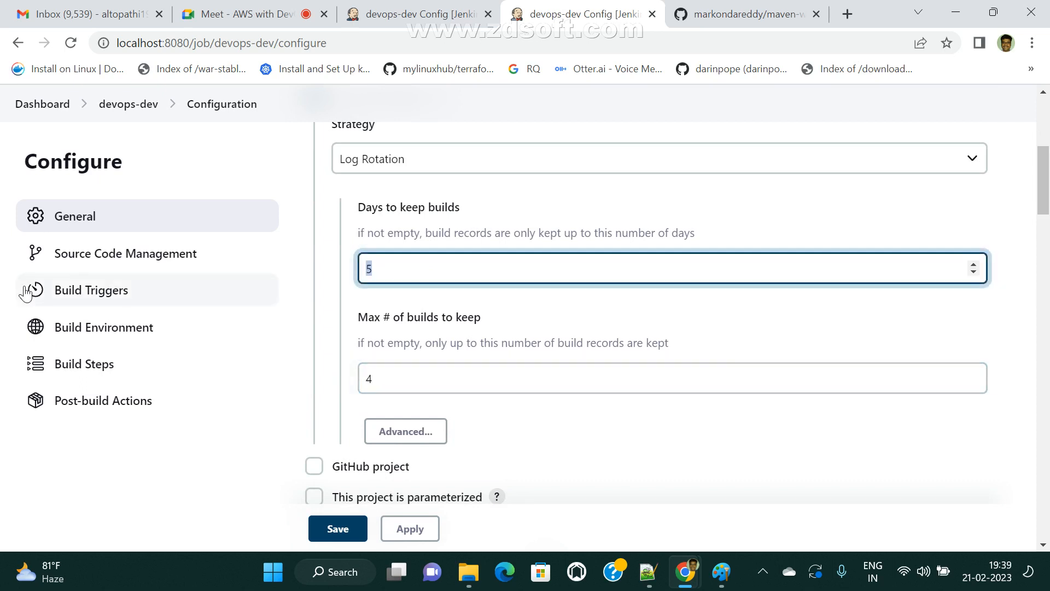
{"action": "key", "text": "BackSpace"}
{"action": "left_click", "coordinate": [392, 376]}
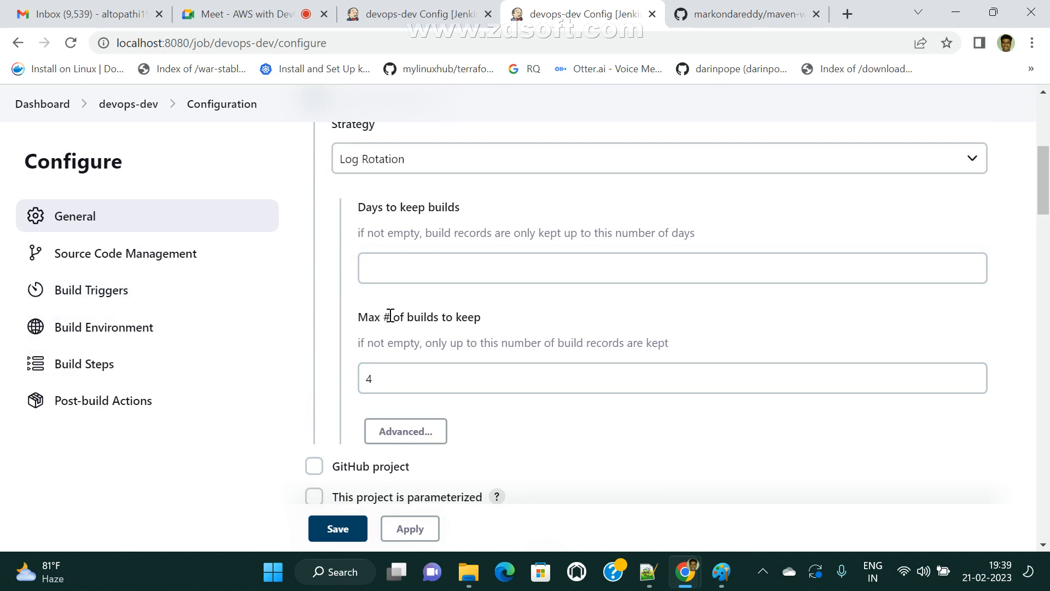
{"action": "left_click_drag", "start_coordinate": [482, 318], "coordinate": [362, 322]}
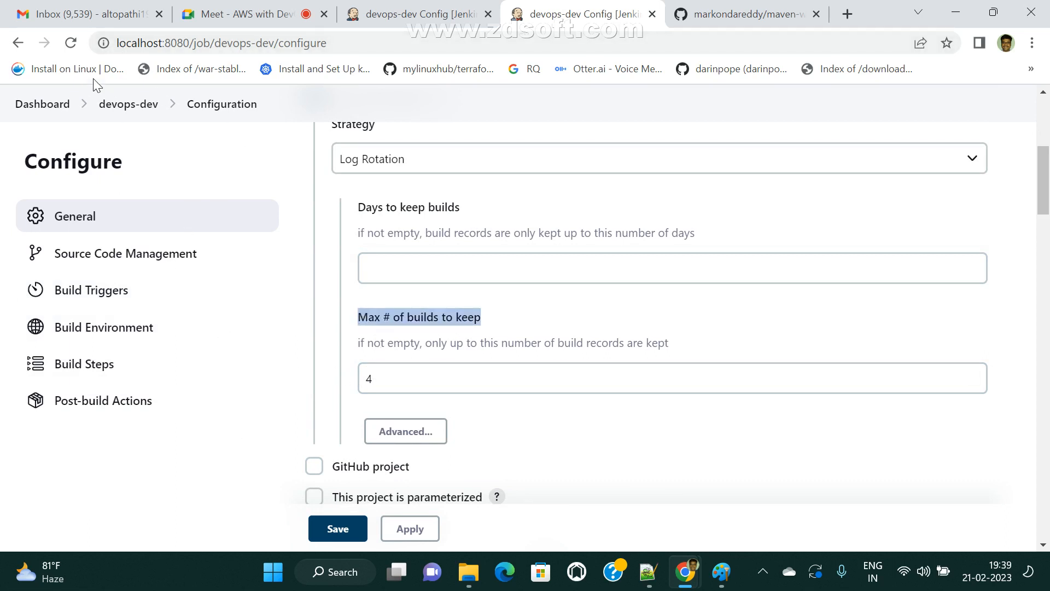
{"action": "double_click", "coordinate": [394, 376]}
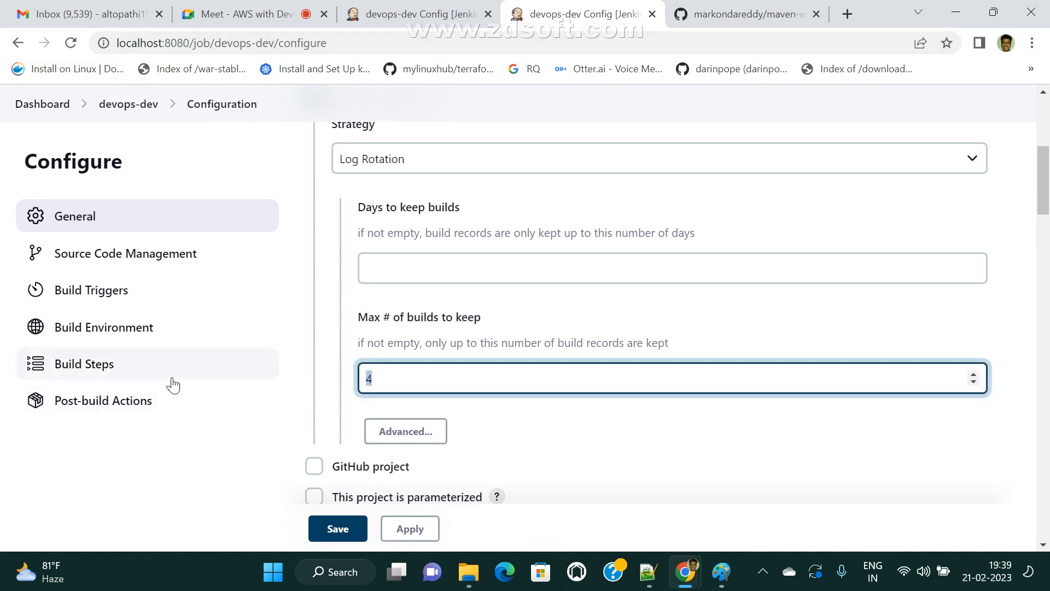
{"action": "scroll", "coordinate": [476, 471], "scroll_direction": "down", "scroll_amount": 1}
{"action": "left_click", "coordinate": [424, 528]}
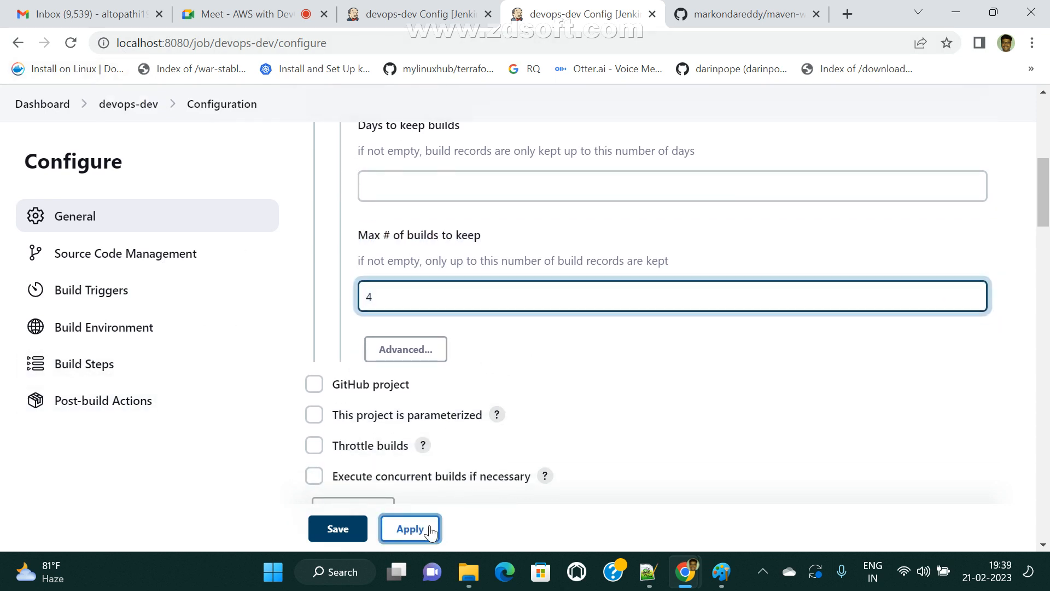
- Run devops-dev builds #8 and #9, reloading the project page to see them
{"action": "scroll", "coordinate": [415, 465], "scroll_direction": "down", "scroll_amount": 3}
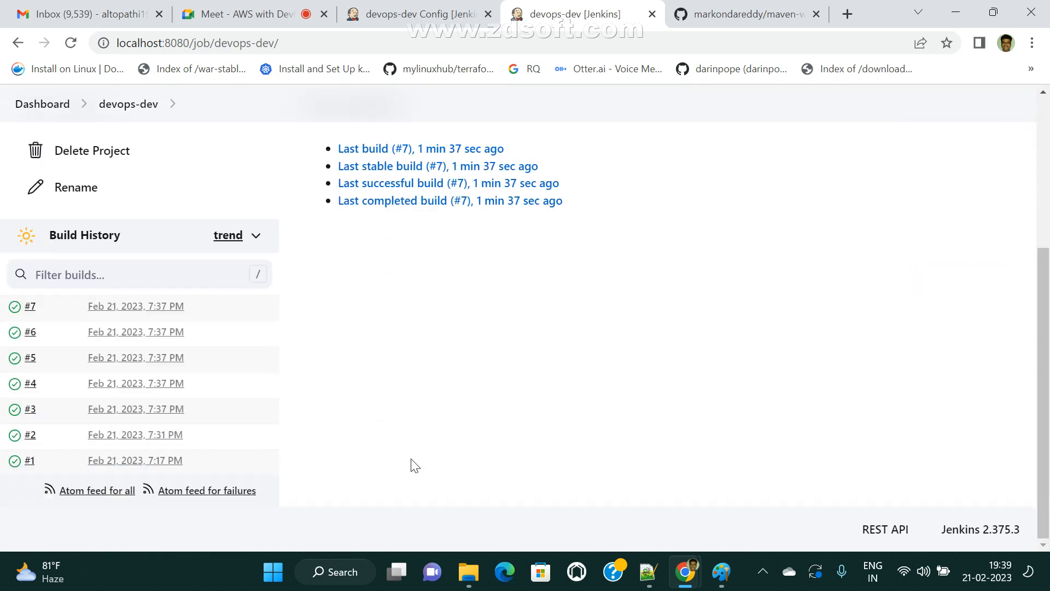
{"action": "left_click", "coordinate": [71, 44]}
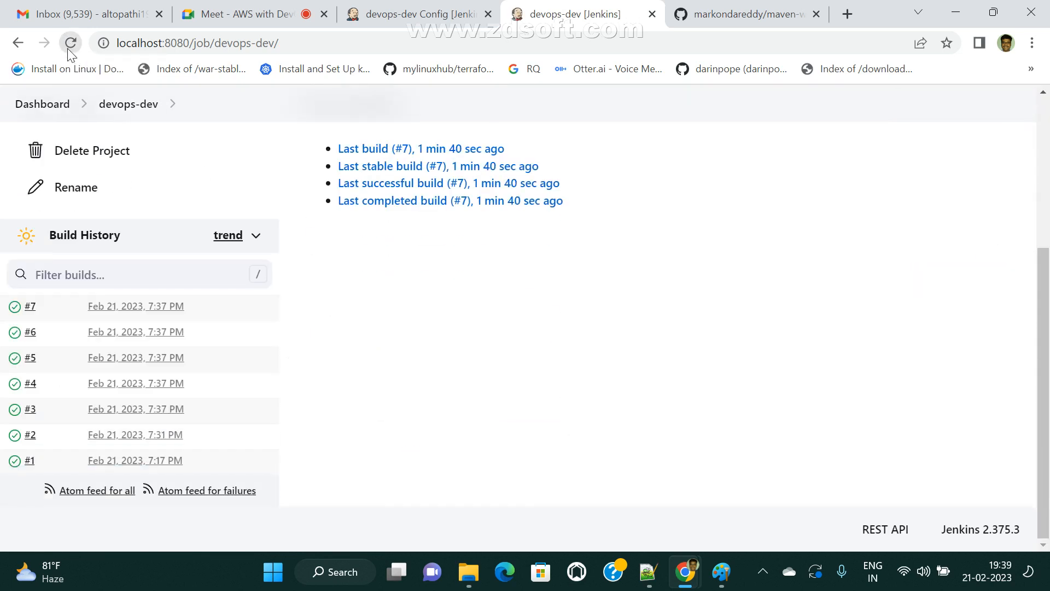
{"action": "scroll", "coordinate": [233, 376], "scroll_direction": "up", "scroll_amount": 5}
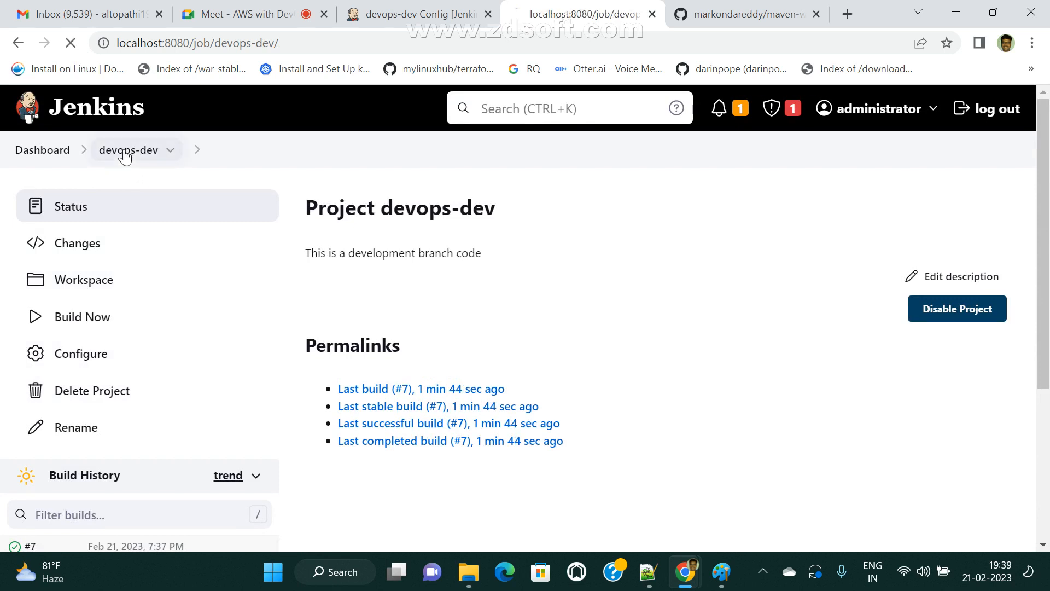
{"action": "left_click", "coordinate": [87, 315]}
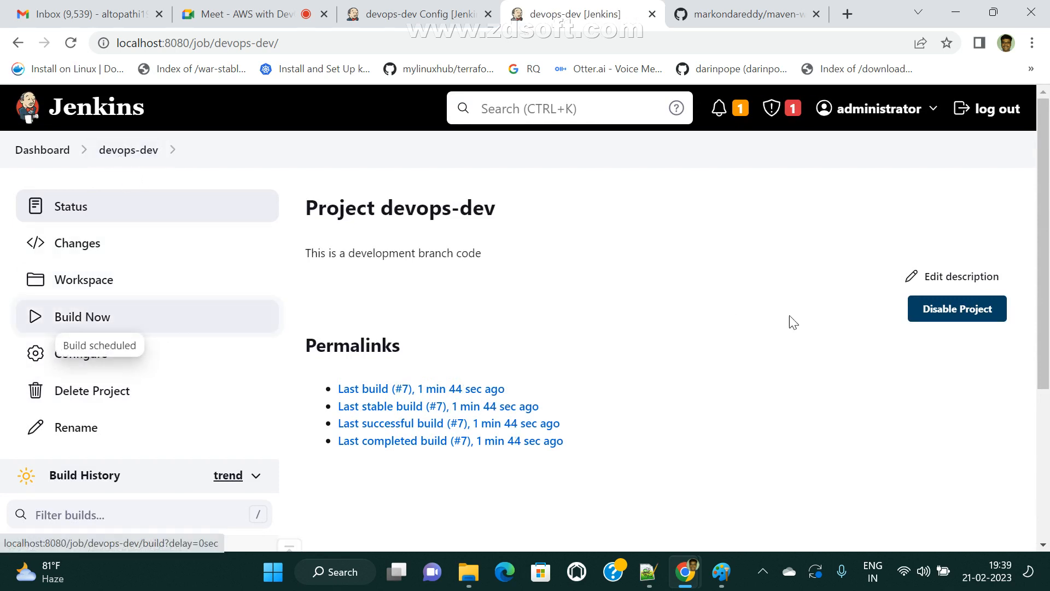
{"action": "scroll", "coordinate": [747, 349], "scroll_direction": "down", "scroll_amount": 5}
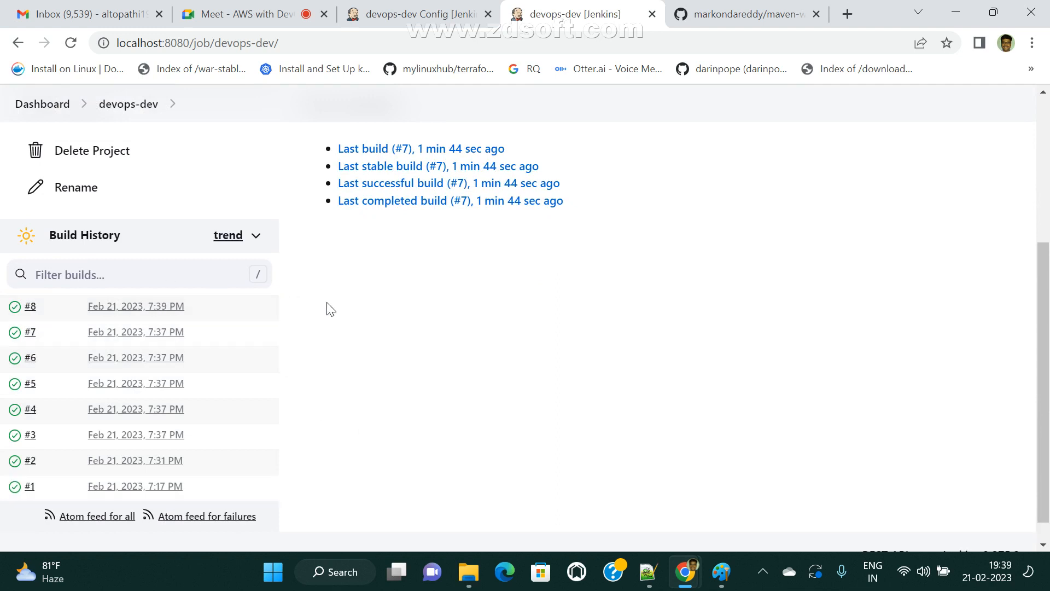
{"action": "left_click", "coordinate": [70, 42]}
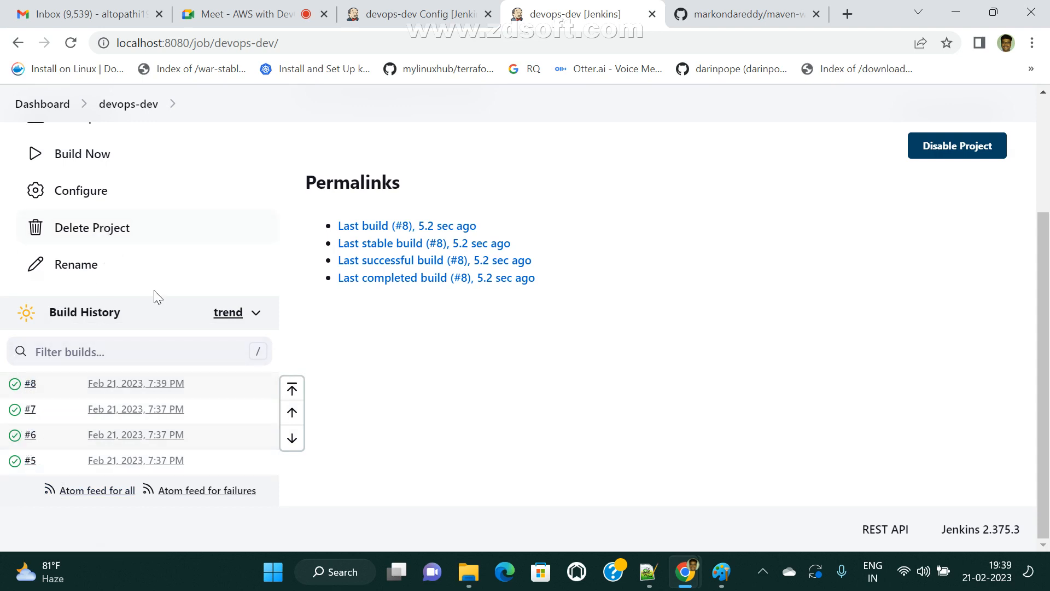
{"action": "scroll", "coordinate": [129, 340], "scroll_direction": "up", "scroll_amount": 3}
{"action": "left_click", "coordinate": [96, 323]}
{"action": "scroll", "coordinate": [96, 323], "scroll_direction": "down", "scroll_amount": 3}
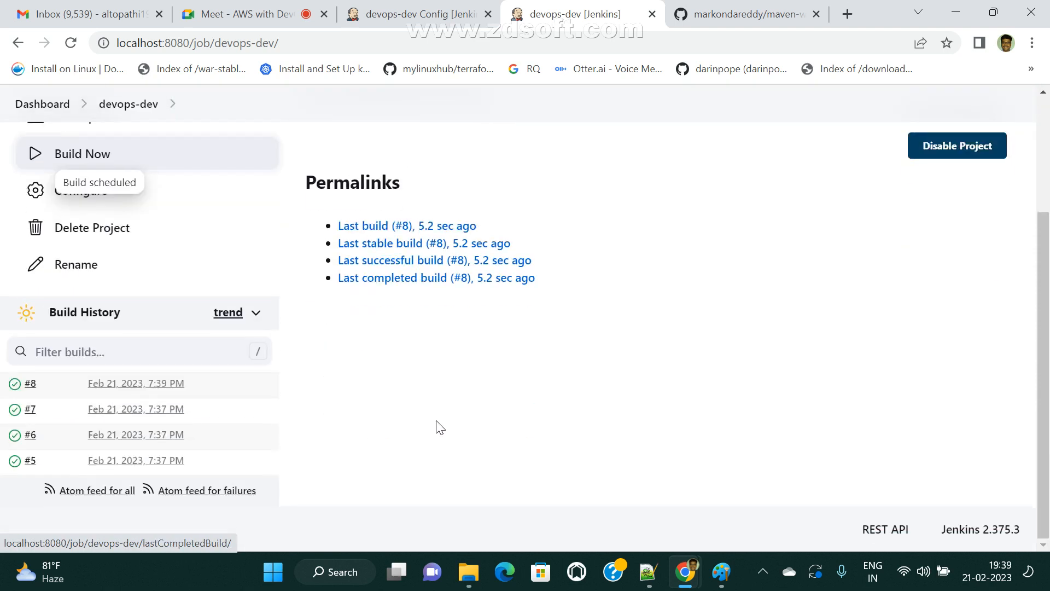
{"action": "scroll", "coordinate": [361, 448], "scroll_direction": "down", "scroll_amount": 1}
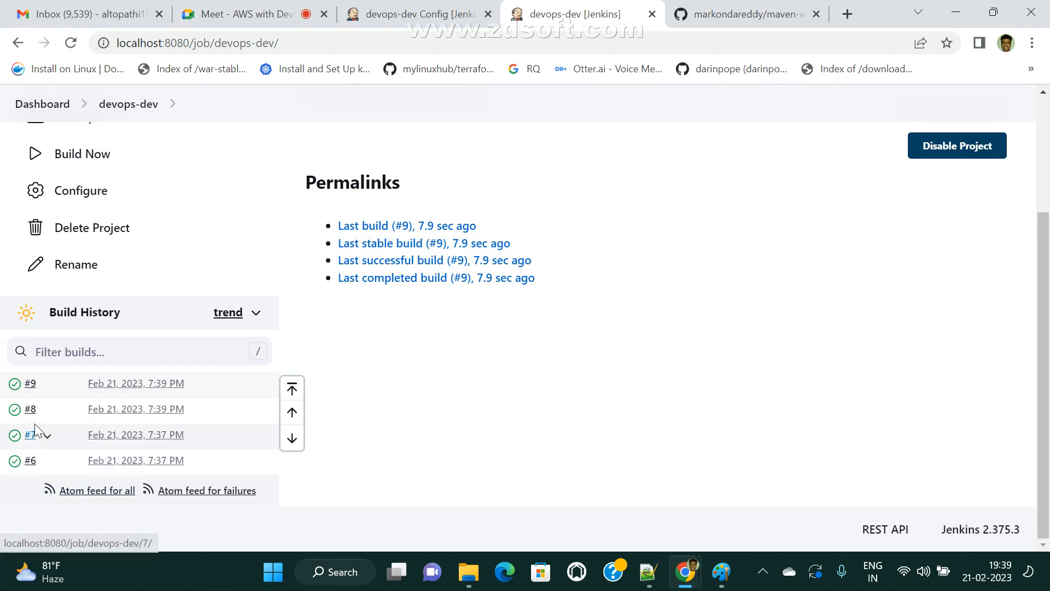
- Run build #10, confirm history is trimmed to #7–#10, and reopen Configure
{"action": "left_click", "coordinate": [95, 154]}
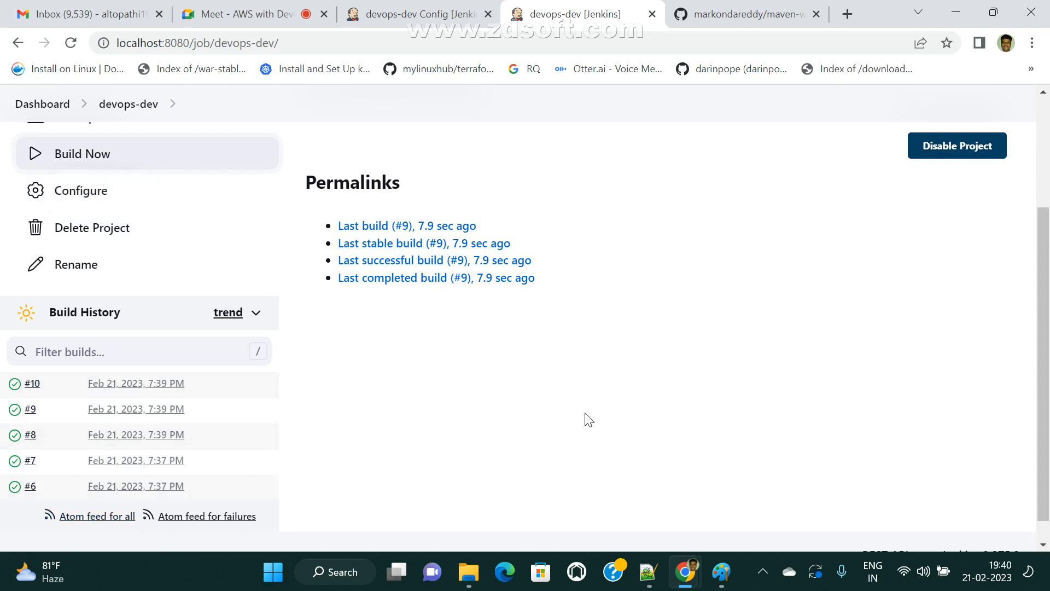
{"action": "scroll", "coordinate": [585, 421], "scroll_direction": "down", "scroll_amount": 1}
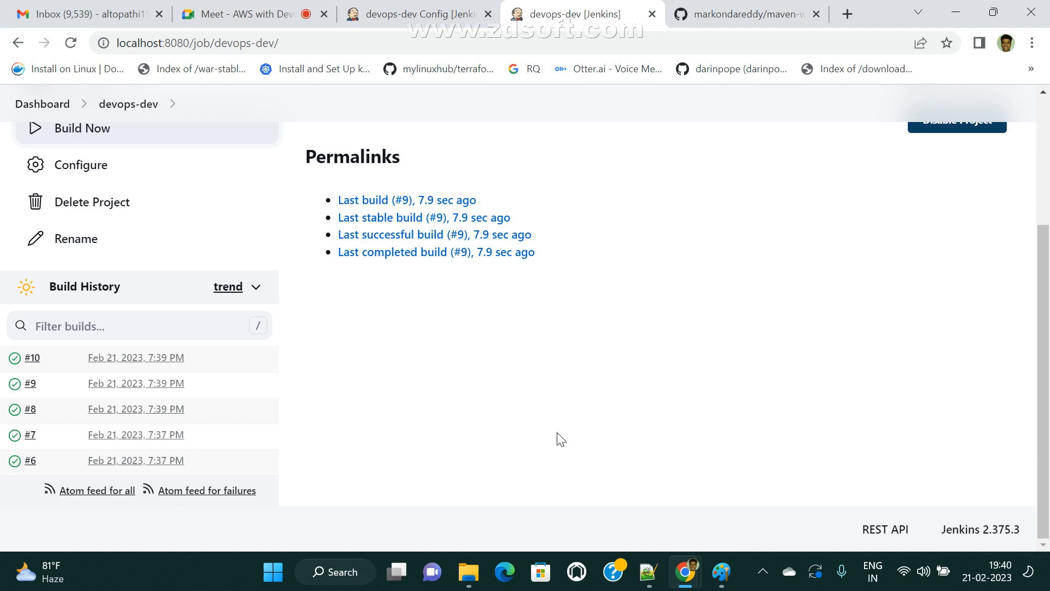
{"action": "left_click", "coordinate": [71, 43]}
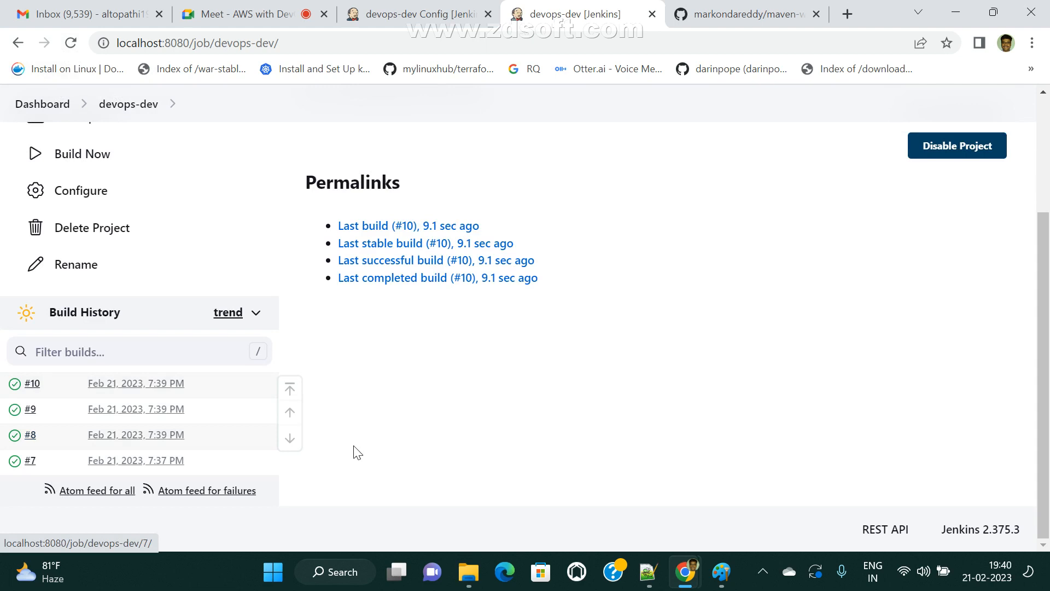
{"action": "scroll", "coordinate": [350, 454], "scroll_direction": "up", "scroll_amount": 3}
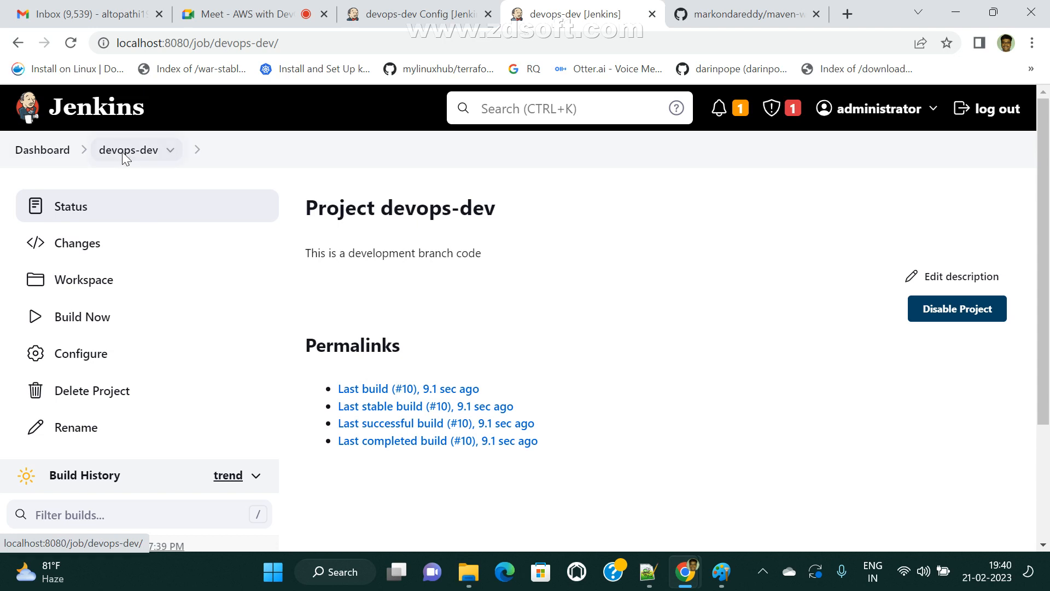
{"action": "left_click", "coordinate": [84, 368]}
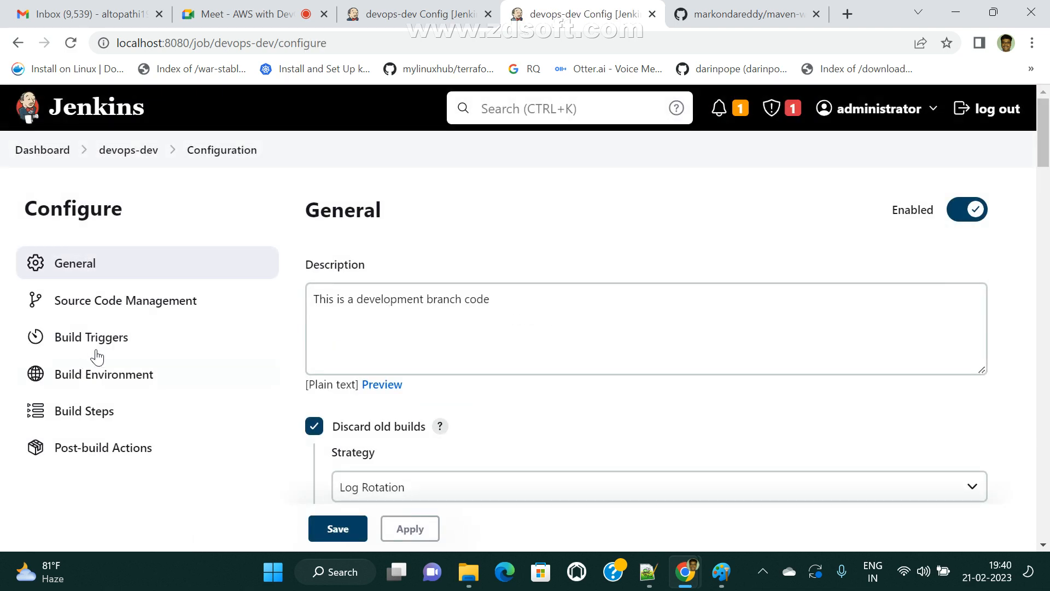
- Change Max # of builds to keep from 4 to 2, then apply and save
{"action": "scroll", "coordinate": [371, 417], "scroll_direction": "down", "scroll_amount": 1}
{"action": "scroll", "coordinate": [371, 418], "scroll_direction": "down", "scroll_amount": 4}
{"action": "scroll", "coordinate": [461, 375], "scroll_direction": "down", "scroll_amount": 3}
{"action": "left_click", "coordinate": [402, 294]}
{"action": "left_click_drag", "start_coordinate": [402, 294], "coordinate": [103, 326]}
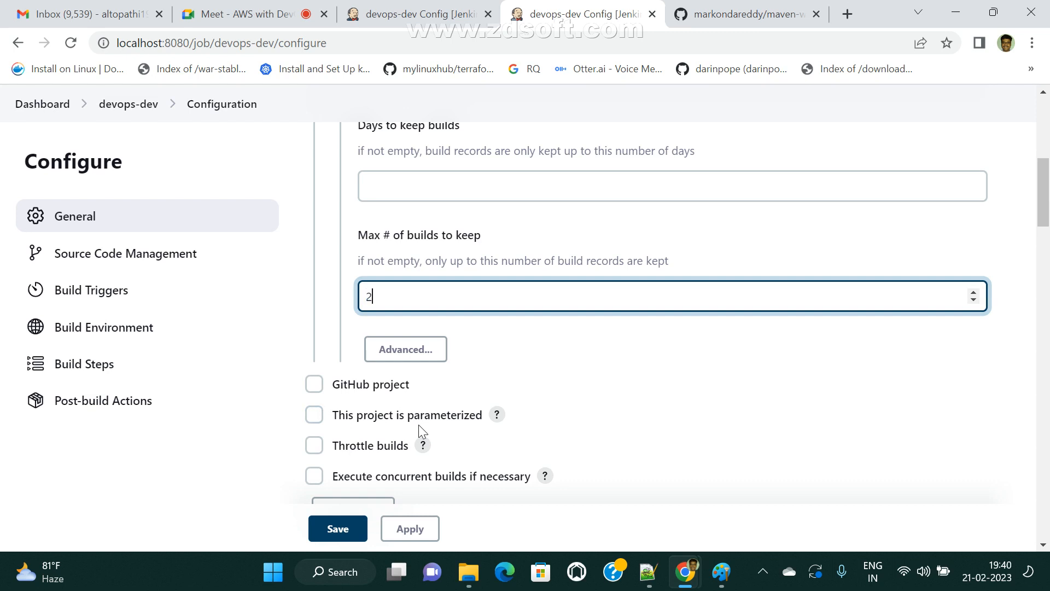
{"action": "scroll", "coordinate": [419, 425], "scroll_direction": "down", "scroll_amount": 3}
{"action": "left_click", "coordinate": [414, 534]}
{"action": "left_click", "coordinate": [346, 525]}
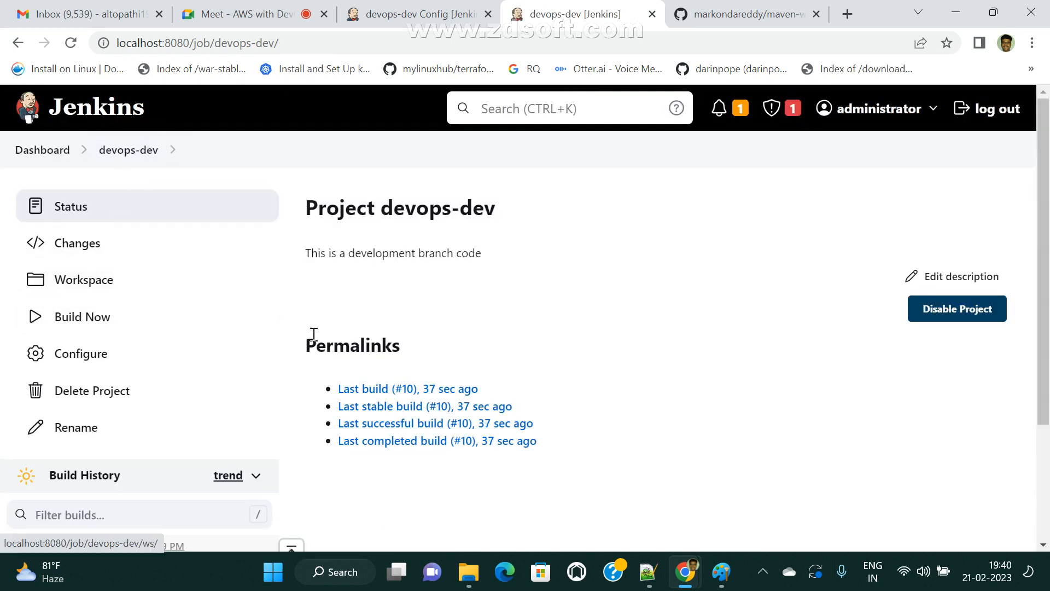
- Run build #11 and reload, leaving only builds #10 and #11 in history
{"action": "scroll", "coordinate": [328, 361], "scroll_direction": "down", "scroll_amount": 3}
{"action": "left_click", "coordinate": [71, 44]}
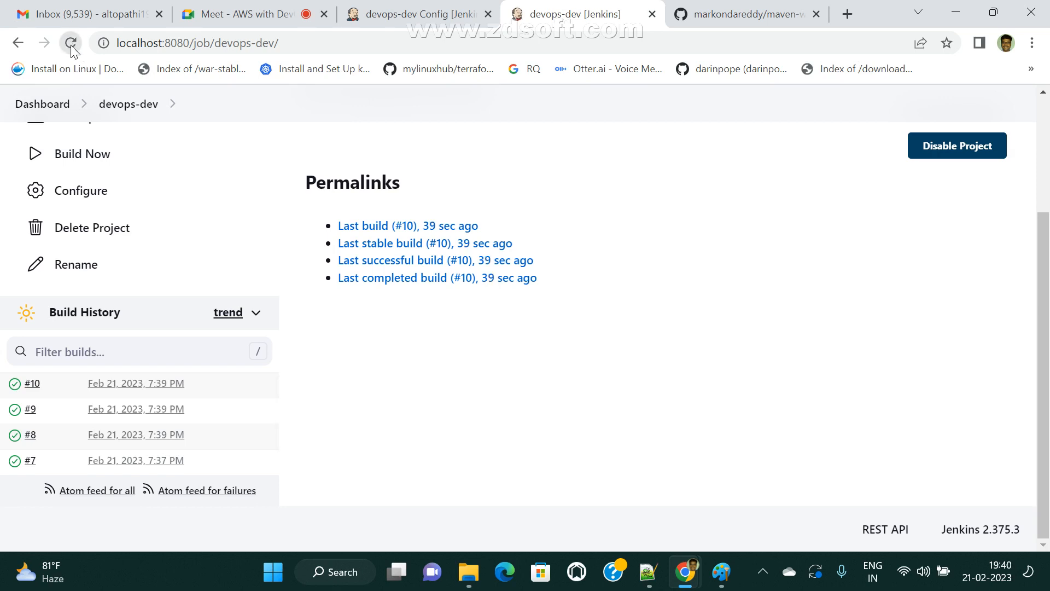
{"action": "left_click", "coordinate": [72, 43]}
{"action": "left_click", "coordinate": [71, 44]}
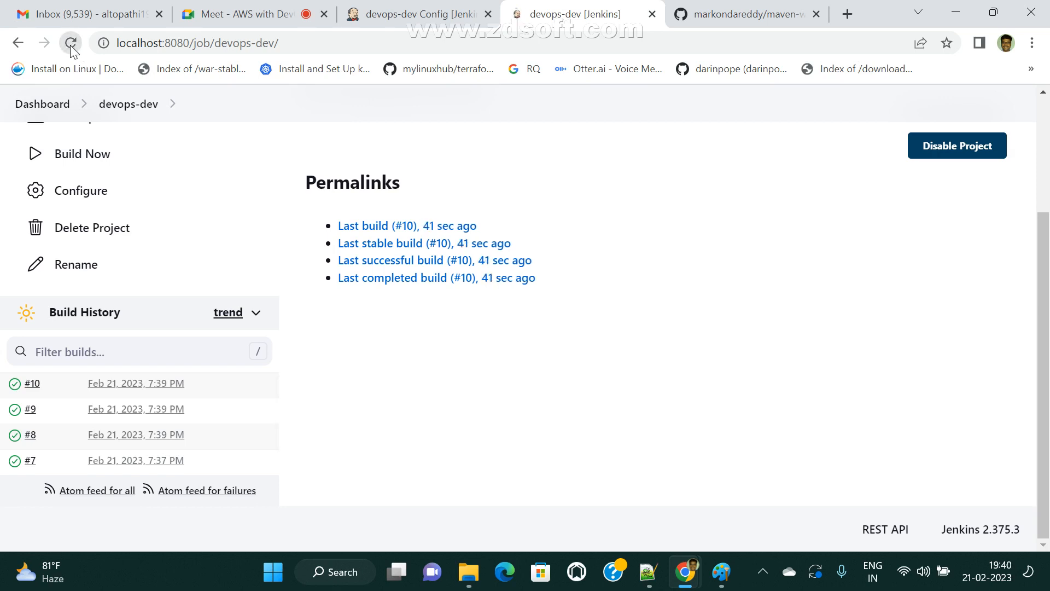
{"action": "scroll", "coordinate": [158, 294], "scroll_direction": "up", "scroll_amount": 3}
{"action": "left_click", "coordinate": [87, 317]}
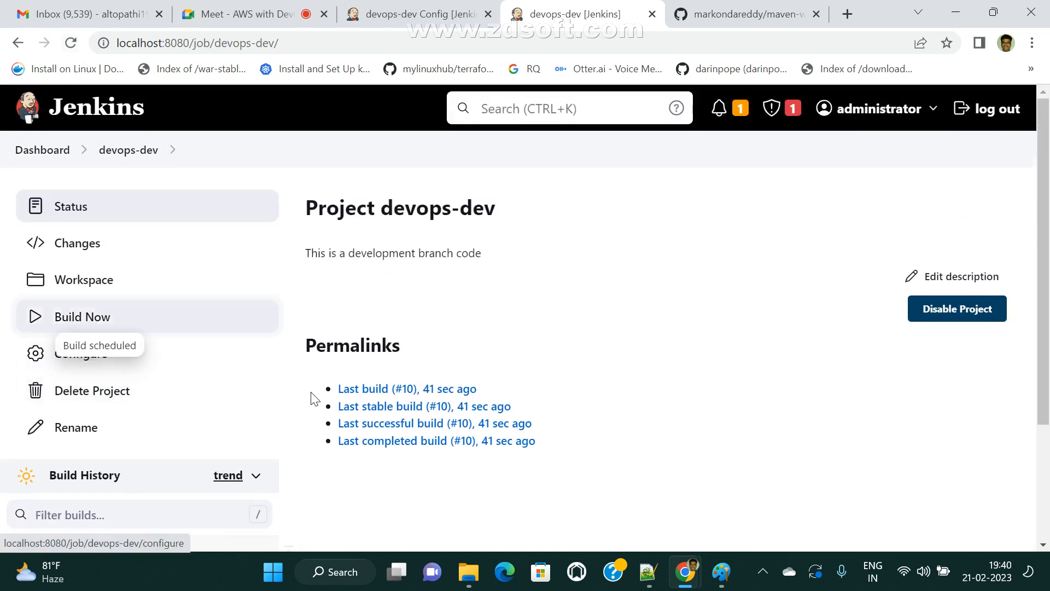
{"action": "scroll", "coordinate": [328, 416], "scroll_direction": "down", "scroll_amount": 3}
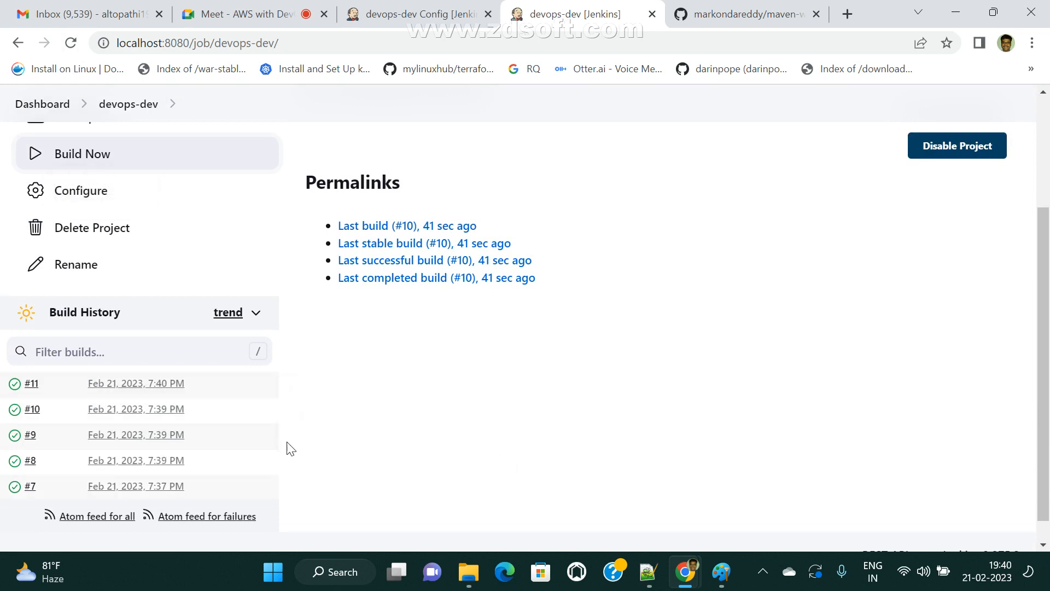
{"action": "left_click", "coordinate": [71, 43]}
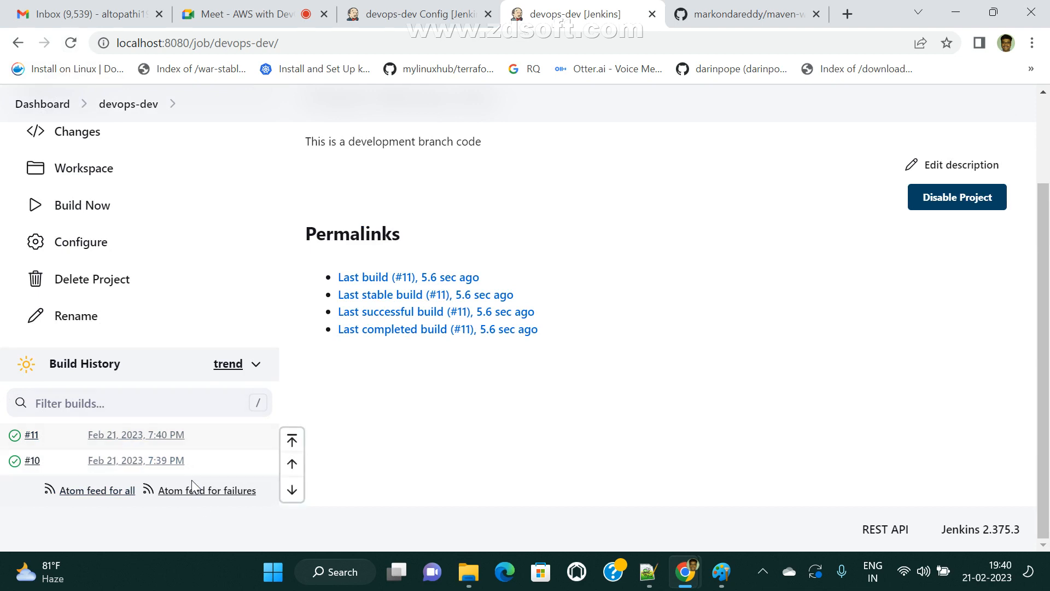
{"action": "scroll", "coordinate": [193, 486], "scroll_direction": "up", "scroll_amount": 2}
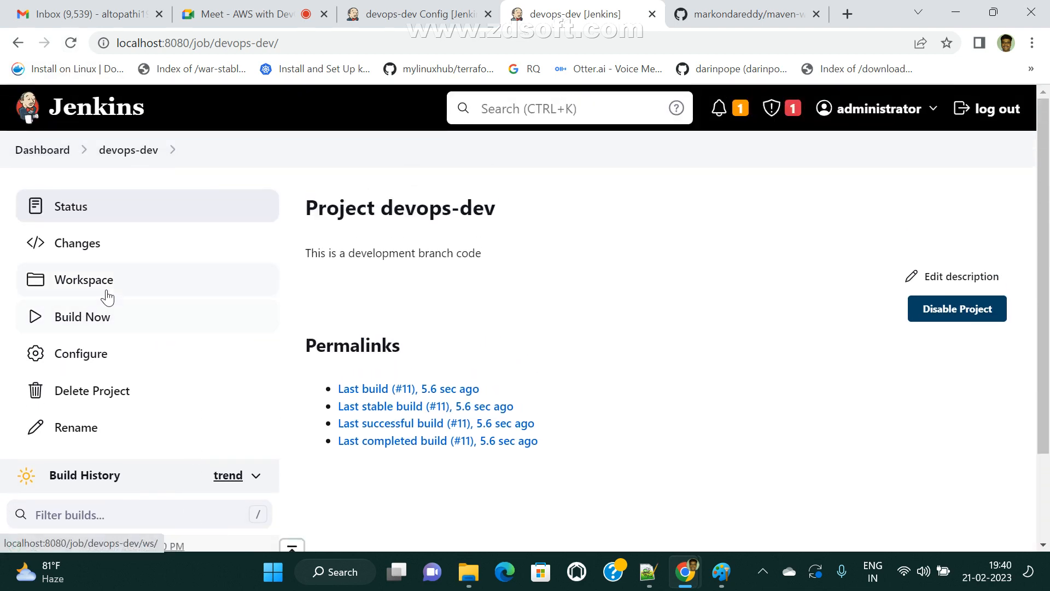
- Open the devops-dev configuration and enter 5 in Days to keep builds
{"action": "left_click", "coordinate": [93, 366]}
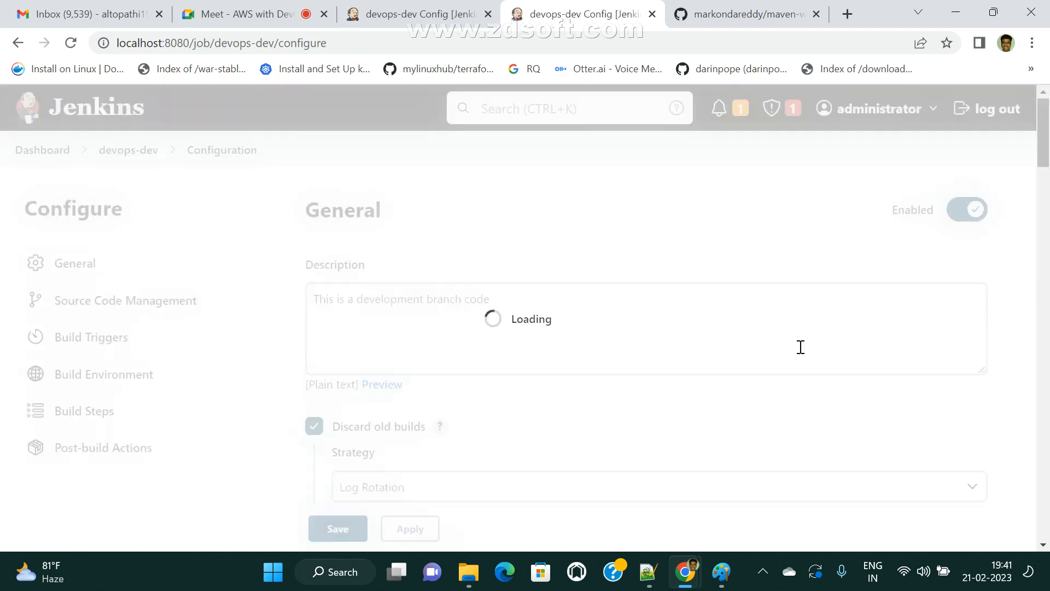
{"action": "scroll", "coordinate": [537, 425], "scroll_direction": "down", "scroll_amount": 3}
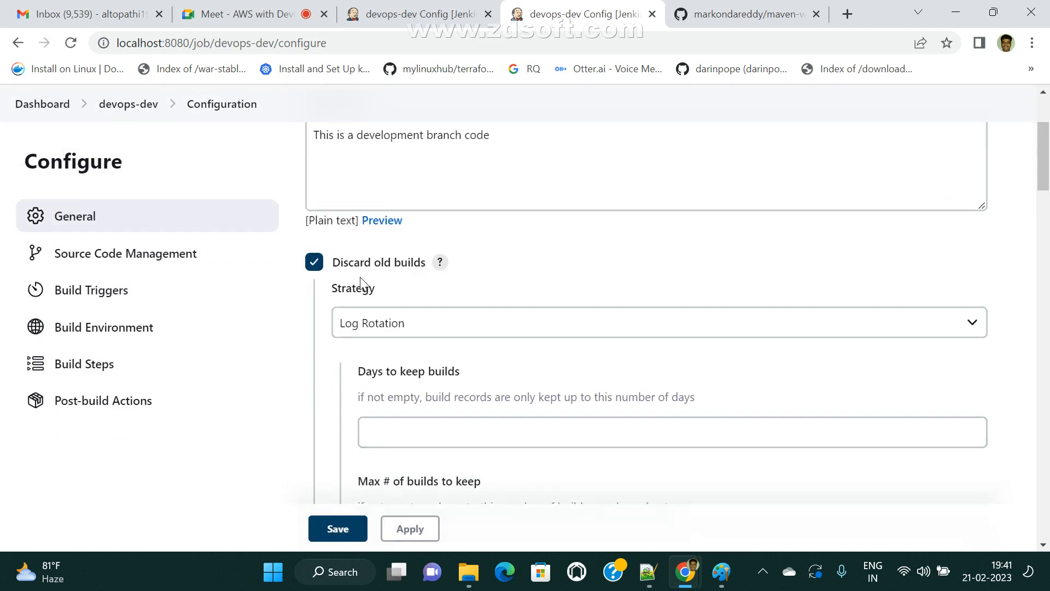
{"action": "left_click_drag", "start_coordinate": [332, 271], "coordinate": [429, 265]}
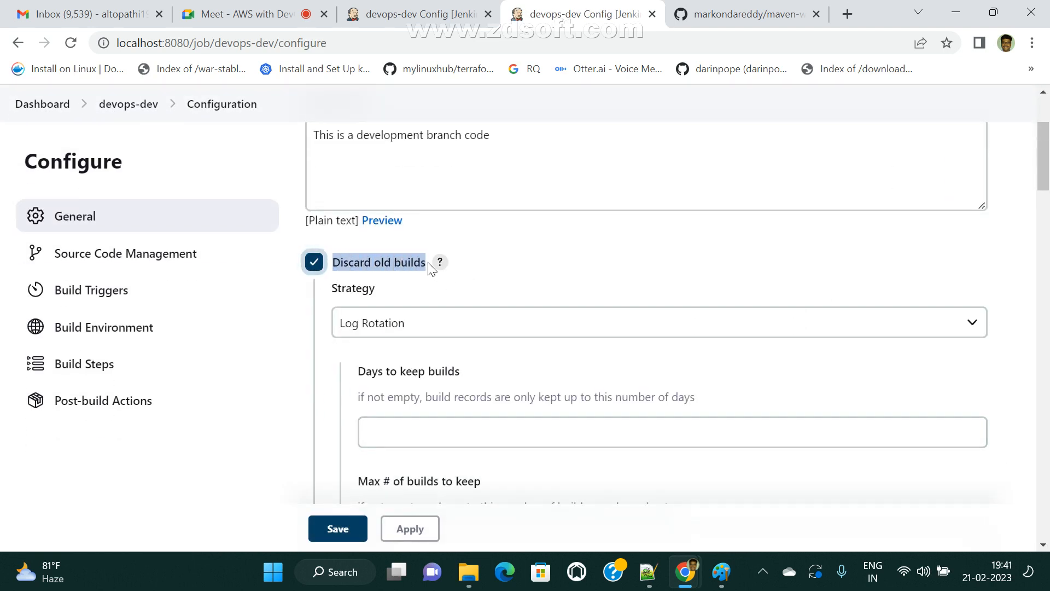
{"action": "scroll", "coordinate": [602, 437], "scroll_direction": "down", "scroll_amount": 4}
{"action": "left_click", "coordinate": [405, 191]}
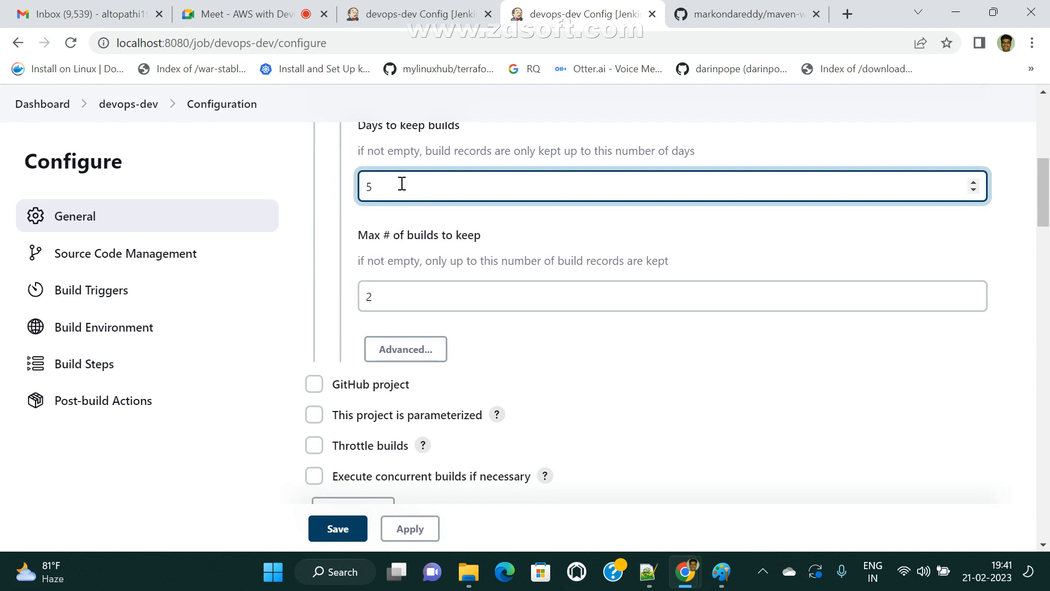
{"action": "scroll", "coordinate": [460, 322], "scroll_direction": "up", "scroll_amount": 3}
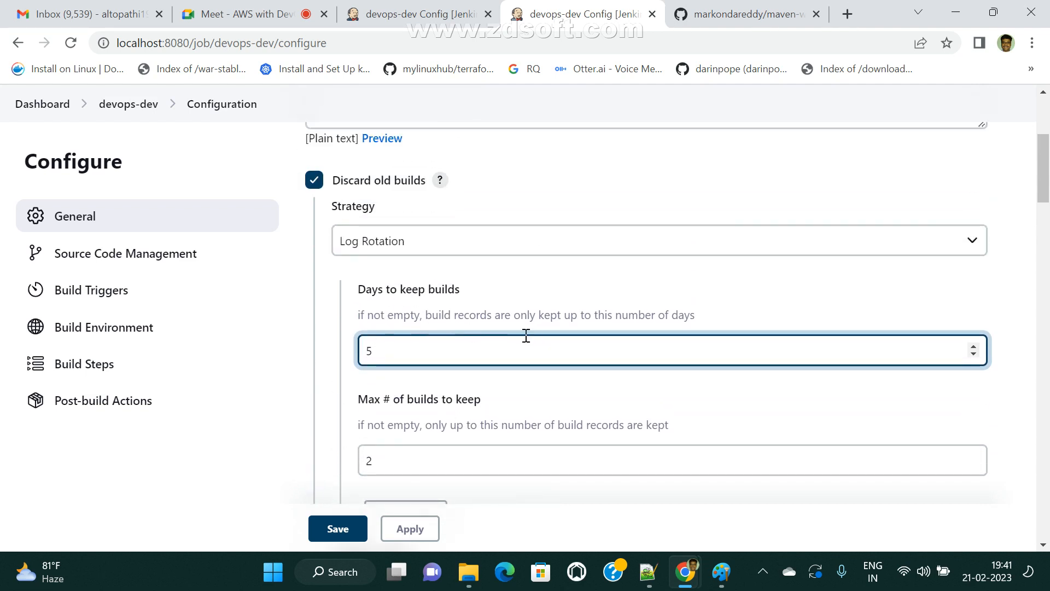
{"action": "scroll", "coordinate": [535, 320], "scroll_direction": "down", "scroll_amount": 2}
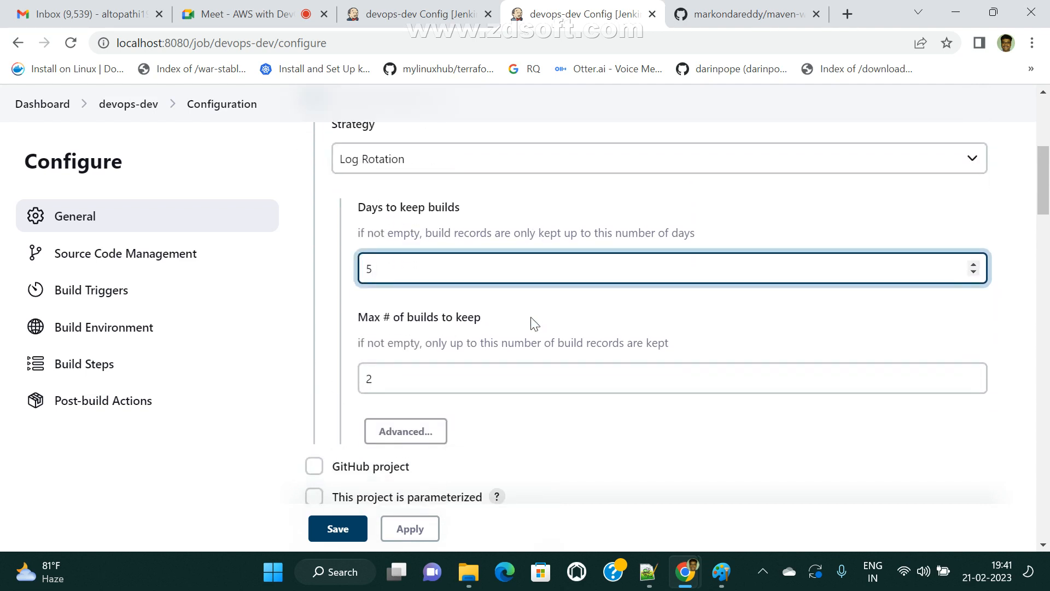
- Untick Discard old builds without saving
{"action": "left_click_drag", "start_coordinate": [358, 234], "coordinate": [750, 231]}
{"action": "scroll", "coordinate": [361, 281], "scroll_direction": "up", "scroll_amount": 4}
{"action": "left_click", "coordinate": [312, 262]}
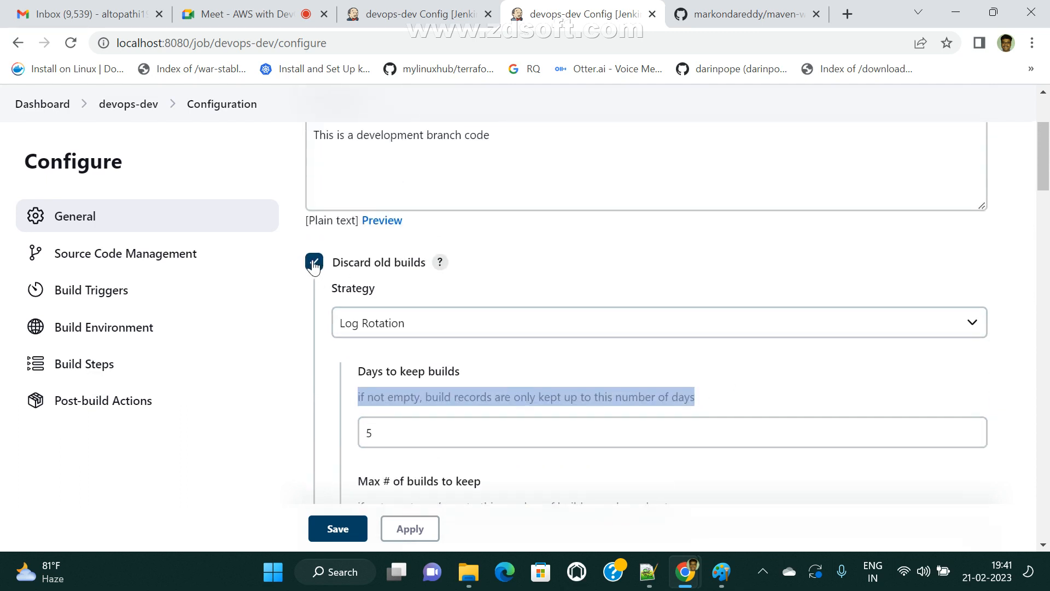
{"action": "scroll", "coordinate": [688, 384], "scroll_direction": "down", "scroll_amount": 3}
{"action": "scroll", "coordinate": [695, 399], "scroll_direction": "up", "scroll_amount": 2}
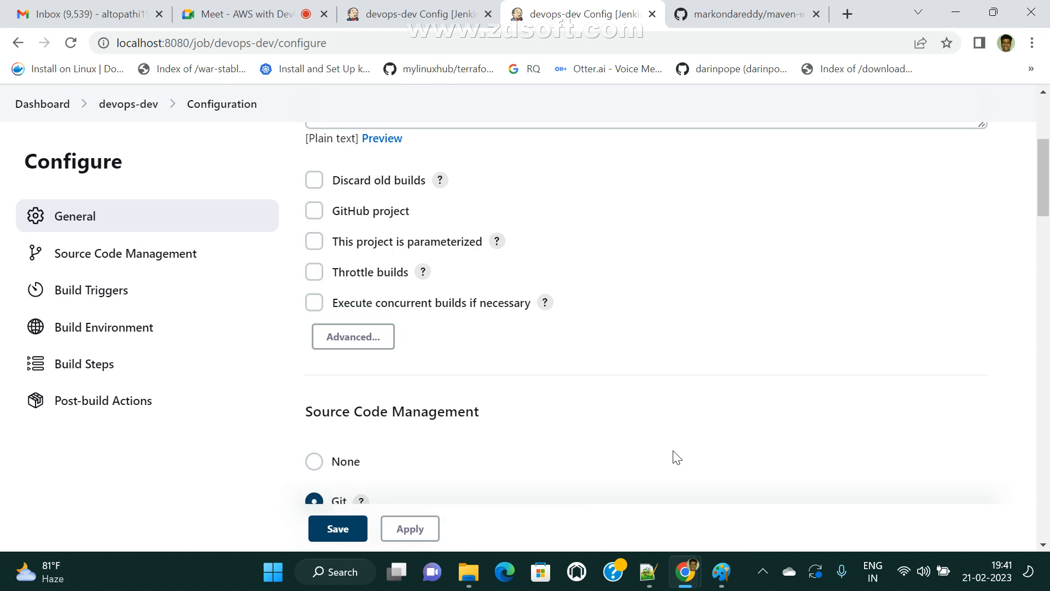
{"action": "left_click", "coordinate": [325, 214]}
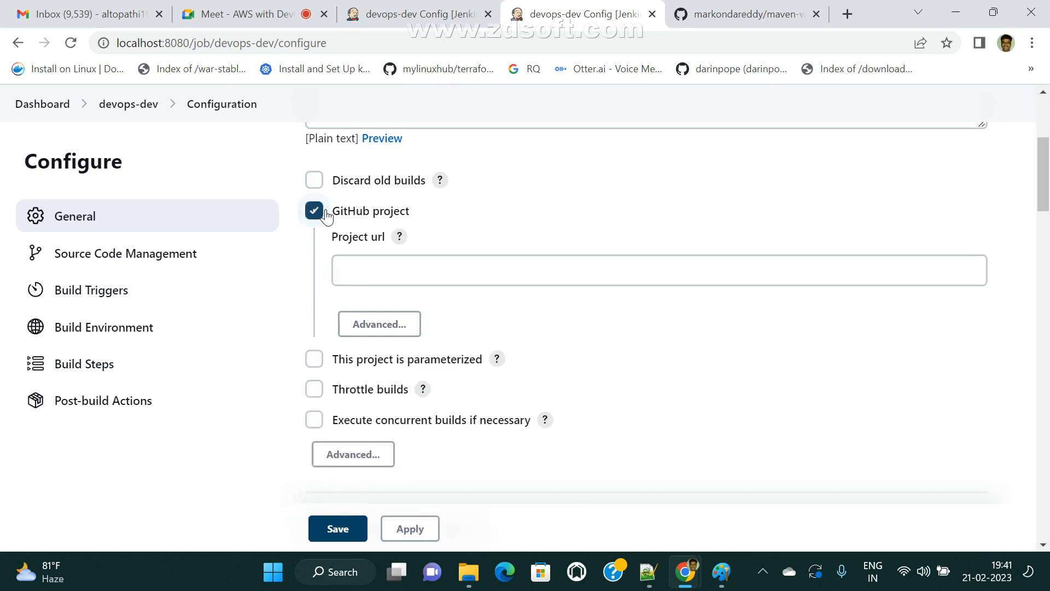
{"action": "left_click", "coordinate": [321, 220]}
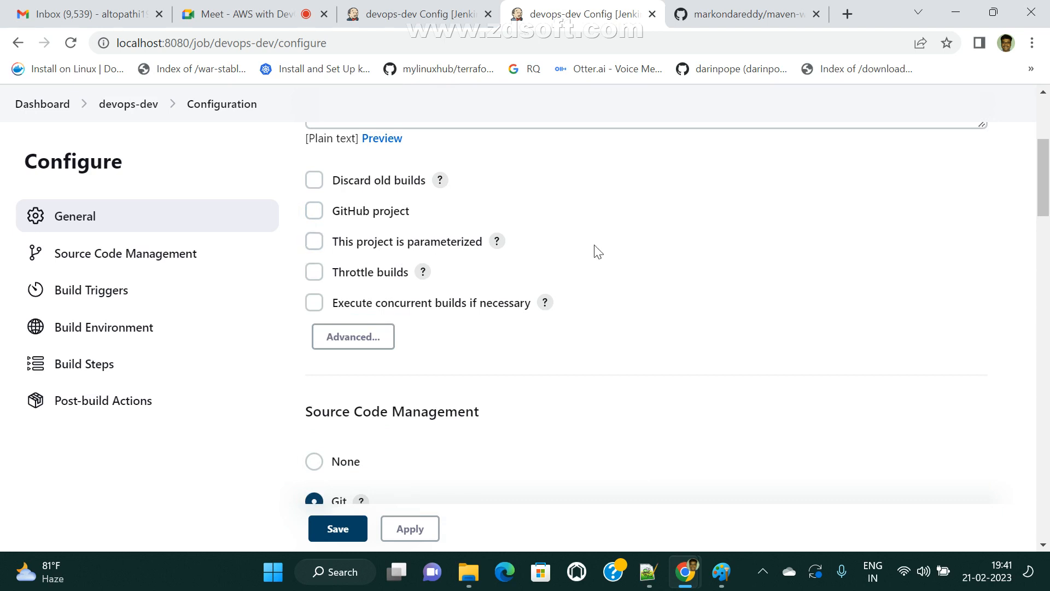
{"action": "left_click", "coordinate": [315, 241]}
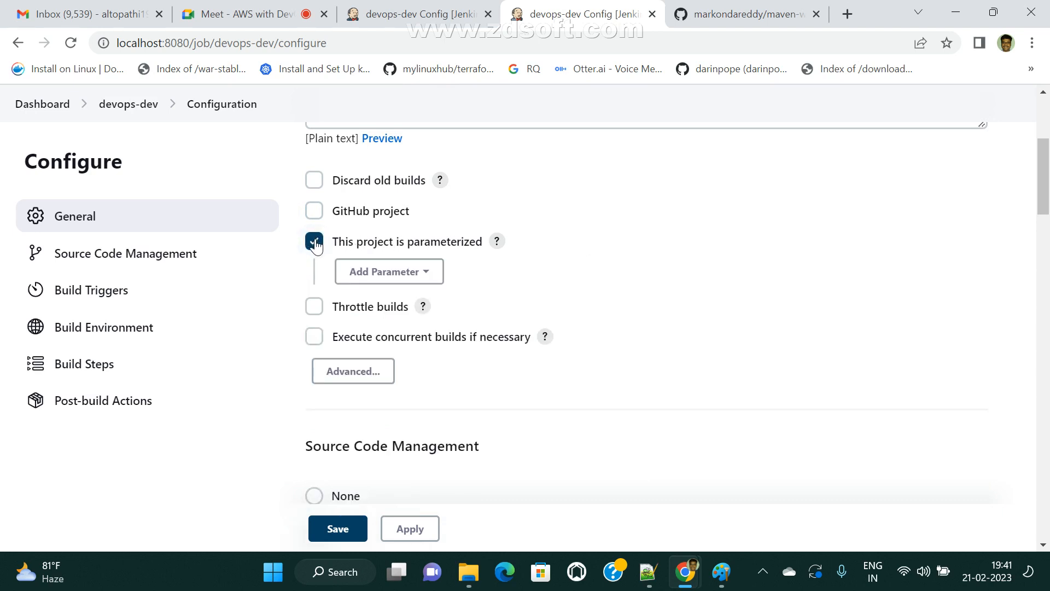
{"action": "left_click", "coordinate": [315, 244]}
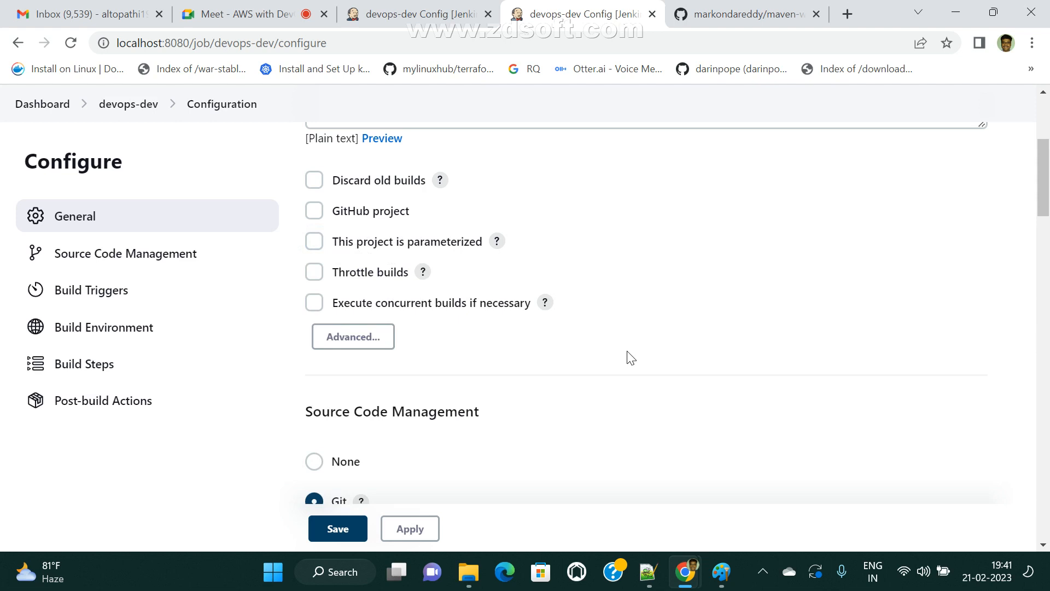
{"action": "left_click", "coordinate": [320, 308]}
{"action": "left_click", "coordinate": [321, 307]}
{"action": "scroll", "coordinate": [503, 420], "scroll_direction": "down", "scroll_amount": 2}
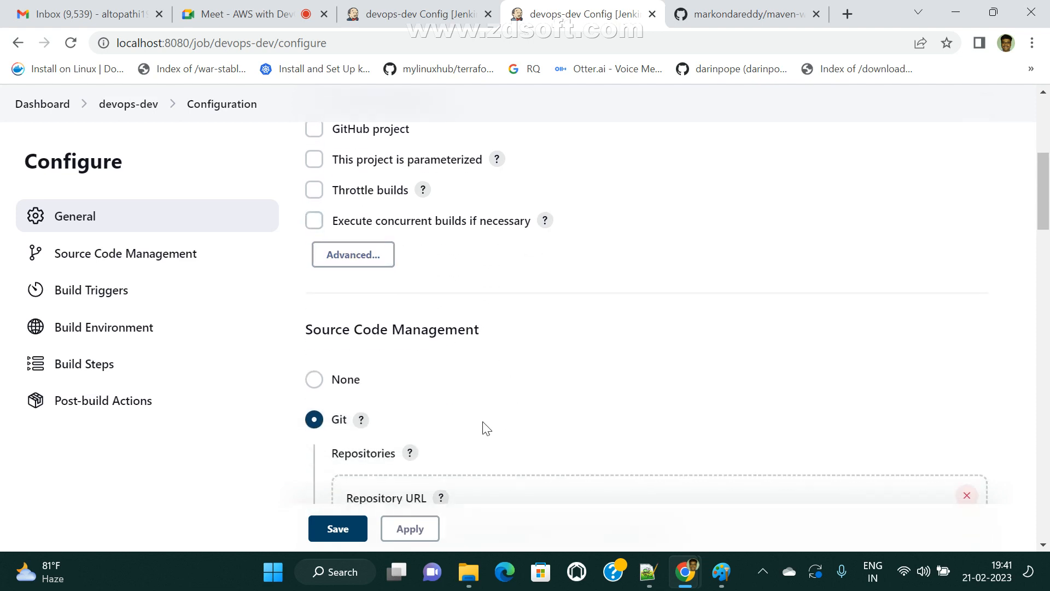
{"action": "left_click_drag", "start_coordinate": [311, 324], "coordinate": [480, 329]}
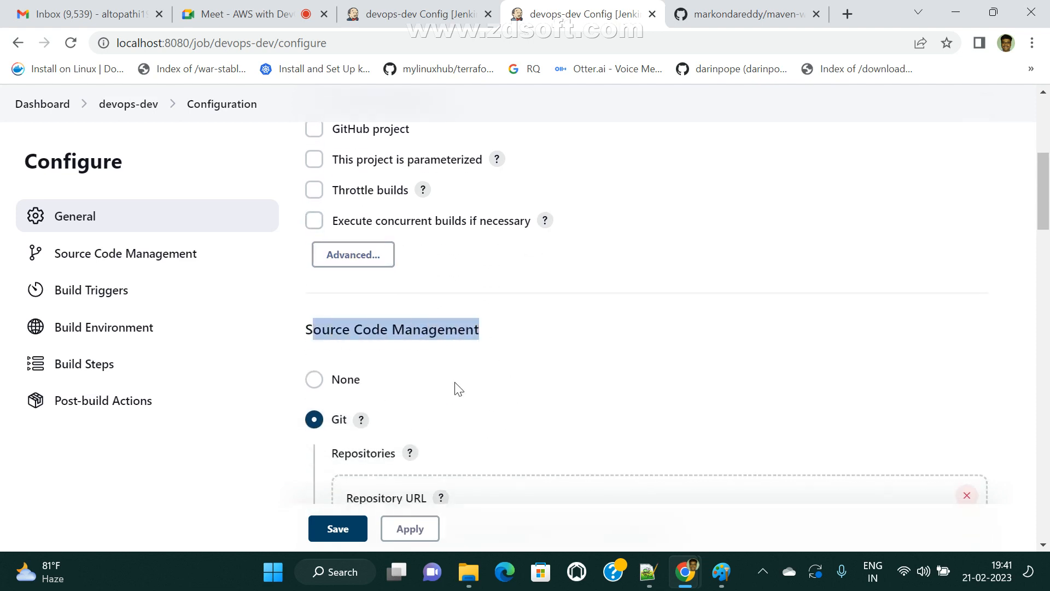
{"action": "scroll", "coordinate": [305, 183], "scroll_direction": "up", "scroll_amount": 3}
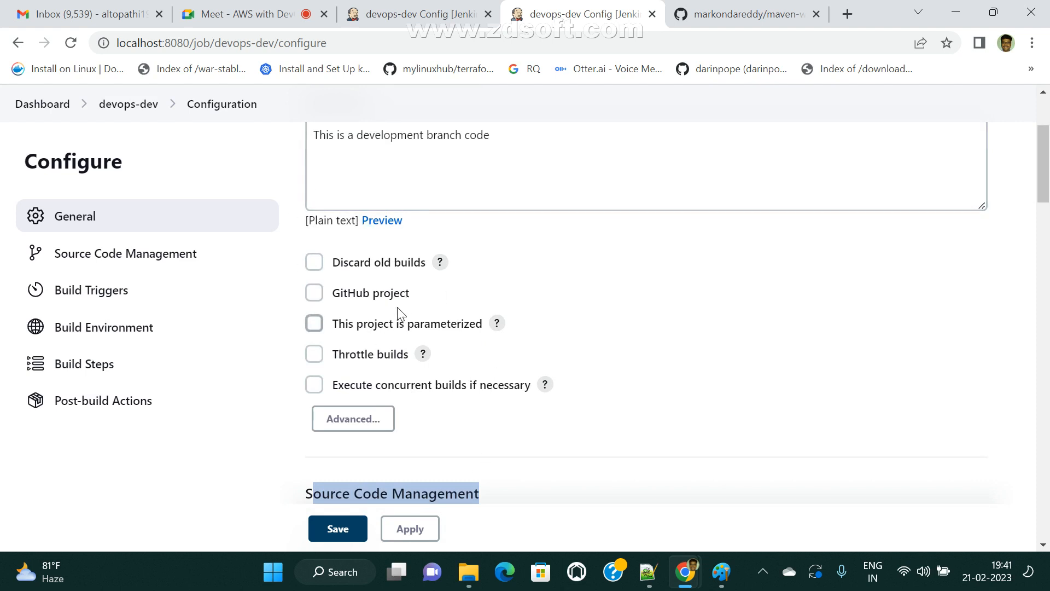
{"action": "scroll", "coordinate": [470, 383], "scroll_direction": "down", "scroll_amount": 4}
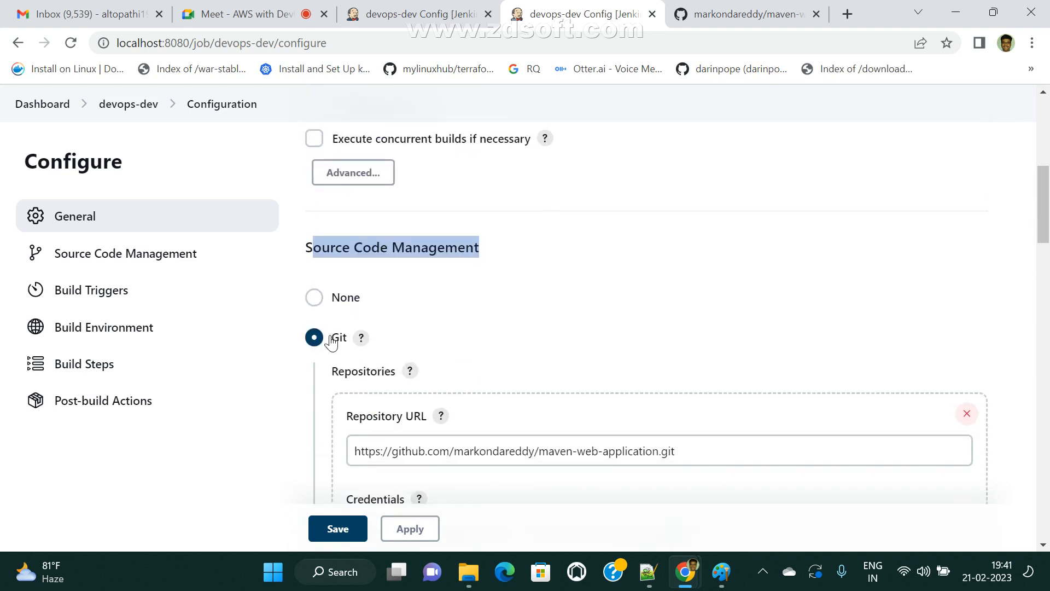
{"action": "scroll", "coordinate": [554, 368], "scroll_direction": "down", "scroll_amount": 13}
{"action": "scroll", "coordinate": [619, 359], "scroll_direction": "down", "scroll_amount": 4}
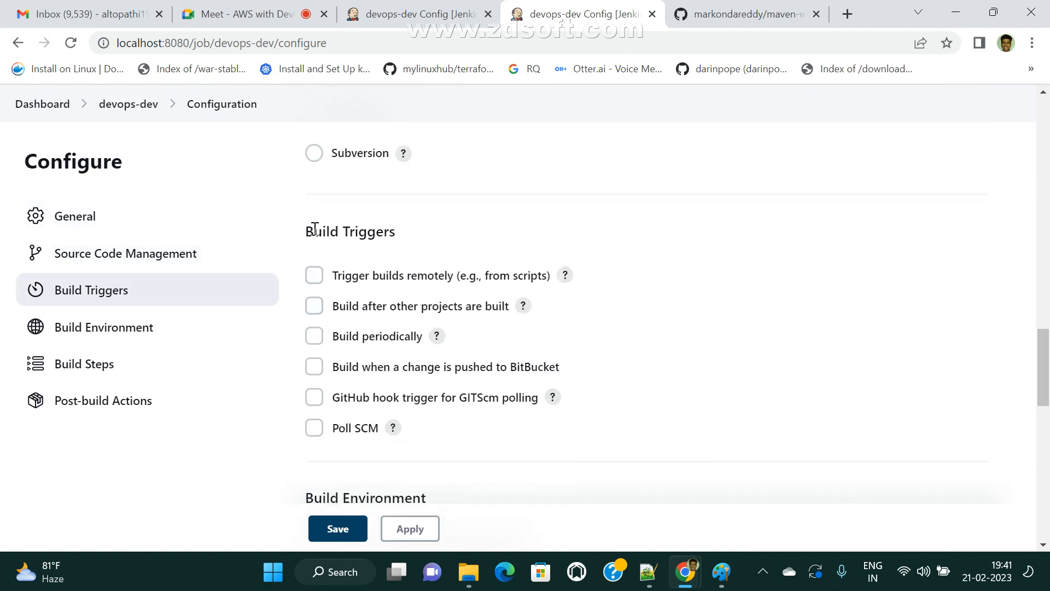
- Try the remote and after-other-projects build triggers, then untick both so none stay enabled
{"action": "left_click_drag", "start_coordinate": [307, 230], "coordinate": [437, 233]}
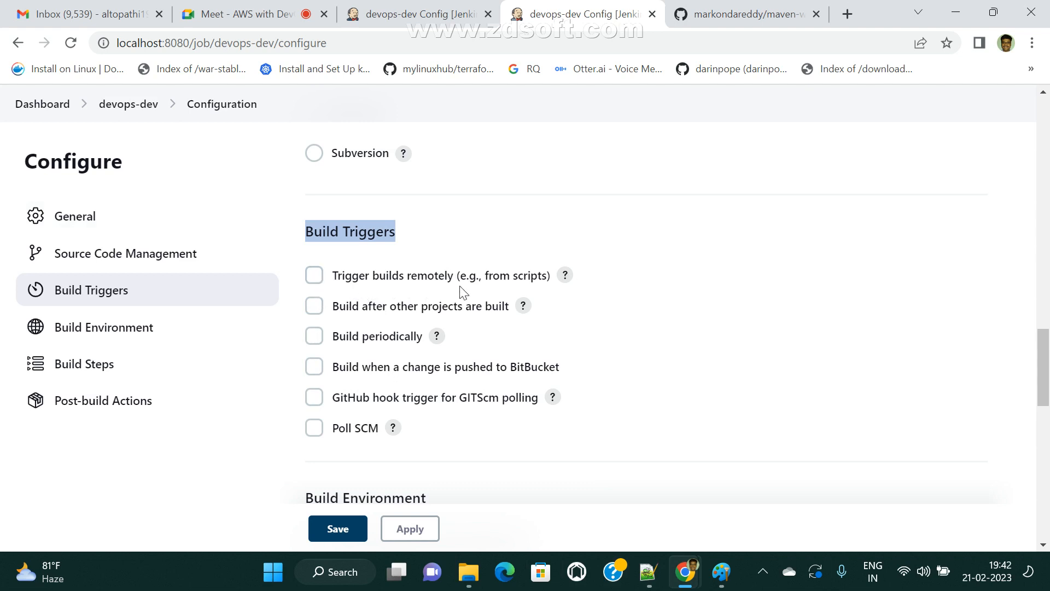
{"action": "left_click", "coordinate": [315, 275]}
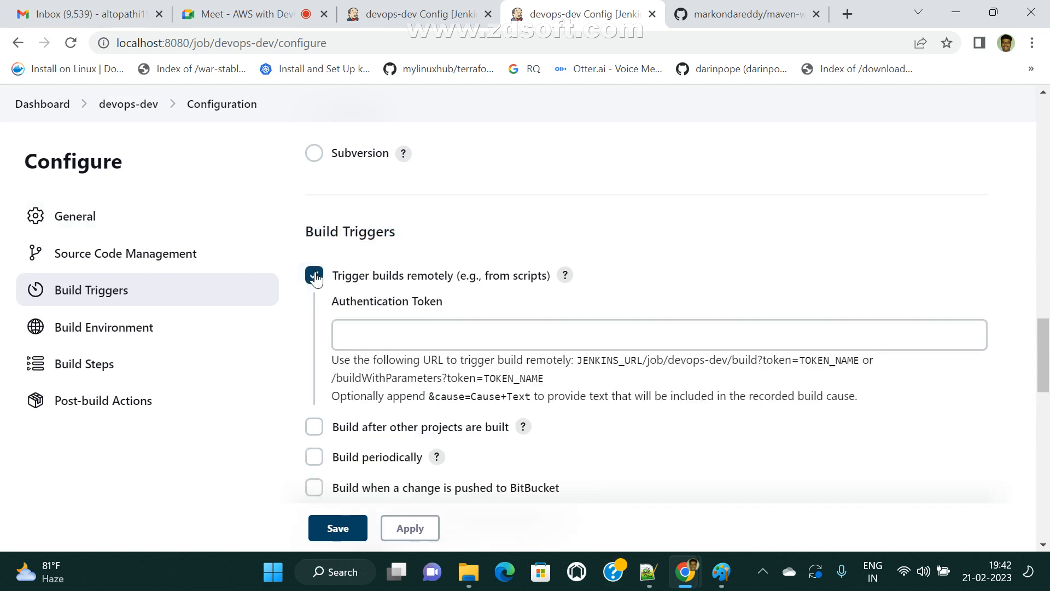
{"action": "left_click", "coordinate": [372, 340]}
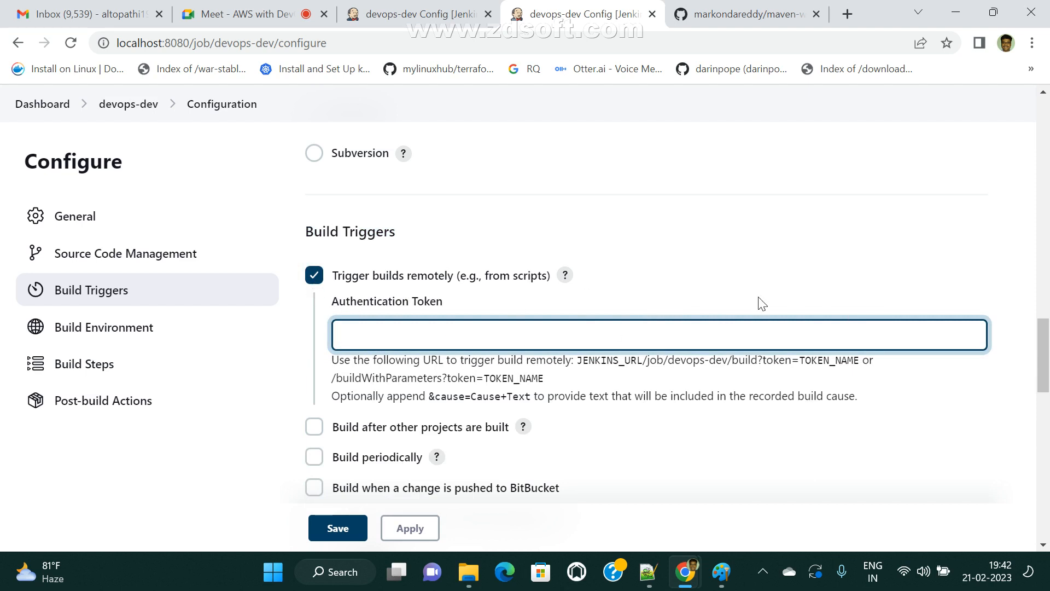
{"action": "left_click", "coordinate": [314, 275]}
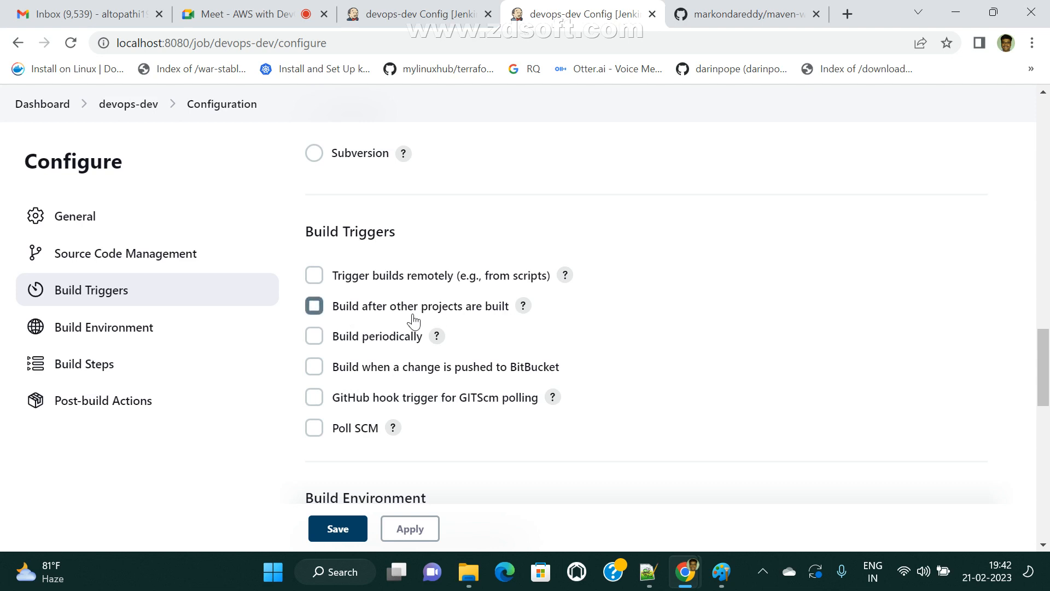
{"action": "left_click", "coordinate": [315, 308]}
{"action": "left_click", "coordinate": [316, 307]}
{"action": "left_click", "coordinate": [723, 572]}
- Start a new blank Paint image, discarding the old diagram unsaved
{"action": "left_click", "coordinate": [20, 44]}
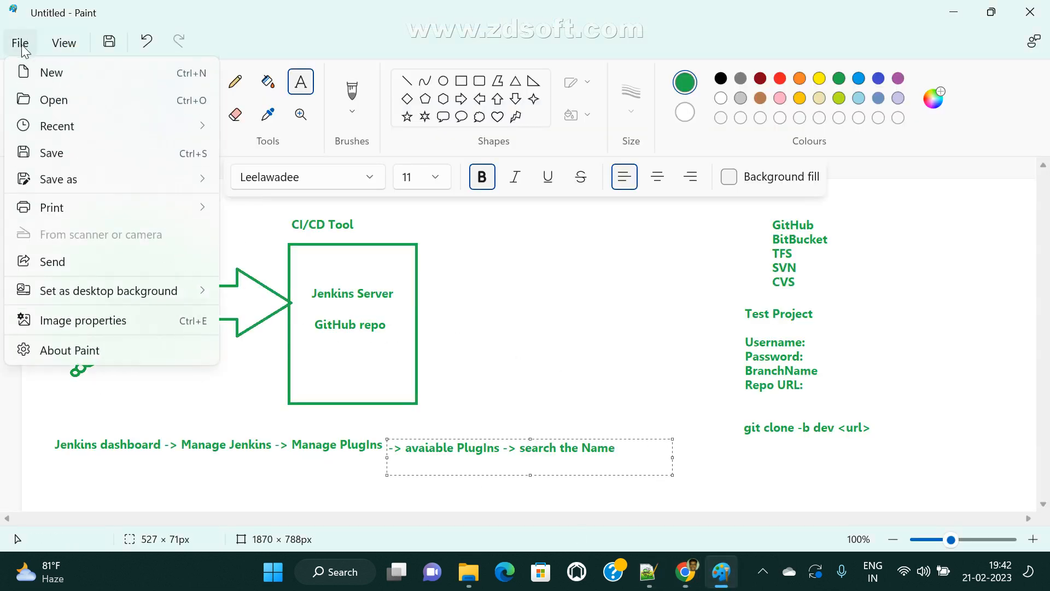
{"action": "left_click", "coordinate": [47, 72]}
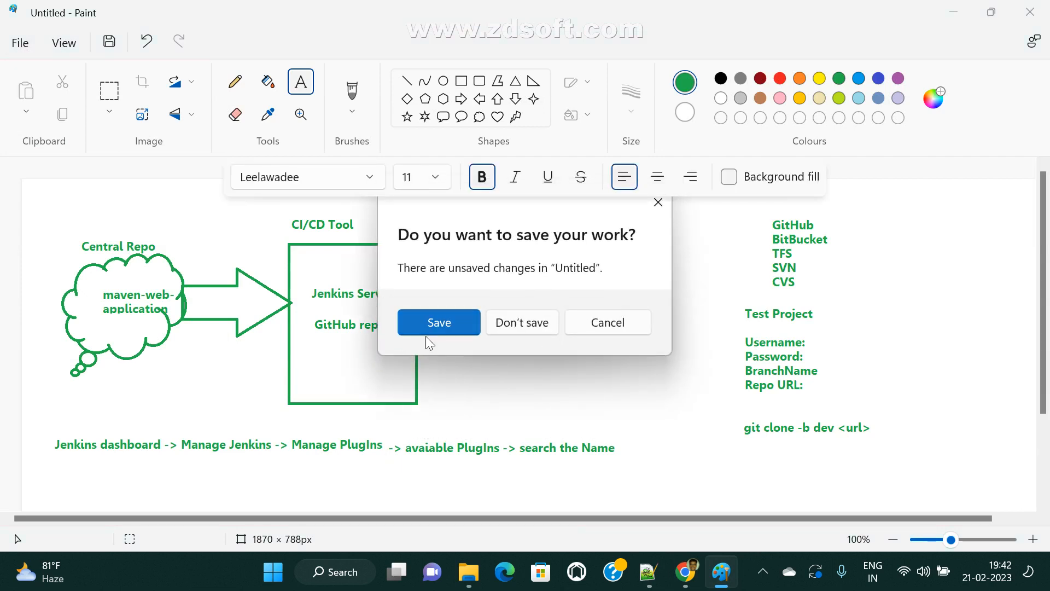
{"action": "left_click", "coordinate": [535, 325]}
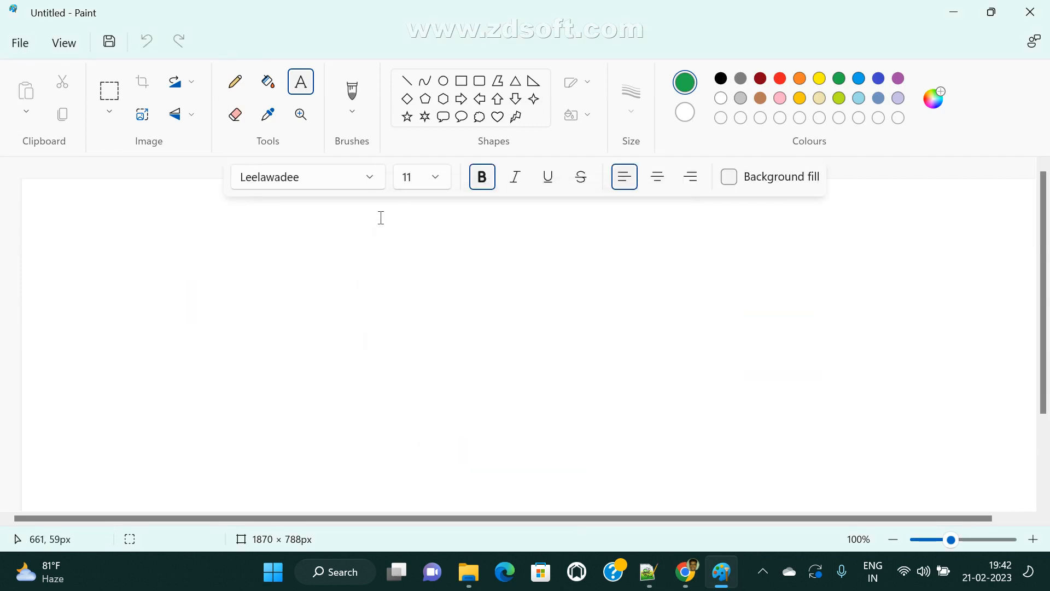
- Draw three cloud callouts side by side across the canvas
{"action": "left_click", "coordinate": [478, 120]}
{"action": "left_click", "coordinate": [479, 121]}
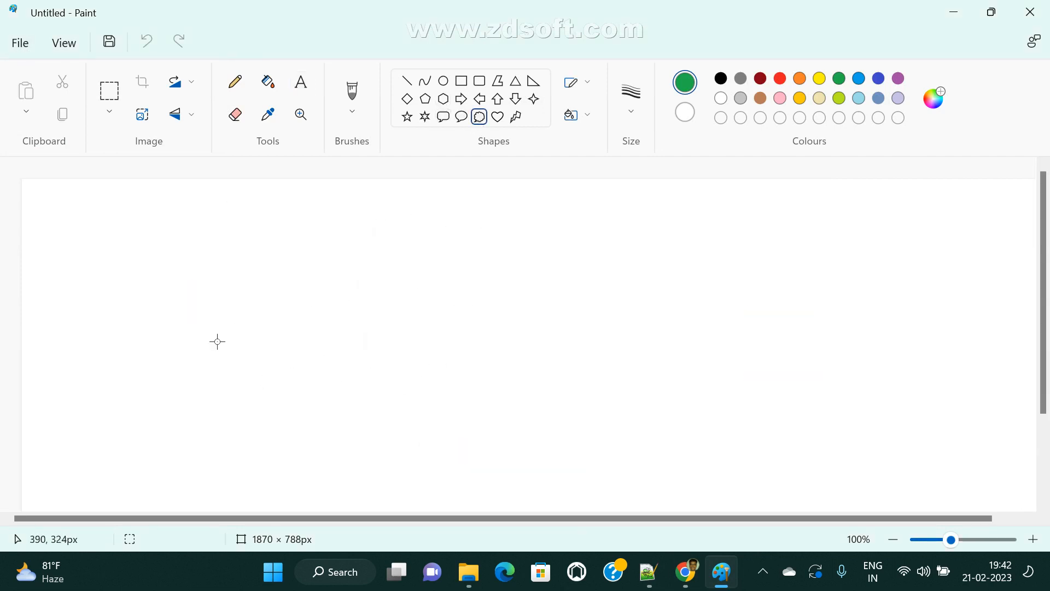
{"action": "left_click_drag", "start_coordinate": [95, 295], "coordinate": [199, 421]}
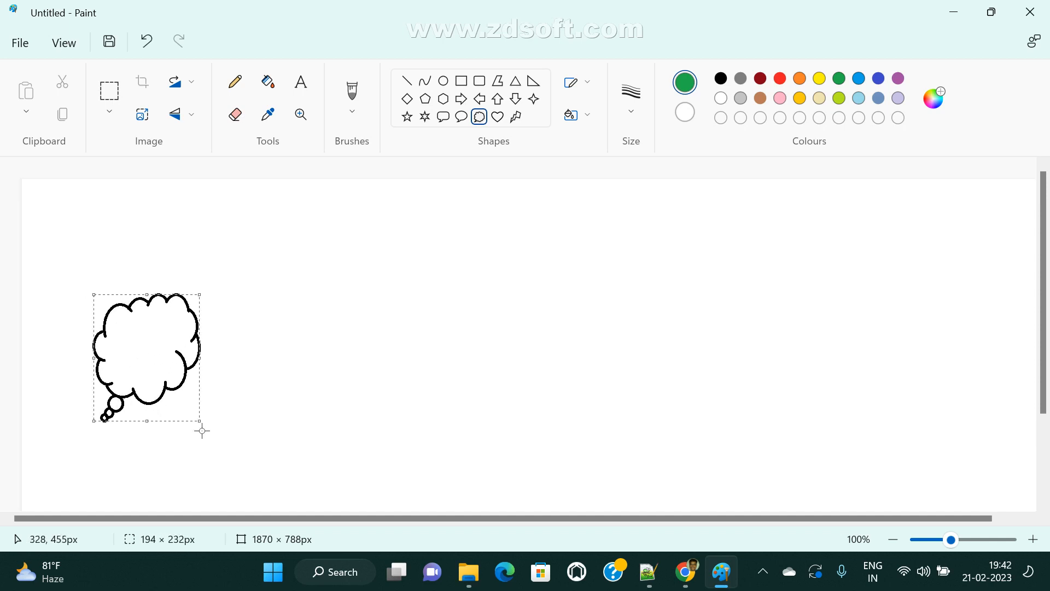
{"action": "left_click", "coordinate": [303, 81]}
{"action": "left_click", "coordinate": [480, 117]}
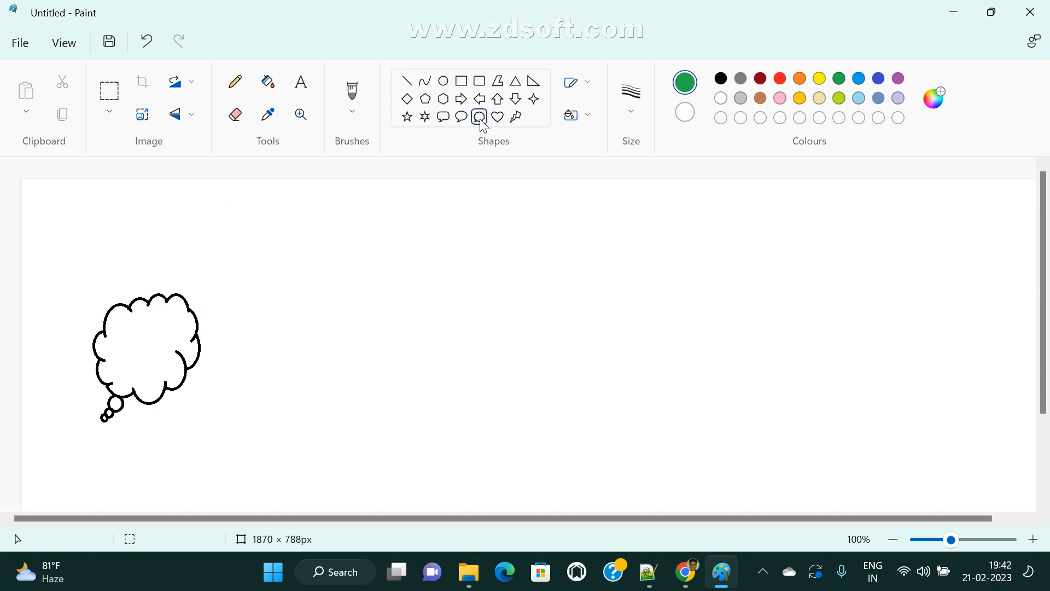
{"action": "left_click_drag", "start_coordinate": [278, 291], "coordinate": [405, 407]}
{"action": "left_click_drag", "start_coordinate": [330, 339], "coordinate": [361, 342]}
{"action": "left_click_drag", "start_coordinate": [557, 293], "coordinate": [679, 412]}
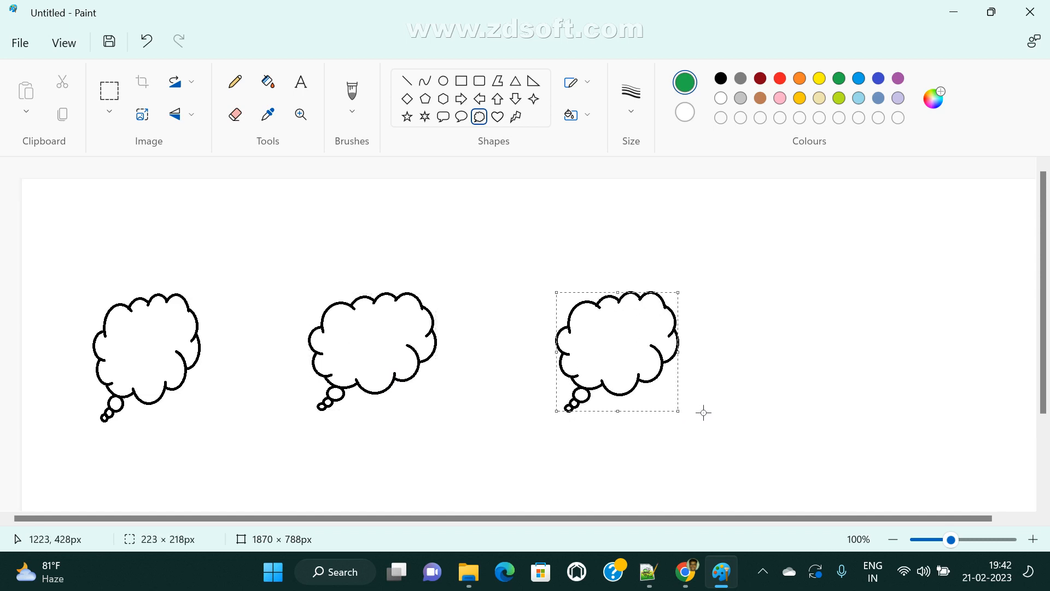
- Label the clouds devops-dev, devops-test and devops-stage in red bold text
{"action": "left_click", "coordinate": [301, 85]}
{"action": "left_click", "coordinate": [781, 79]}
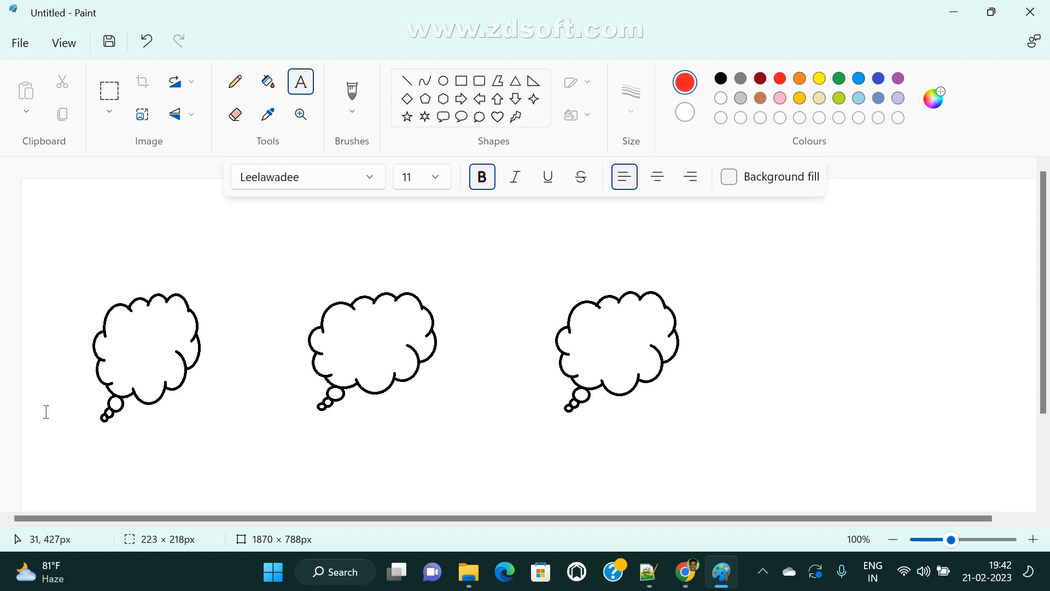
{"action": "left_click", "coordinate": [124, 343]}
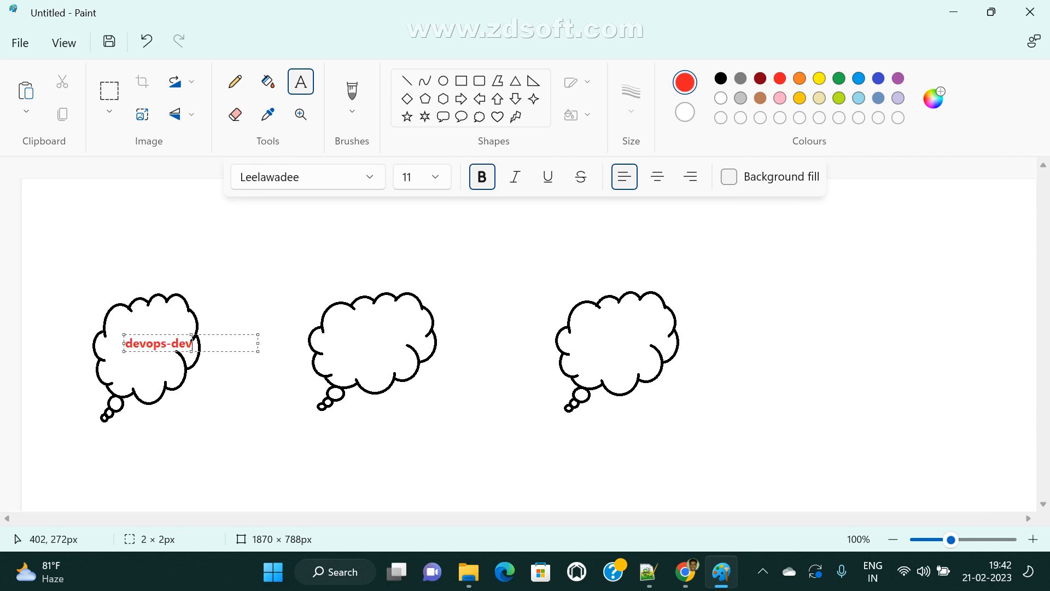
{"action": "left_click", "coordinate": [335, 337]}
{"action": "left_click", "coordinate": [335, 337]}
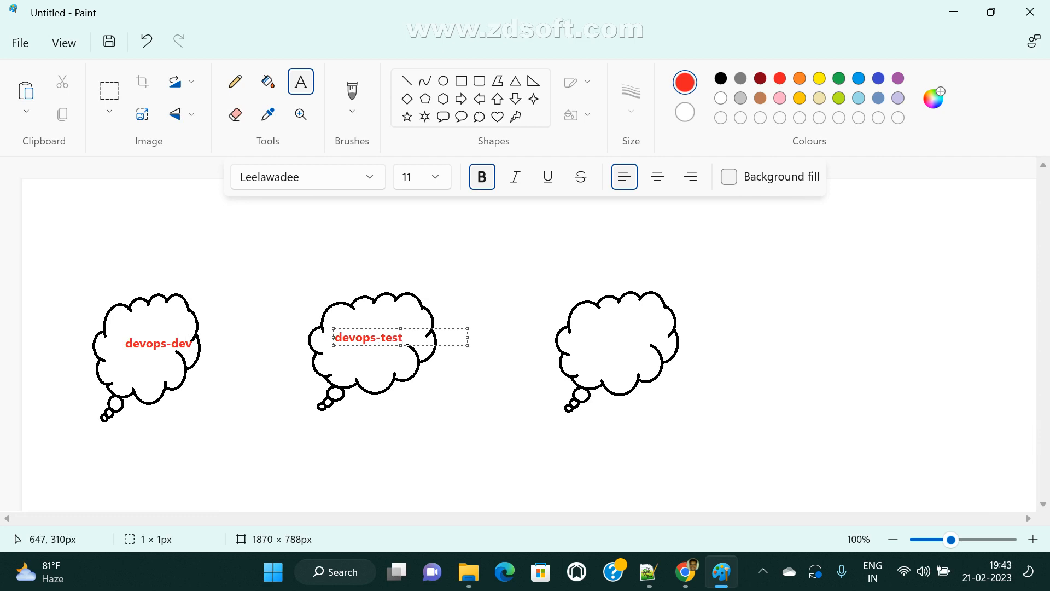
{"action": "left_click", "coordinate": [523, 368]}
{"action": "left_click", "coordinate": [591, 344]}
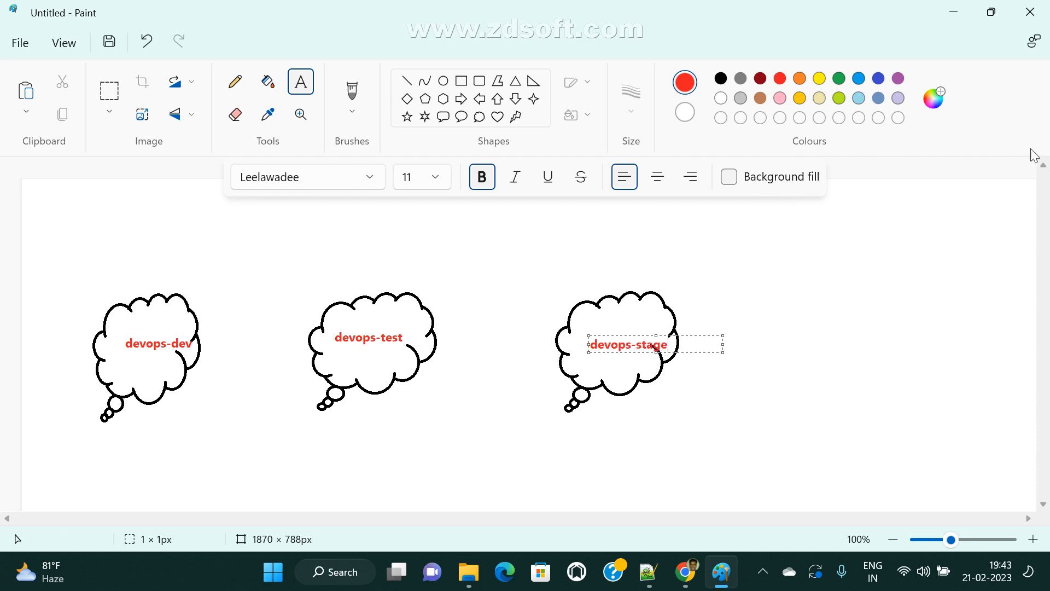
{"action": "mouse_move", "coordinate": [686, 572]}
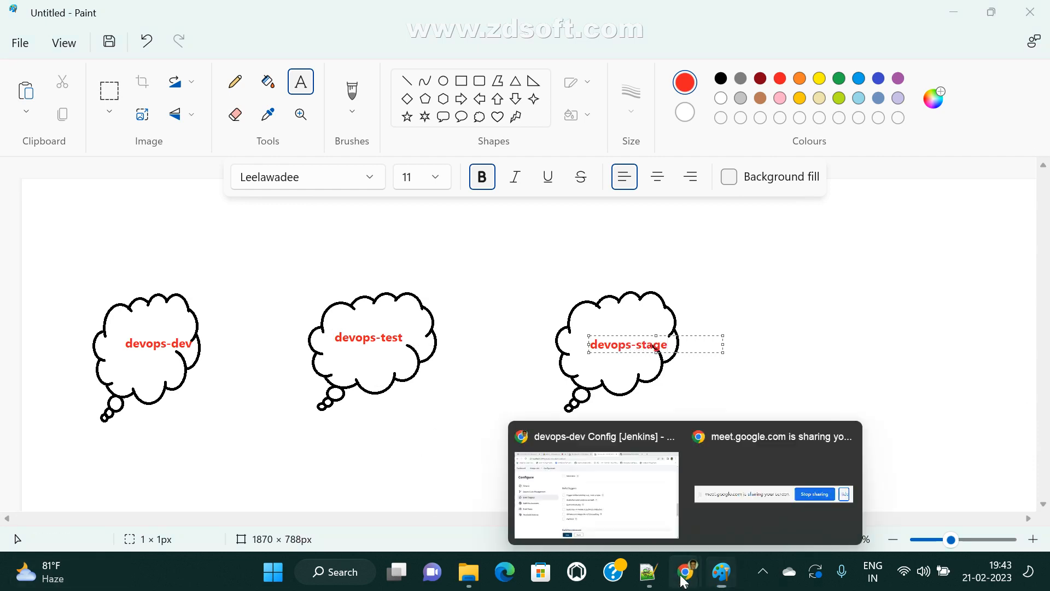
{"action": "left_click", "coordinate": [580, 508]}
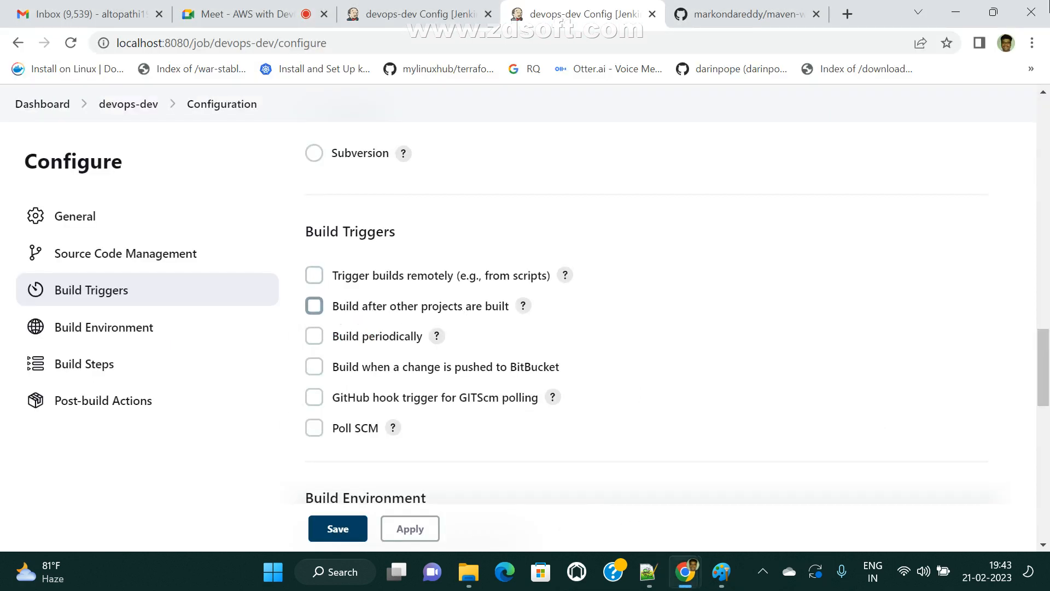
- Draw red arrows in Paint from devops-dev to devops-test and from devops-test to devops-stage
{"action": "left_click", "coordinate": [956, 12]}
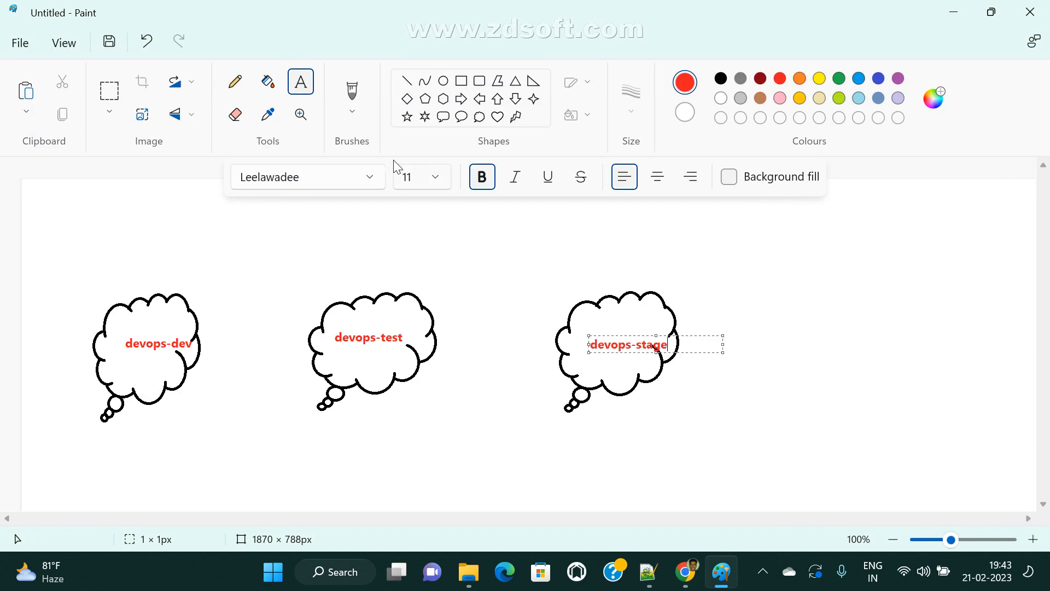
{"action": "left_click", "coordinate": [461, 99]}
{"action": "left_click_drag", "start_coordinate": [192, 320], "coordinate": [316, 379]}
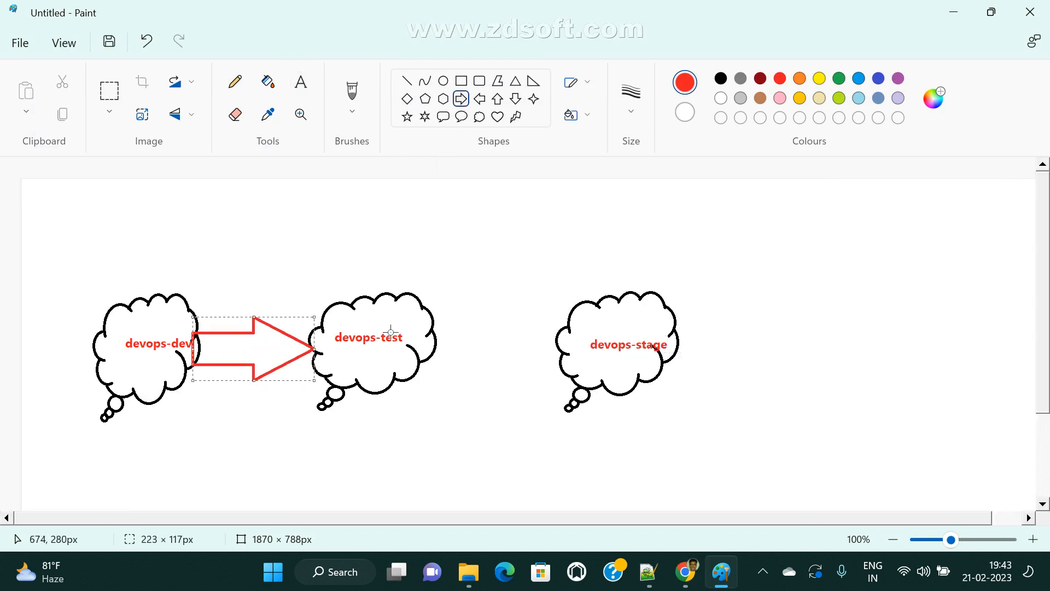
{"action": "left_click_drag", "start_coordinate": [432, 318], "coordinate": [557, 380]}
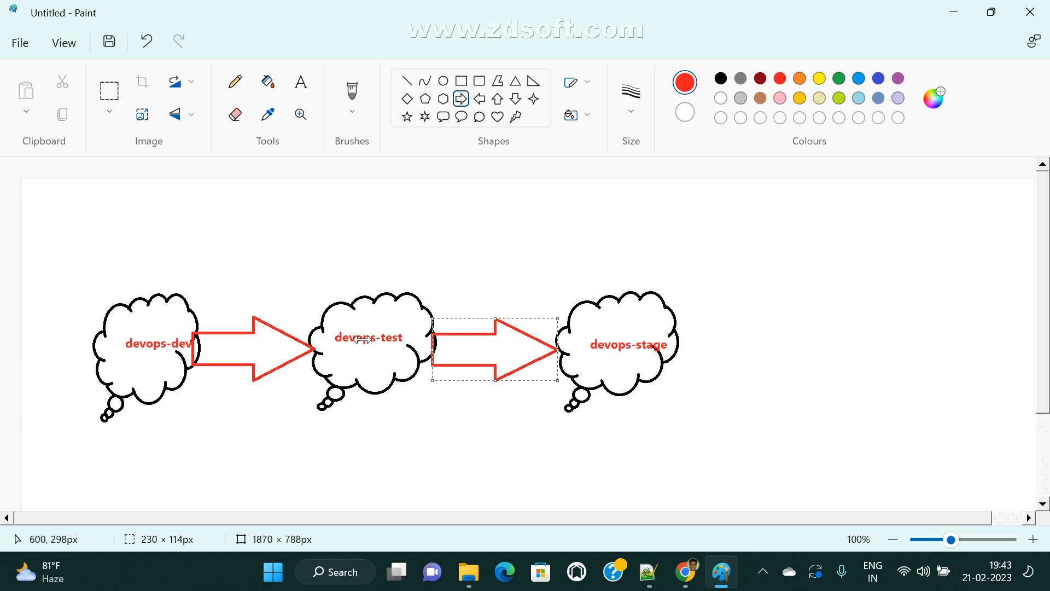
{"action": "mouse_move", "coordinate": [681, 583]}
{"action": "left_click", "coordinate": [585, 528]}
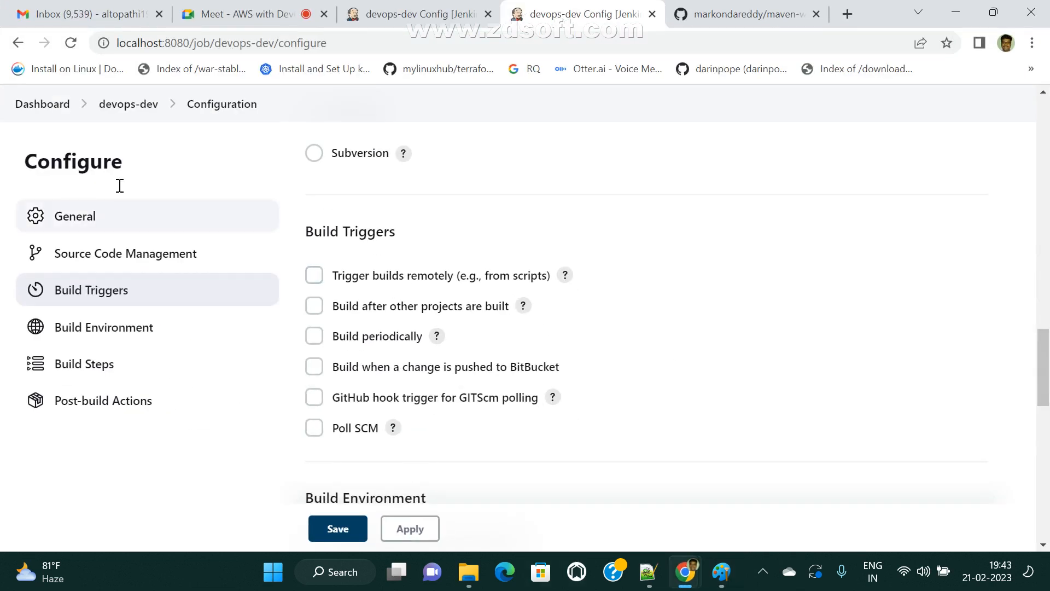
- Leave the devops-dev configuration for its project page, schedule a new build, and return to Paint
{"action": "left_click", "coordinate": [129, 105]}
{"action": "left_click", "coordinate": [600, 134]}
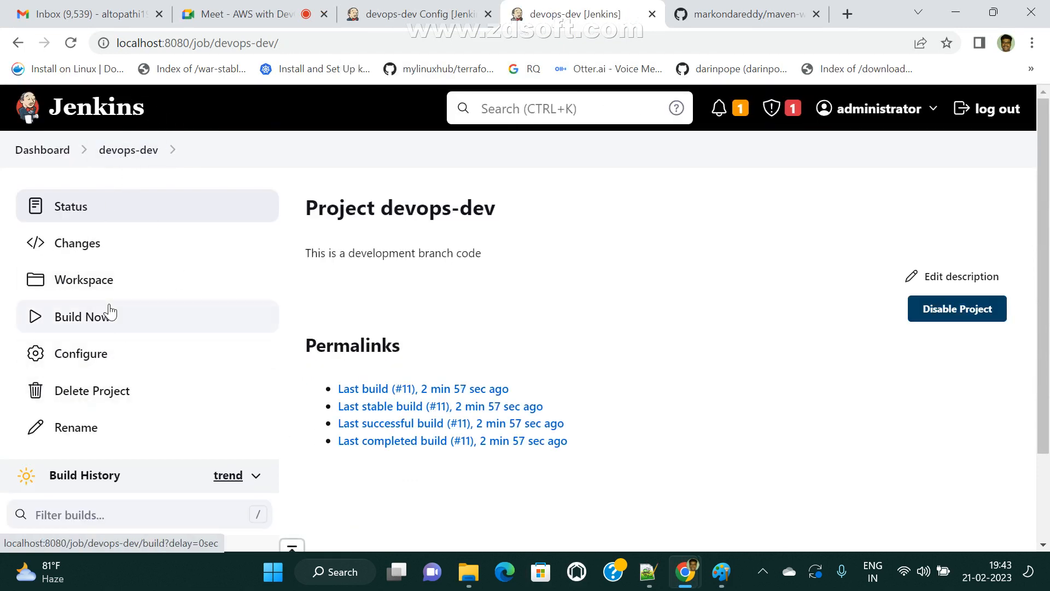
{"action": "left_click", "coordinate": [75, 325]}
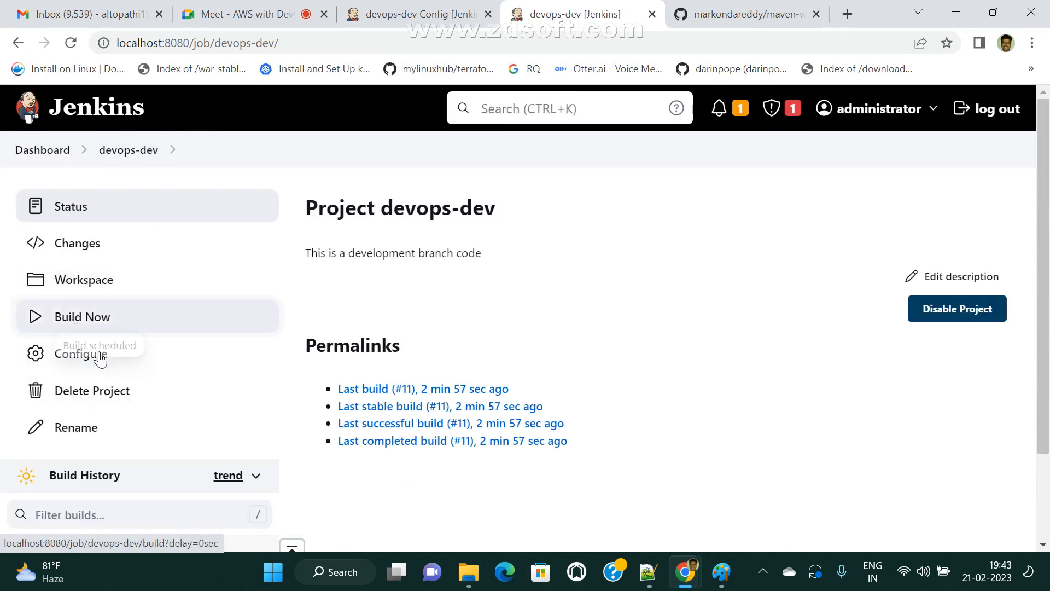
{"action": "left_click", "coordinate": [721, 571]}
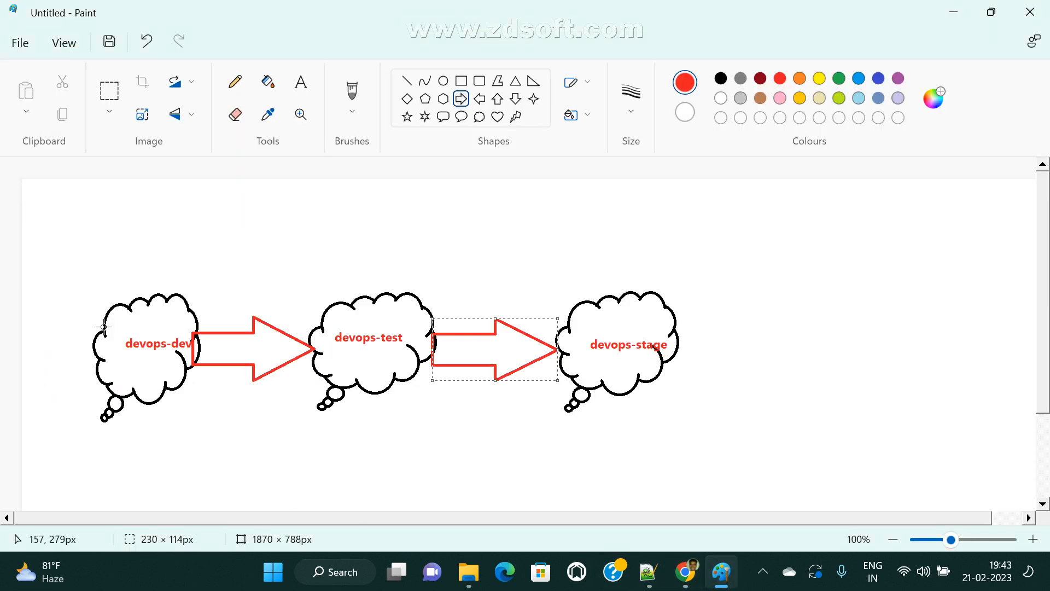
- Draw a red line from the devops-dev cloud down-left to a small red box
{"action": "left_click", "coordinate": [407, 81]}
{"action": "left_click_drag", "start_coordinate": [130, 394], "coordinate": [88, 468]}
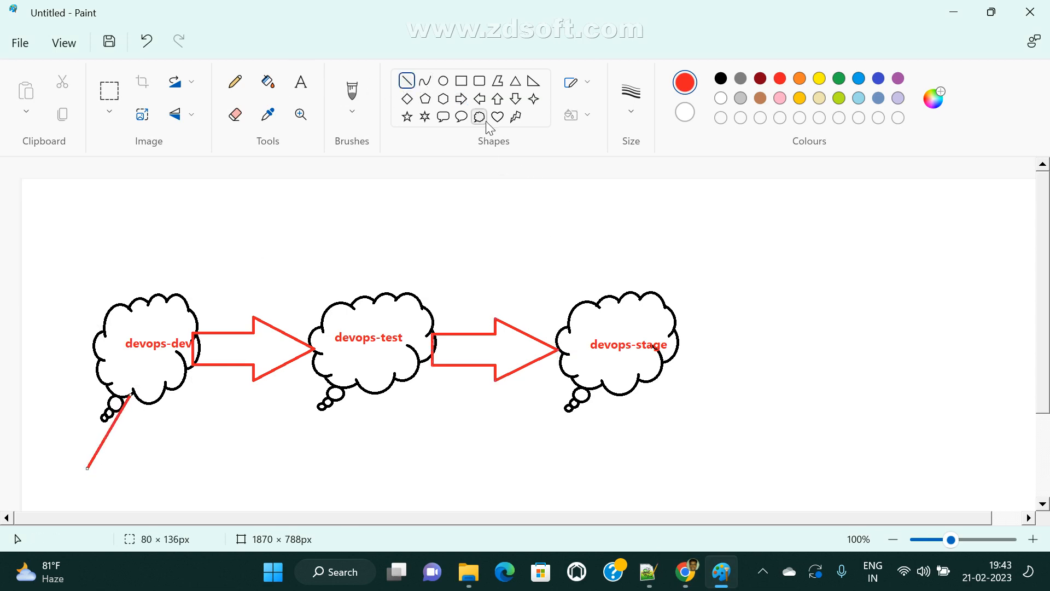
{"action": "left_click", "coordinate": [461, 80]}
{"action": "mouse_move", "coordinate": [49, 467]}
{"action": "left_mouse_down"}
{"action": "mouse_move", "coordinate": [116, 511]}
{"action": "mouse_move", "coordinate": [98, 487]}
{"action": "left_mouse_up"}
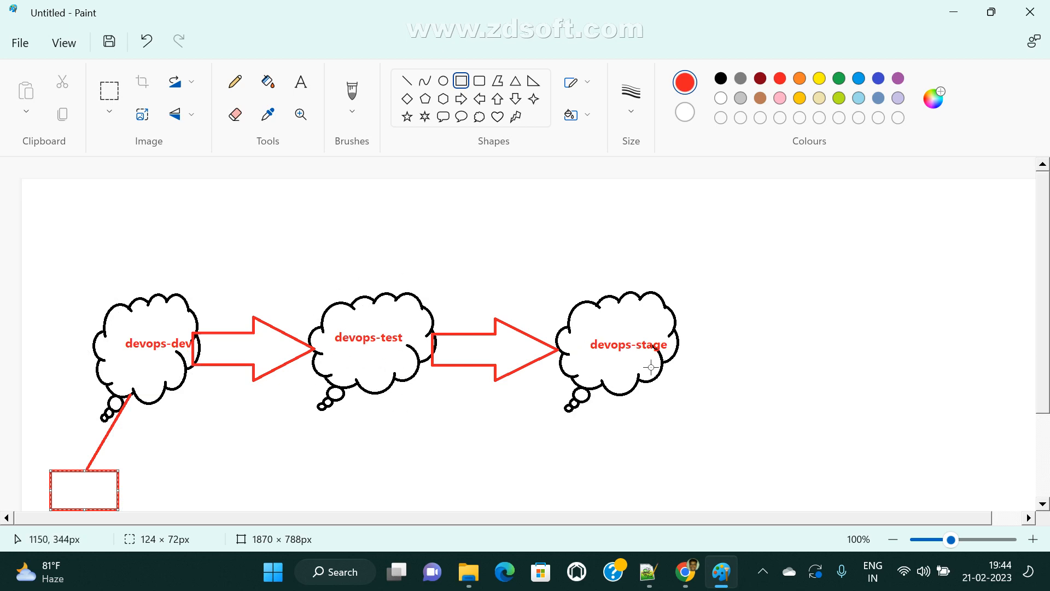
{"action": "left_click", "coordinate": [337, 466]}
- Enclose the devops-dev and devops-test clouds in a large red rectangle and start a text box above devops-dev
{"action": "left_click_drag", "start_coordinate": [76, 257], "coordinate": [464, 446]}
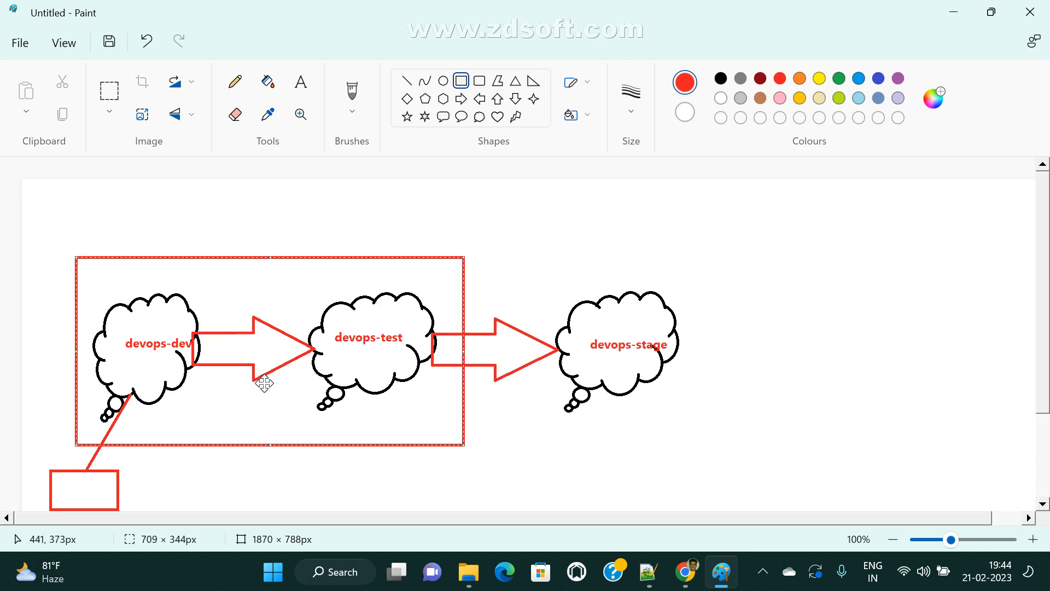
{"action": "left_click", "coordinate": [302, 84]}
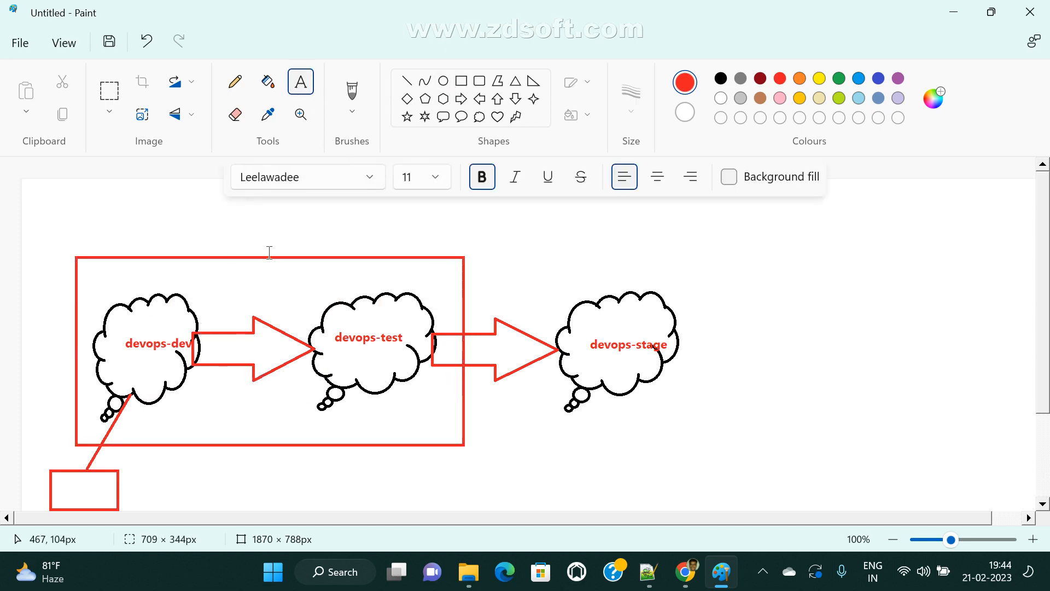
{"action": "left_click", "coordinate": [104, 284]}
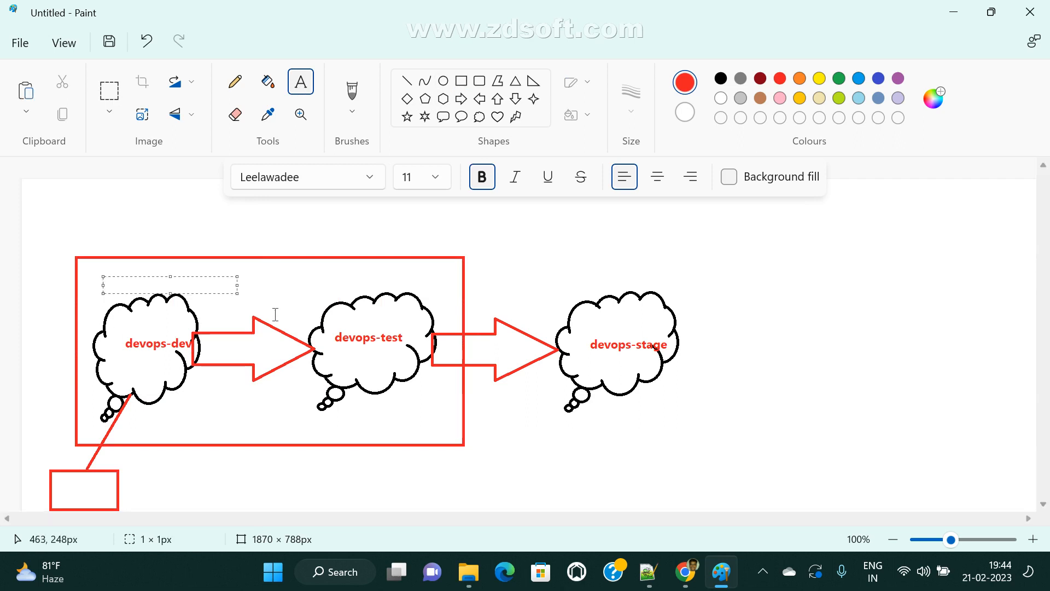
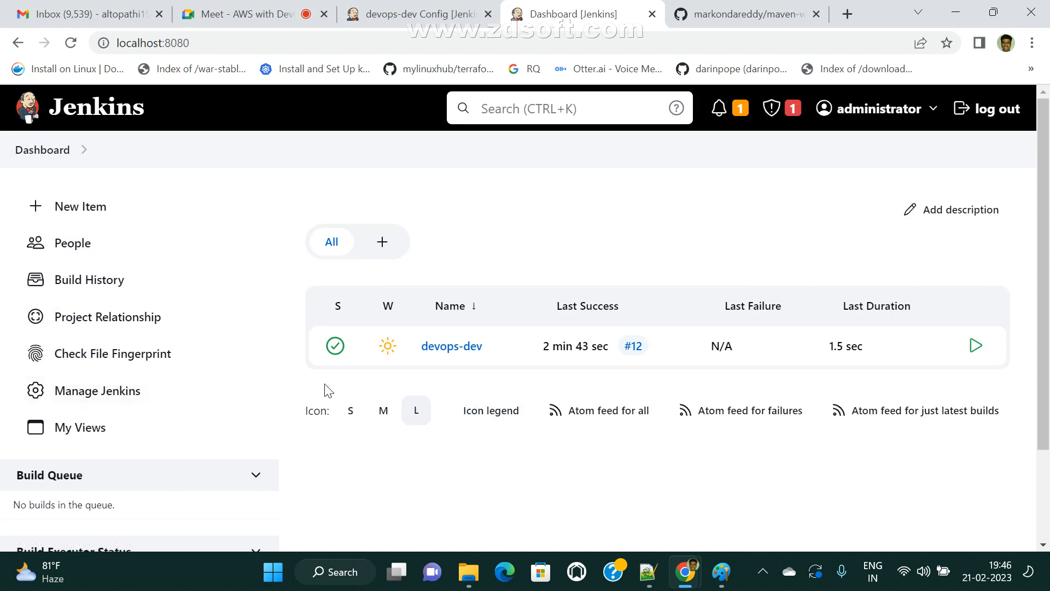
- Begin creating a new job from the Jenkins dashboard
{"action": "left_click", "coordinate": [83, 205]}
- Create a freestyle job named devops-test and save its default configuration
{"action": "type", "text": "dev"}
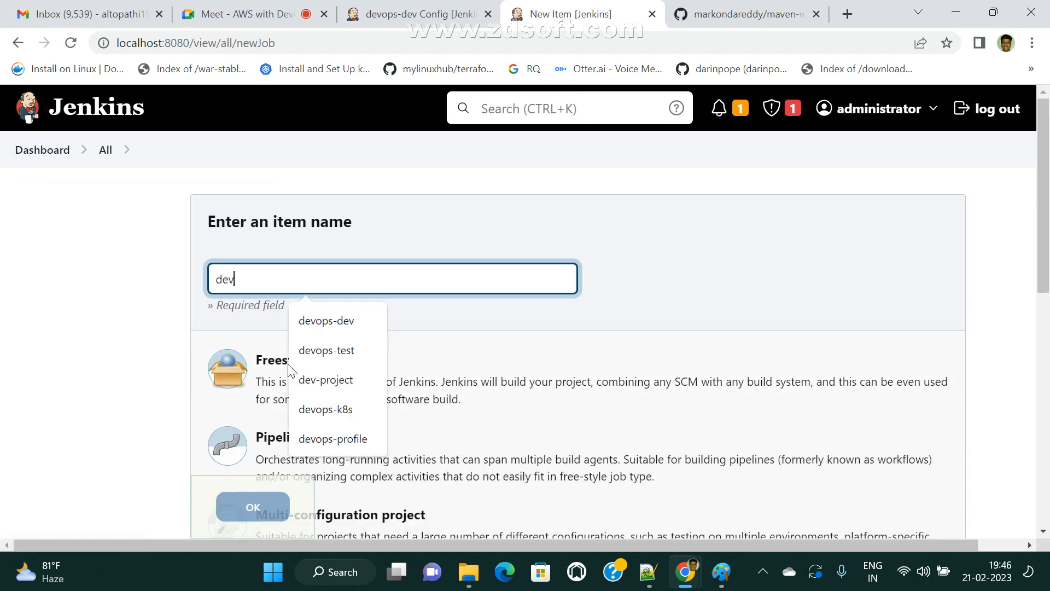
{"action": "key", "text": "BackSpace"}
{"action": "key", "text": "BackSpace"}
{"action": "key", "text": "BackSpace"}
{"action": "type", "text": "devops-test"}
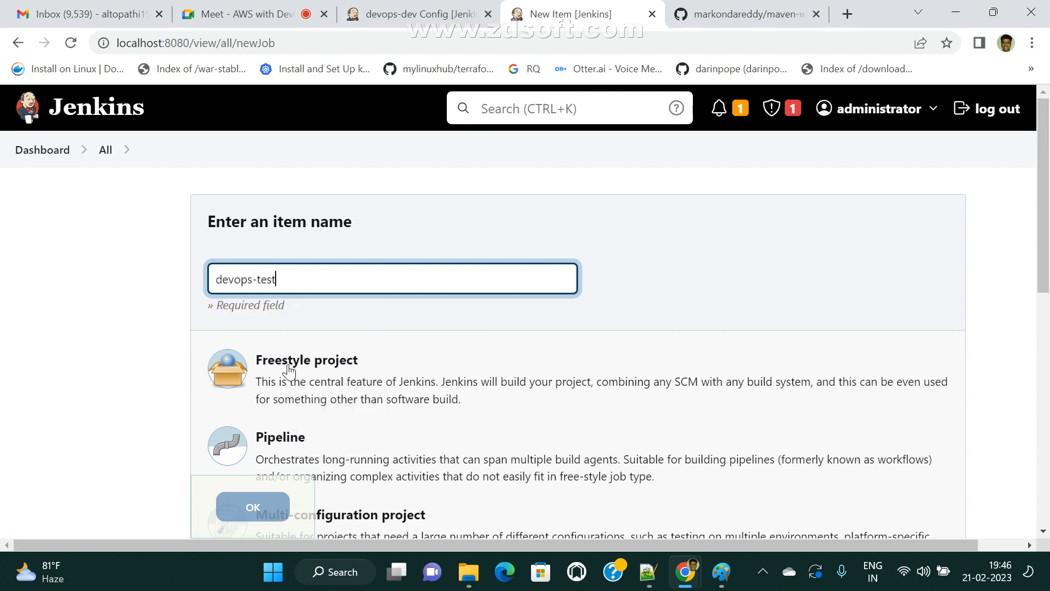
{"action": "left_click", "coordinate": [330, 365]}
{"action": "left_click", "coordinate": [249, 505]}
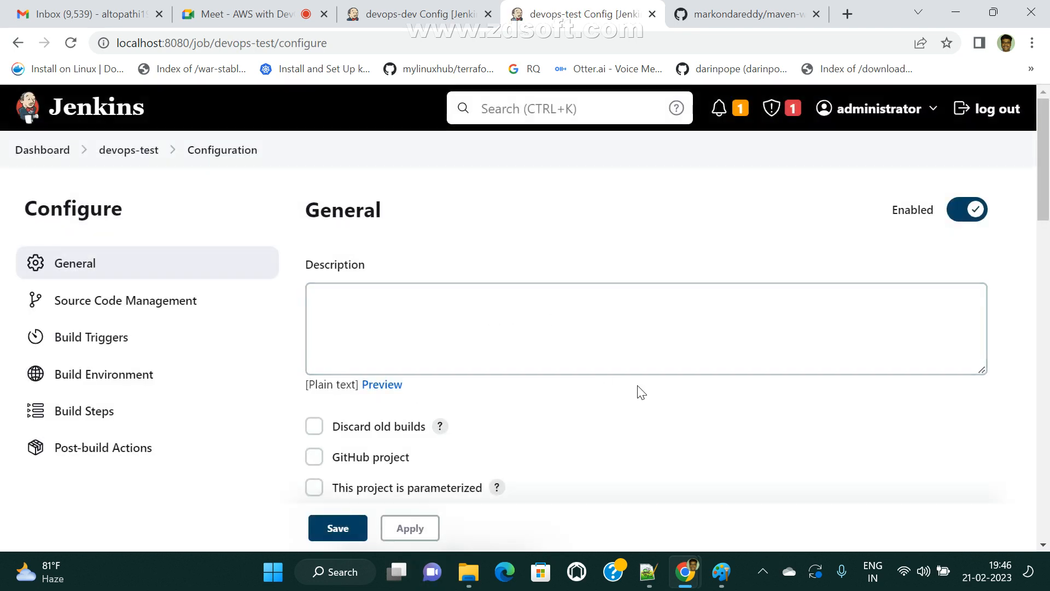
{"action": "left_click", "coordinate": [412, 542]}
{"action": "left_click", "coordinate": [337, 528]}
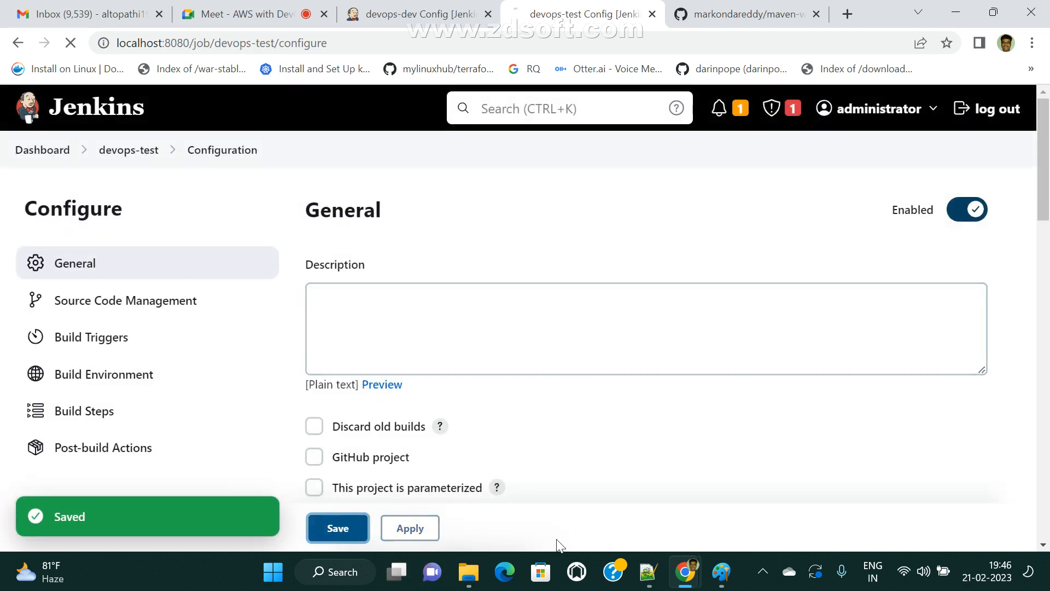
- Run a new devops-dev build, #13, and return to the dashboard
{"action": "left_click", "coordinate": [50, 151]}
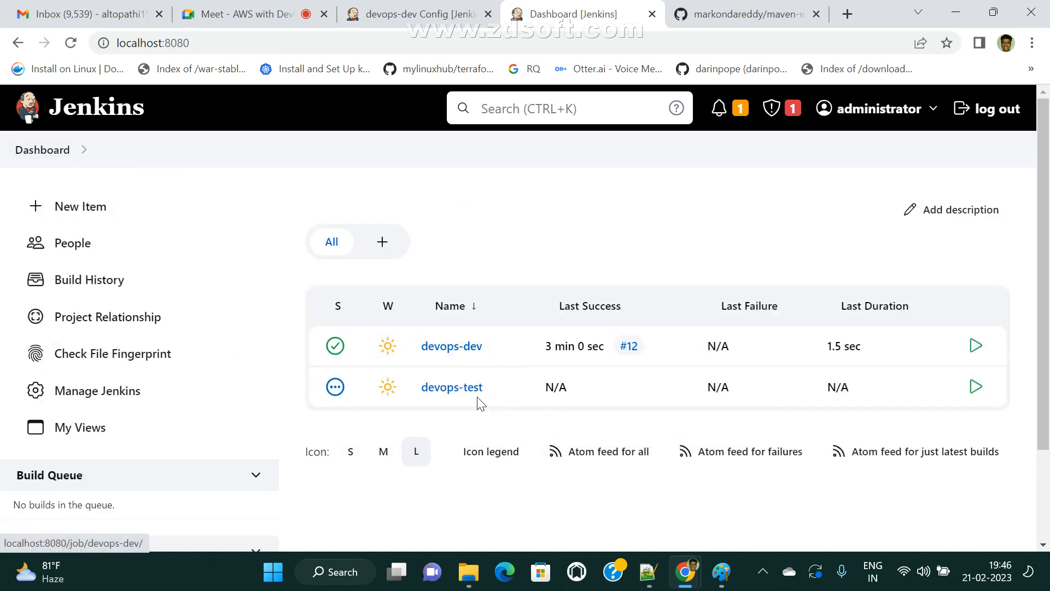
{"action": "left_click", "coordinate": [442, 350]}
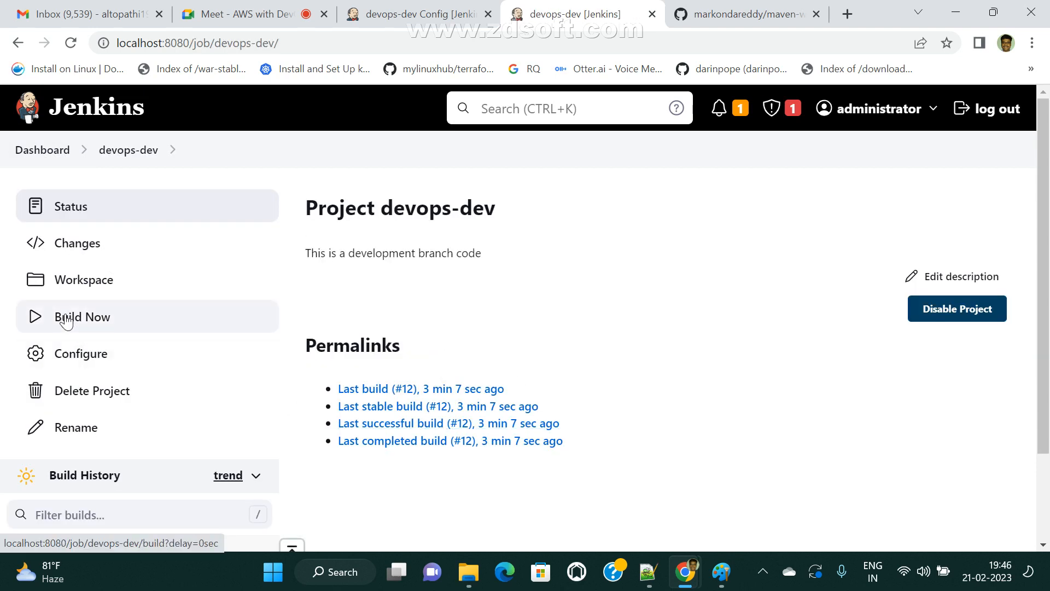
{"action": "left_click", "coordinate": [70, 323]}
{"action": "scroll", "coordinate": [361, 478], "scroll_direction": "down", "scroll_amount": 2}
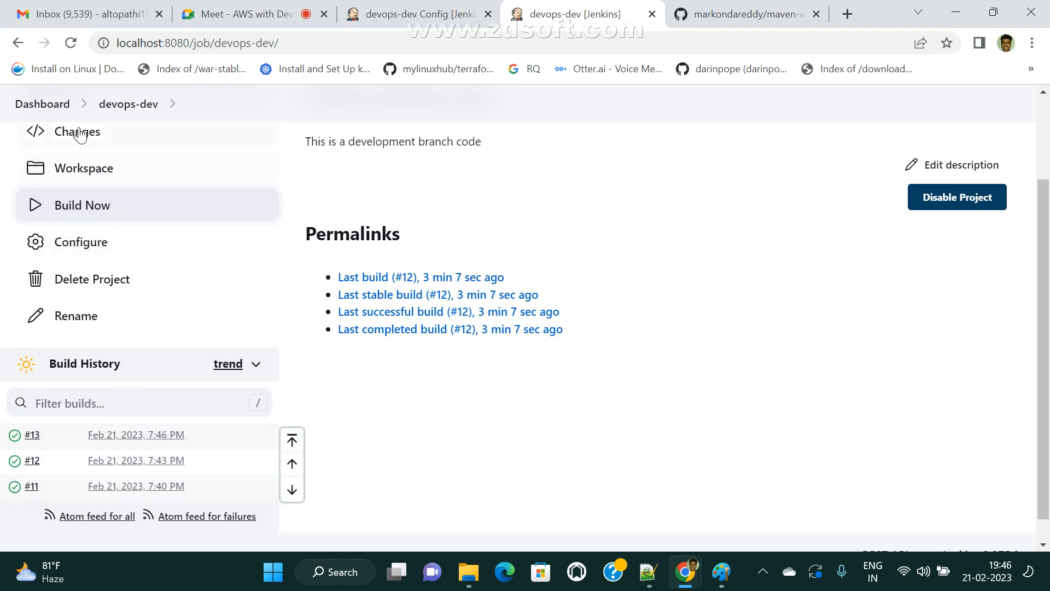
{"action": "left_click", "coordinate": [41, 104]}
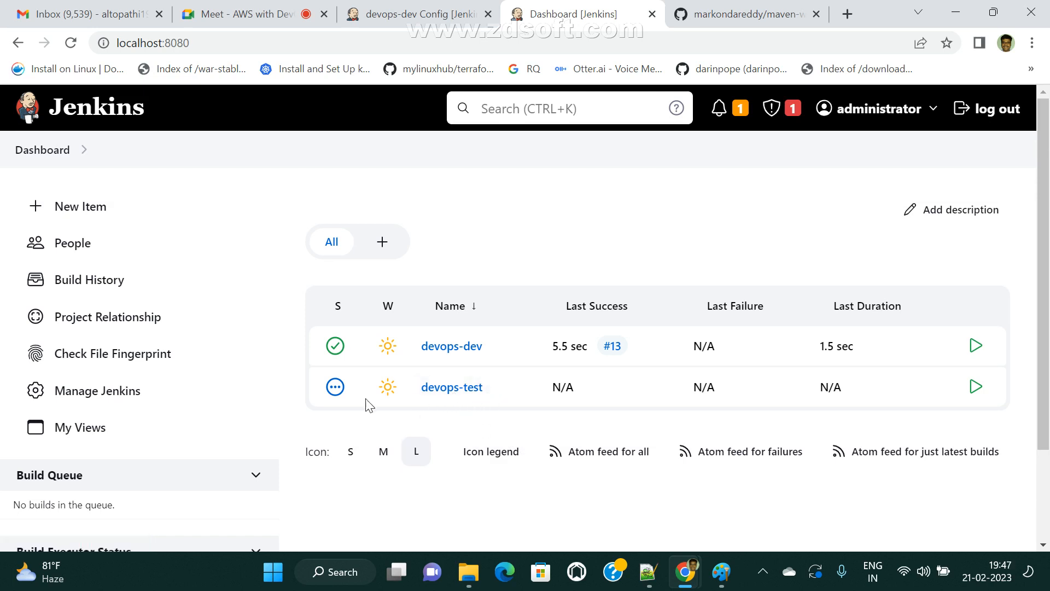
- In devops-test's configuration, enable 'Build after other projects are built'
{"action": "left_click", "coordinate": [445, 390]}
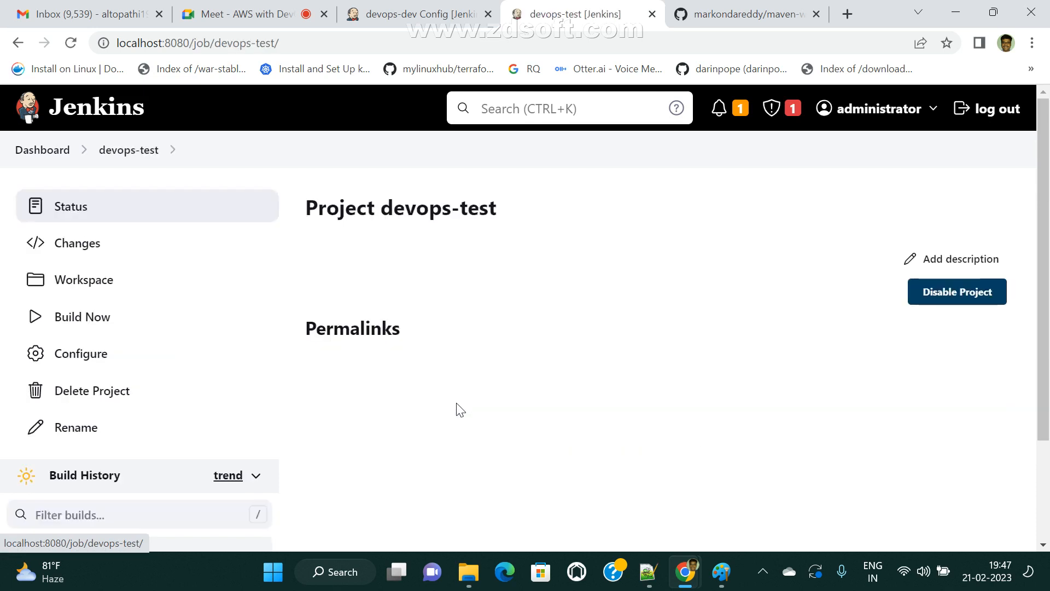
{"action": "left_click", "coordinate": [87, 357]}
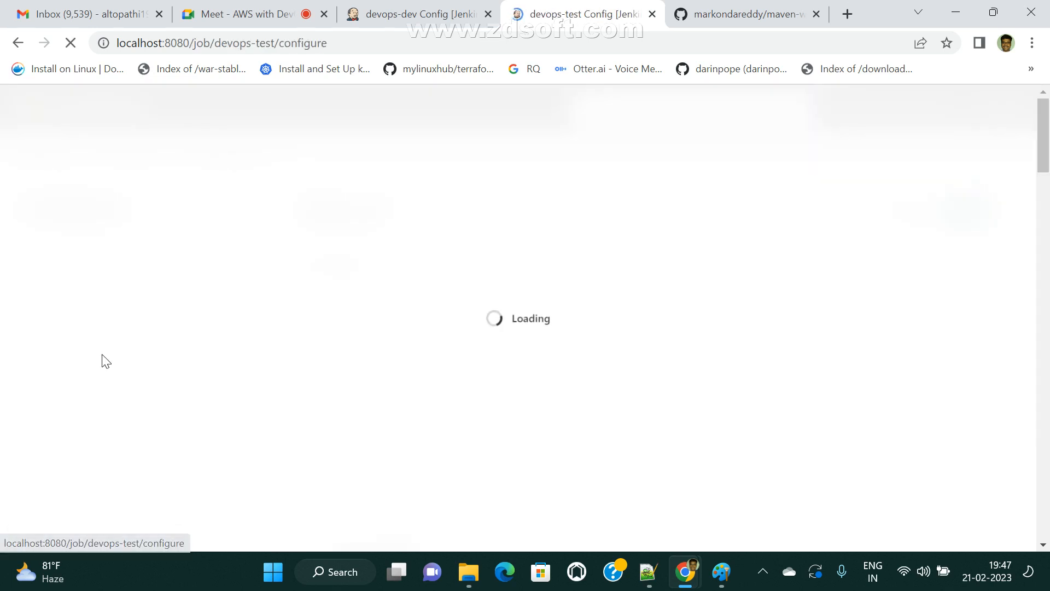
{"action": "scroll", "coordinate": [475, 429], "scroll_direction": "down", "scroll_amount": 10}
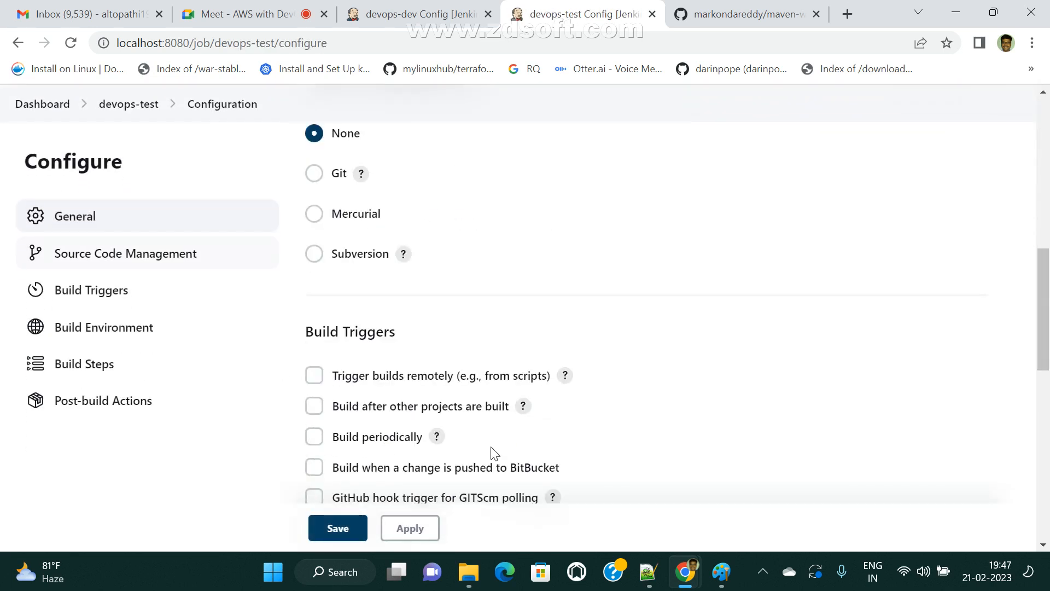
{"action": "scroll", "coordinate": [488, 452], "scroll_direction": "down", "scroll_amount": 3}
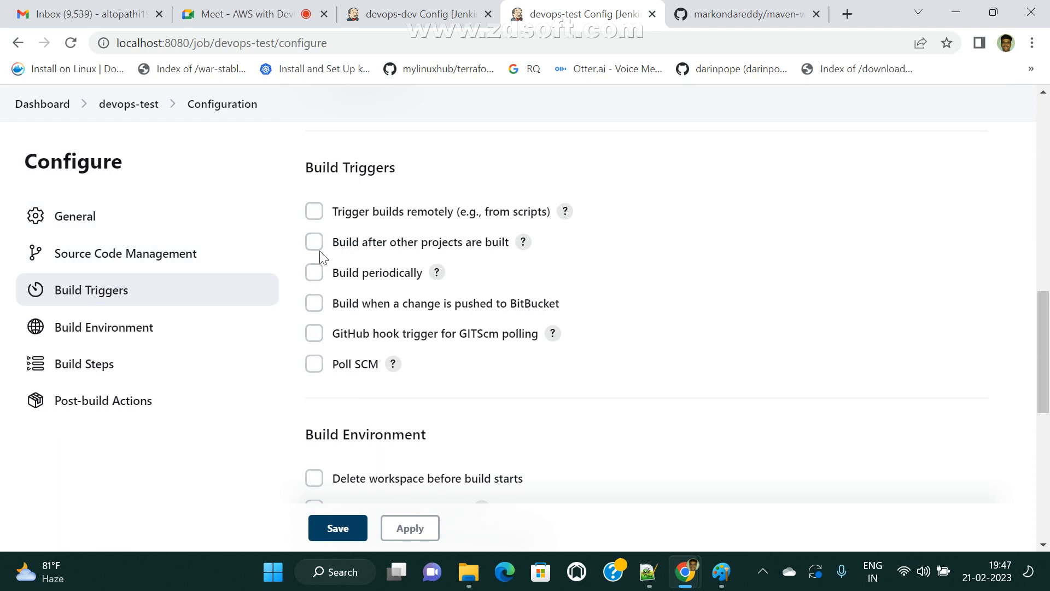
{"action": "left_click", "coordinate": [314, 242]}
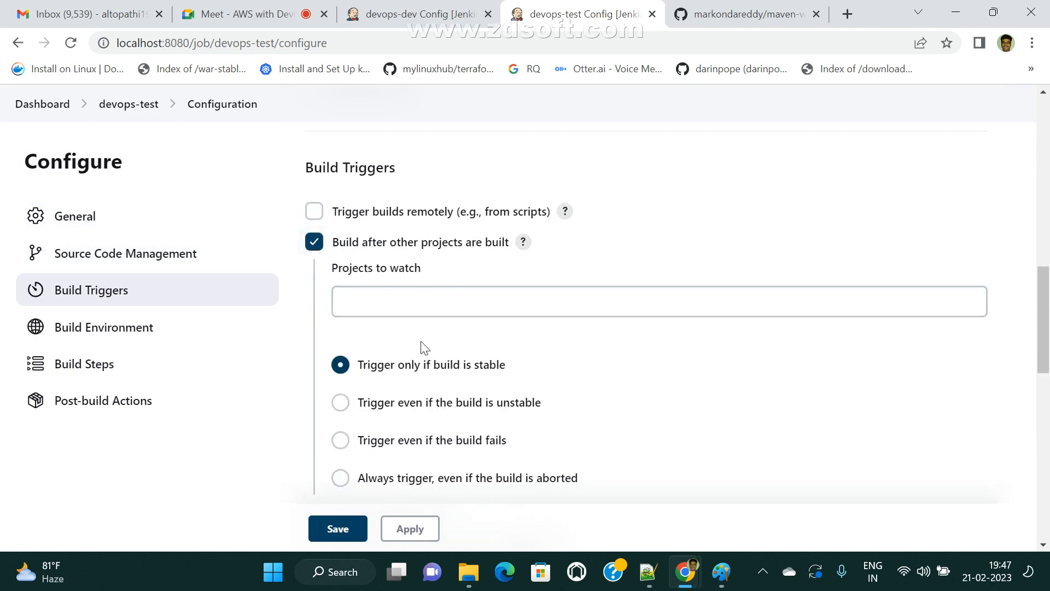
{"action": "left_click_drag", "start_coordinate": [336, 270], "coordinate": [439, 279]}
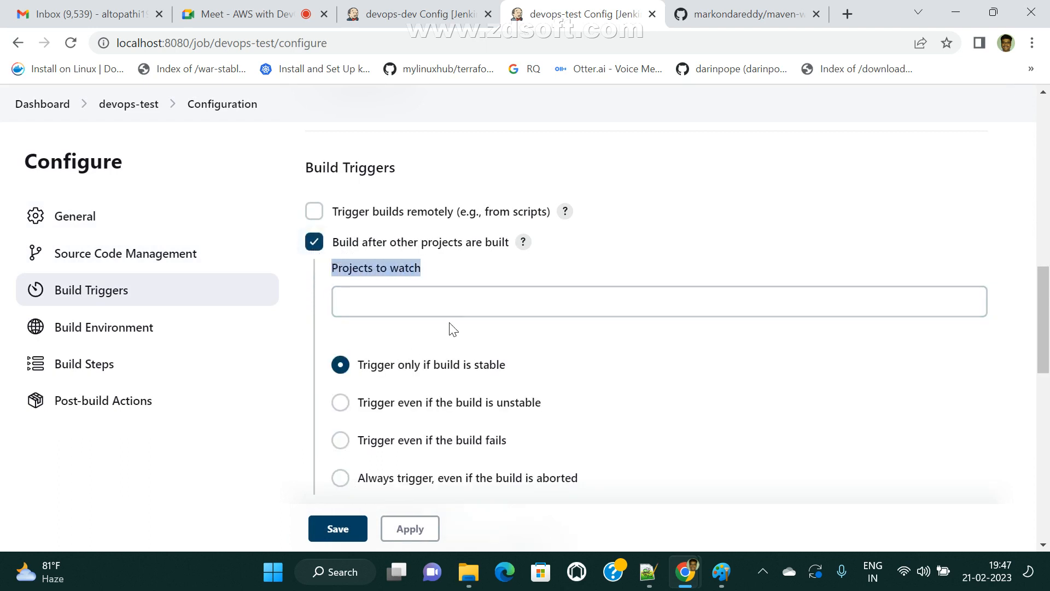
- Watch devops-dev with 'Trigger only if build is stable', then apply and save
{"action": "left_click", "coordinate": [399, 301]}
{"action": "type", "text": "de"}
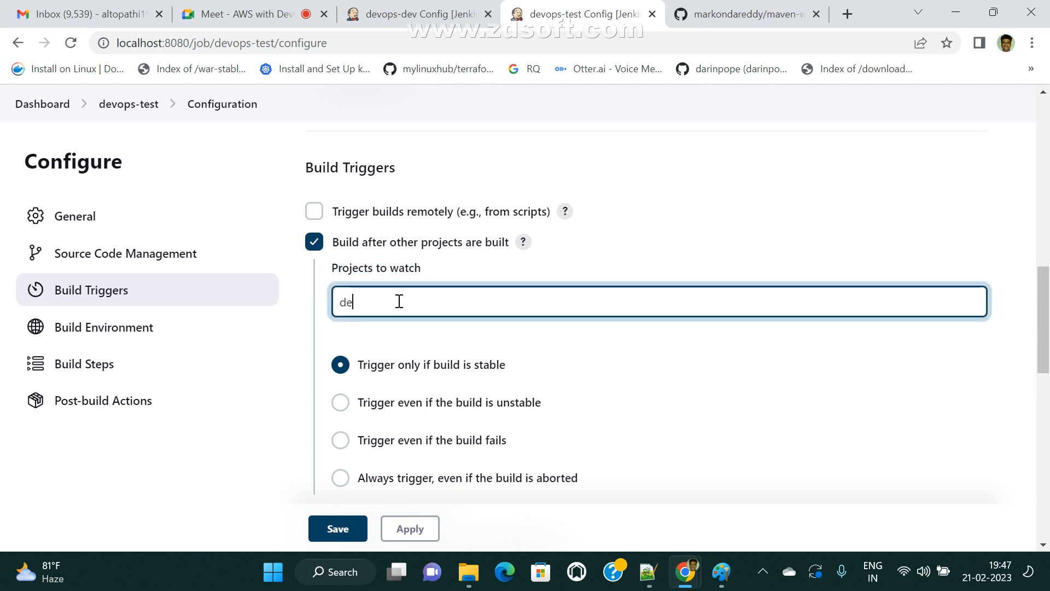
{"action": "type", "text": "vops"}
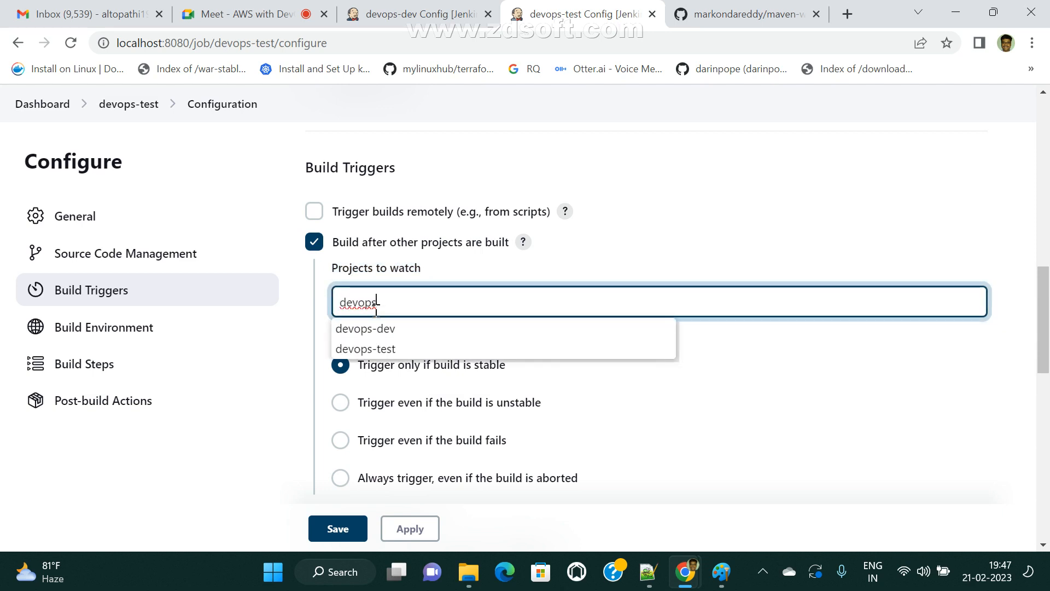
{"action": "left_click", "coordinate": [375, 329]}
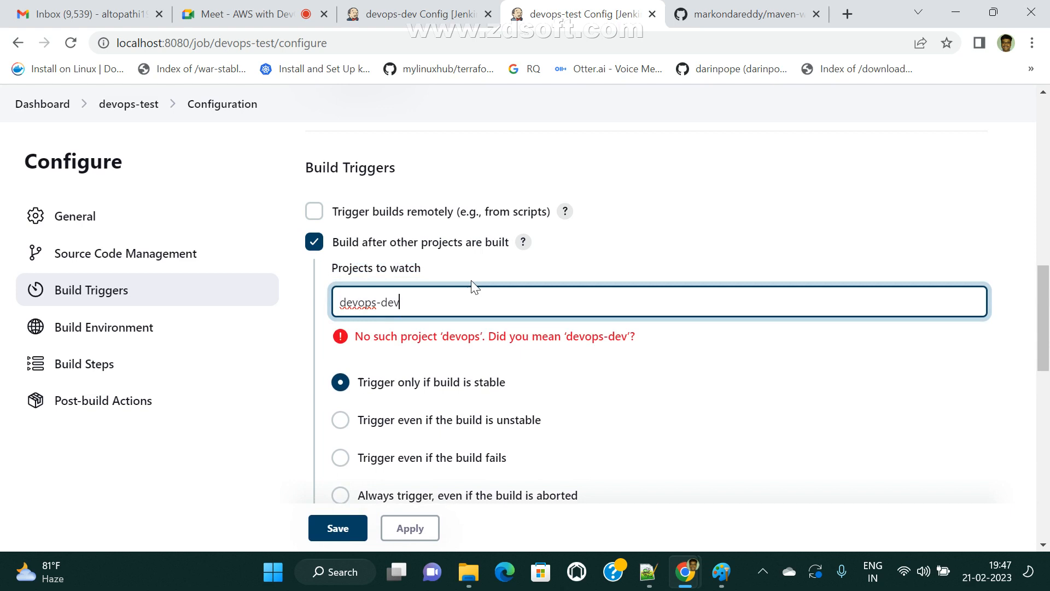
{"action": "key", "text": "BackSpace"}
{"action": "left_click", "coordinate": [715, 183]}
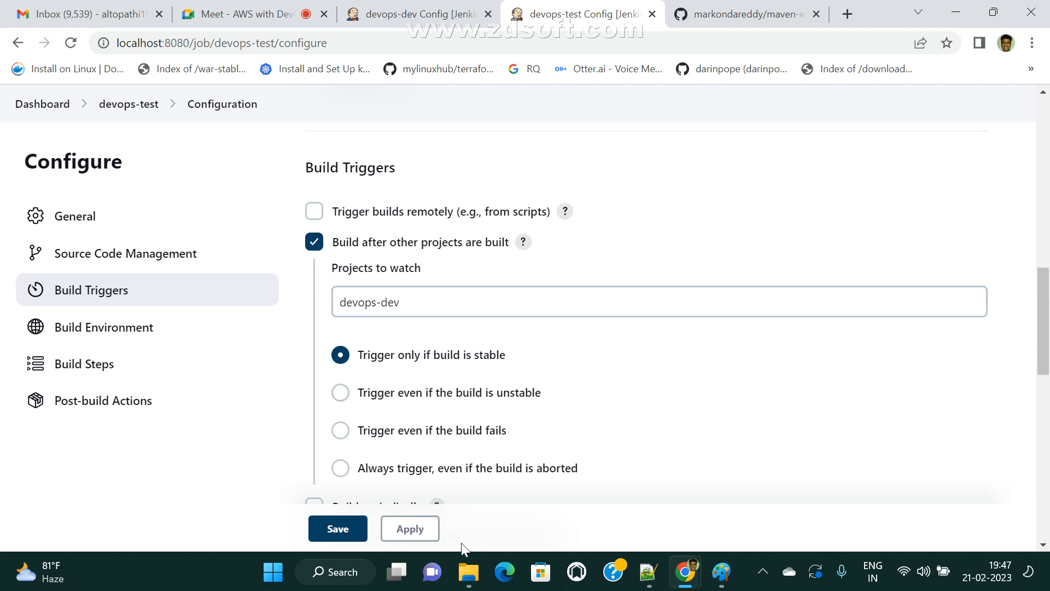
{"action": "left_click", "coordinate": [430, 530]}
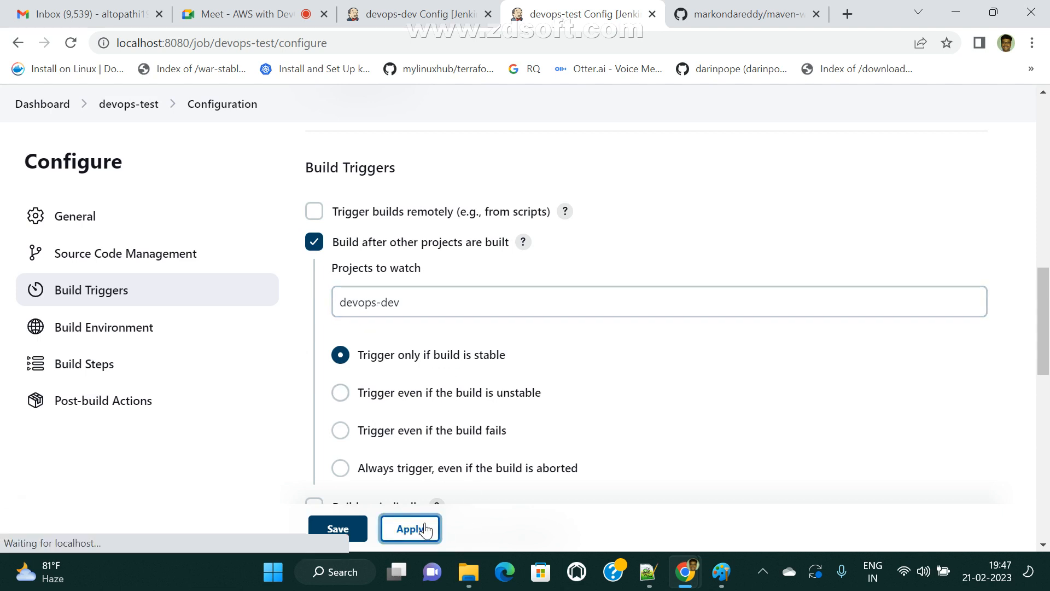
{"action": "left_click", "coordinate": [338, 529]}
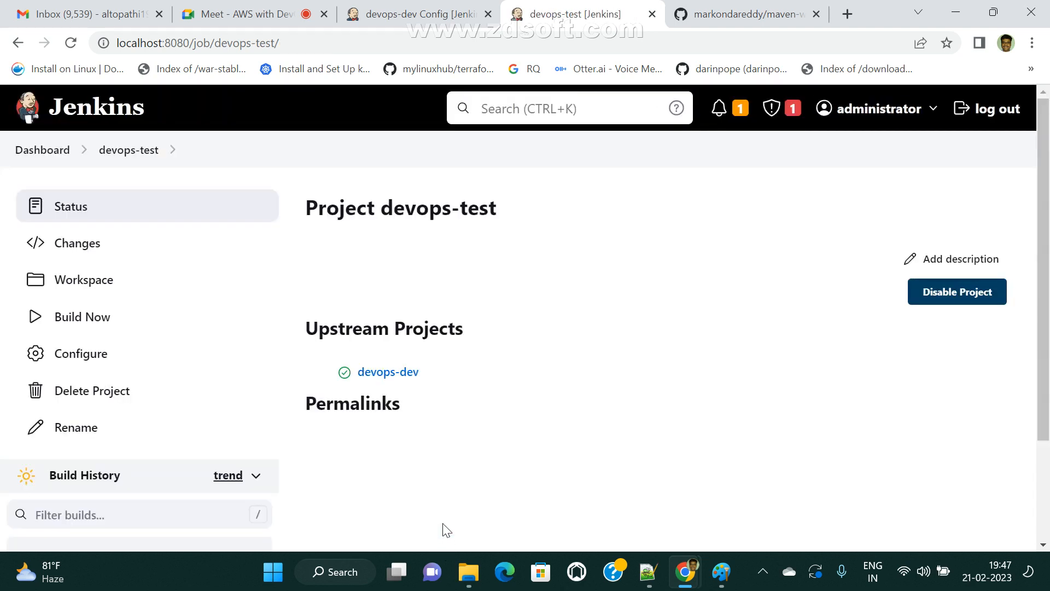
- Highlight devops-test's Upstream Projects heading, view the Paint diagram, and return to Jenkins
{"action": "left_click_drag", "start_coordinate": [295, 328], "coordinate": [485, 322]}
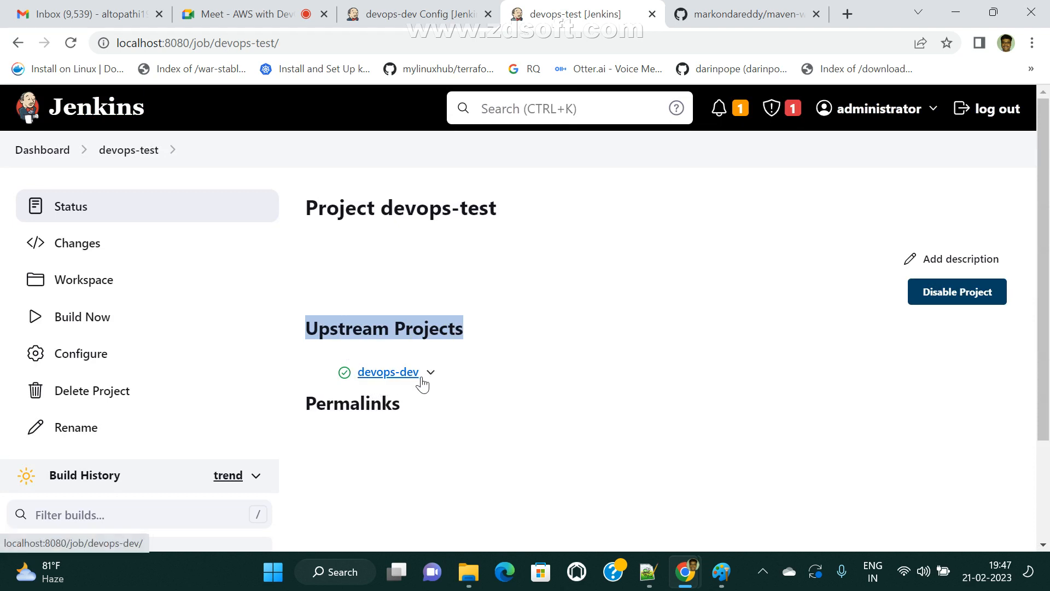
{"action": "left_click", "coordinate": [729, 581]}
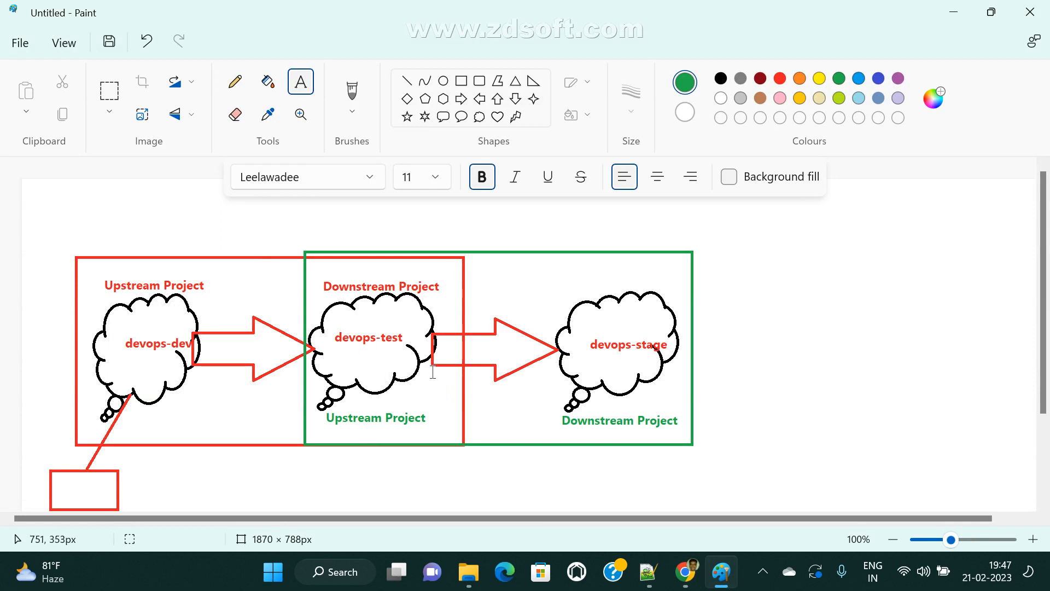
{"action": "left_click", "coordinate": [686, 576]}
{"action": "left_click", "coordinate": [618, 493]}
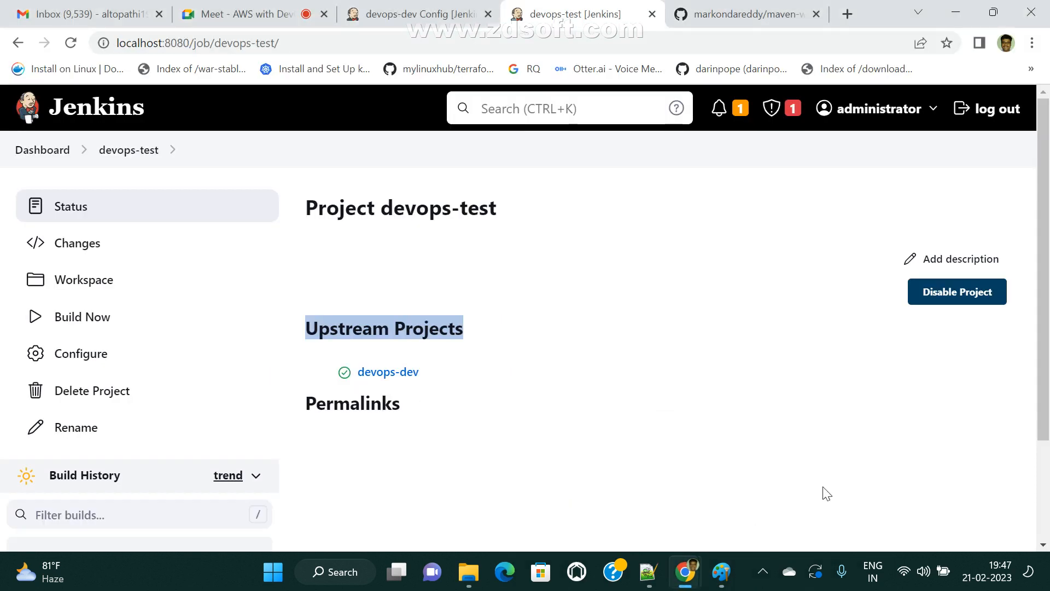
- Open the devops-dev project page and copy its address
{"action": "left_click", "coordinate": [30, 150]}
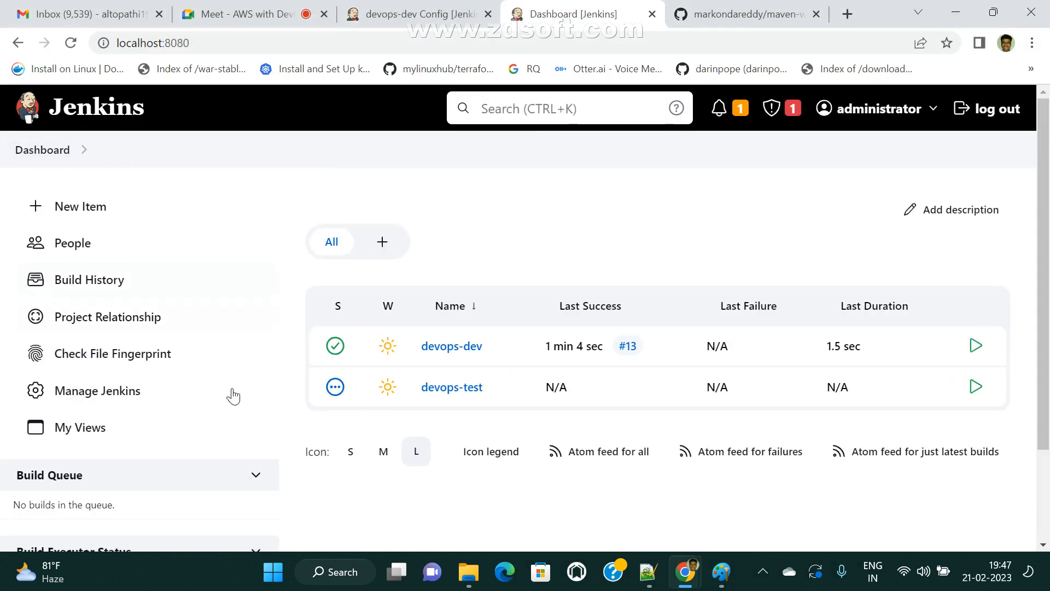
{"action": "left_click", "coordinate": [452, 346]}
{"action": "scroll", "coordinate": [93, 493], "scroll_direction": "down", "scroll_amount": 3}
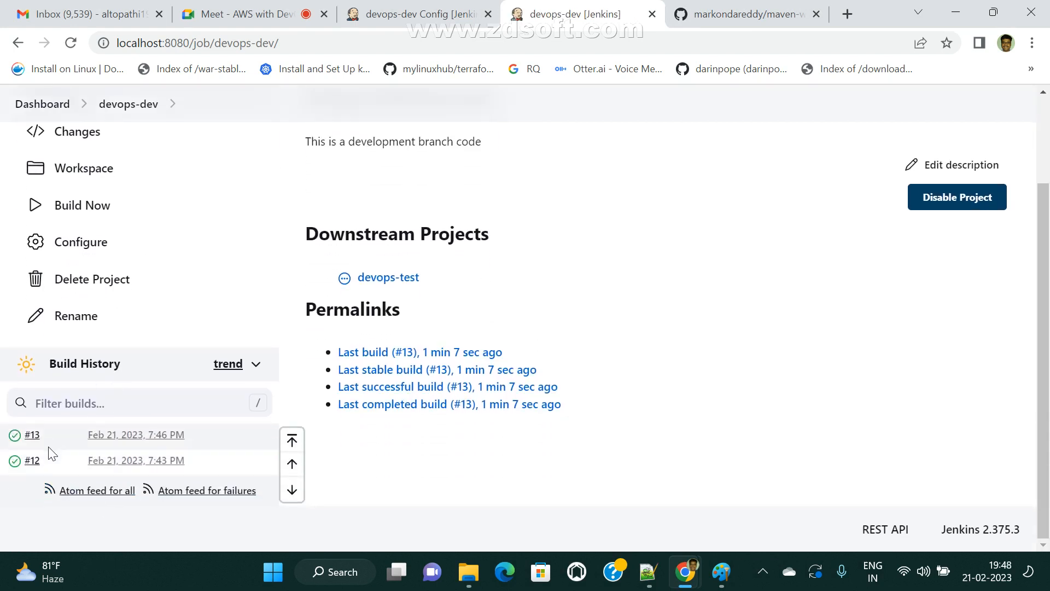
{"action": "scroll", "coordinate": [48, 447], "scroll_direction": "up", "scroll_amount": 3}
{"action": "left_click", "coordinate": [305, 43]}
{"action": "key", "text": "ctrl+c"}
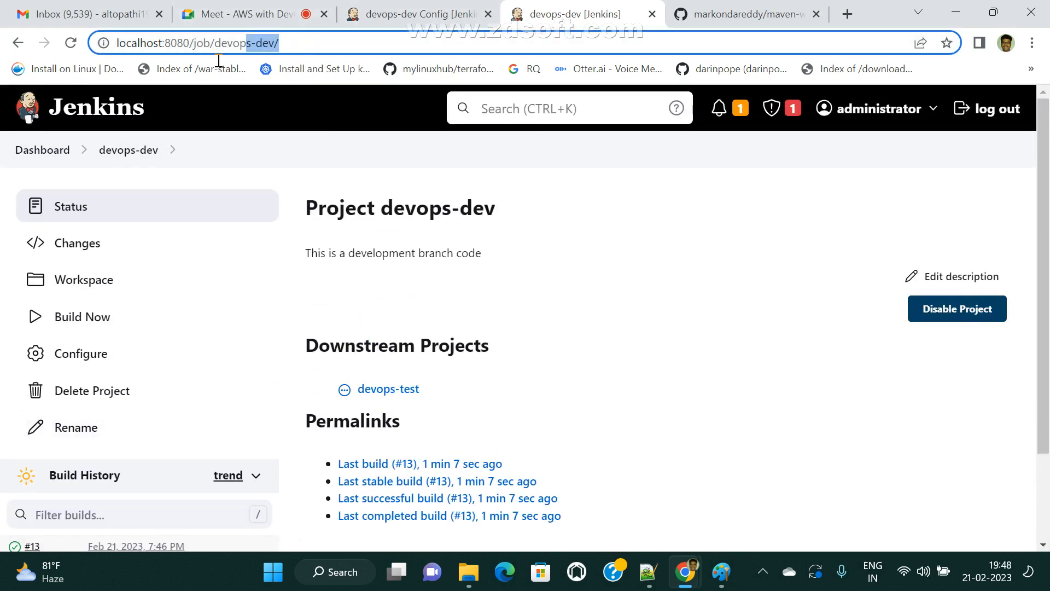
- Load the Jenkins dashboard in the GitHub tab using the copied address trimmed to the root
{"action": "left_click", "coordinate": [693, 12]}
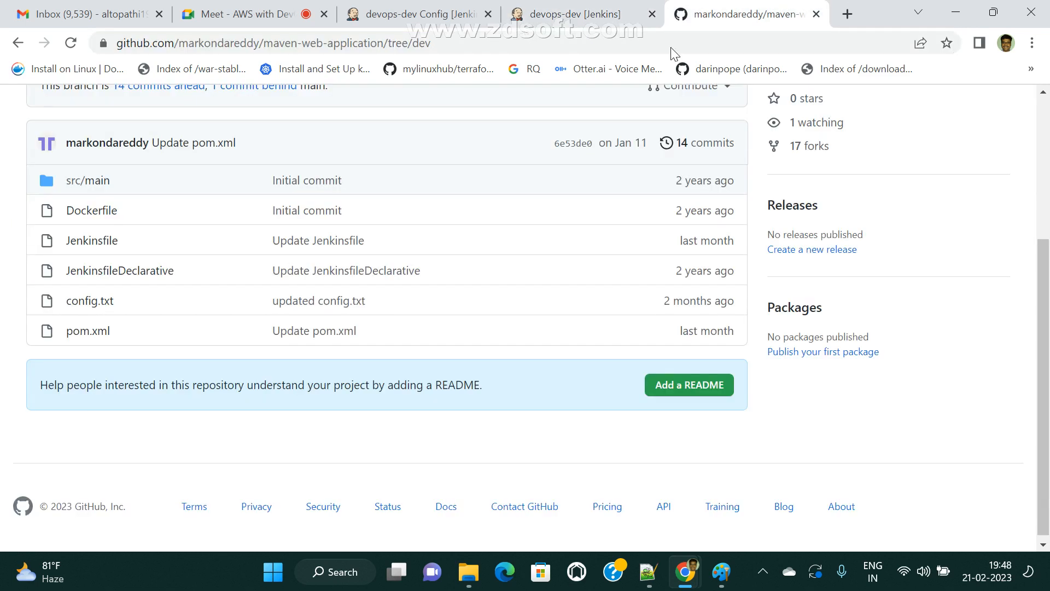
{"action": "left_click", "coordinate": [582, 44]}
{"action": "key", "text": "ctrl+v"}
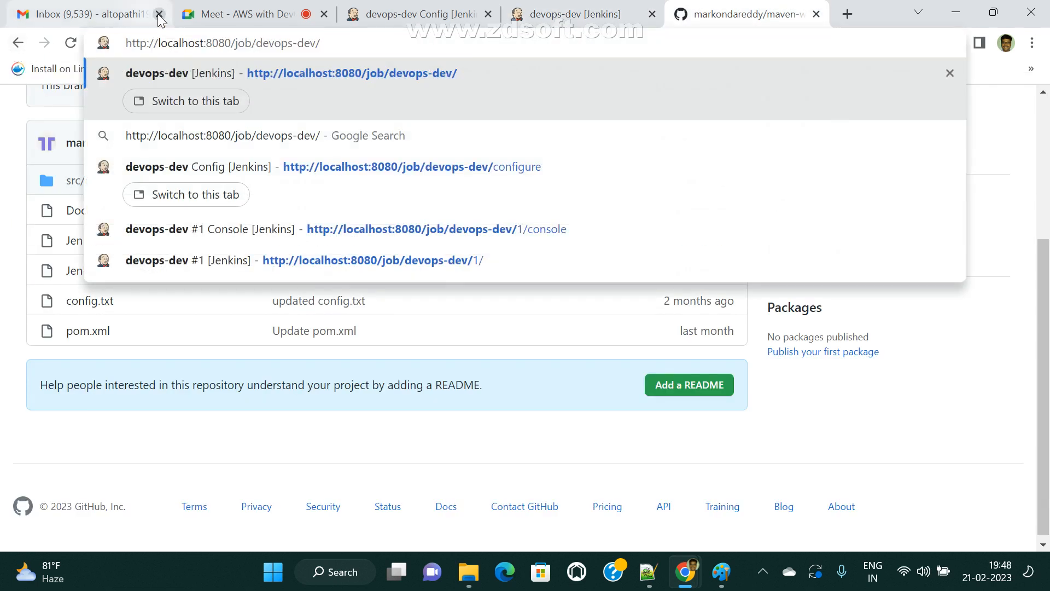
{"action": "key", "text": "BackSpace"}
{"action": "key", "text": "BackSpace"}
{"action": "key", "text": "BackSpace"}
{"action": "key", "text": "BackSpace"}
{"action": "type", "text": "yrd"}
{"action": "key", "text": "BackSpace"}
{"action": "key", "text": "BackSpace"}
{"action": "key", "text": "BackSpace"}
{"action": "key", "text": "BackSpace"}
{"action": "key", "text": "BackSpace"}
{"action": "key", "text": "BackSpace"}
{"action": "key", "text": "BackSpace"}
{"action": "key", "text": "BackSpace"}
{"action": "key", "text": "BackSpace"}
{"action": "key", "text": "BackSpace"}
{"action": "key", "text": "BackSpace"}
{"action": "key", "text": "BackSpace"}
{"action": "key", "text": "BackSpace"}
{"action": "key", "text": "BackSpace"}
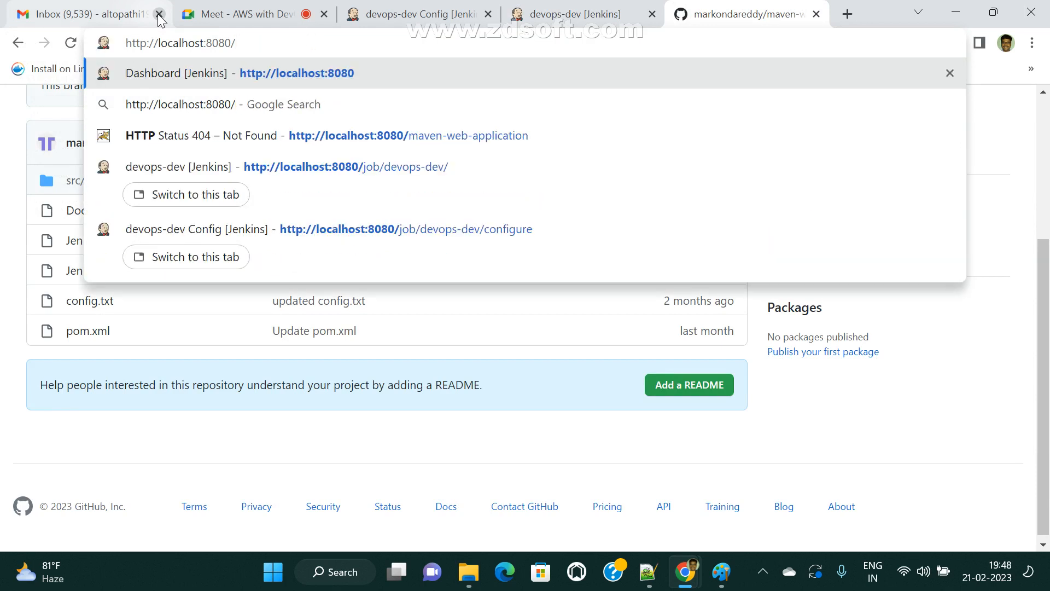
{"action": "key", "text": "Return"}
- Confirm devops-test has no builds yet, then return to the devops-dev tab
{"action": "left_click", "coordinate": [449, 387]}
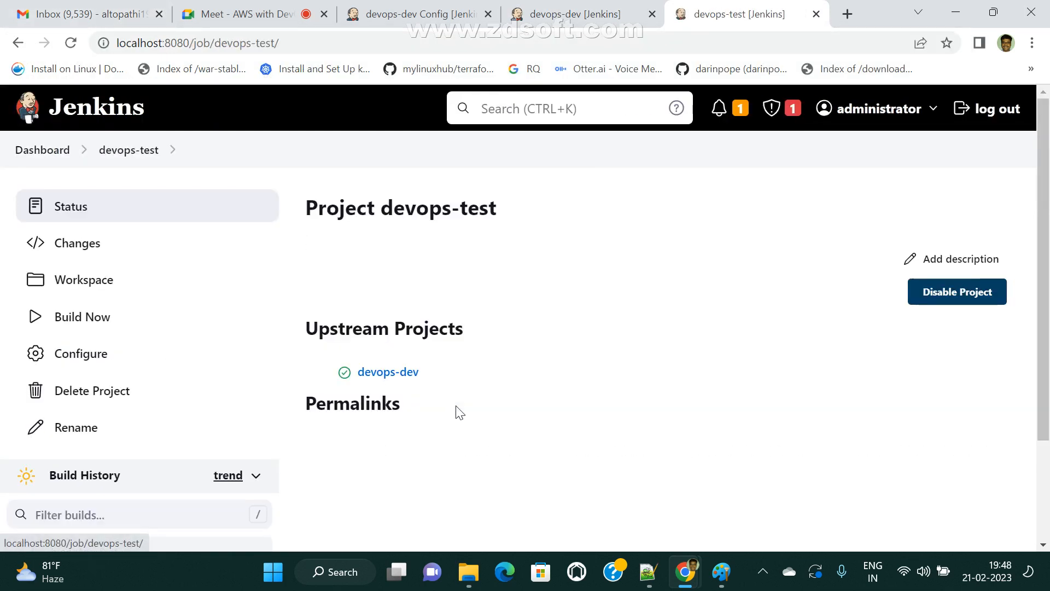
{"action": "scroll", "coordinate": [475, 459], "scroll_direction": "down", "scroll_amount": 2}
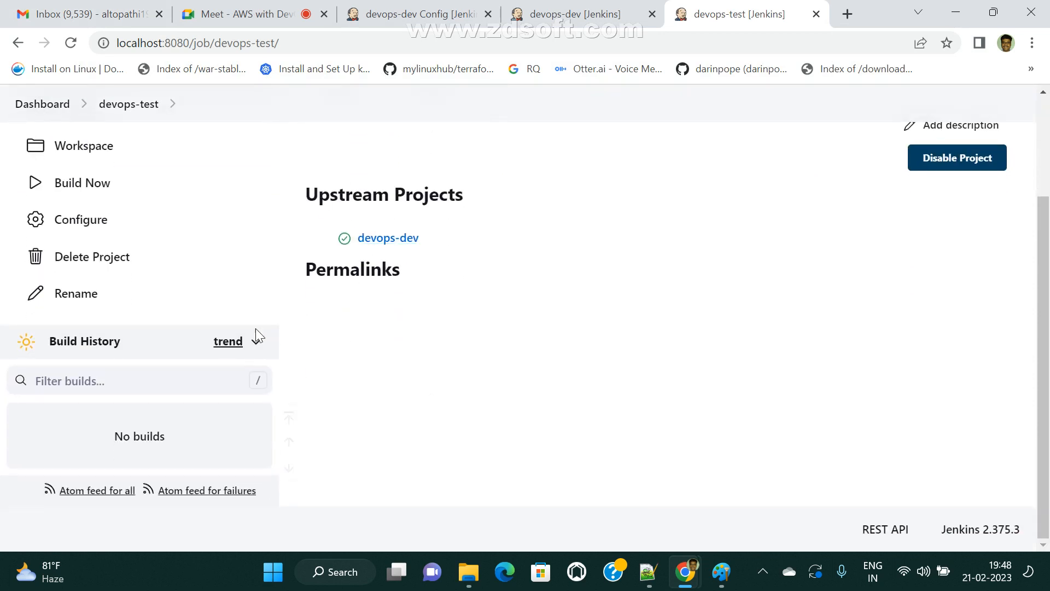
{"action": "scroll", "coordinate": [55, 452], "scroll_direction": "up", "scroll_amount": 3}
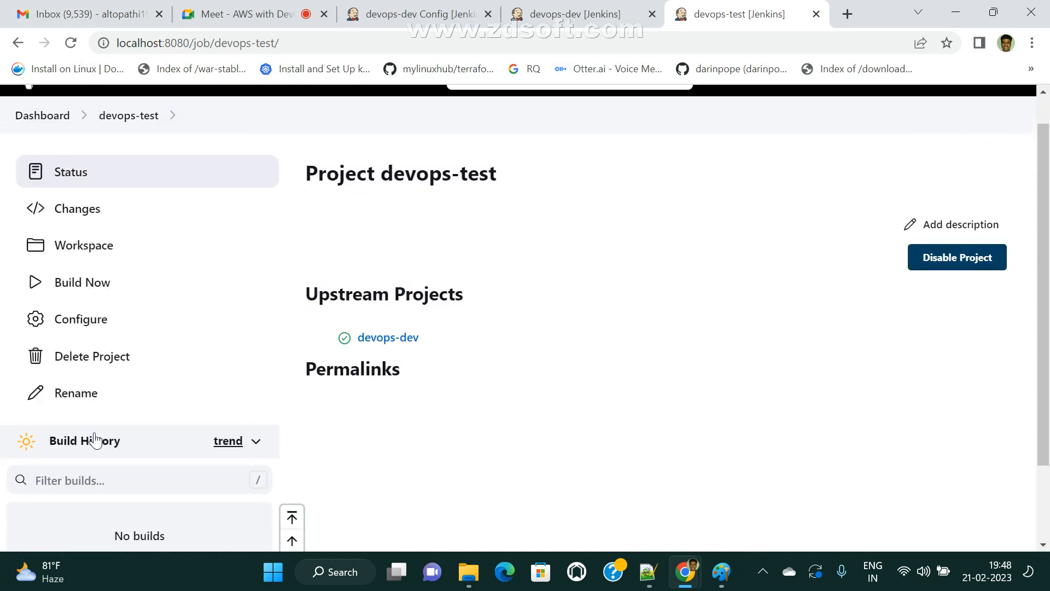
{"action": "left_click", "coordinate": [571, 15]}
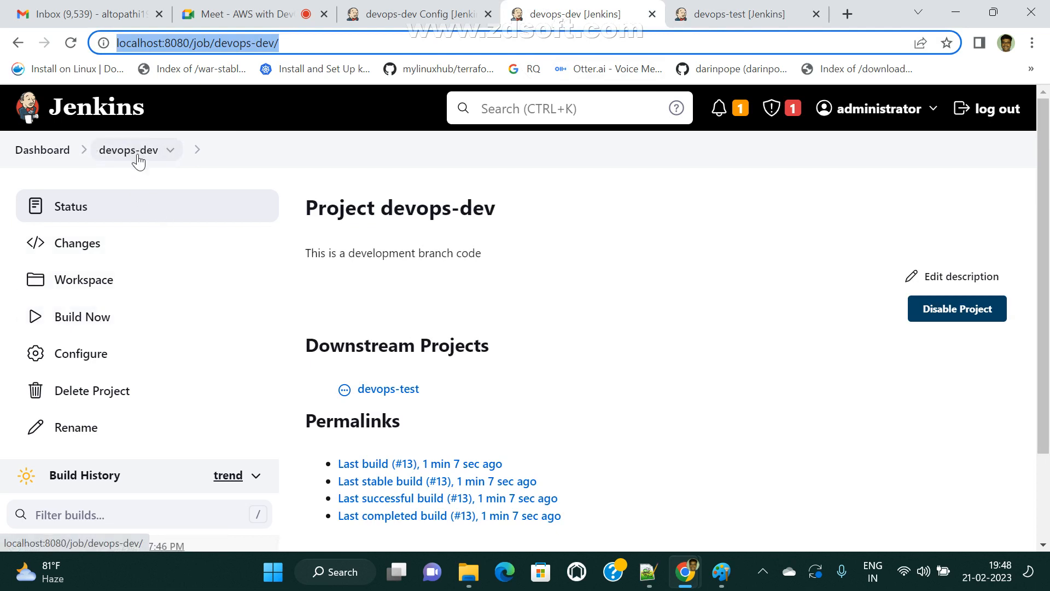
- Build devops-dev as #14 and refresh devops-test to see its triggered build #1
{"action": "left_click", "coordinate": [80, 323]}
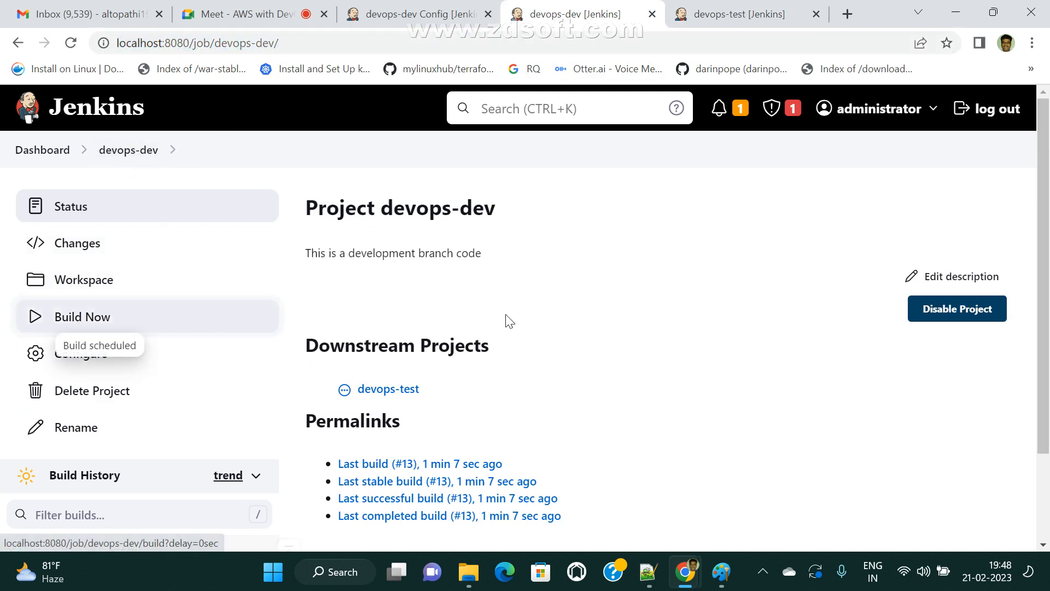
{"action": "scroll", "coordinate": [631, 382], "scroll_direction": "down", "scroll_amount": 2}
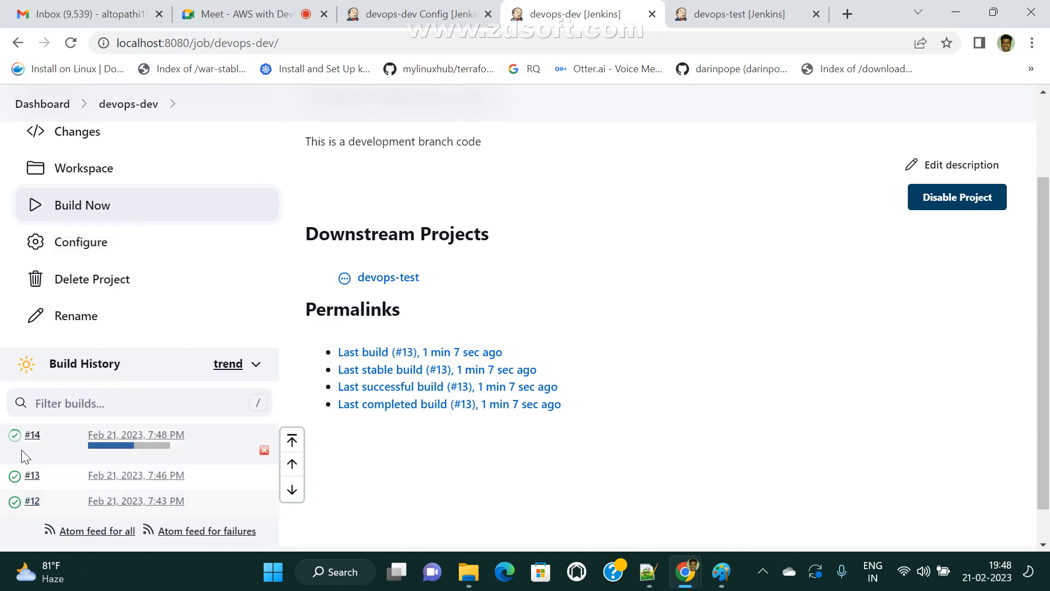
{"action": "left_click", "coordinate": [766, 8]}
{"action": "scroll", "coordinate": [359, 443], "scroll_direction": "down", "scroll_amount": 2}
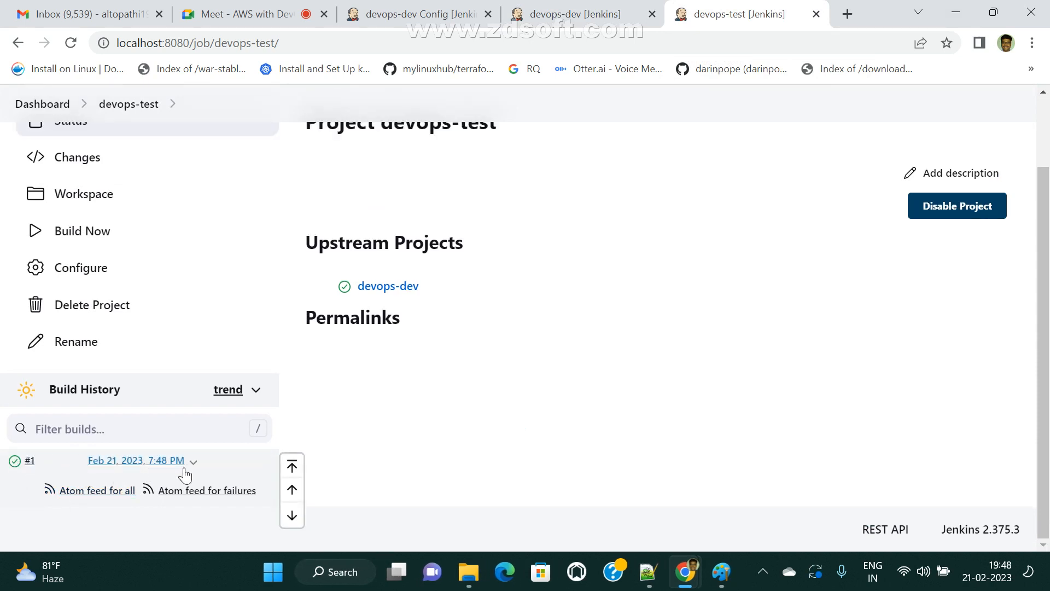
{"action": "key", "text": "ctrl+shift+Tab"}
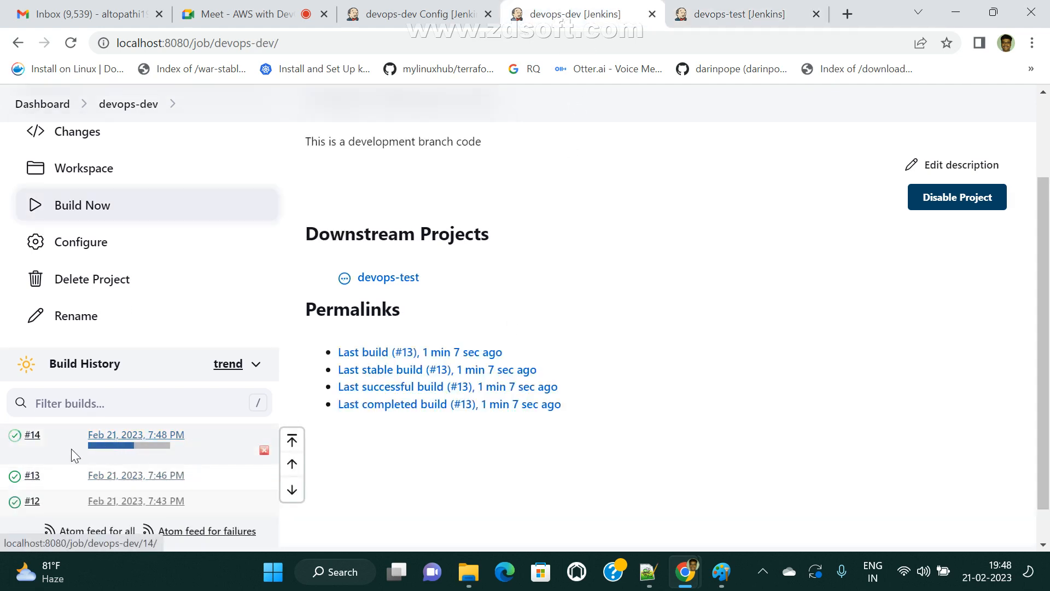
{"action": "scroll", "coordinate": [218, 497], "scroll_direction": "down", "scroll_amount": 1}
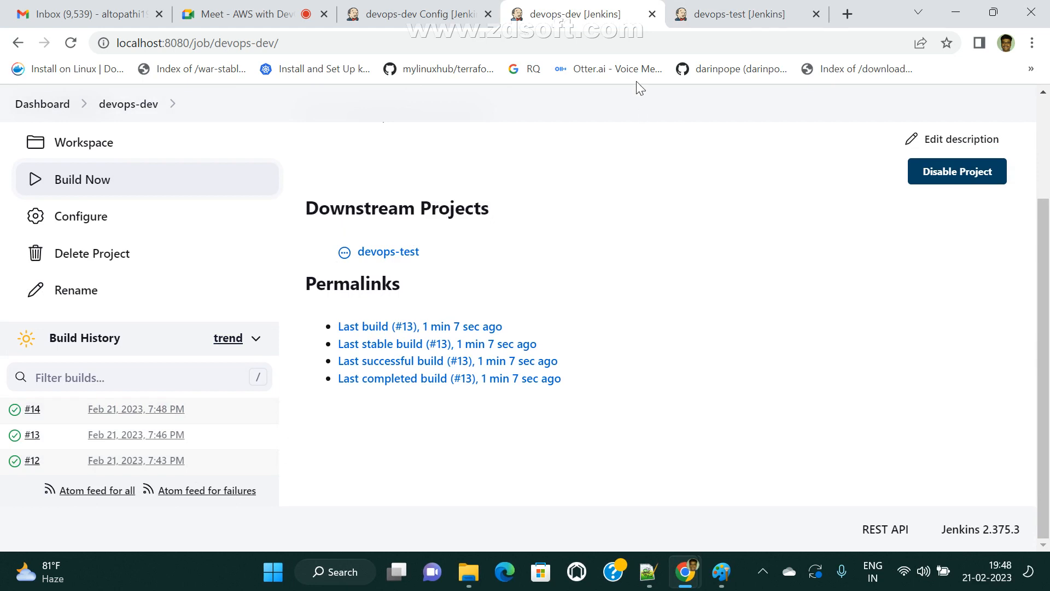
{"action": "key", "text": "ctrl+Tab"}
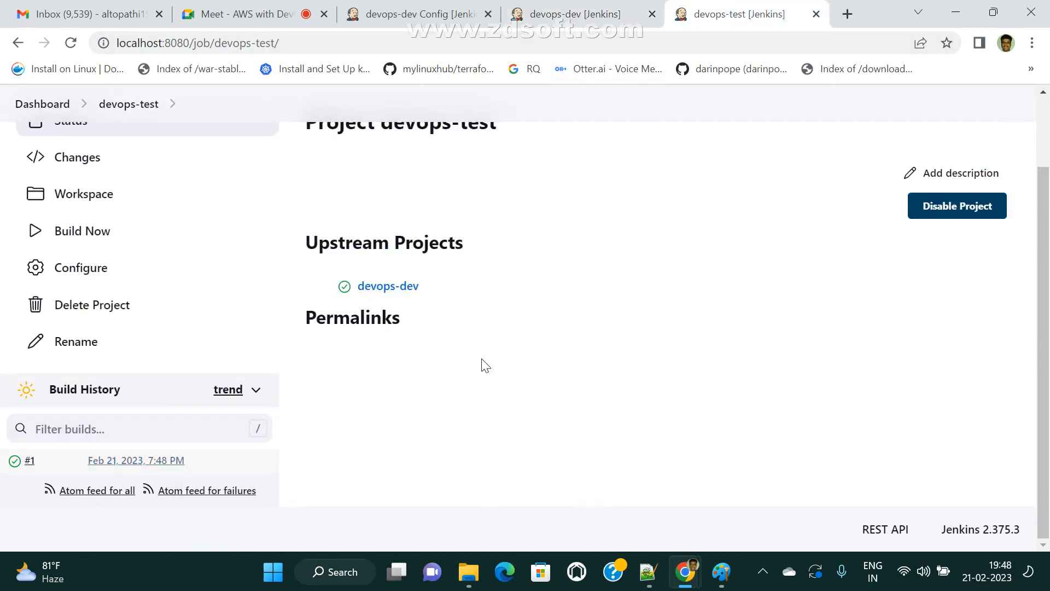
{"action": "scroll", "coordinate": [485, 362], "scroll_direction": "up", "scroll_amount": 2}
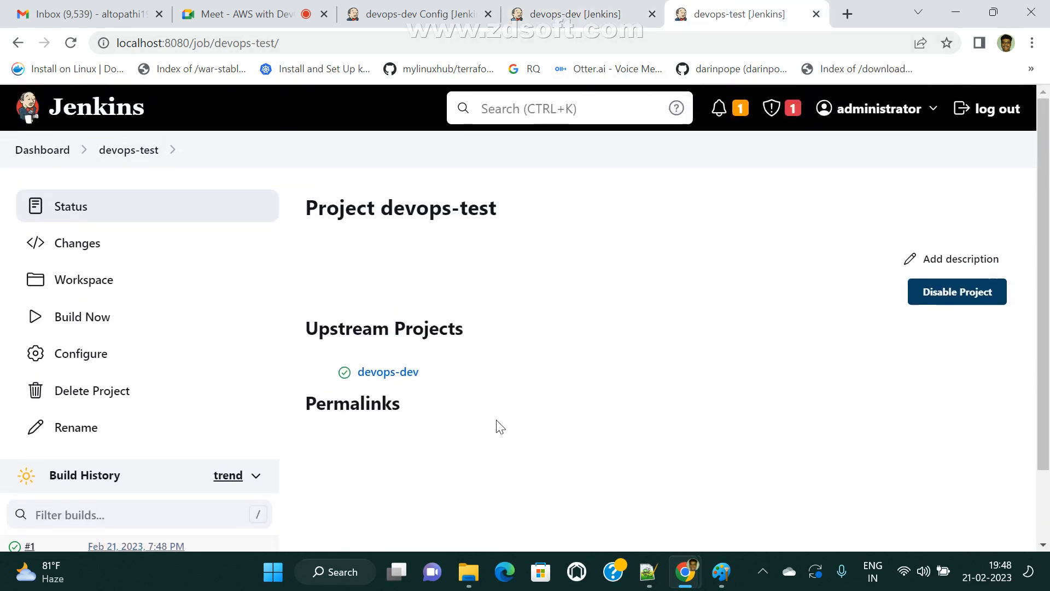
{"action": "left_click", "coordinate": [129, 160]}
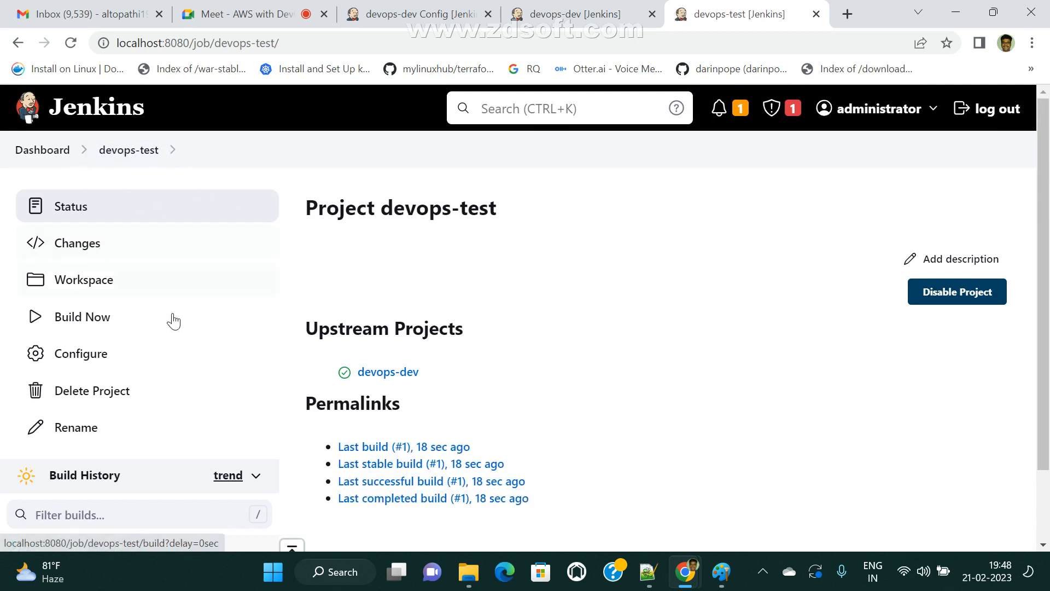
{"action": "left_click", "coordinate": [86, 361]}
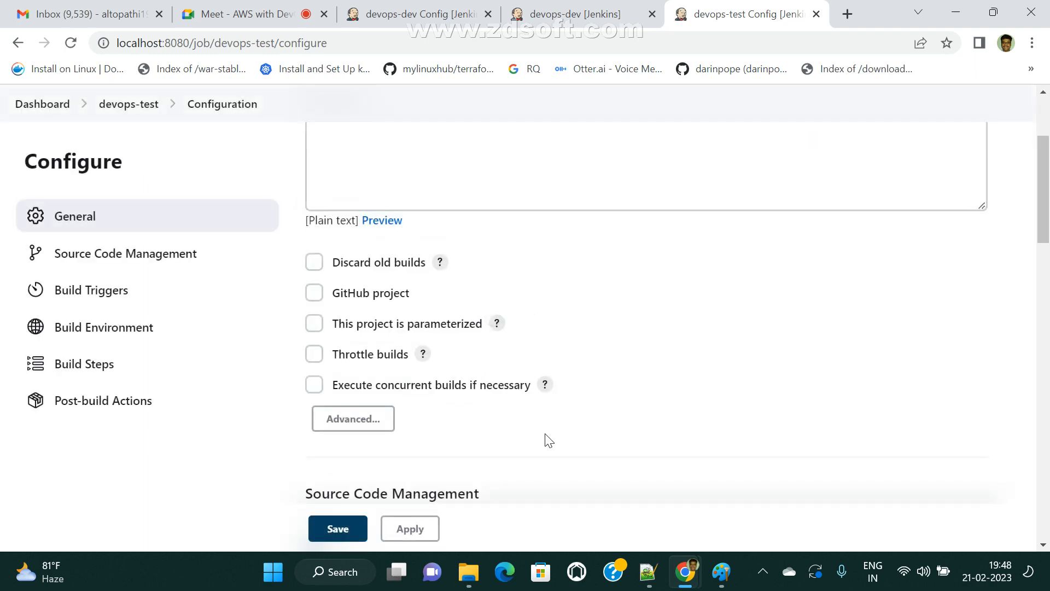
- Verify devops-test's trigger watches devops-dev on stable builds, then return to devops-dev
{"action": "scroll", "coordinate": [547, 454], "scroll_direction": "down", "scroll_amount": 15}
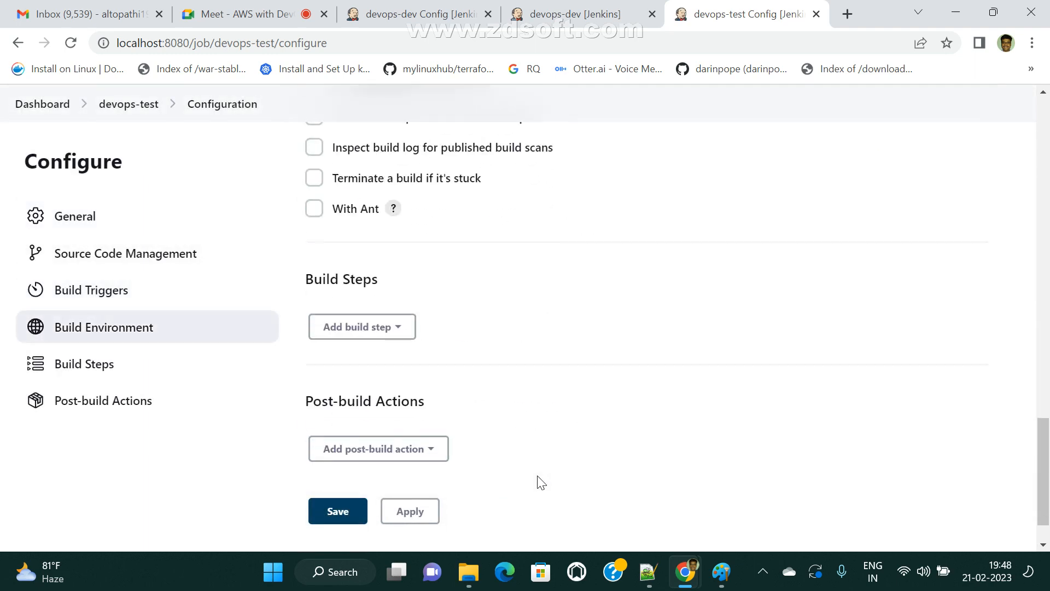
{"action": "scroll", "coordinate": [541, 455], "scroll_direction": "up", "scroll_amount": 3}
{"action": "scroll", "coordinate": [427, 464], "scroll_direction": "down", "scroll_amount": 4}
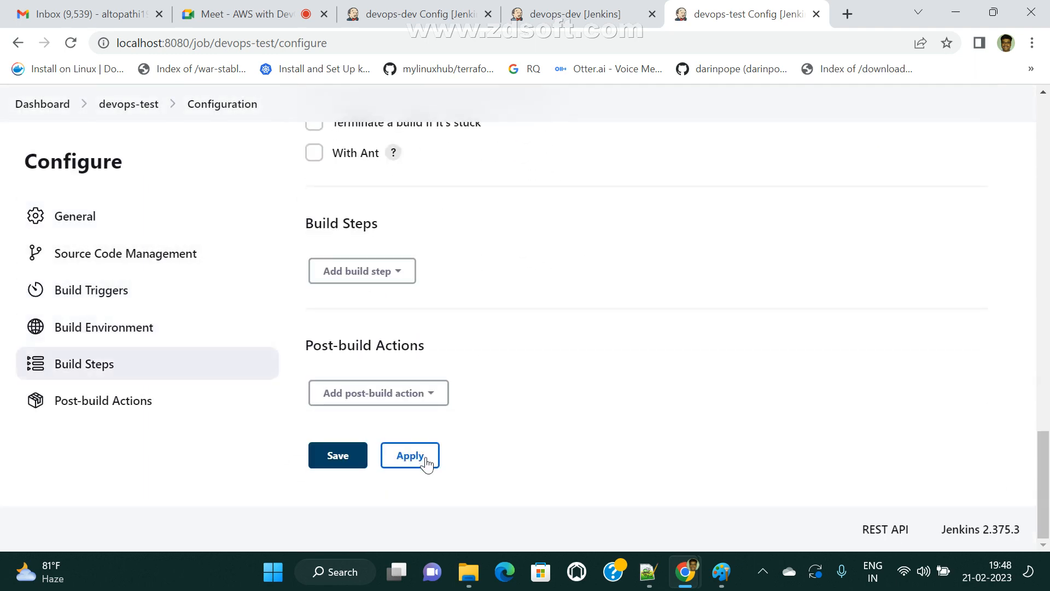
{"action": "scroll", "coordinate": [438, 468], "scroll_direction": "up", "scroll_amount": 10}
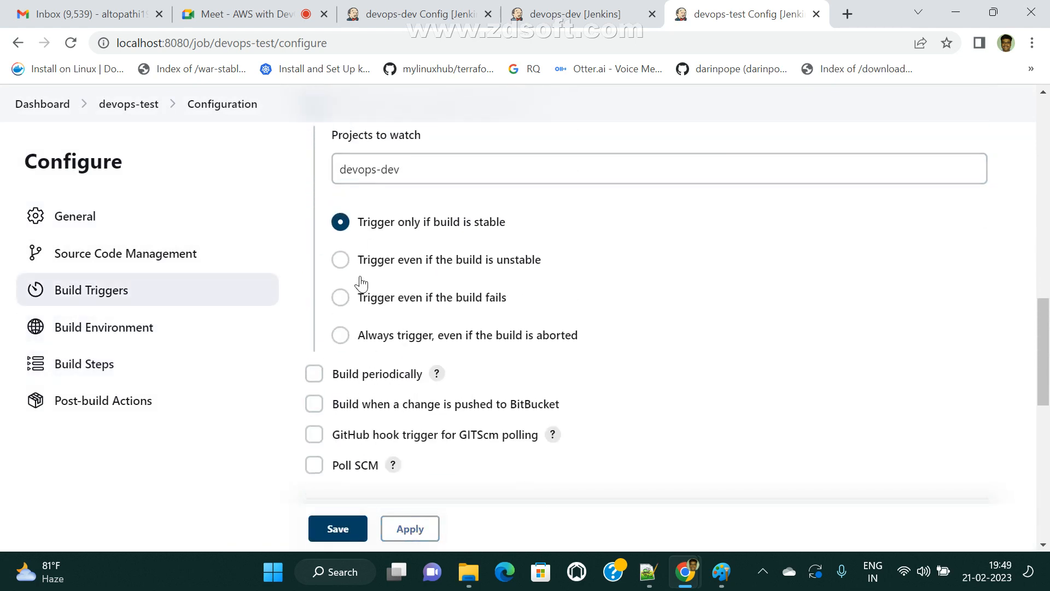
{"action": "scroll", "coordinate": [361, 282], "scroll_direction": "up", "scroll_amount": 4}
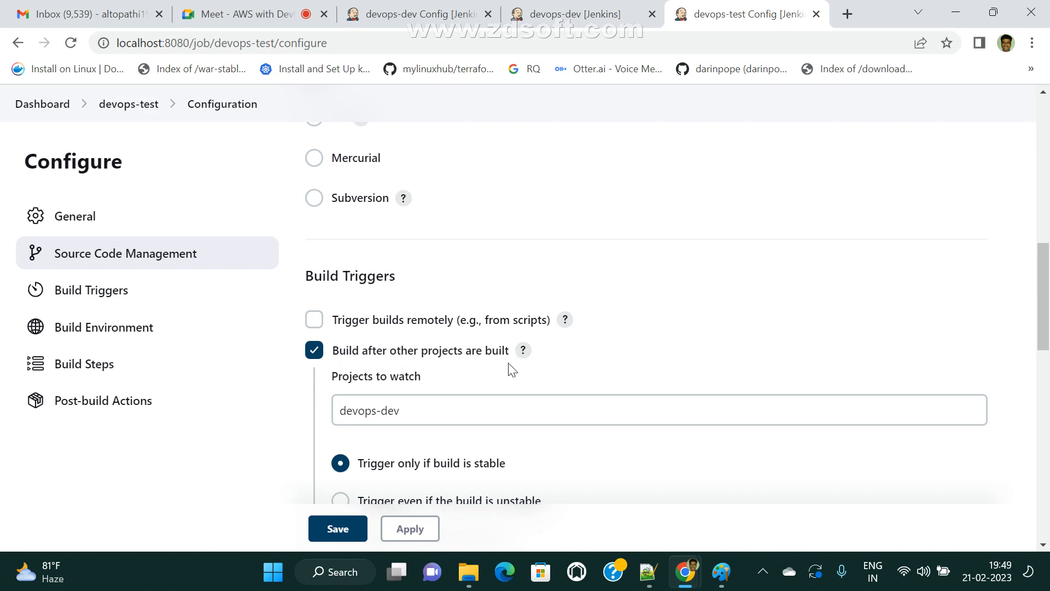
{"action": "left_click_drag", "start_coordinate": [412, 410], "coordinate": [321, 411]}
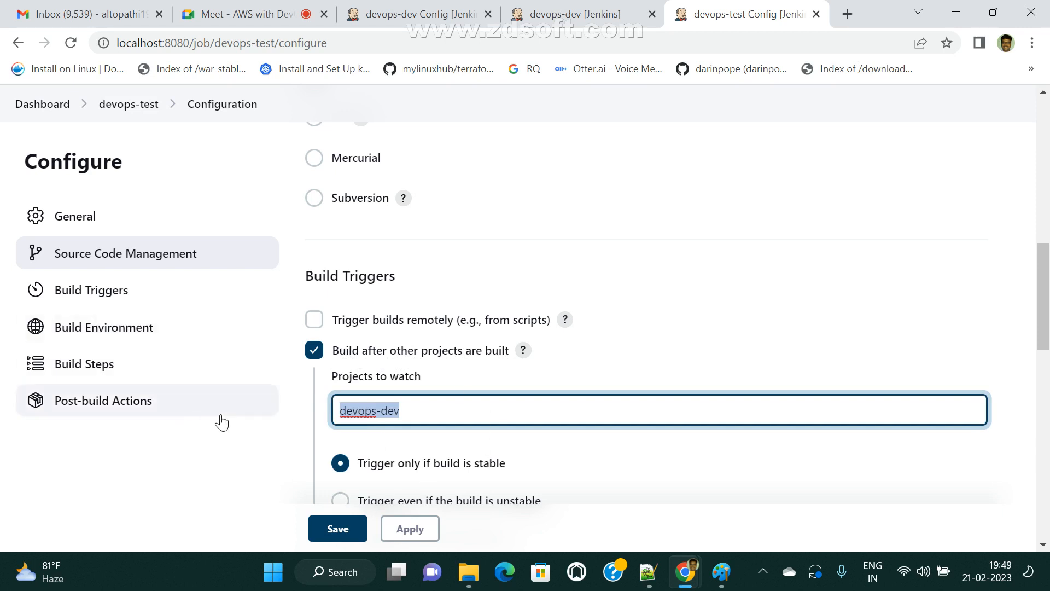
{"action": "left_click", "coordinate": [539, 8]}
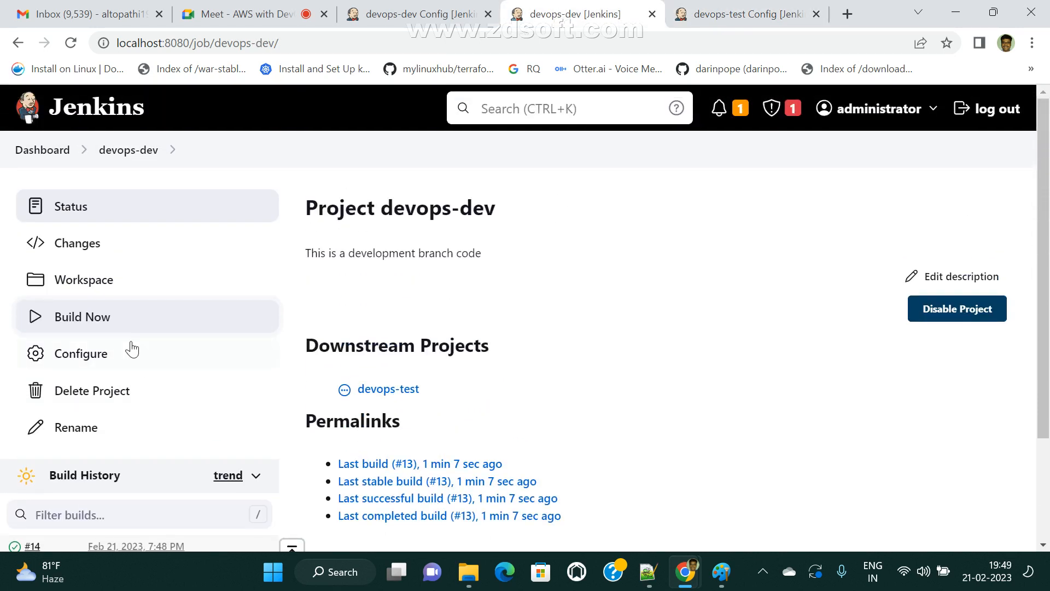
- Run devops-dev build #15 and confirm it triggered devops-test's successful build #2
{"action": "left_click", "coordinate": [86, 323]}
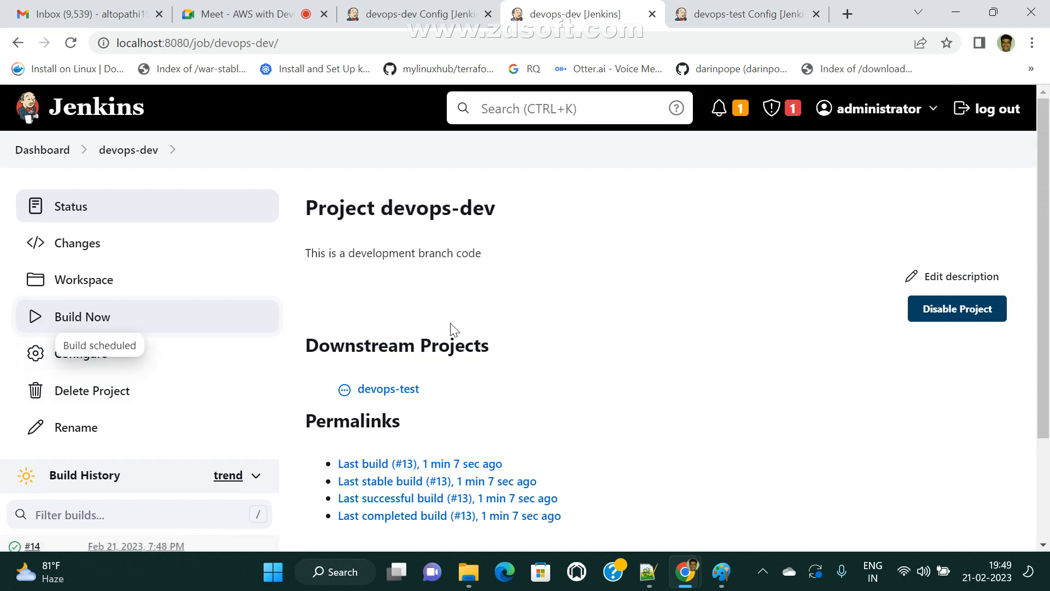
{"action": "scroll", "coordinate": [170, 474], "scroll_direction": "down", "scroll_amount": 3}
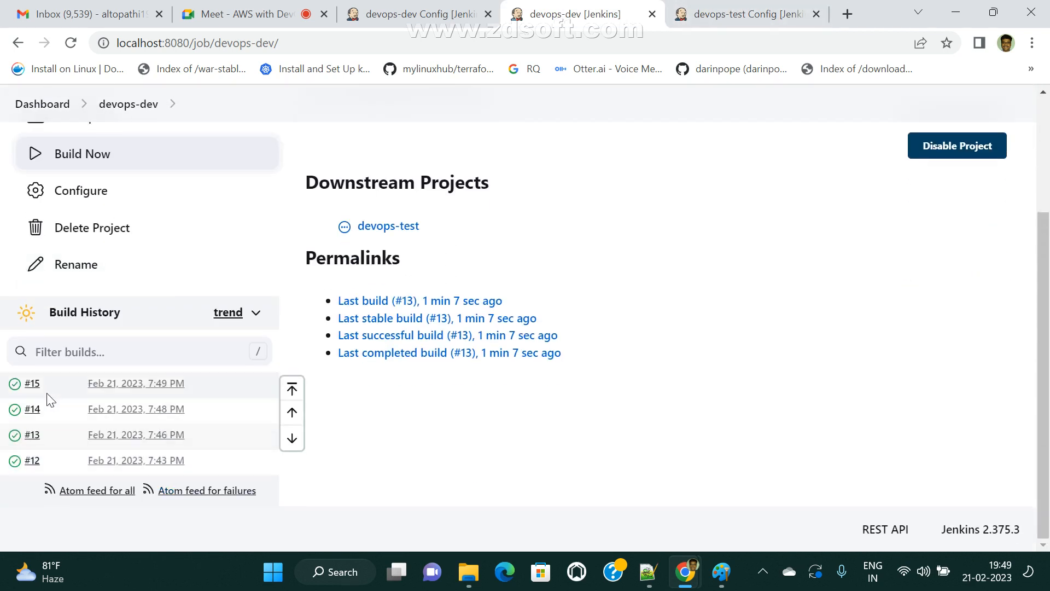
{"action": "left_click", "coordinate": [733, 13]}
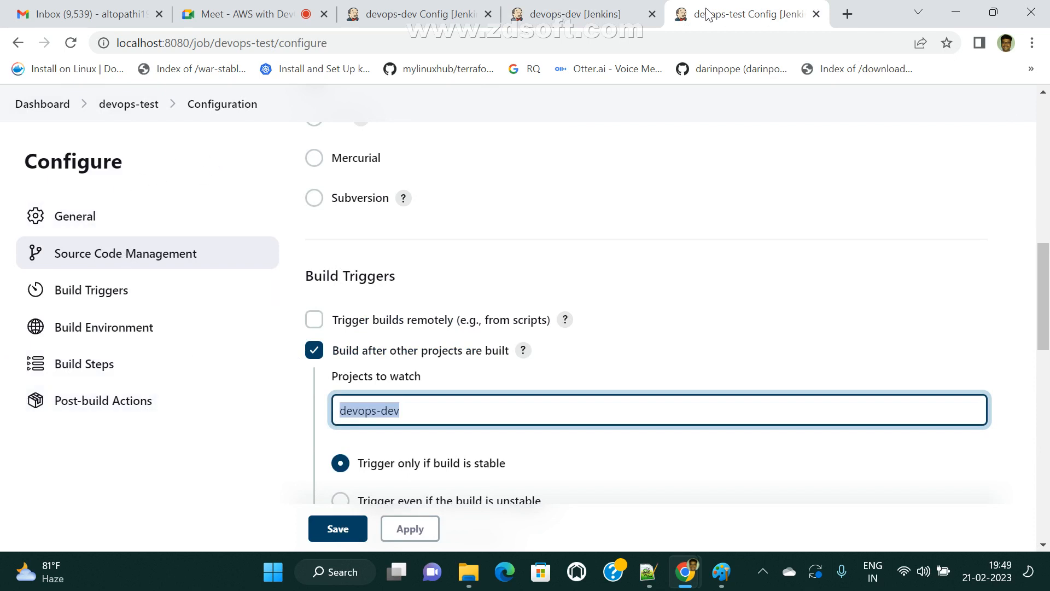
{"action": "left_click", "coordinate": [145, 107]}
{"action": "scroll", "coordinate": [289, 479], "scroll_direction": "down", "scroll_amount": 2}
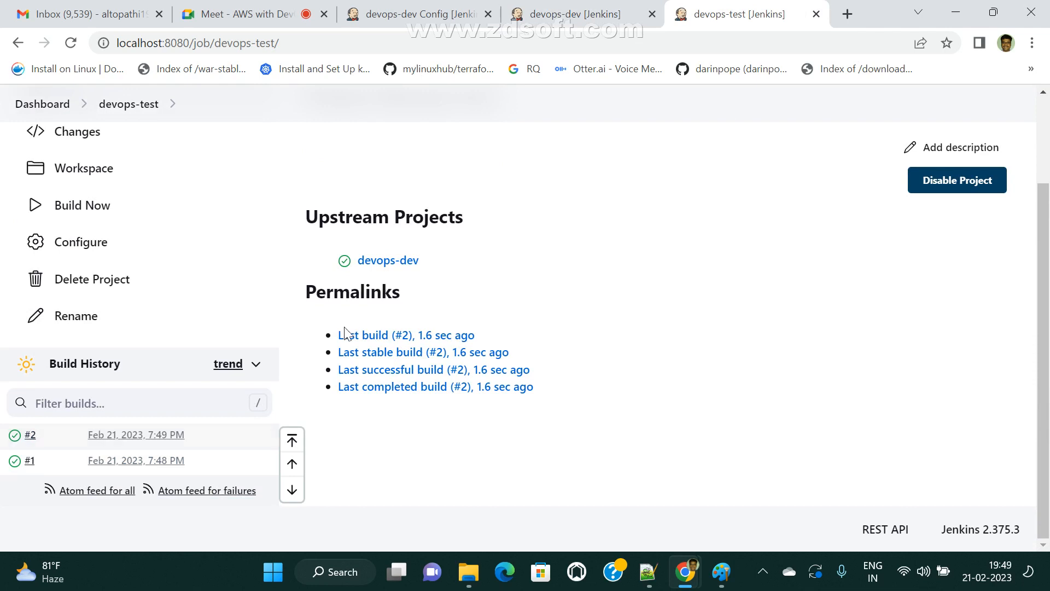
{"action": "left_click", "coordinate": [575, 13]}
{"action": "scroll", "coordinate": [254, 377], "scroll_direction": "up", "scroll_amount": 3}
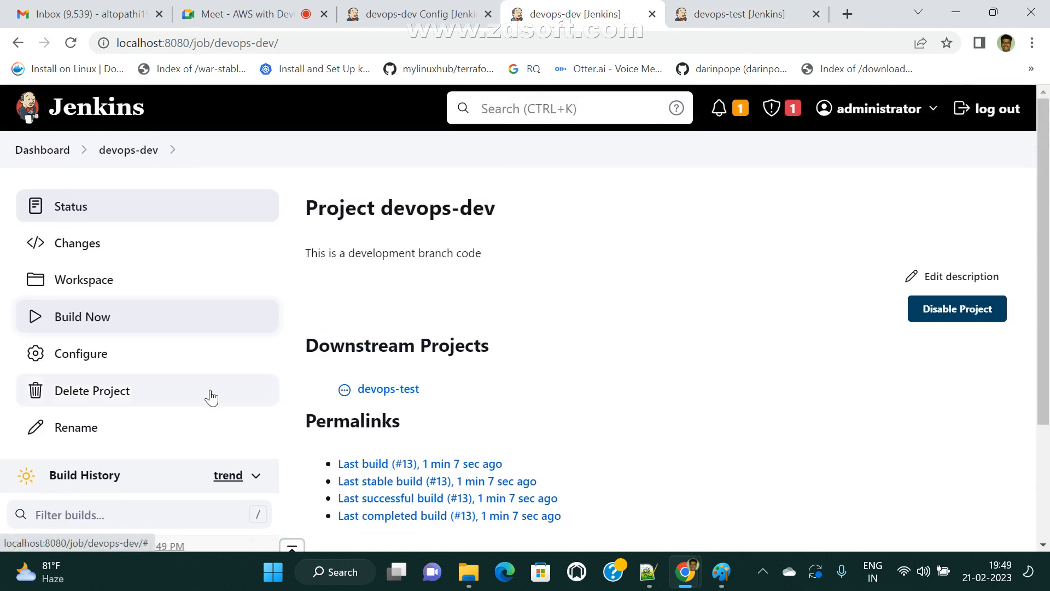
- Replace devops-dev's Windows batch step with an Execute shell step running echo welcome, and save
{"action": "left_click", "coordinate": [81, 354]}
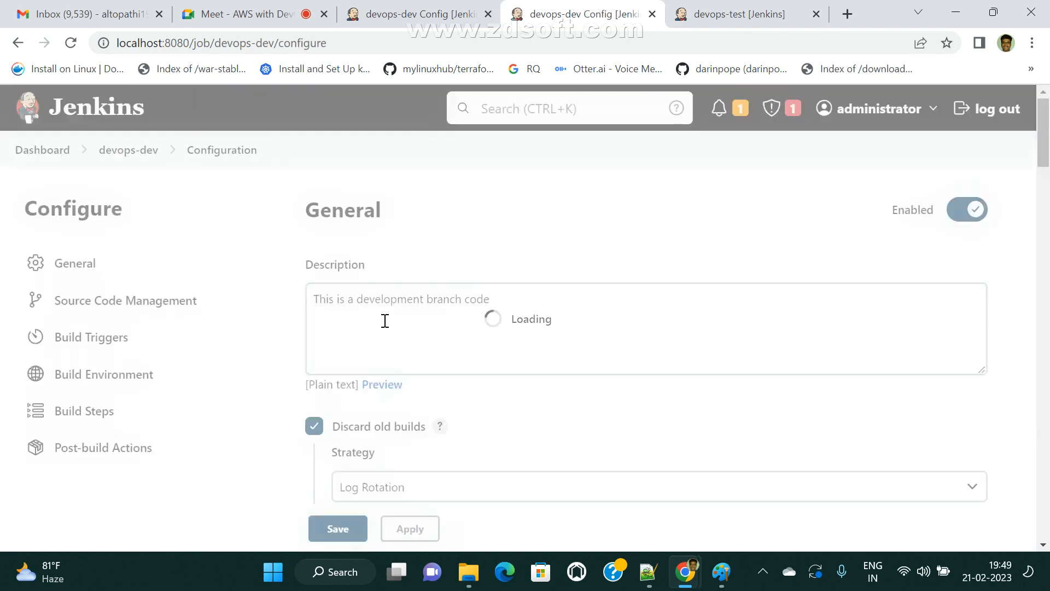
{"action": "scroll", "coordinate": [390, 396], "scroll_direction": "down", "scroll_amount": 2}
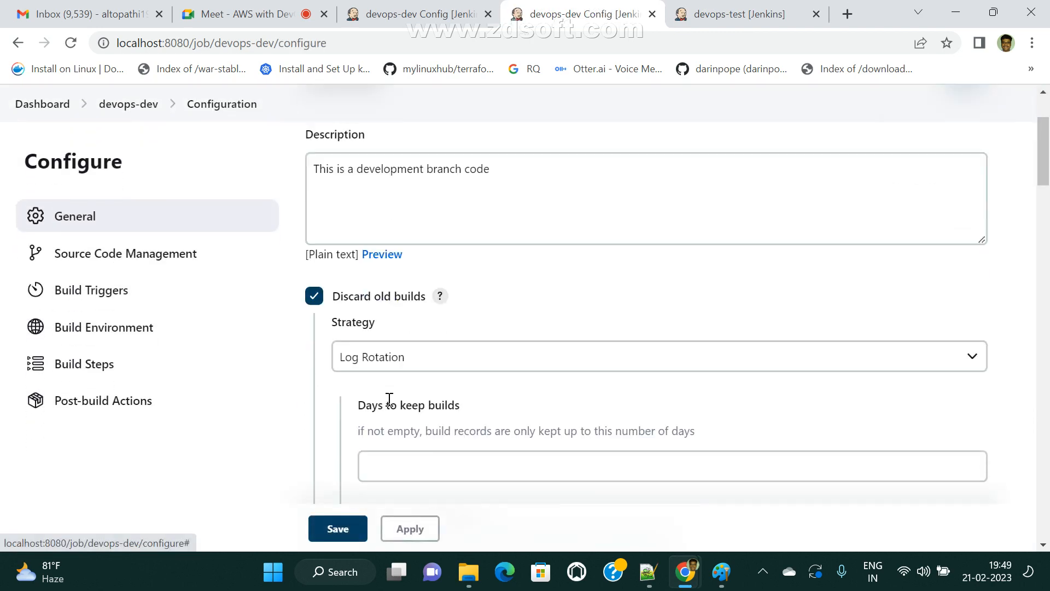
{"action": "left_click", "coordinate": [112, 298]}
{"action": "scroll", "coordinate": [681, 350], "scroll_direction": "down", "scroll_amount": 5}
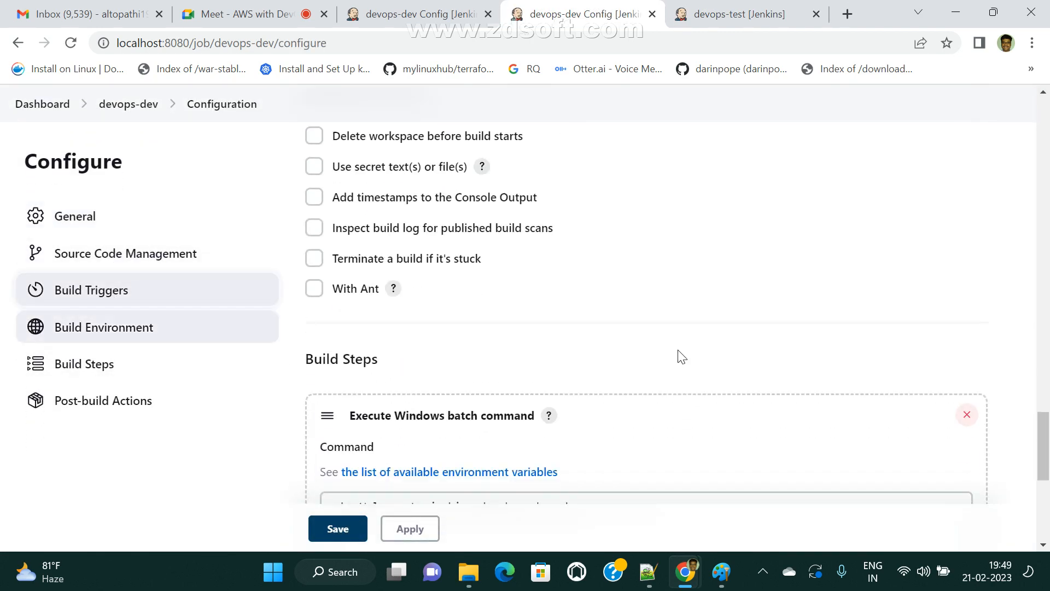
{"action": "scroll", "coordinate": [679, 350], "scroll_direction": "down", "scroll_amount": 4}
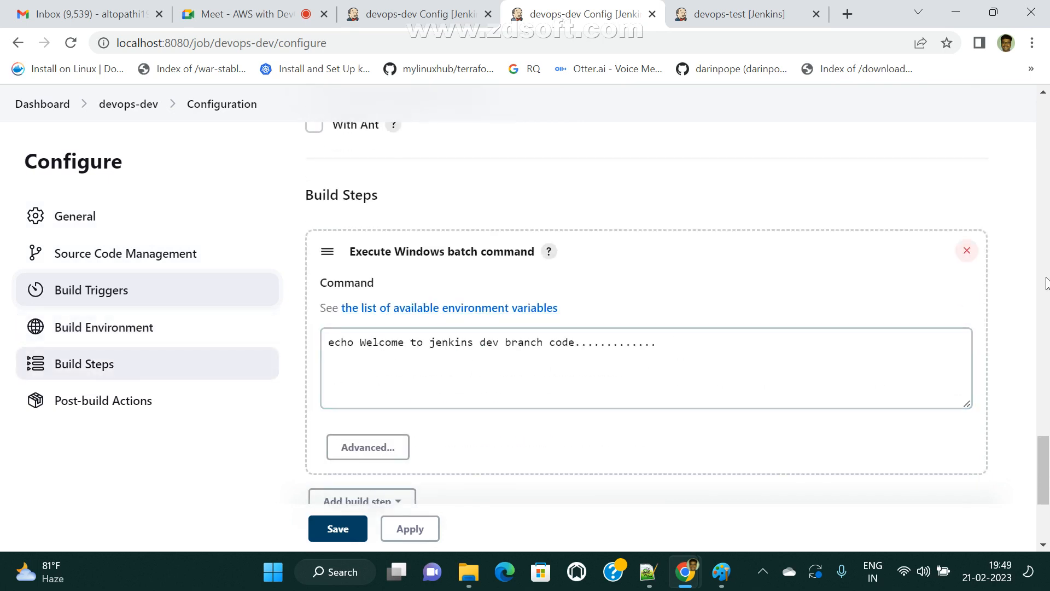
{"action": "left_click", "coordinate": [966, 250]}
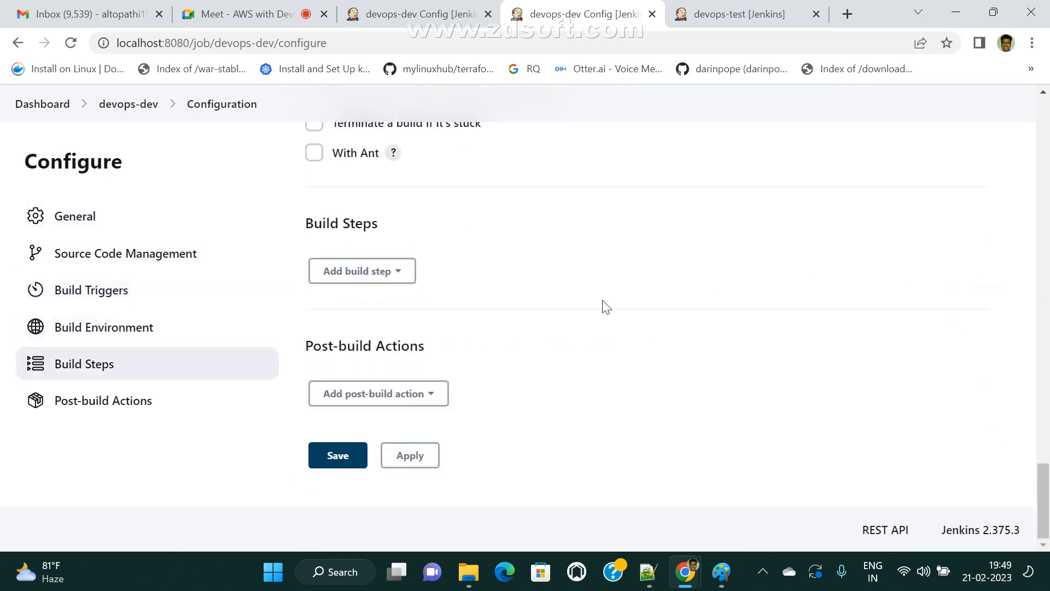
{"action": "left_click", "coordinate": [404, 279]}
{"action": "left_click", "coordinate": [383, 349]}
{"action": "left_click", "coordinate": [401, 379]}
{"action": "type", "text": "echo welcome"}
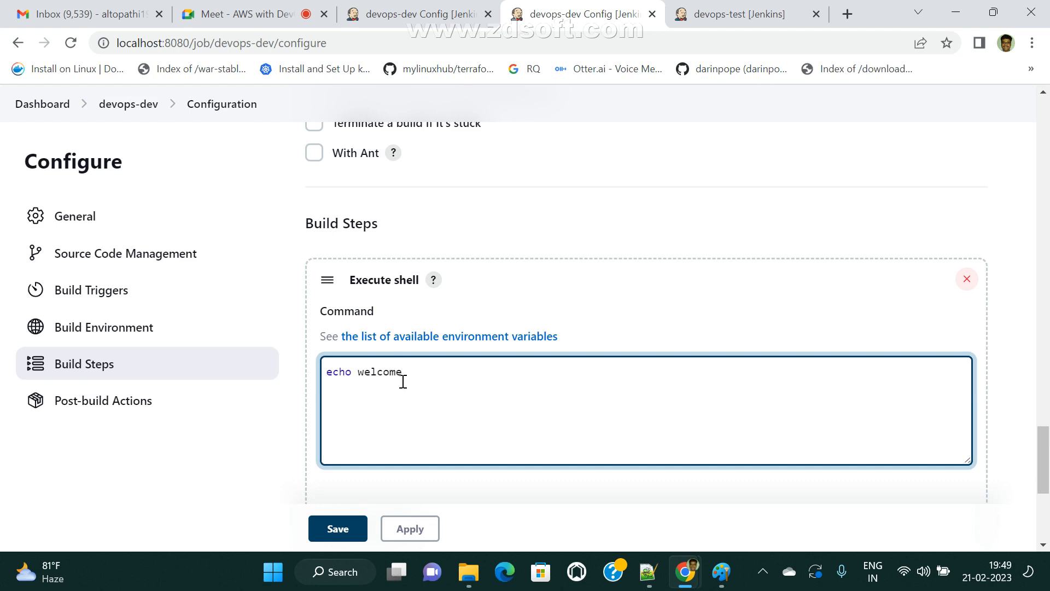
{"action": "left_click", "coordinate": [343, 526]}
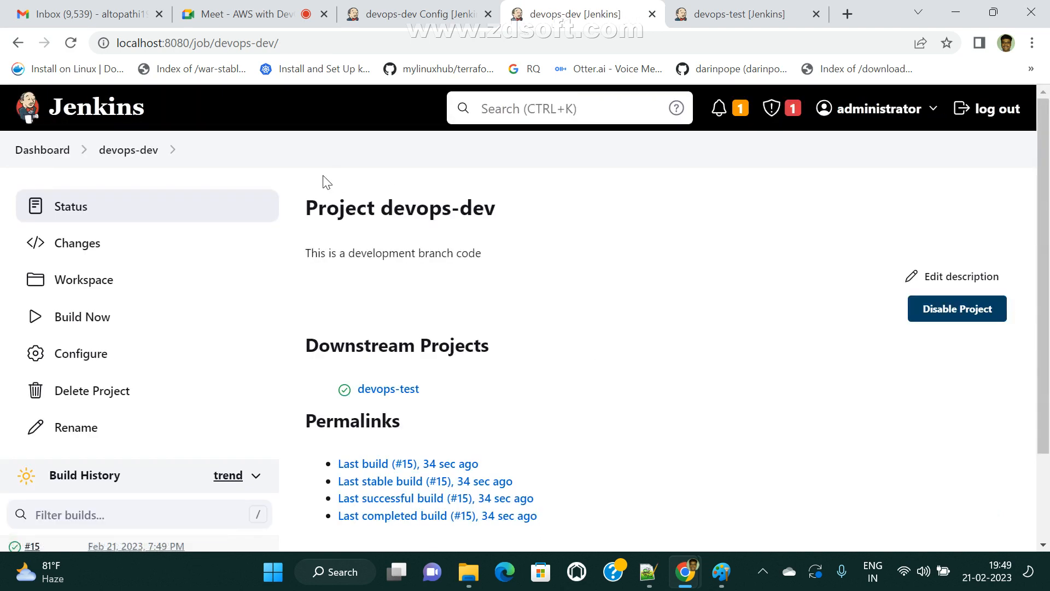
- Review the Paint pipeline diagram, then return to the devops-test project page
{"action": "left_click", "coordinate": [722, 572]}
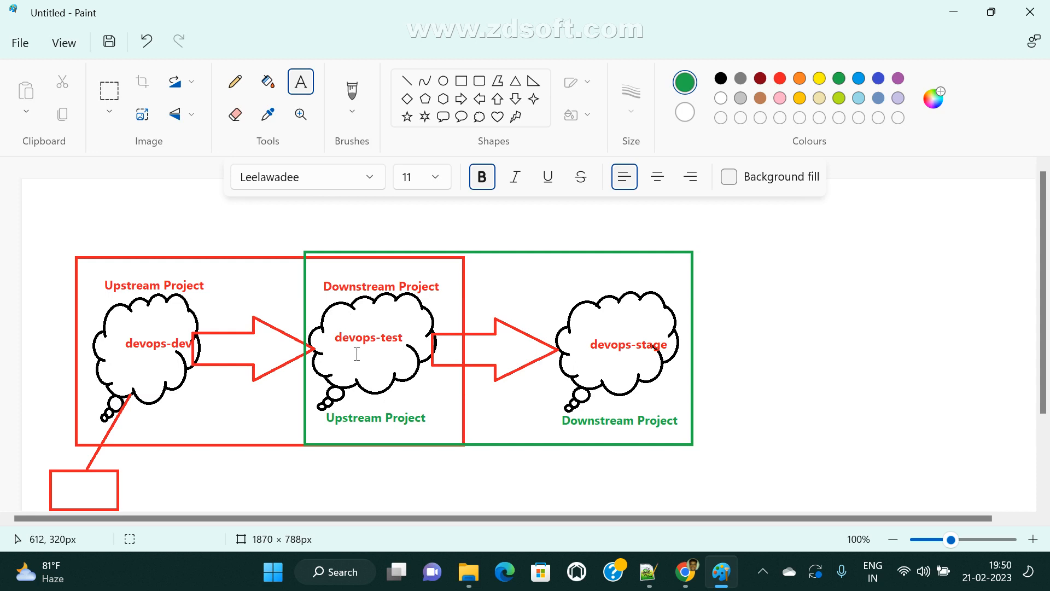
{"action": "mouse_move", "coordinate": [684, 572]}
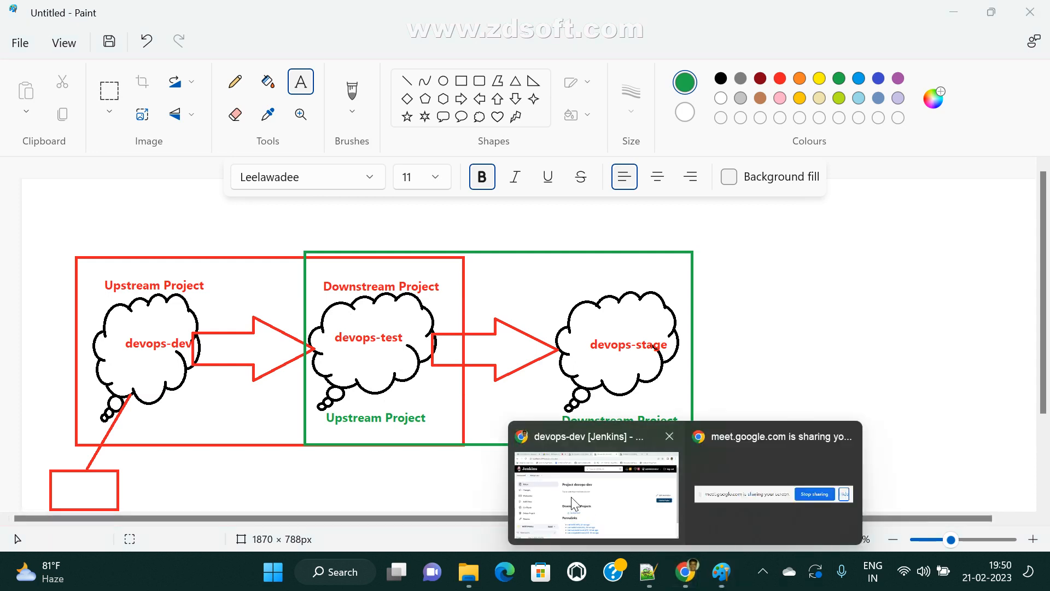
{"action": "left_click", "coordinate": [571, 496]}
{"action": "left_click", "coordinate": [711, 13]}
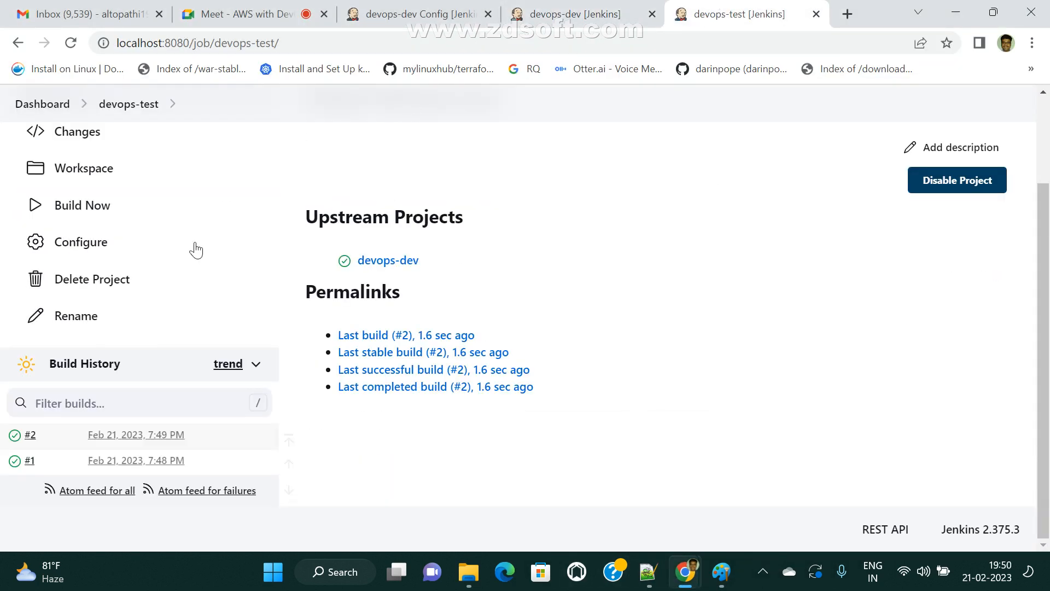
{"action": "middle_click", "coordinate": [288, 462]}
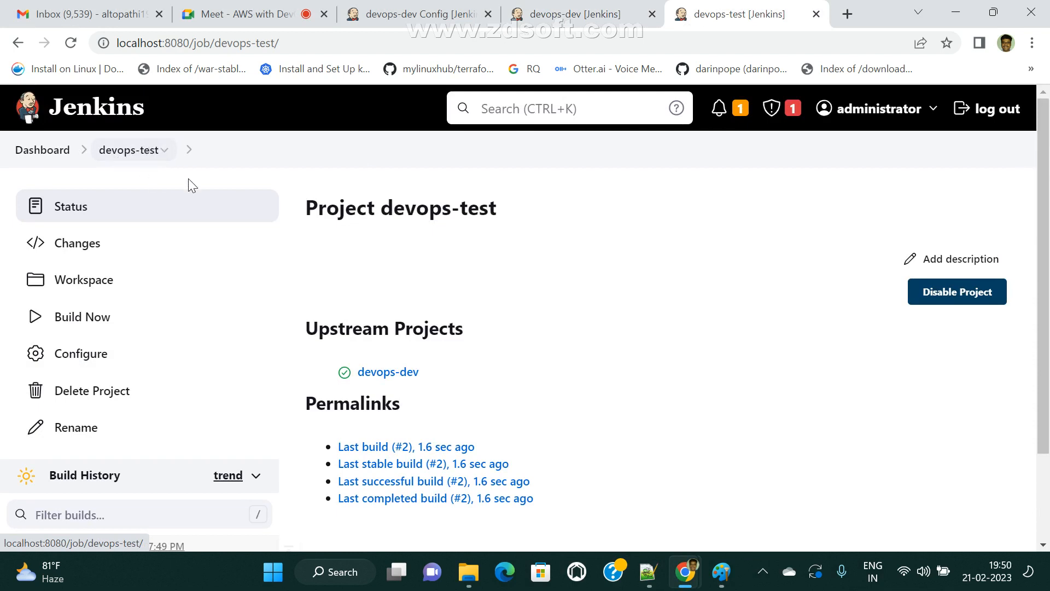
- Run devops-dev build #16, see it fail, and confirm devops-test gets no new build
{"action": "key", "text": "ctrl+shift+Tab"}
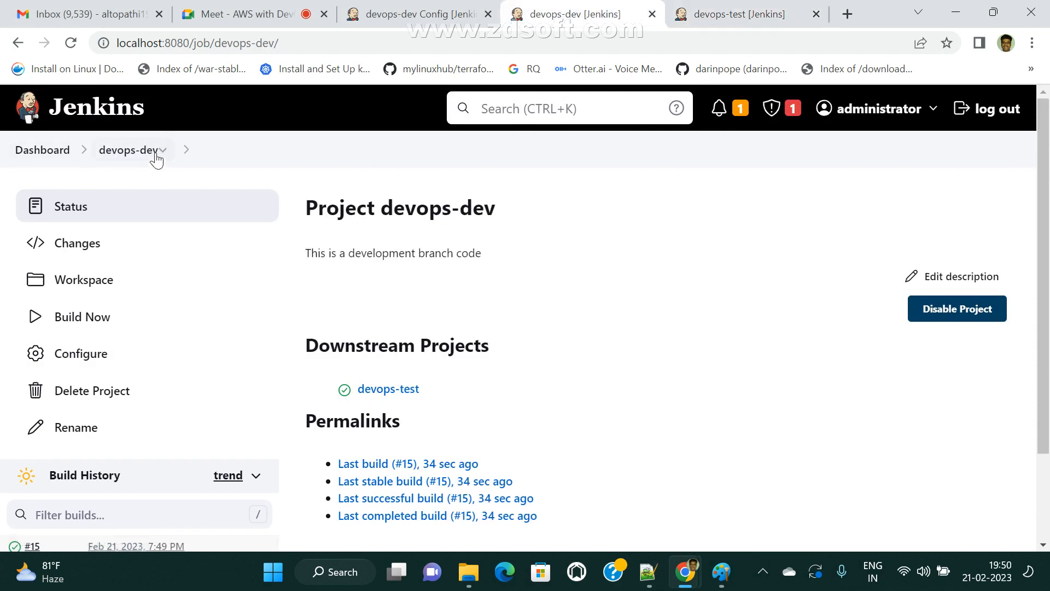
{"action": "left_click", "coordinate": [93, 317]}
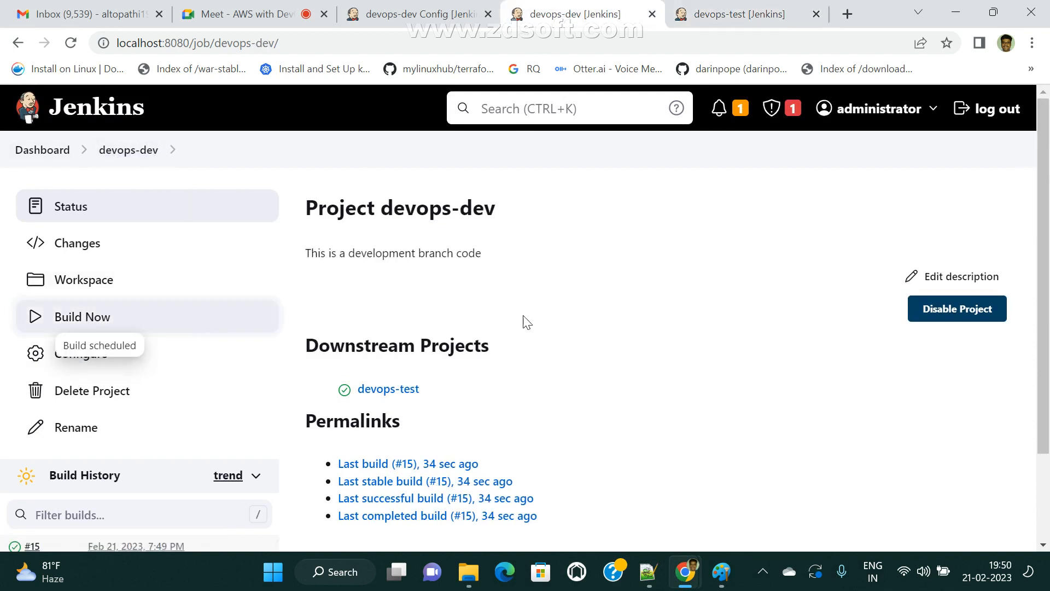
{"action": "middle_click", "coordinate": [292, 451]}
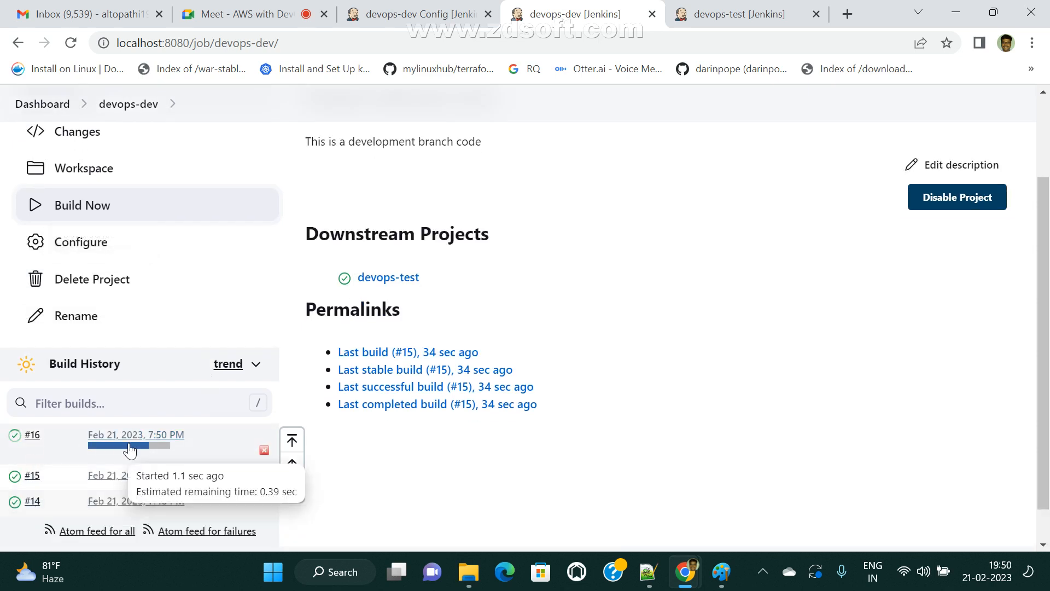
{"action": "key", "text": "ctrl+Tab"}
{"action": "scroll", "coordinate": [265, 495], "scroll_direction": "down", "scroll_amount": 2}
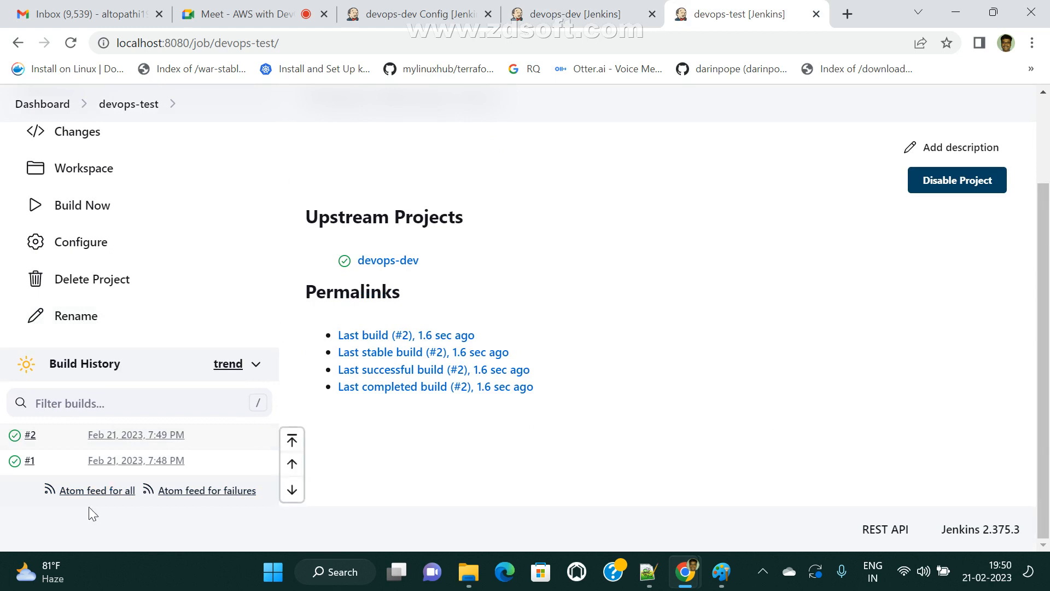
{"action": "scroll", "coordinate": [96, 448], "scroll_direction": "up", "scroll_amount": 5}
{"action": "key", "text": "ctrl+shift+Tab"}
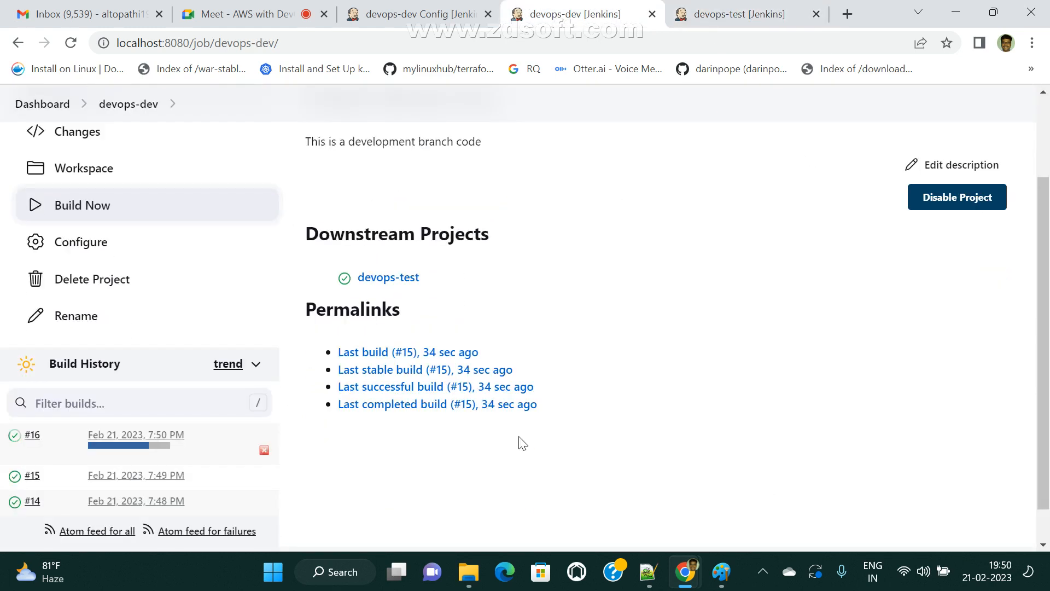
{"action": "scroll", "coordinate": [143, 427], "scroll_direction": "down", "scroll_amount": 1}
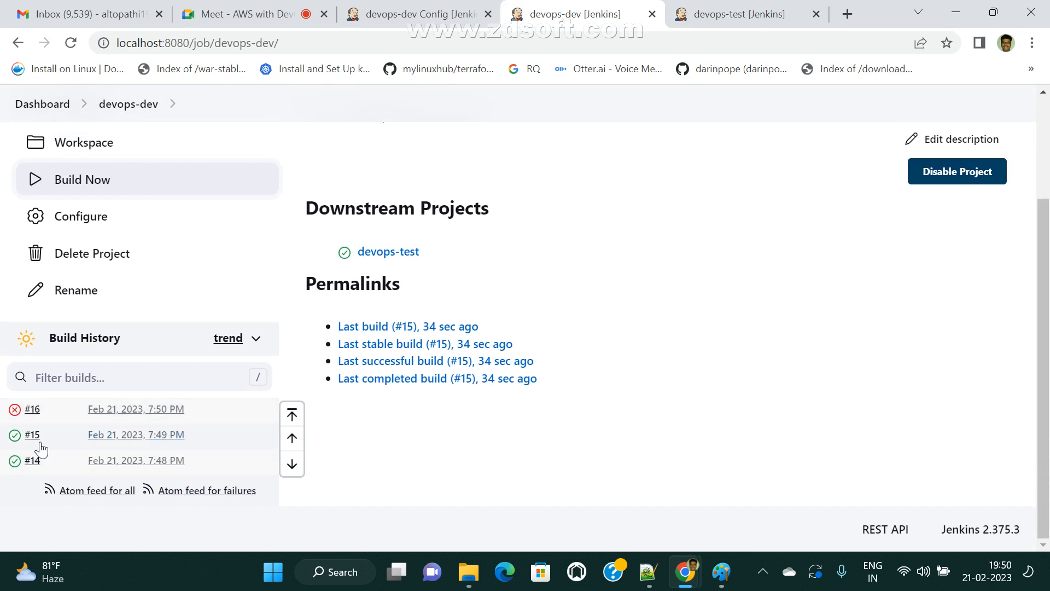
{"action": "left_click", "coordinate": [731, 13]}
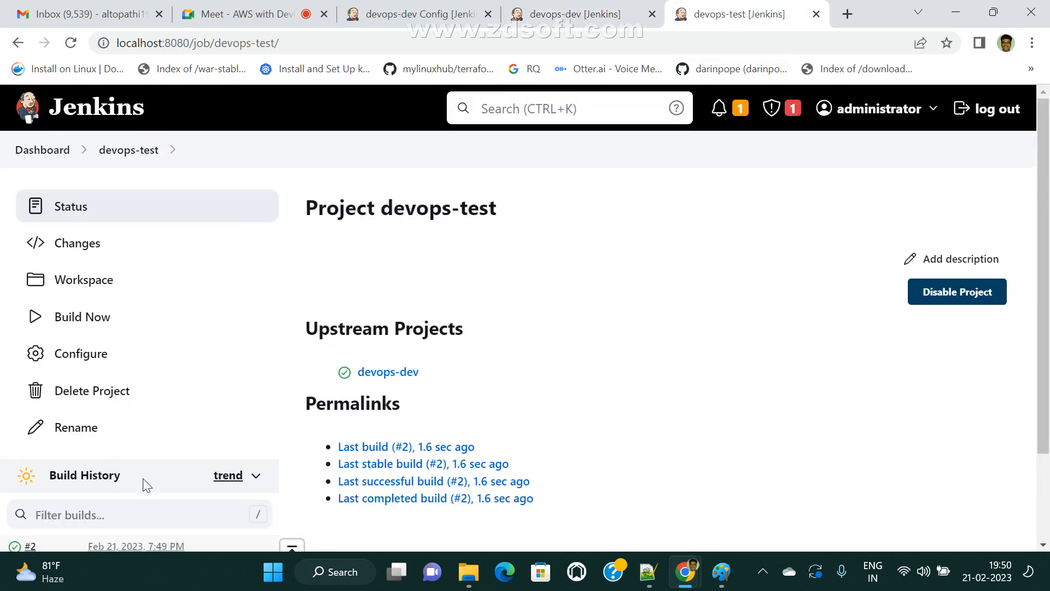
{"action": "scroll", "coordinate": [145, 471], "scroll_direction": "down", "scroll_amount": 2}
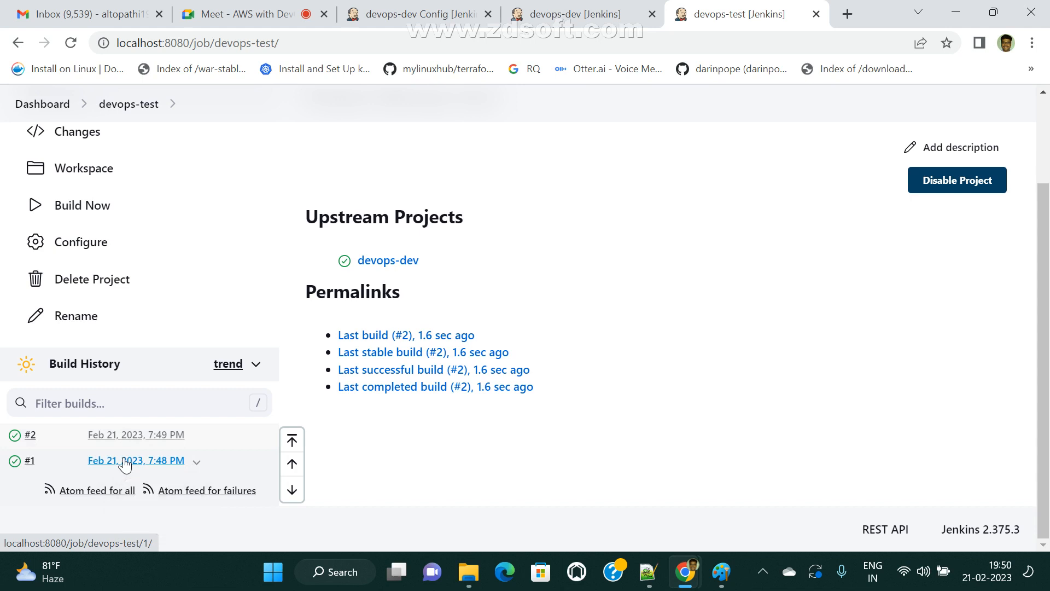
{"action": "left_click", "coordinate": [721, 572]}
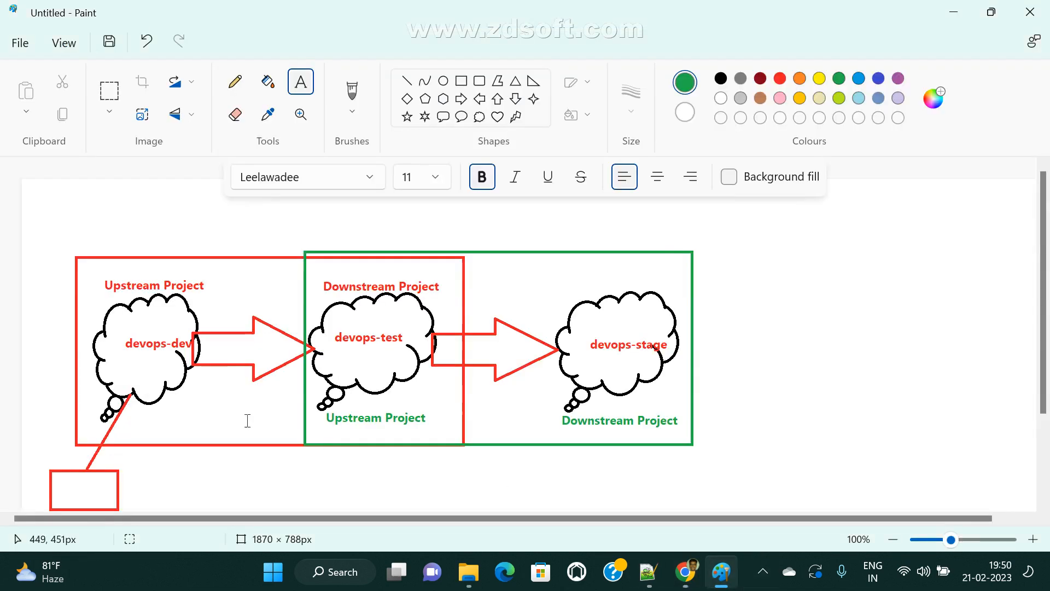
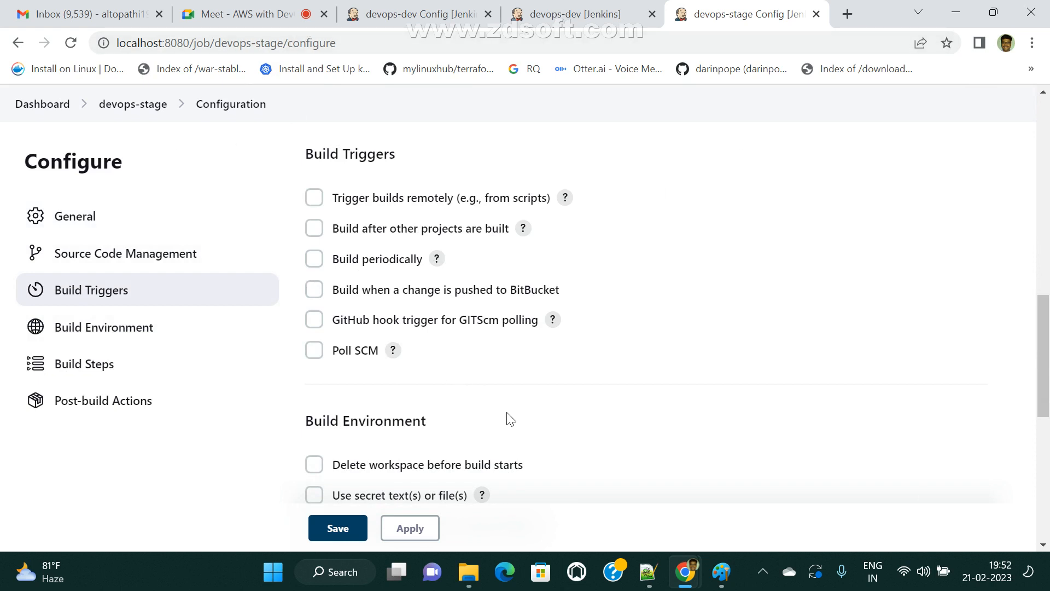
- Make devops-stage build after devops-test, triggering only if stable, and save
{"action": "scroll", "coordinate": [514, 437], "scroll_direction": "down", "scroll_amount": 3}
{"action": "scroll", "coordinate": [492, 419], "scroll_direction": "up", "scroll_amount": 6}
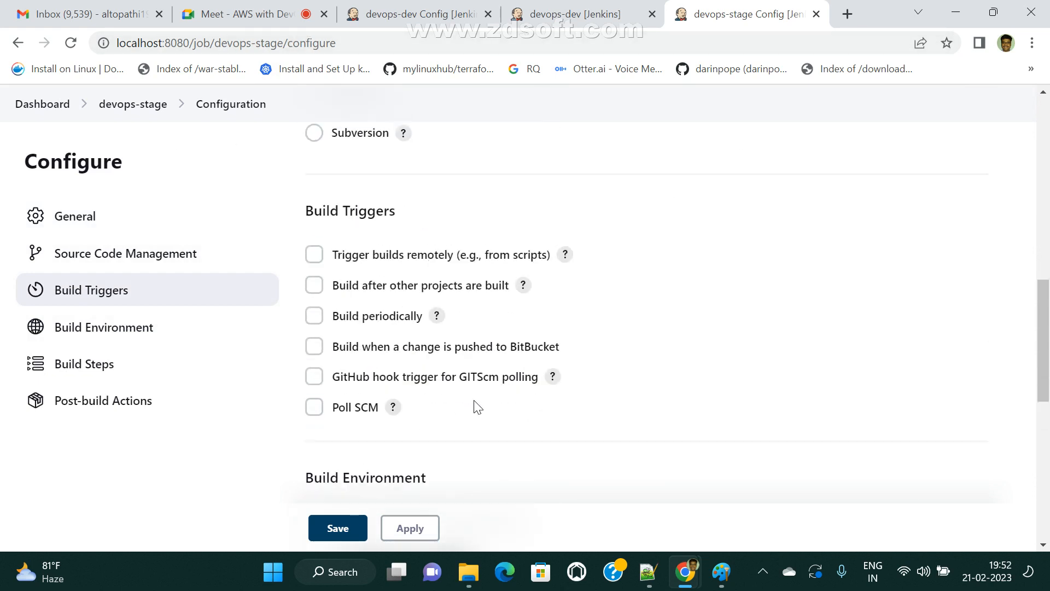
{"action": "left_click", "coordinate": [313, 394]}
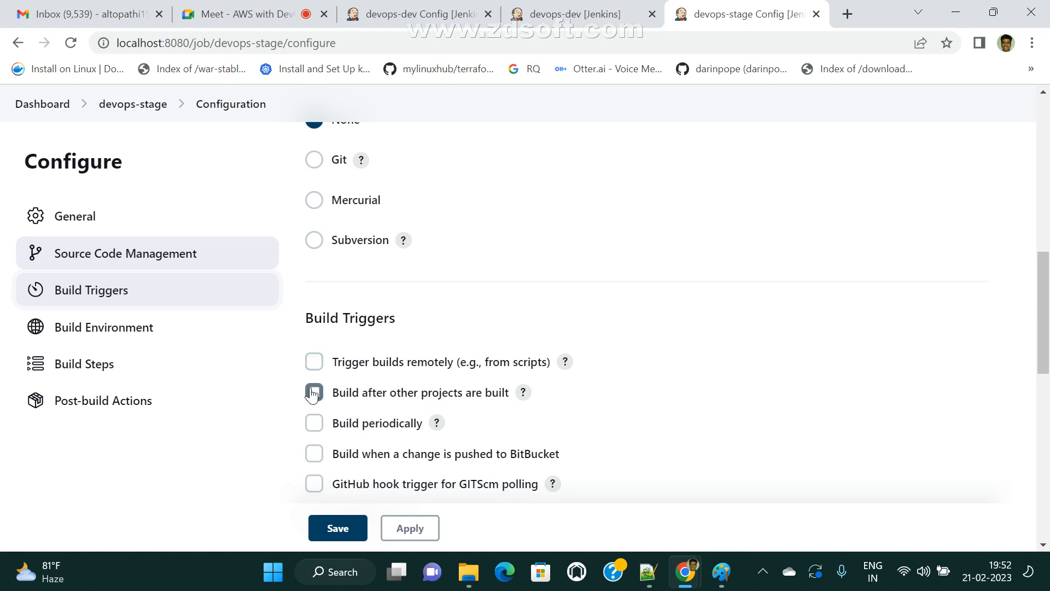
{"action": "scroll", "coordinate": [468, 415], "scroll_direction": "down", "scroll_amount": 3}
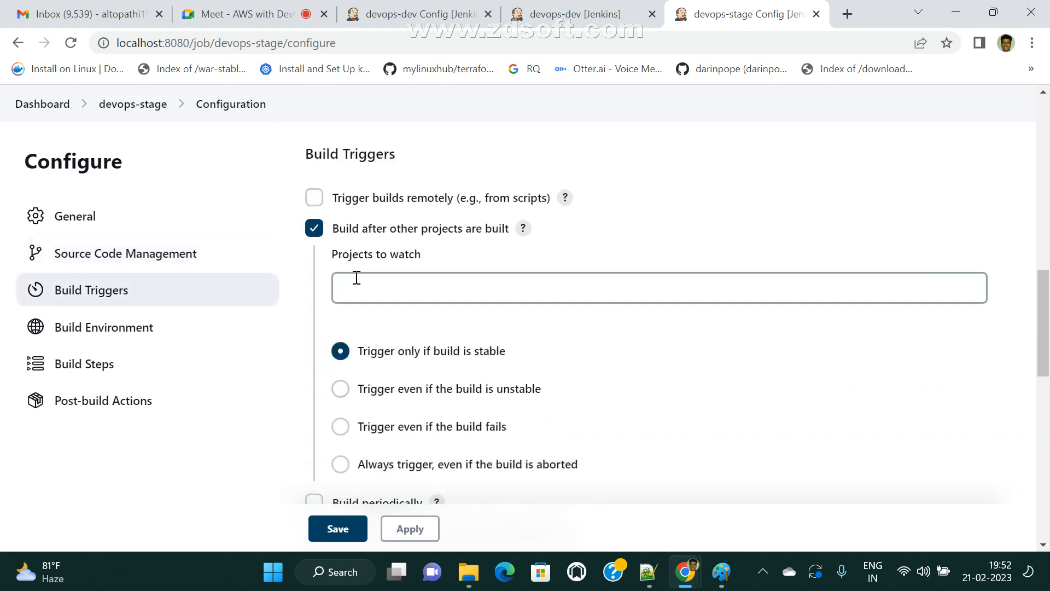
{"action": "left_click", "coordinate": [384, 291]}
{"action": "type", "text": "de"}
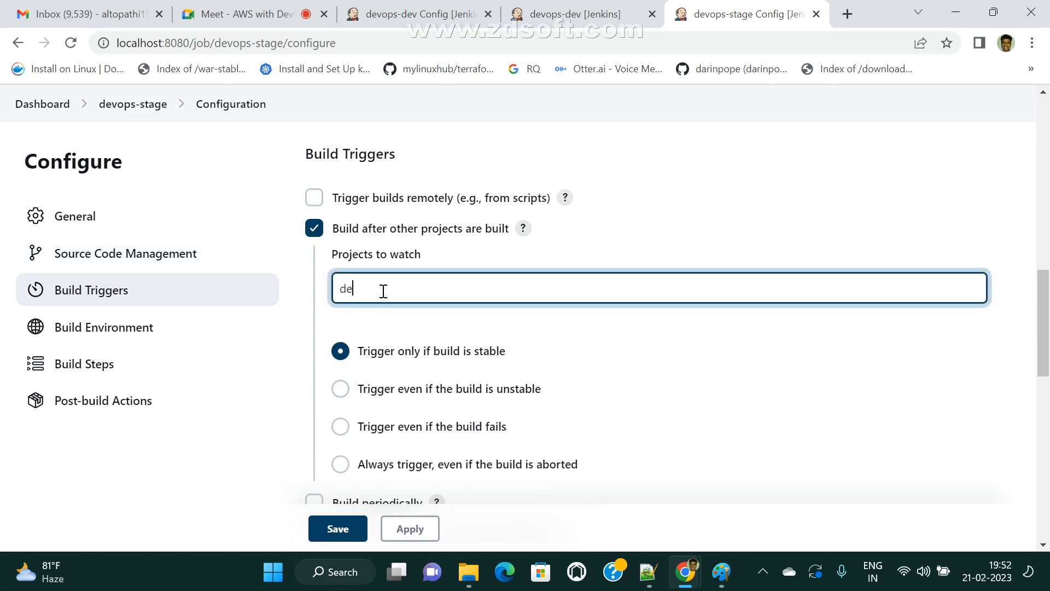
{"action": "type", "text": "vops"}
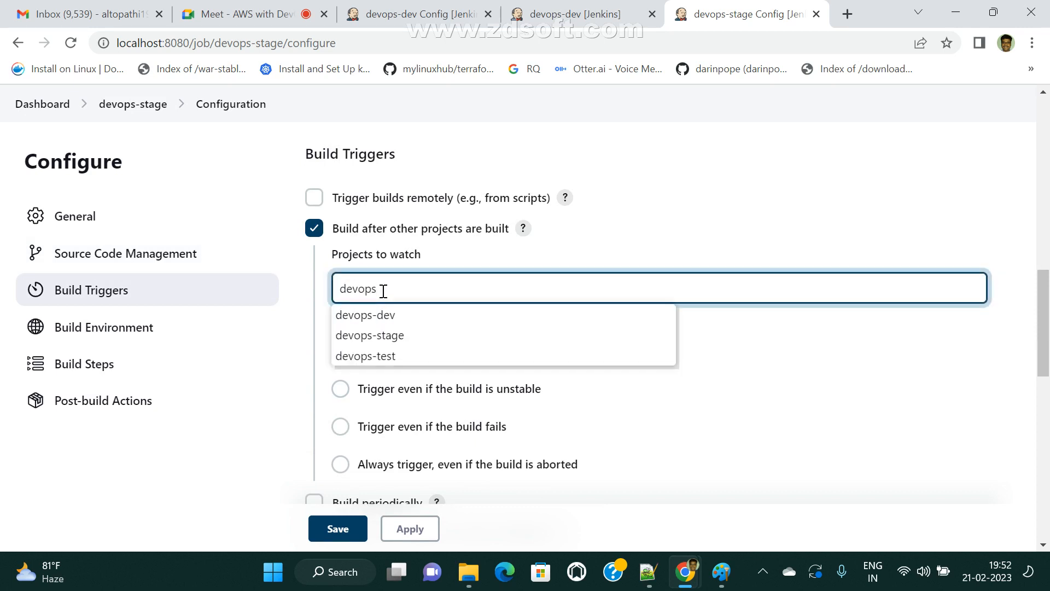
{"action": "left_click", "coordinate": [383, 356]}
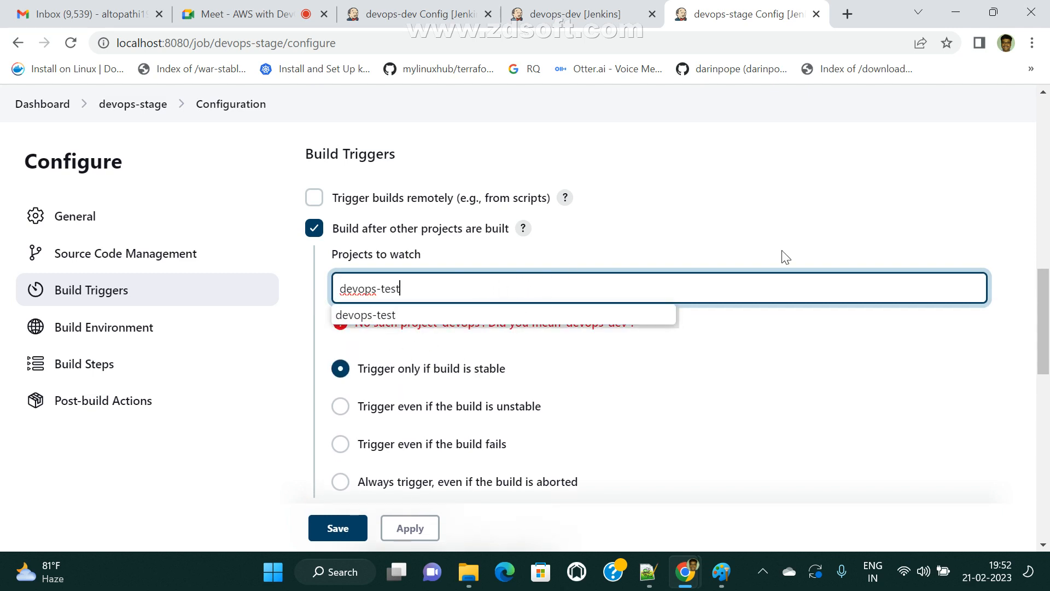
{"action": "left_click", "coordinate": [881, 433]}
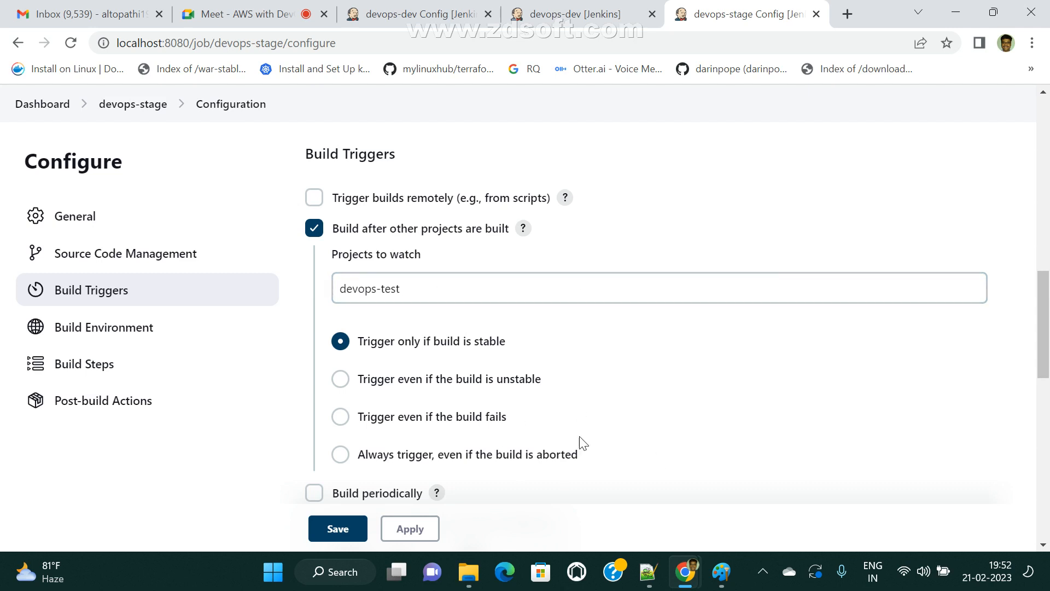
{"action": "left_click", "coordinate": [411, 529]}
{"action": "left_click", "coordinate": [338, 528]}
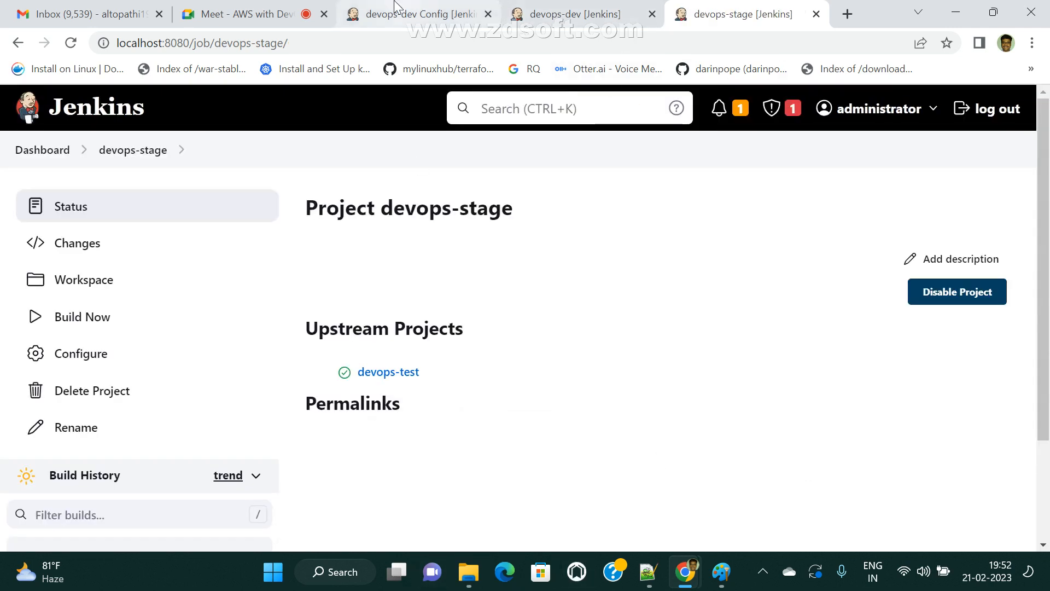
- Delete devops-dev's Execute Windows batch command step and save the job
{"action": "left_click", "coordinate": [390, 7]}
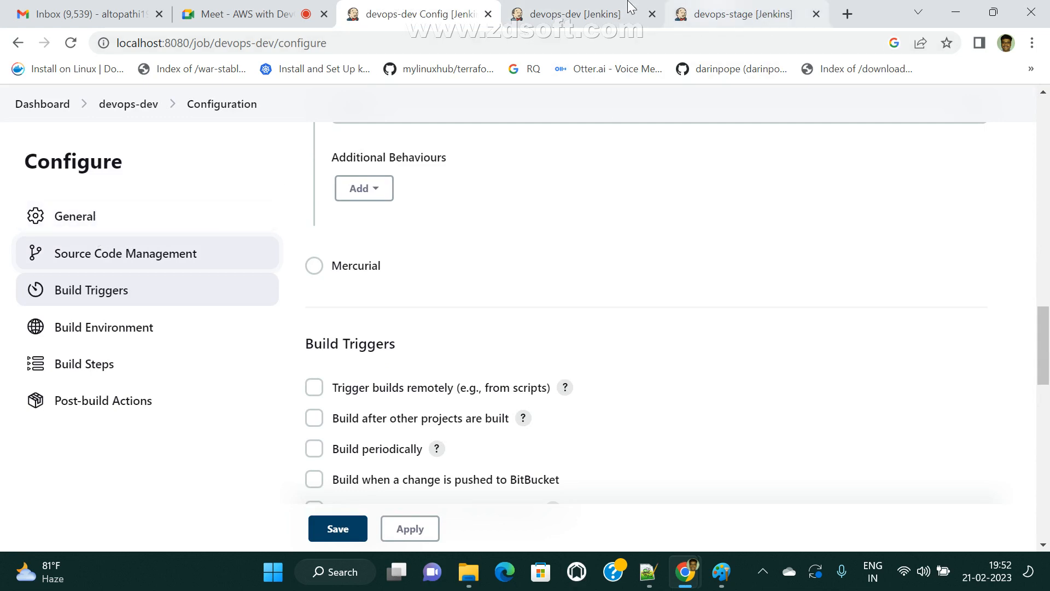
{"action": "left_click", "coordinate": [605, 7]}
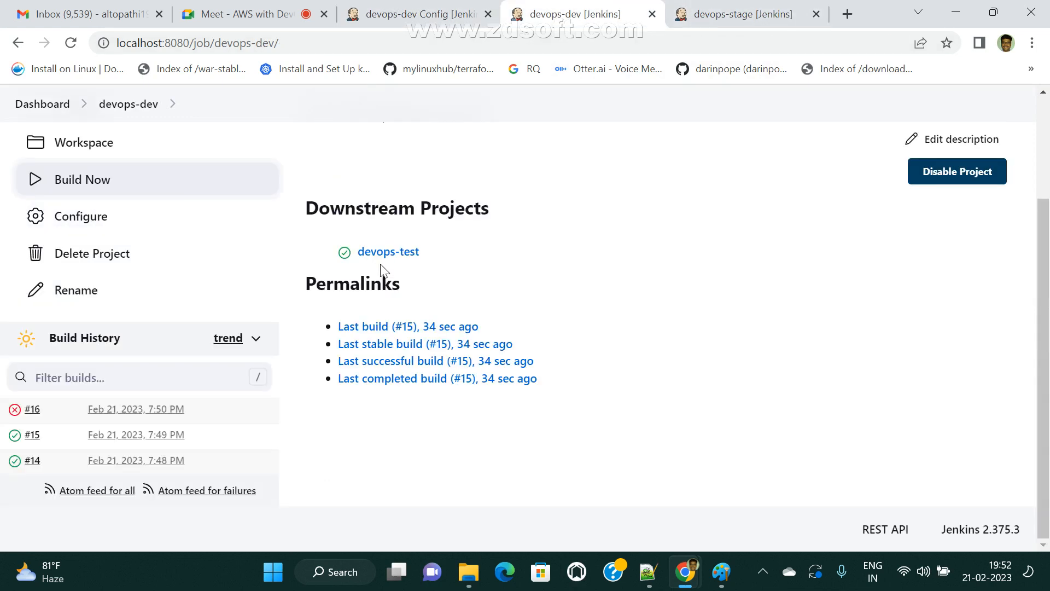
{"action": "left_click", "coordinate": [738, 8]}
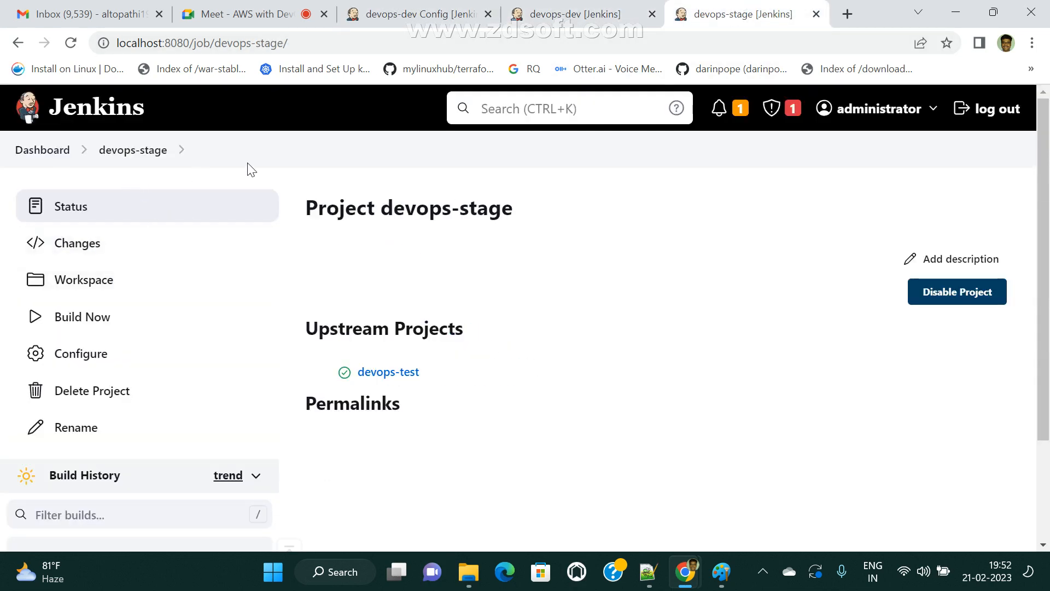
{"action": "scroll", "coordinate": [121, 273], "scroll_direction": "down", "scroll_amount": 2}
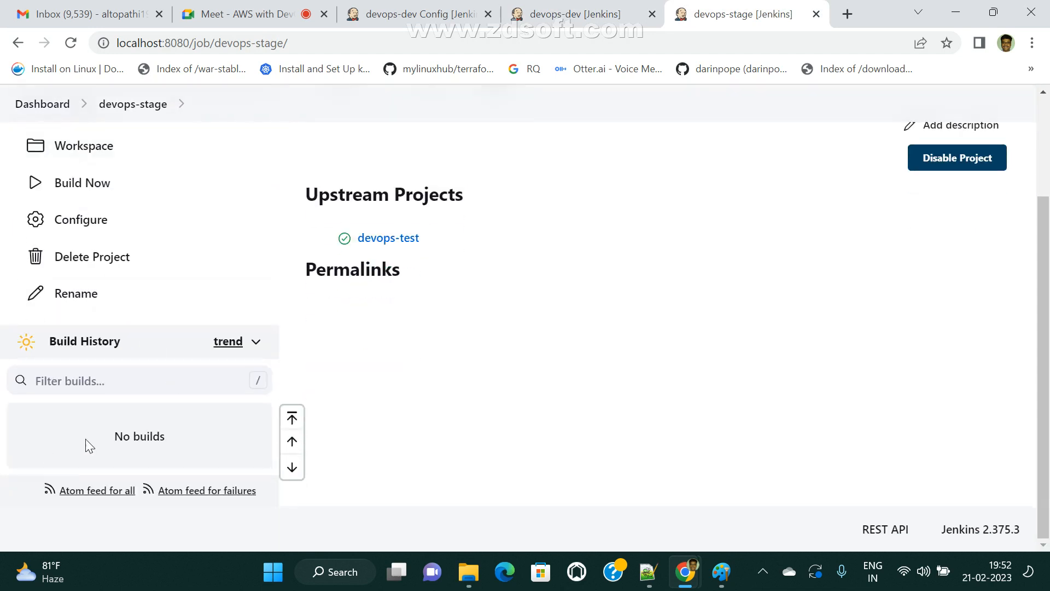
{"action": "left_click", "coordinate": [413, 12]}
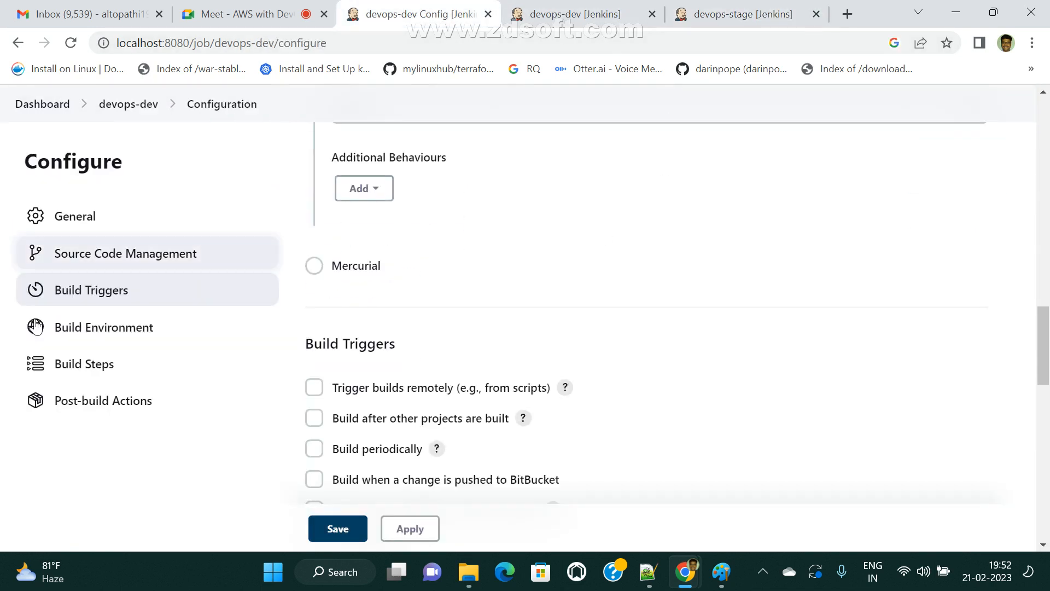
{"action": "scroll", "coordinate": [151, 411], "scroll_direction": "up", "scroll_amount": 2}
{"action": "scroll", "coordinate": [547, 421], "scroll_direction": "down", "scroll_amount": 10}
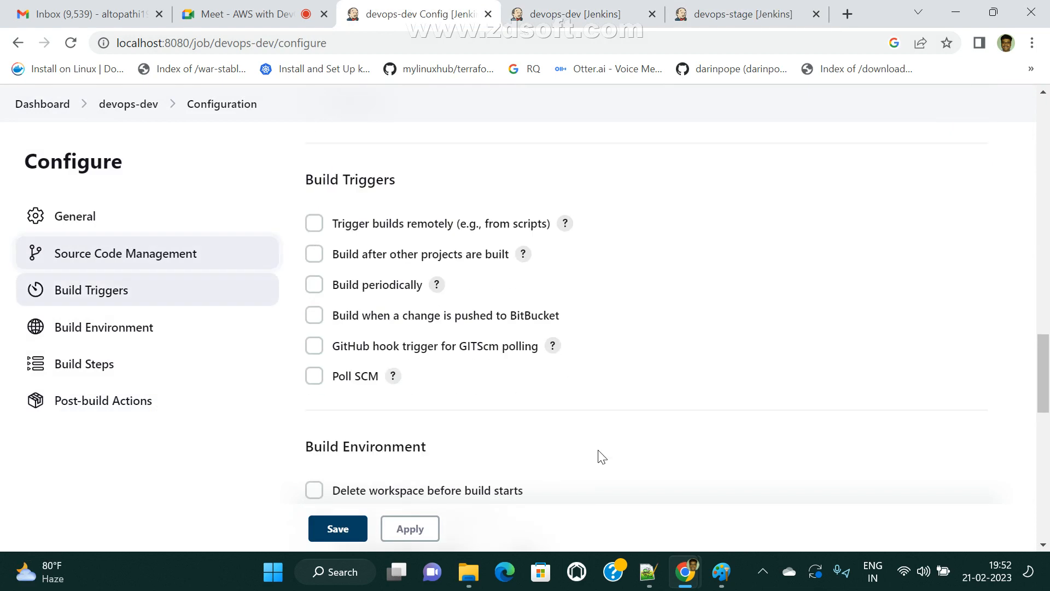
{"action": "scroll", "coordinate": [485, 450], "scroll_direction": "down", "scroll_amount": 6}
{"action": "scroll", "coordinate": [511, 232], "scroll_direction": "up", "scroll_amount": 5}
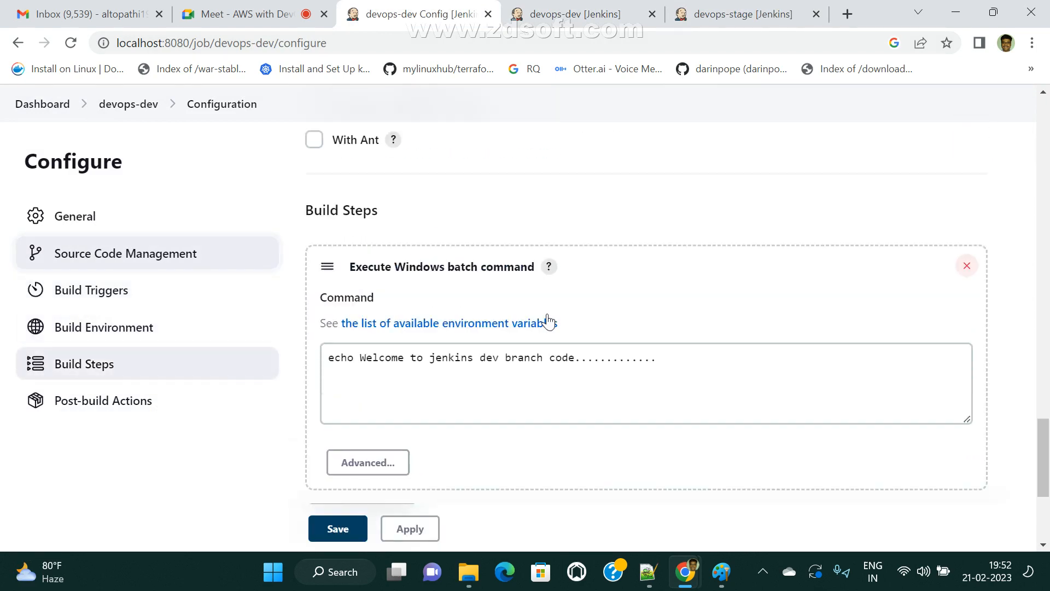
{"action": "left_click", "coordinate": [966, 277]}
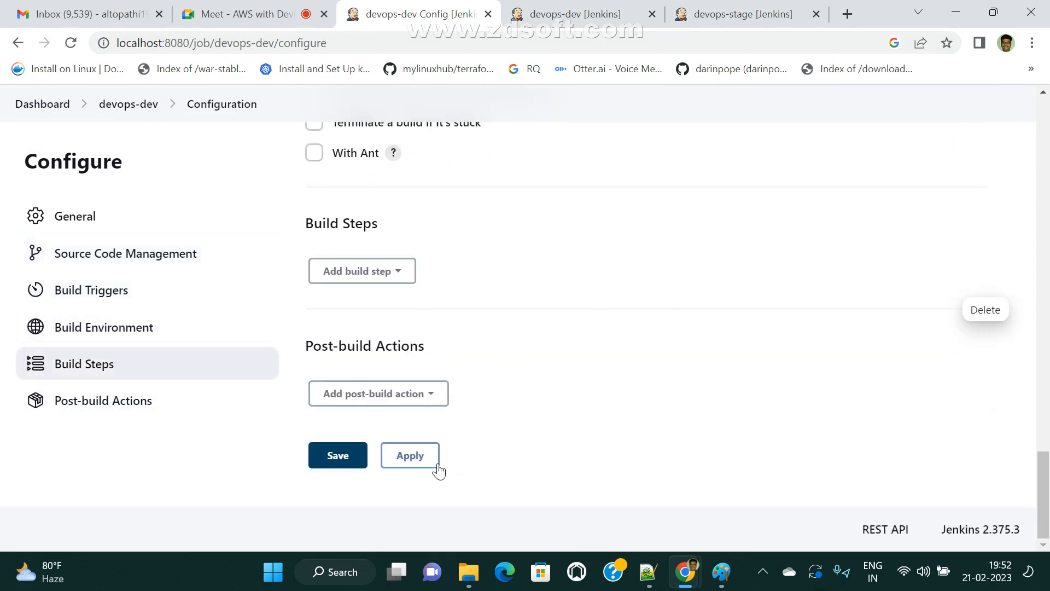
{"action": "left_click", "coordinate": [416, 457]}
{"action": "left_click", "coordinate": [353, 458]}
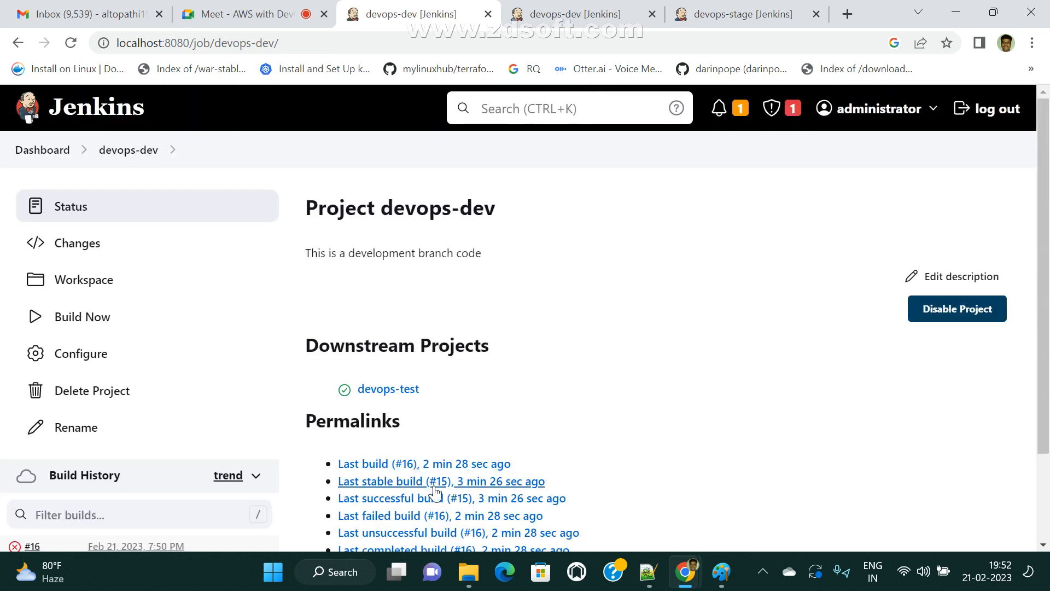
- Start a new devops-dev build and open the devops-test project page via the URL
{"action": "left_click", "coordinate": [76, 328]}
{"action": "scroll", "coordinate": [364, 369], "scroll_direction": "down", "scroll_amount": 2}
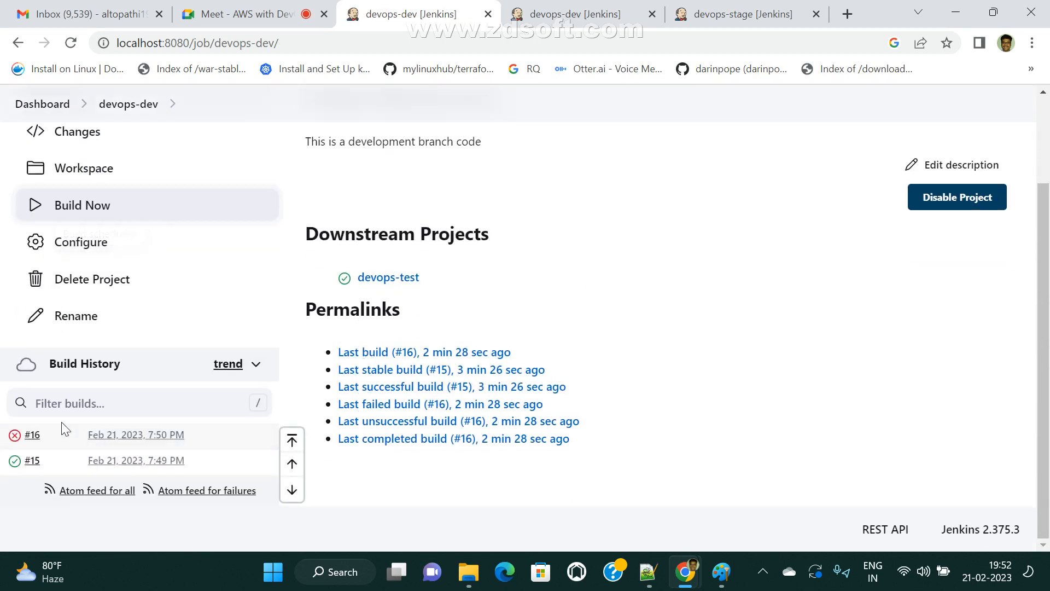
{"action": "key", "text": "ctrl+Tab"}
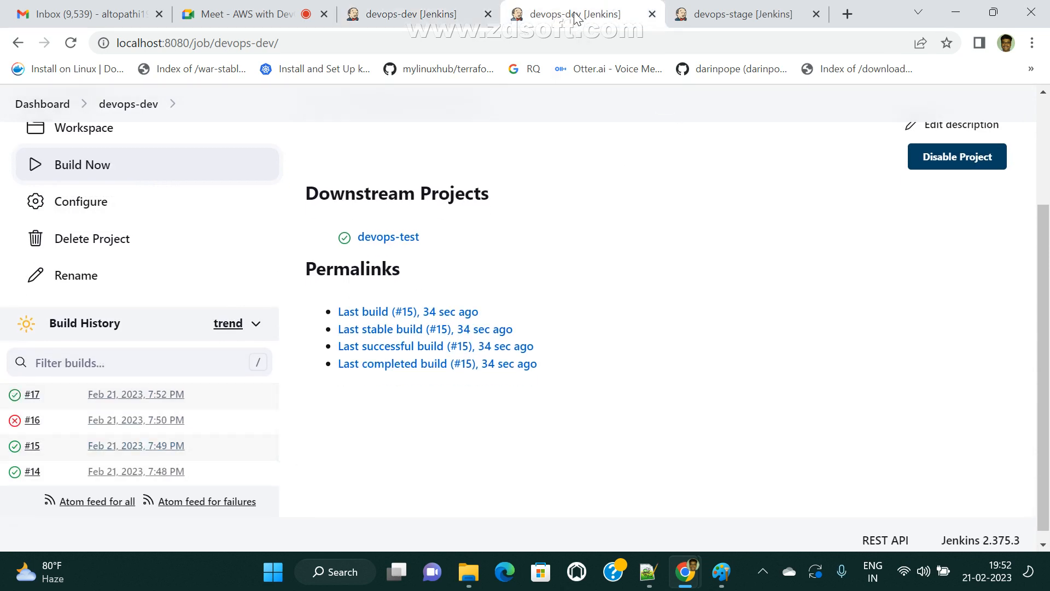
{"action": "left_click_drag", "start_coordinate": [215, 42], "coordinate": [282, 42]}
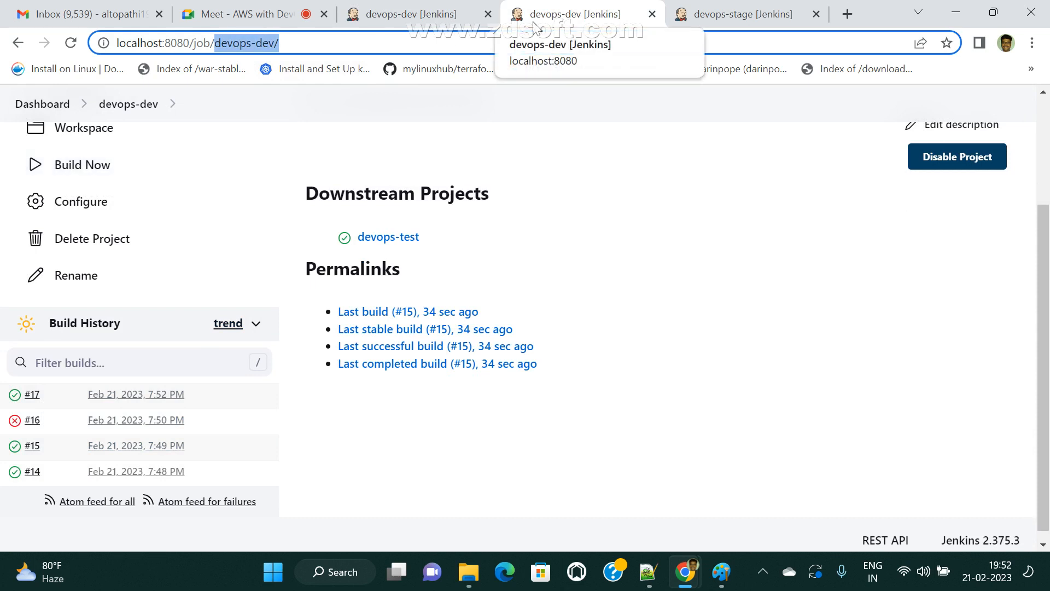
{"action": "key", "text": "Right"}
{"action": "key", "text": "BackSpace"}
{"action": "key", "text": "BackSpace"}
{"action": "key", "text": "BackSpace"}
{"action": "key", "text": "BackSpace"}
{"action": "type", "text": "test"}
{"action": "key", "text": "Return"}
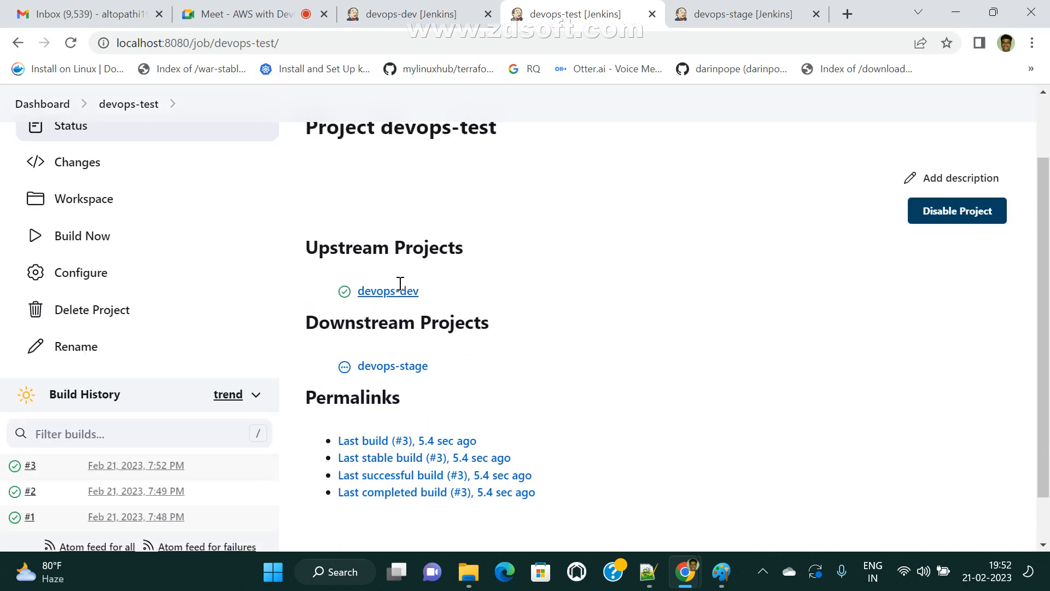
- Confirm devops-test build #3 and devops-stage build #1, reviewing the Paint pipeline diagram
{"action": "scroll", "coordinate": [399, 283], "scroll_direction": "down", "scroll_amount": 1}
{"action": "left_click", "coordinate": [743, 8]}
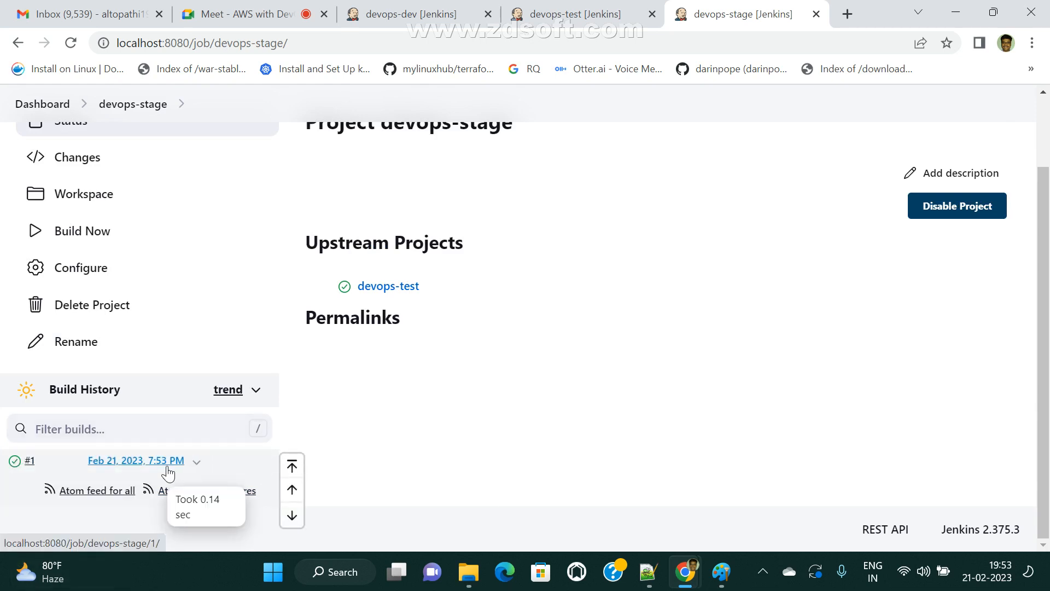
{"action": "left_click", "coordinate": [722, 571]}
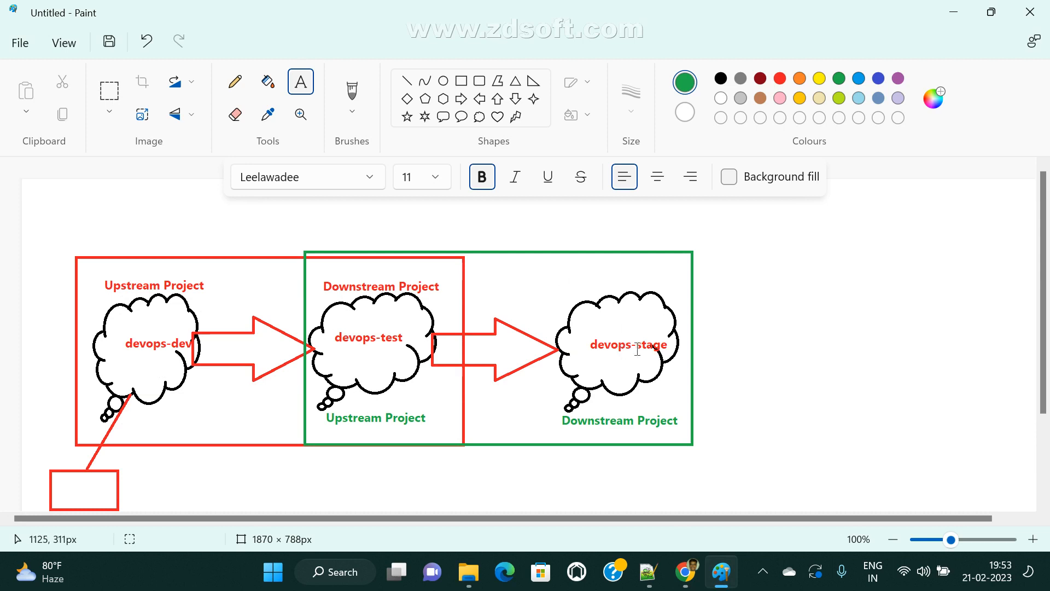
{"action": "left_click", "coordinate": [685, 571]}
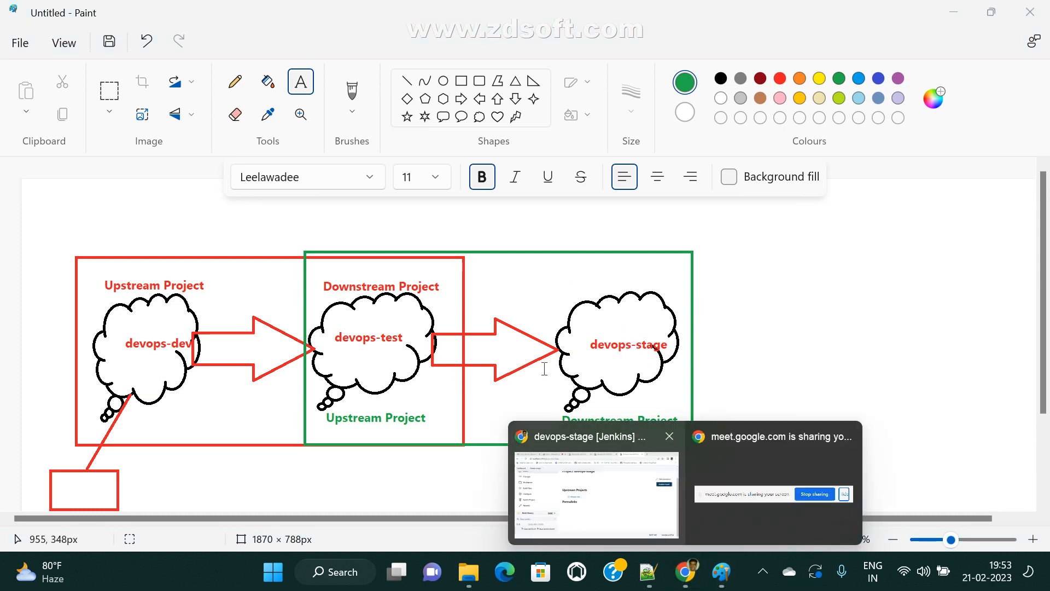
{"action": "left_click", "coordinate": [539, 467]}
{"action": "left_click", "coordinate": [399, 12]}
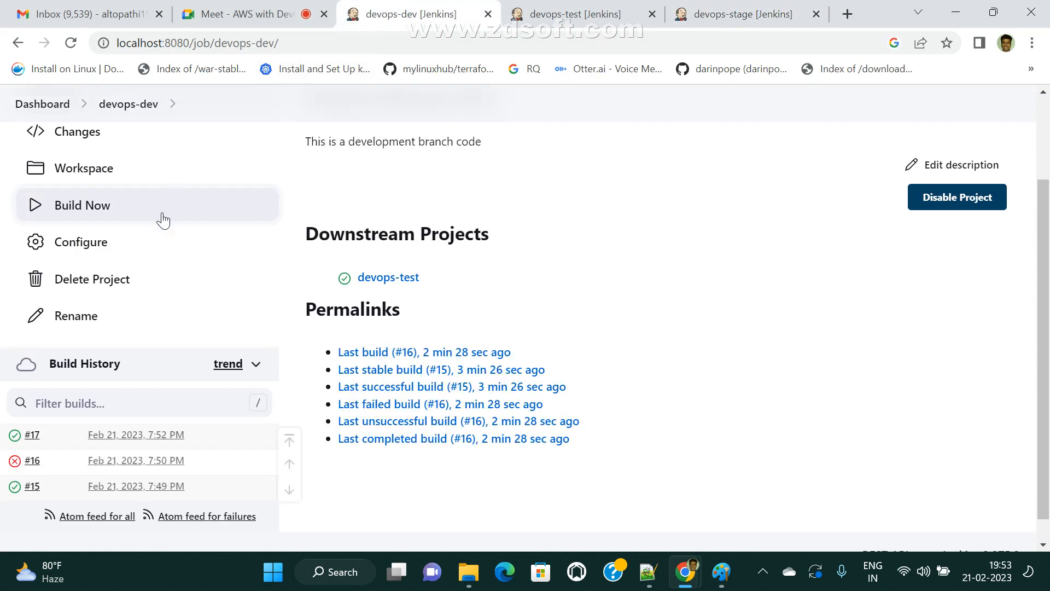
- Start another devops-dev build and check devops-test's and devops-stage's build histories
{"action": "scroll", "coordinate": [170, 270], "scroll_direction": "up", "scroll_amount": 2}
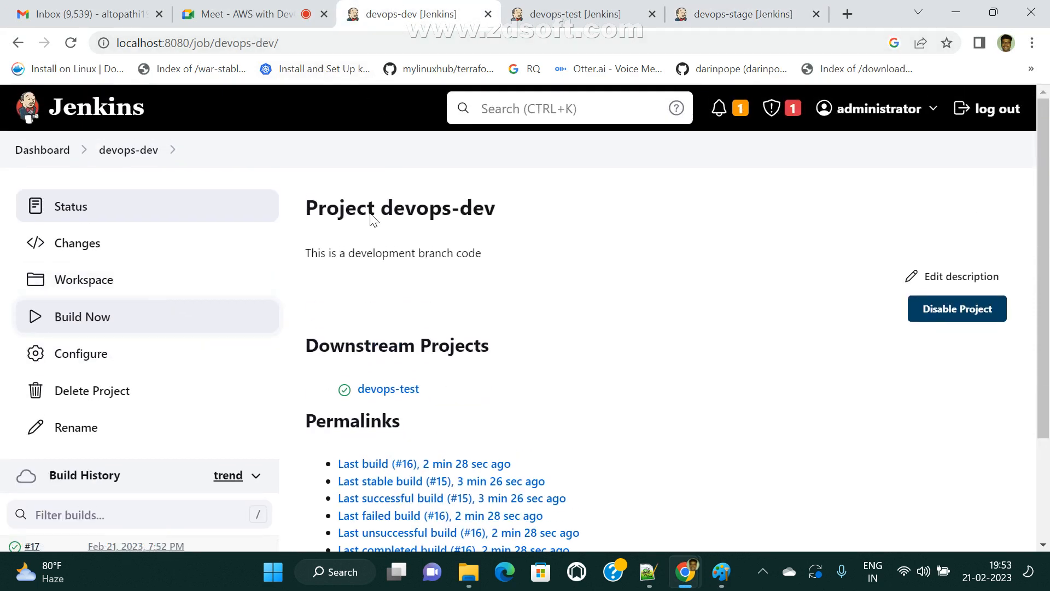
{"action": "left_click", "coordinate": [90, 327]}
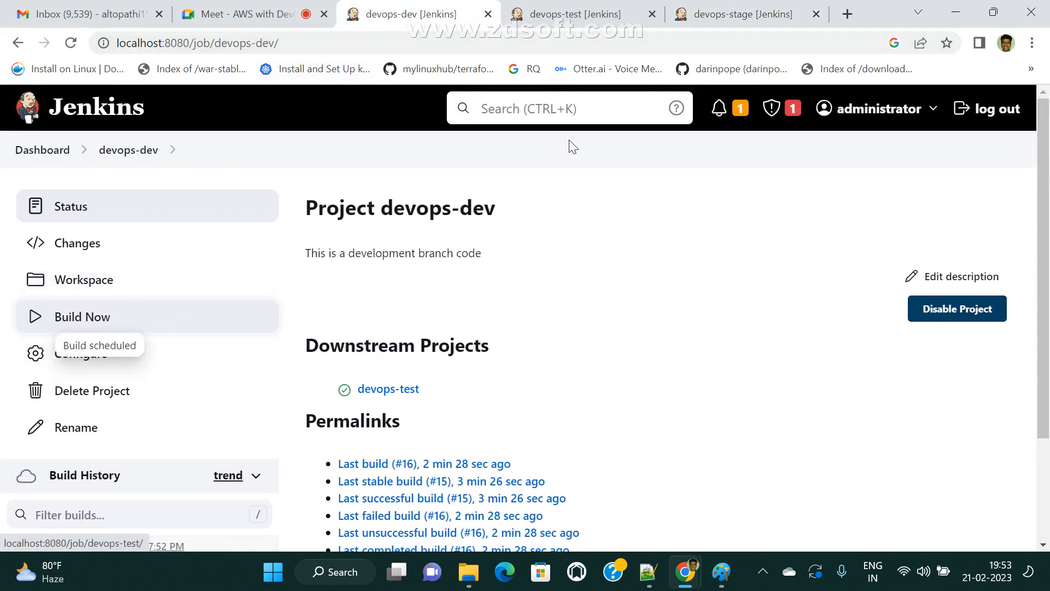
{"action": "left_click", "coordinate": [565, 8]}
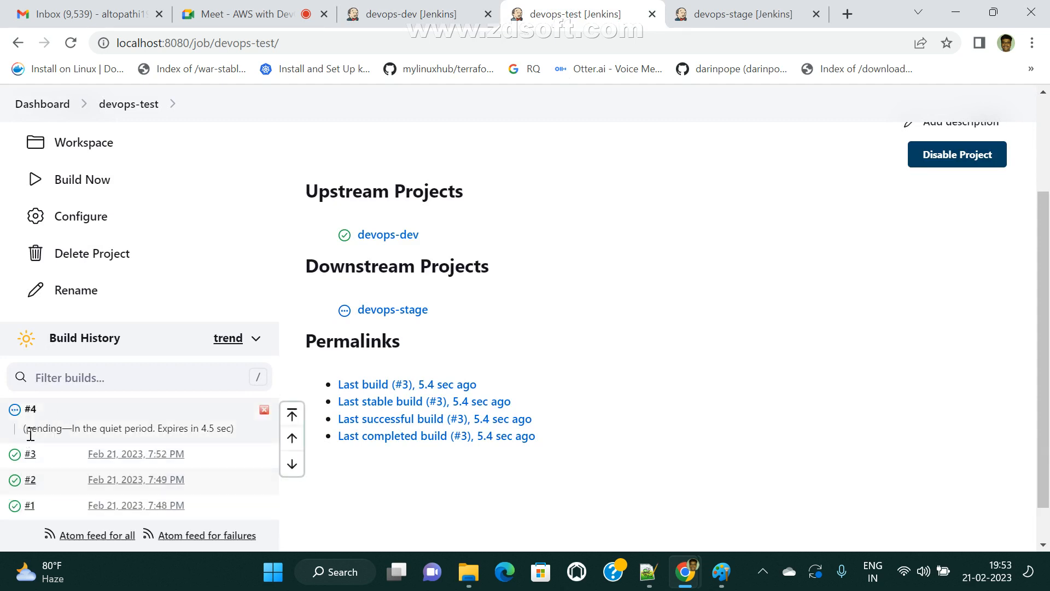
{"action": "left_click", "coordinate": [736, 13]}
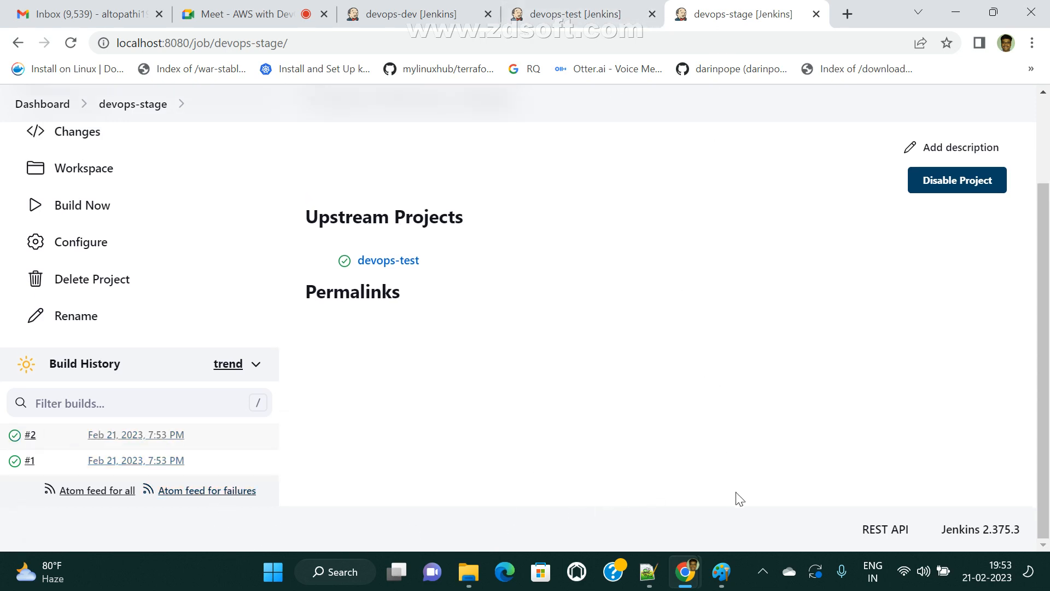
- Review the pipeline diagram in Paint, then return to the devops-test page
{"action": "left_click", "coordinate": [721, 572]}
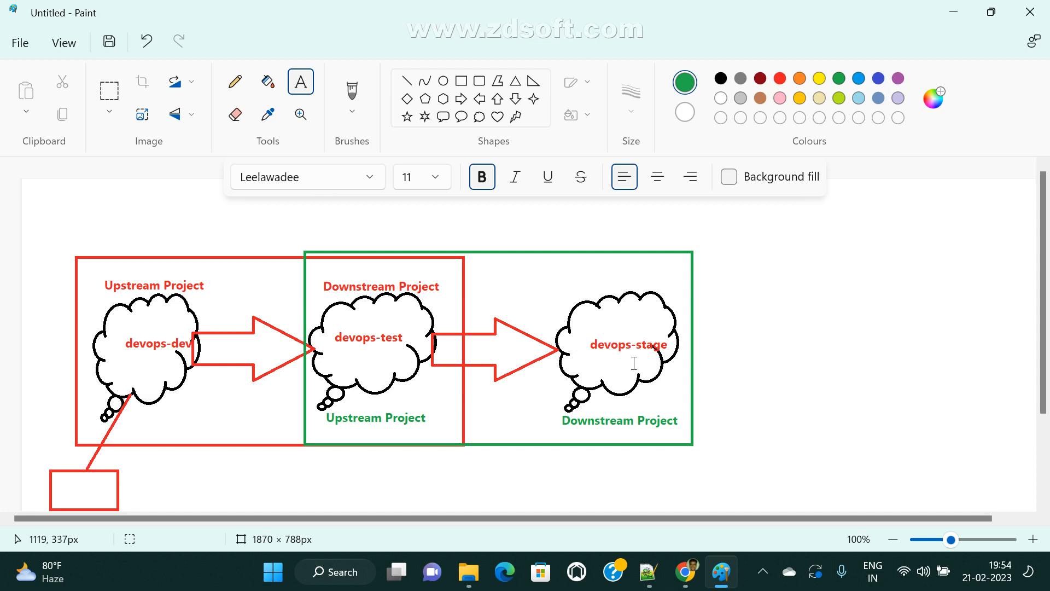
{"action": "left_click", "coordinate": [685, 571]}
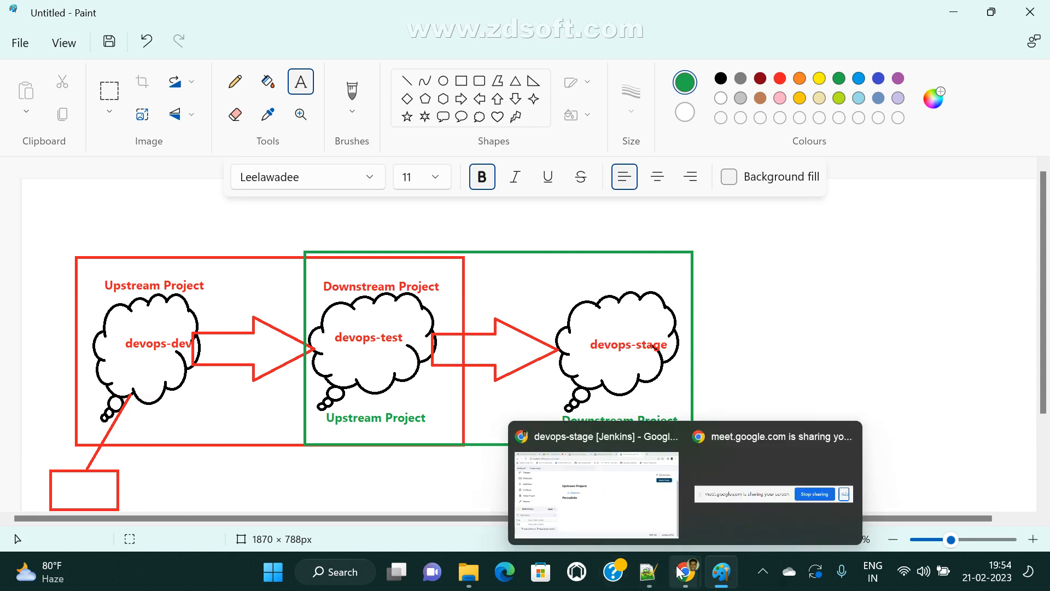
{"action": "left_click", "coordinate": [614, 511]}
{"action": "left_click", "coordinate": [579, 12]}
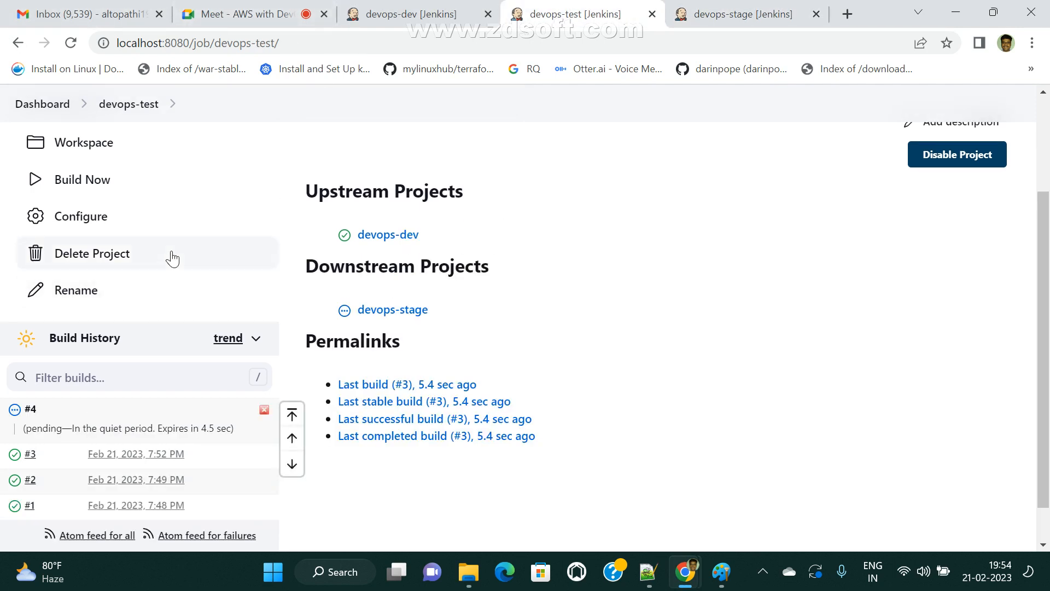
- Add an Execute shell step running 'echo welcome to test project' to devops-test and save
{"action": "left_click", "coordinate": [111, 230]}
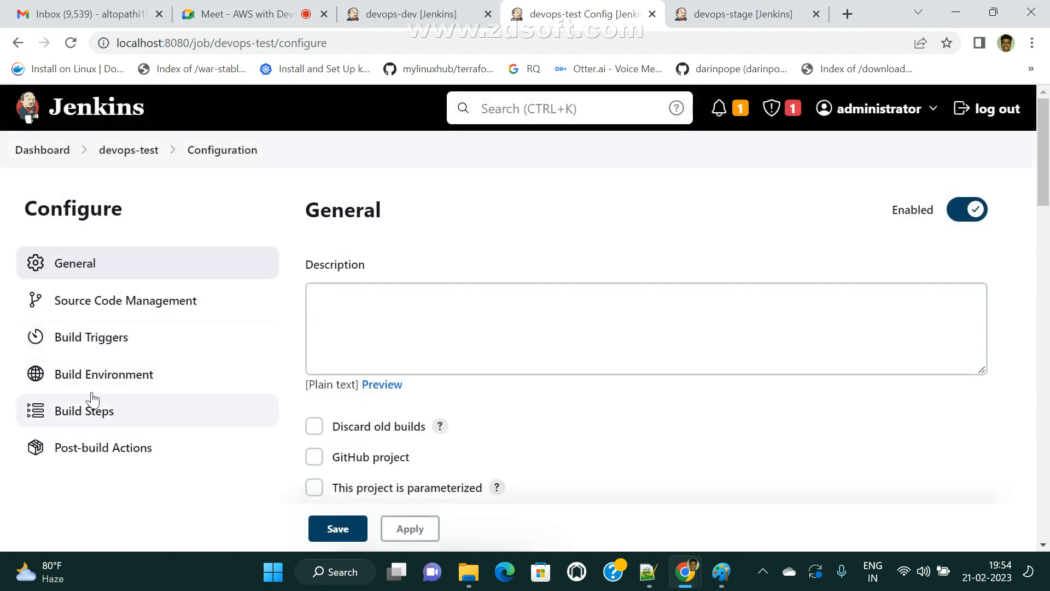
{"action": "left_click", "coordinate": [100, 335]}
{"action": "scroll", "coordinate": [602, 336], "scroll_direction": "down", "scroll_amount": 5}
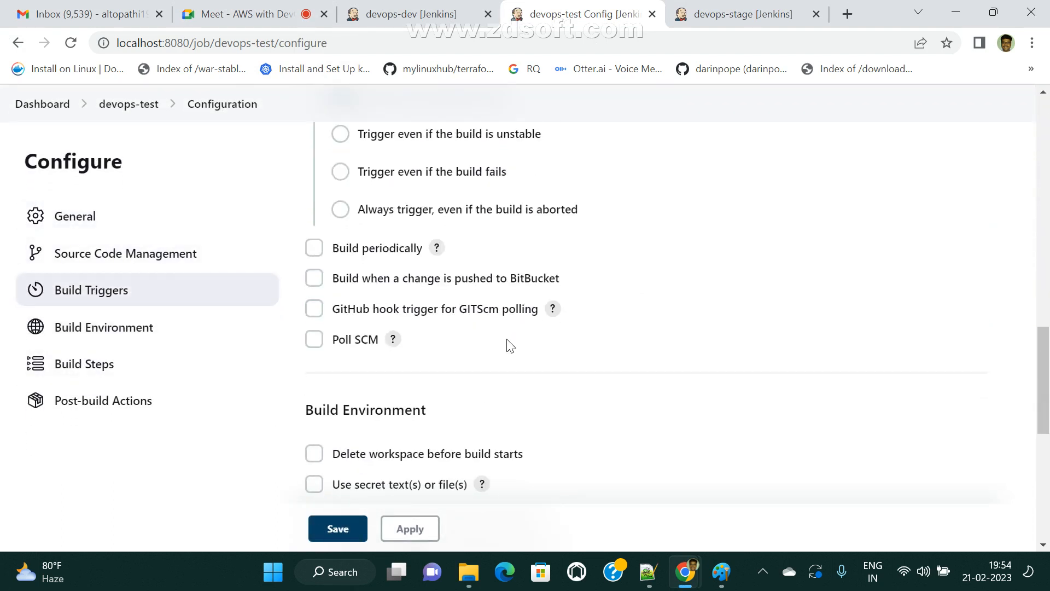
{"action": "scroll", "coordinate": [506, 350], "scroll_direction": "up", "scroll_amount": 4}
{"action": "scroll", "coordinate": [558, 411], "scroll_direction": "down", "scroll_amount": 10}
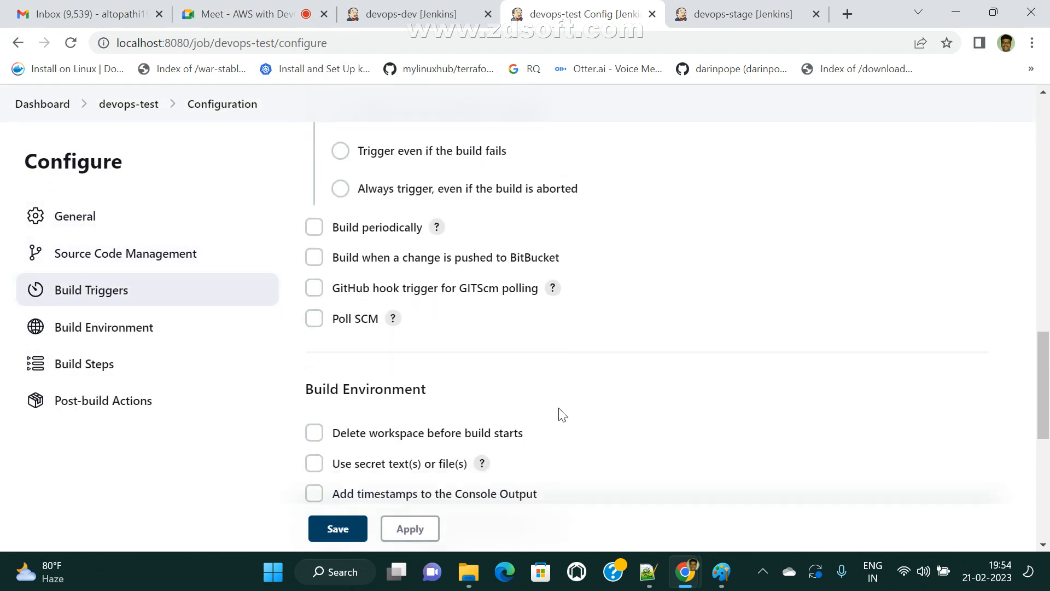
{"action": "scroll", "coordinate": [562, 414], "scroll_direction": "down", "scroll_amount": 3}
{"action": "left_click", "coordinate": [353, 318]}
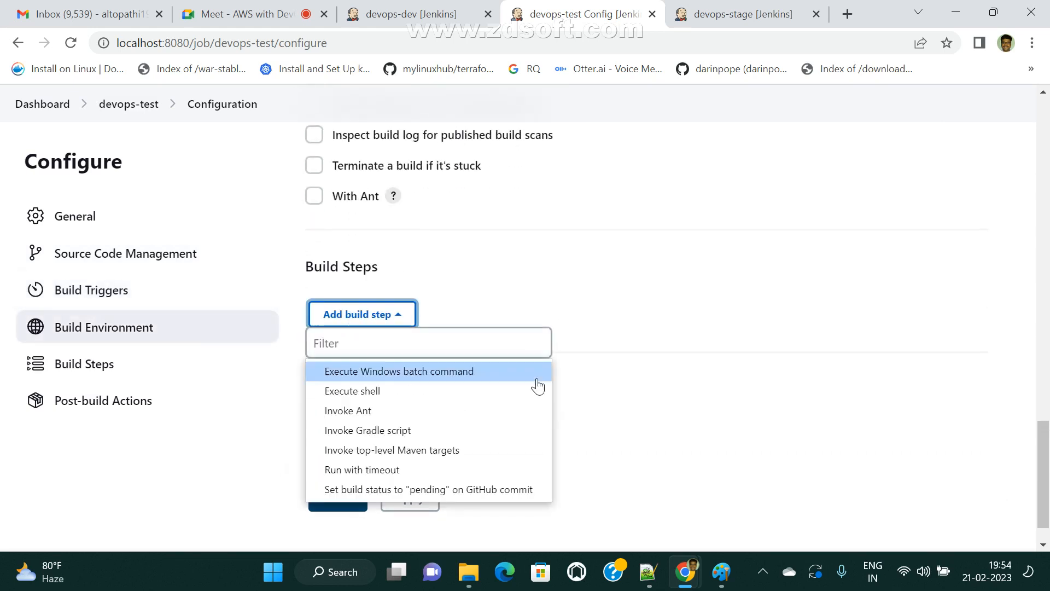
{"action": "left_click", "coordinate": [341, 397]}
{"action": "scroll", "coordinate": [465, 438], "scroll_direction": "down", "scroll_amount": 3}
{"action": "left_click", "coordinate": [388, 280]}
{"action": "type", "text": "echo w"}
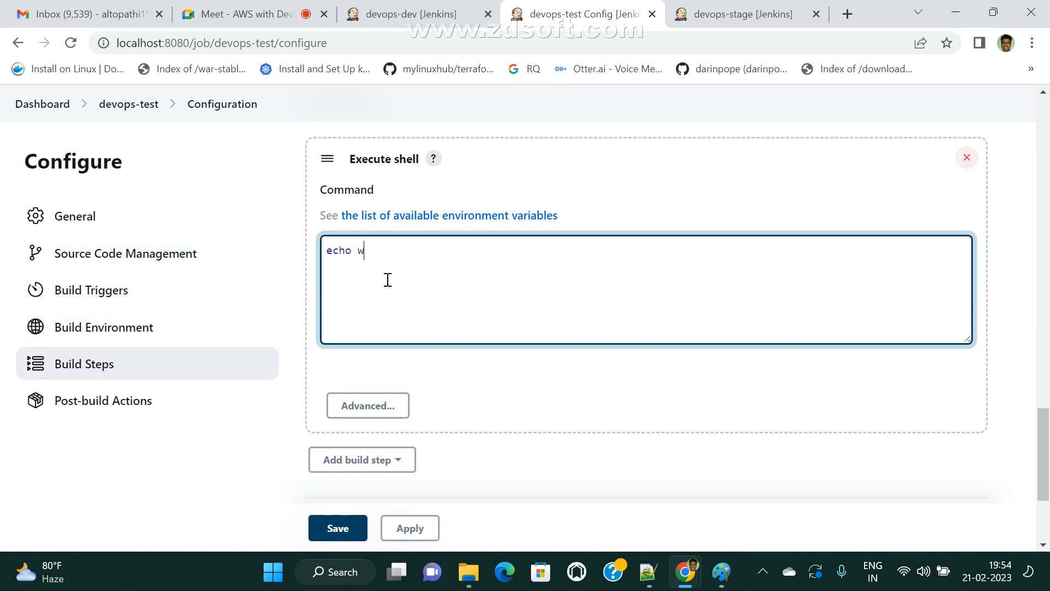
{"action": "type", "text": "elcome to test project"}
{"action": "left_click", "coordinate": [419, 532]}
{"action": "left_click", "coordinate": [337, 528]}
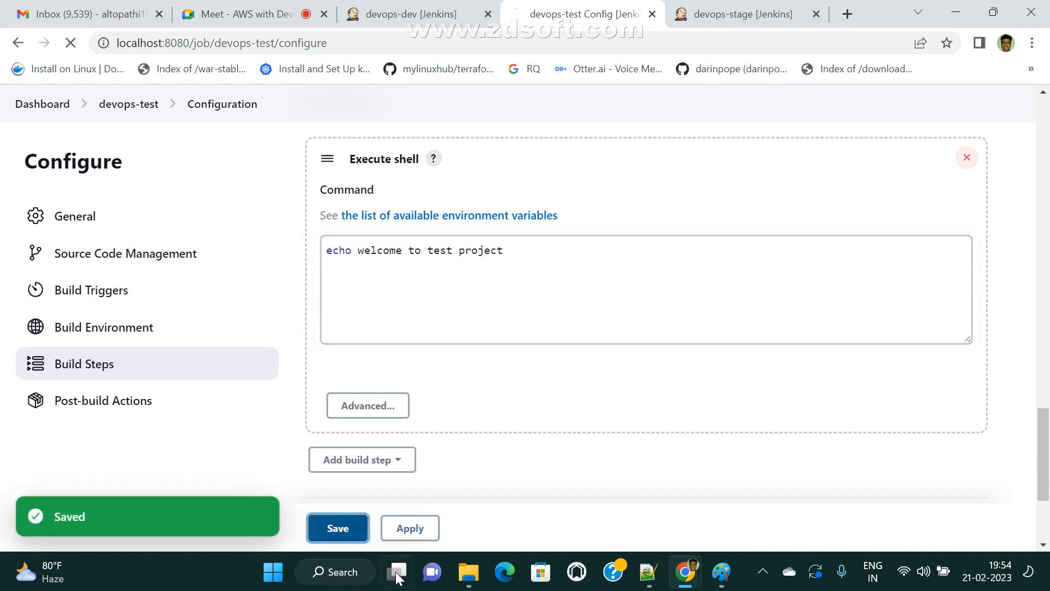
- Start a new devops-dev build and see devops-test build #5 fail
{"action": "left_click", "coordinate": [428, 8]}
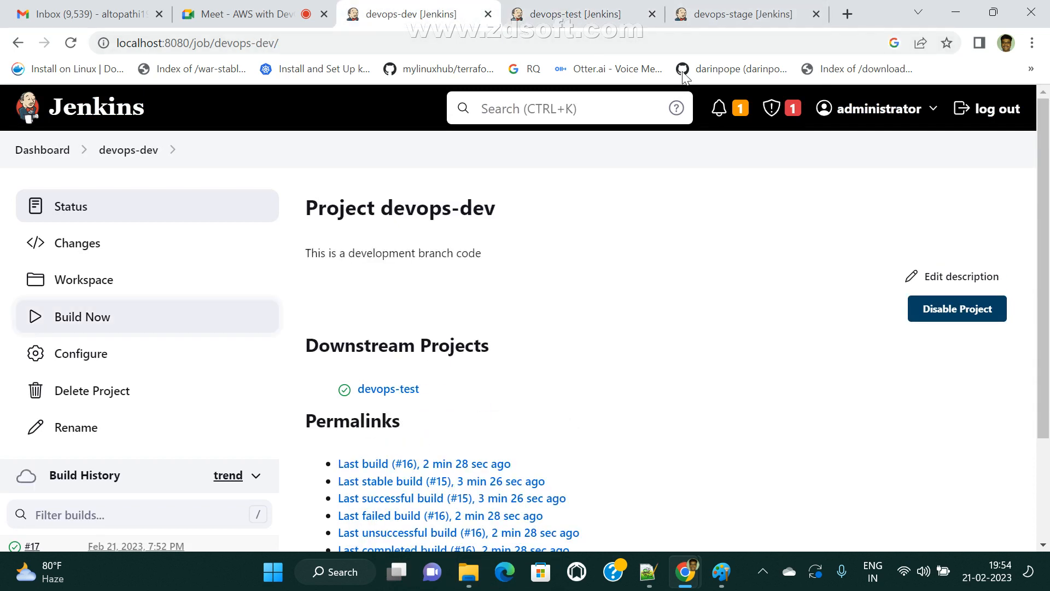
{"action": "left_click", "coordinate": [92, 323]}
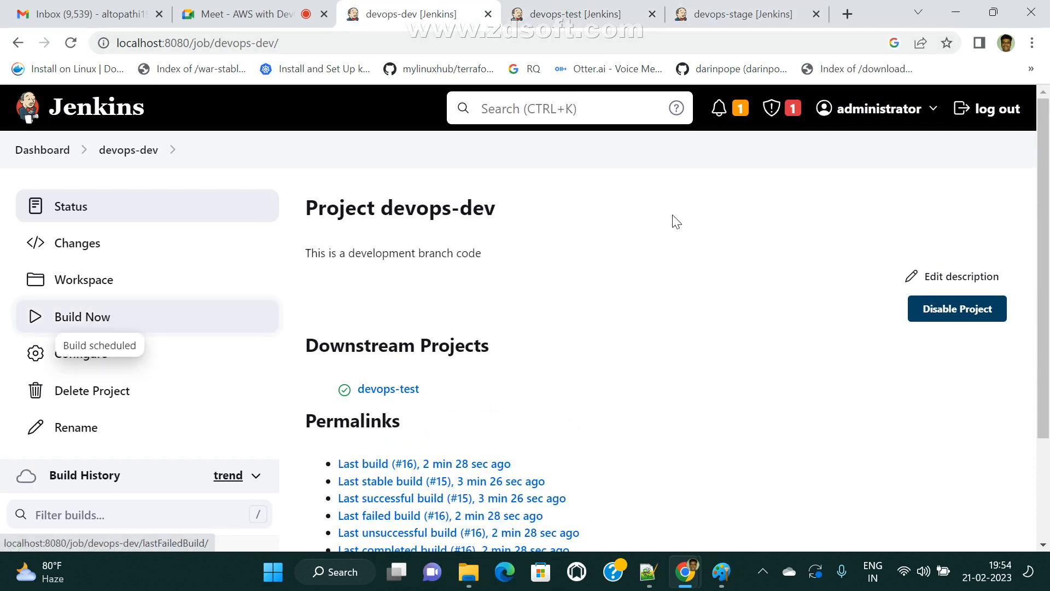
{"action": "left_click", "coordinate": [574, 14]}
{"action": "left_click", "coordinate": [383, 14]}
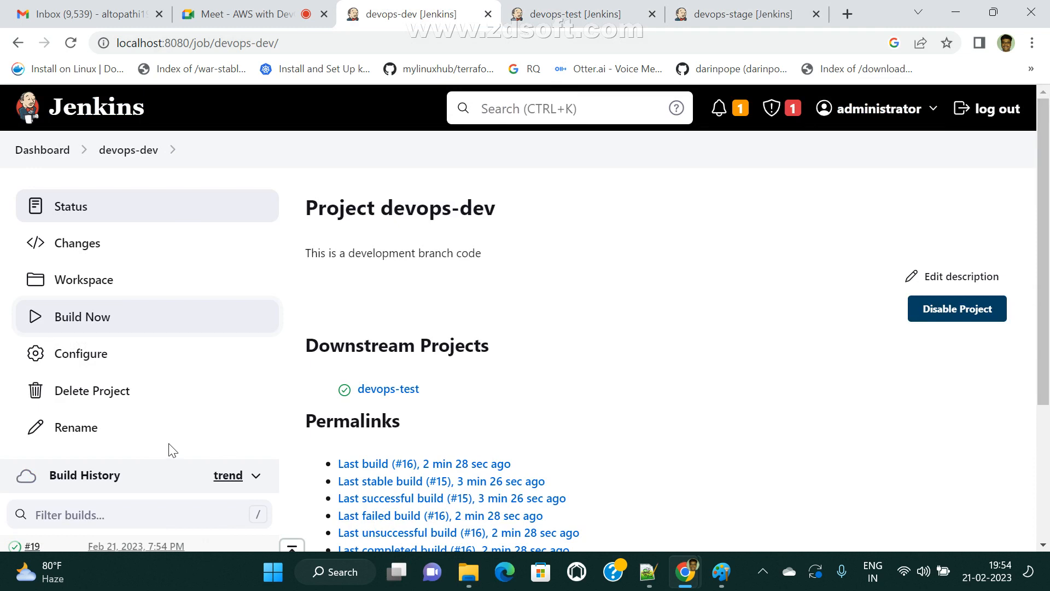
{"action": "scroll", "coordinate": [172, 450], "scroll_direction": "down", "scroll_amount": 4}
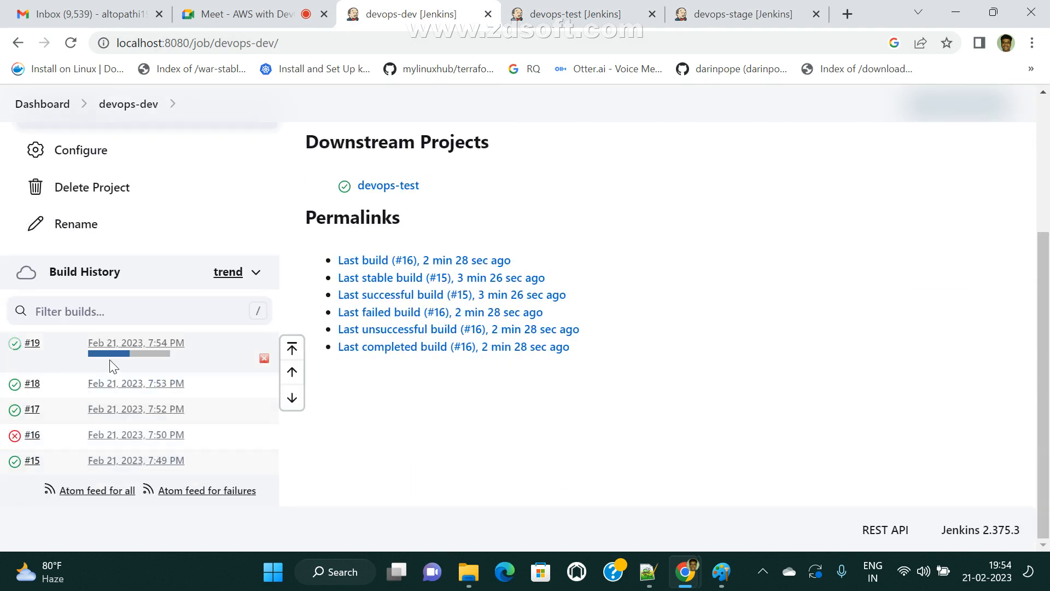
{"action": "left_click", "coordinate": [580, 15]}
{"action": "scroll", "coordinate": [137, 437], "scroll_direction": "down", "scroll_amount": 4}
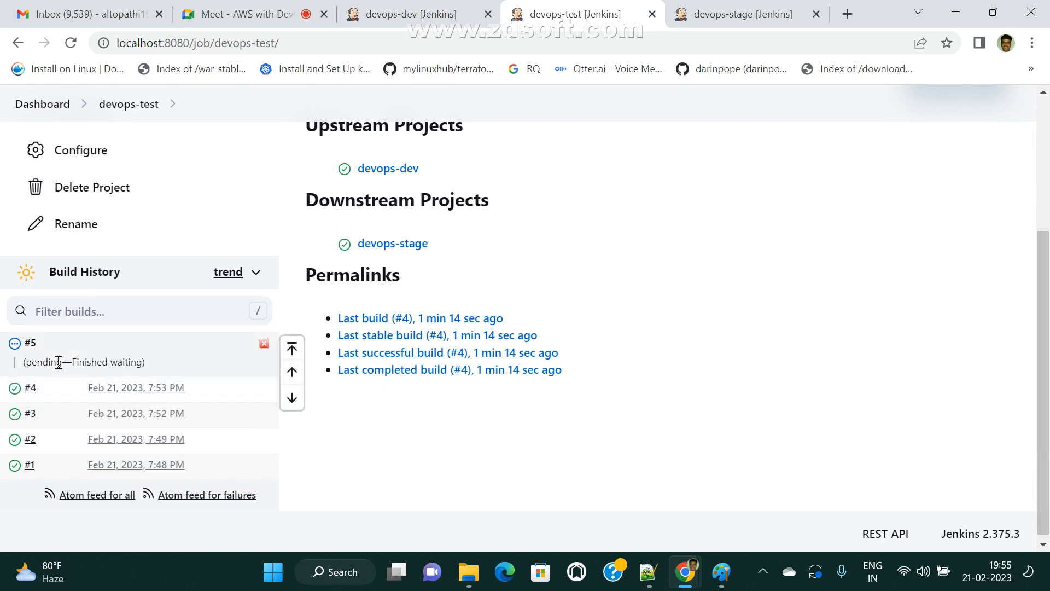
{"action": "key", "text": "ctrl+Tab"}
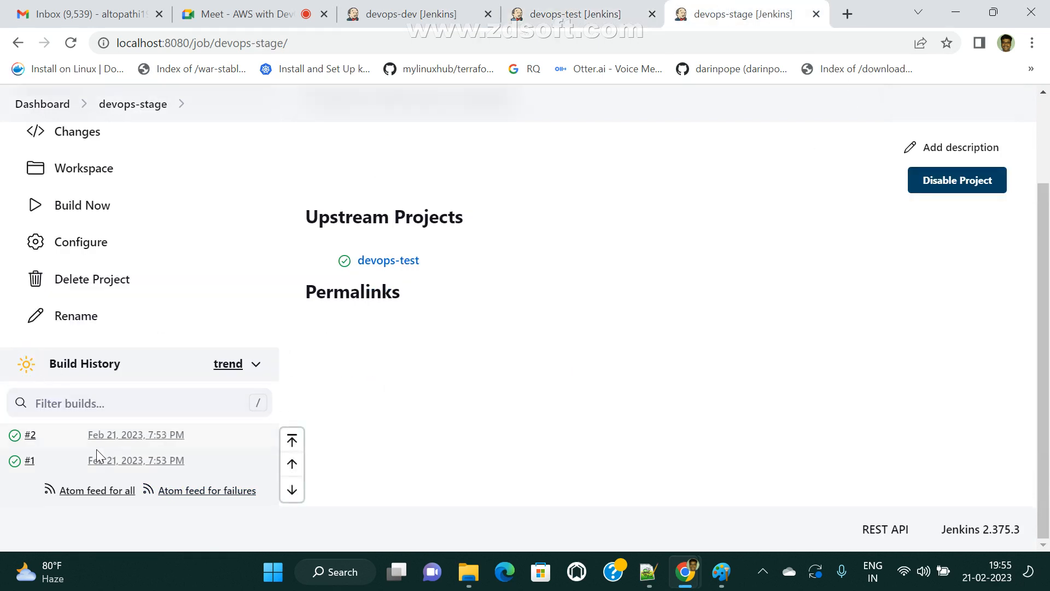
{"action": "key", "text": "ctrl+shift+Tab"}
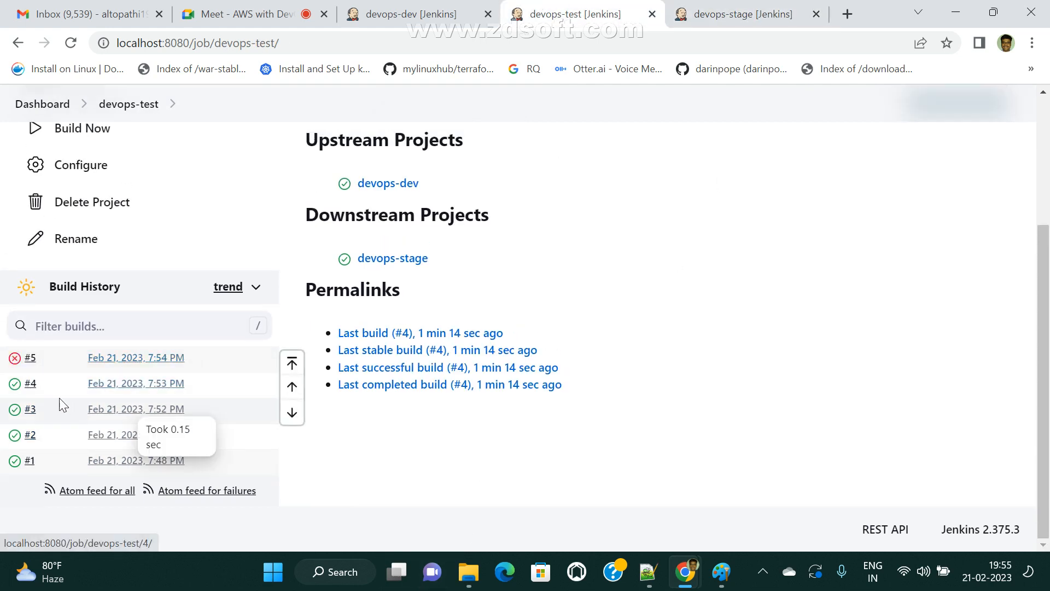
- Confirm devops-stage got no new build, view the Paint diagram, and reopen devops-test's configuration
{"action": "left_click", "coordinate": [749, 11]}
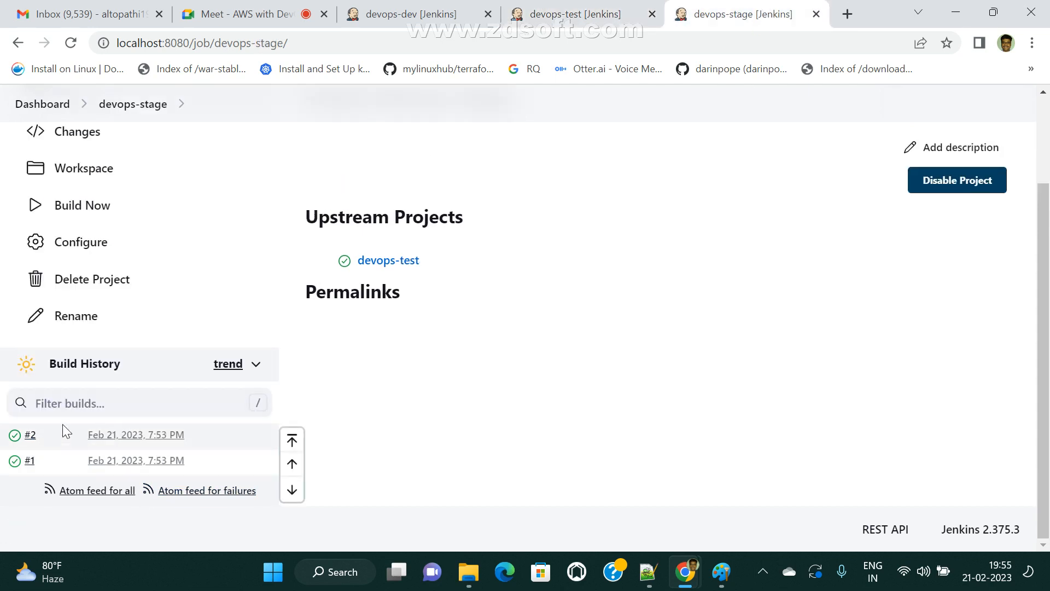
{"action": "scroll", "coordinate": [61, 426], "scroll_direction": "up", "scroll_amount": 2}
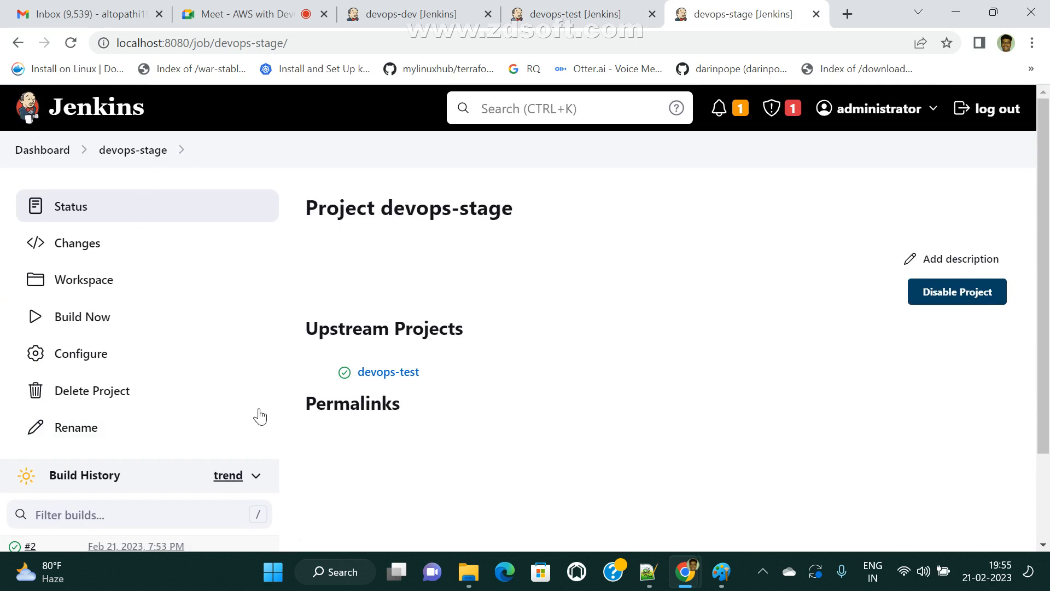
{"action": "scroll", "coordinate": [180, 395], "scroll_direction": "down", "scroll_amount": 2}
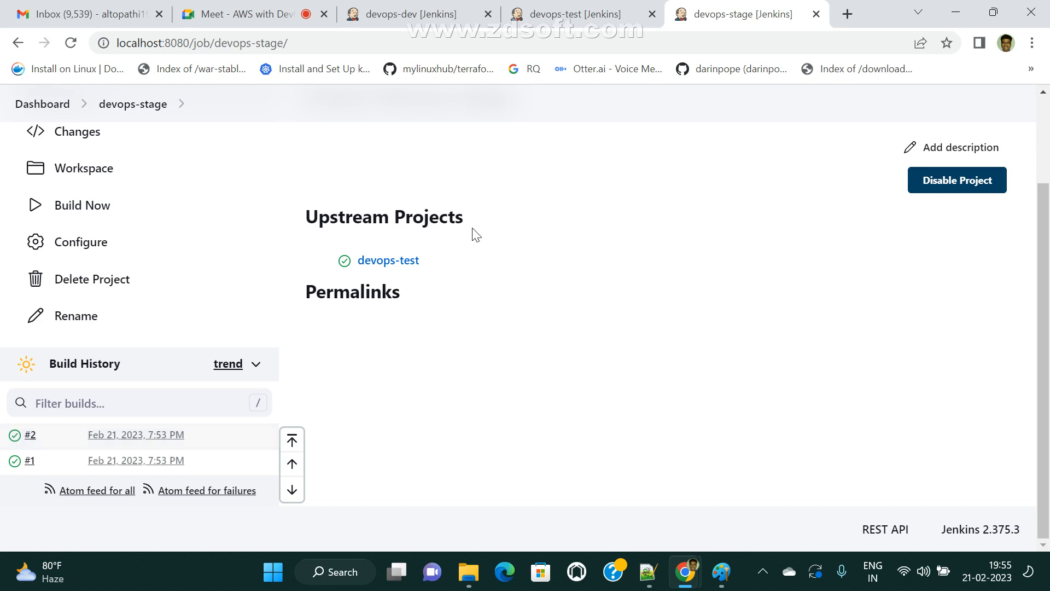
{"action": "left_click", "coordinate": [718, 585]}
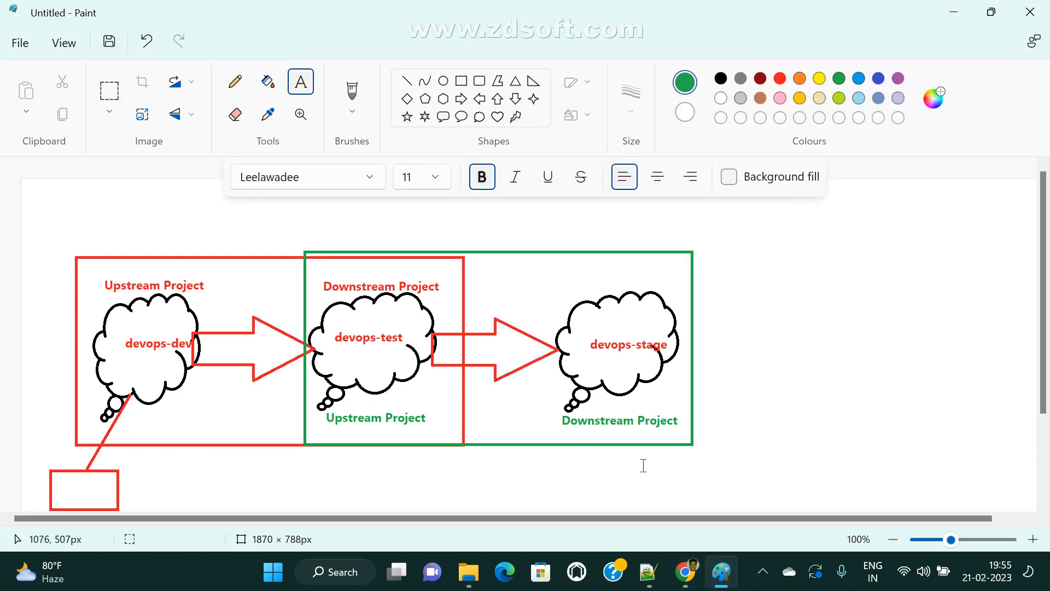
{"action": "mouse_move", "coordinate": [681, 571]}
{"action": "left_click", "coordinate": [595, 517]}
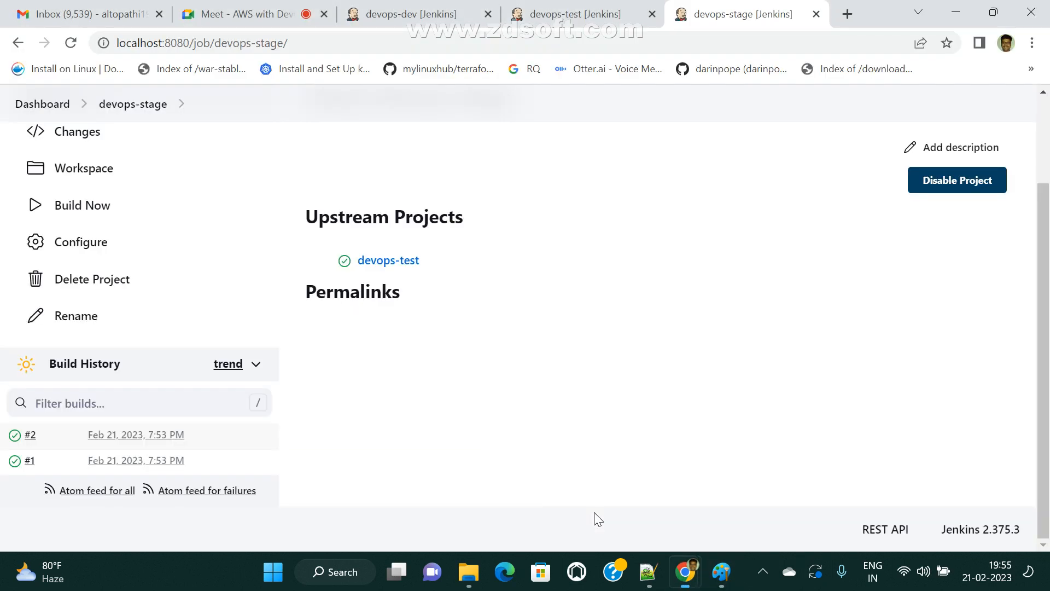
{"action": "left_click", "coordinate": [600, 8]}
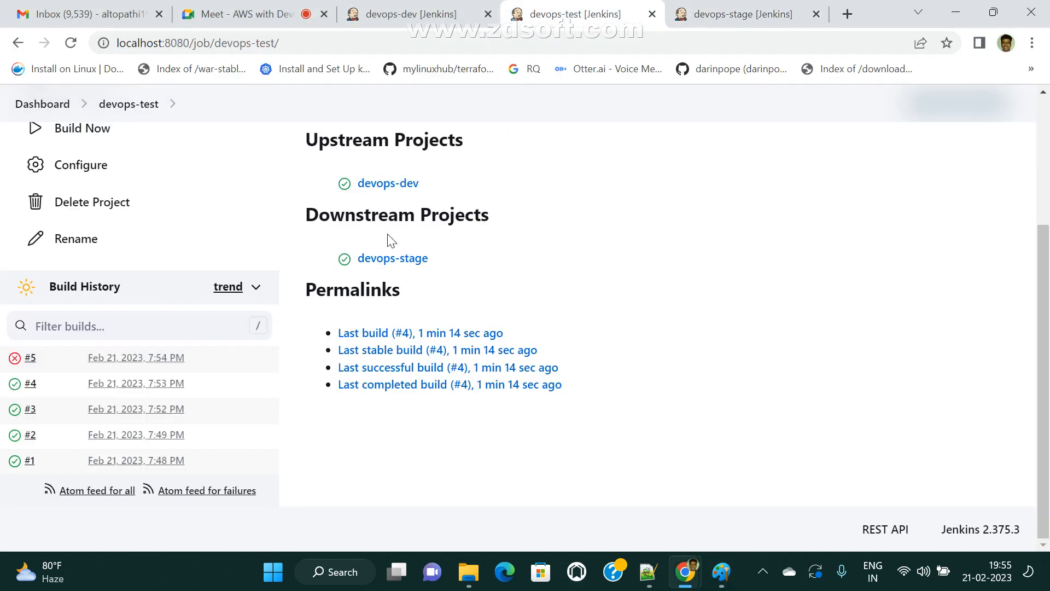
{"action": "scroll", "coordinate": [390, 240], "scroll_direction": "up", "scroll_amount": 3}
{"action": "left_click", "coordinate": [69, 352]}
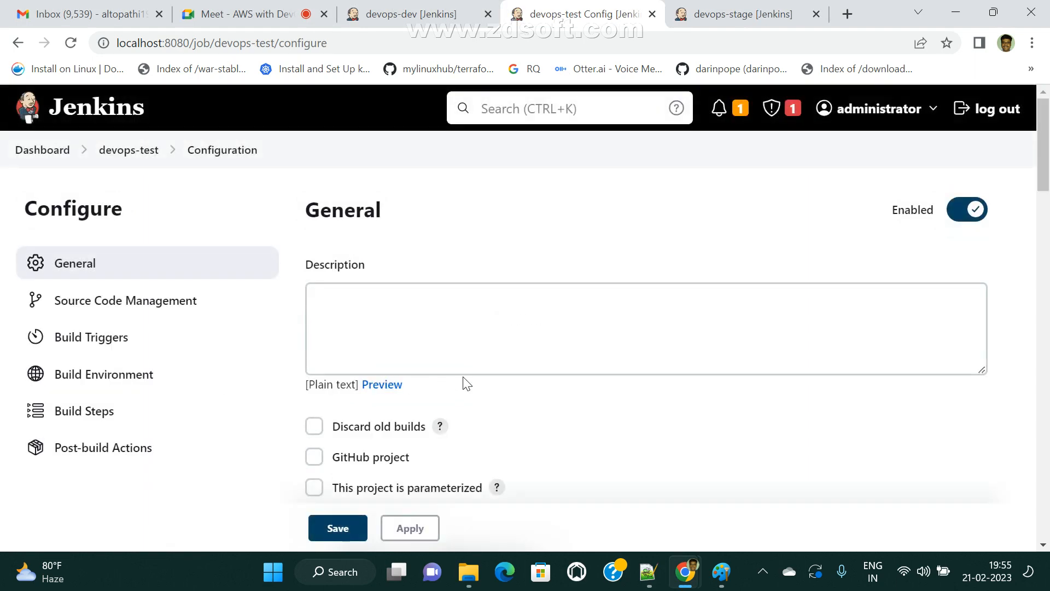
- Inspect devops-test's trigger: after devops-dev, only if stable, then switch to the Meet call
{"action": "scroll", "coordinate": [466, 383], "scroll_direction": "down", "scroll_amount": 9}
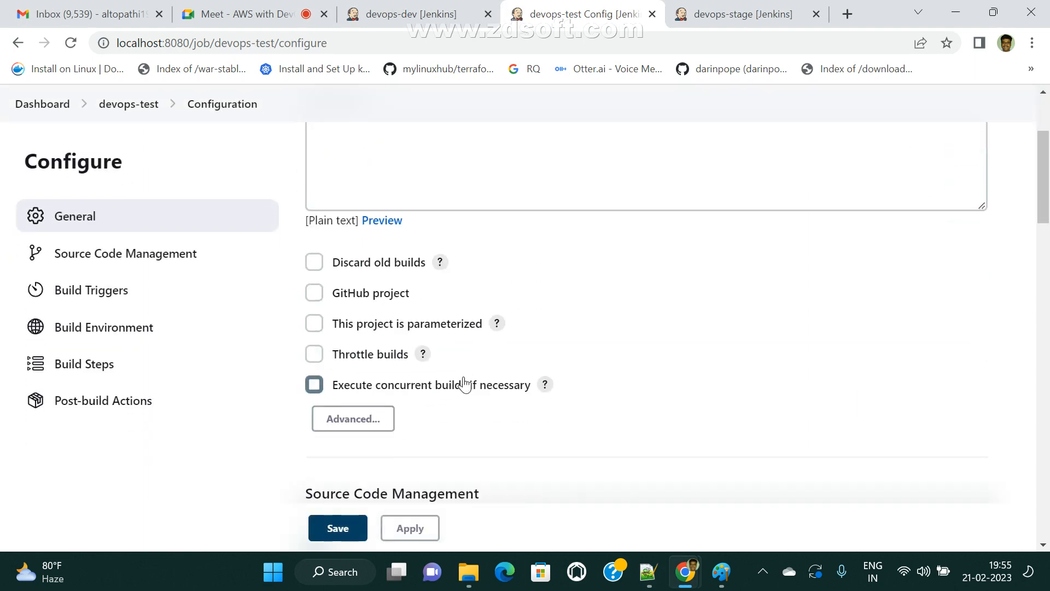
{"action": "left_click", "coordinate": [77, 290]}
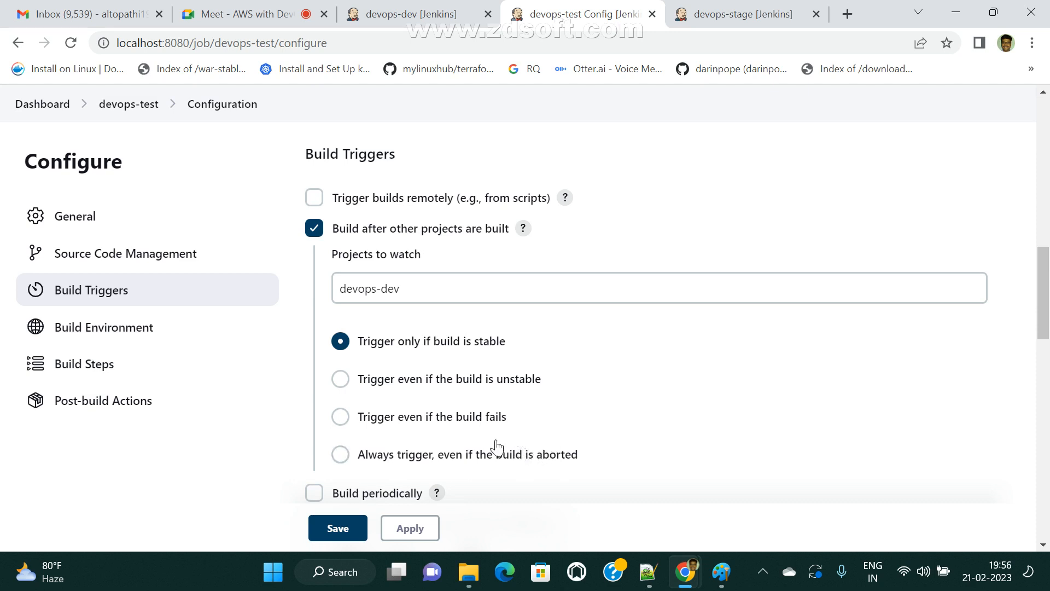
{"action": "left_click", "coordinate": [246, 14]}
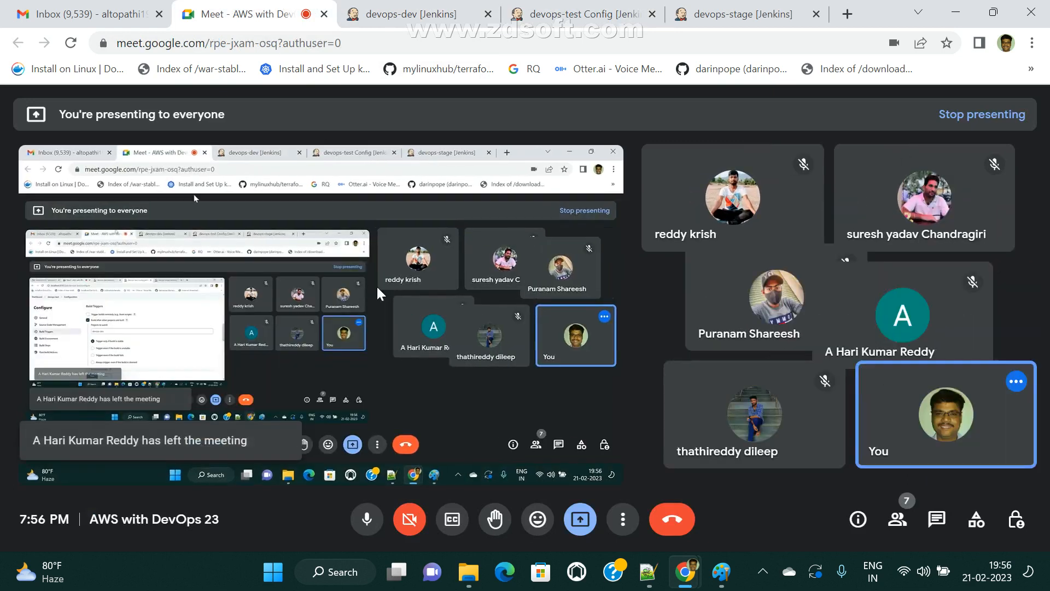
- Go to the dashboard and open Manage Jenkins' Plugin Manager
{"action": "left_click", "coordinate": [580, 13]}
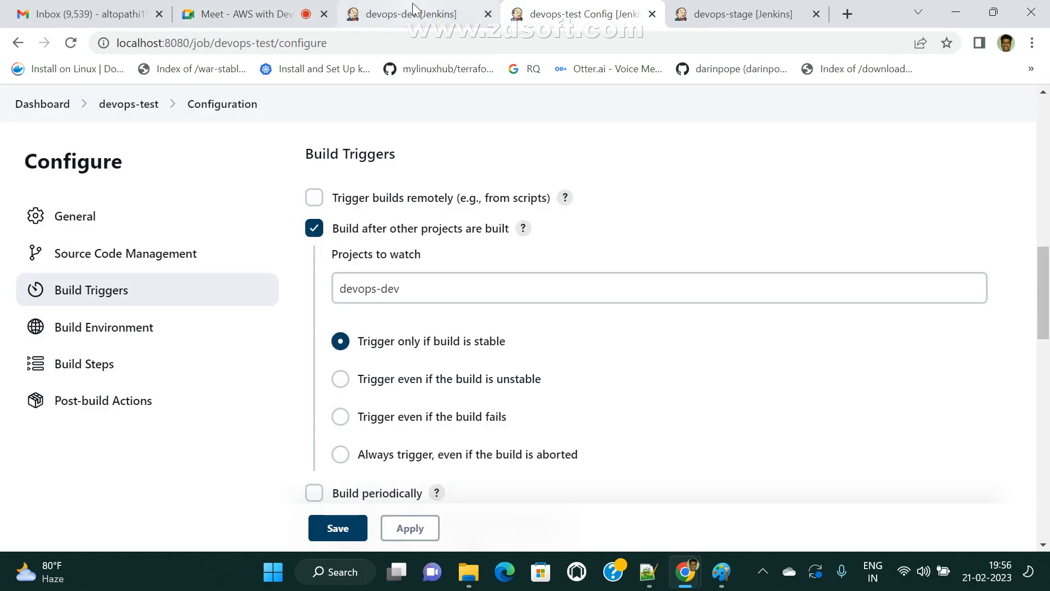
{"action": "left_click", "coordinate": [411, 14]}
{"action": "scroll", "coordinate": [97, 204], "scroll_direction": "up", "scroll_amount": 3}
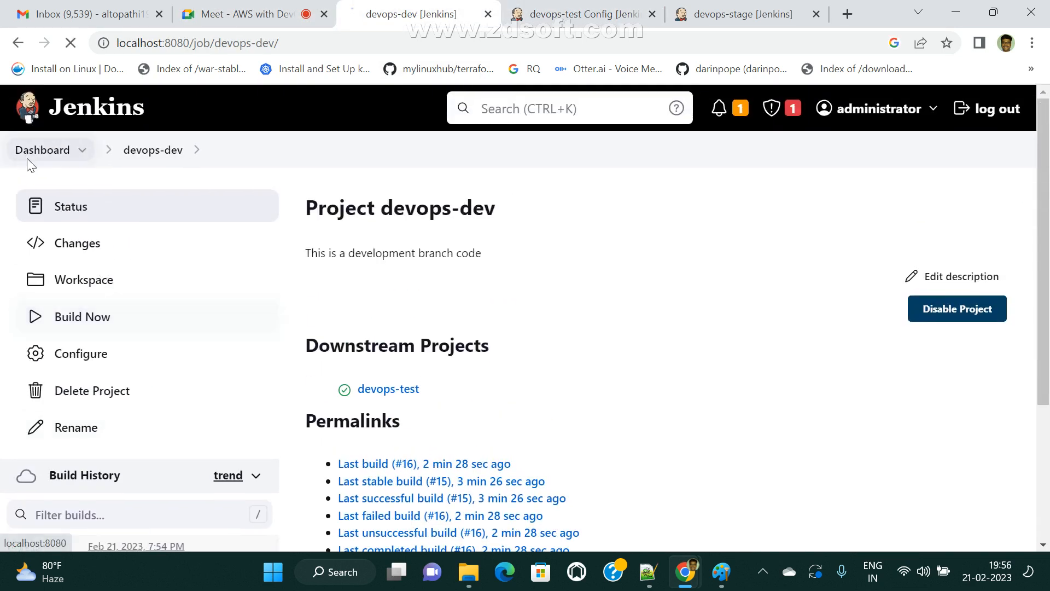
{"action": "left_click", "coordinate": [42, 149]}
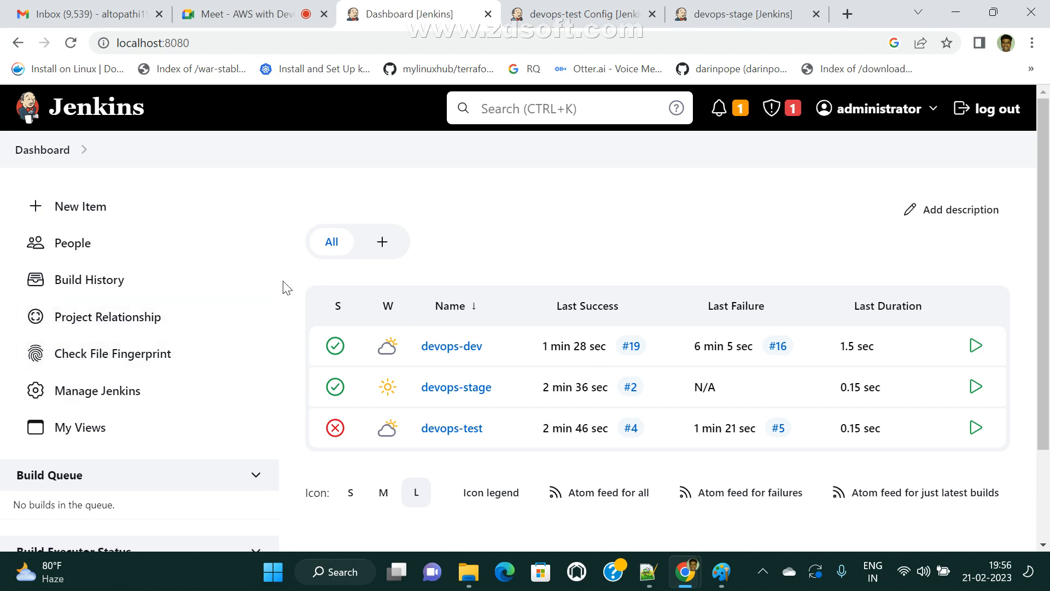
{"action": "left_click", "coordinate": [88, 390]}
{"action": "scroll", "coordinate": [509, 501], "scroll_direction": "down", "scroll_amount": 8}
{"action": "scroll", "coordinate": [509, 501], "scroll_direction": "down", "scroll_amount": 7}
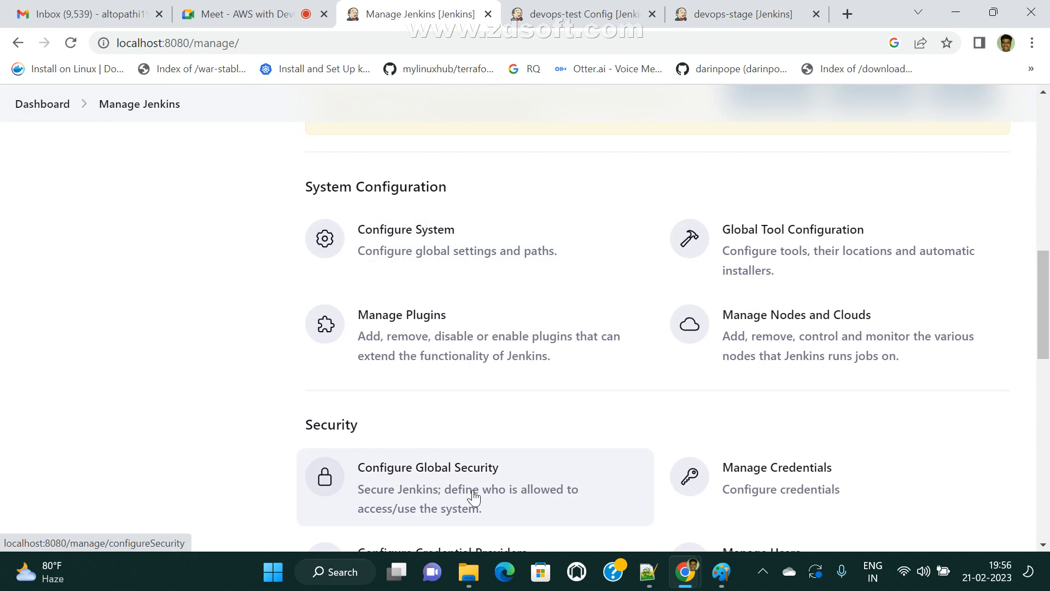
{"action": "scroll", "coordinate": [438, 273], "scroll_direction": "up", "scroll_amount": 3}
{"action": "left_click", "coordinate": [408, 250]}
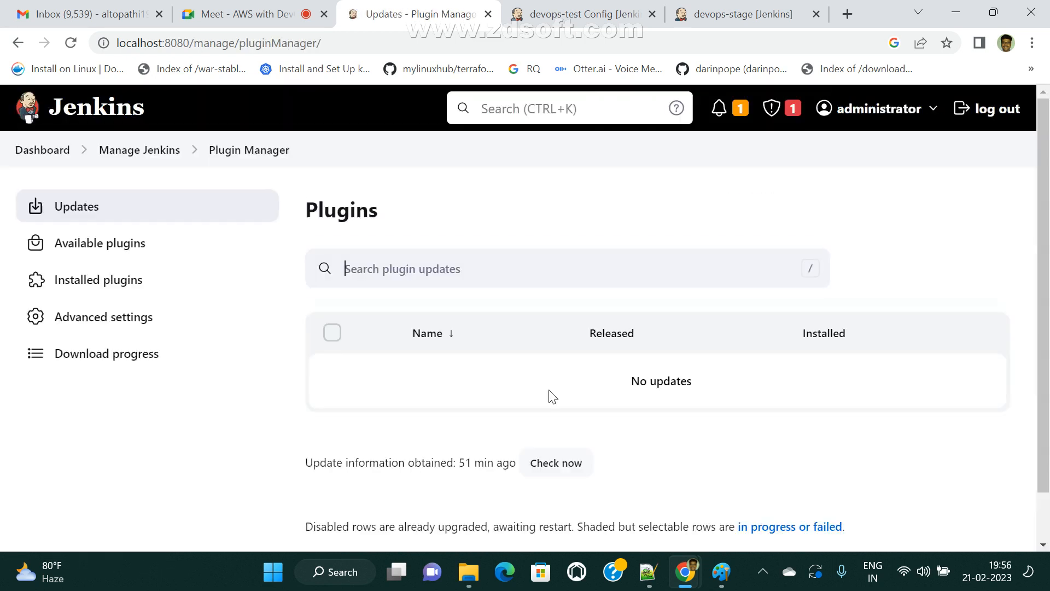
- Browse the Available and Installed plugin lists, then return to the devops-test project page
{"action": "left_click", "coordinate": [115, 246]}
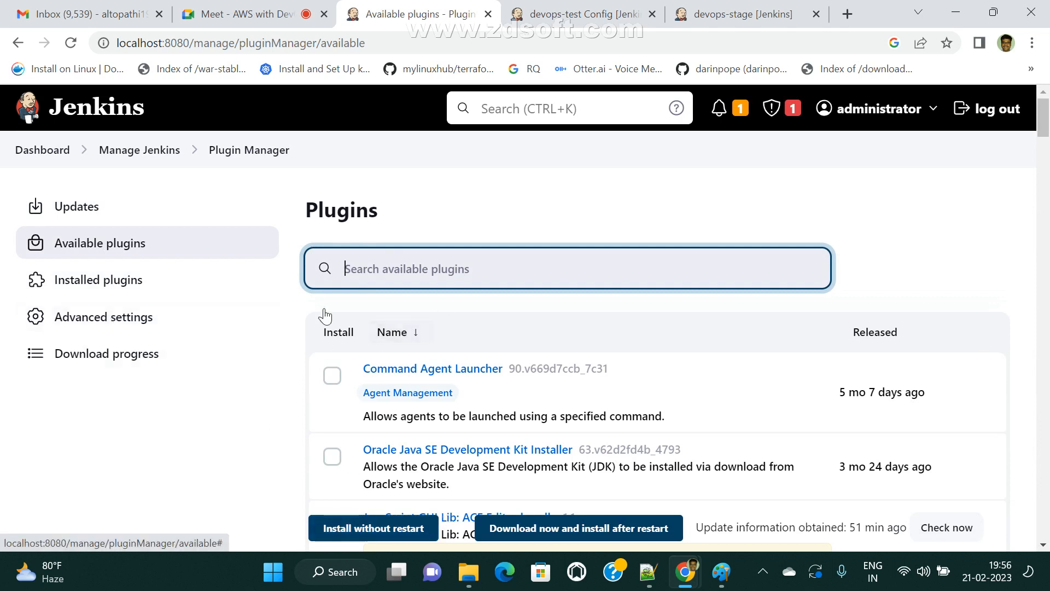
{"action": "left_click", "coordinate": [116, 294]}
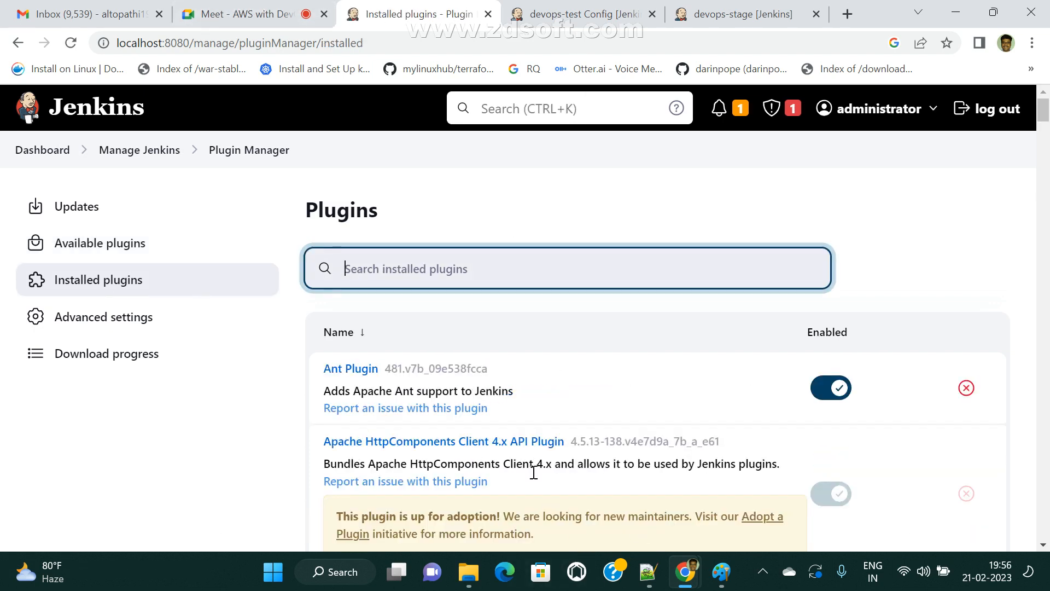
{"action": "left_click", "coordinate": [583, 13]}
{"action": "left_click", "coordinate": [125, 243]}
{"action": "left_click", "coordinate": [129, 105]}
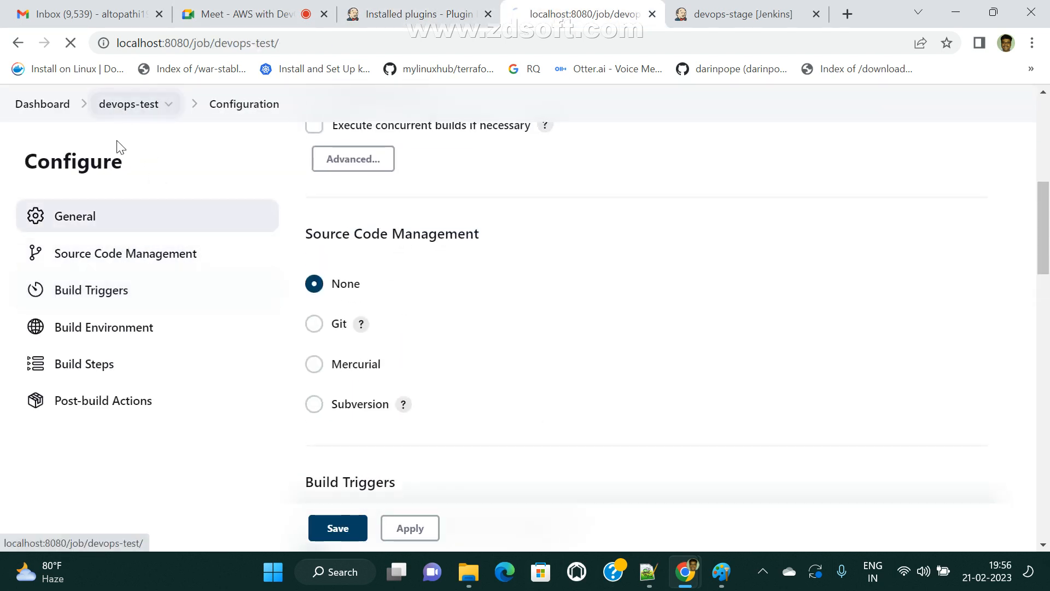
- Try setting devops-test's source to Git, then leave for the dashboard without saving
{"action": "left_click", "coordinate": [95, 362]}
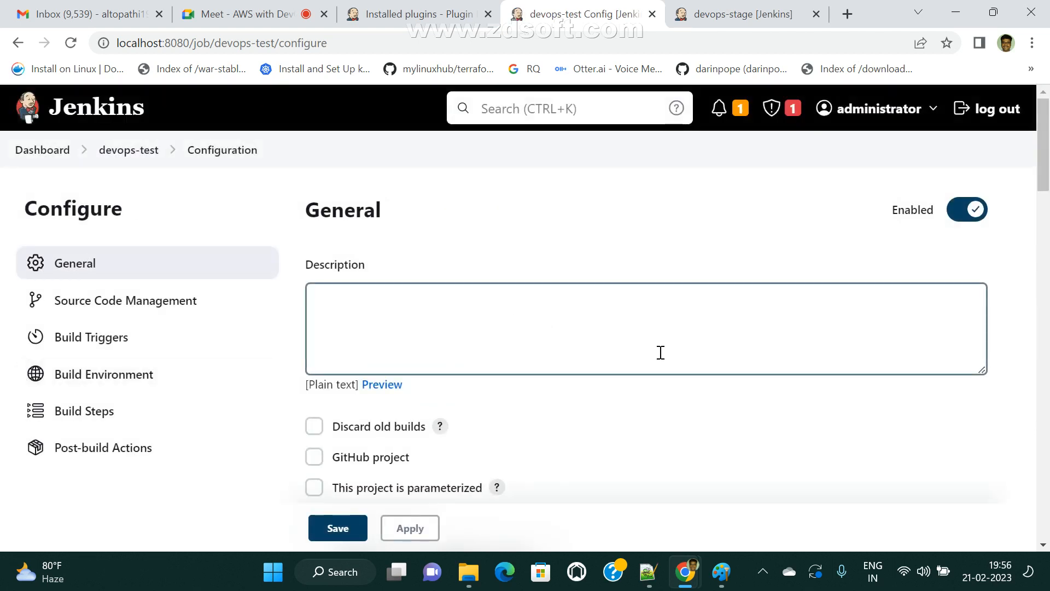
{"action": "left_click", "coordinate": [138, 314]}
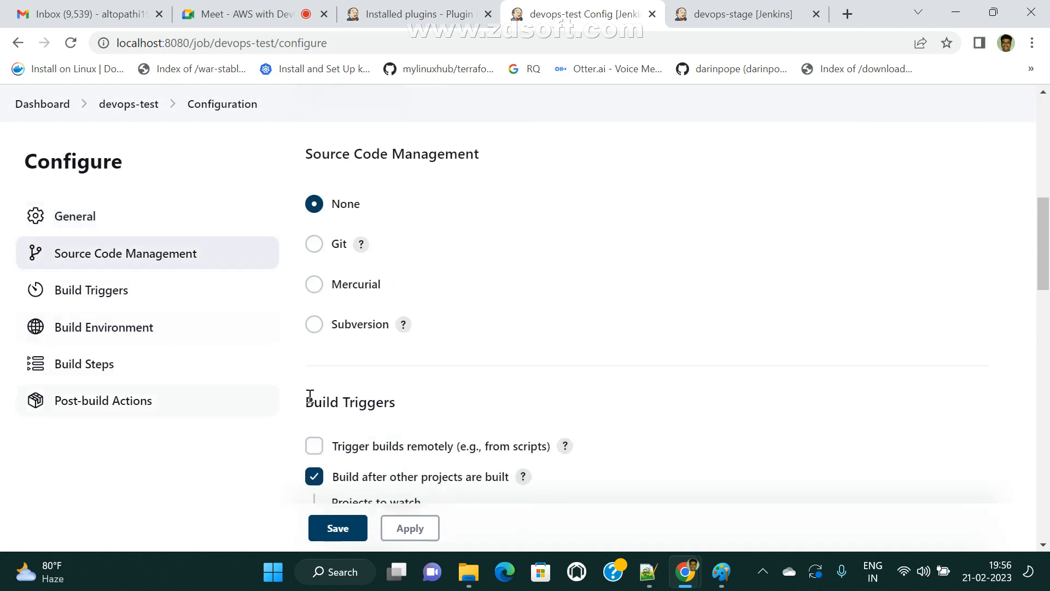
{"action": "left_click", "coordinate": [314, 244]}
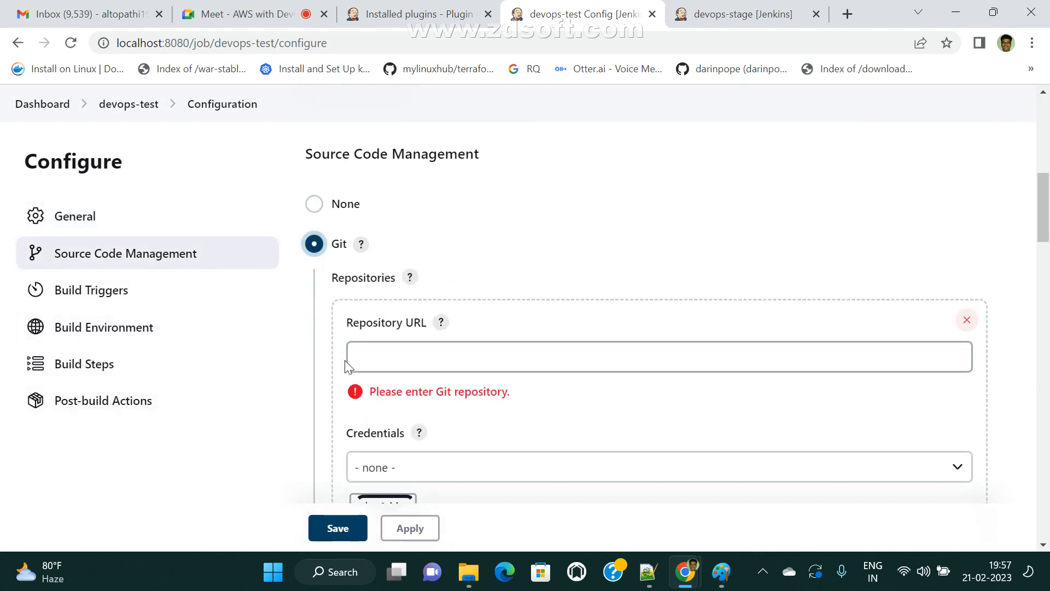
{"action": "left_click", "coordinate": [363, 356]}
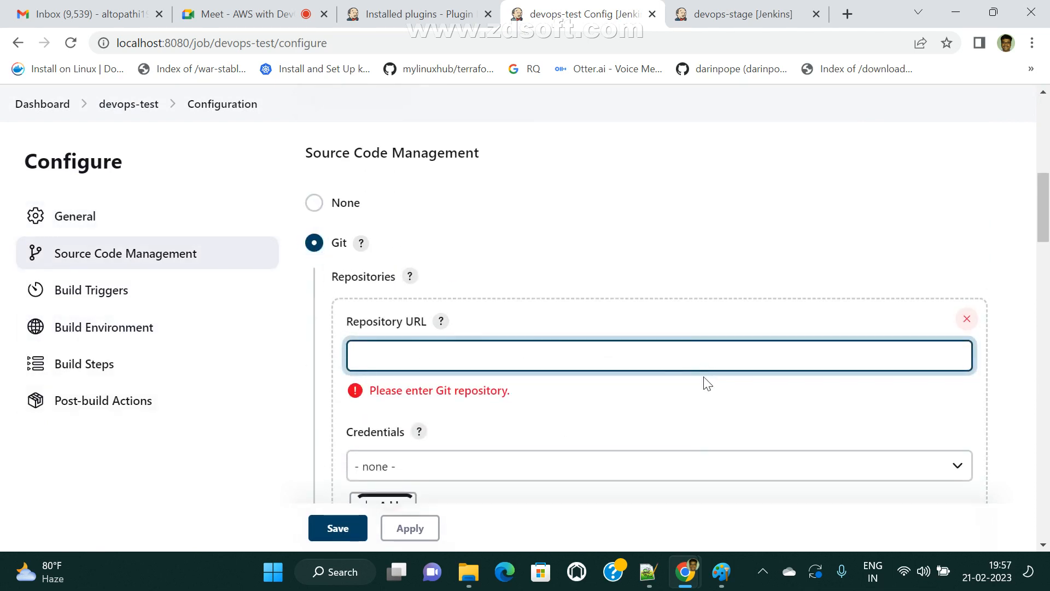
{"action": "scroll", "coordinate": [547, 377], "scroll_direction": "down", "scroll_amount": 1}
{"action": "scroll", "coordinate": [553, 391], "scroll_direction": "down", "scroll_amount": 3}
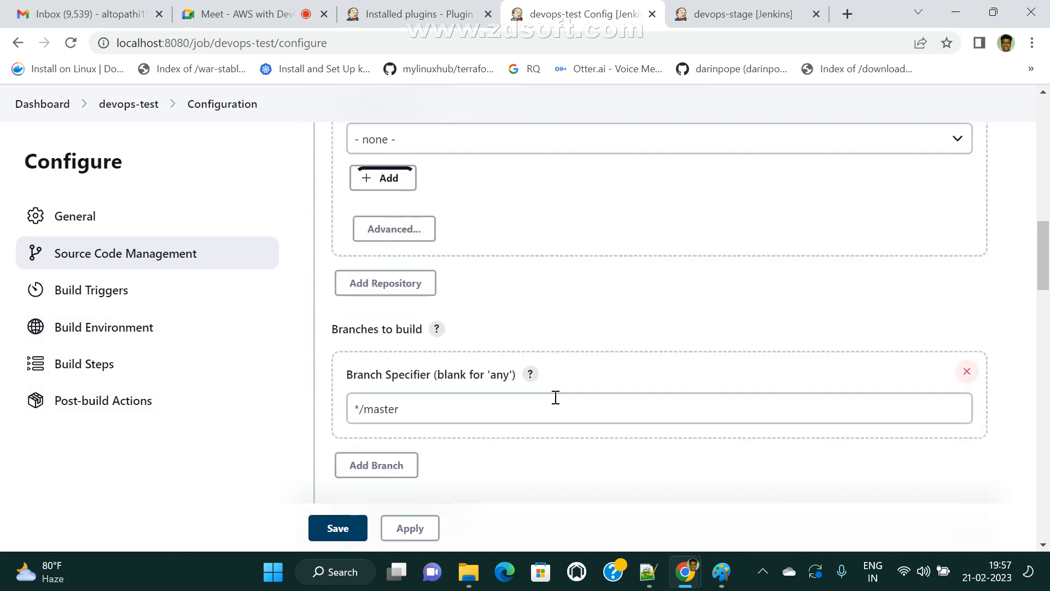
{"action": "left_click_drag", "start_coordinate": [362, 408], "coordinate": [479, 409]}
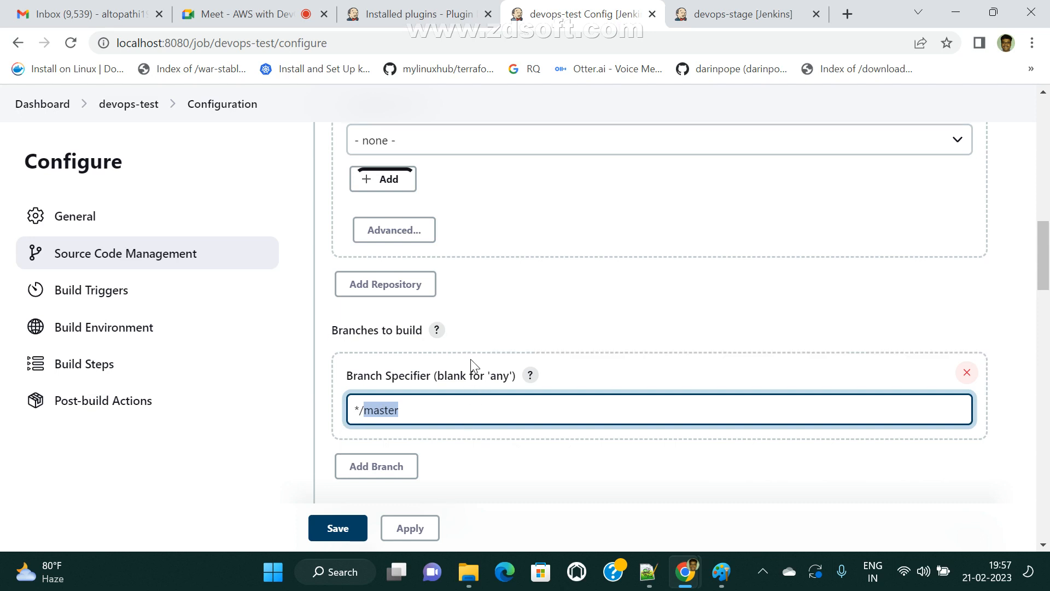
{"action": "scroll", "coordinate": [470, 358], "scroll_direction": "up", "scroll_amount": 10}
{"action": "left_click", "coordinate": [41, 110]}
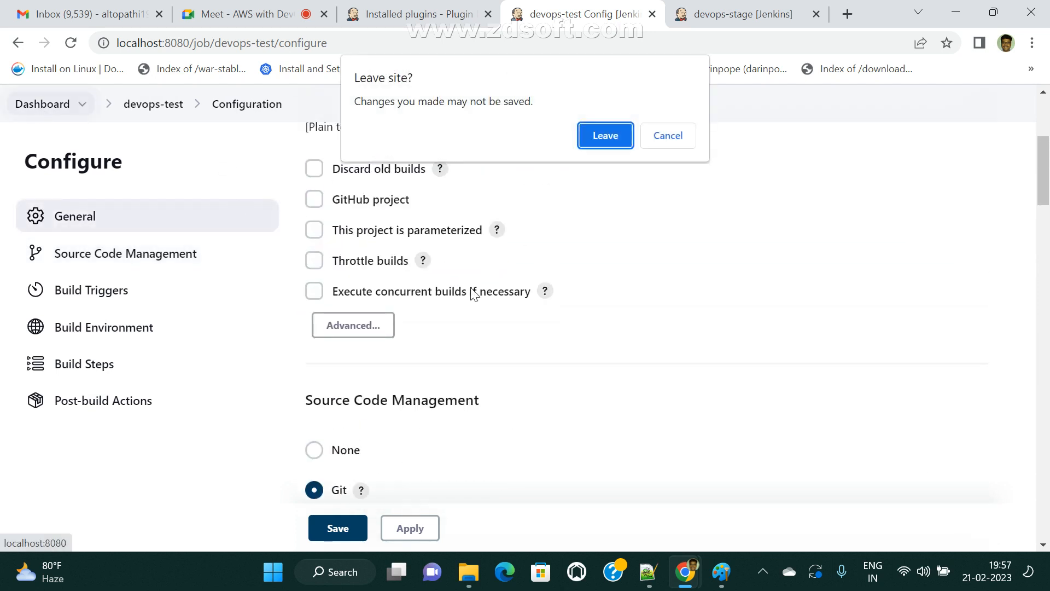
{"action": "left_click", "coordinate": [607, 135]}
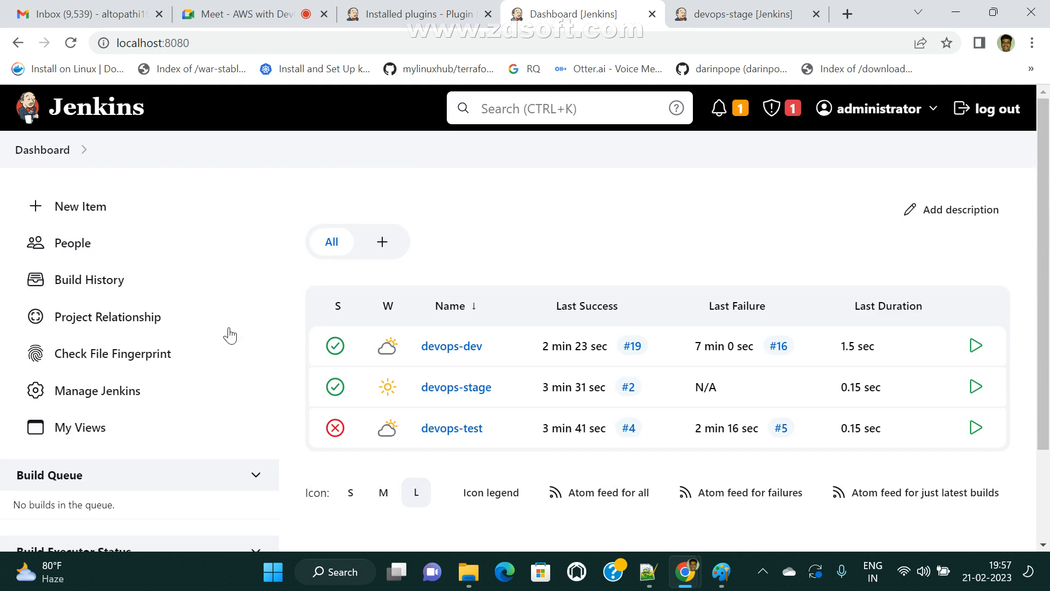
- Verify devops-stage's Build Triggers watch devops-test with 'Trigger only if build is stable'
{"action": "left_click", "coordinate": [453, 391]}
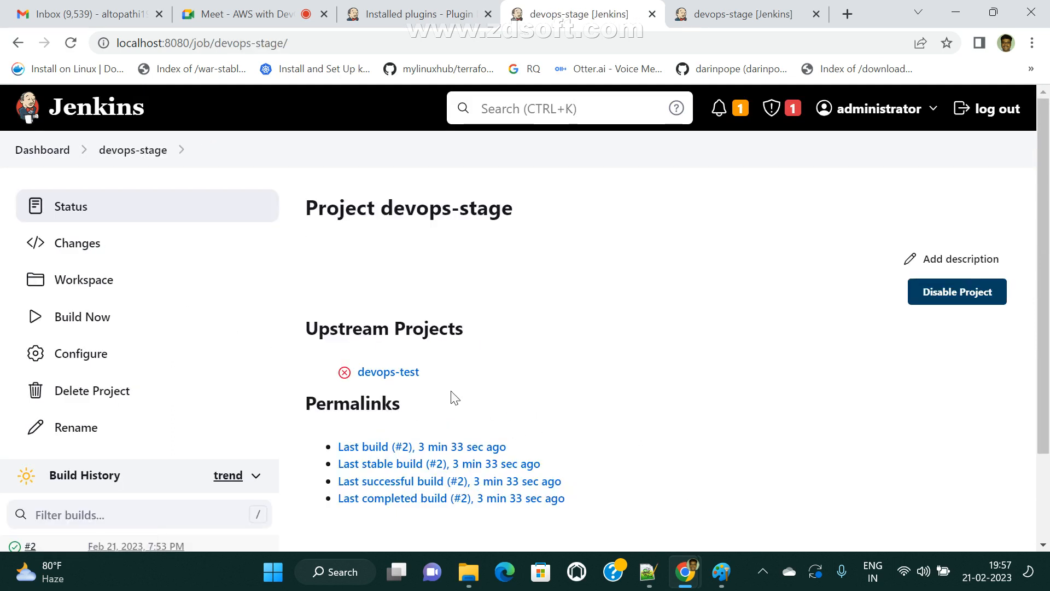
{"action": "left_click", "coordinate": [65, 356]}
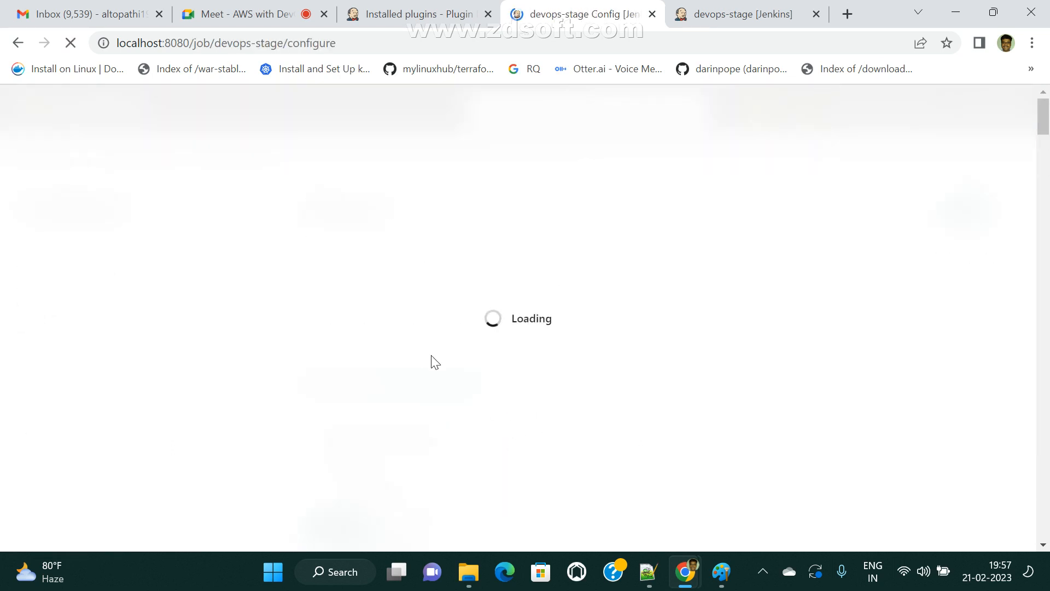
{"action": "scroll", "coordinate": [443, 405], "scroll_direction": "down", "scroll_amount": 5}
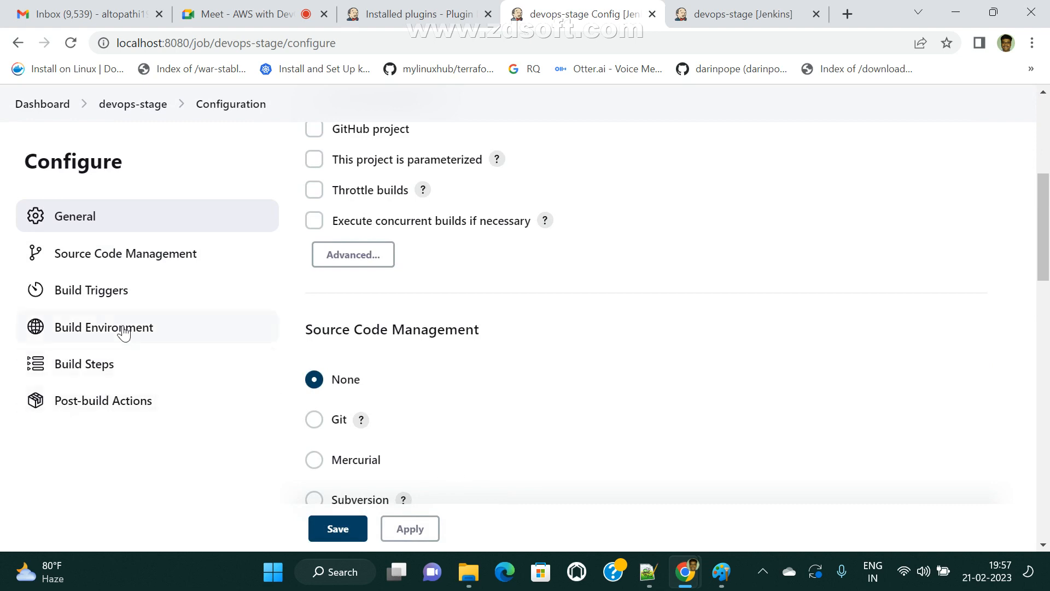
{"action": "left_click", "coordinate": [115, 289]}
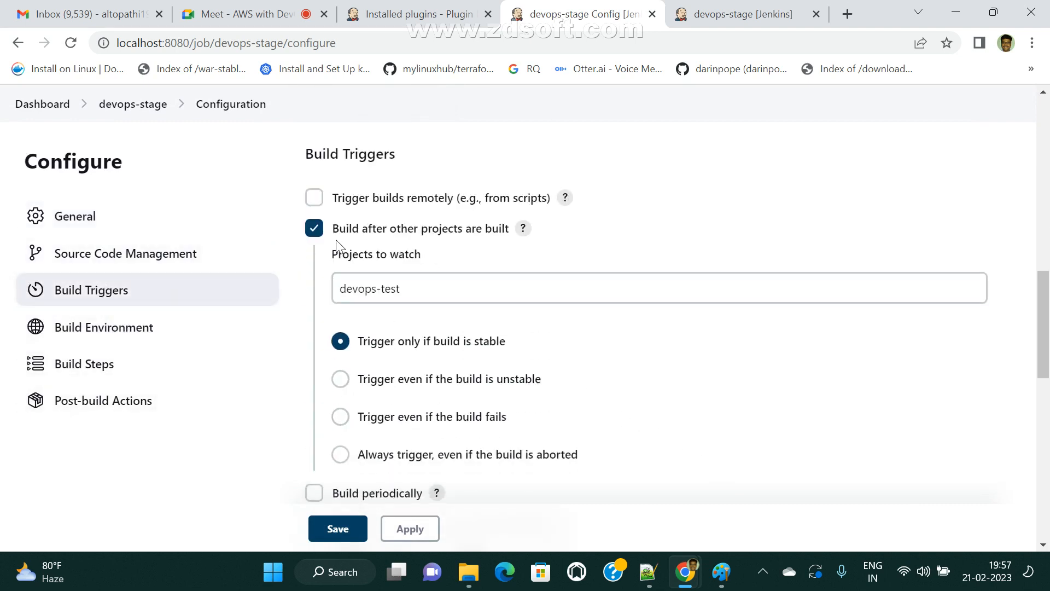
{"action": "triple_click", "coordinate": [424, 286]}
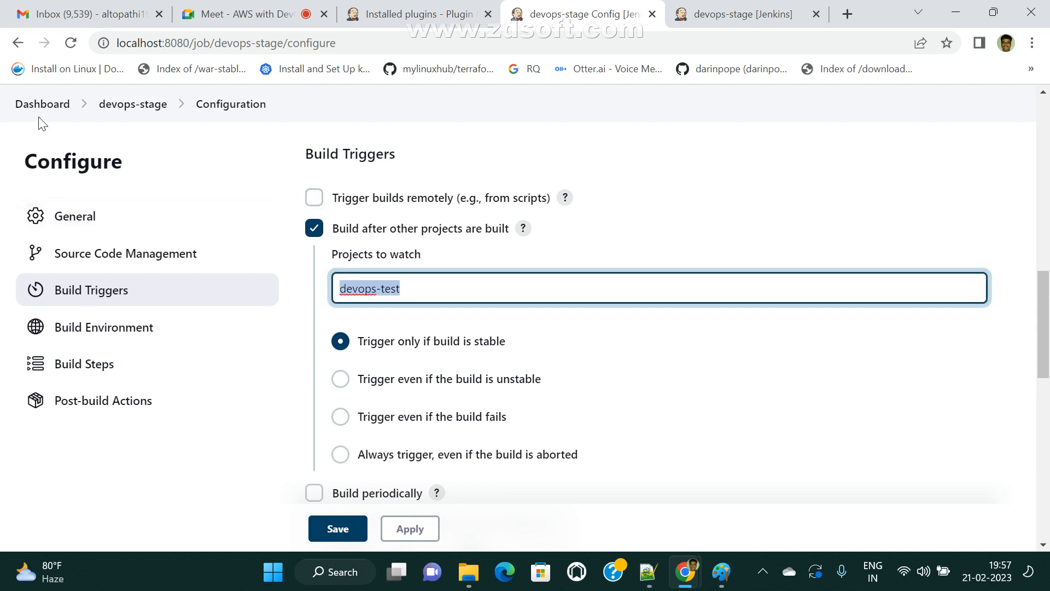
- Open devops-test's configuration from the dashboard
{"action": "left_click", "coordinate": [33, 103]}
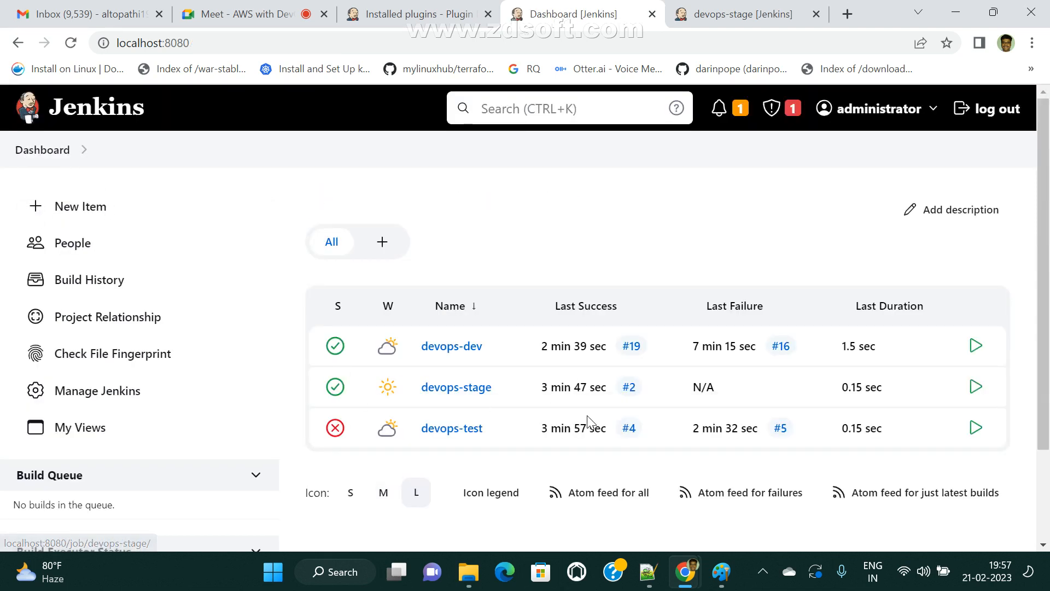
{"action": "left_click", "coordinate": [452, 428]}
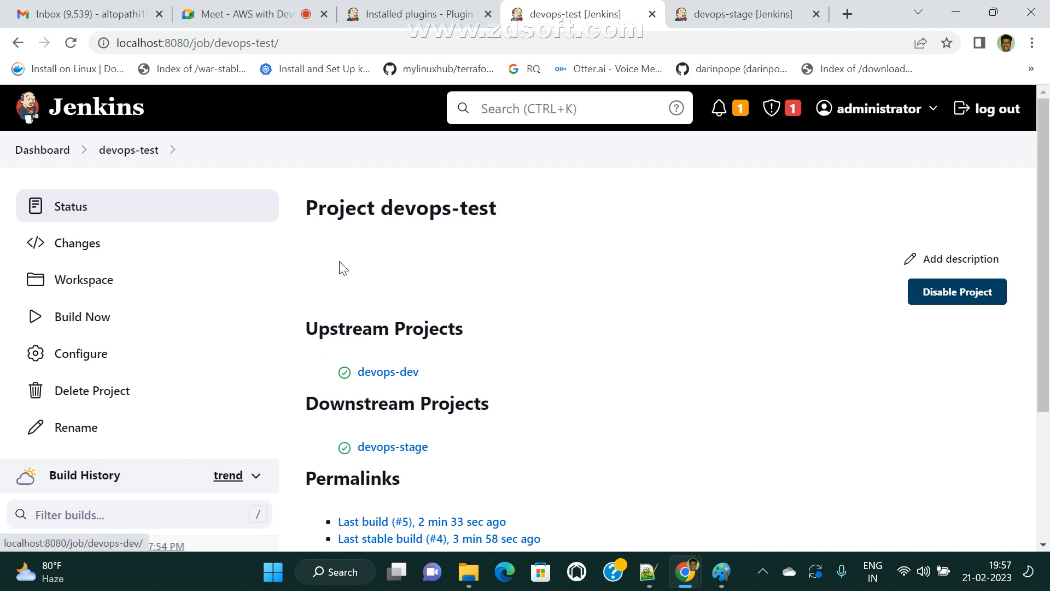
{"action": "left_click", "coordinate": [89, 353]}
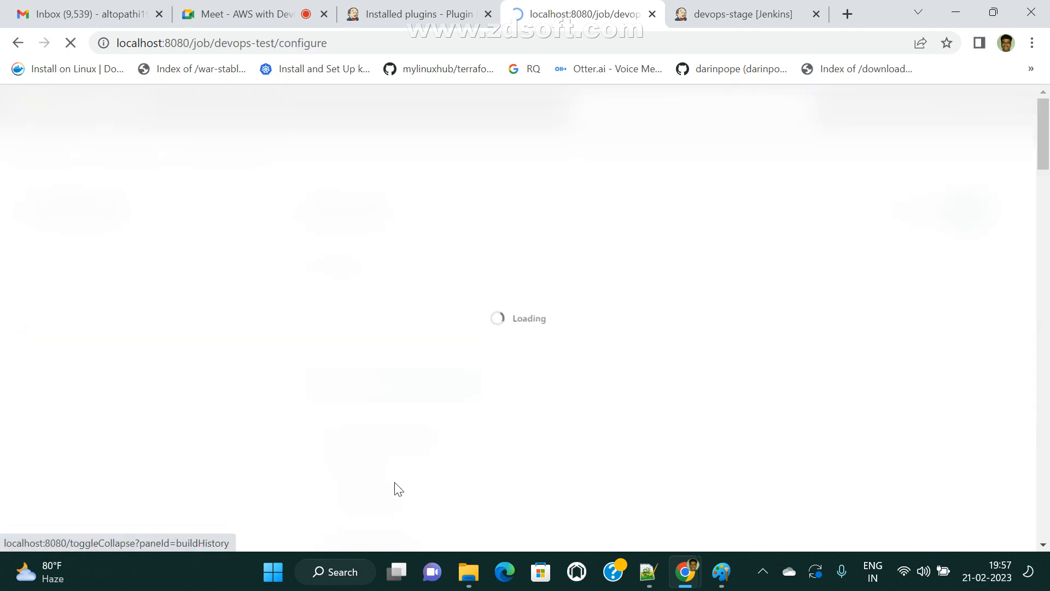
- Review devops-test's Build Triggers, confirming it watches upstream project devops-dev
{"action": "left_click", "coordinate": [109, 343]}
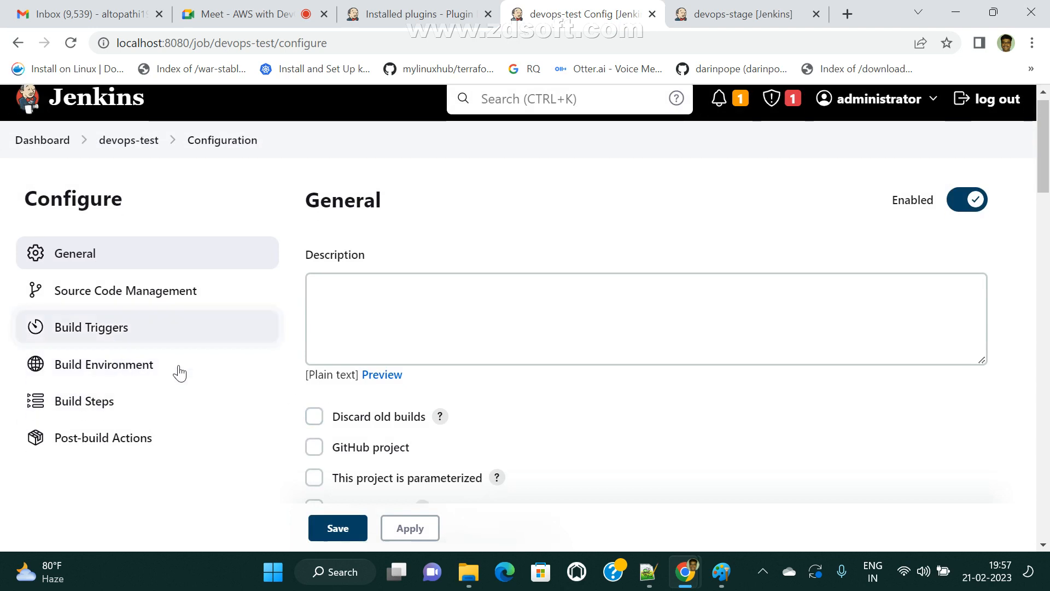
{"action": "left_click", "coordinate": [425, 276]}
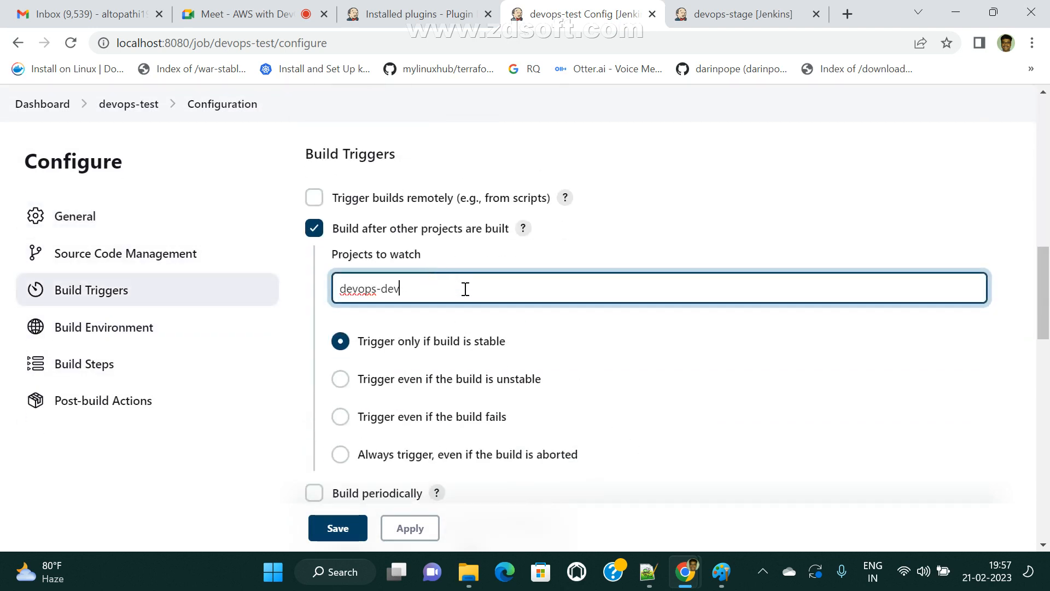
{"action": "scroll", "coordinate": [264, 432], "scroll_direction": "up", "scroll_amount": 10}
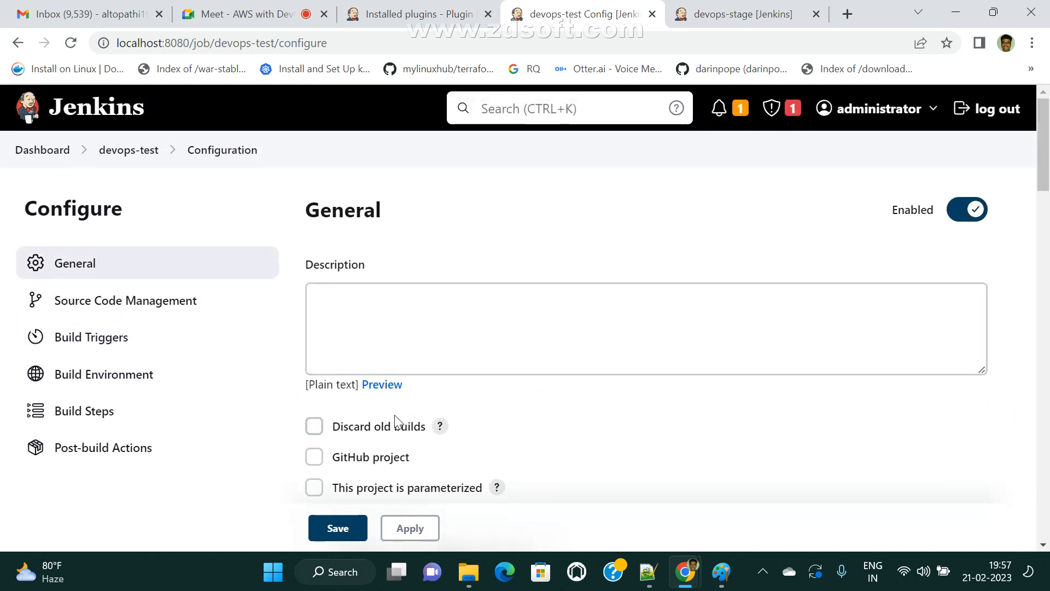
{"action": "left_click", "coordinate": [100, 158]}
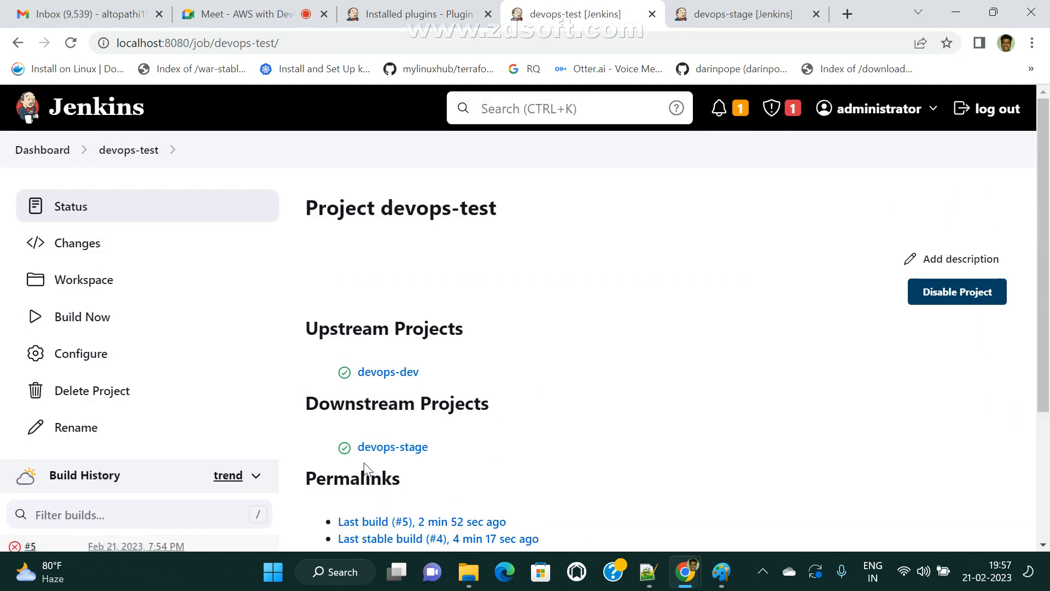
{"action": "scroll", "coordinate": [318, 459], "scroll_direction": "down", "scroll_amount": 3}
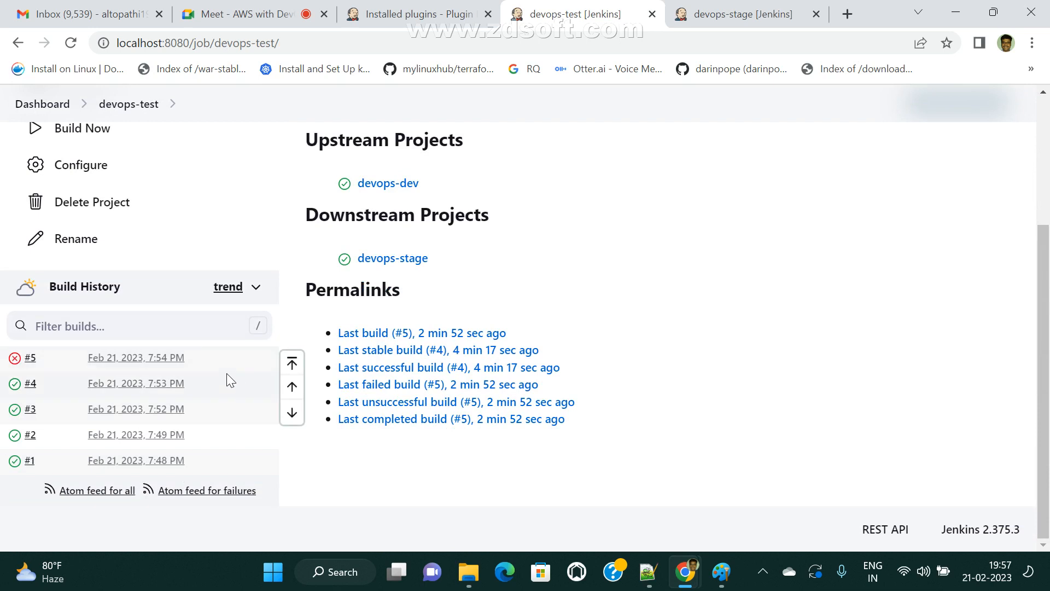
{"action": "scroll", "coordinate": [227, 374], "scroll_direction": "up", "scroll_amount": 3}
{"action": "left_click", "coordinate": [88, 328]}
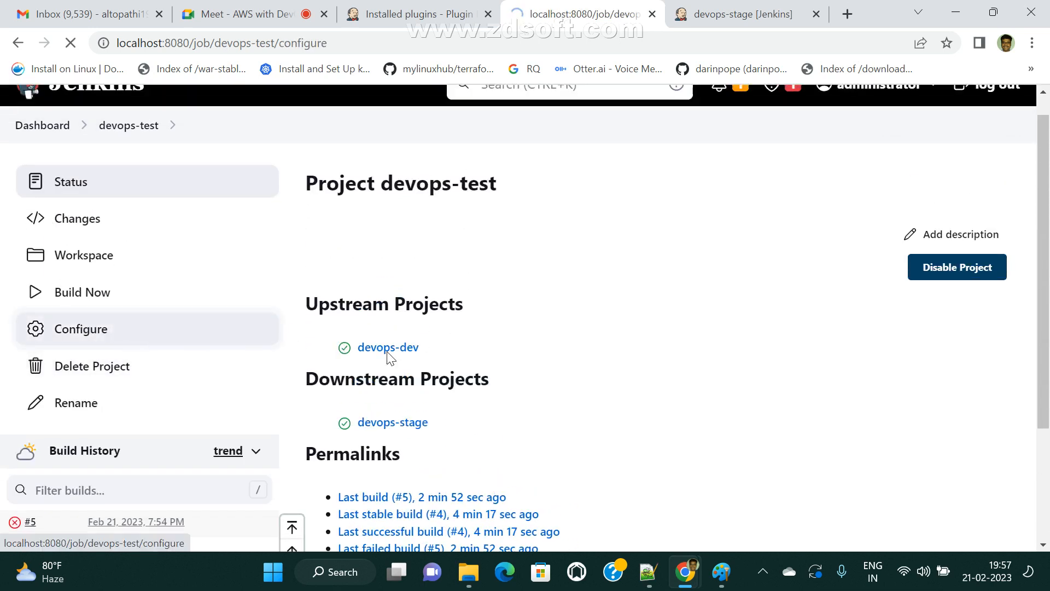
- Delete the Execute shell build step from devops-test, then switch to the Google Meet tab
{"action": "scroll", "coordinate": [539, 440], "scroll_direction": "down", "scroll_amount": 15}
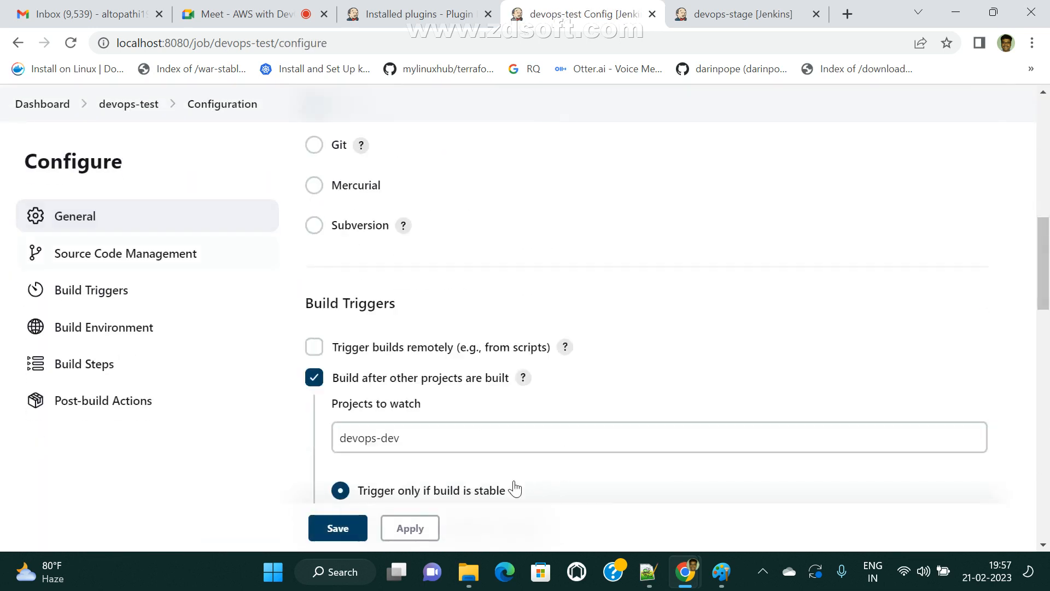
{"action": "scroll", "coordinate": [519, 487], "scroll_direction": "down", "scroll_amount": 3}
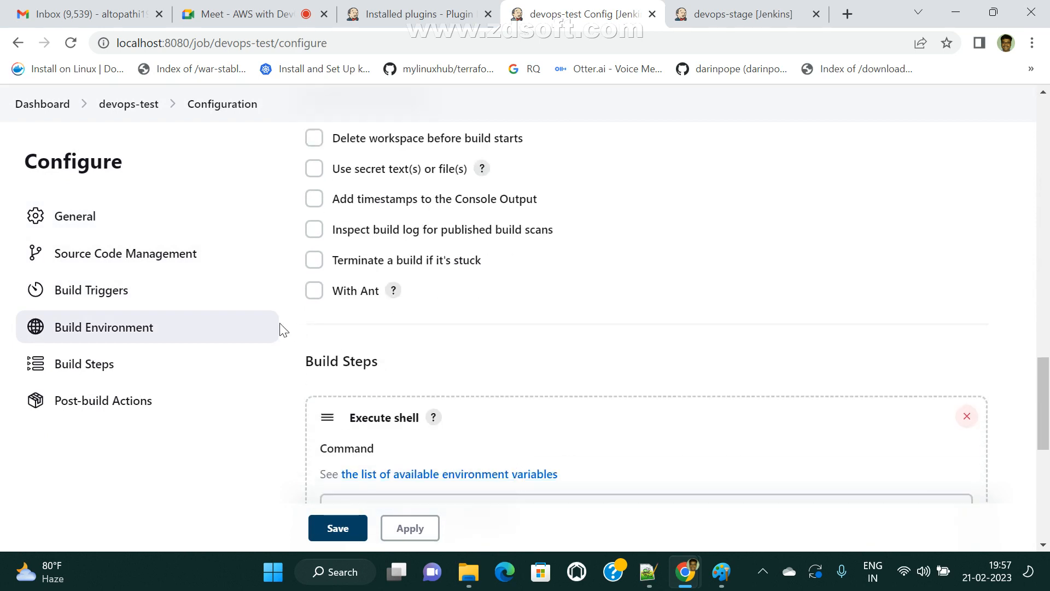
{"action": "left_click", "coordinate": [967, 416]}
{"action": "scroll", "coordinate": [509, 383], "scroll_direction": "down", "scroll_amount": 3}
{"action": "scroll", "coordinate": [523, 427], "scroll_direction": "up", "scroll_amount": 9}
{"action": "scroll", "coordinate": [499, 460], "scroll_direction": "down", "scroll_amount": 5}
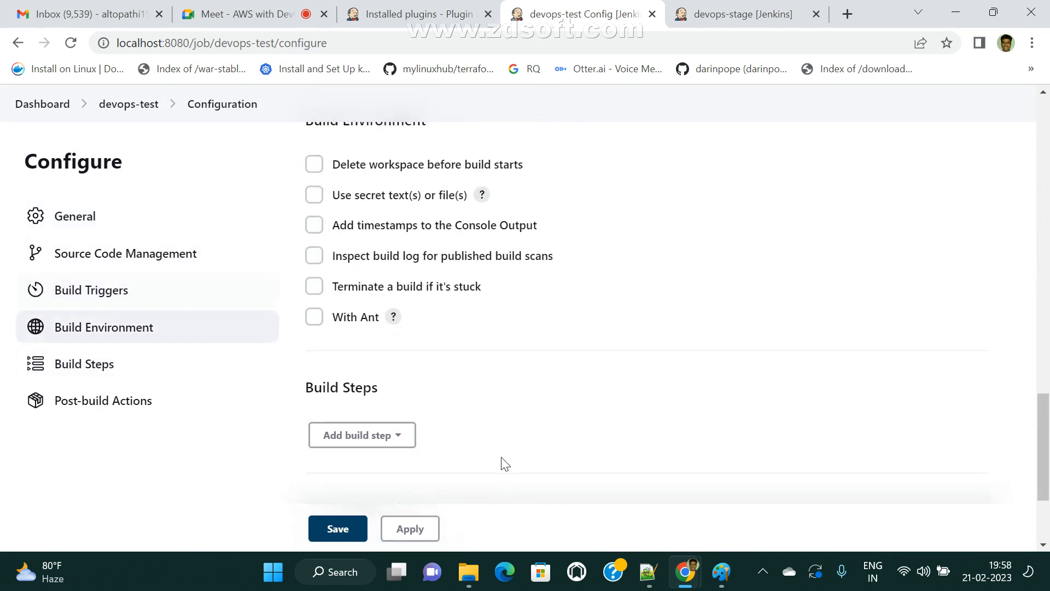
{"action": "scroll", "coordinate": [492, 350], "scroll_direction": "up", "scroll_amount": 3}
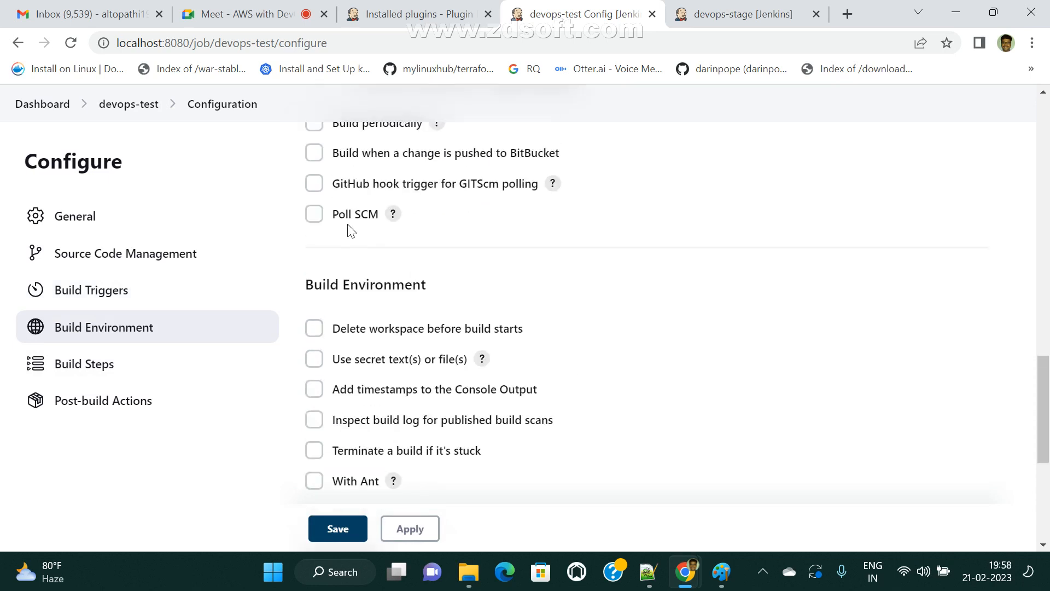
{"action": "scroll", "coordinate": [401, 305], "scroll_direction": "up", "scroll_amount": 3}
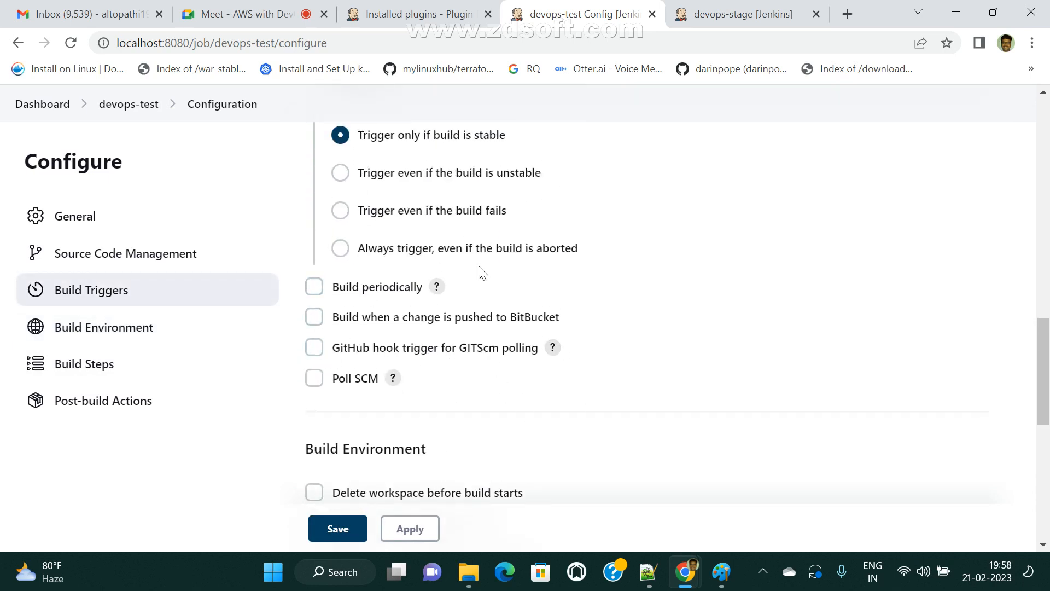
{"action": "scroll", "coordinate": [482, 274], "scroll_direction": "up", "scroll_amount": 3}
{"action": "scroll", "coordinate": [465, 328], "scroll_direction": "down", "scroll_amount": 3}
{"action": "left_click", "coordinate": [271, 12]}
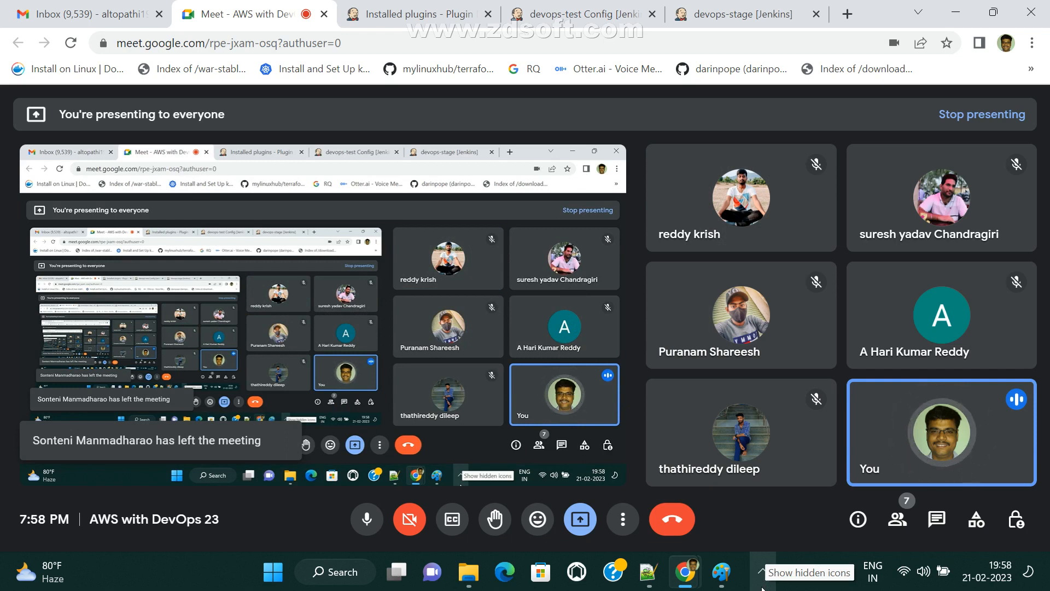
- Close the Google Meet tab to end screen sharing, returning to Jenkins's Installed plugins list
{"action": "left_click", "coordinate": [760, 583]}
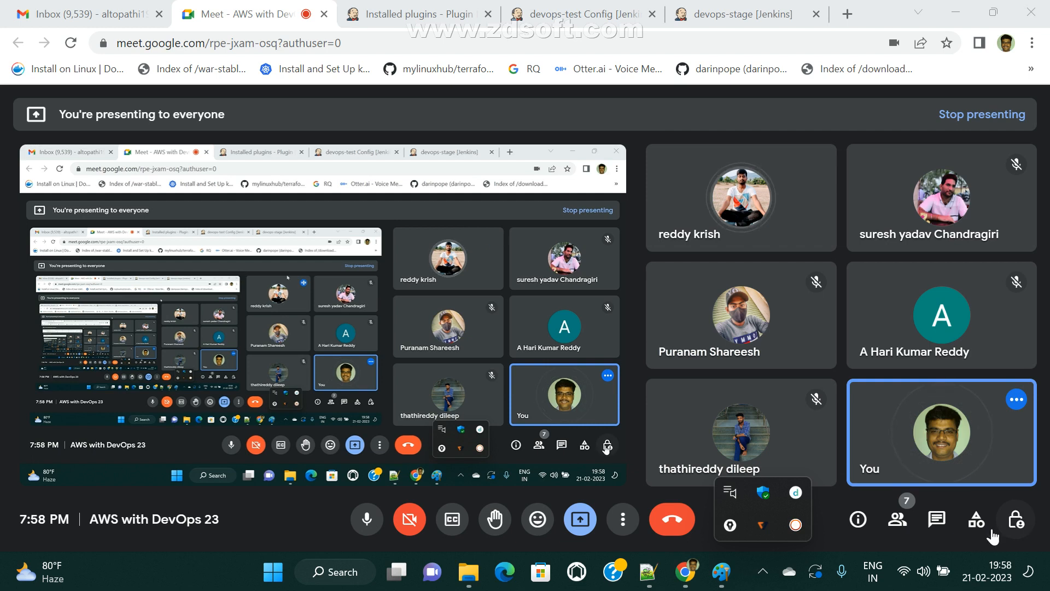
{"action": "left_click", "coordinate": [764, 574]}
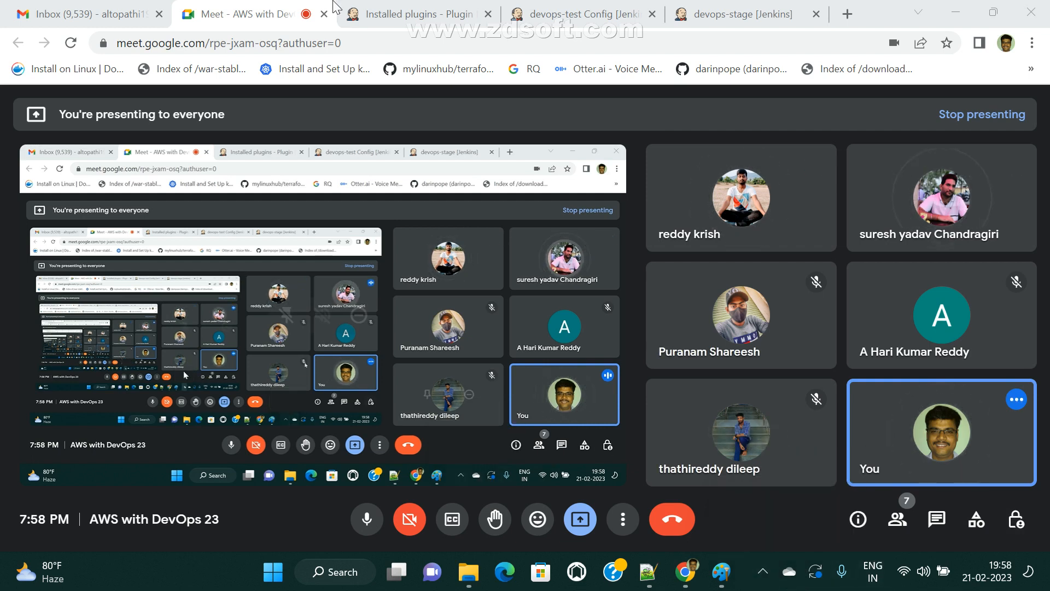
{"action": "left_click", "coordinate": [323, 15]}
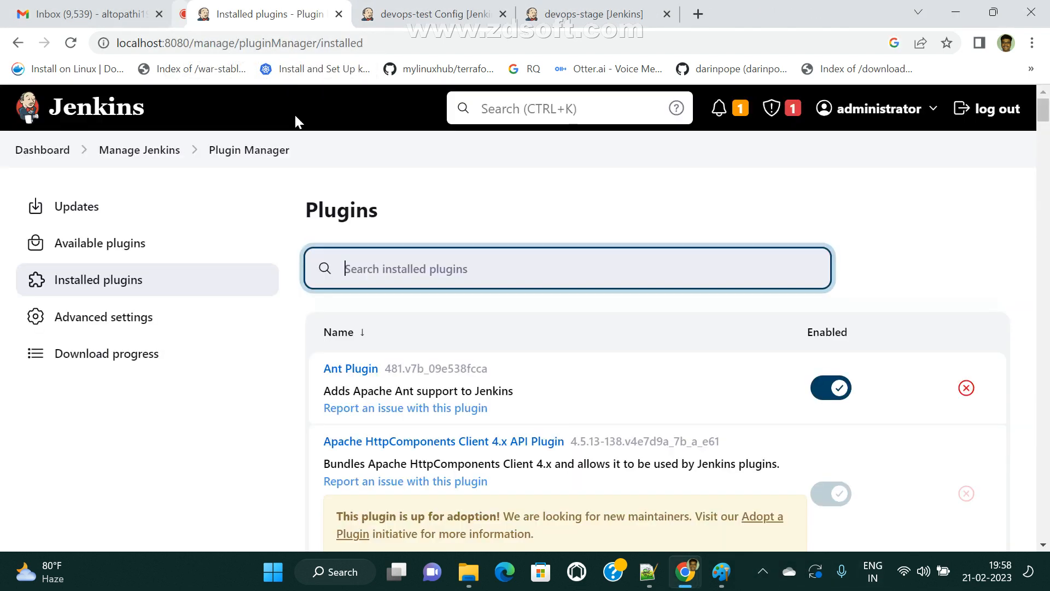
{"action": "left_click", "coordinate": [761, 573]}
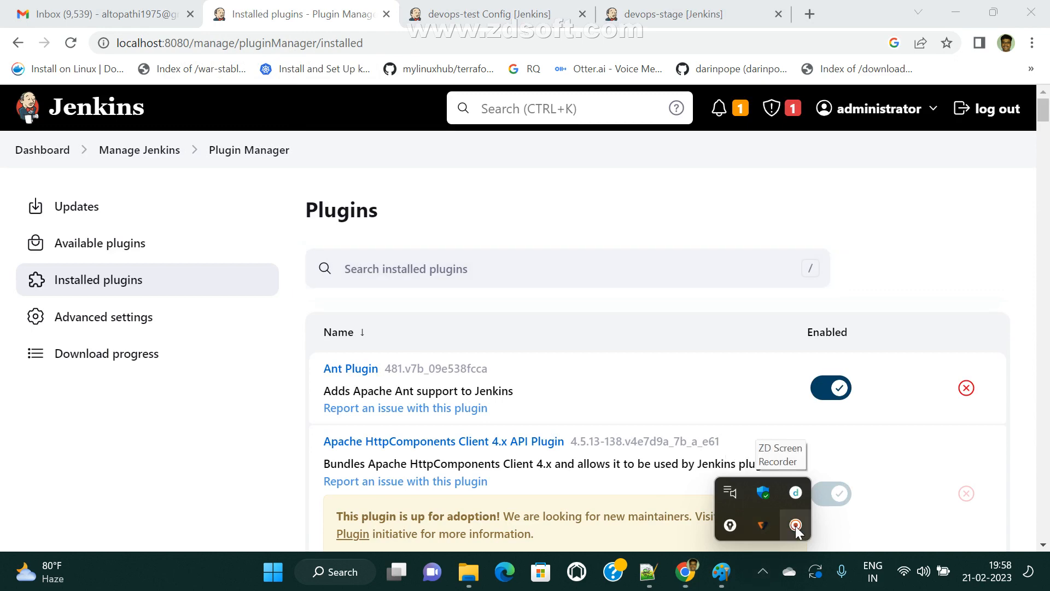